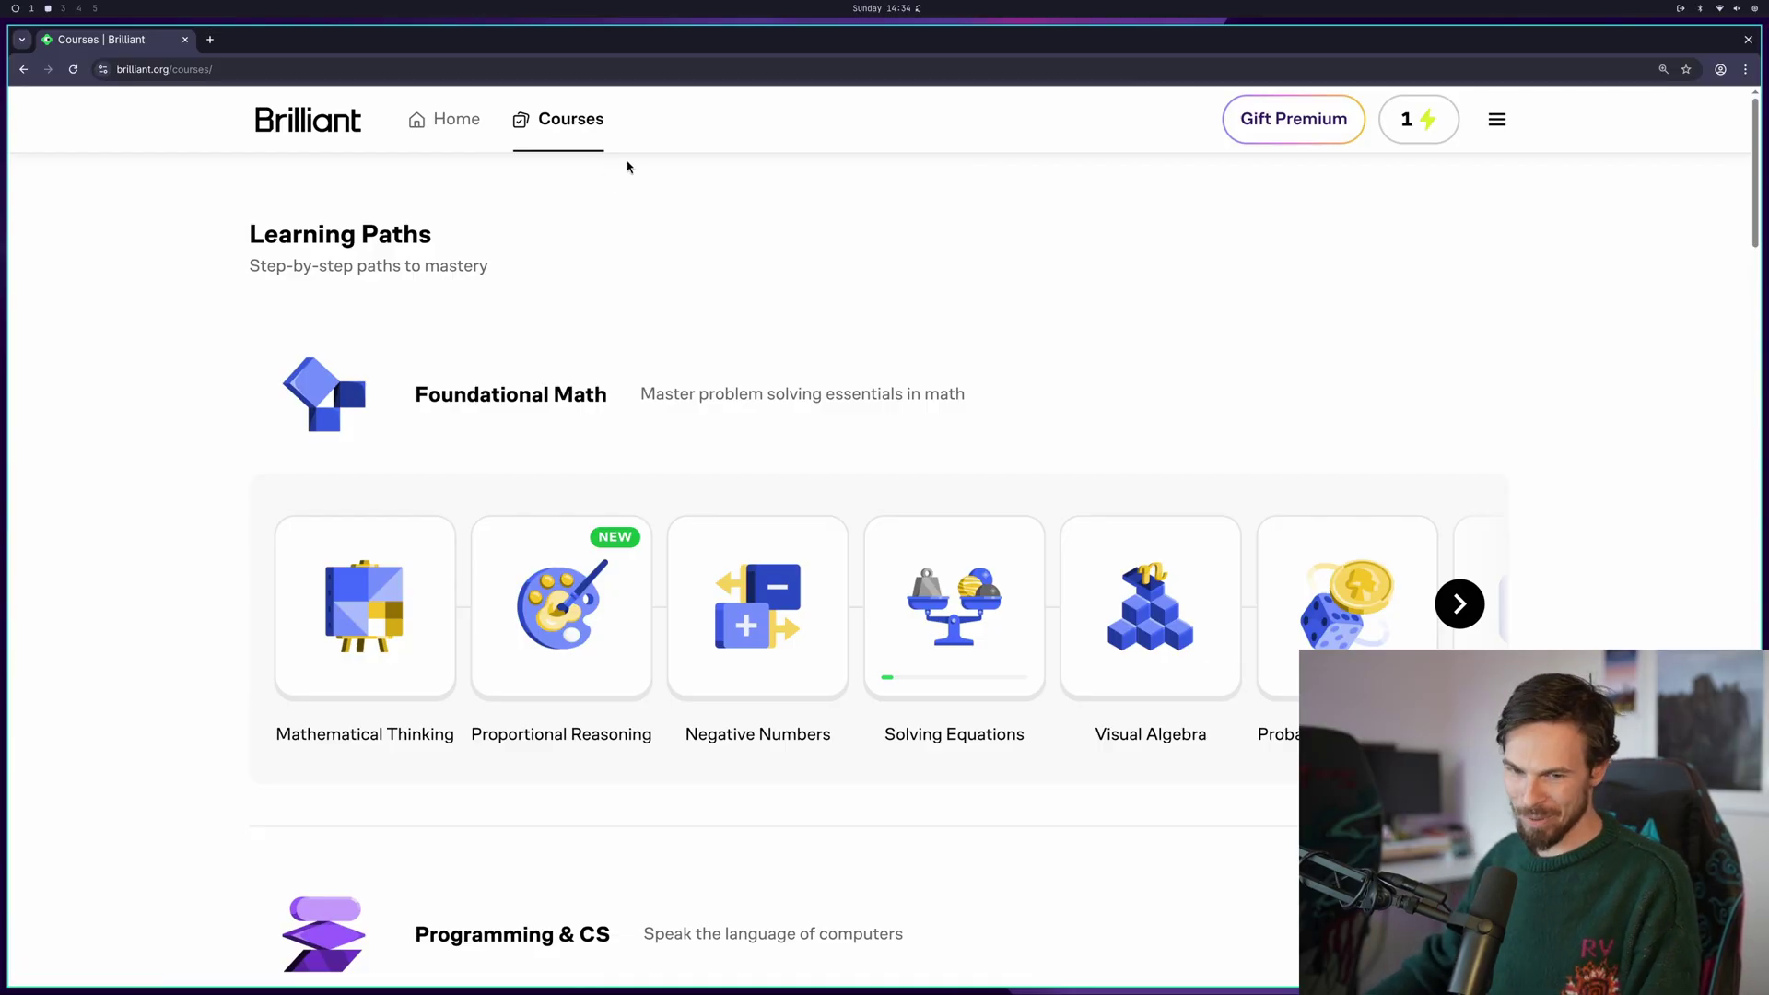
Browse the Courses catalogue and reveal Thinking in Code in the Programming & CS row
scroll(787, 346, down, 1)
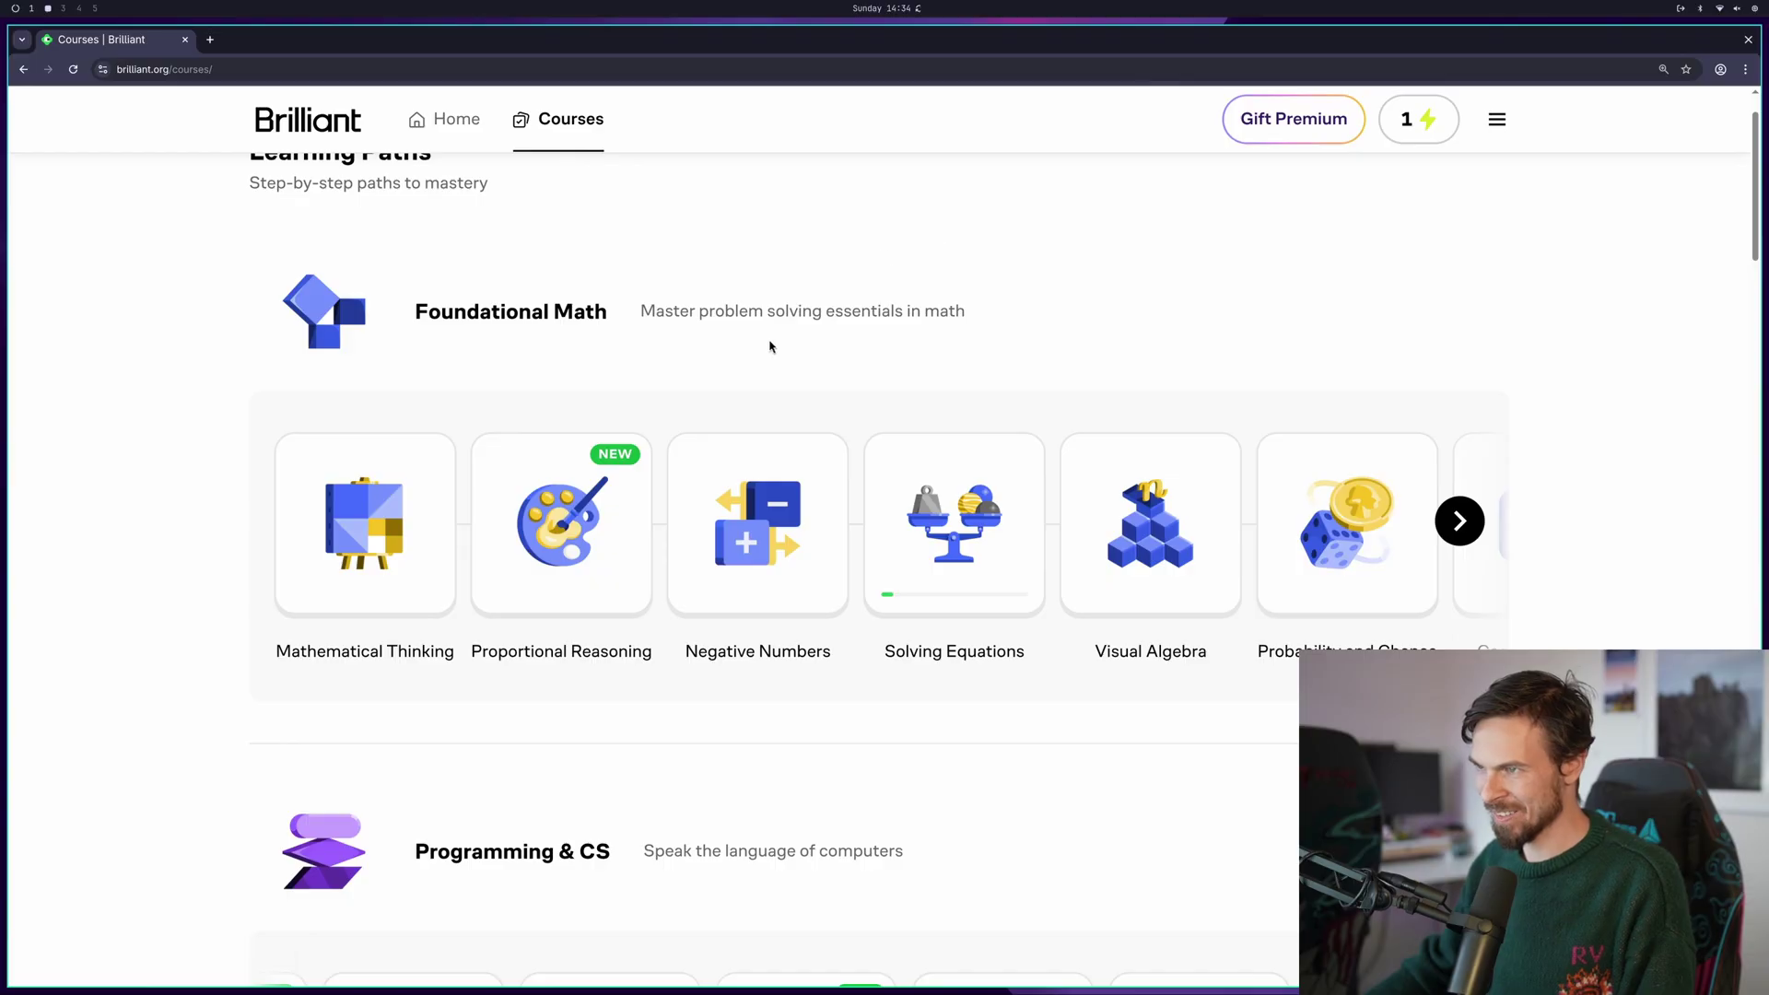
scroll(682, 525, down, 2)
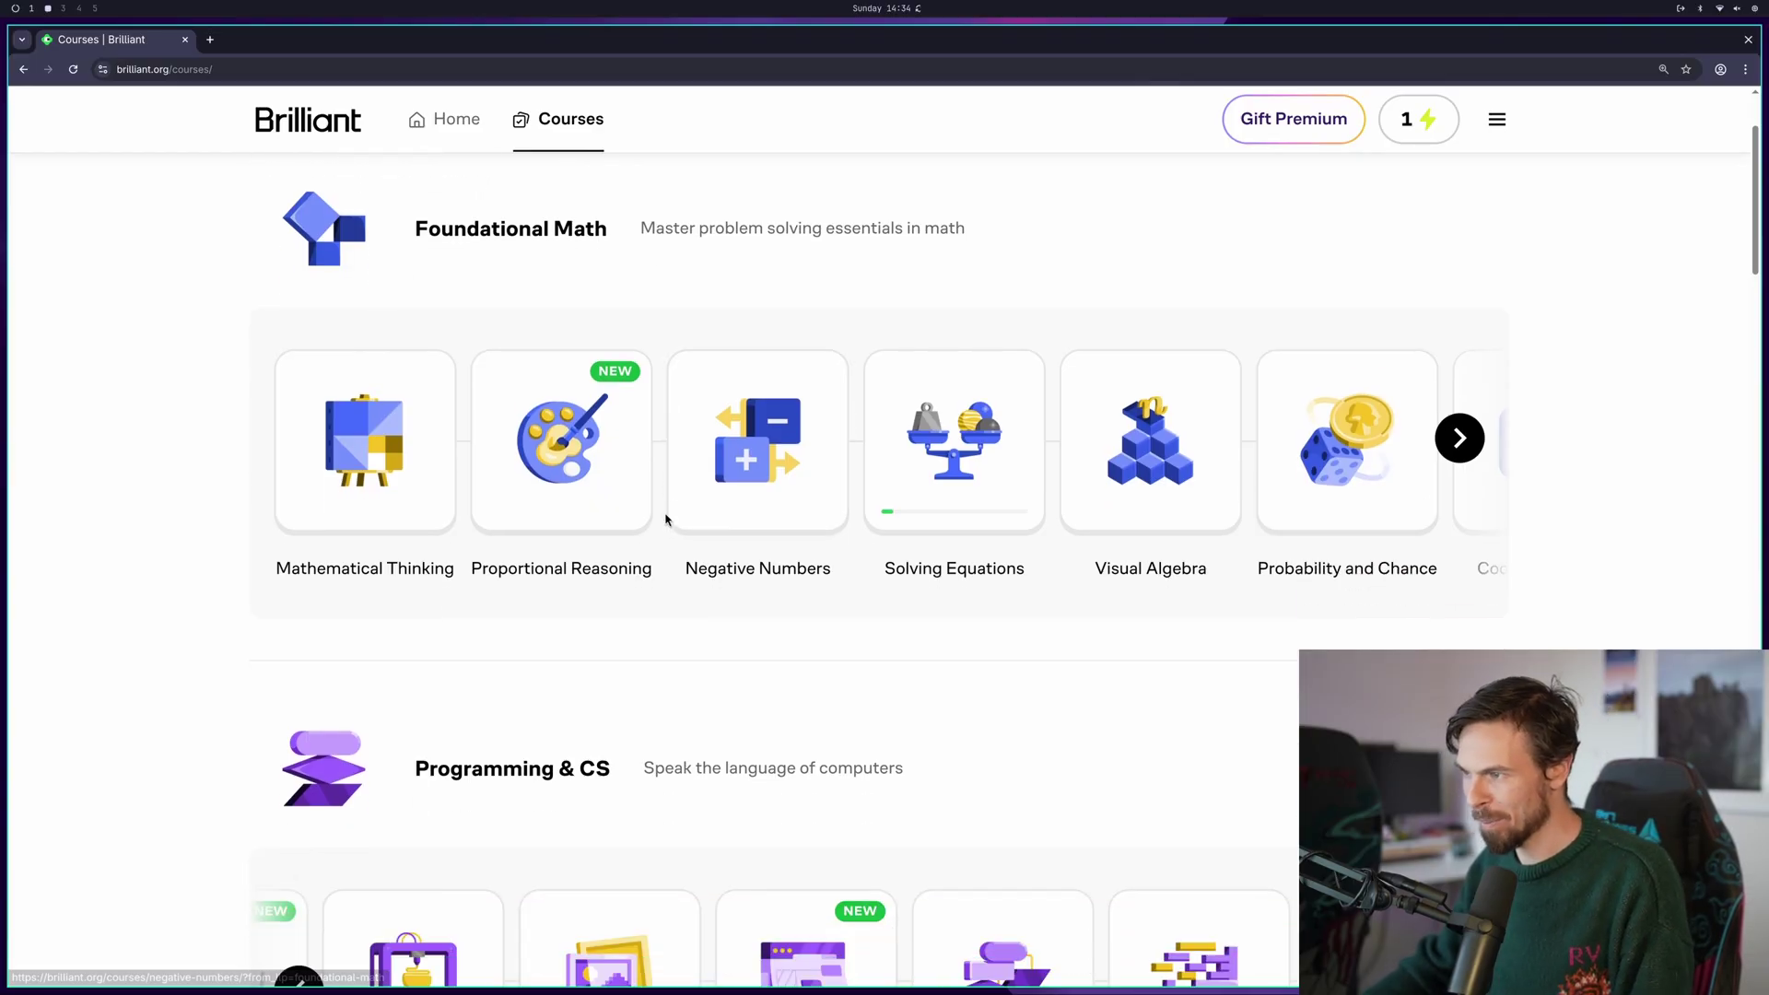
scroll(411, 245, down, 3)
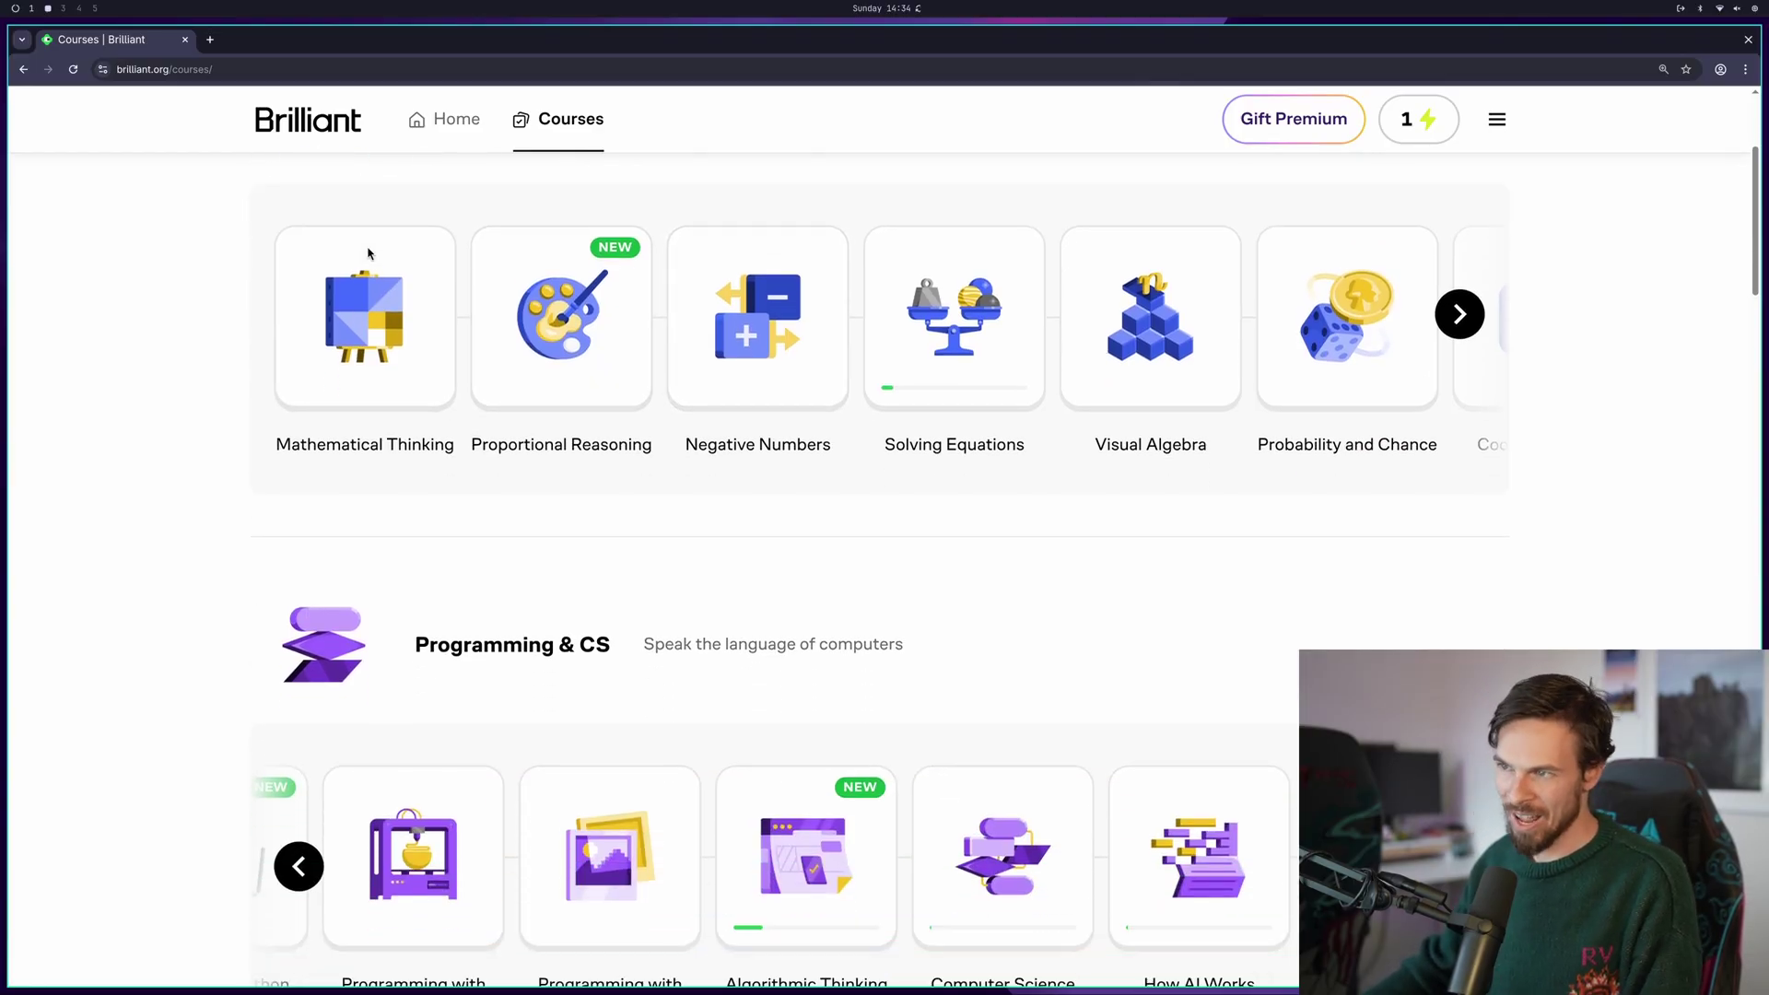
scroll(582, 341, down, 7)
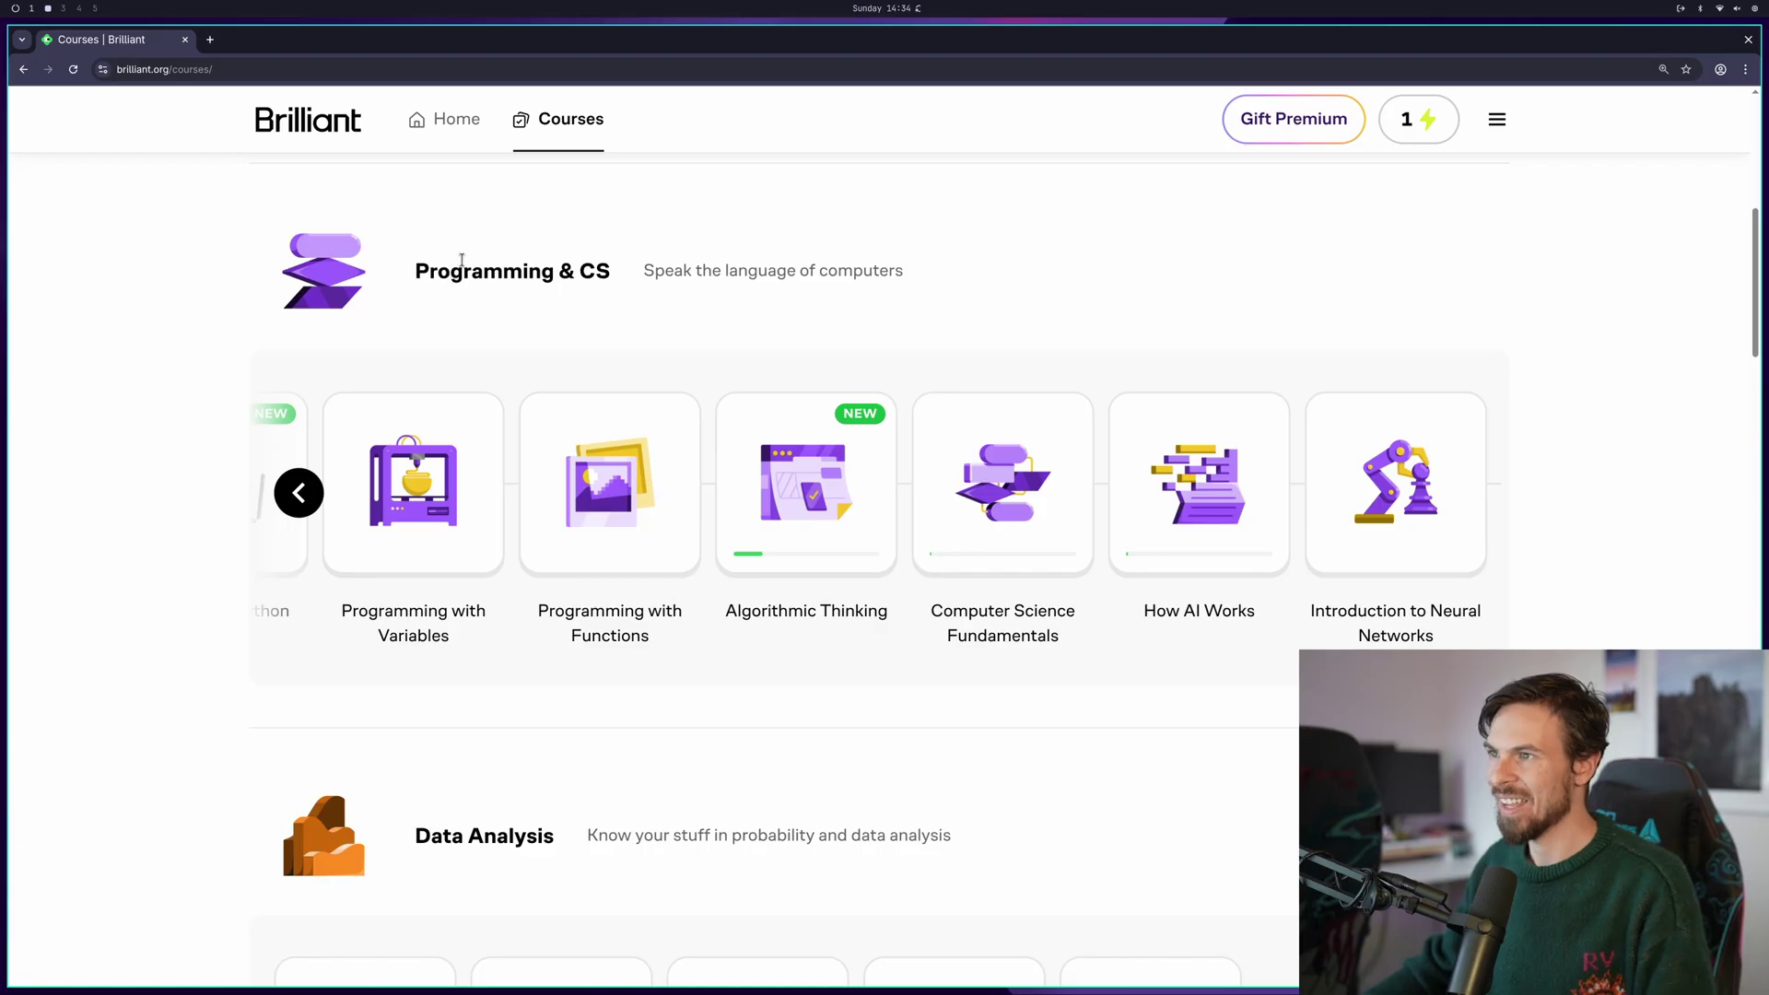
scroll(582, 341, down, 14)
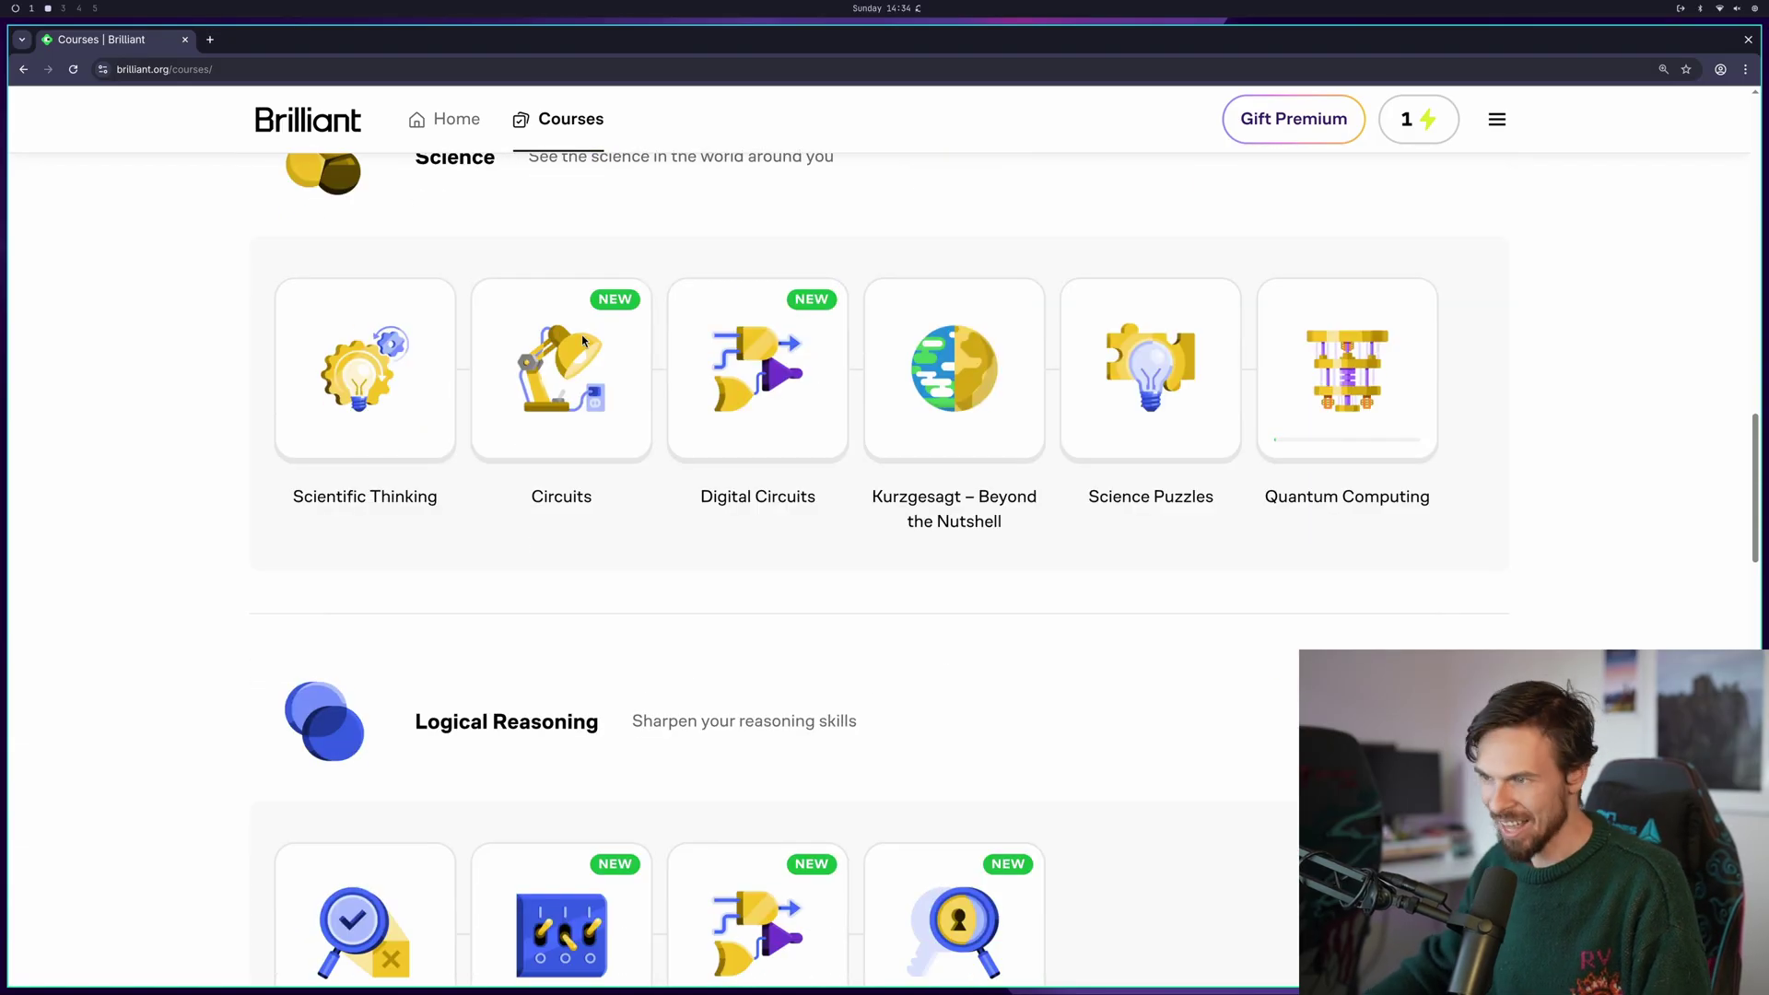
scroll(583, 341, down, 13)
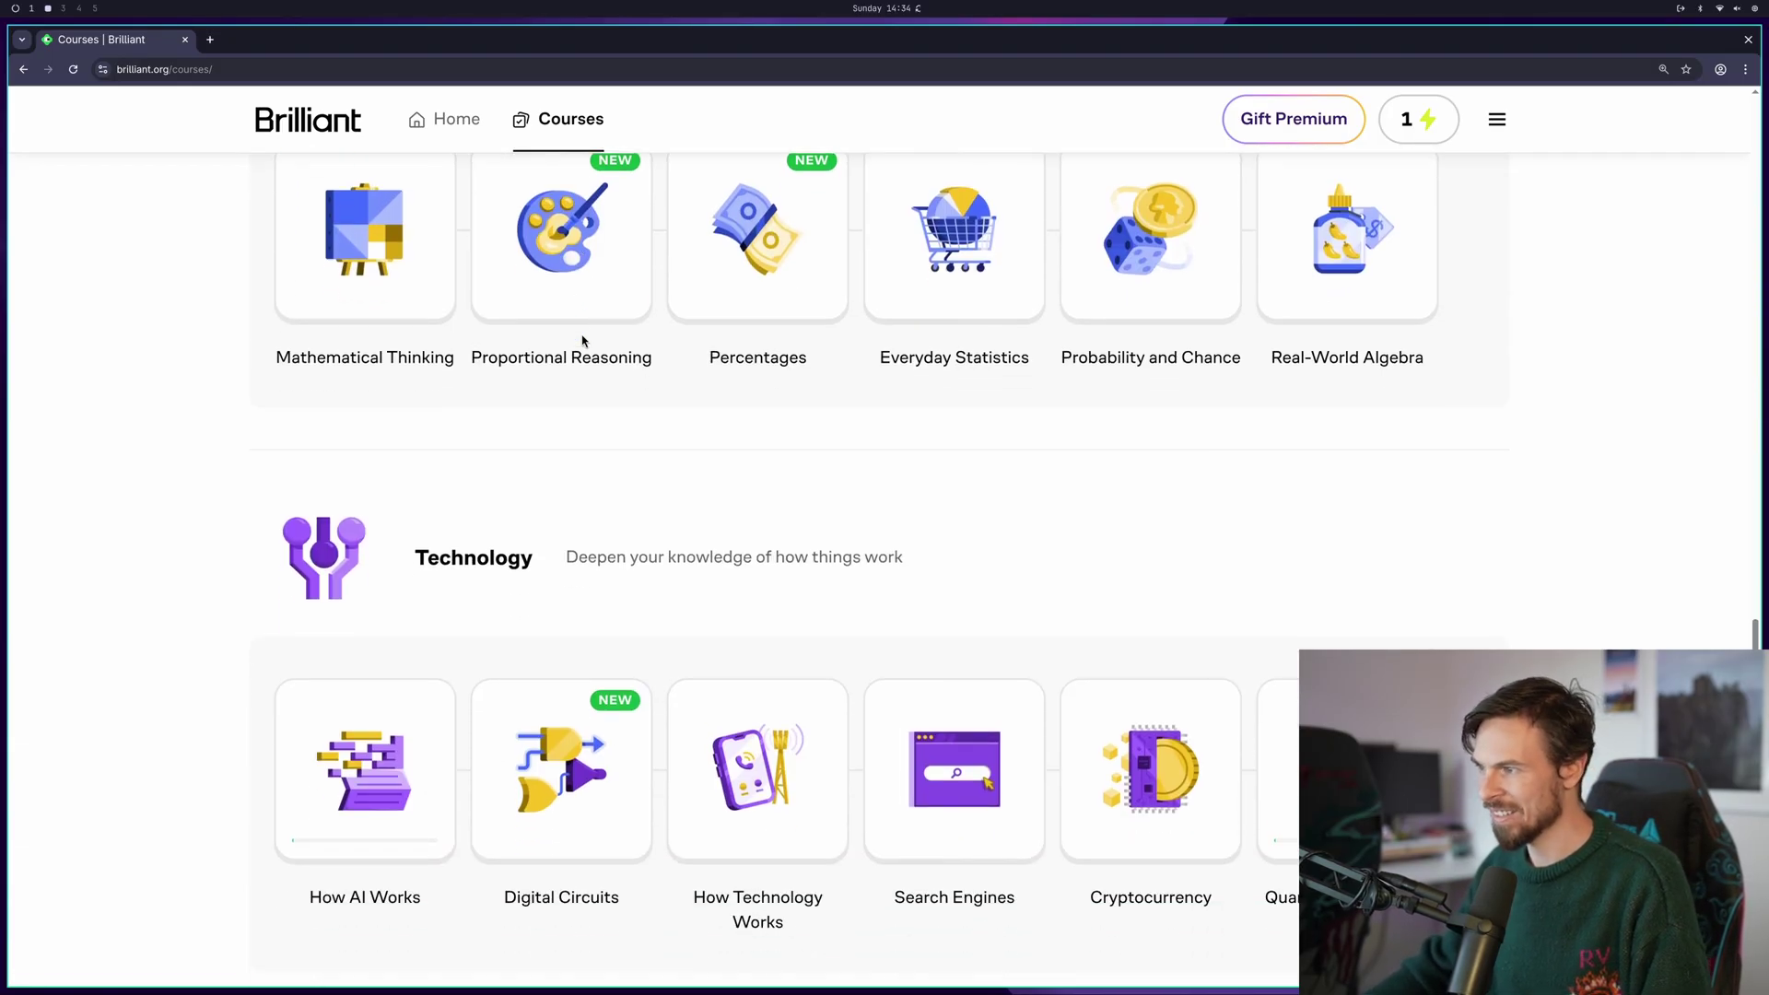
scroll(522, 437, down, 5)
scroll(522, 442, up, 14)
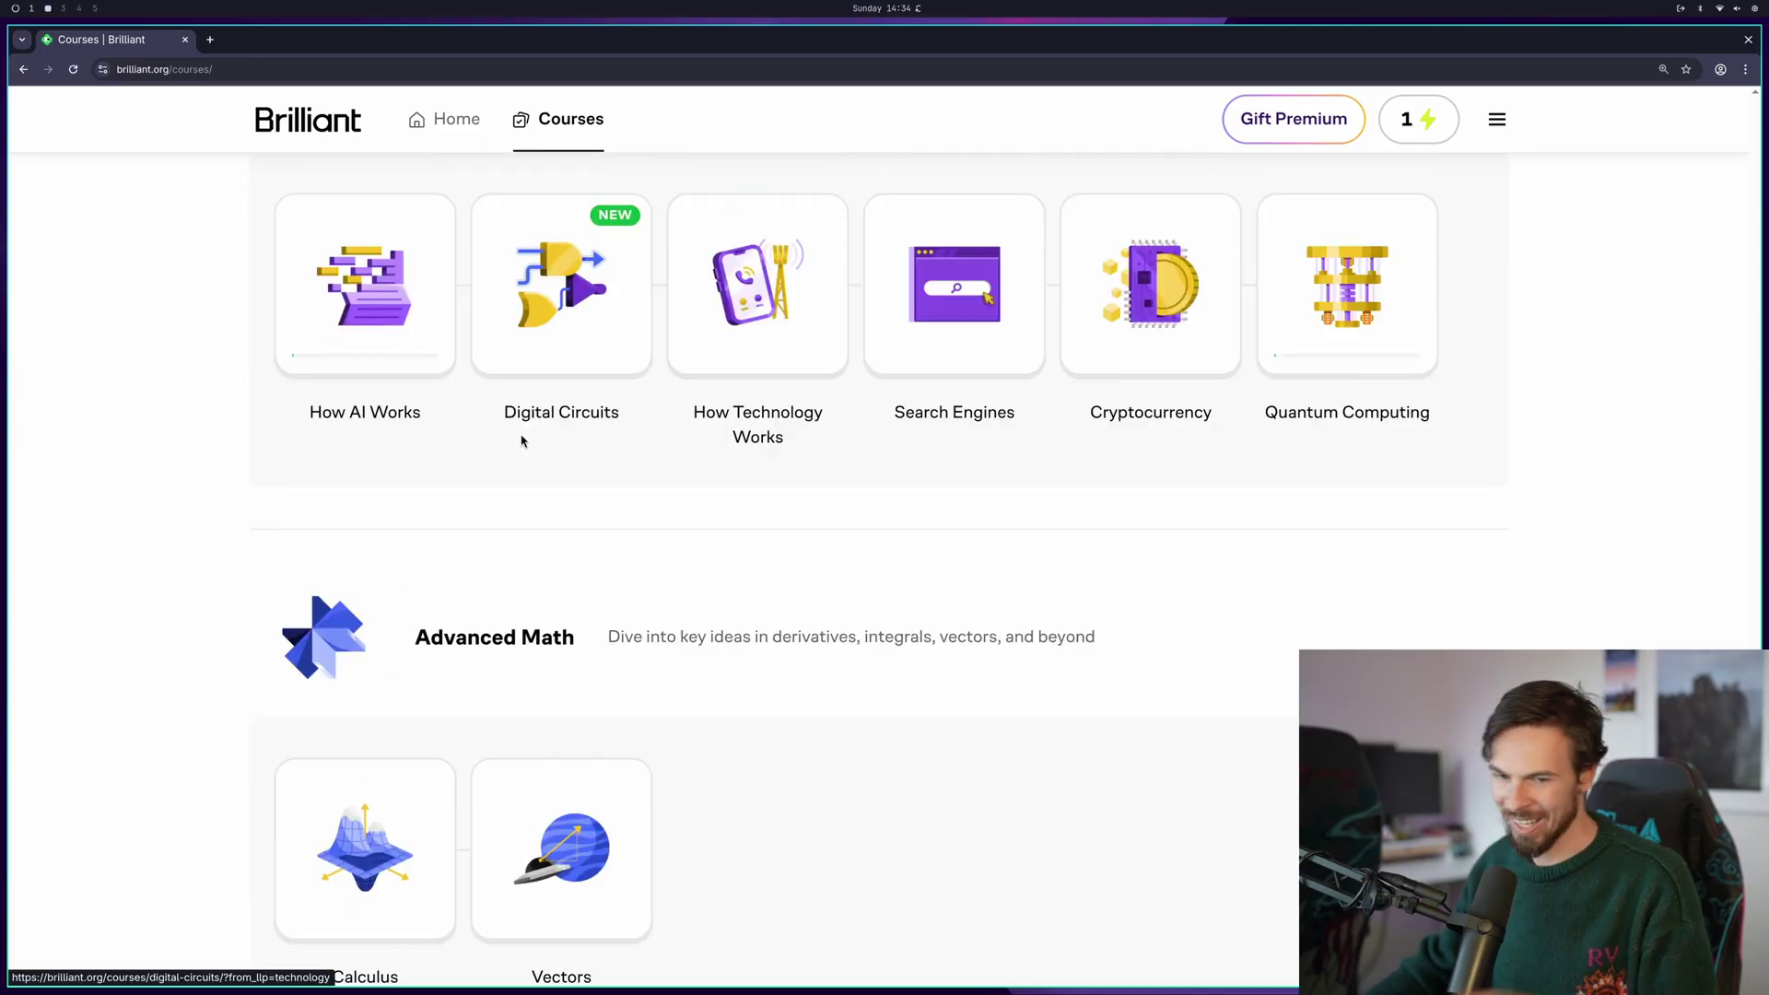
scroll(525, 426, up, 20)
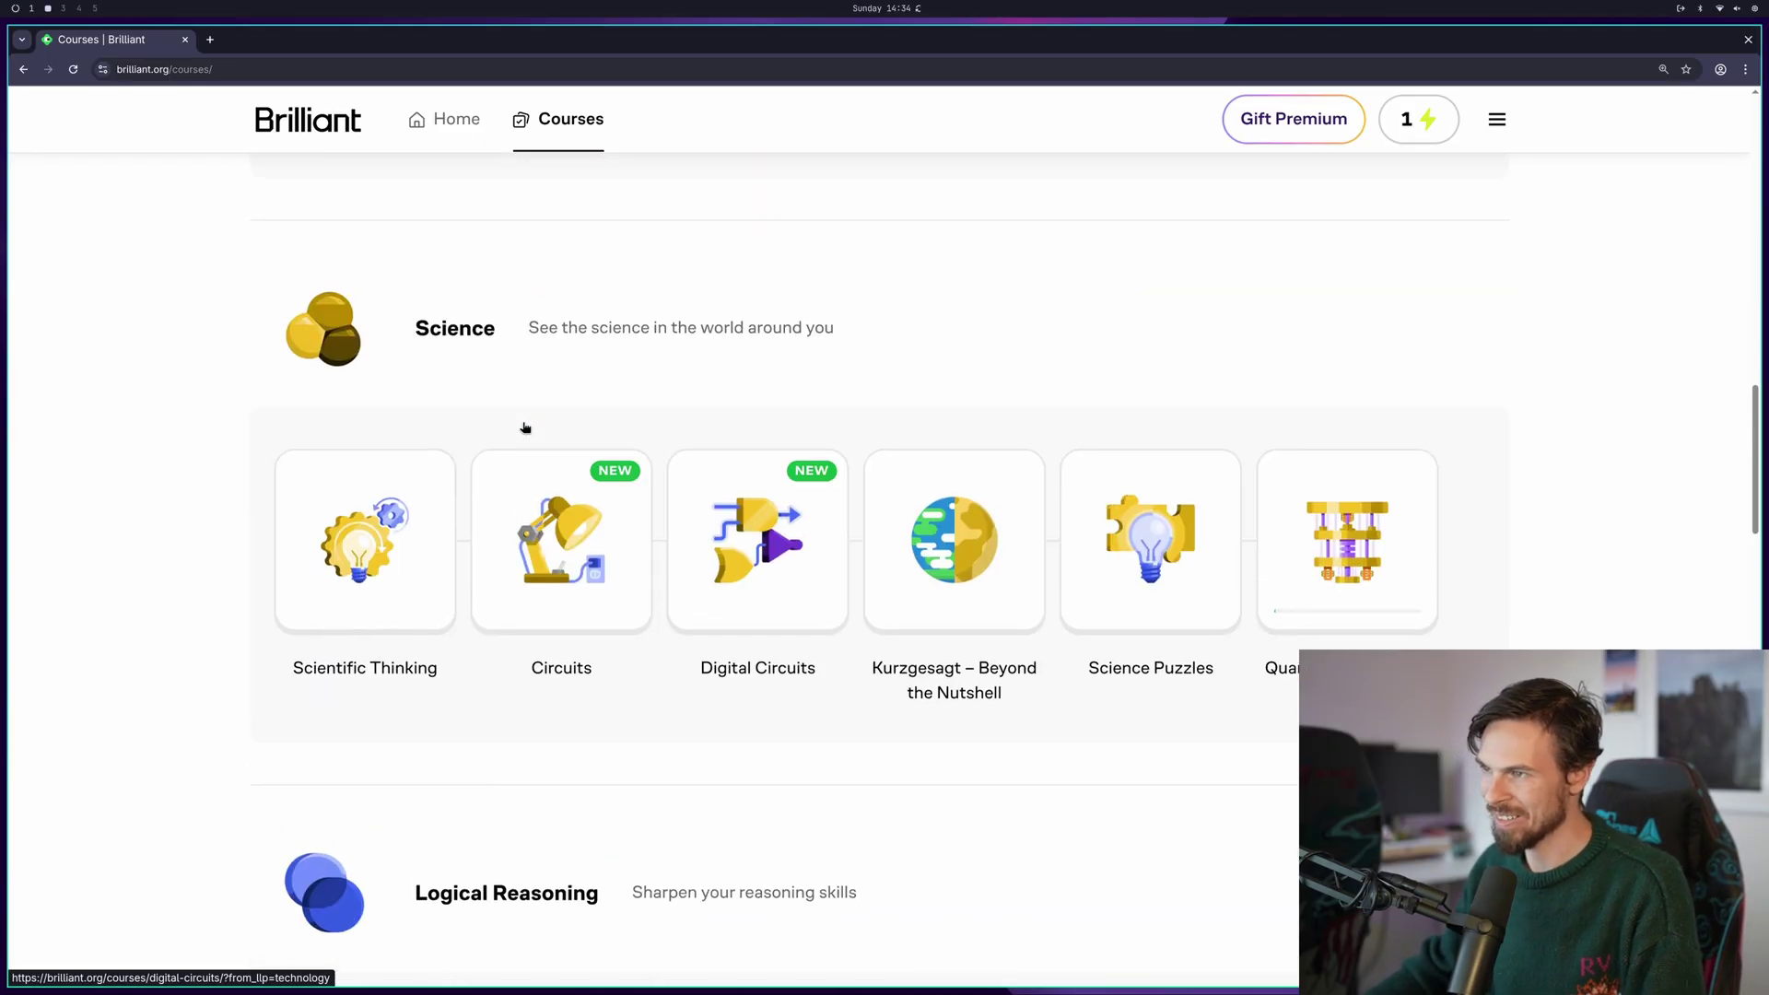
click(298, 657)
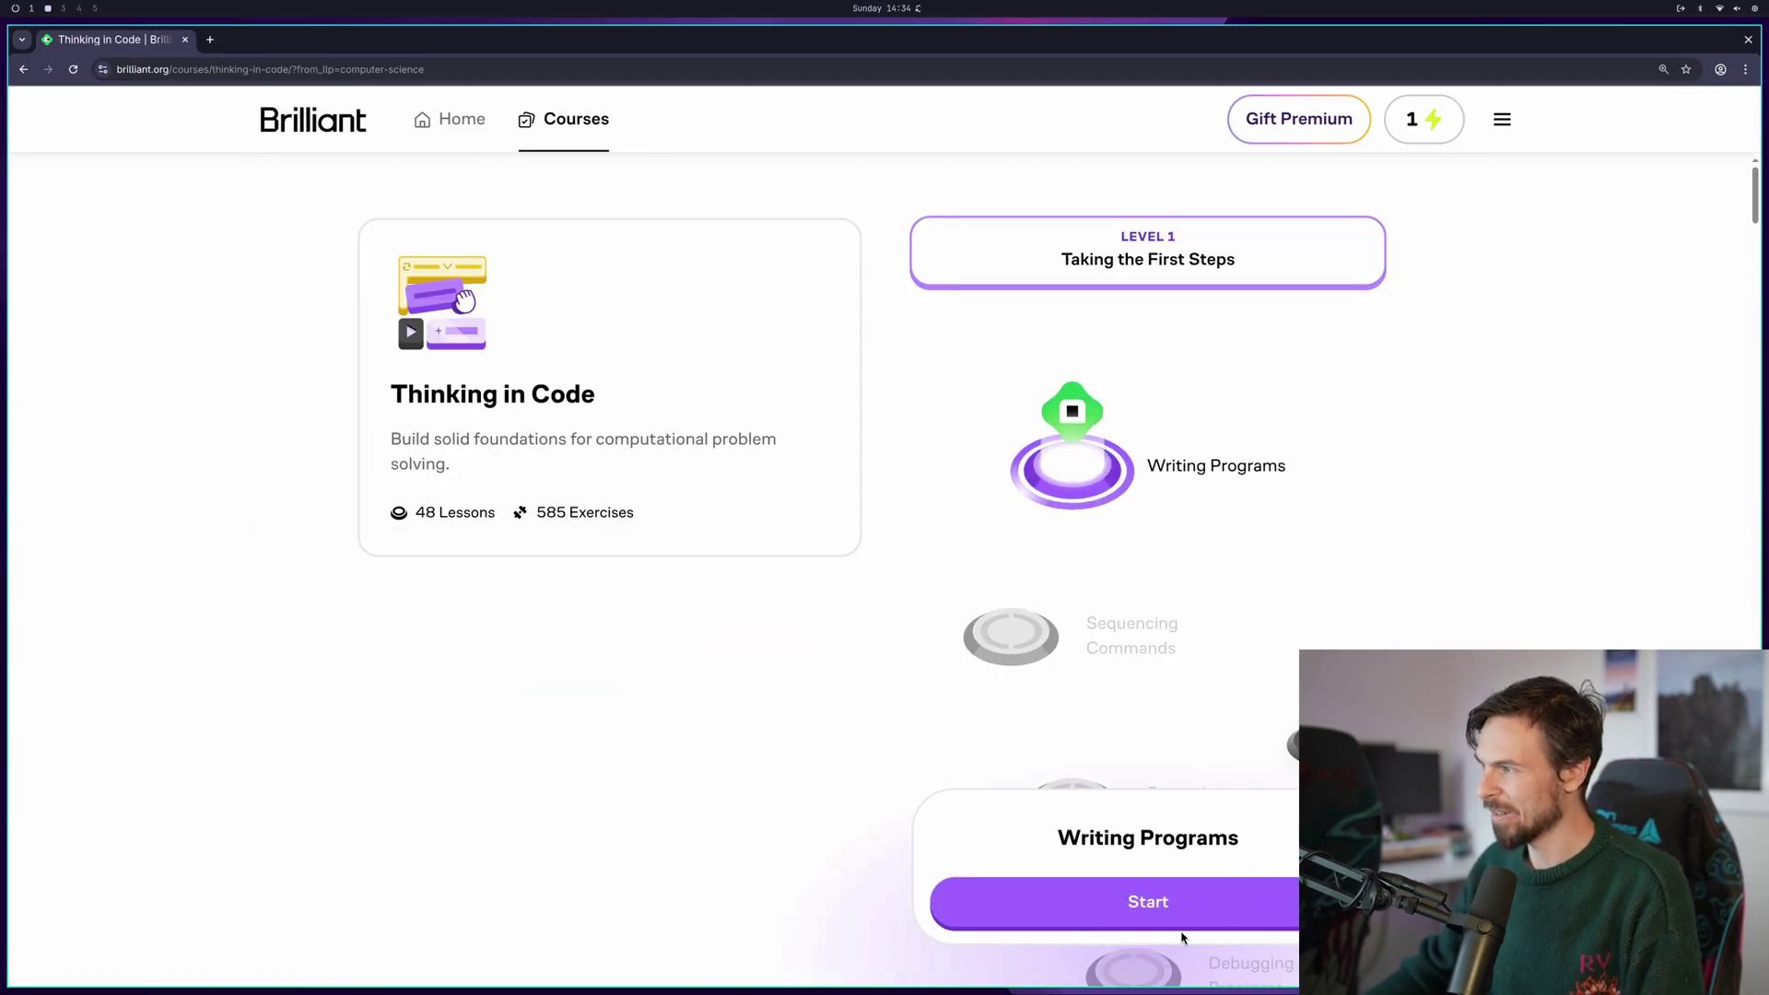
Start Writing Programs and solve the first truck puzzle with turn left, drive forward
click(1183, 917)
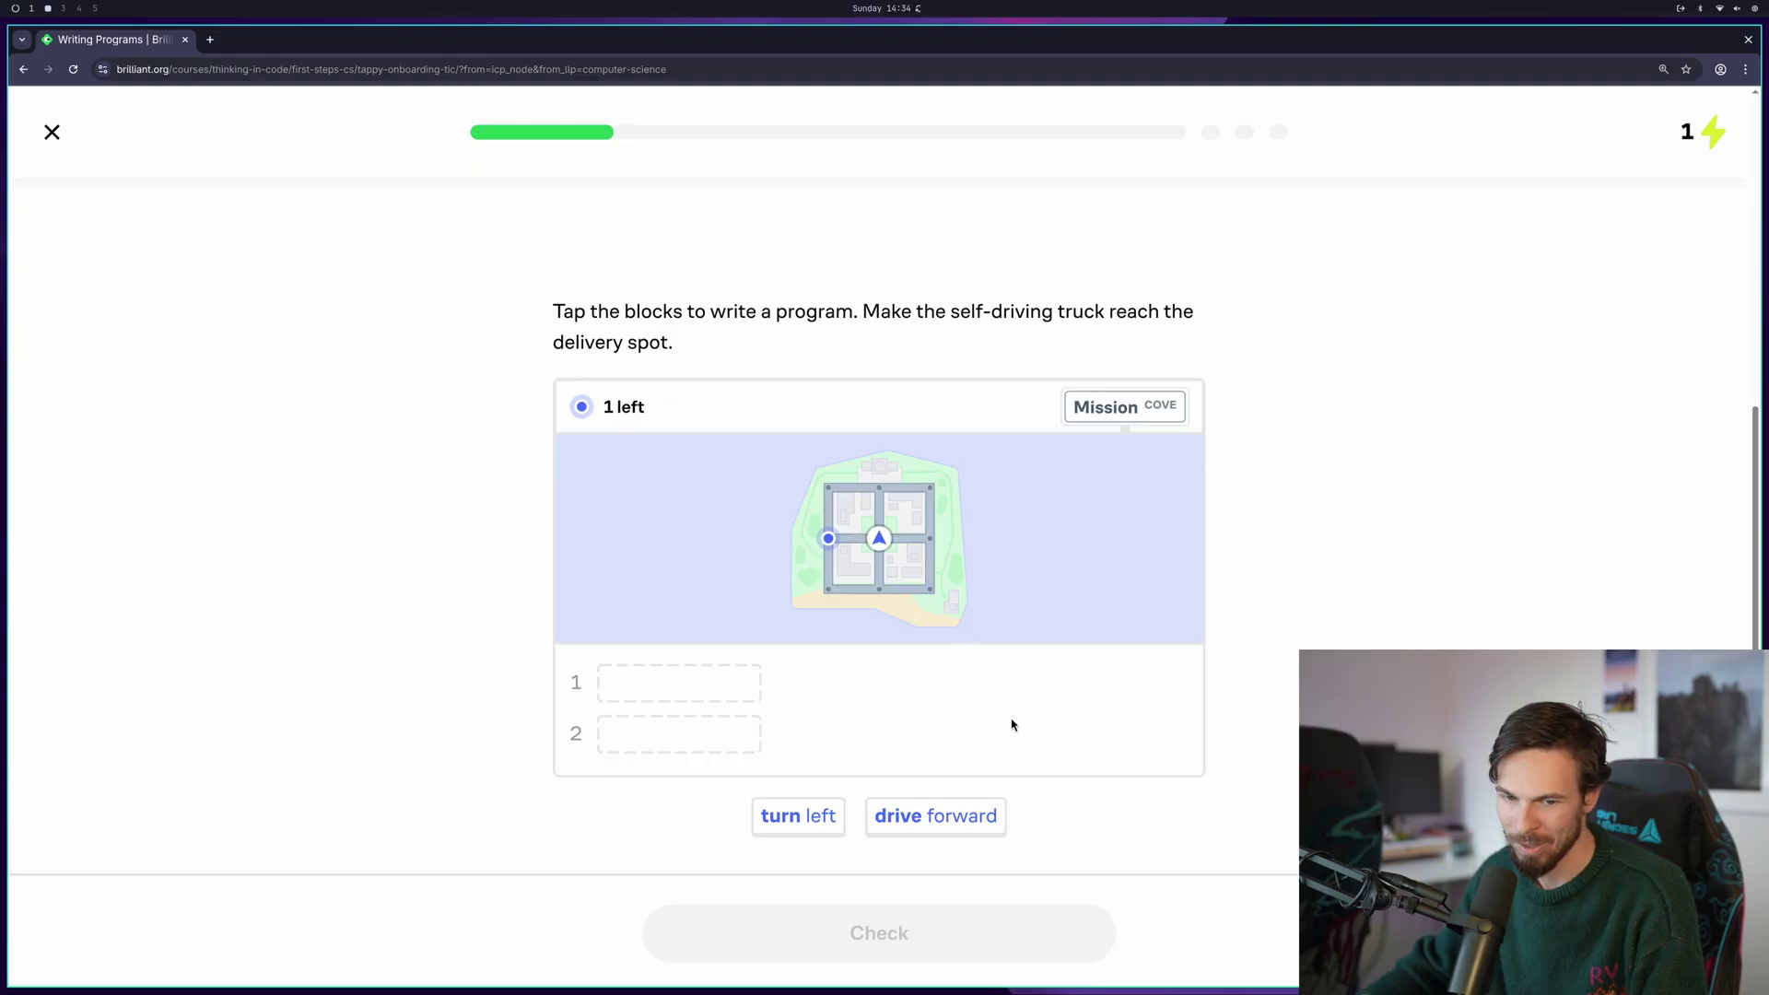
click(799, 820)
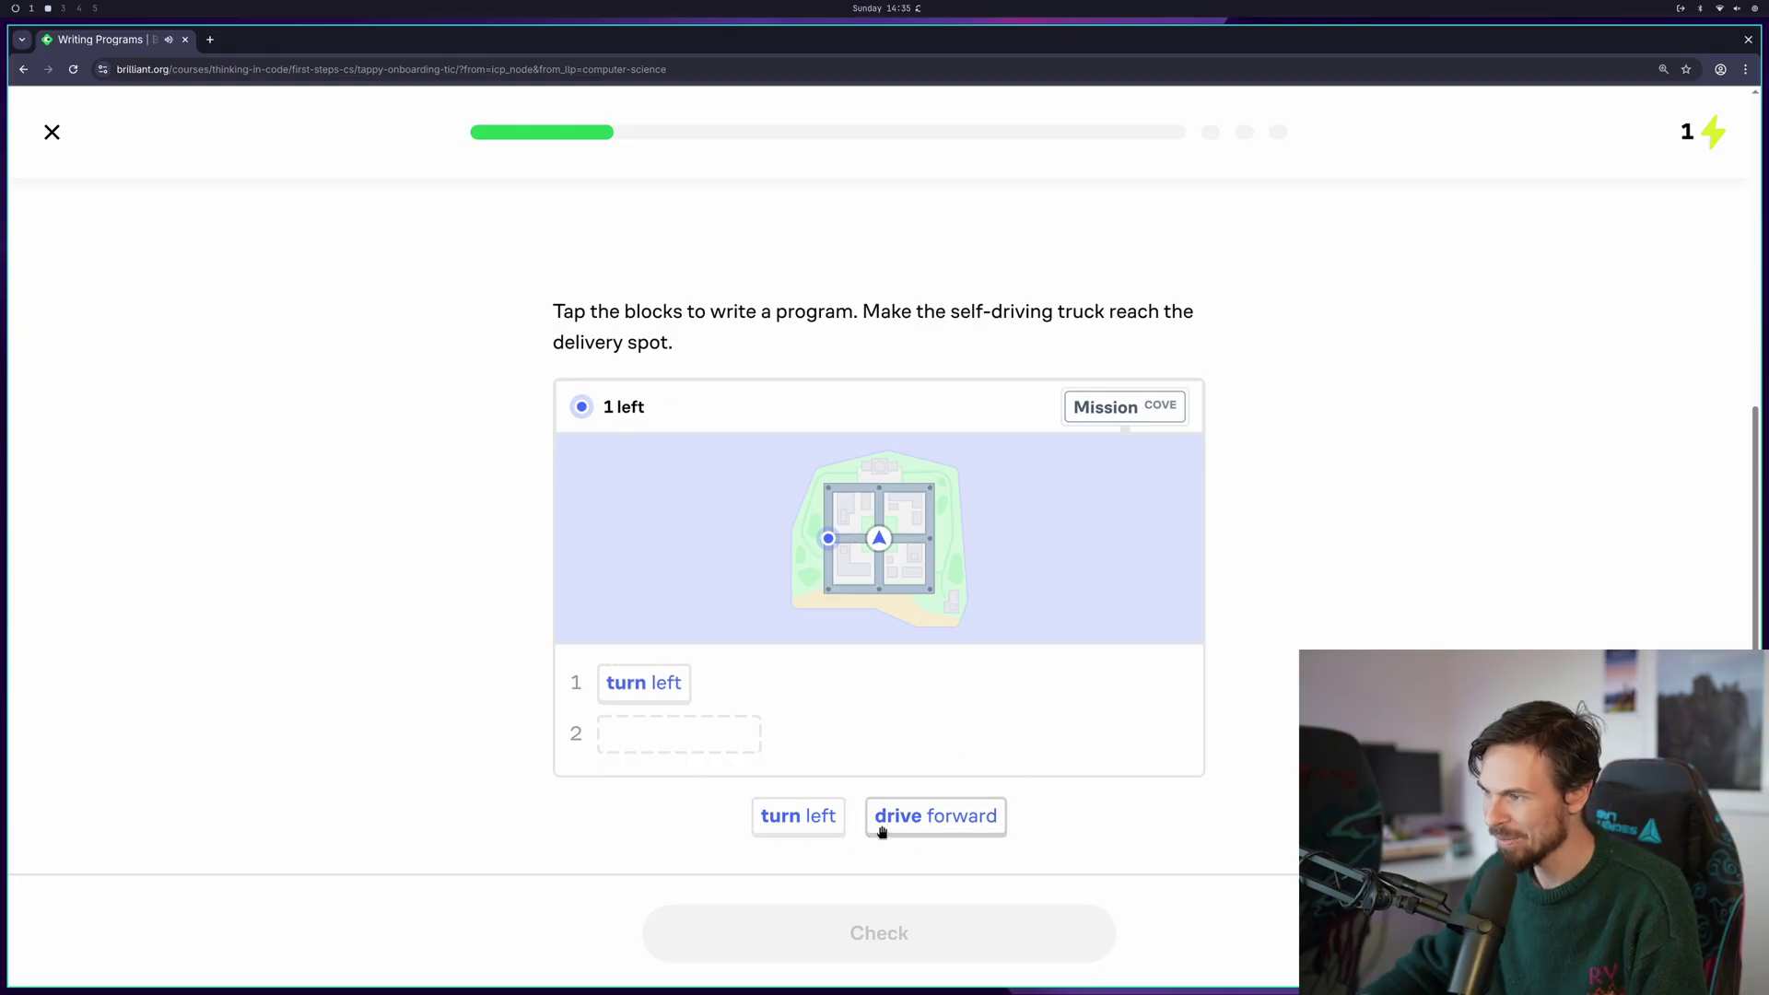
click(882, 820)
click(856, 940)
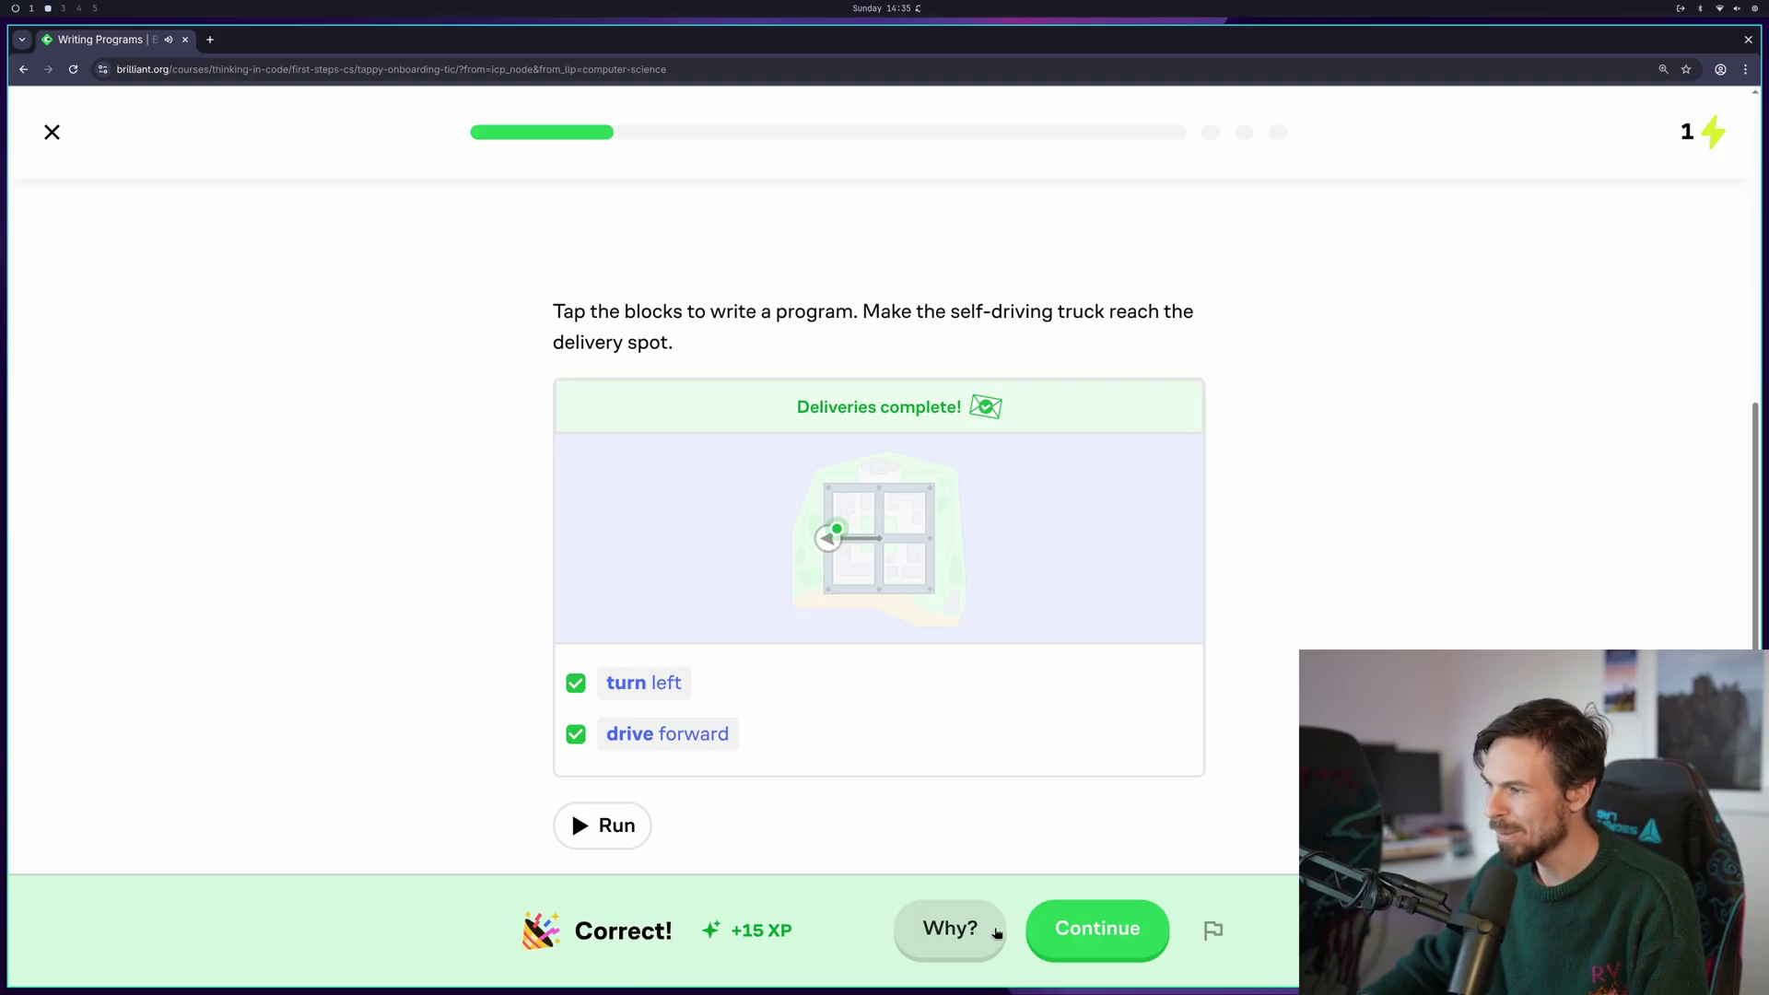
click(1093, 932)
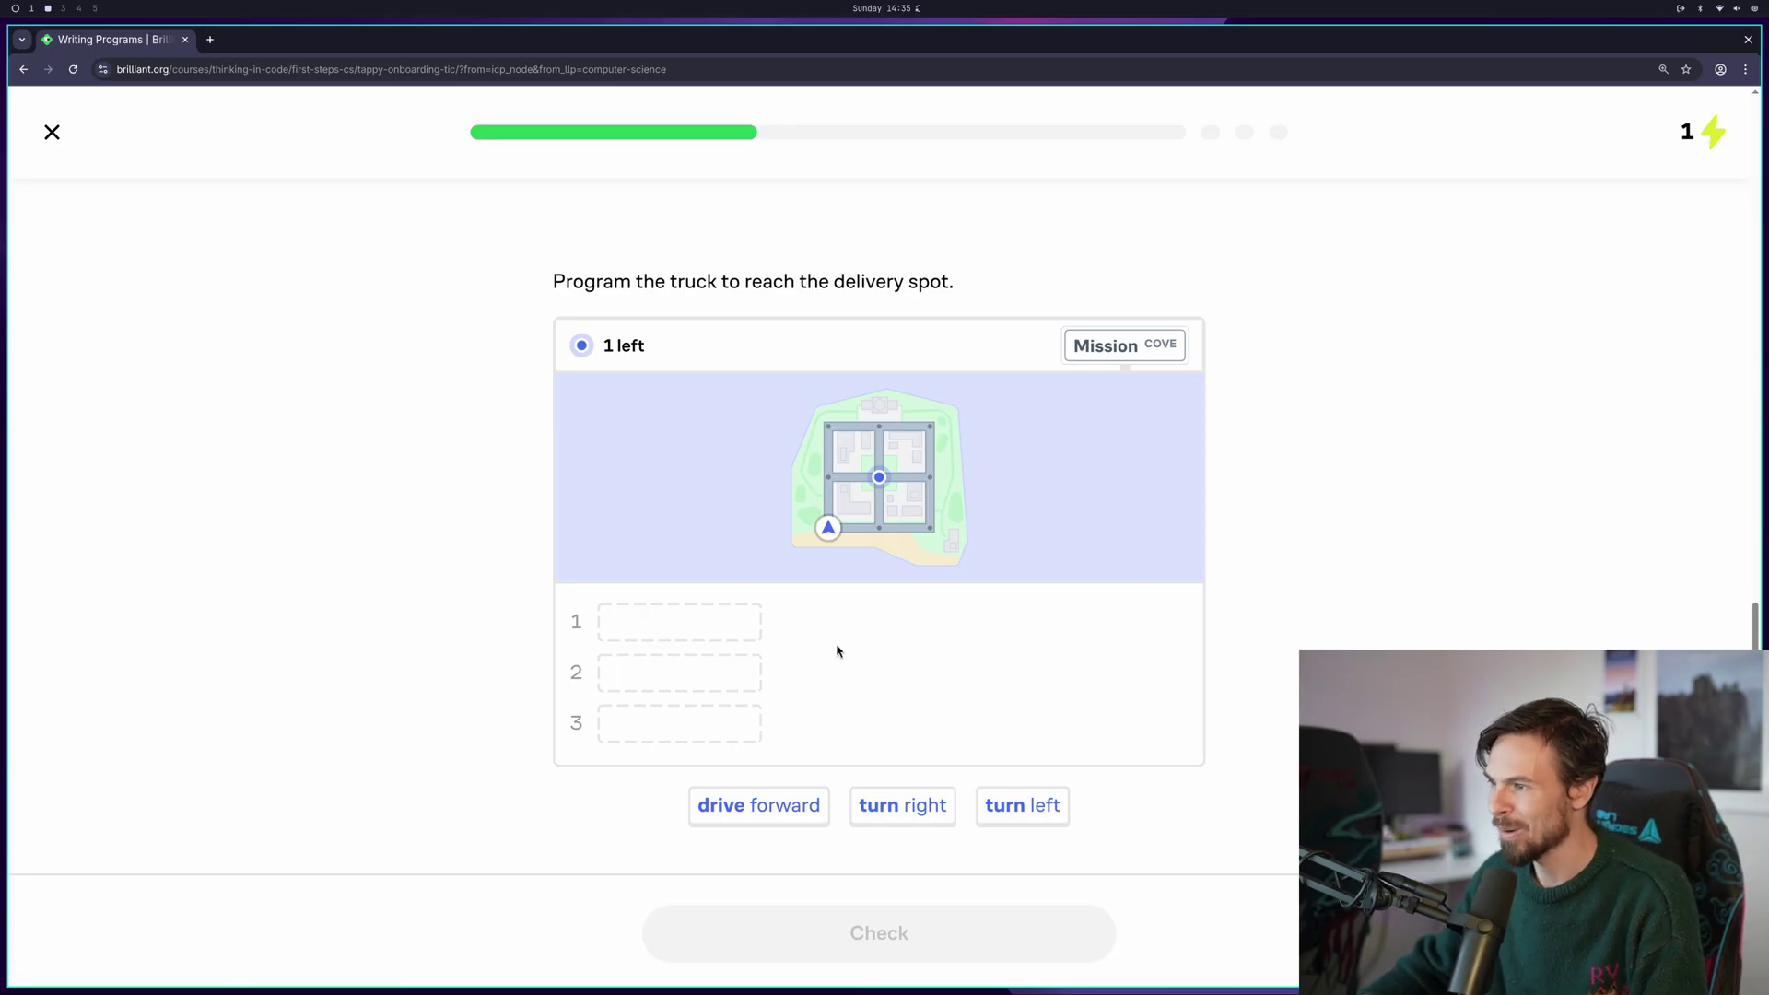
Try a first program of drive forward and turn left, and check it
click(774, 799)
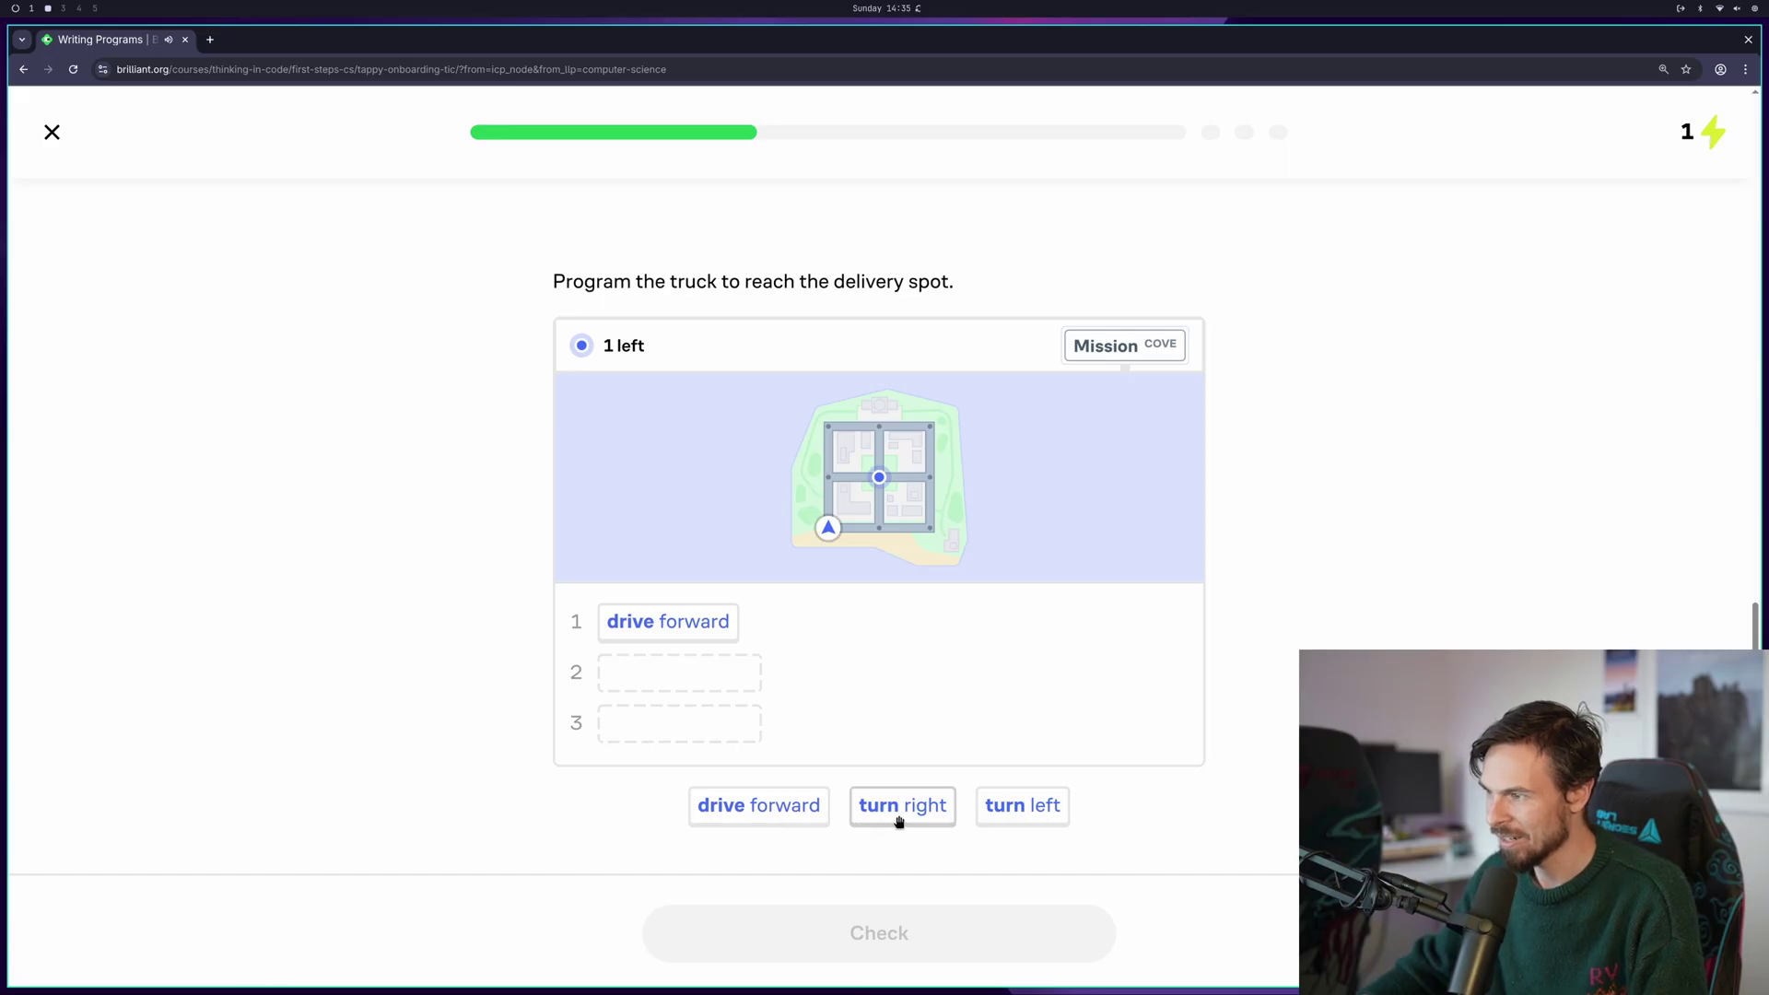
click(693, 625)
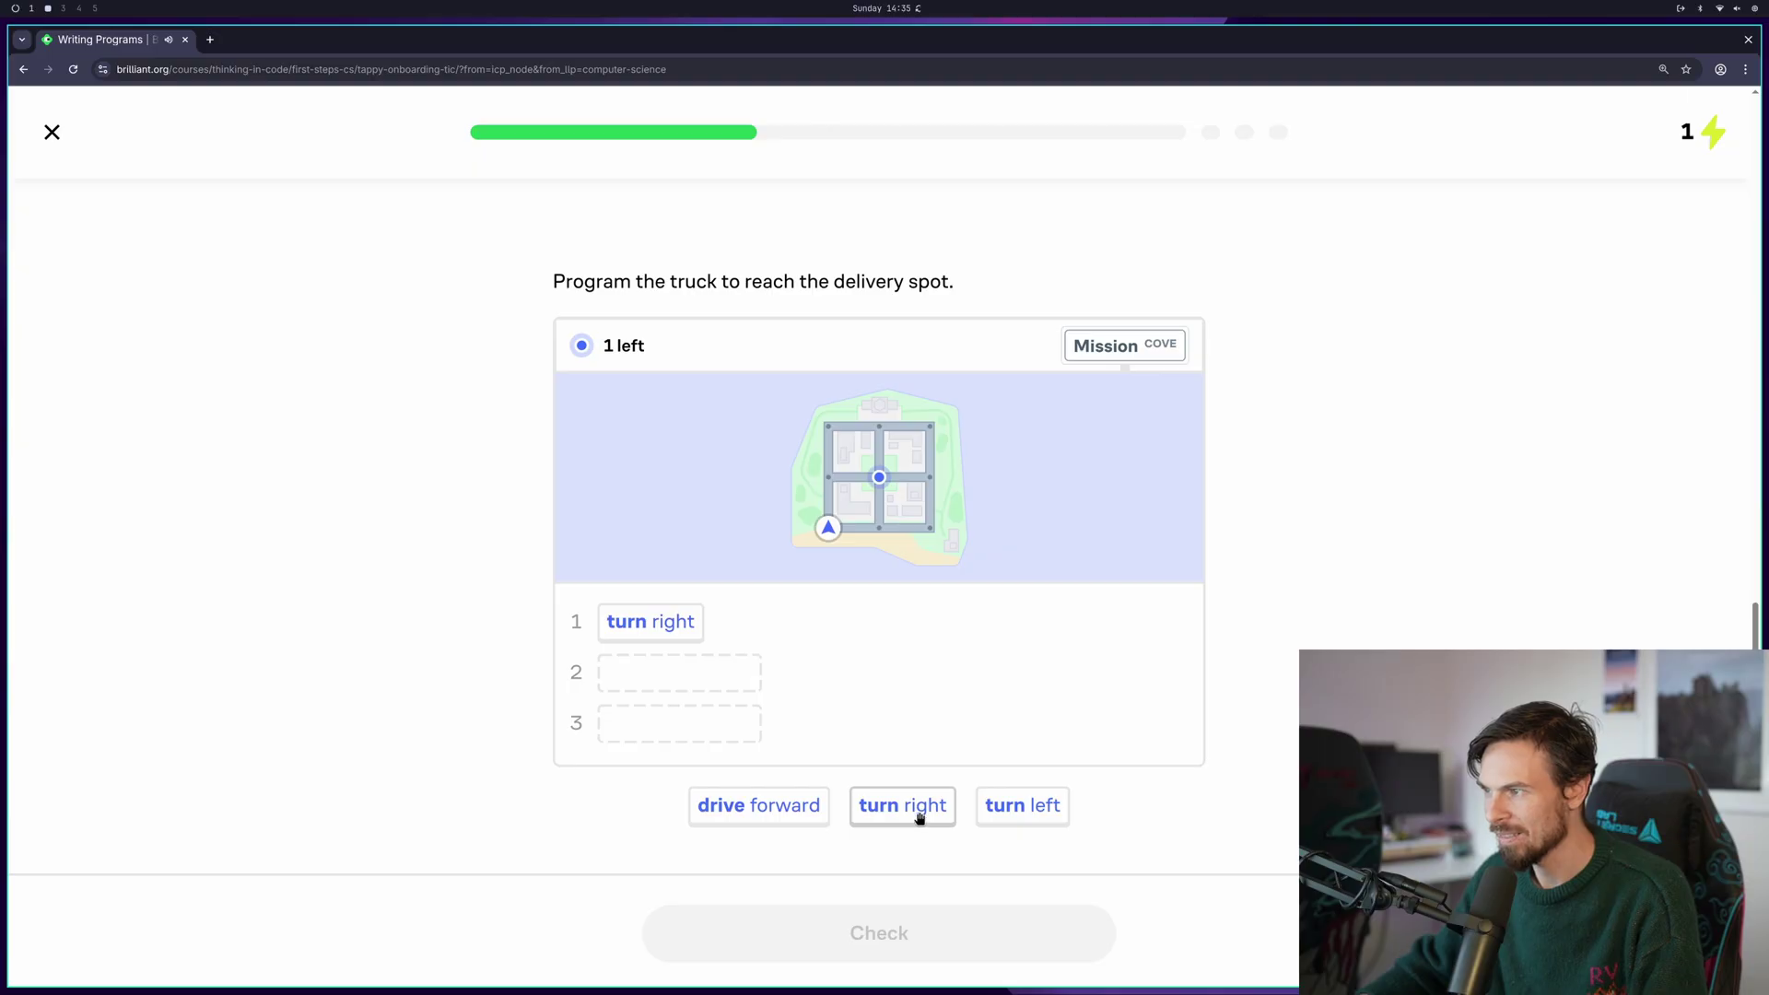
click(791, 809)
click(990, 815)
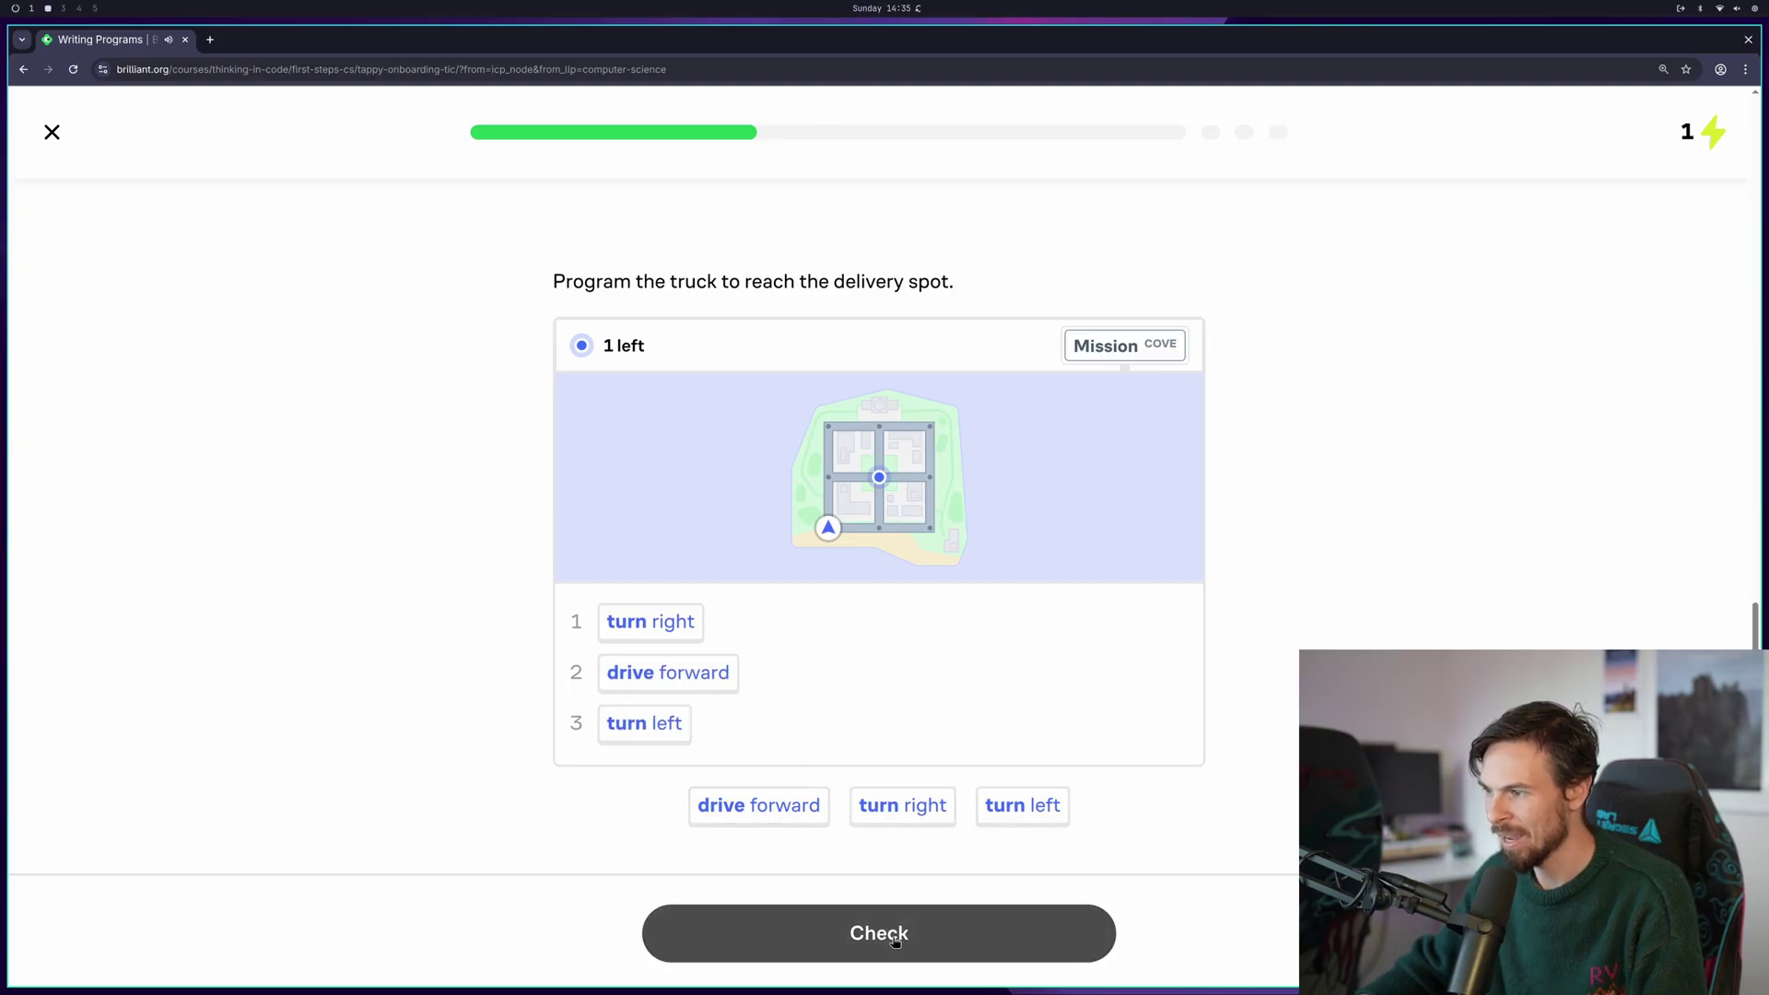
click(892, 935)
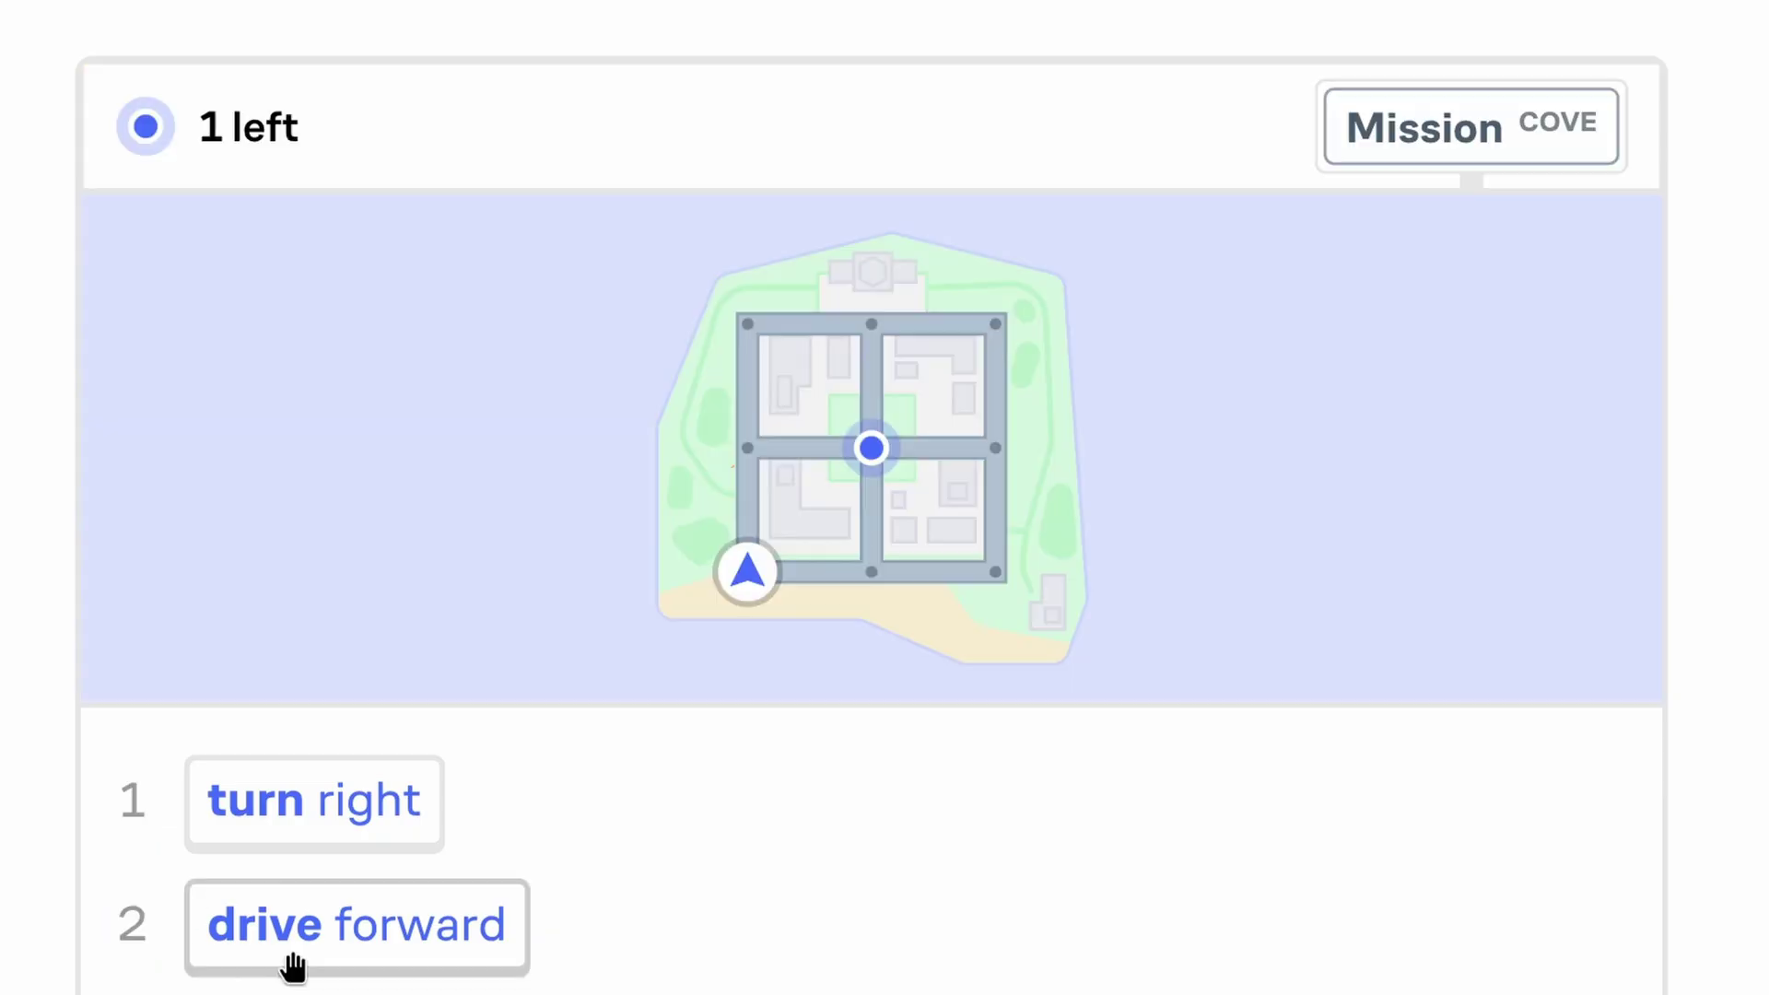
Clear the failed blocks out of all the program slots
click(289, 954)
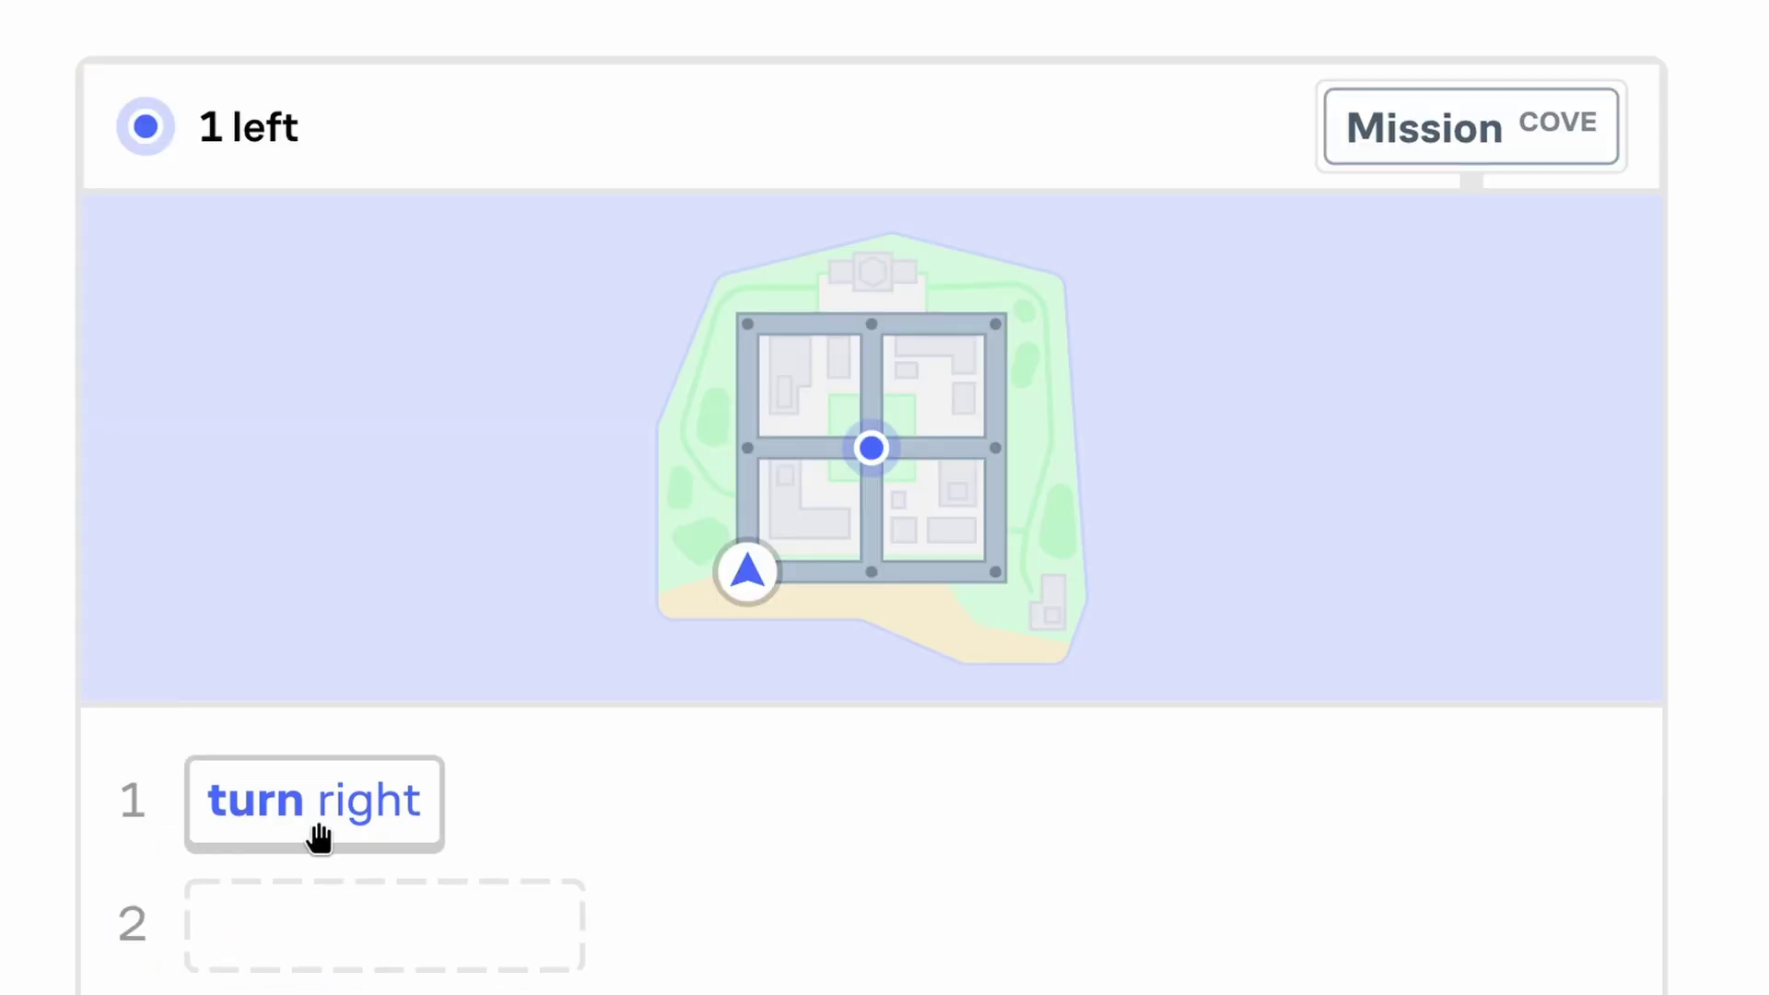
click(316, 829)
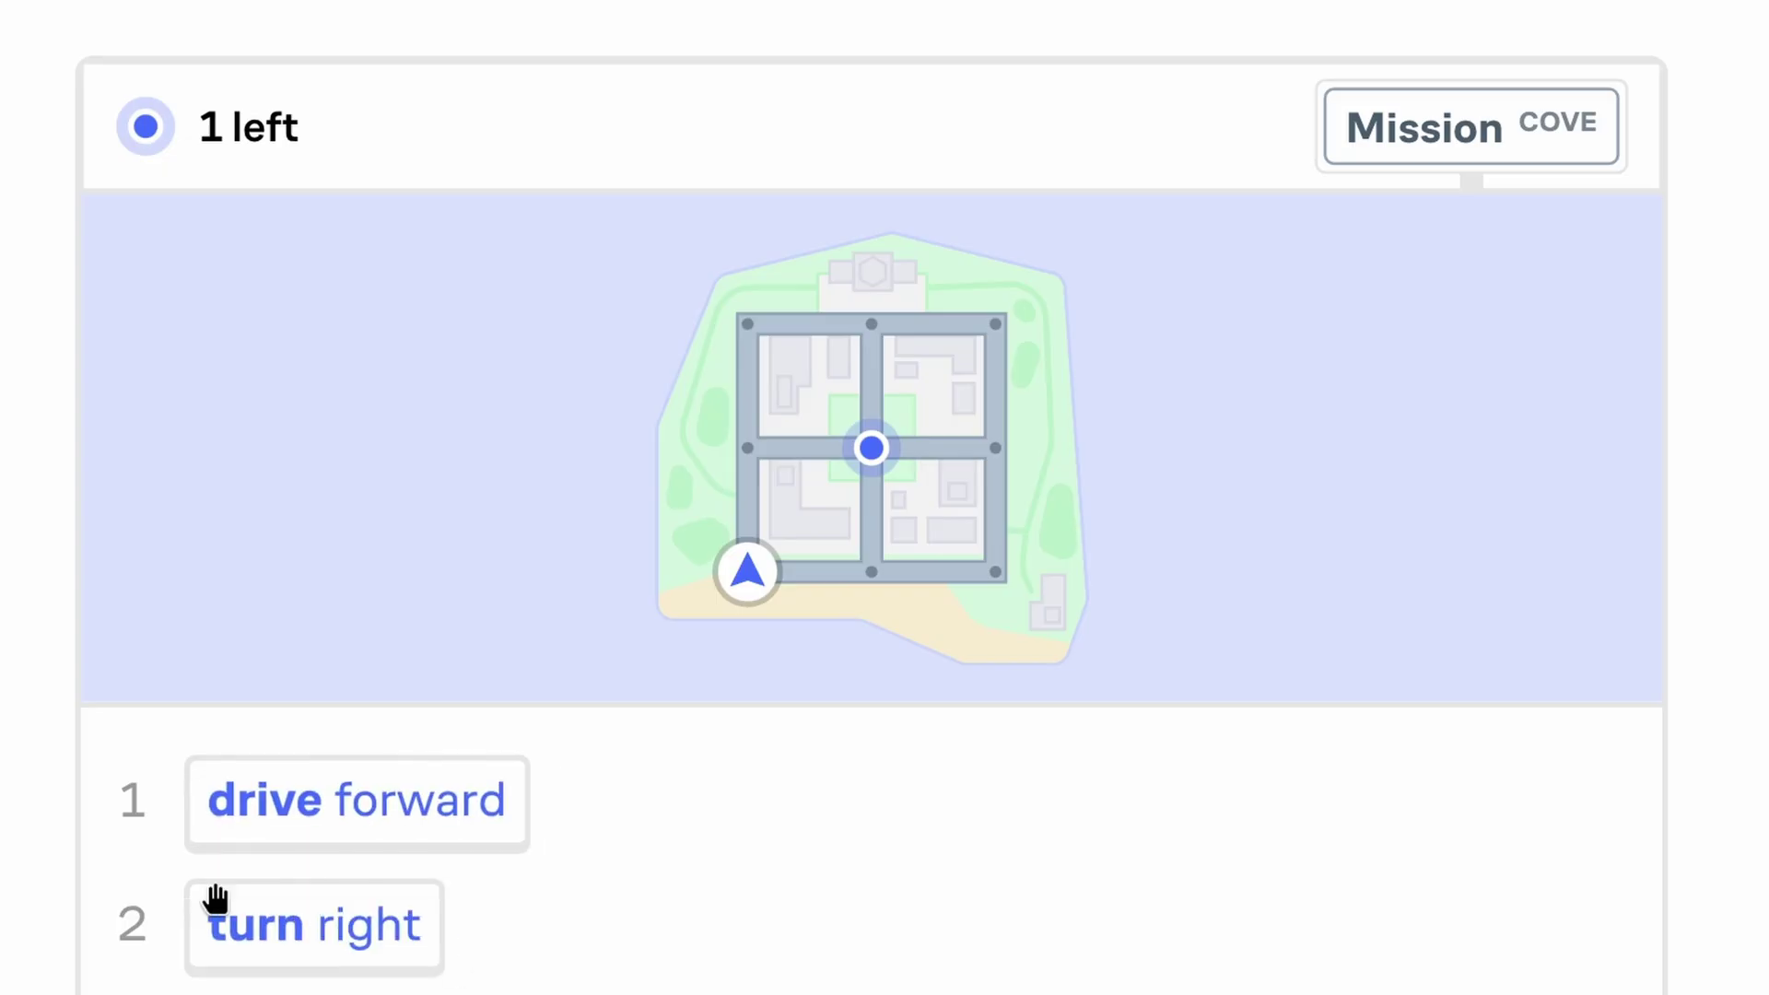
click(308, 934)
click(383, 831)
drag(577, 994, 429, 809)
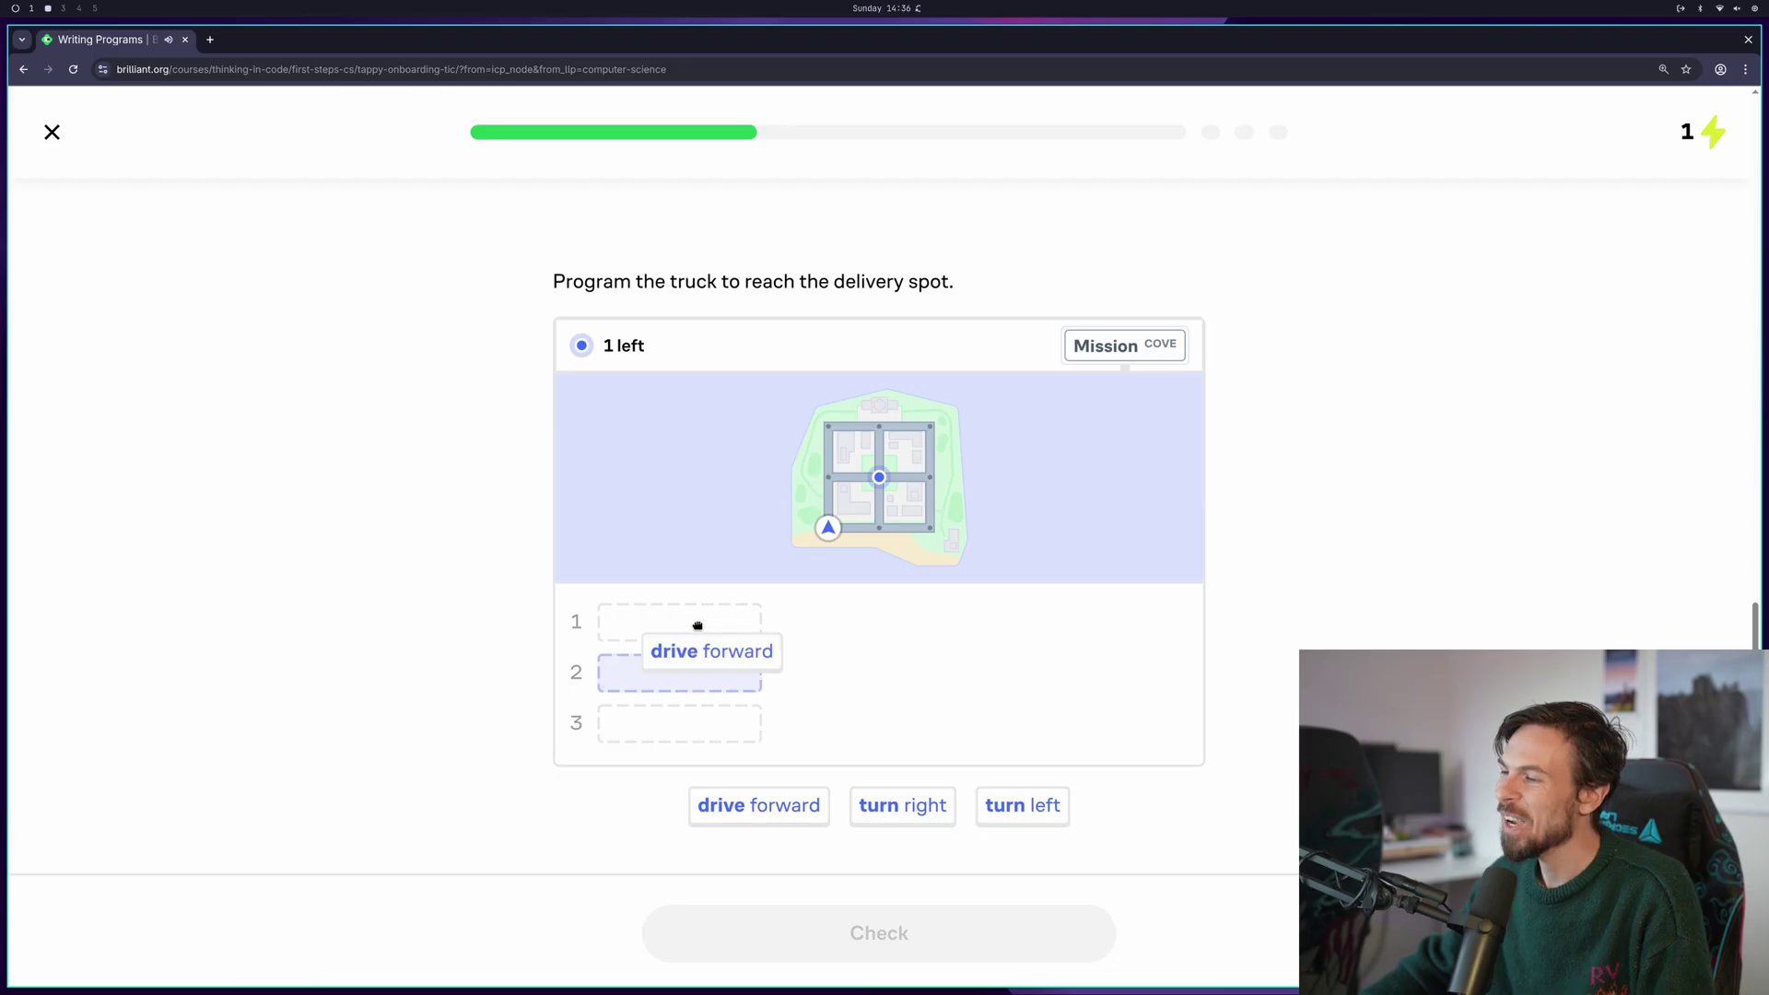
drag(698, 625, 697, 625)
drag(758, 798, 718, 682)
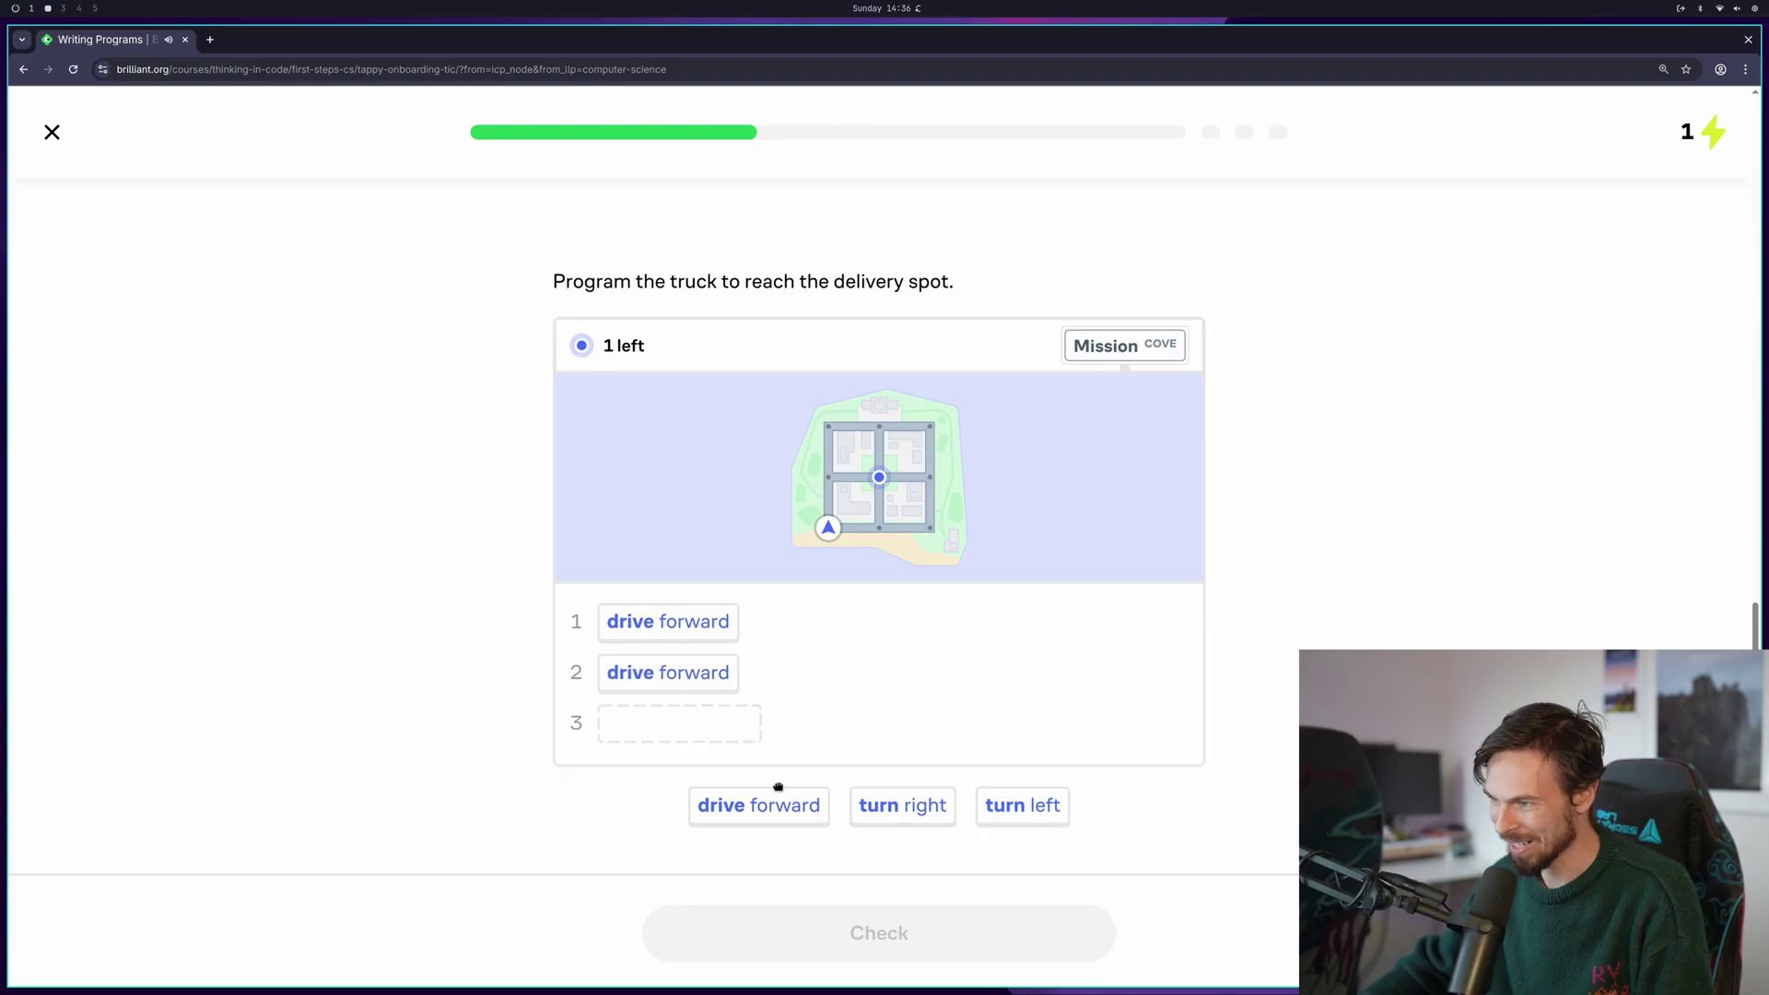
click(681, 673)
click(679, 623)
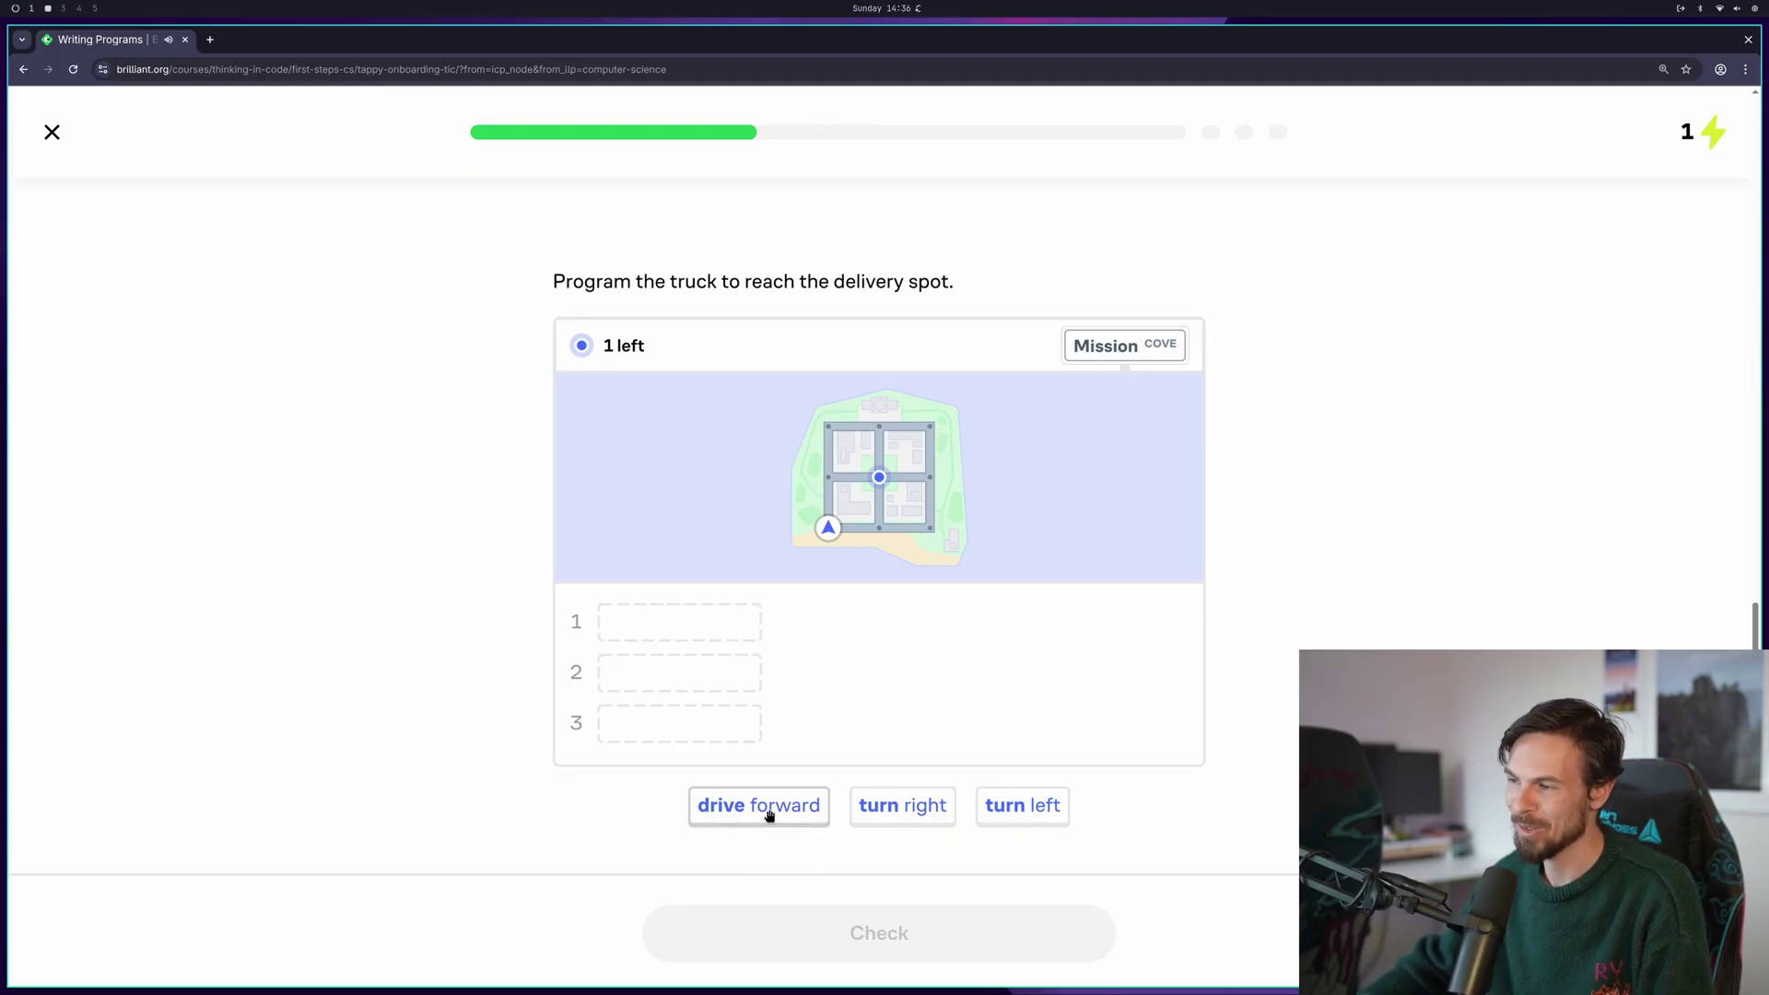
Program drive forward, turn right, drive forward into slots 1–3, check it, and continue
drag(769, 814, 694, 640)
drag(907, 809, 682, 700)
drag(777, 824, 679, 722)
click(880, 949)
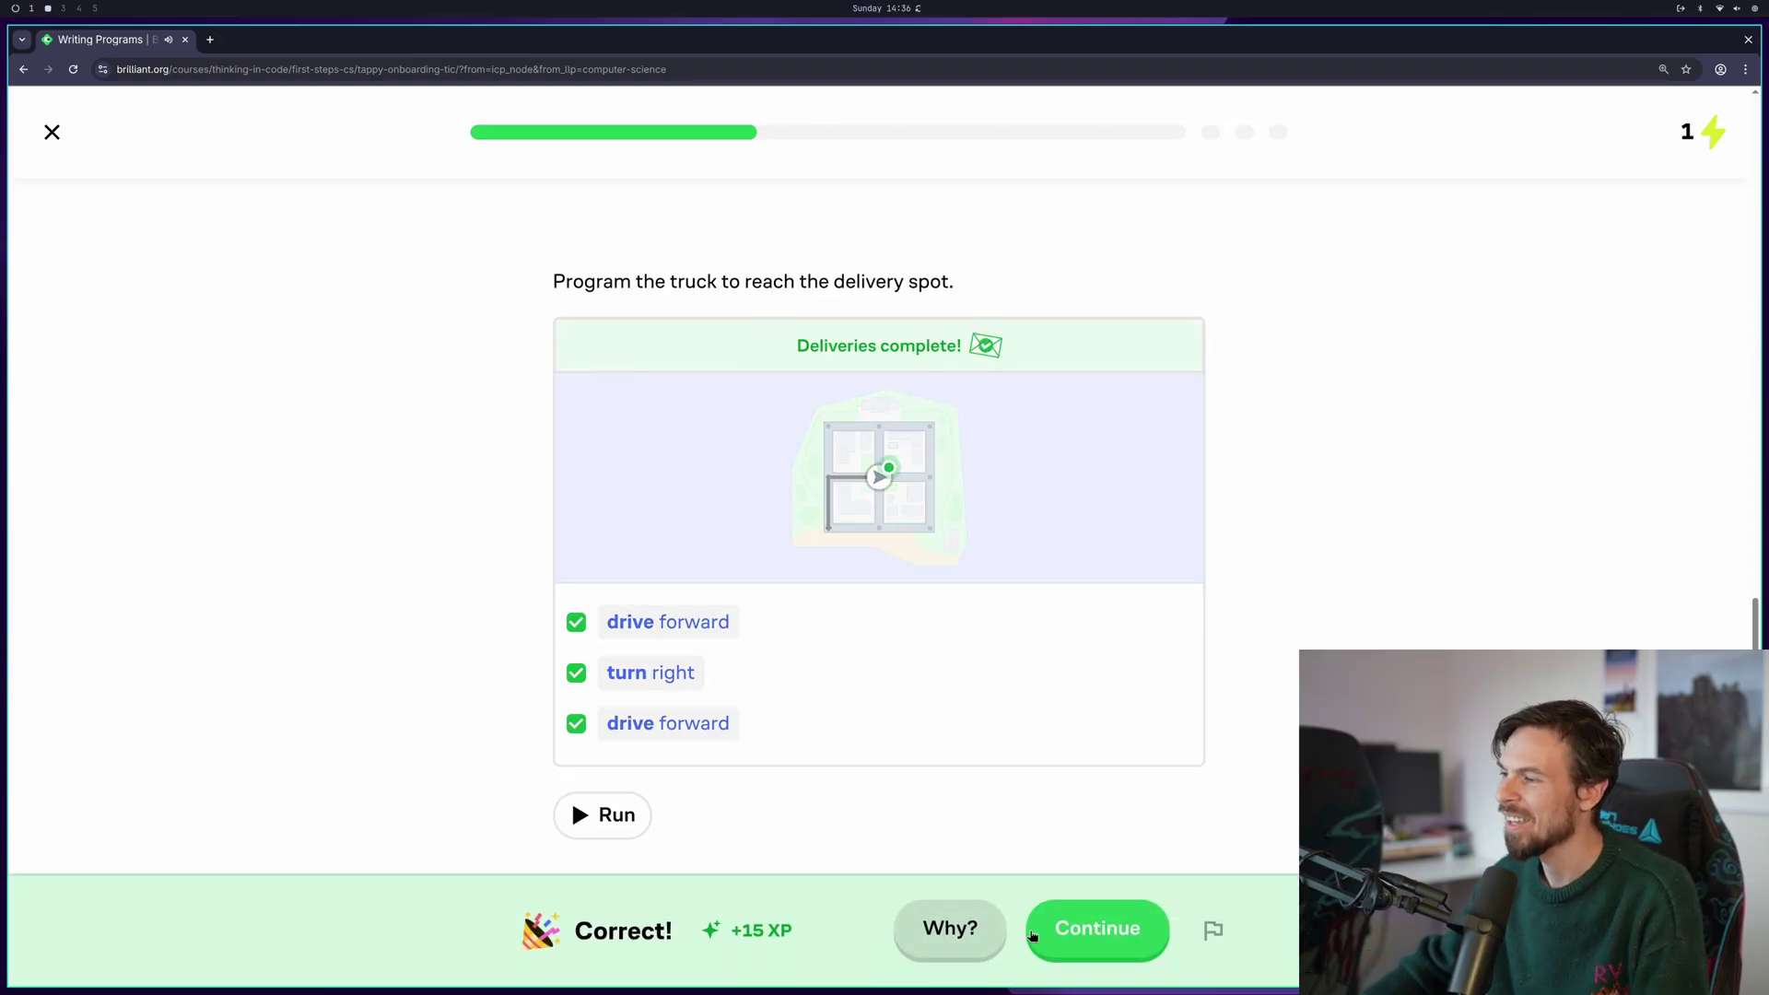
click(1032, 936)
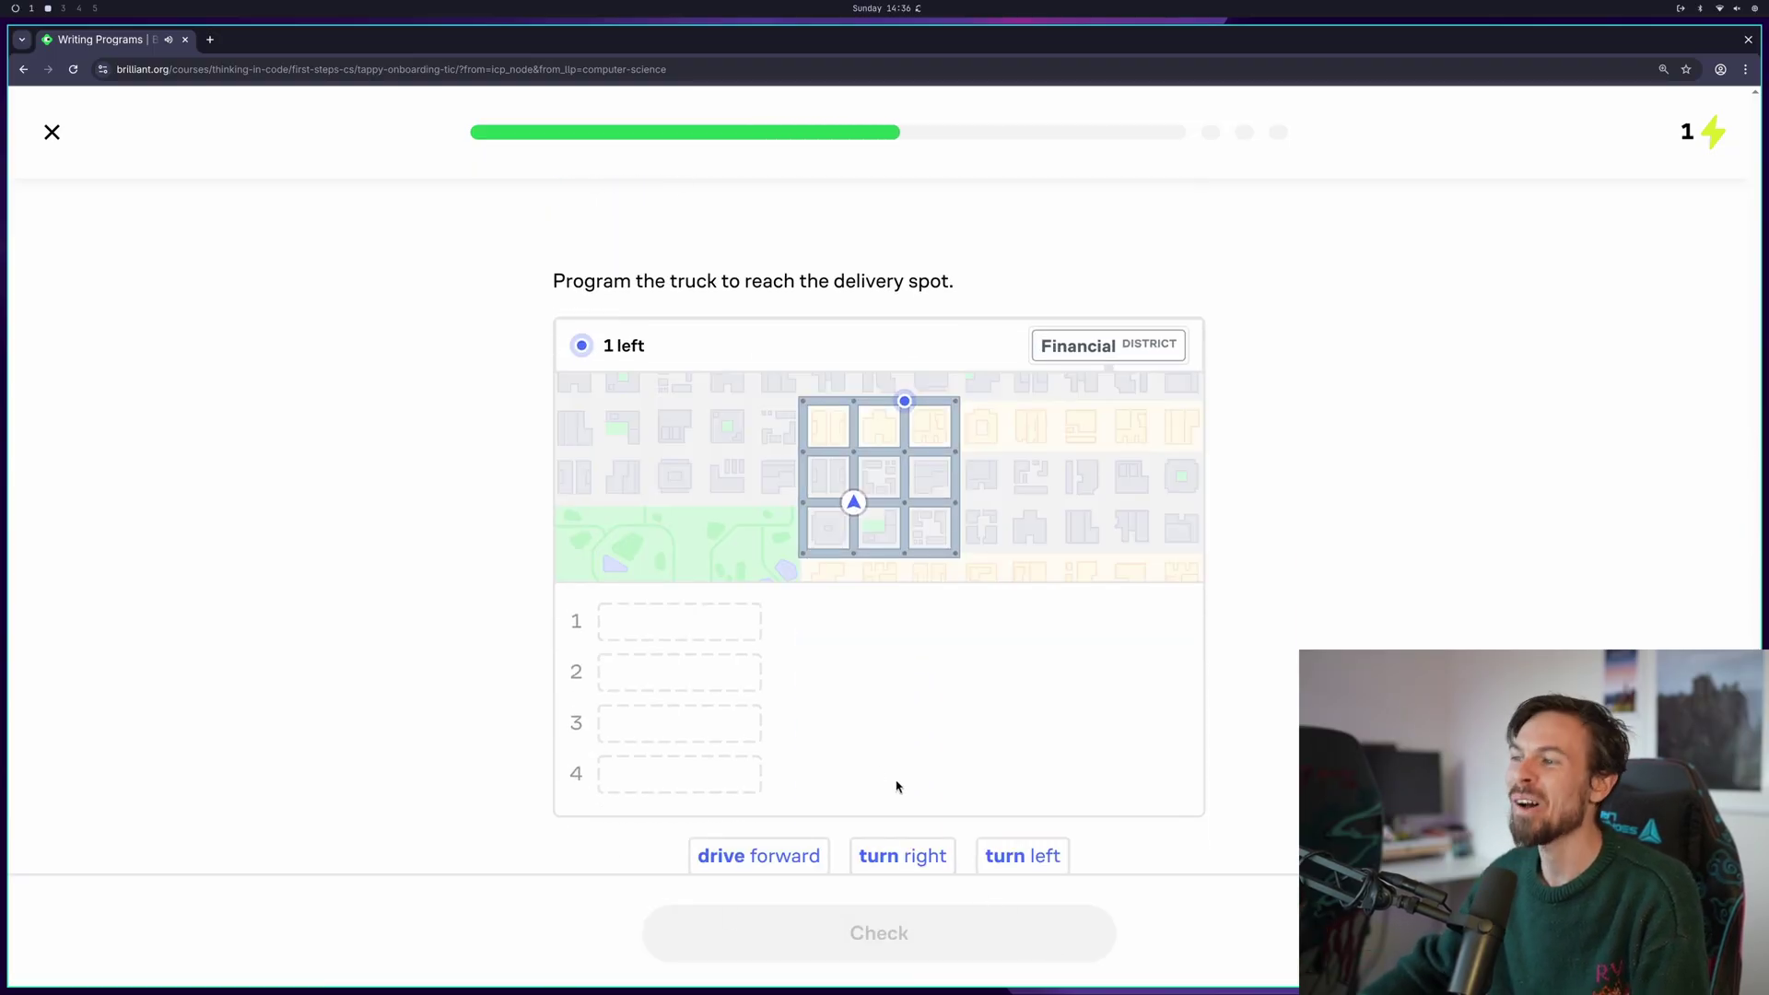
Fill four slots with drive forward, drive forward, turn right, drive forward, and check it
scroll(769, 774, down, 1)
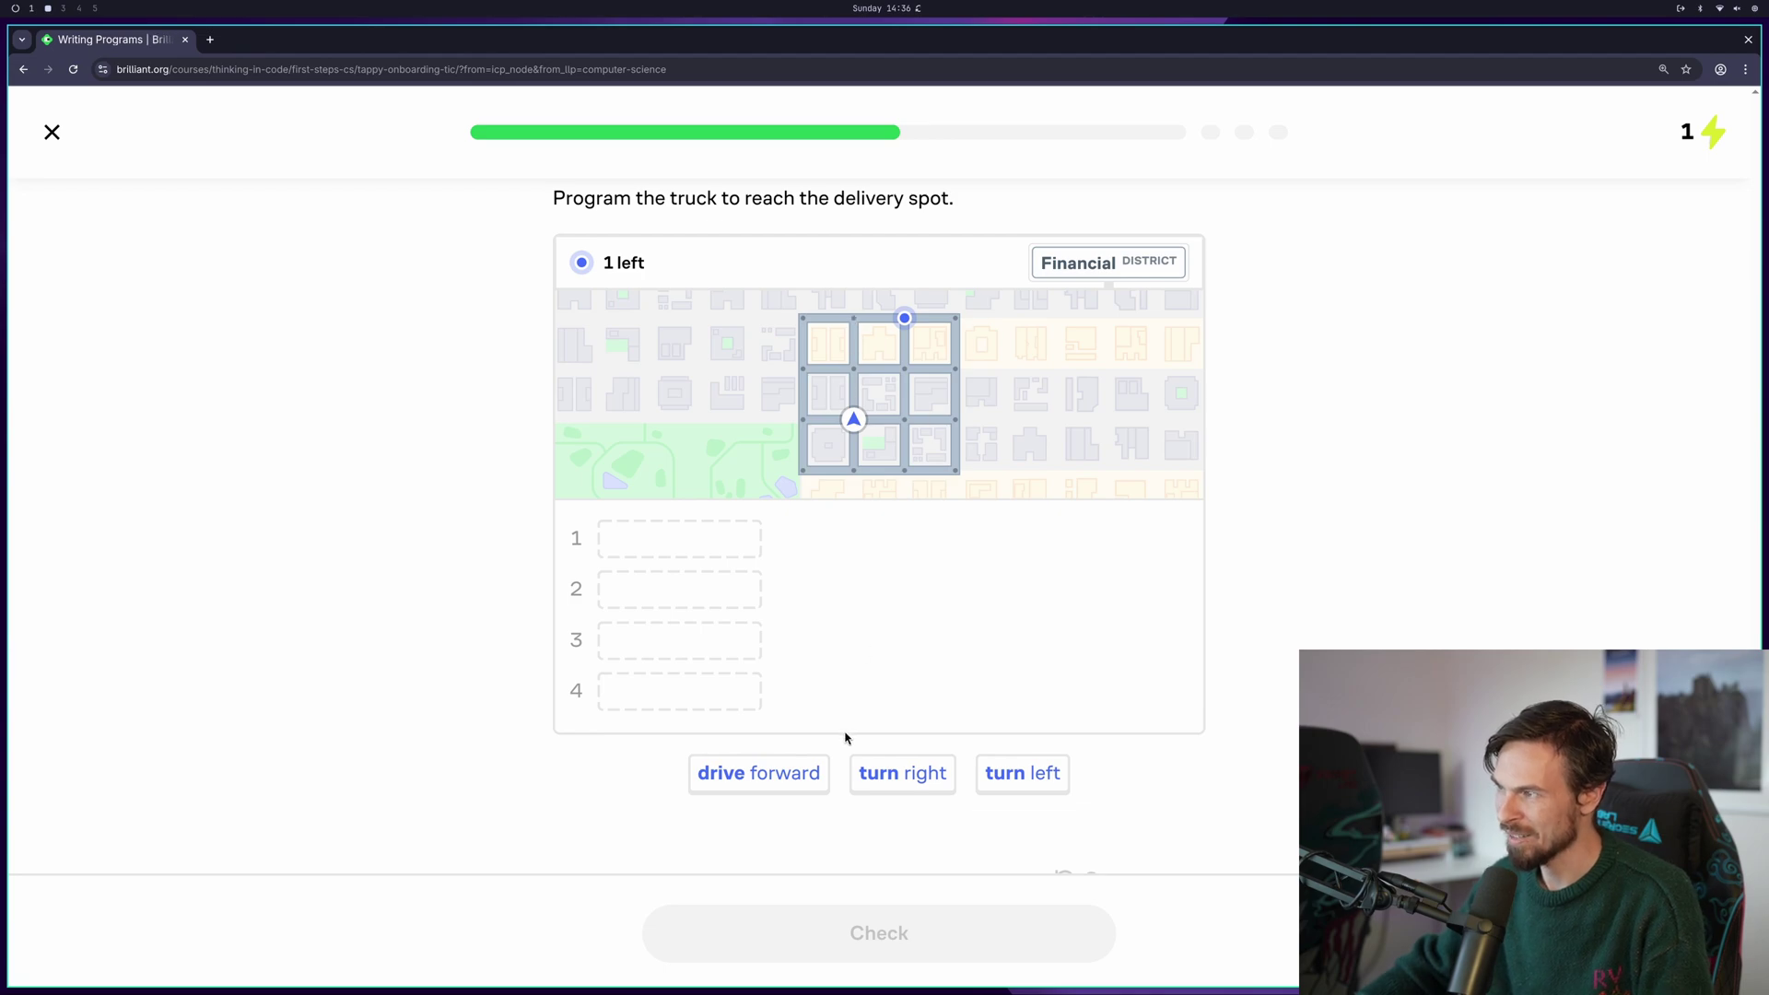
click(759, 772)
click(754, 765)
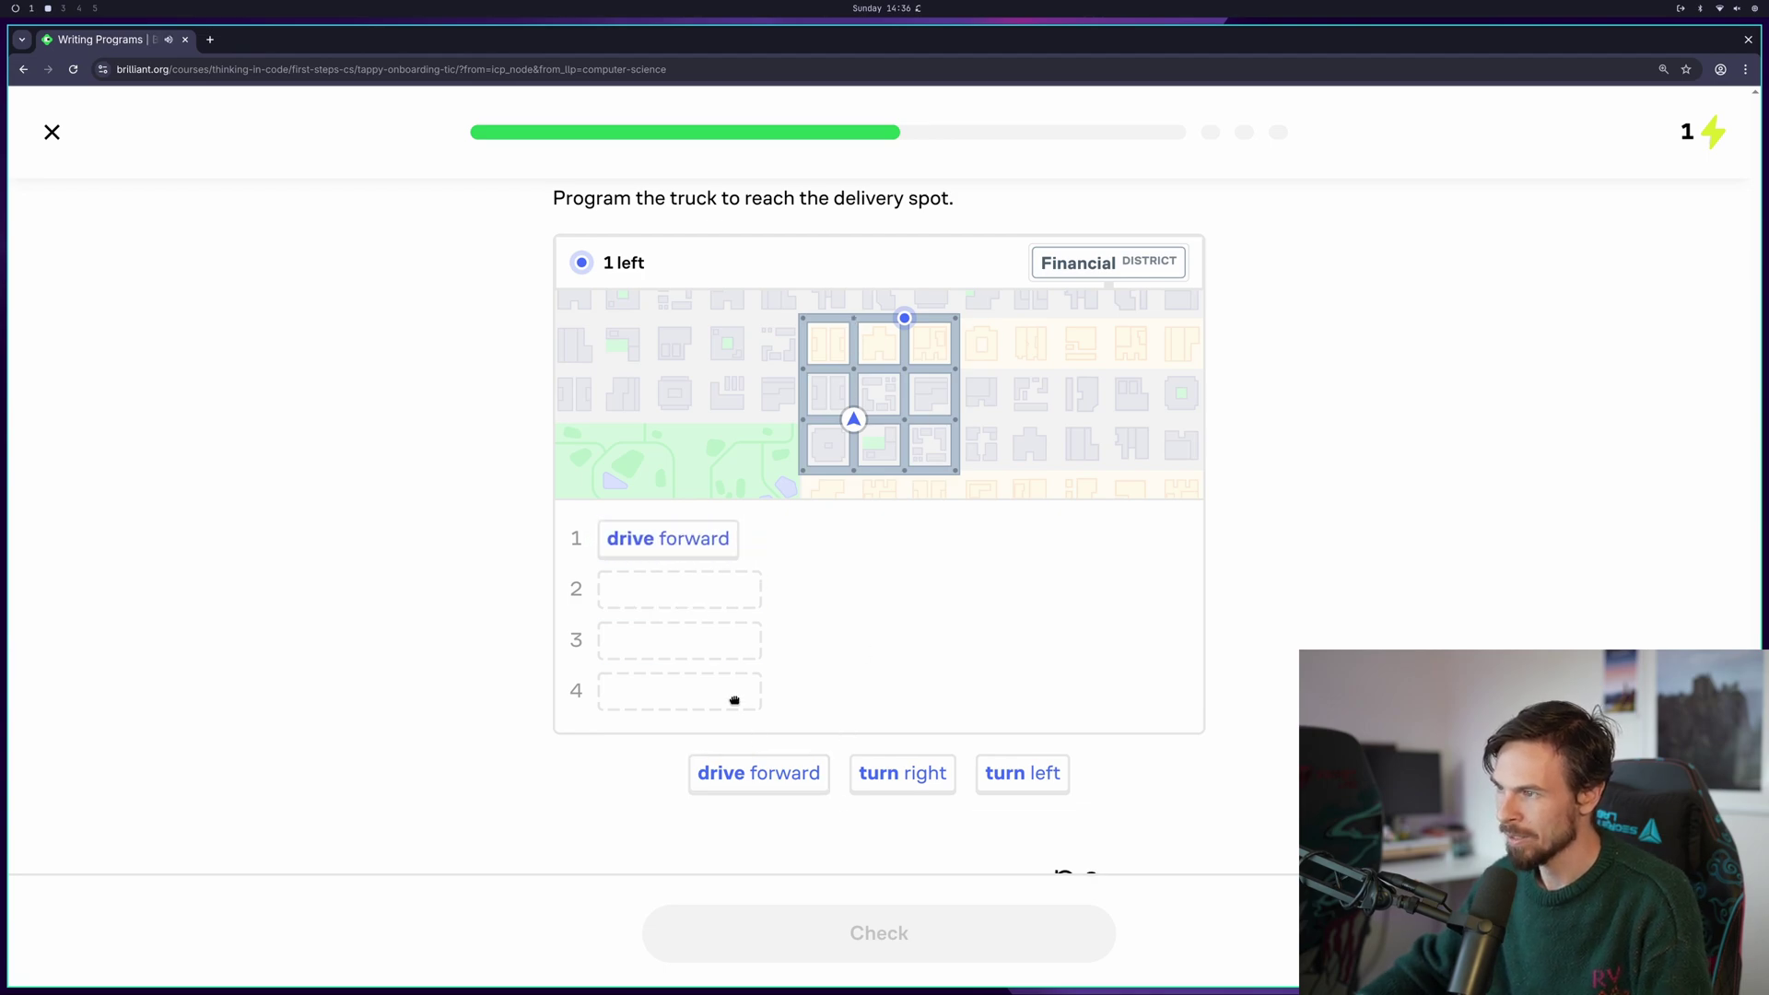
click(879, 773)
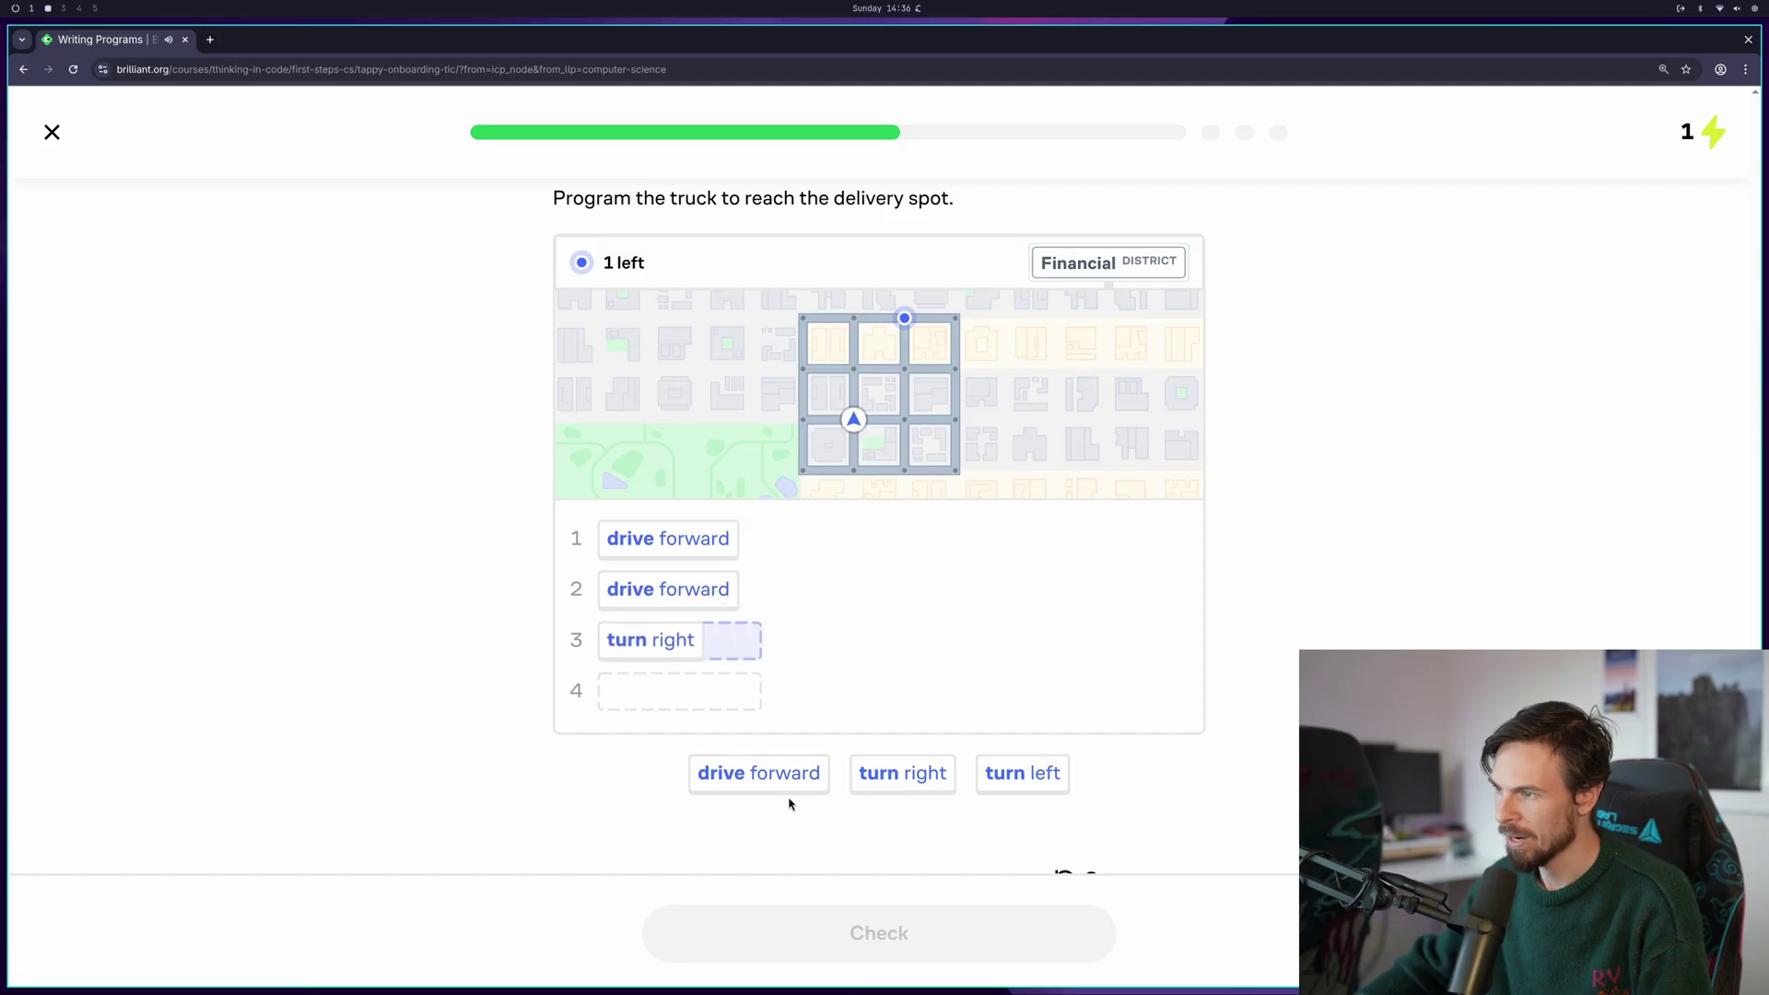
click(769, 778)
click(902, 935)
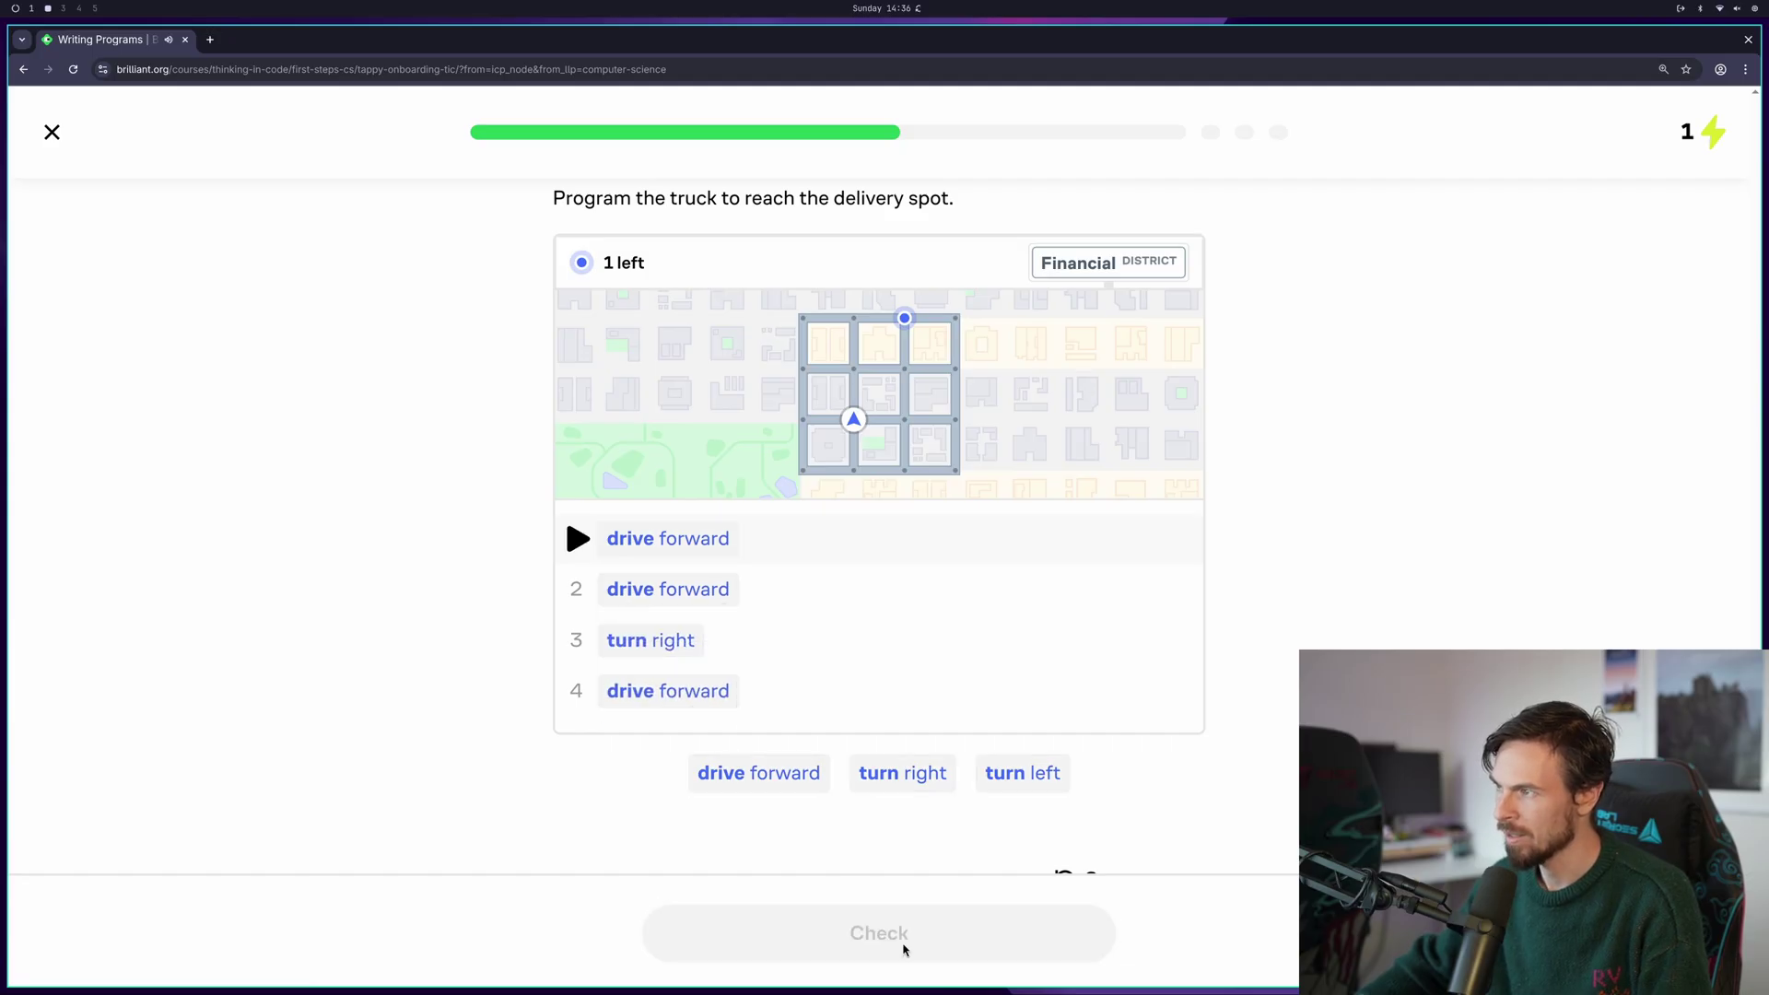
click(1097, 930)
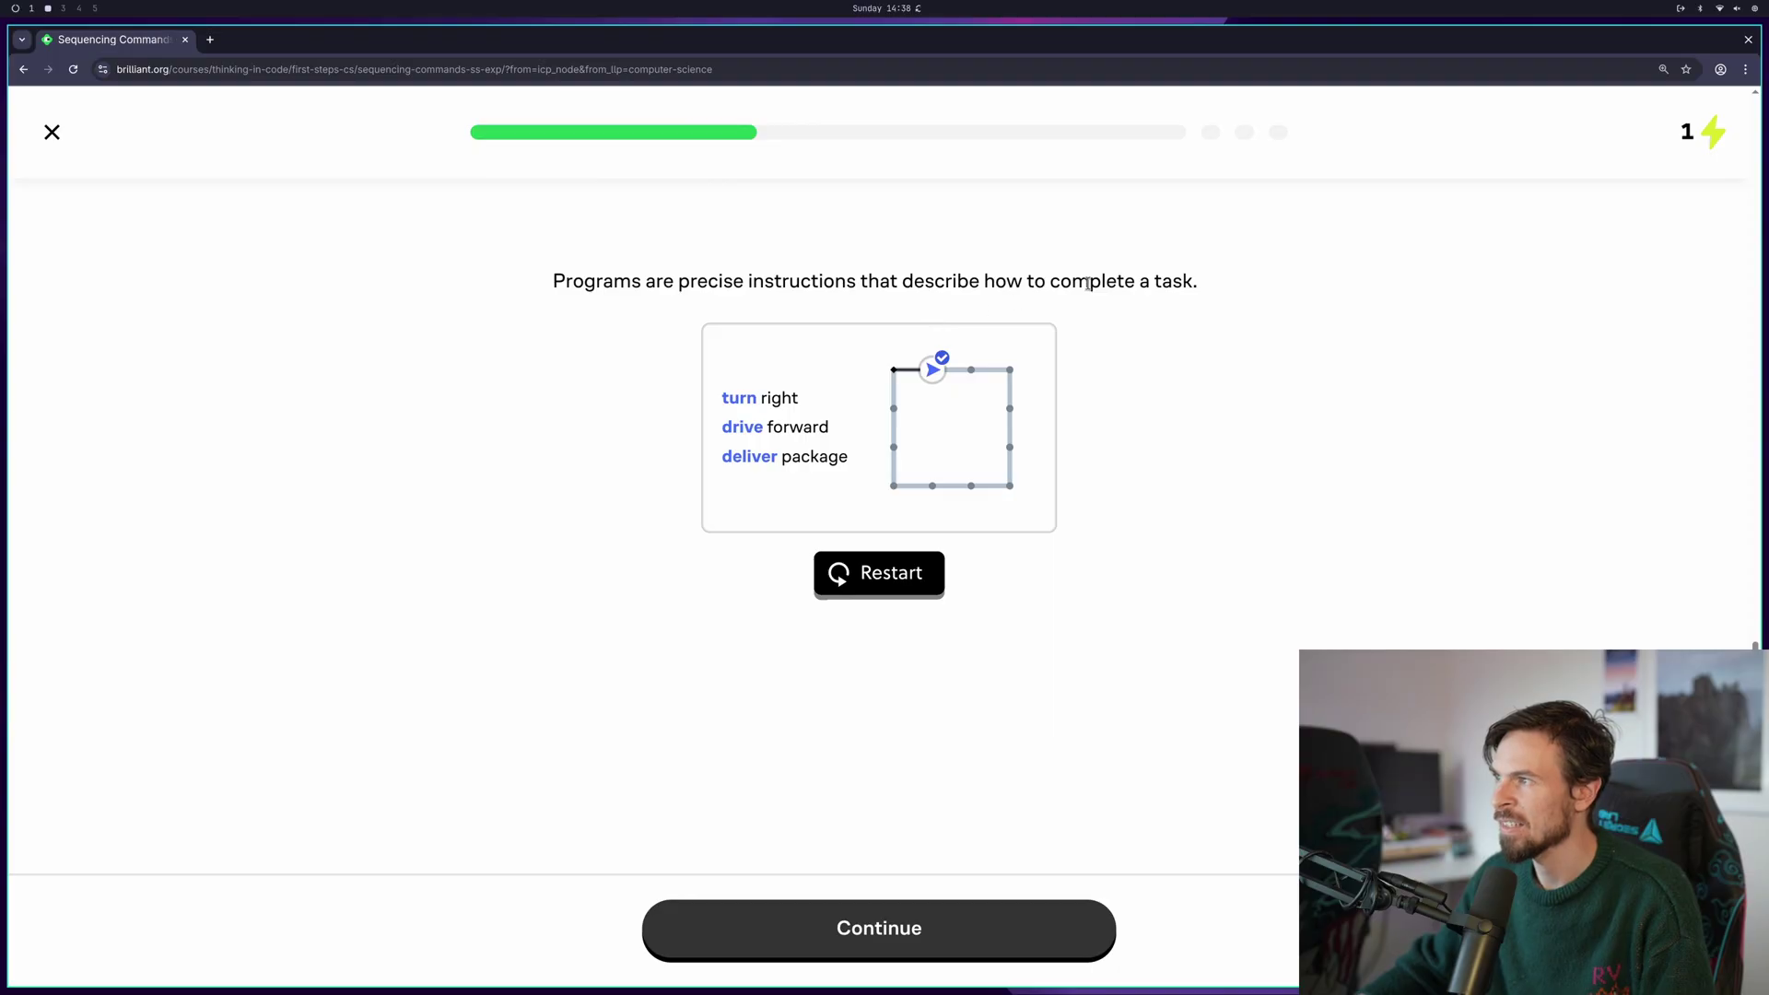
Program drive forward, deliver package, turn right, drive forward, deliver package, and check it
click(953, 958)
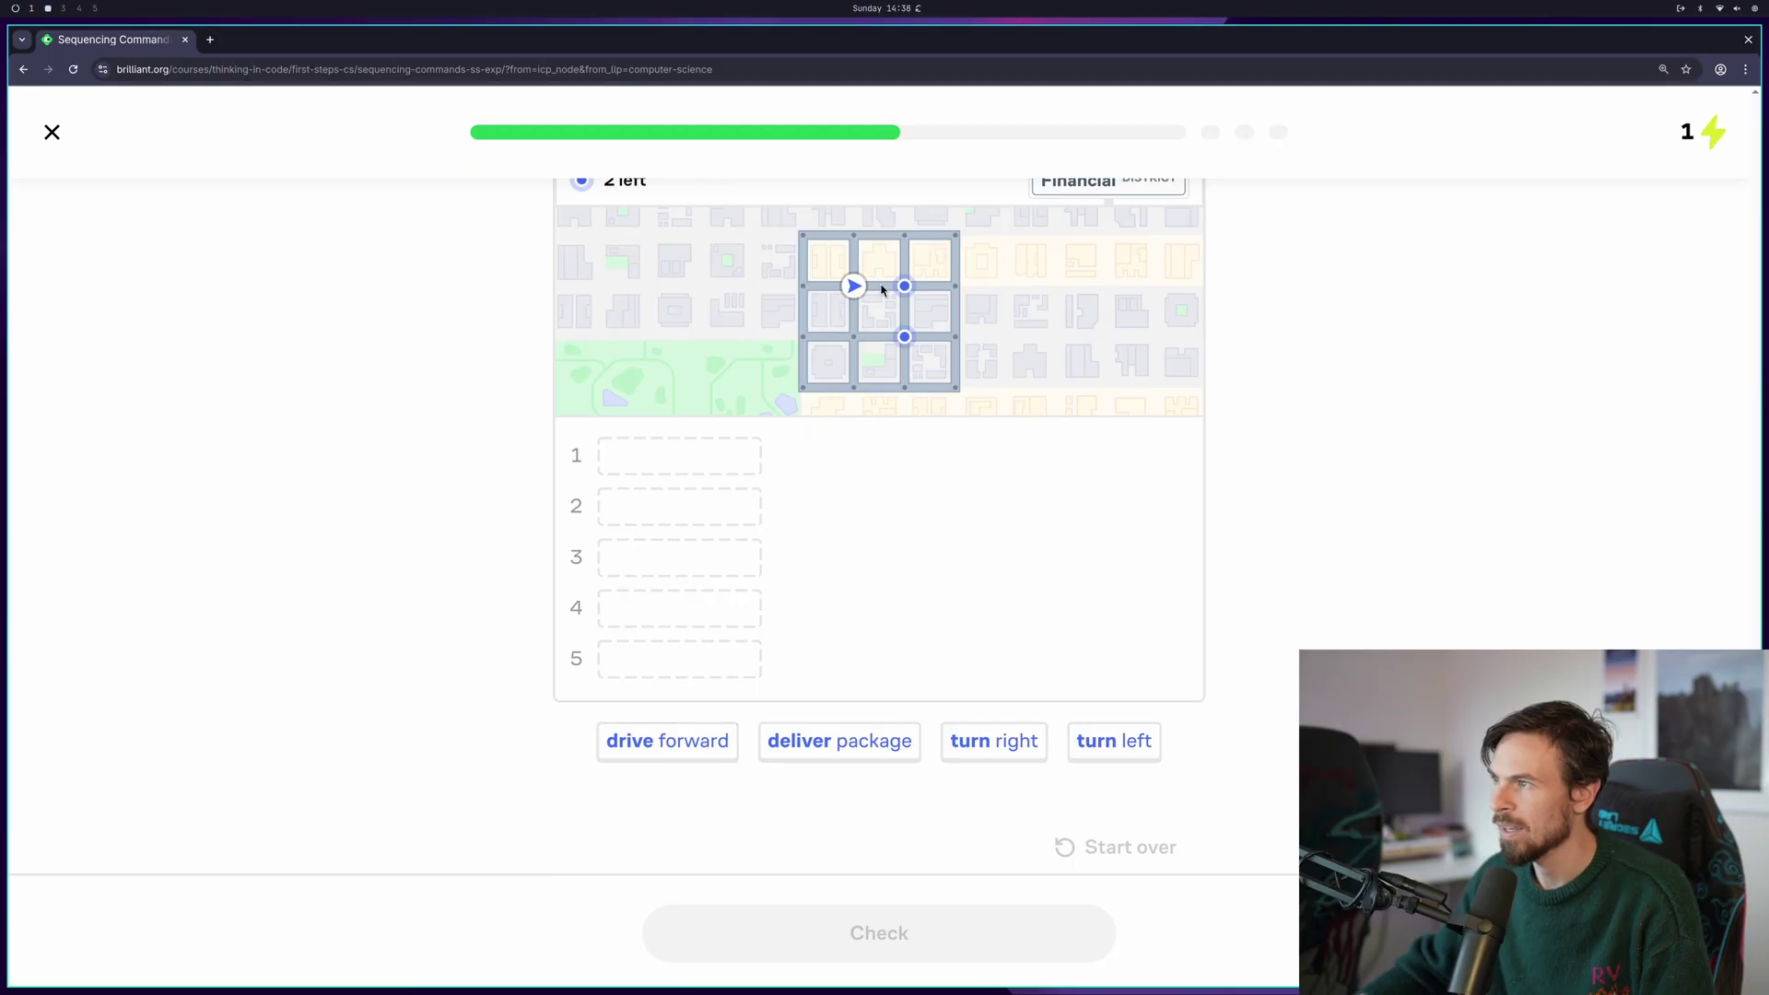
click(661, 750)
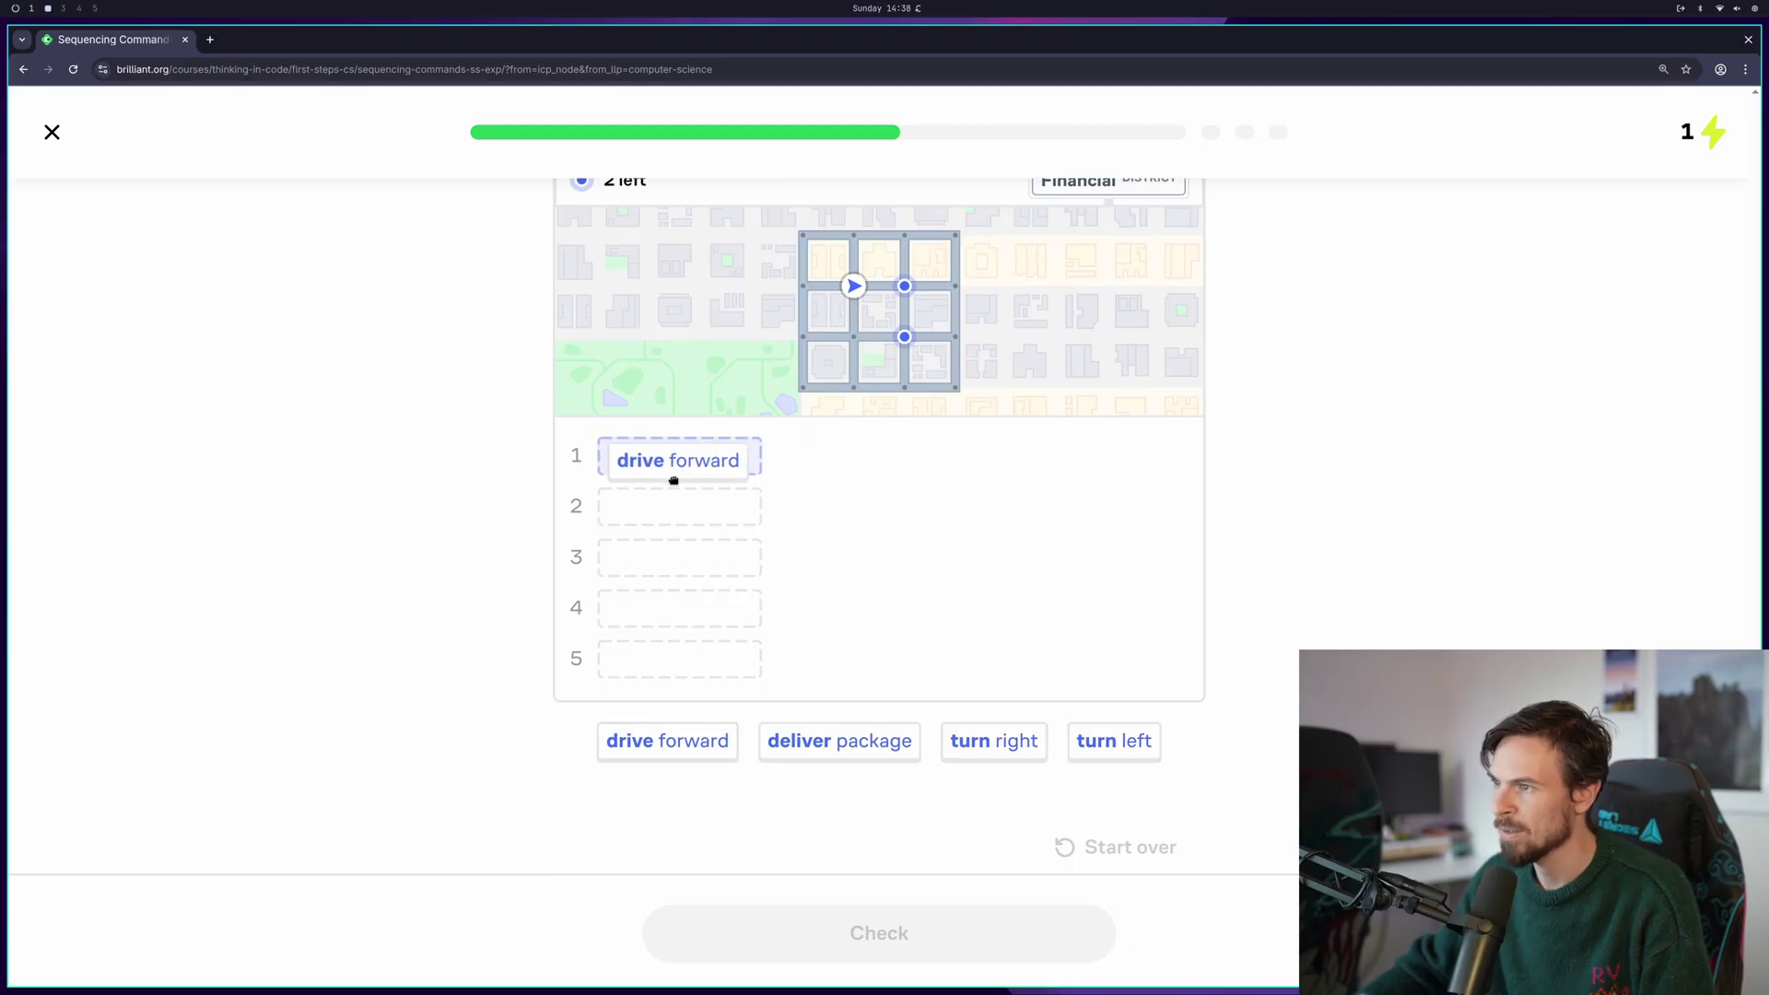
drag(861, 748, 703, 510)
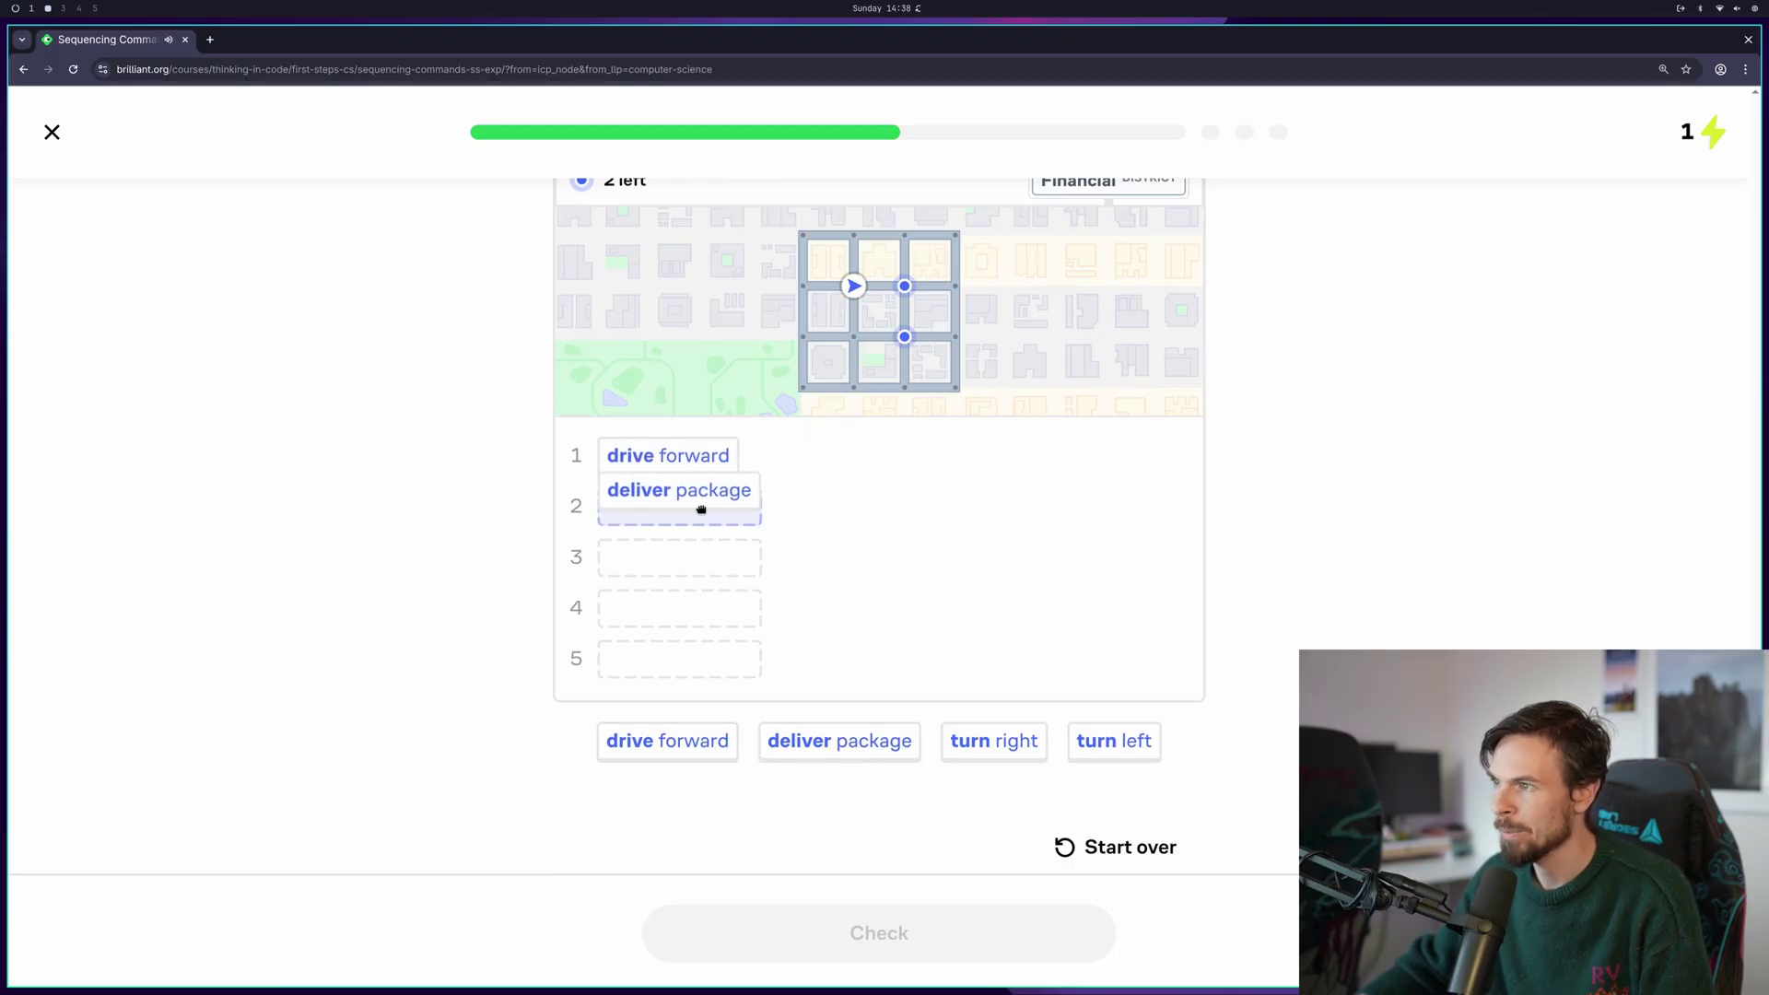
drag(943, 733, 660, 568)
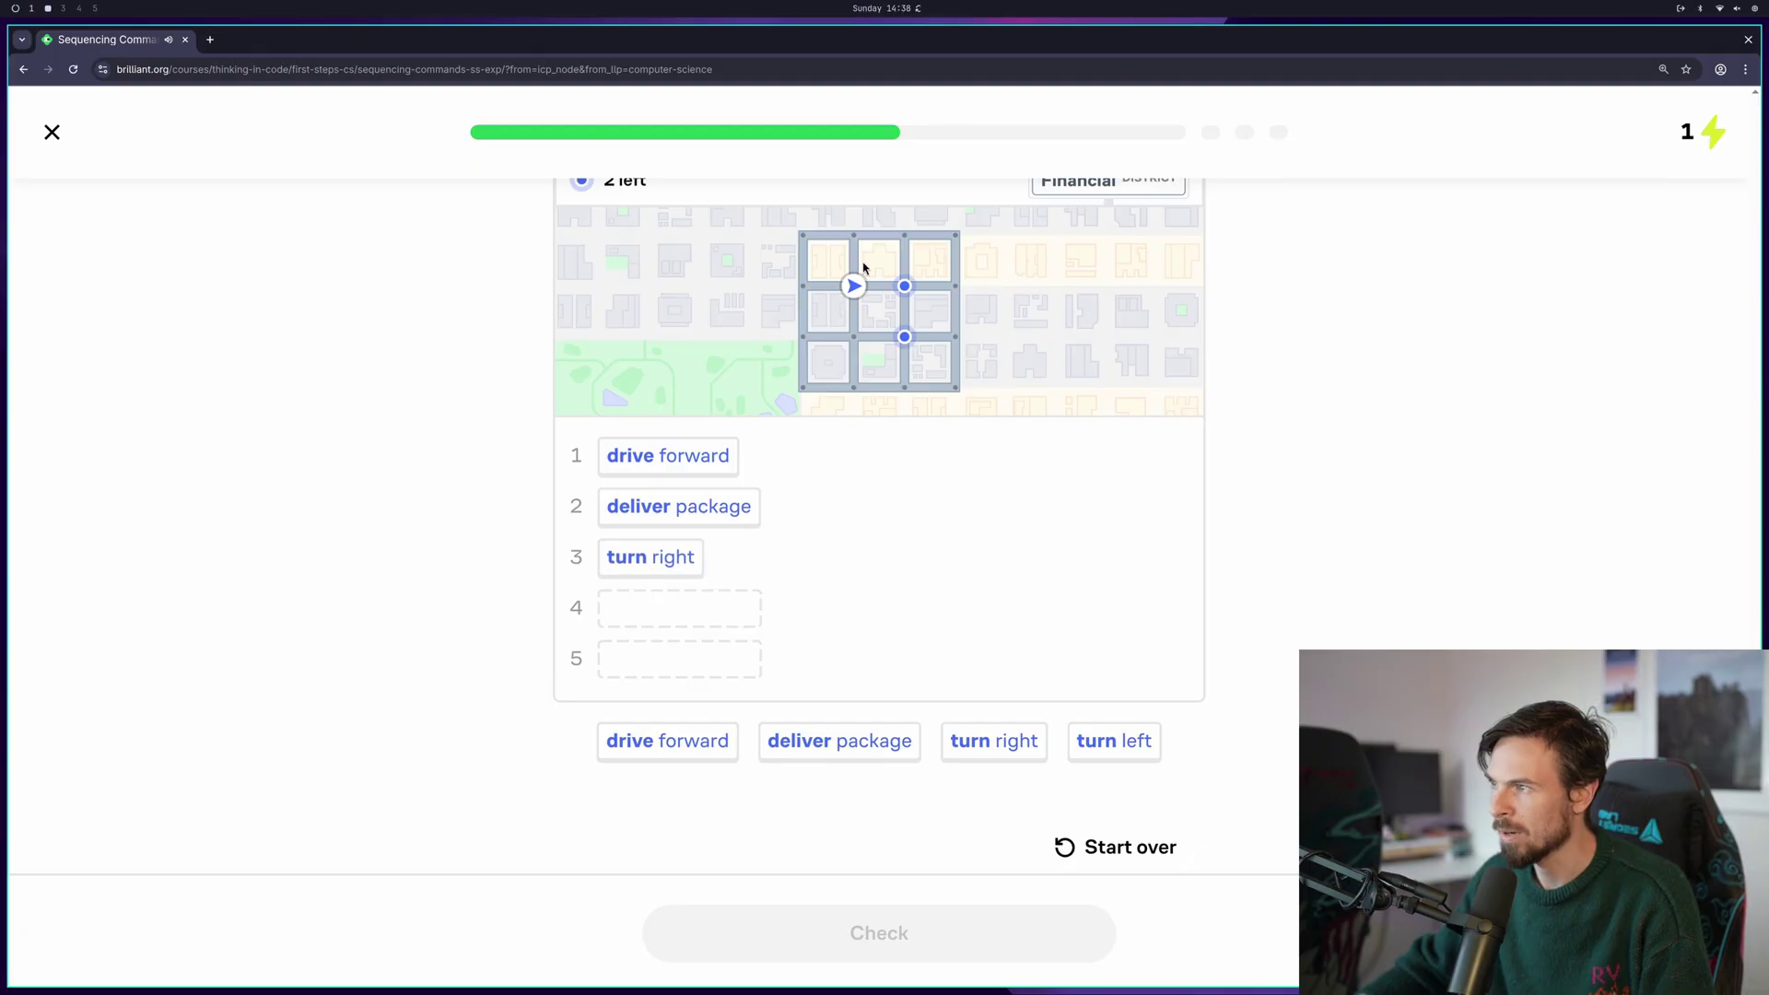
drag(668, 754, 676, 620)
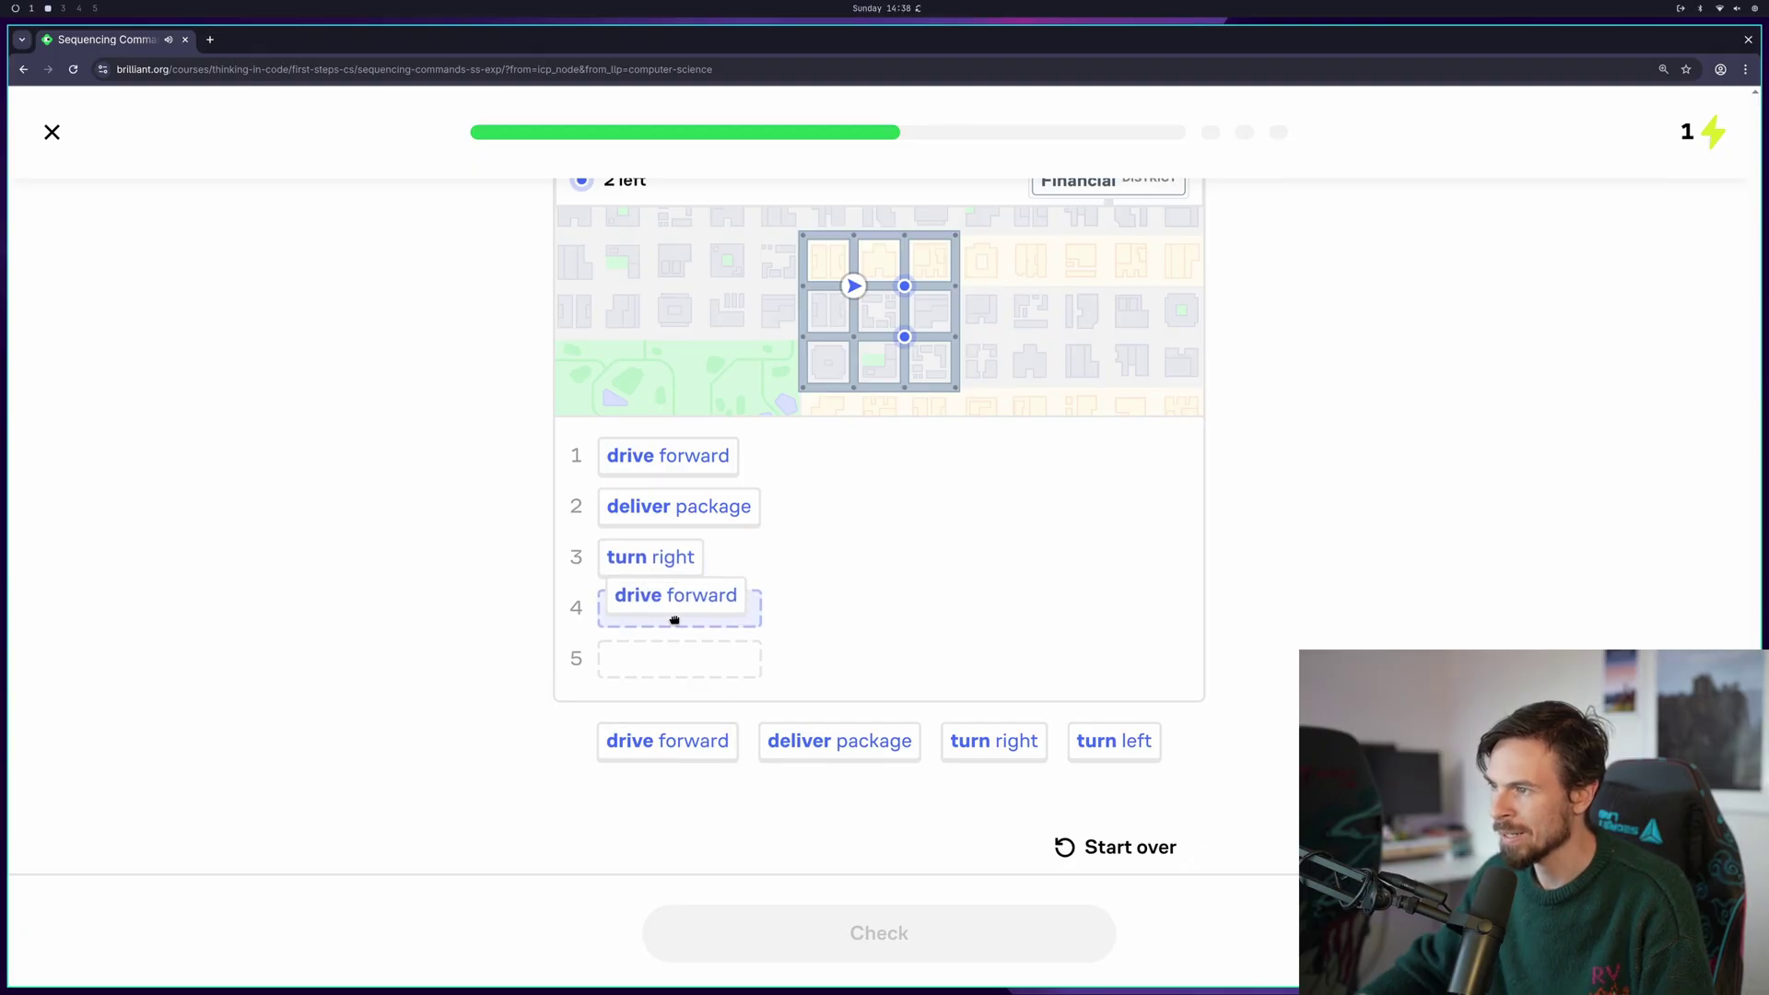
drag(839, 744, 695, 658)
click(962, 959)
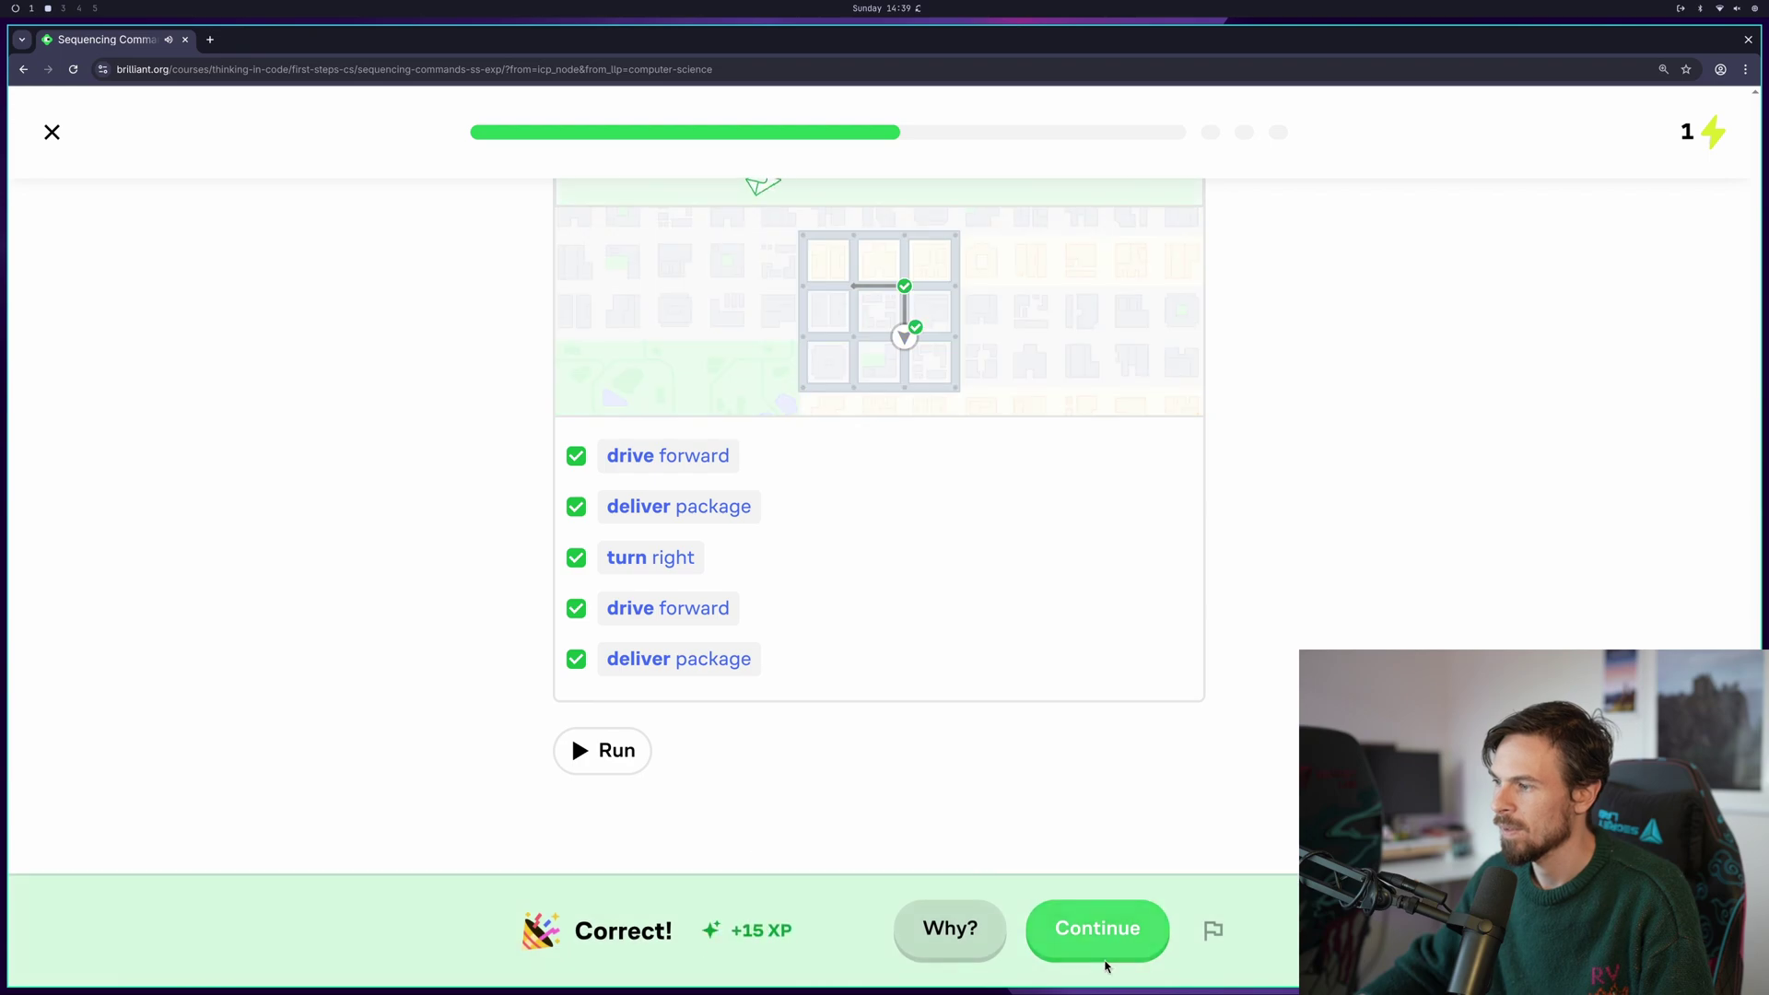
click(1105, 945)
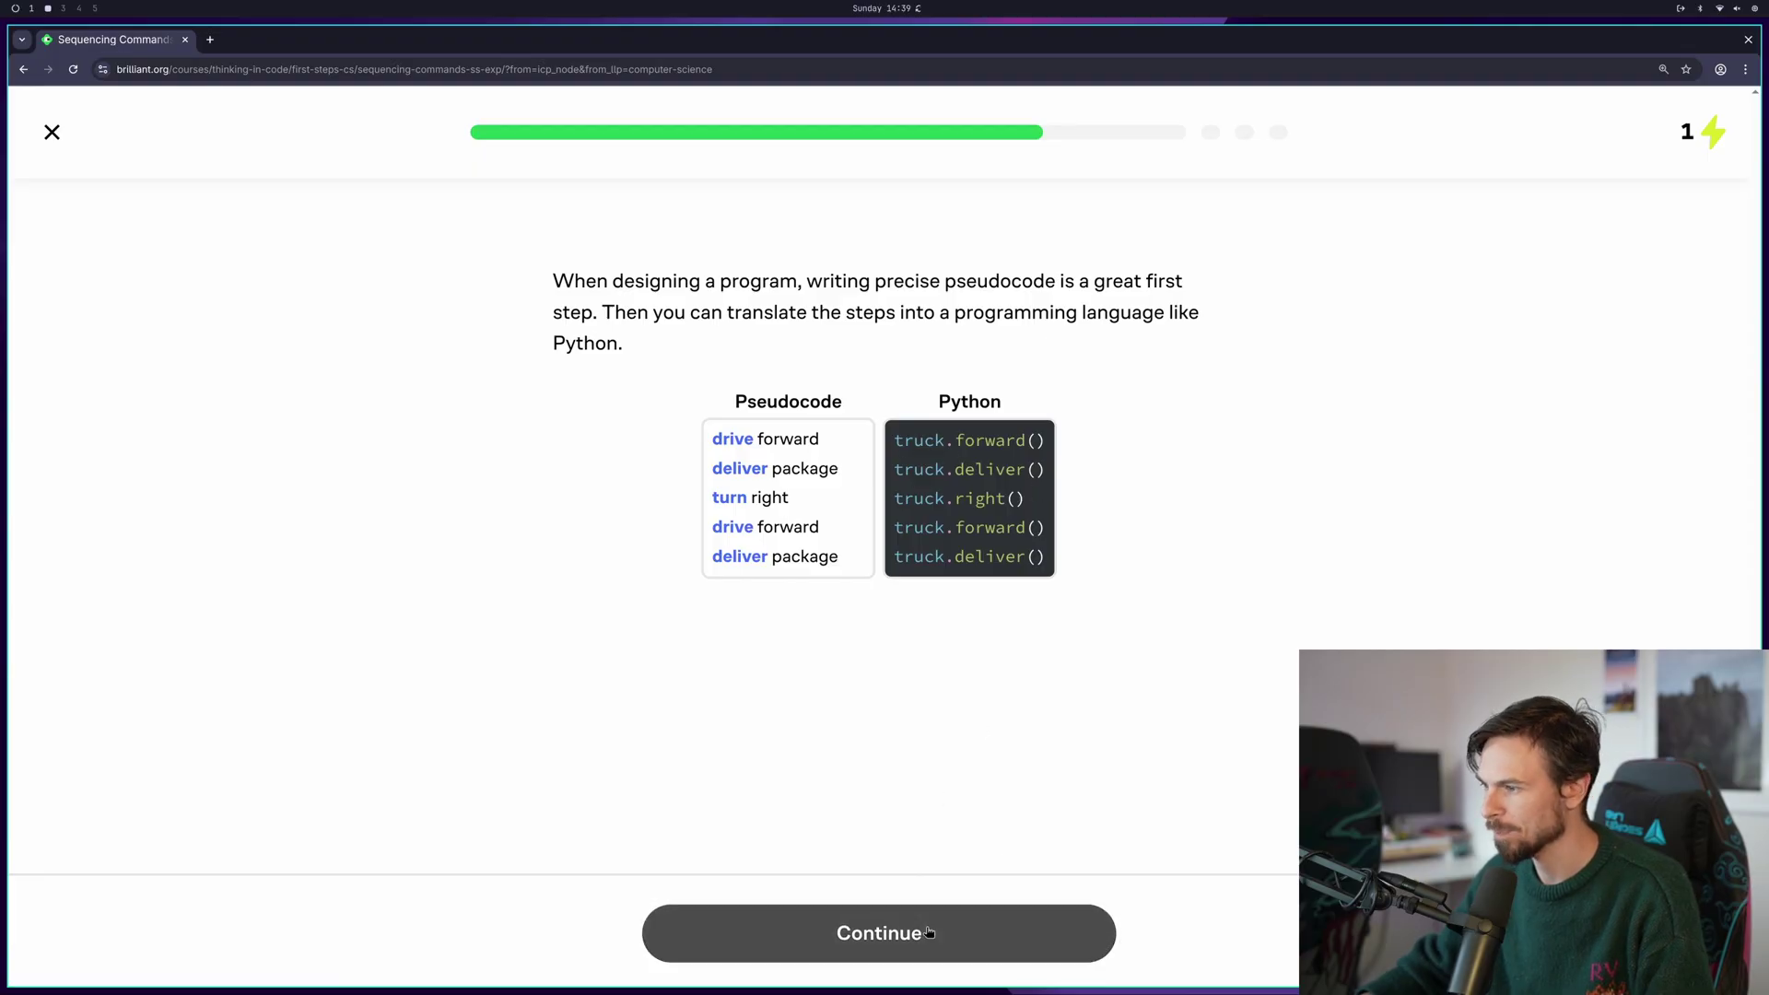
Finish Sequencing Commands, then jump ahead to Debugging Programs on the course path
click(959, 932)
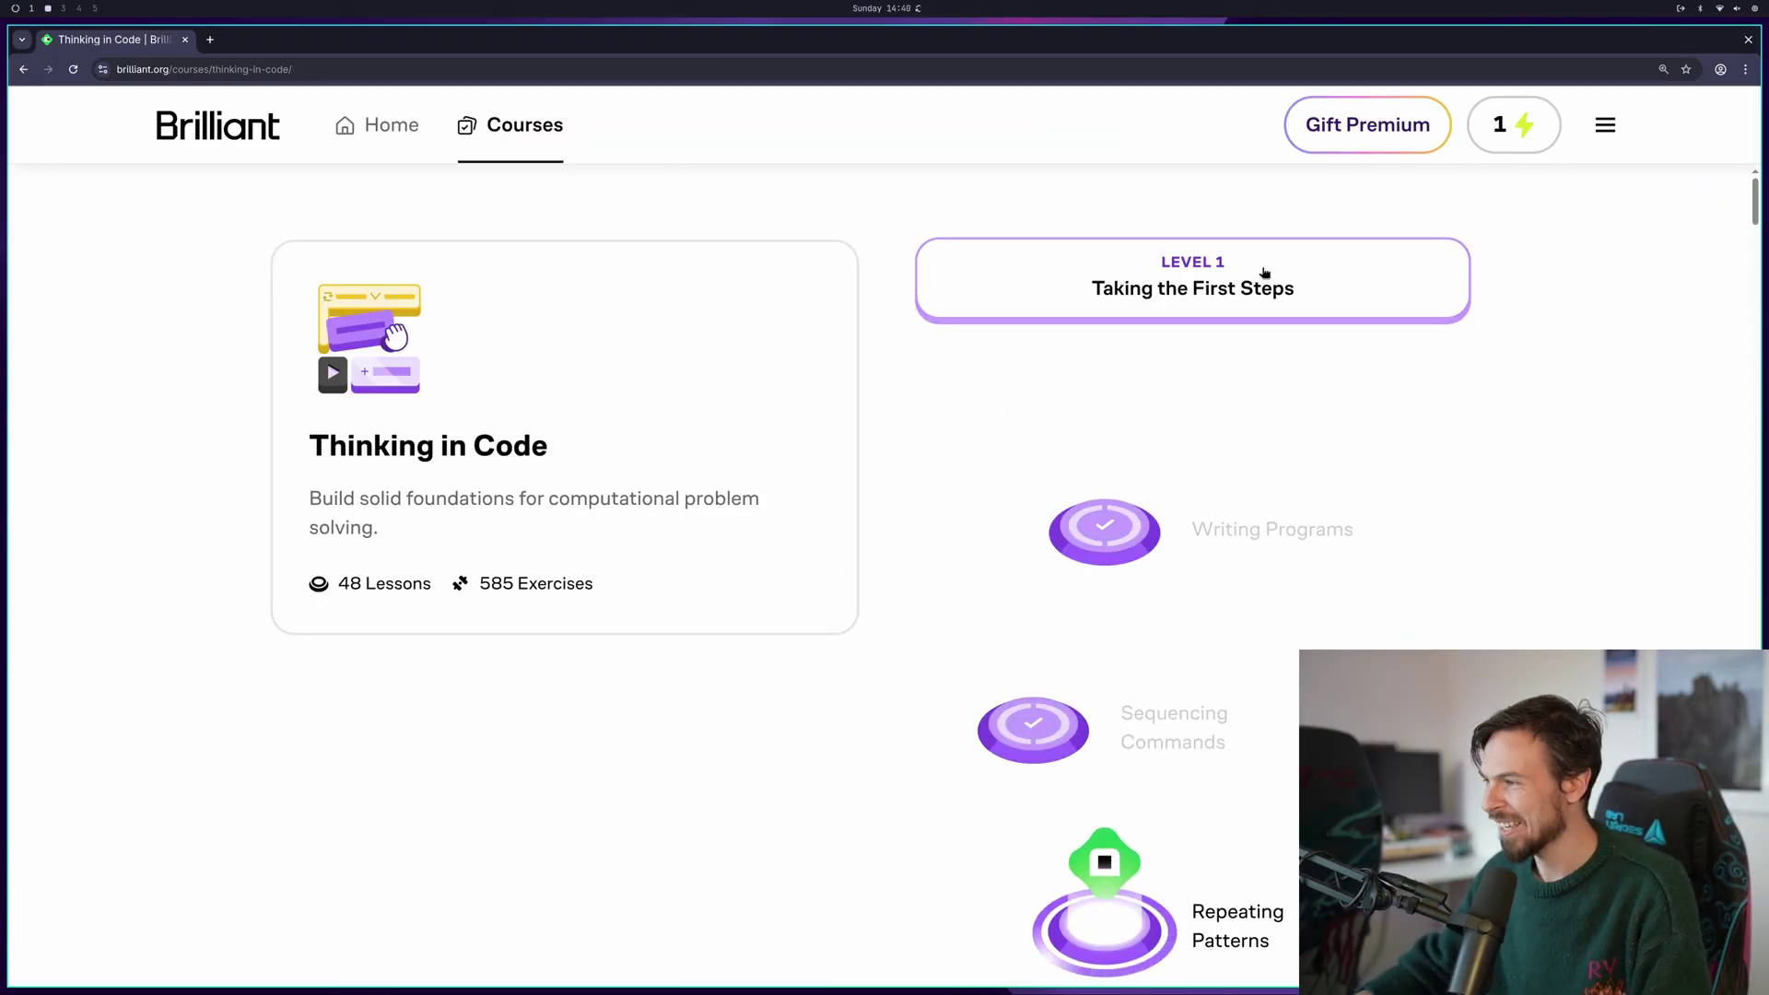
scroll(1235, 442, down, 5)
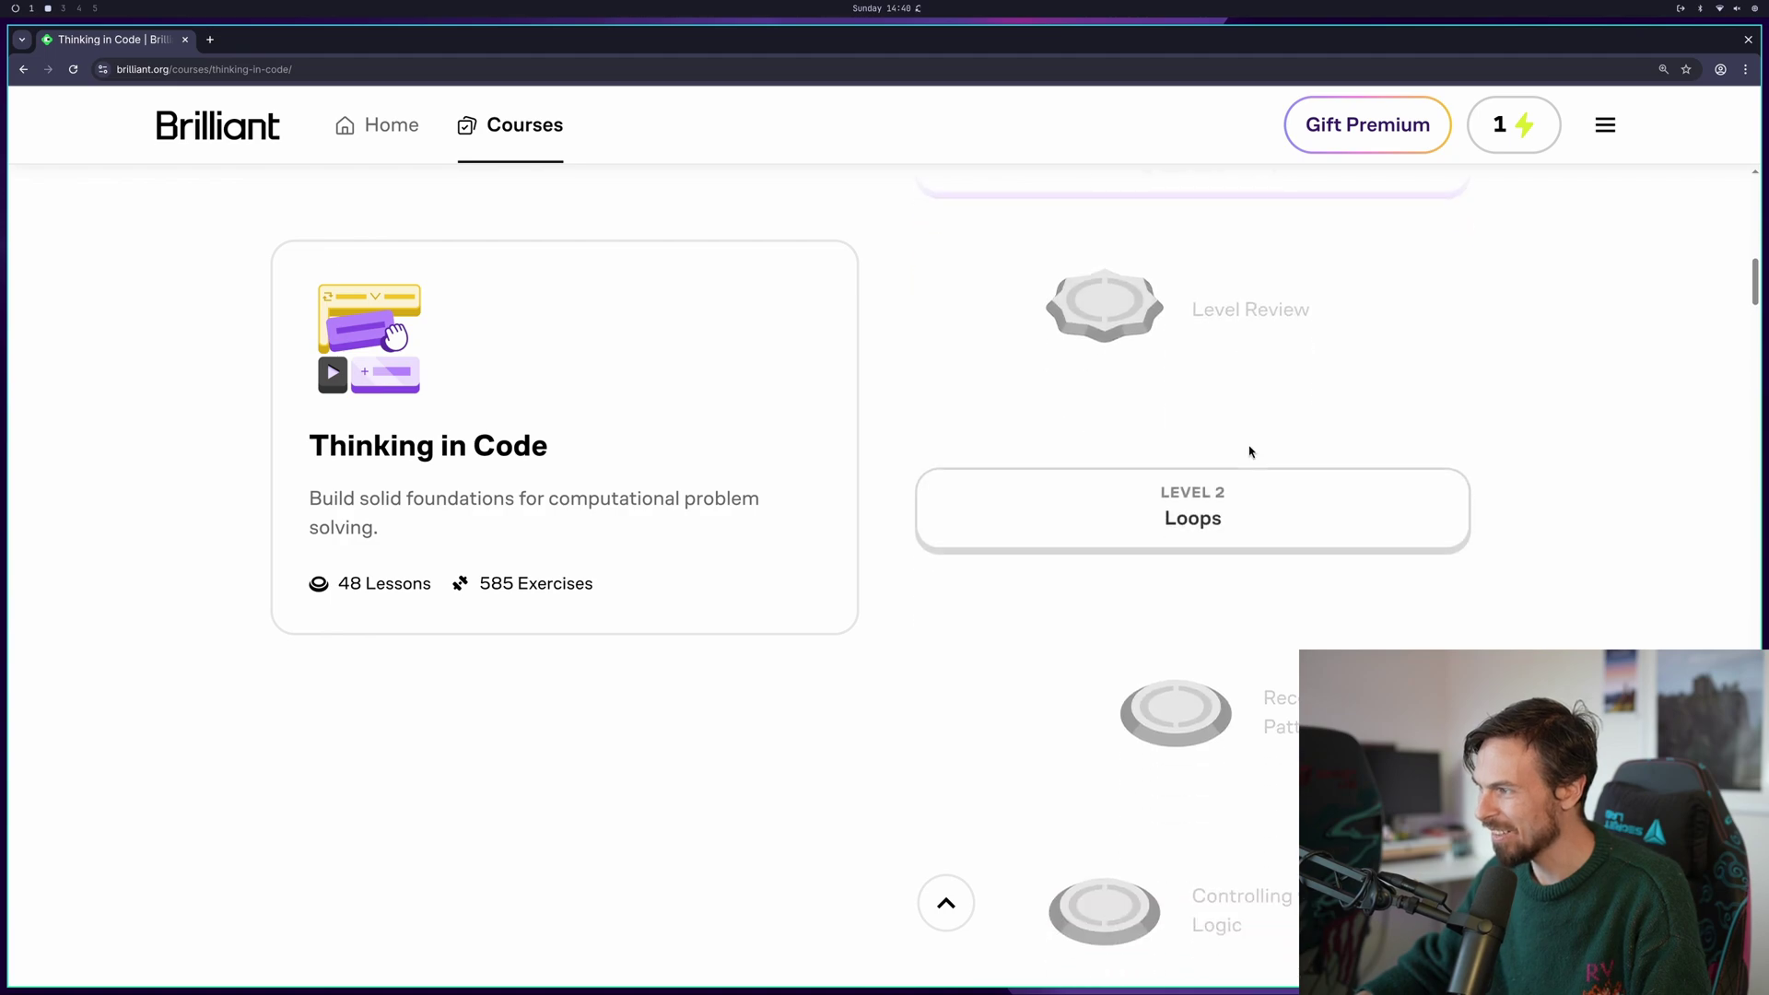
scroll(1092, 479, up, 2)
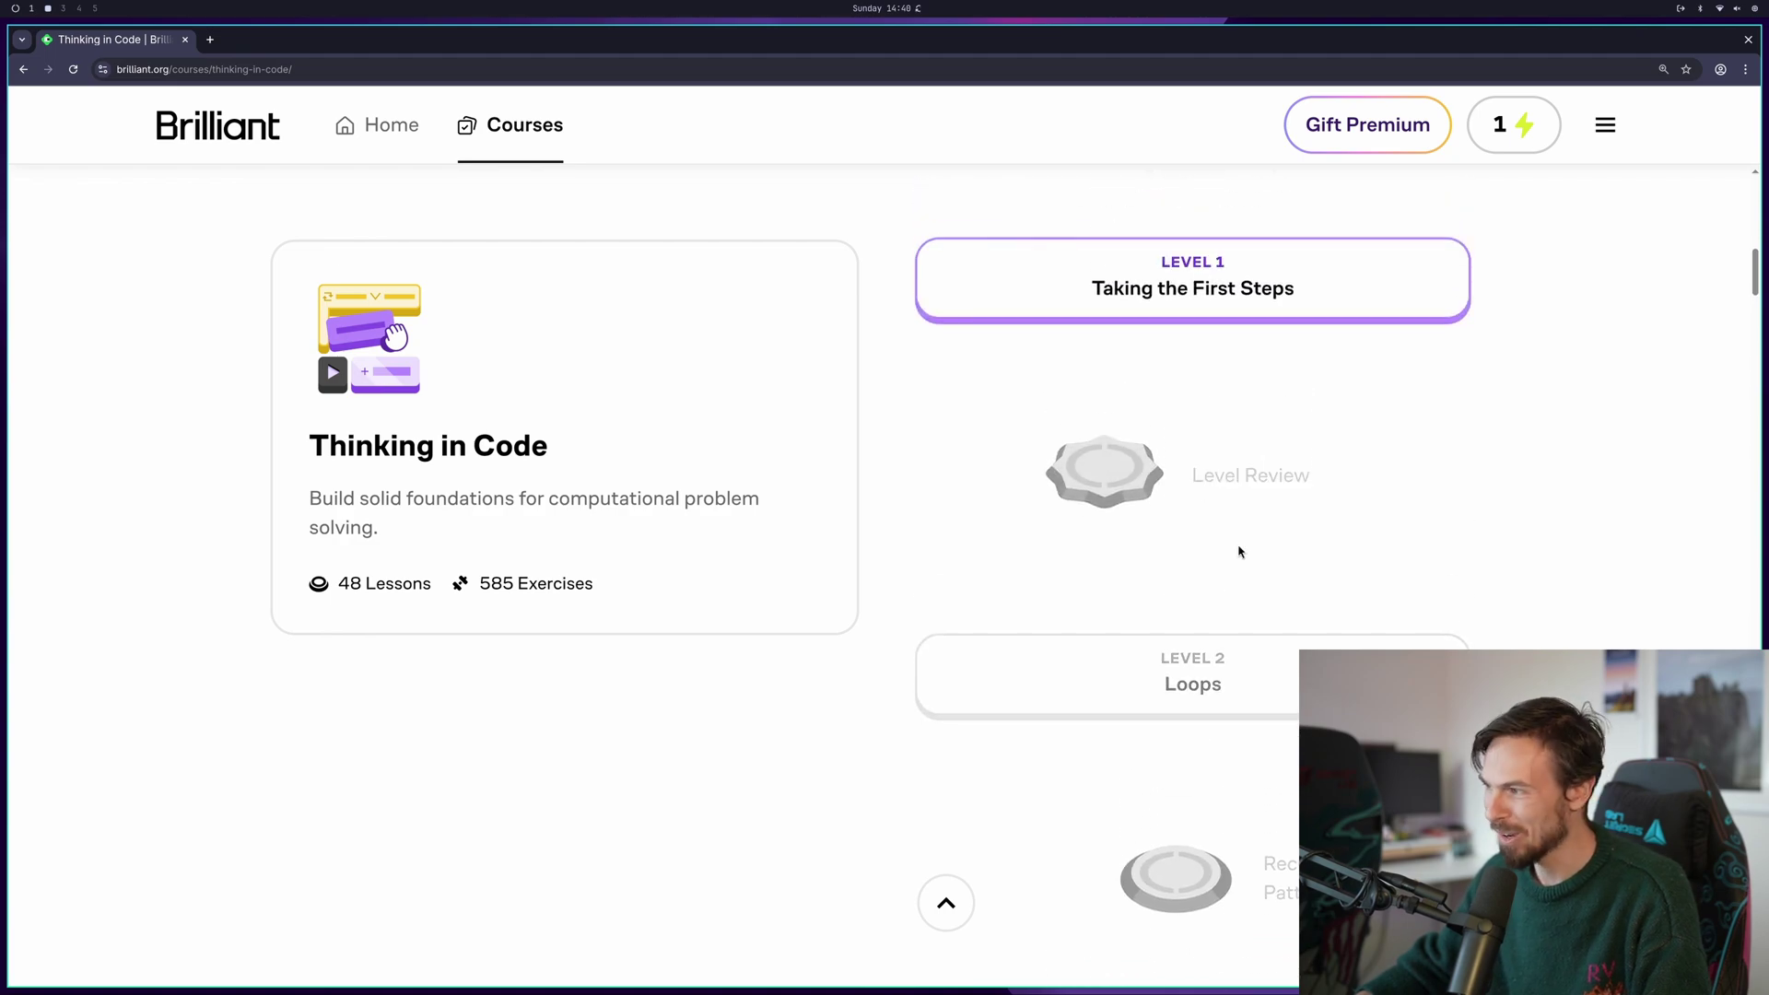
scroll(1160, 503, down, 3)
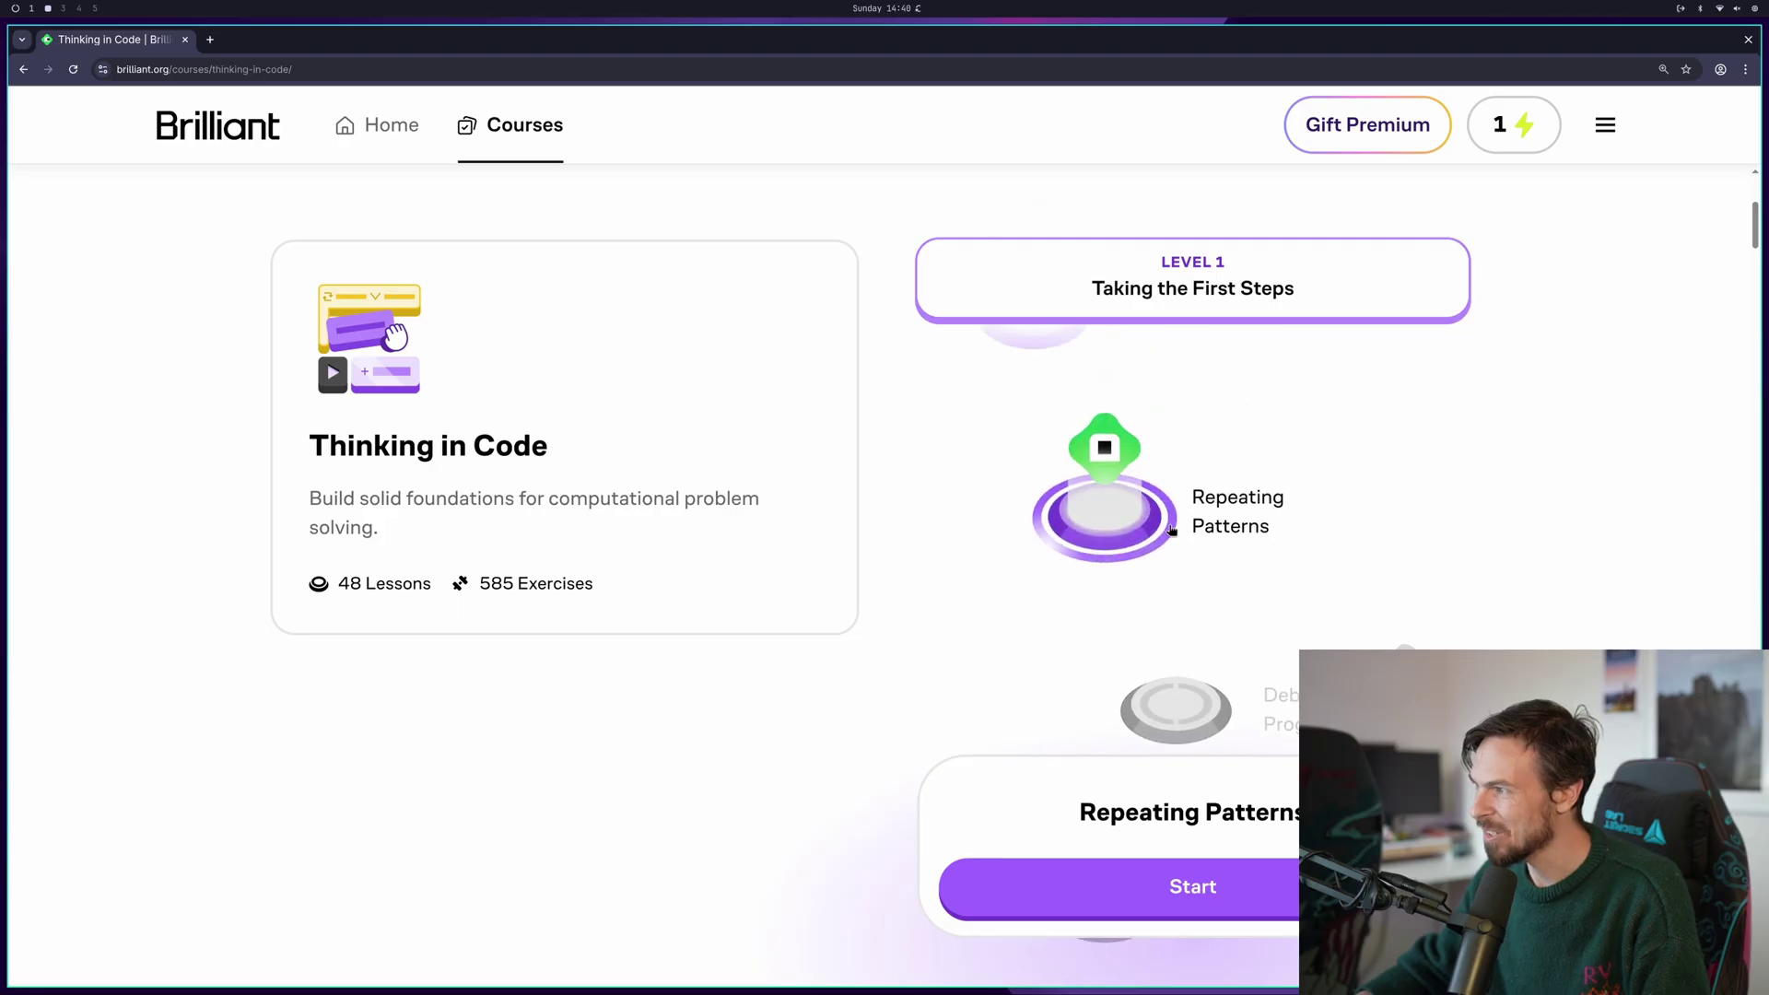
scroll(1216, 544, down, 2)
scroll(1198, 506, down, 2)
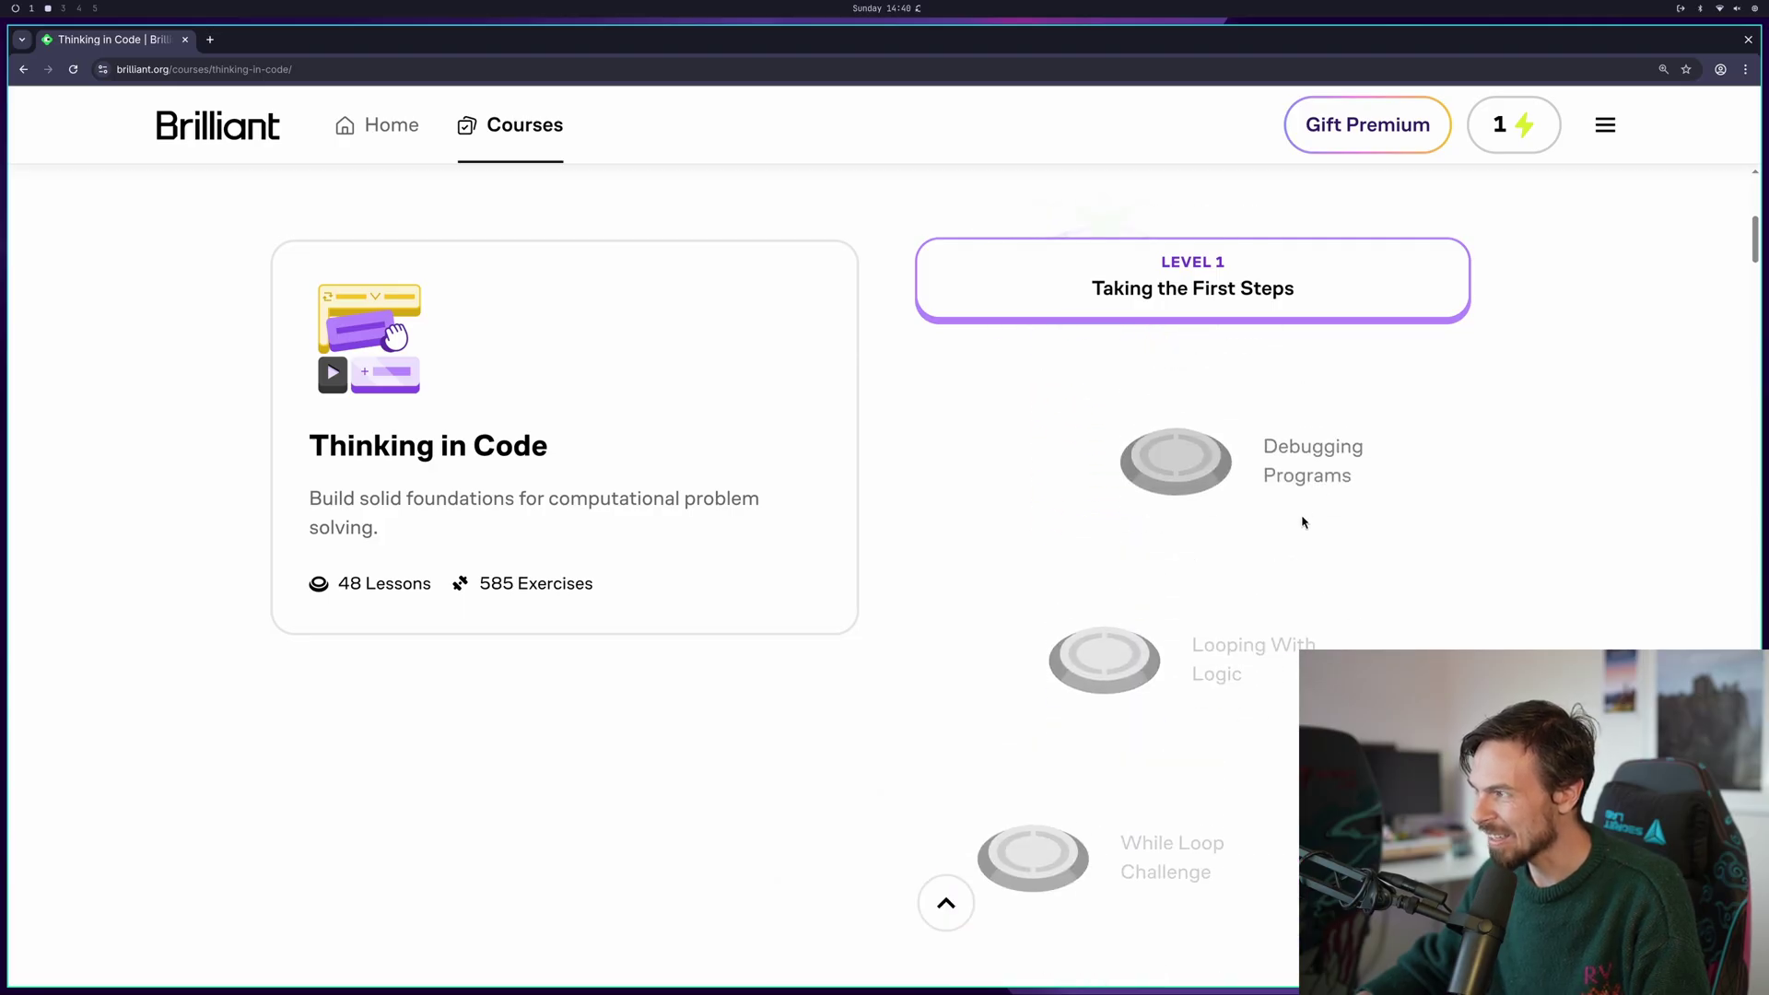
click(1304, 460)
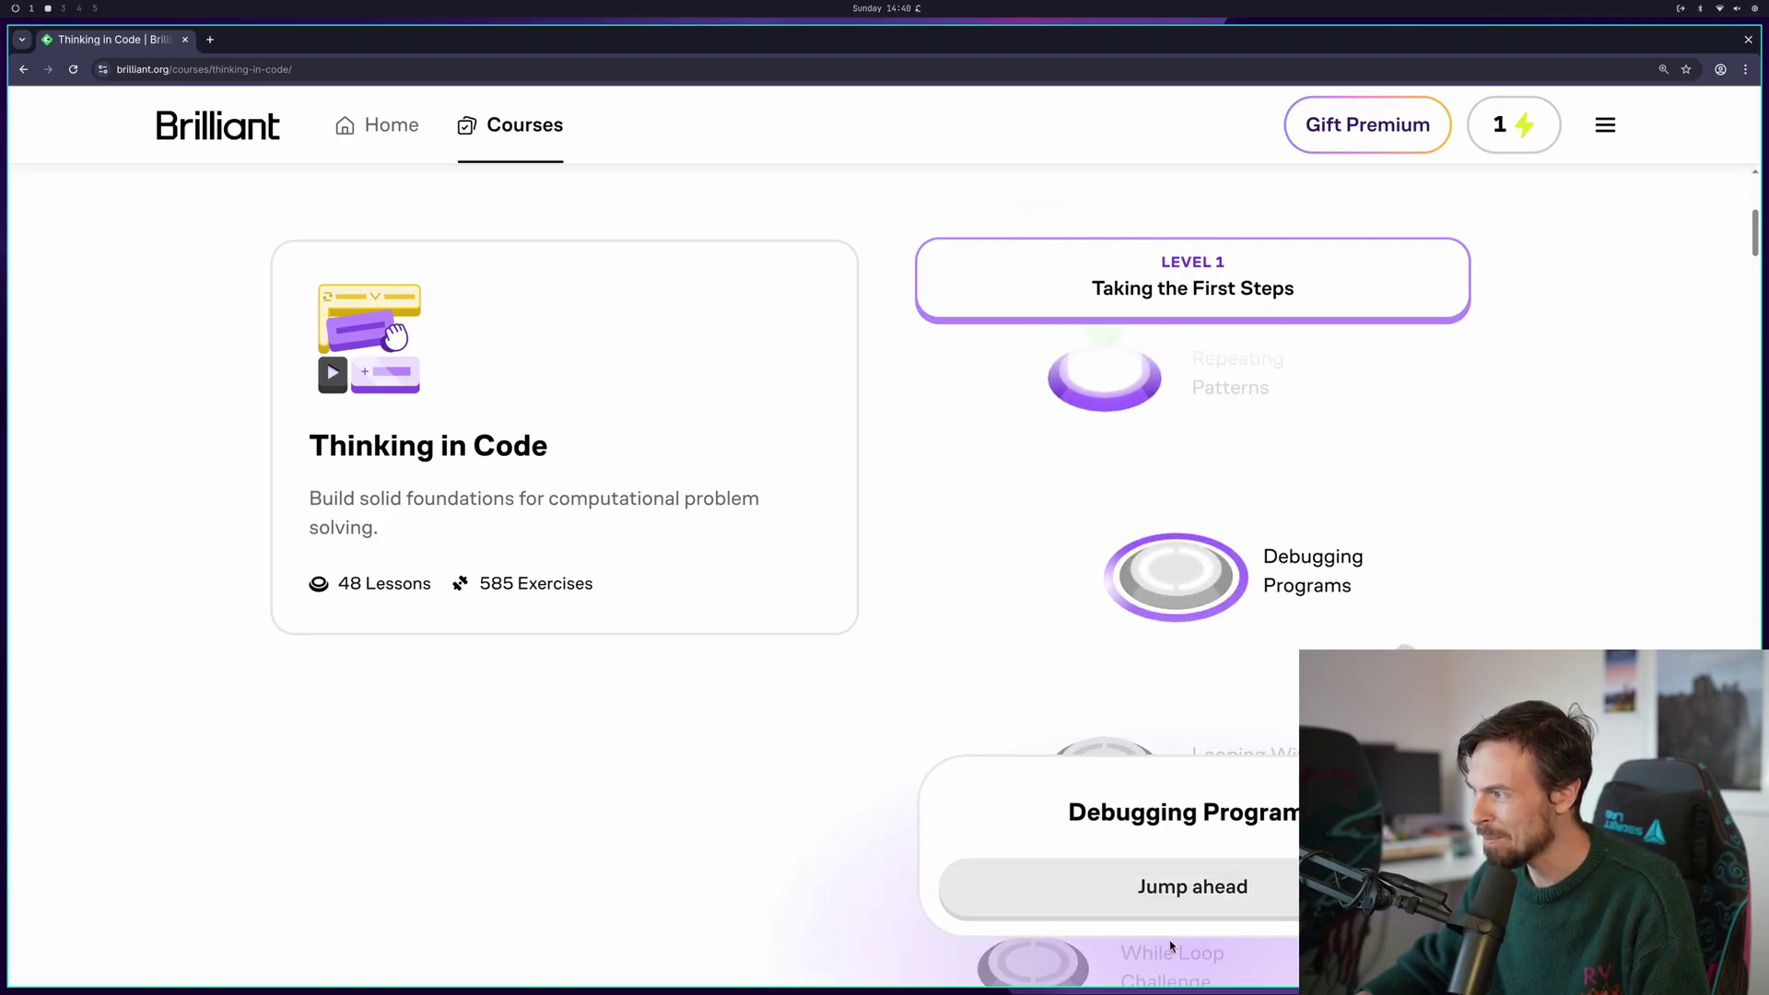
click(1167, 880)
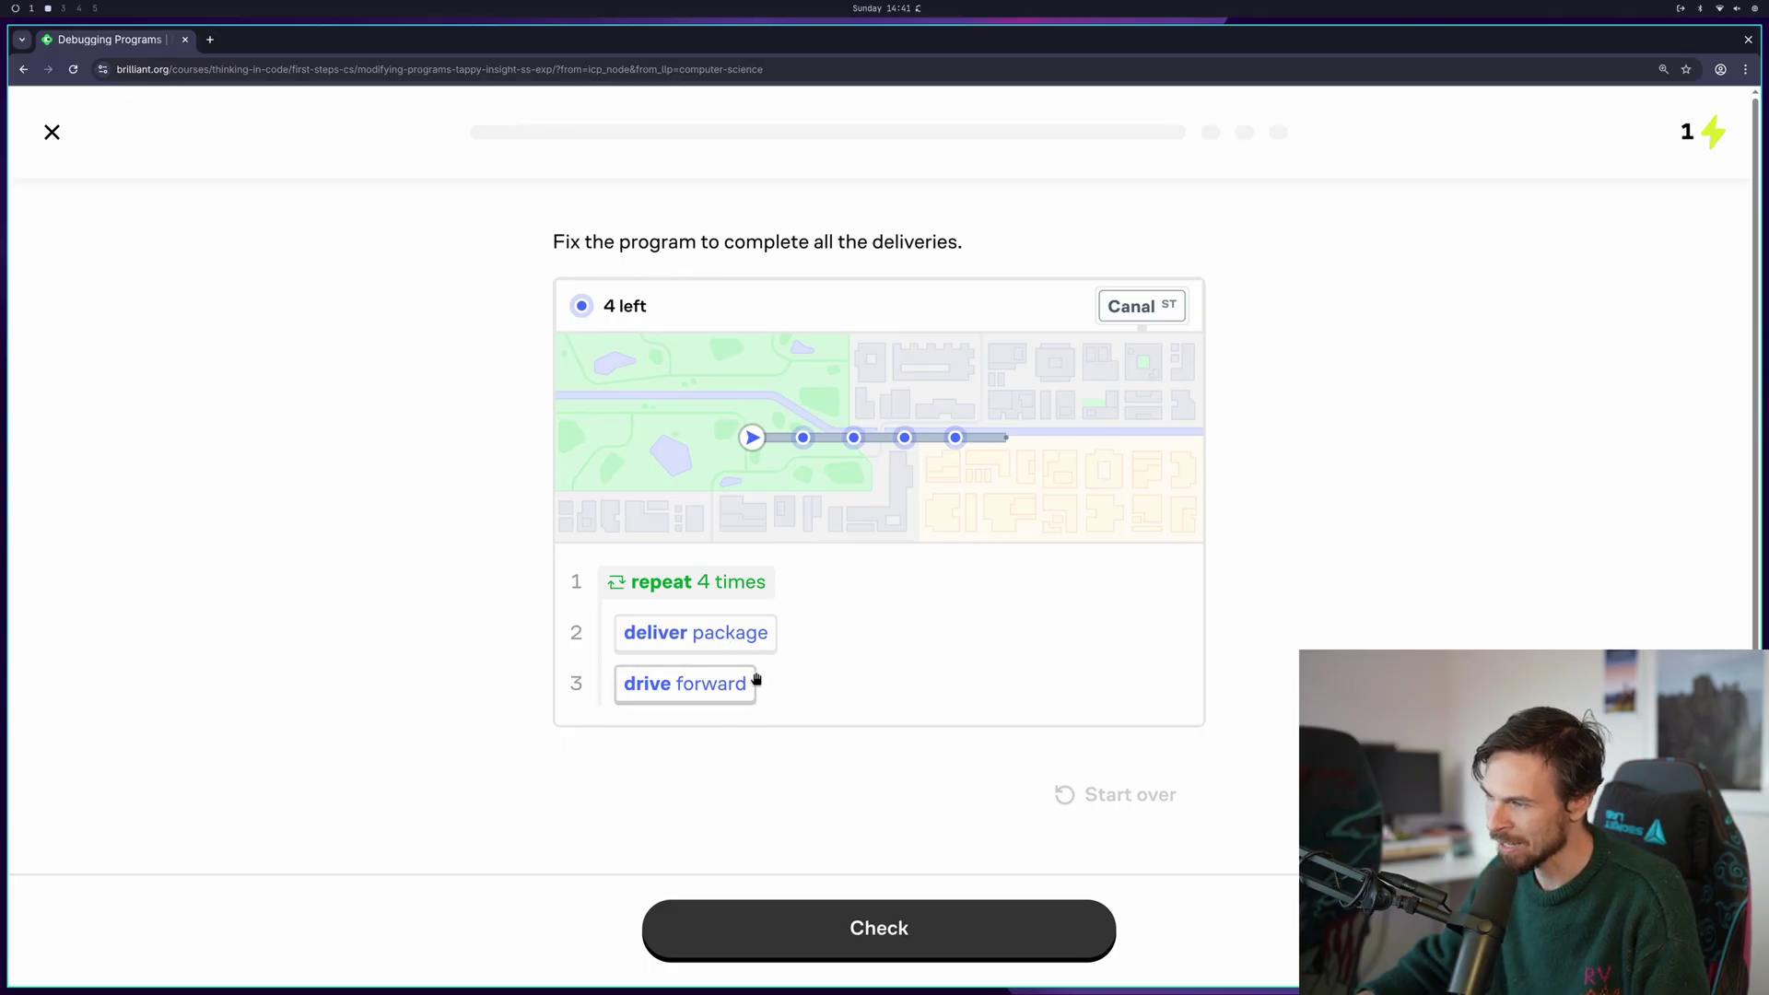
Put drive forward before deliver package inside the repeat 4 times loop and check it
drag(714, 639, 710, 699)
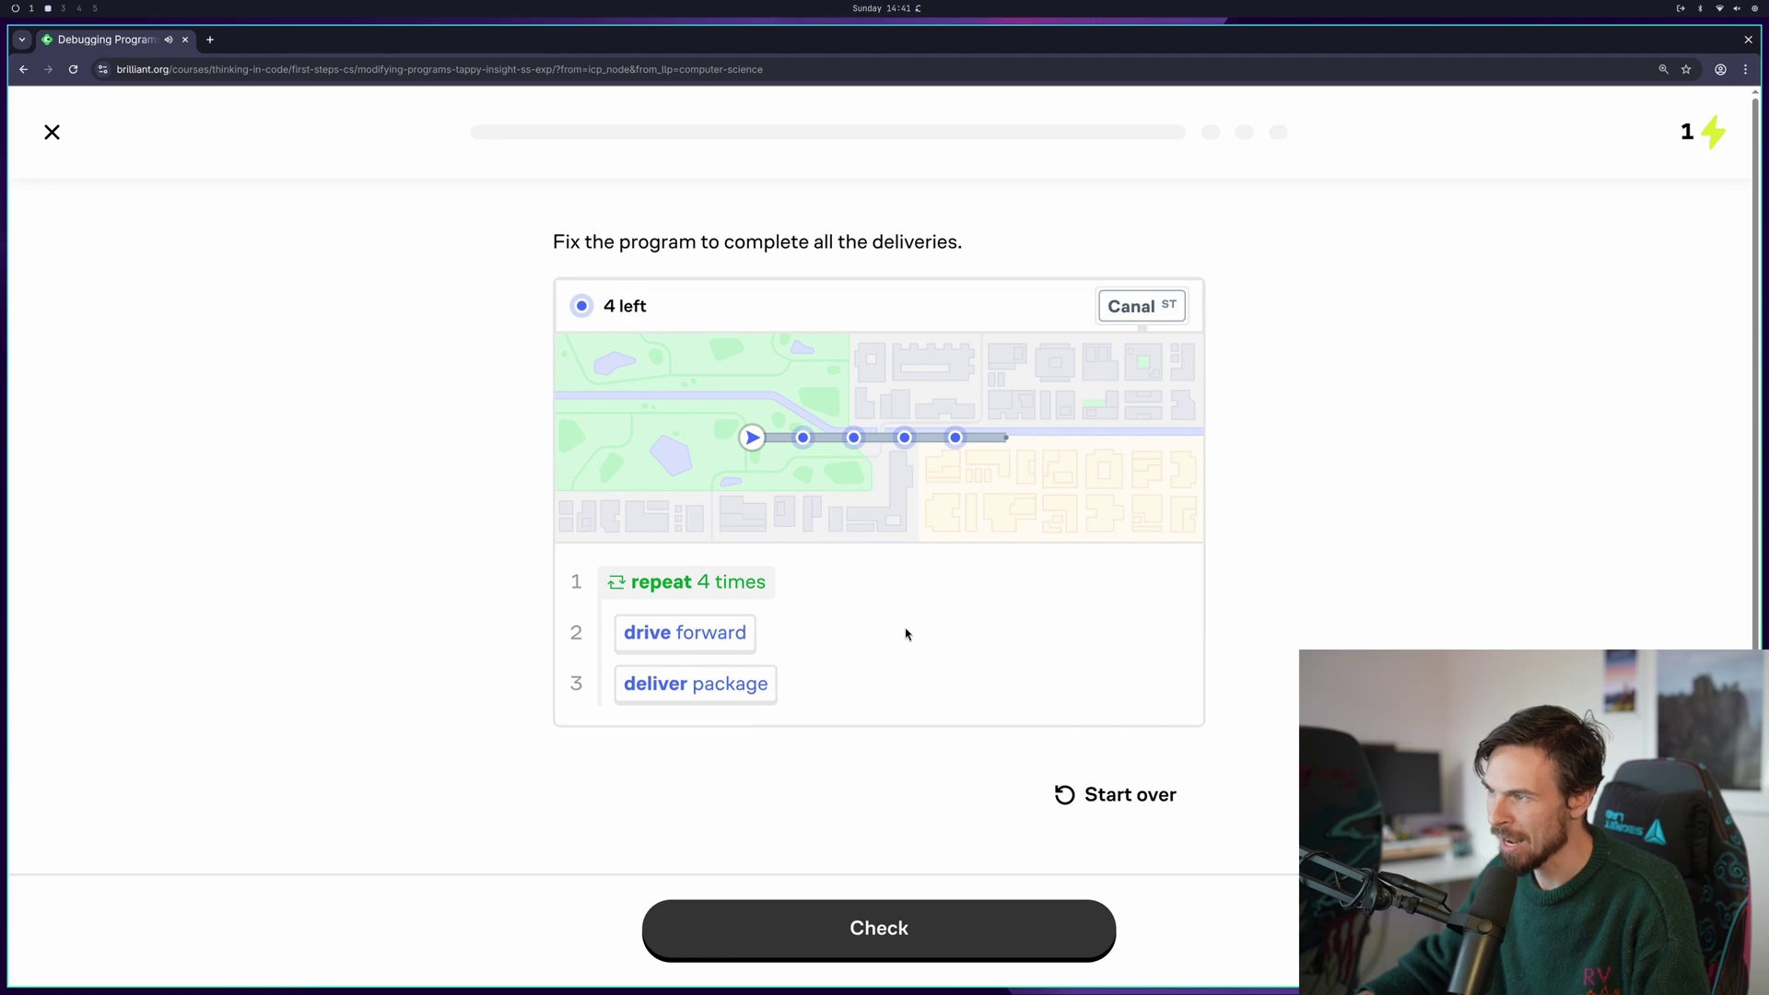
key(Return)
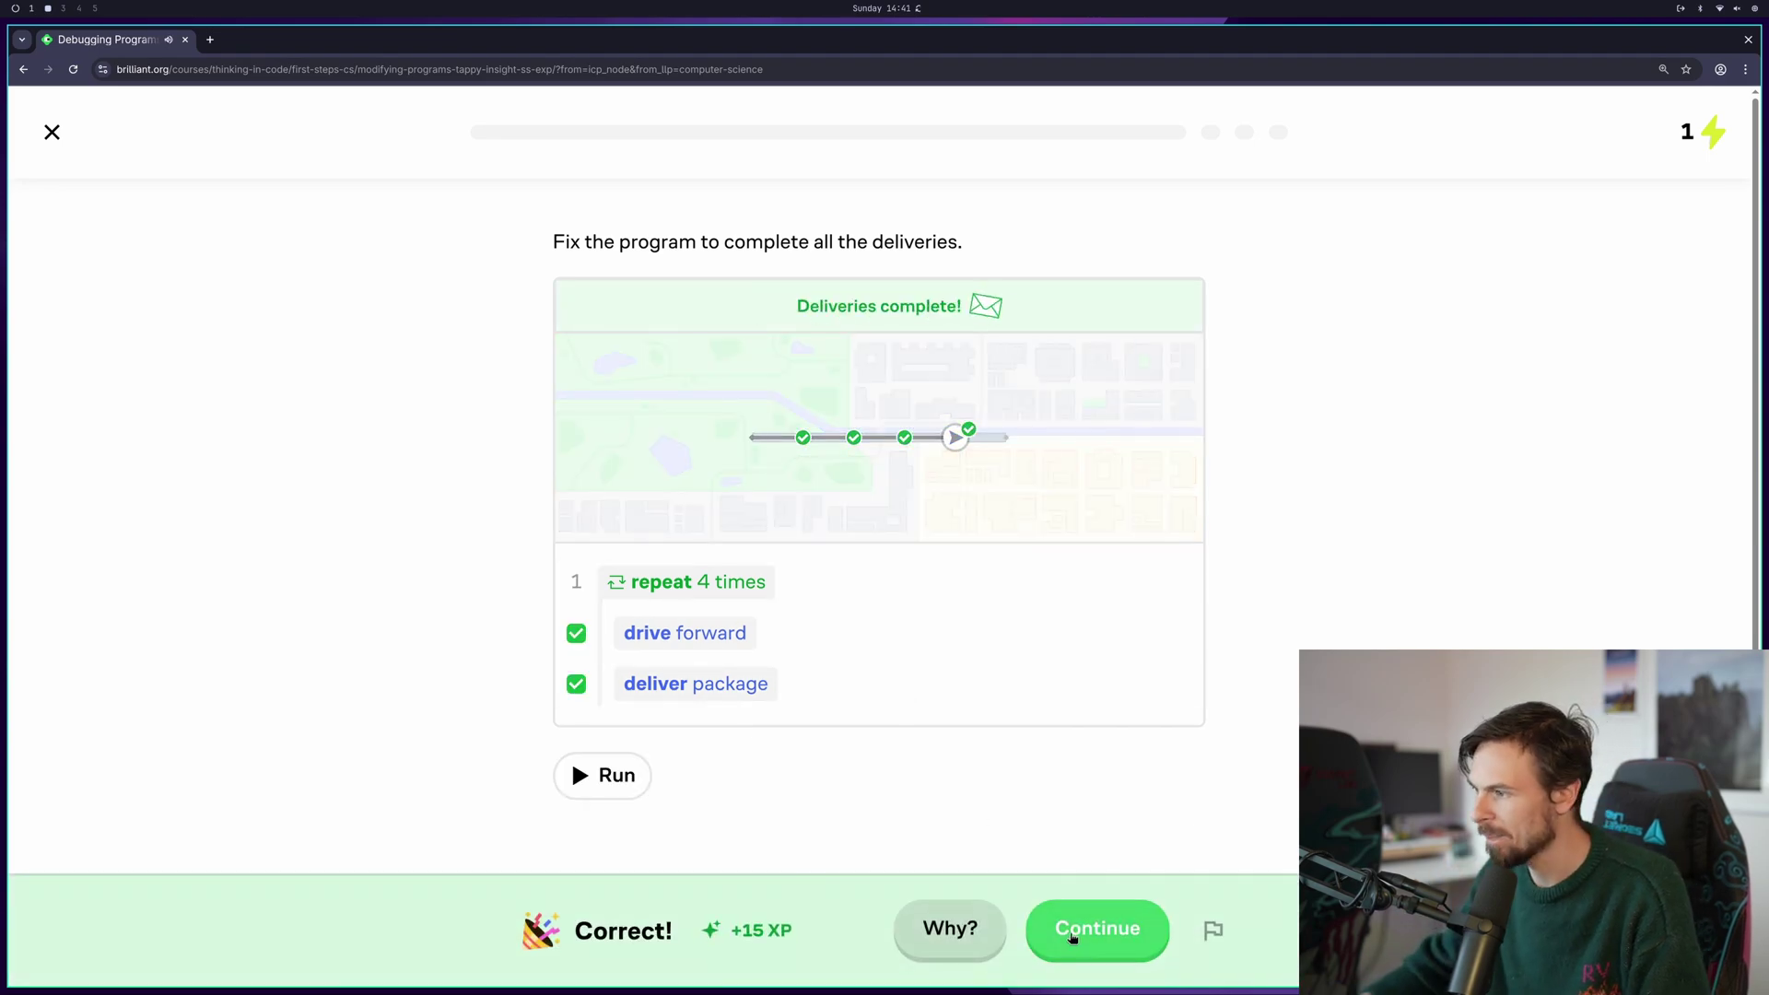
Run the island loop, then move the second drive forward above turn right and rerun it
click(1072, 937)
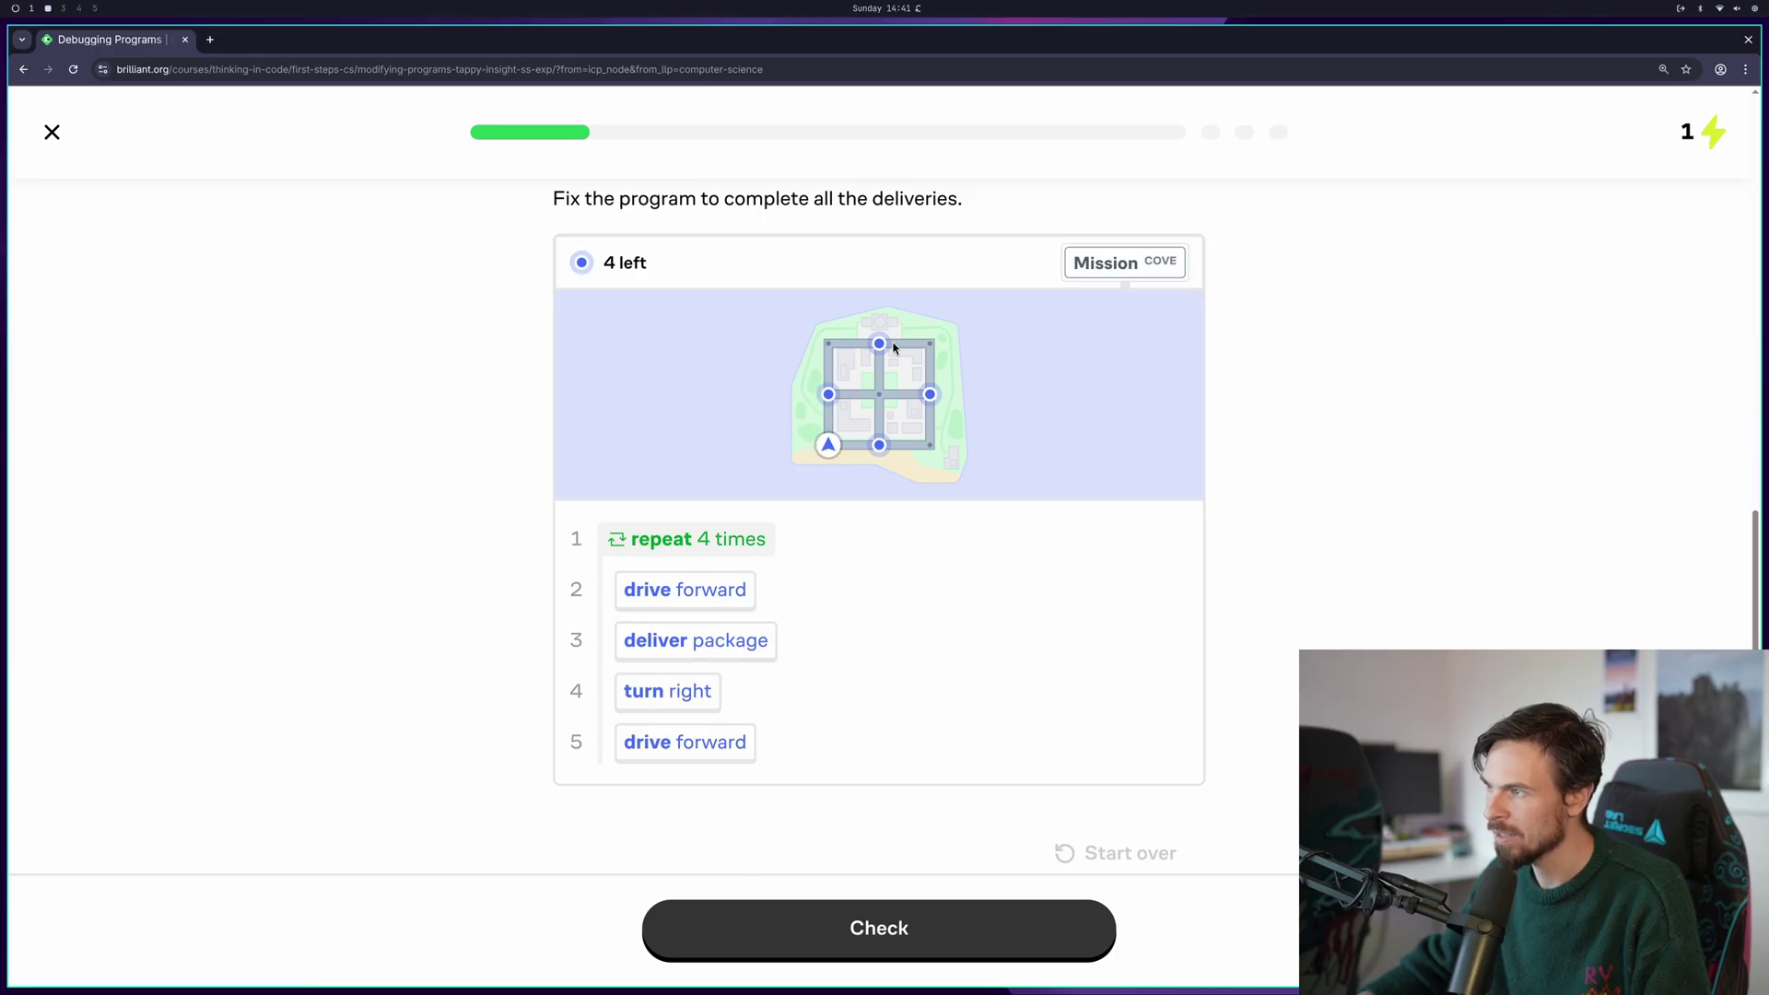
click(855, 897)
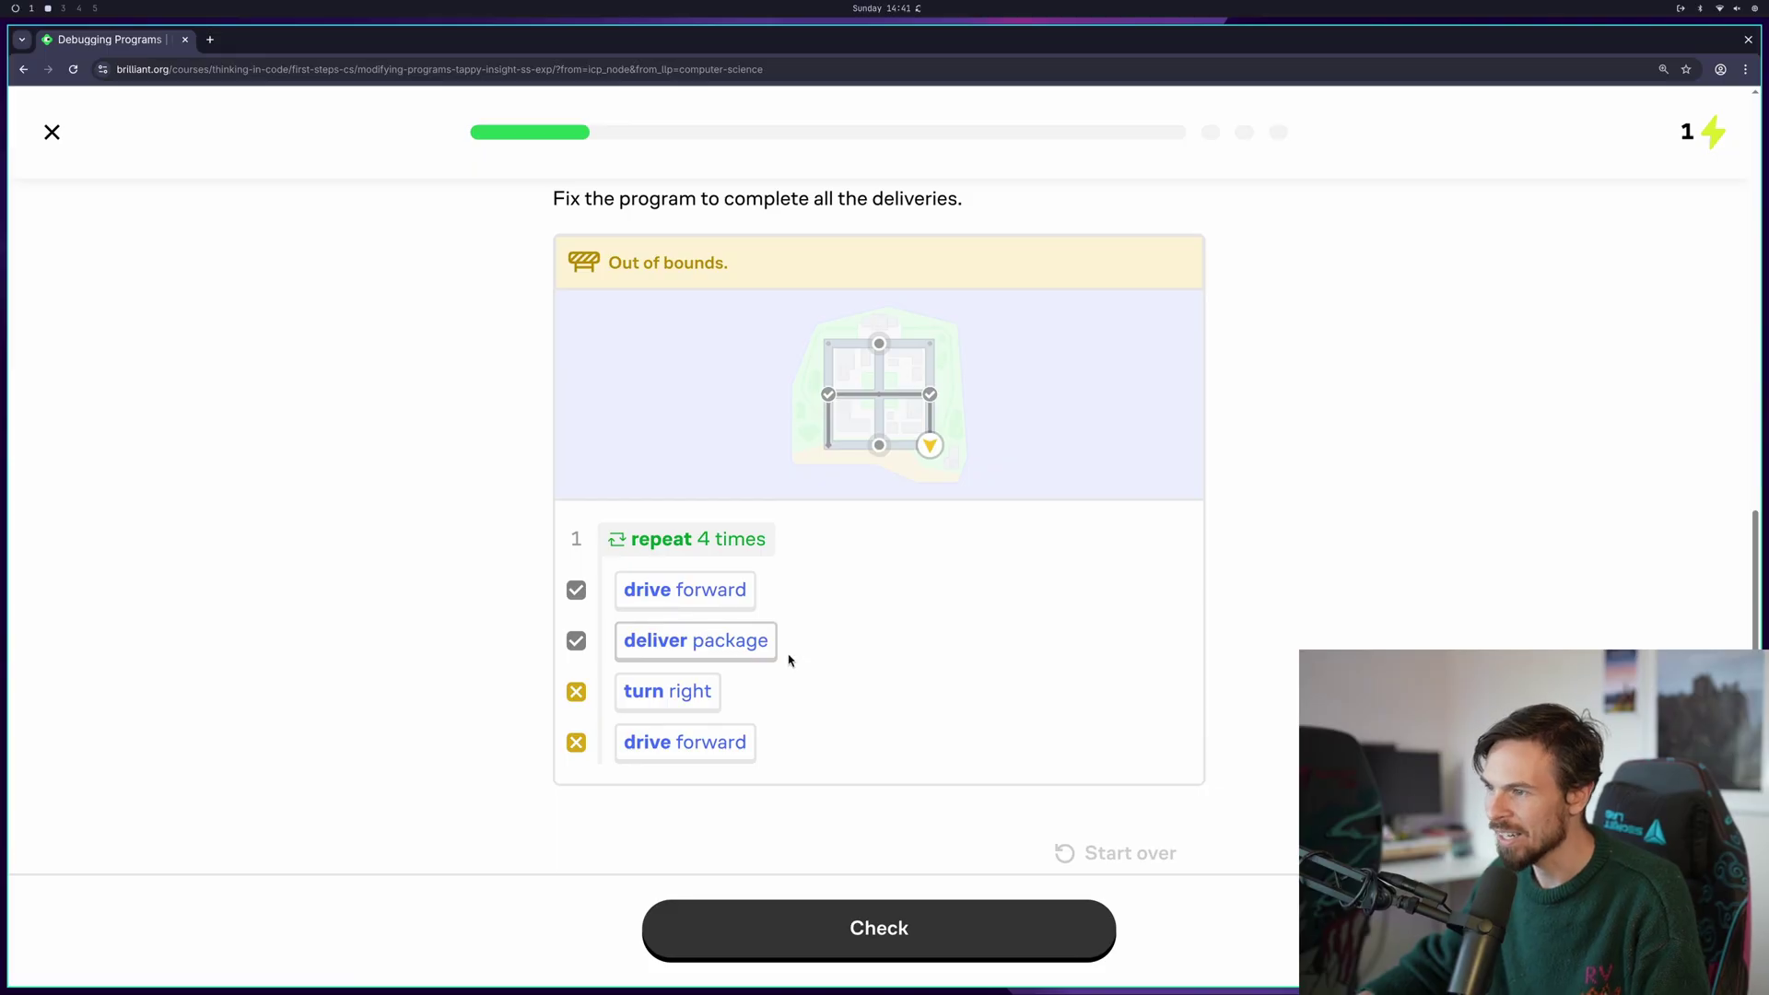
drag(718, 737, 688, 715)
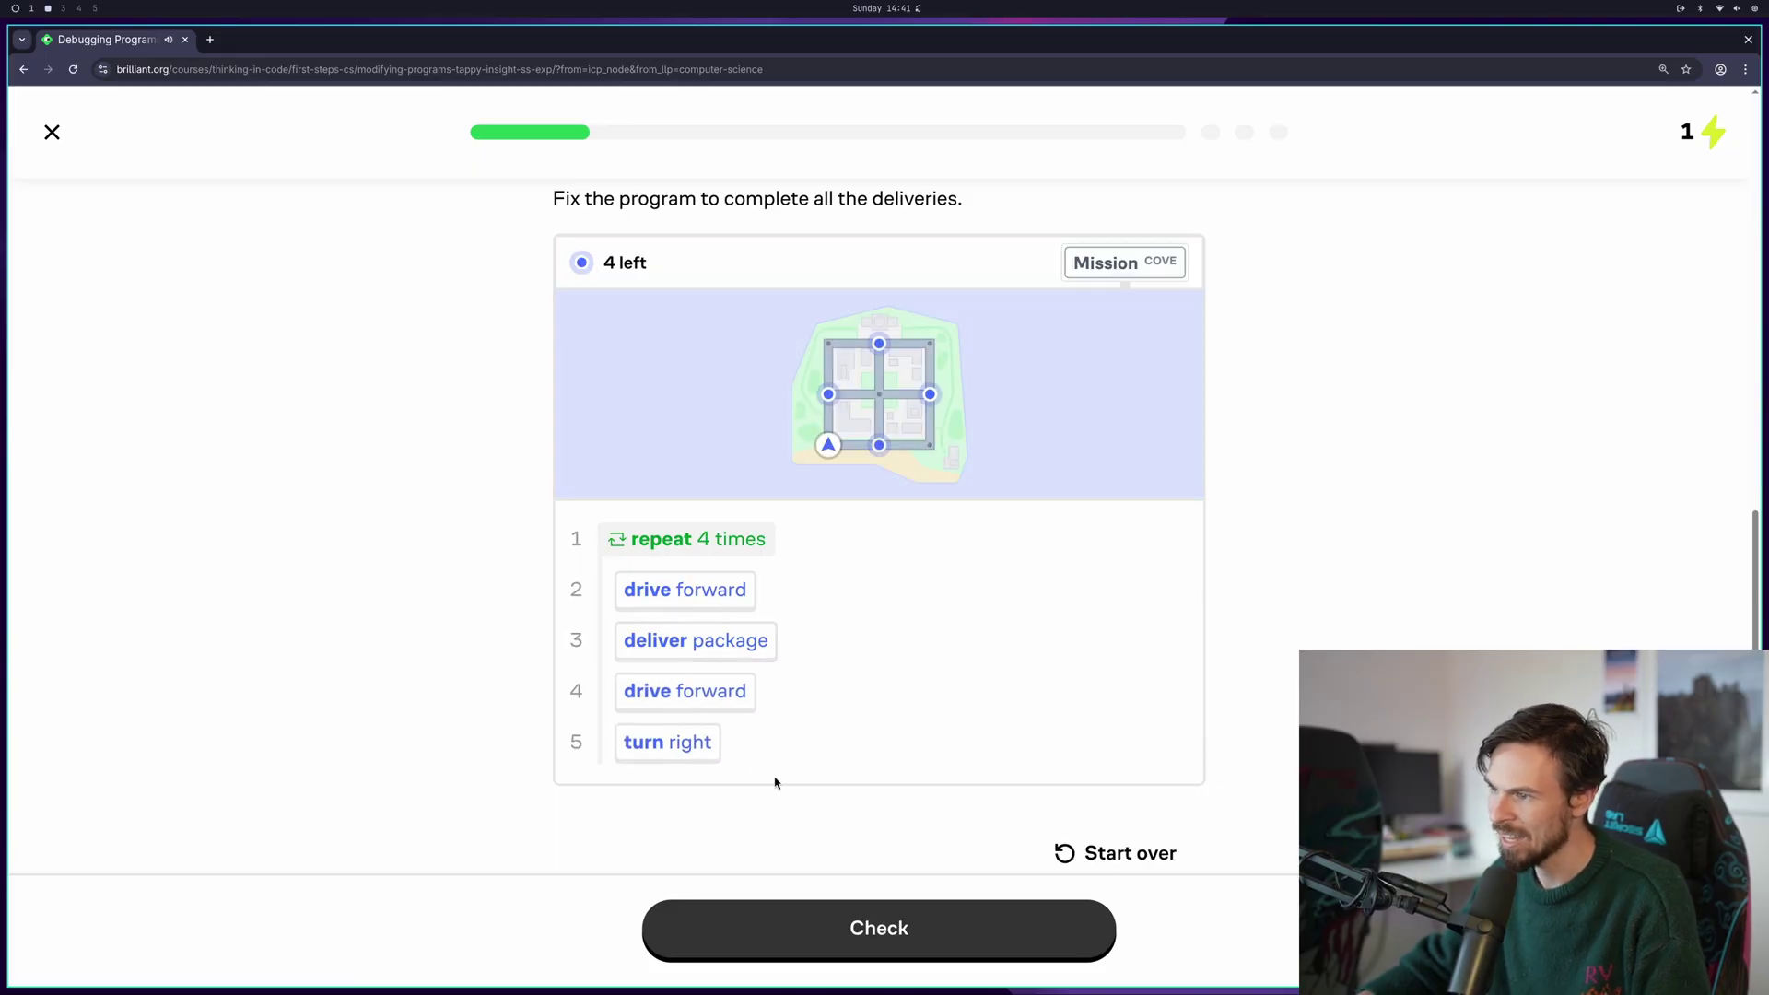
click(877, 925)
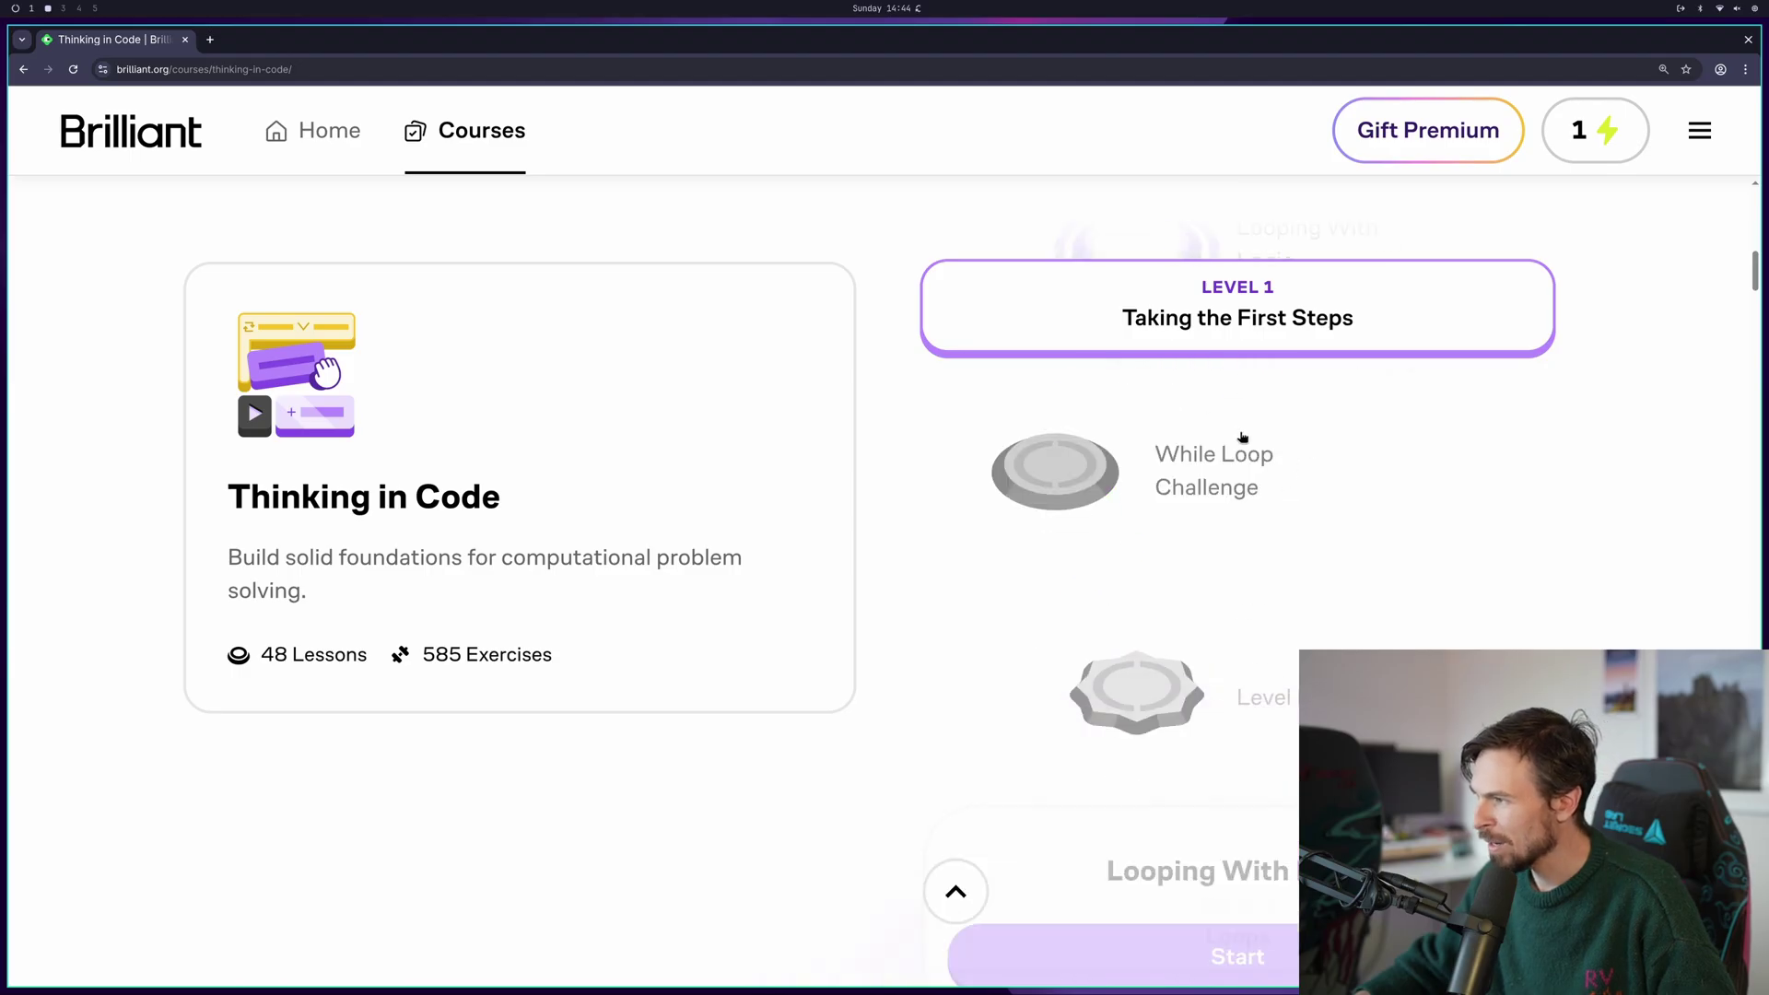
Scroll down the course path to Level 2 Loops and Controlling with Logic
scroll(1242, 436, down, 7)
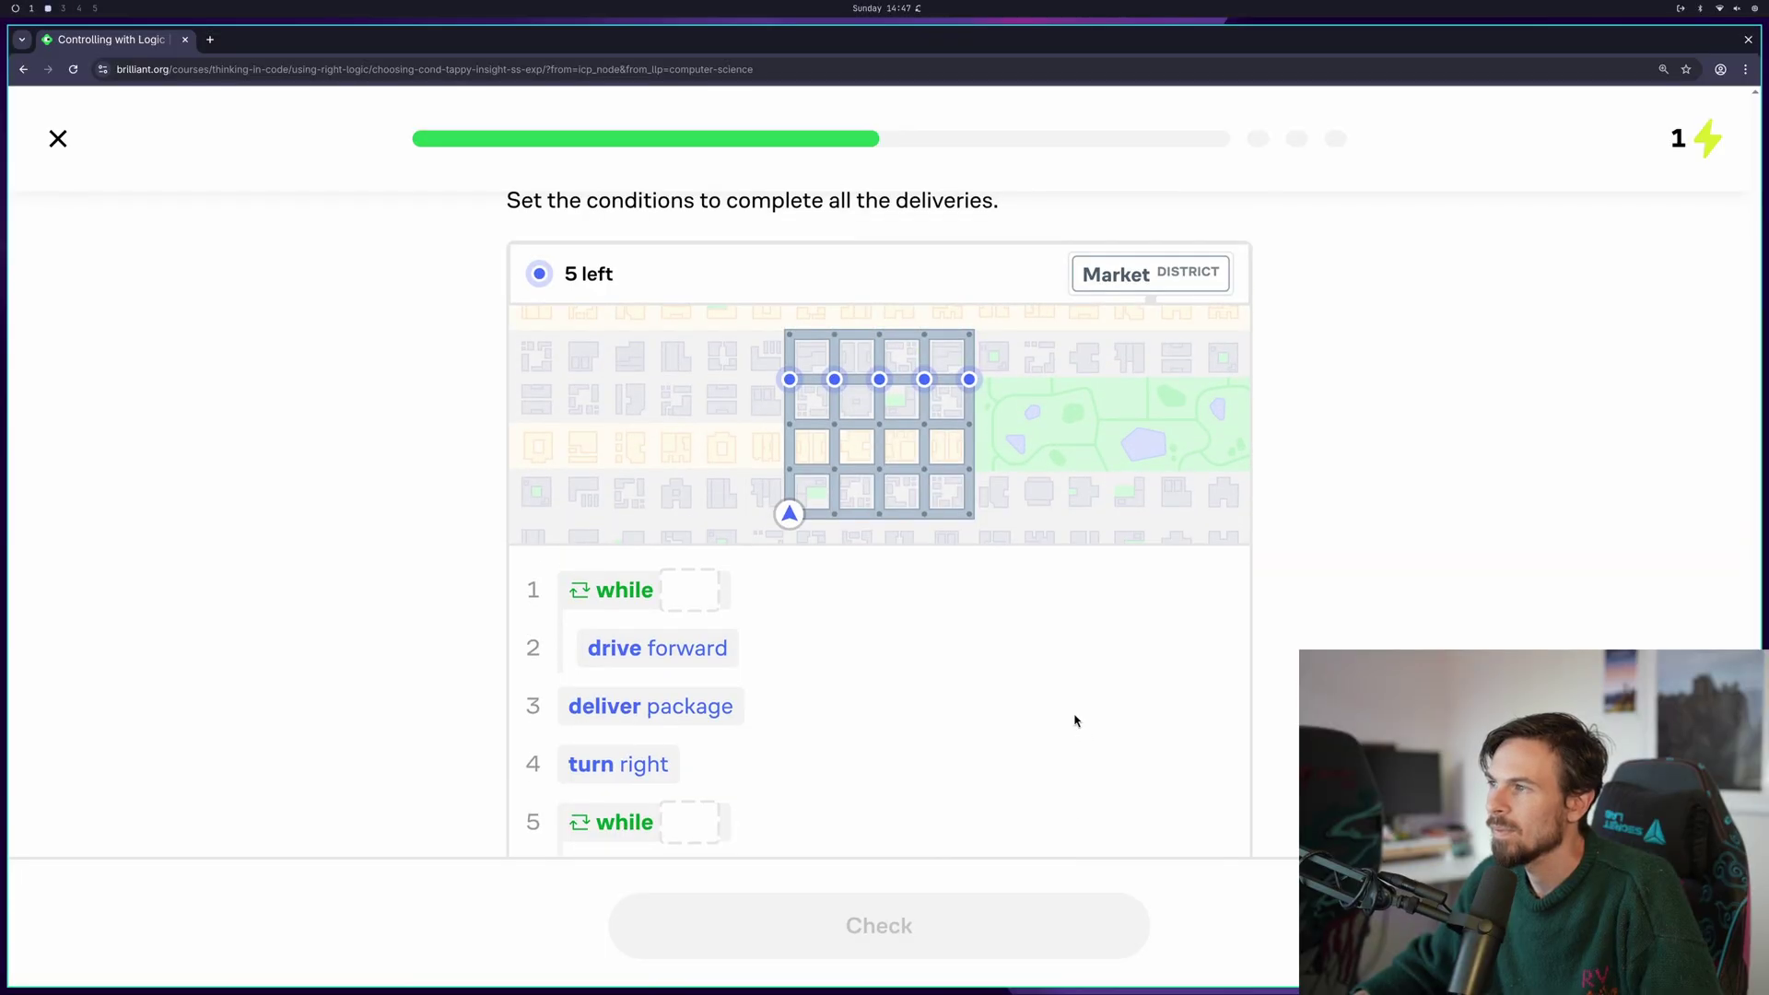
scroll(838, 451, down, 3)
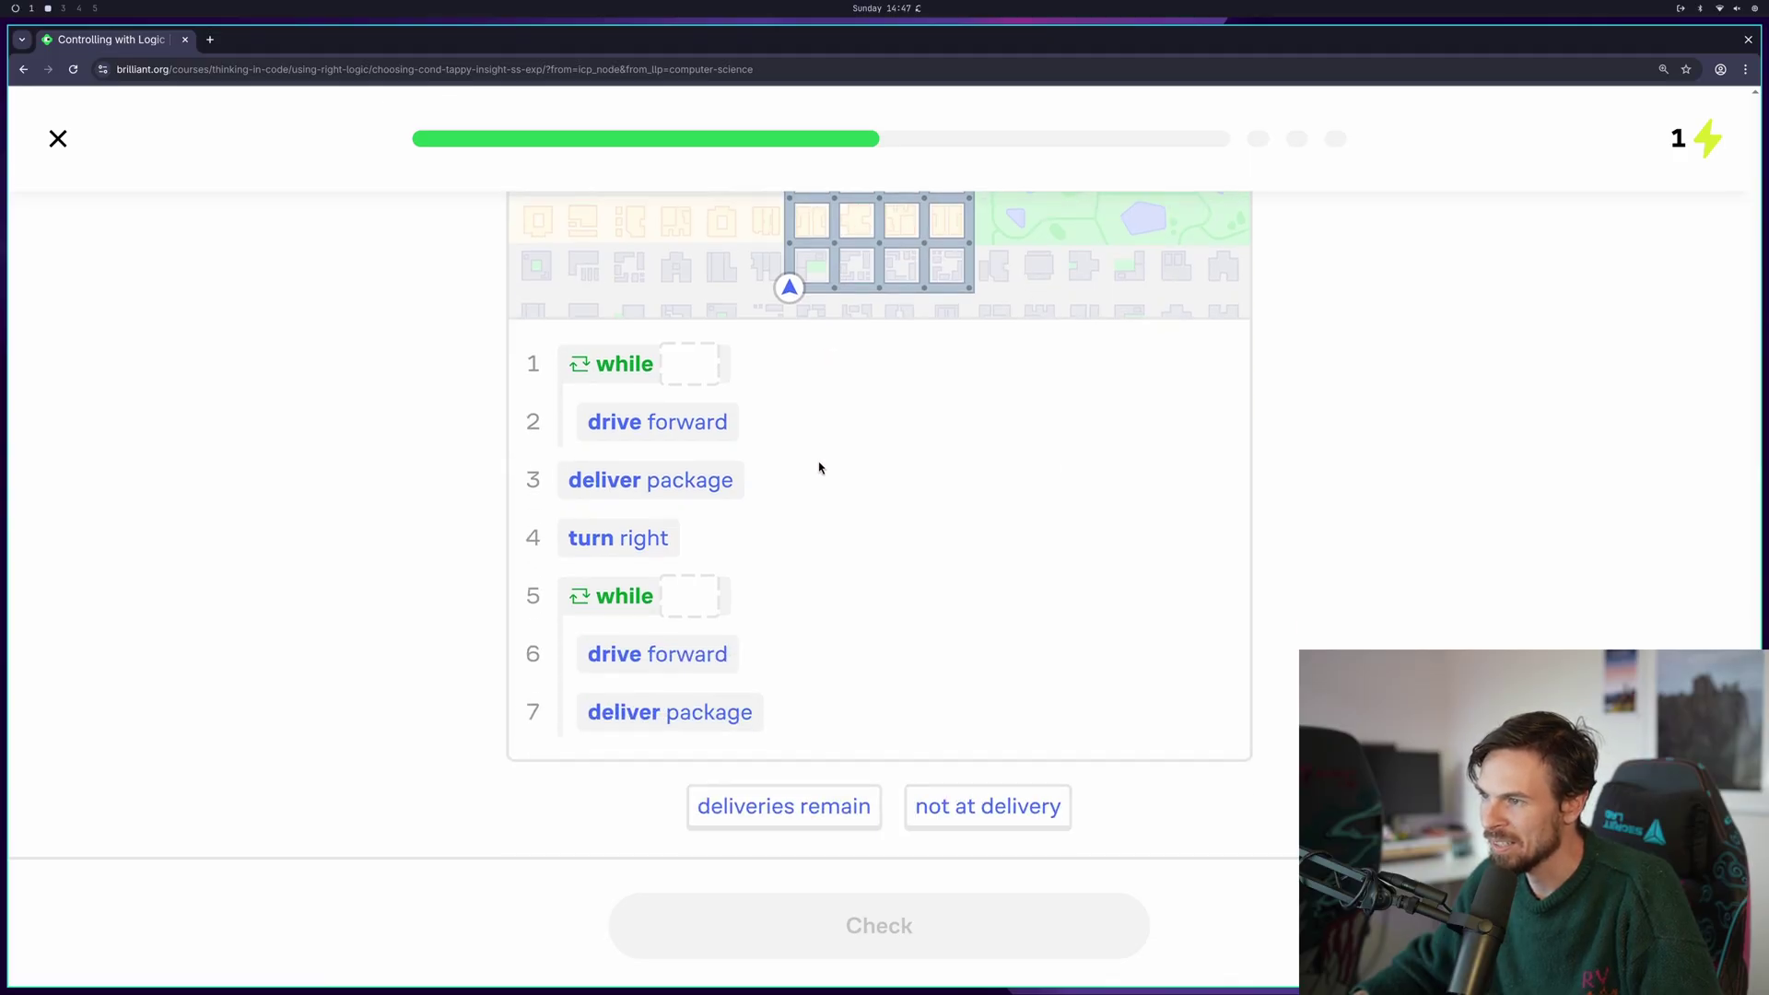
scroll(901, 710, up, 2)
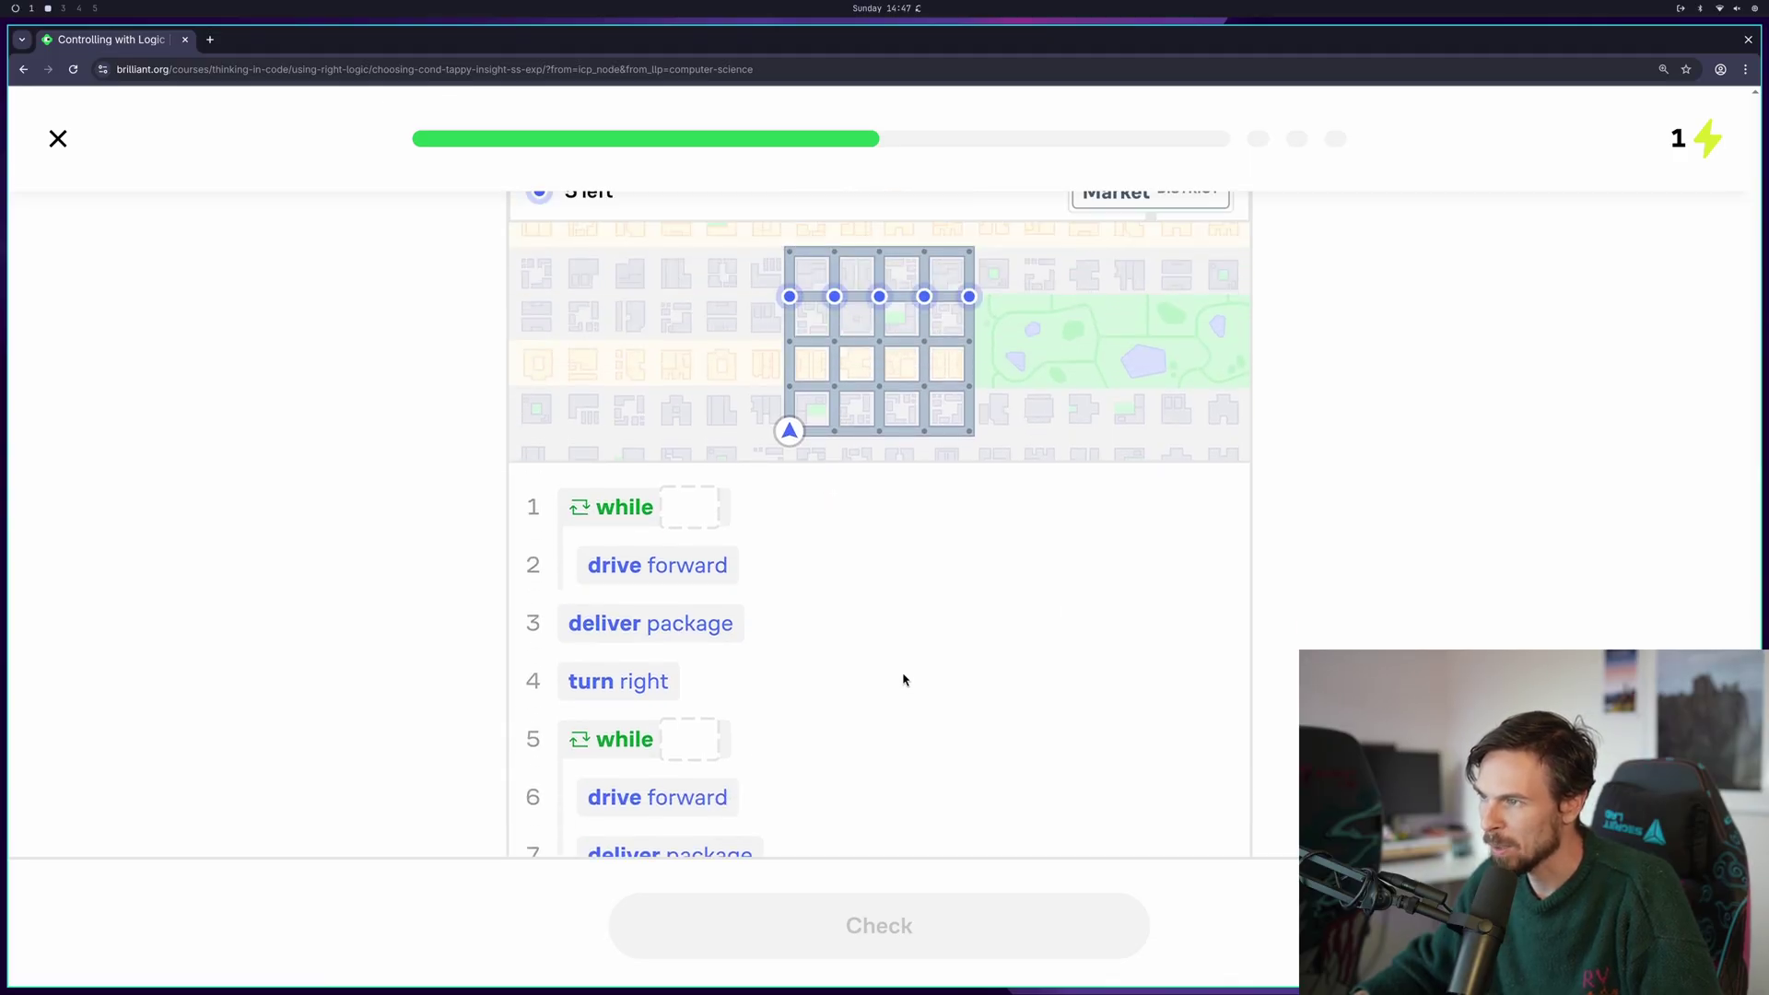
scroll(889, 663, up, 1)
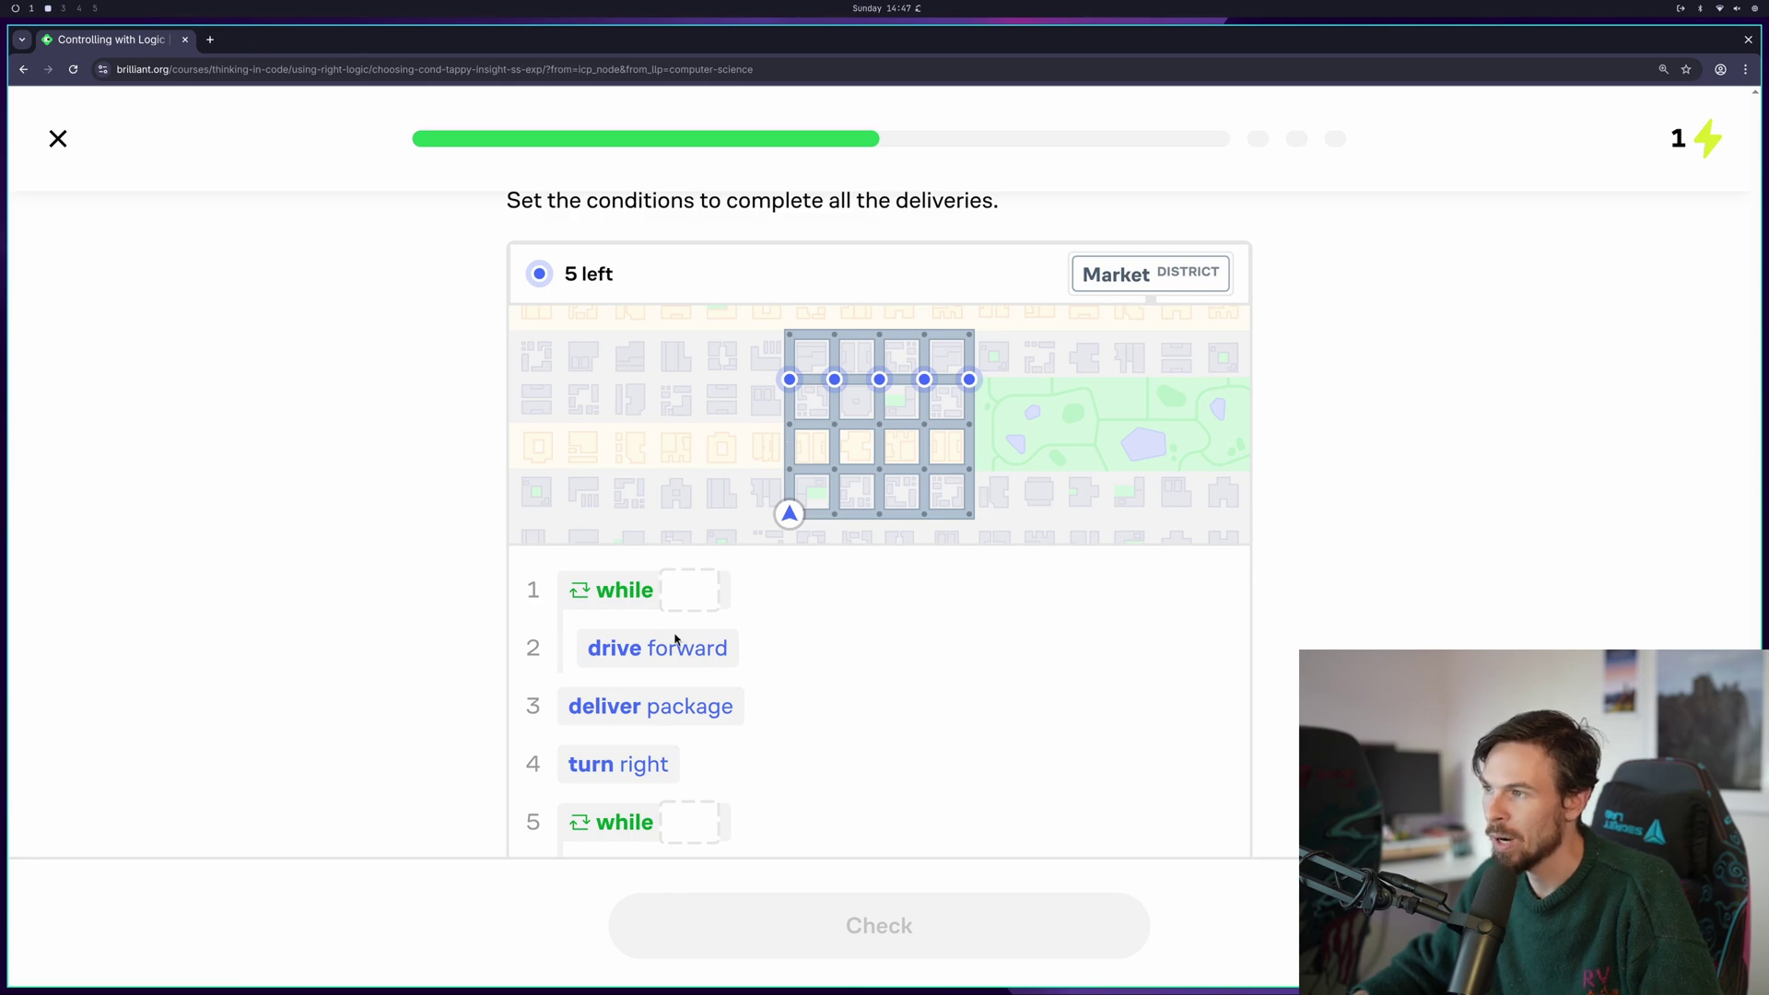
scroll(675, 637, down, 1)
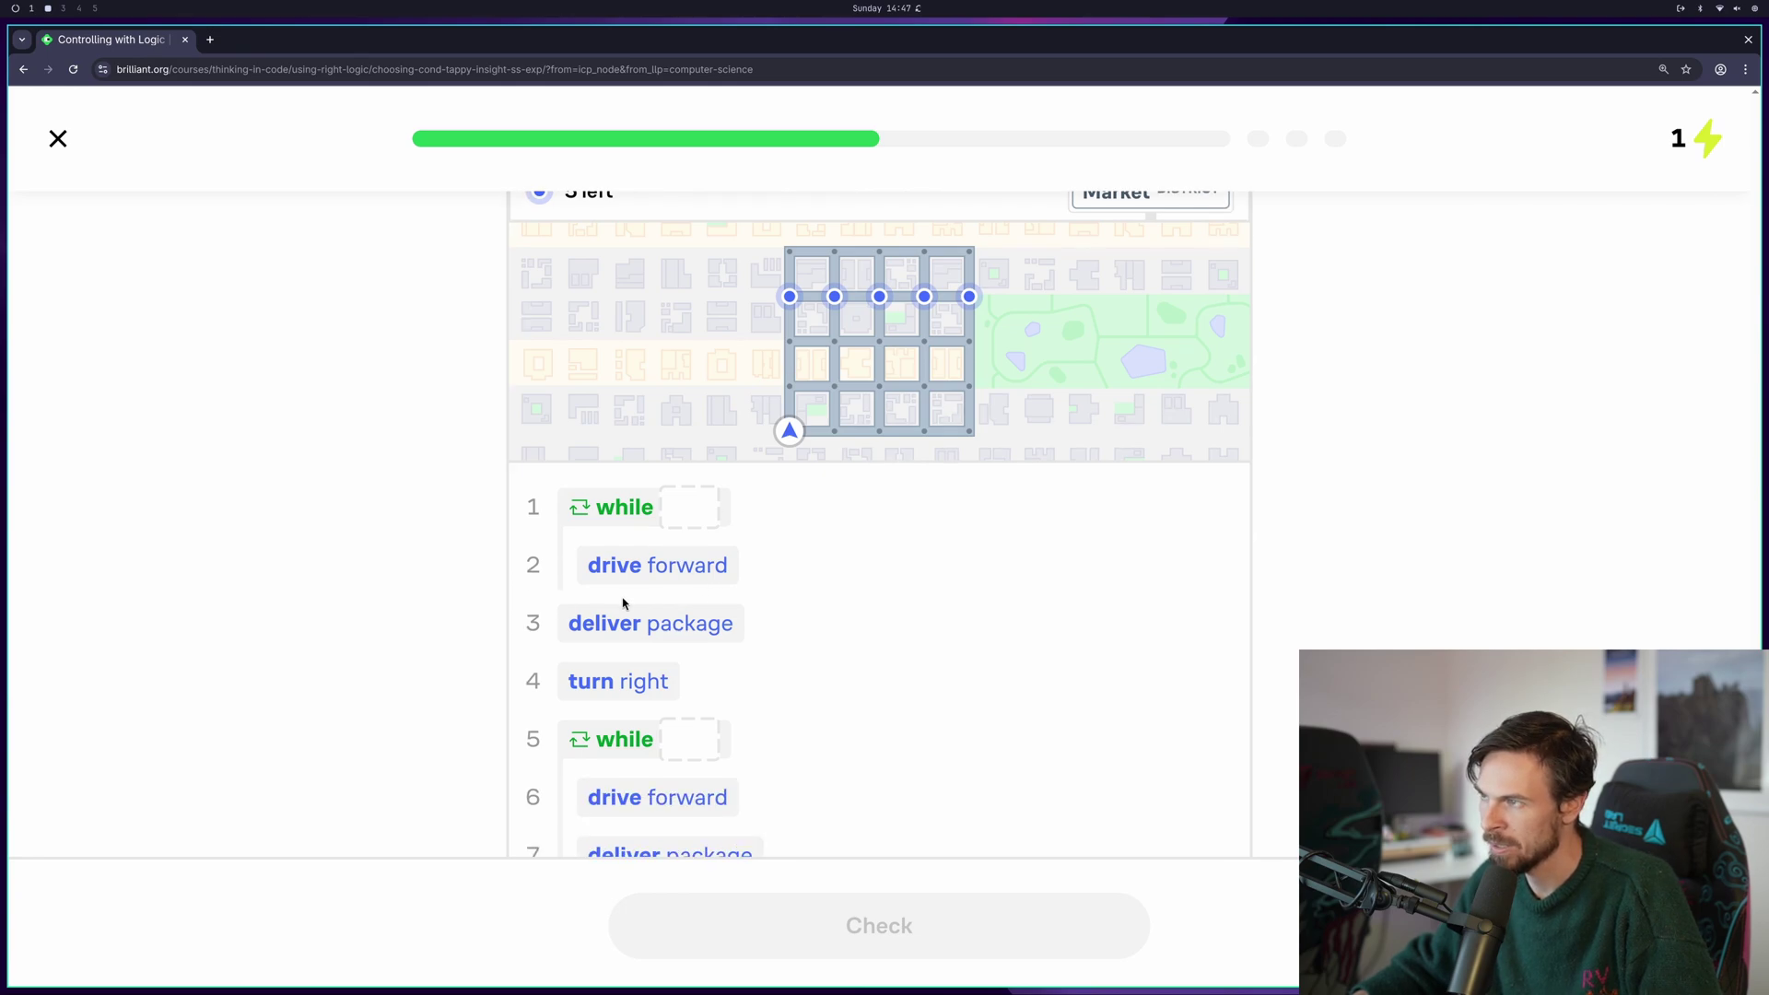
scroll(700, 589, down, 4)
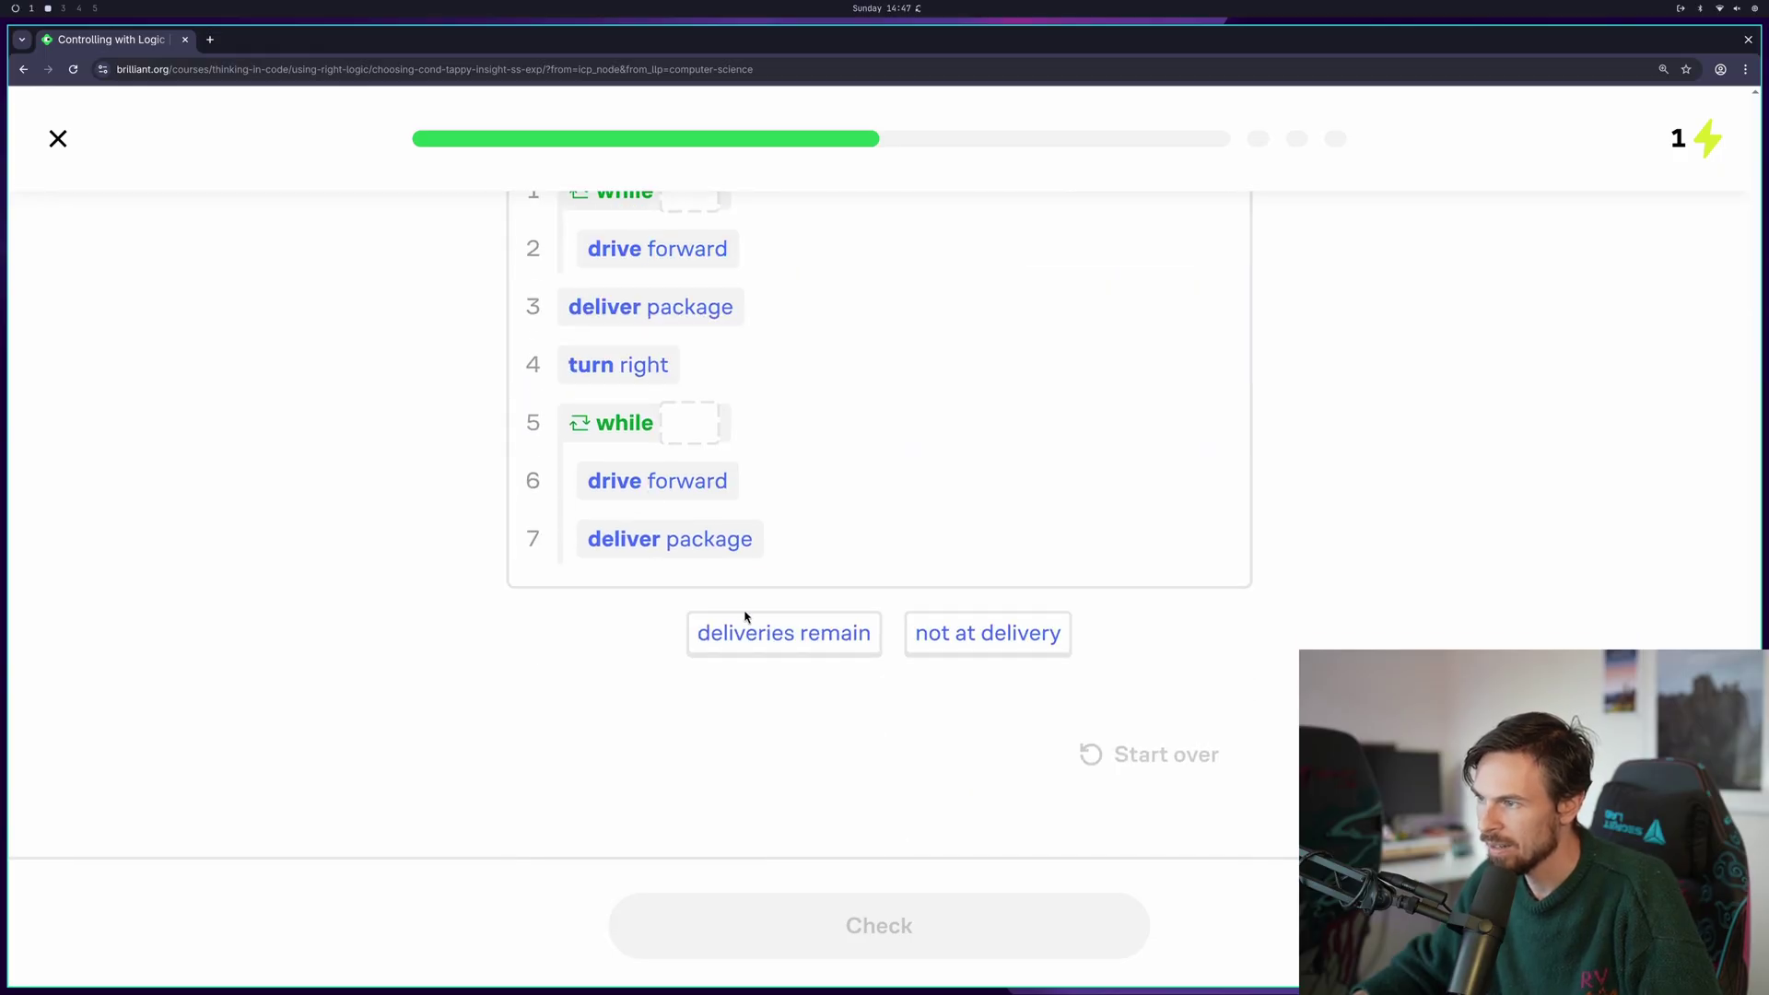
scroll(963, 623, up, 3)
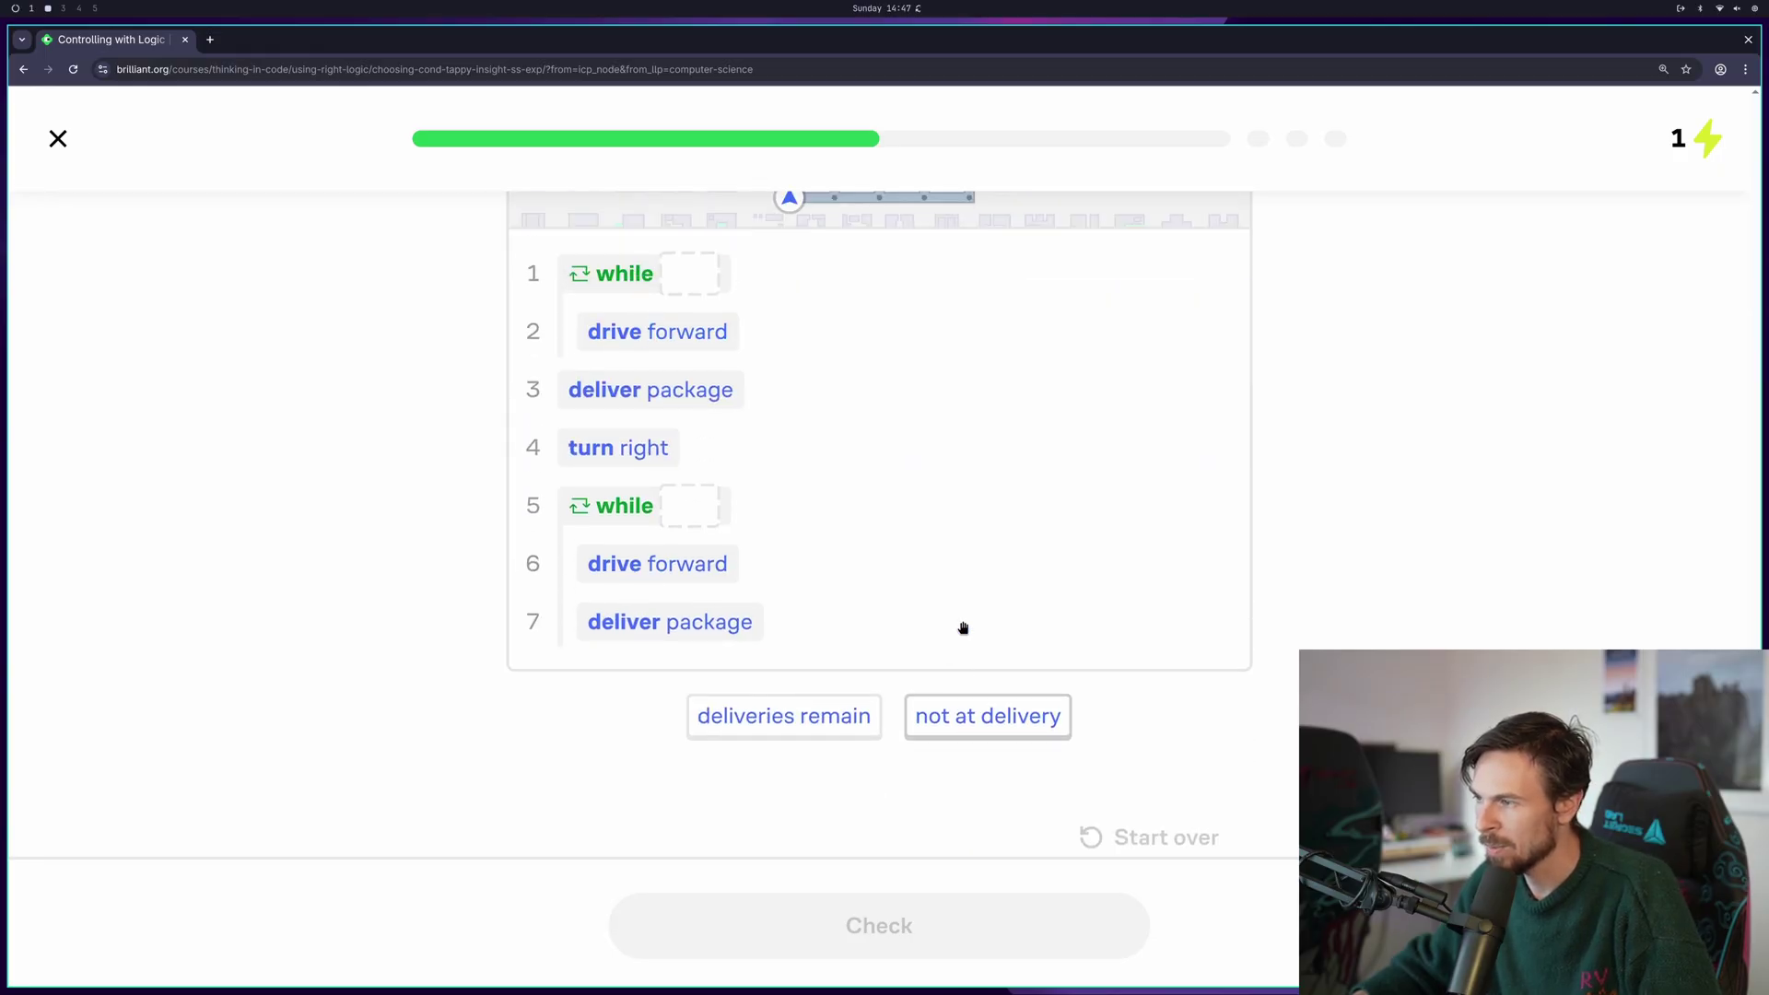
scroll(856, 590, up, 3)
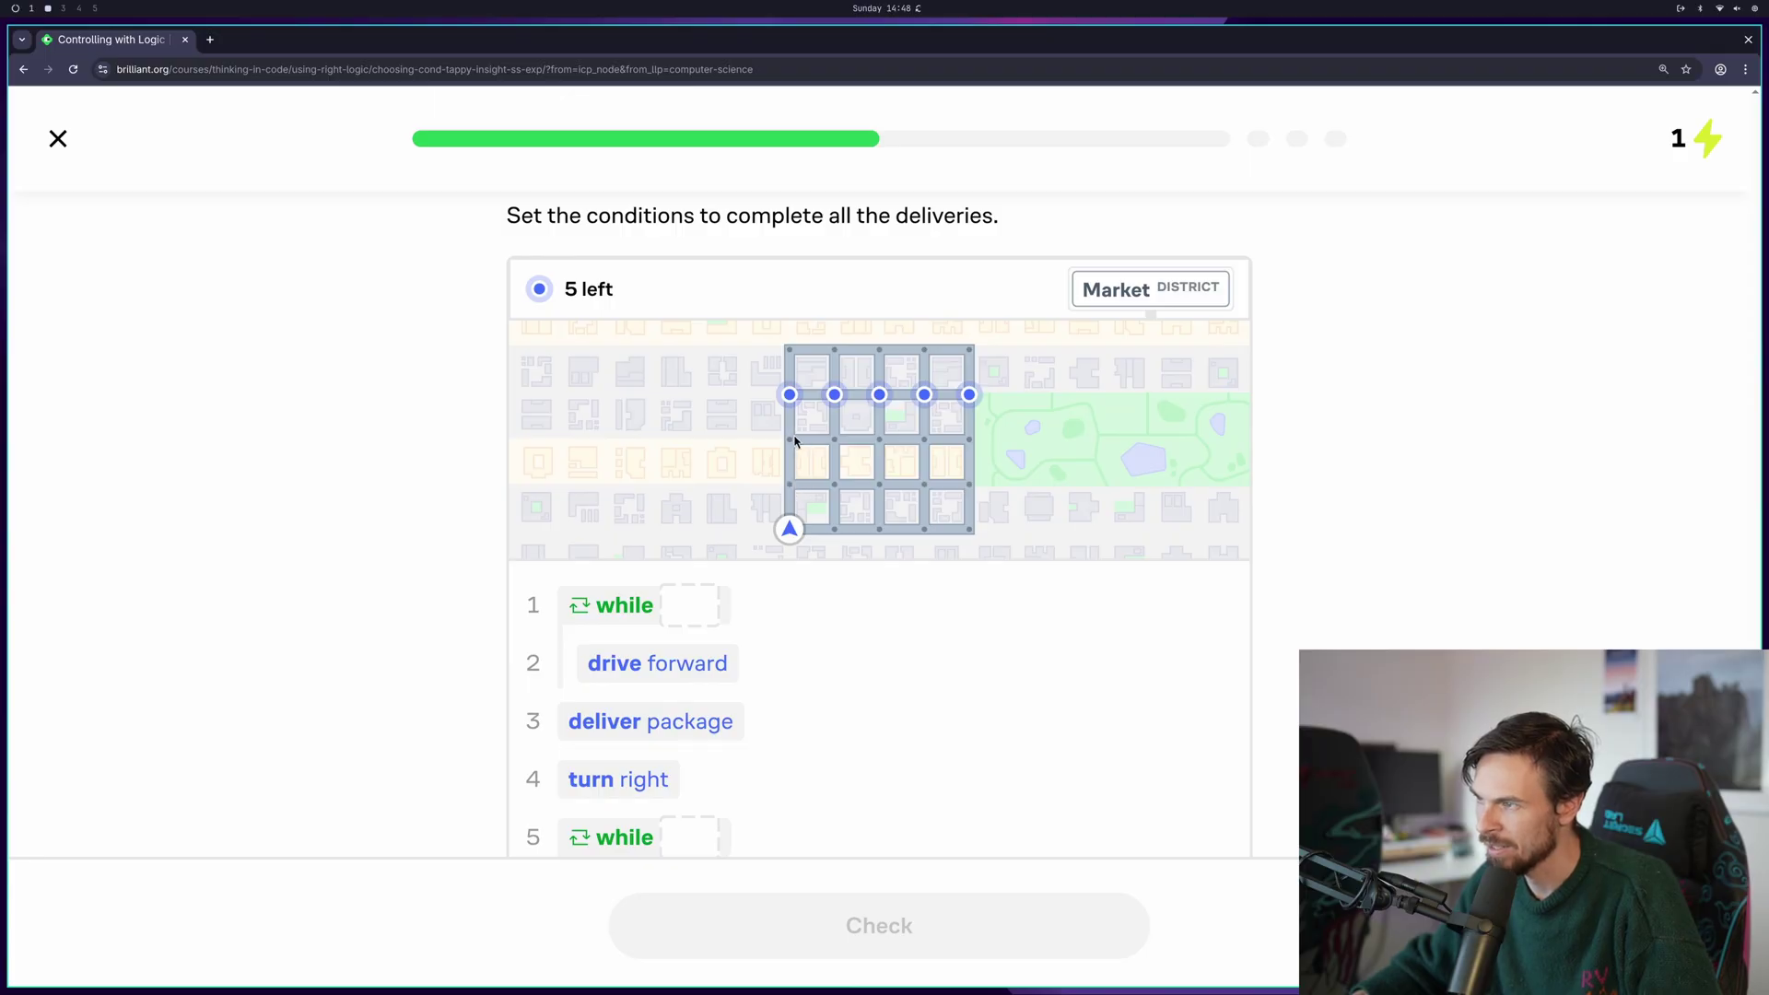
scroll(1050, 624, down, 5)
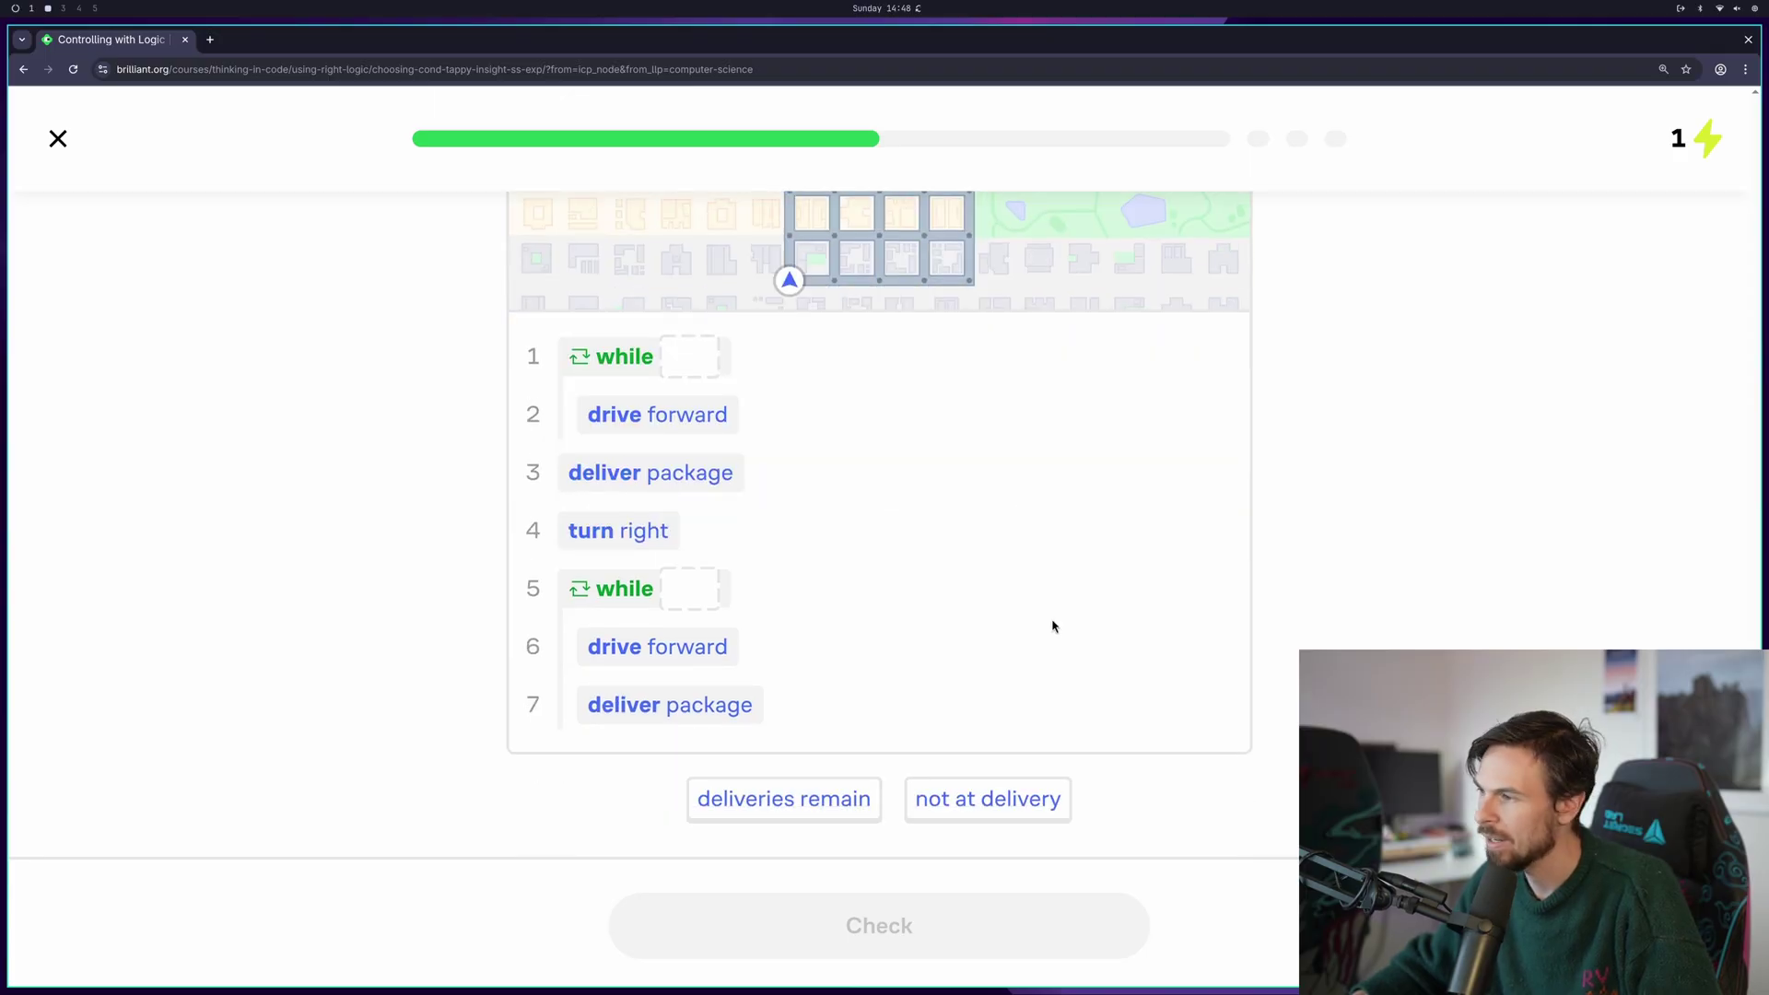
Set the first while loop's condition to 'not at delivery'
click(980, 634)
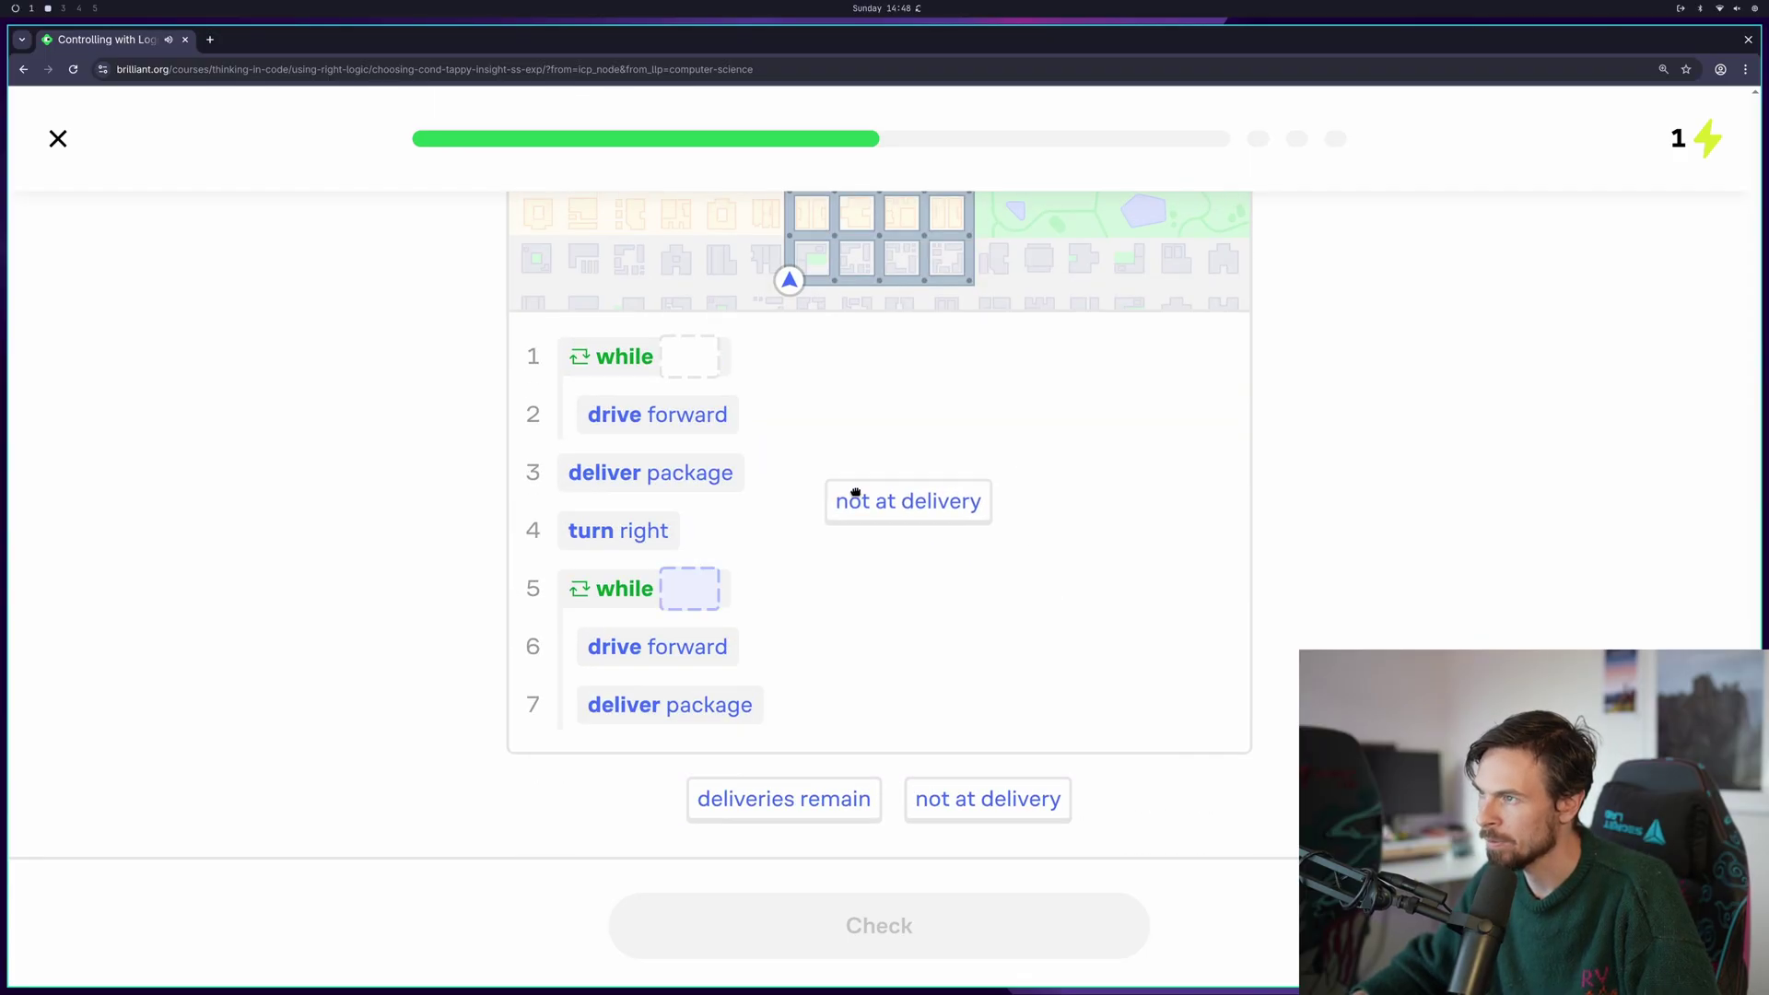
scroll(724, 492, up, 2)
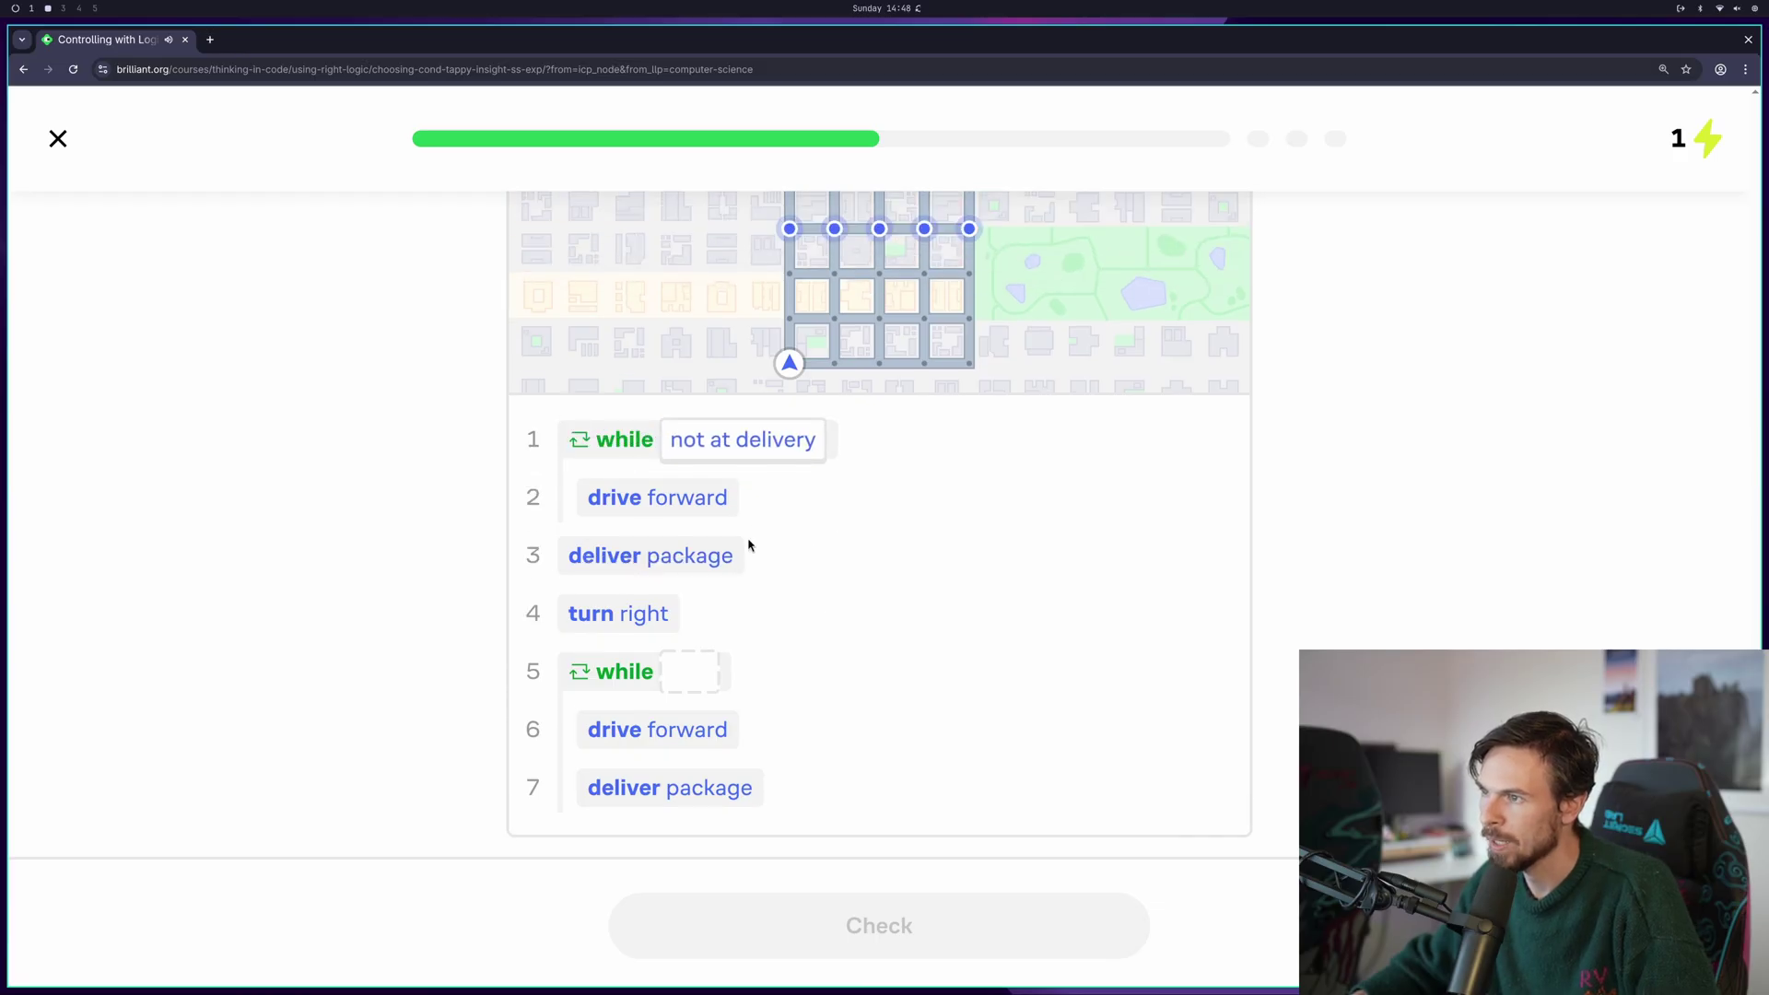
scroll(750, 545, up, 1)
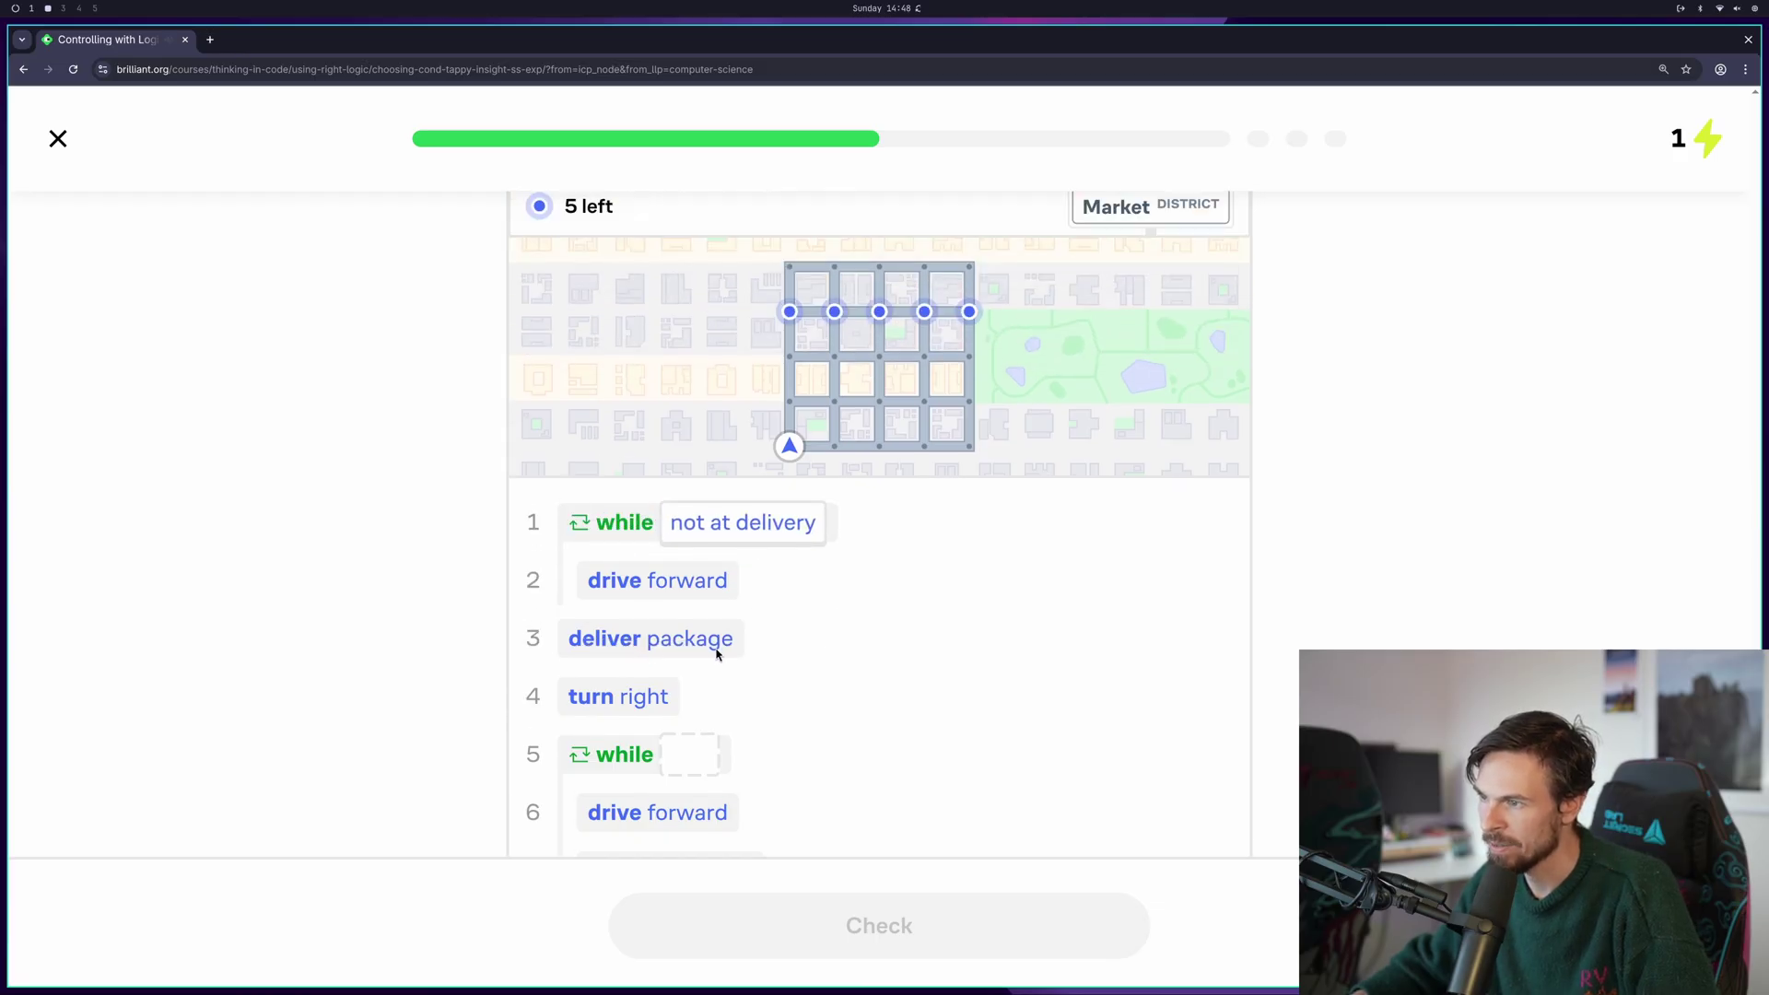
scroll(722, 807, down, 1)
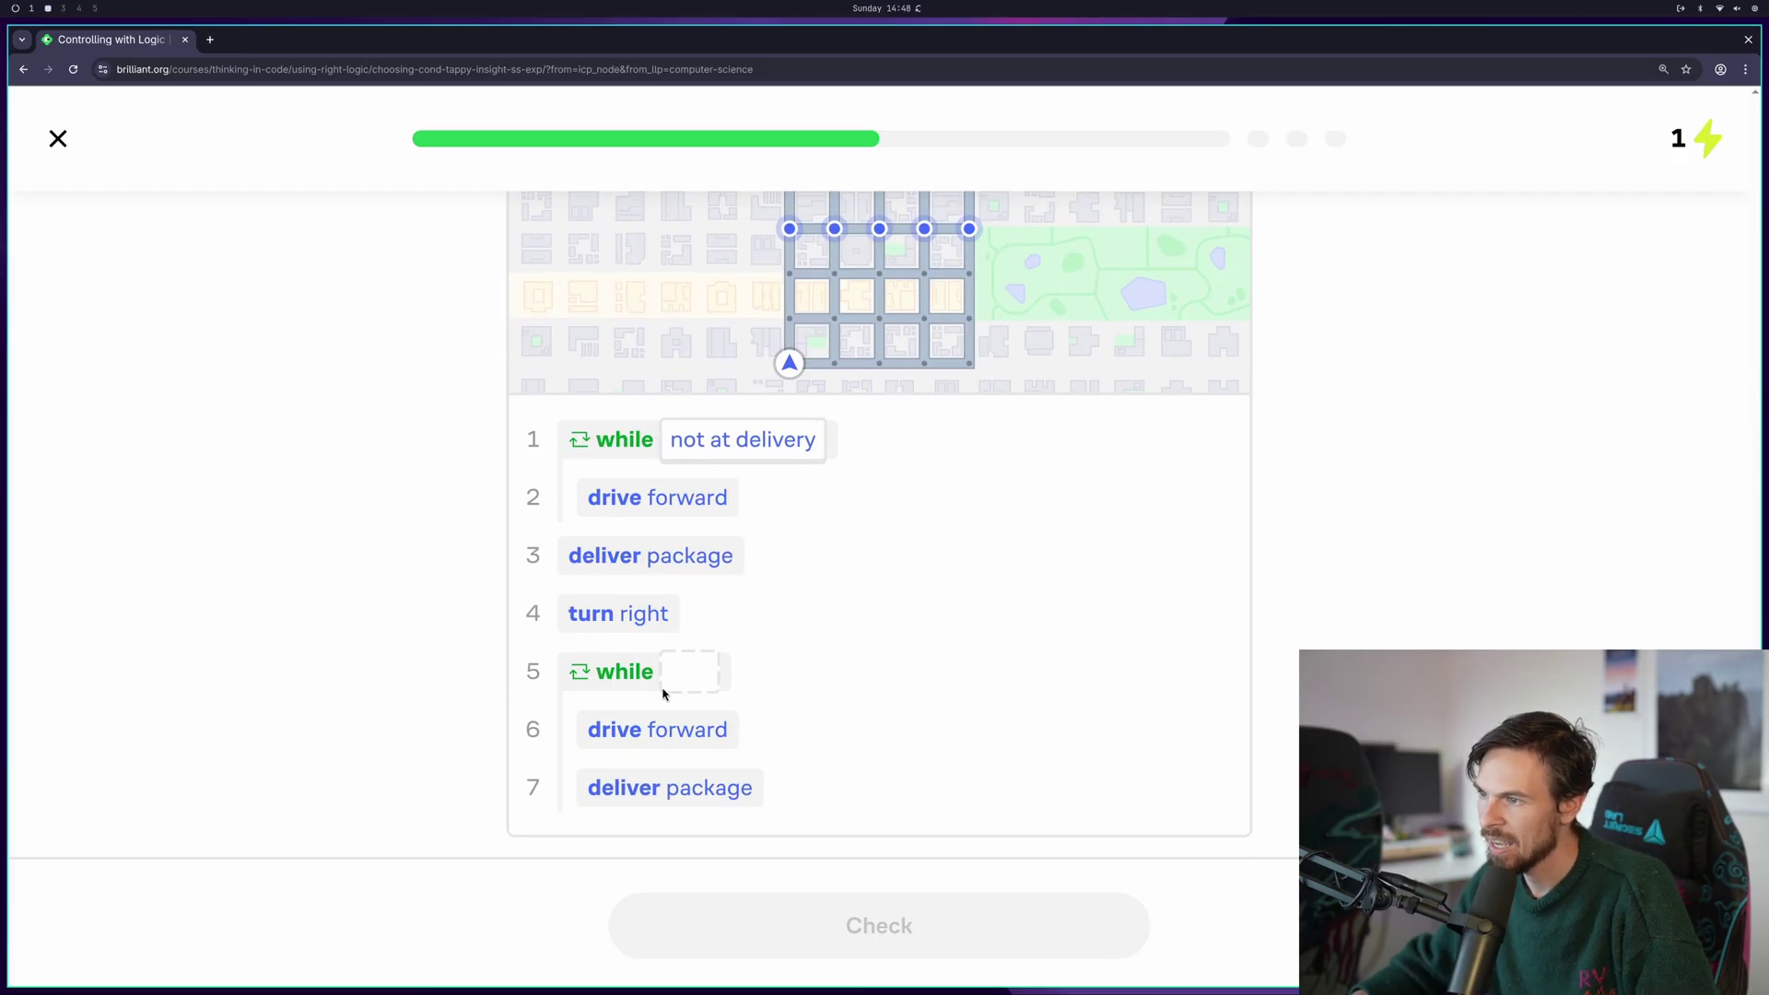
scroll(737, 689, down, 3)
scroll(817, 700, up, 5)
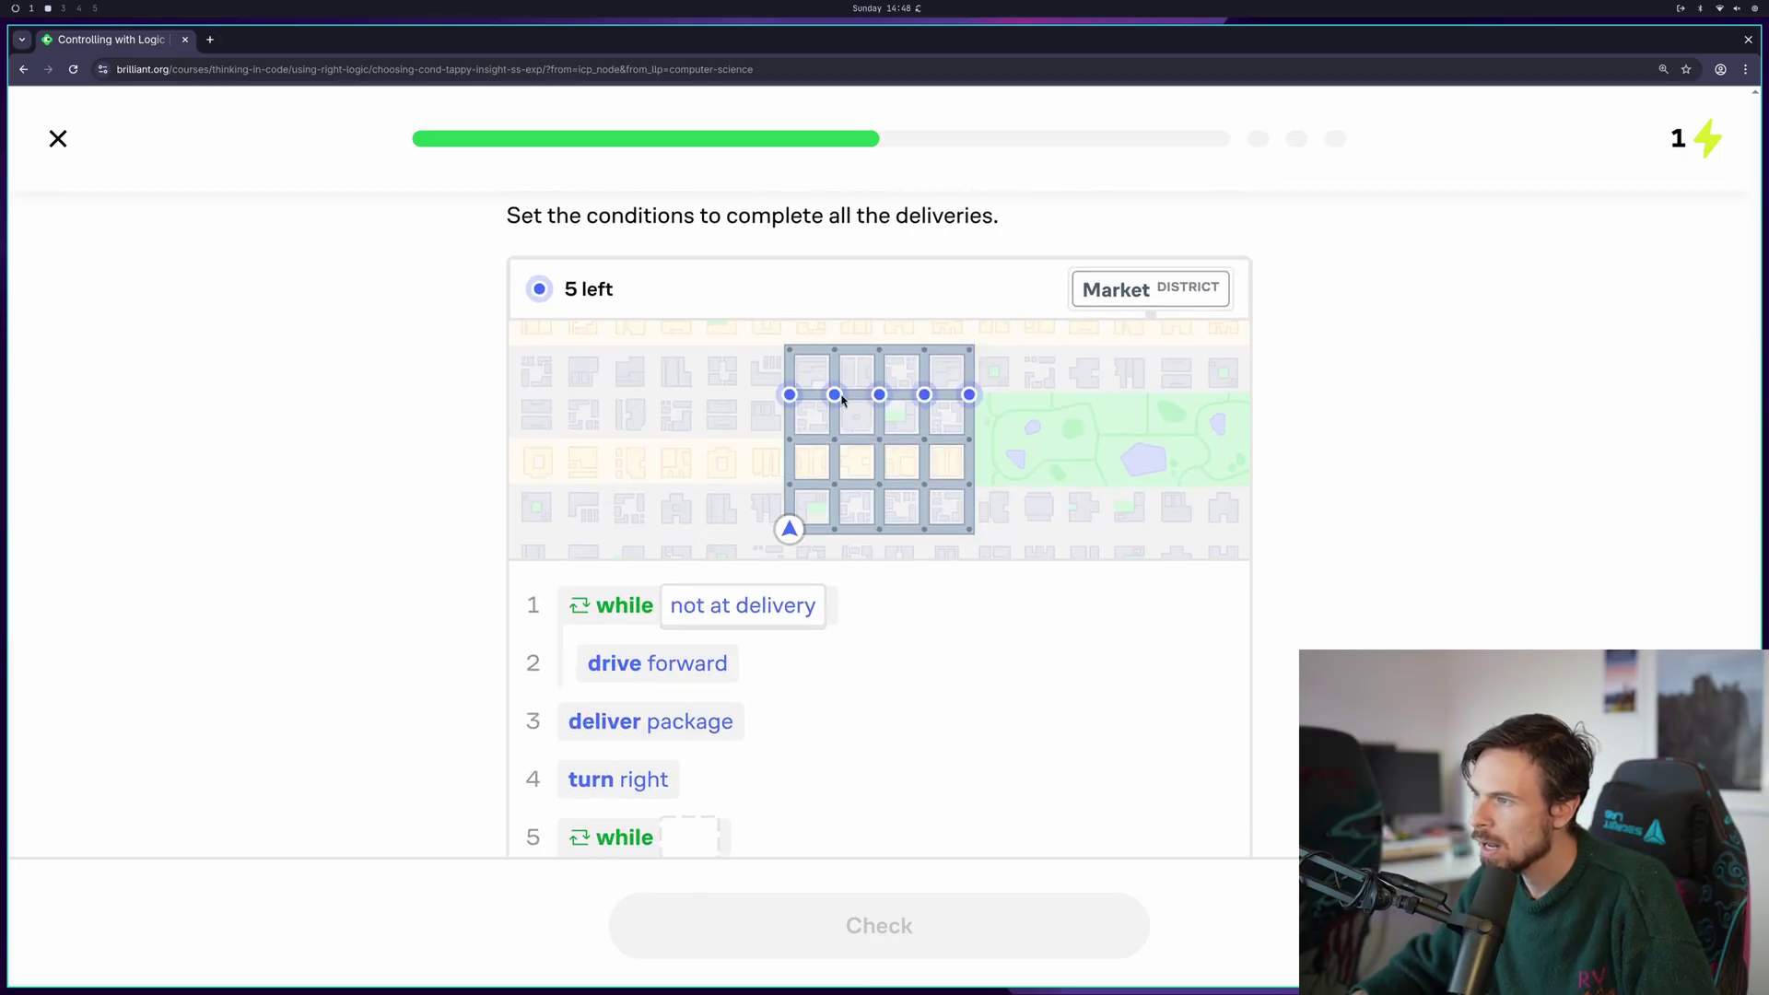
scroll(917, 424, down, 2)
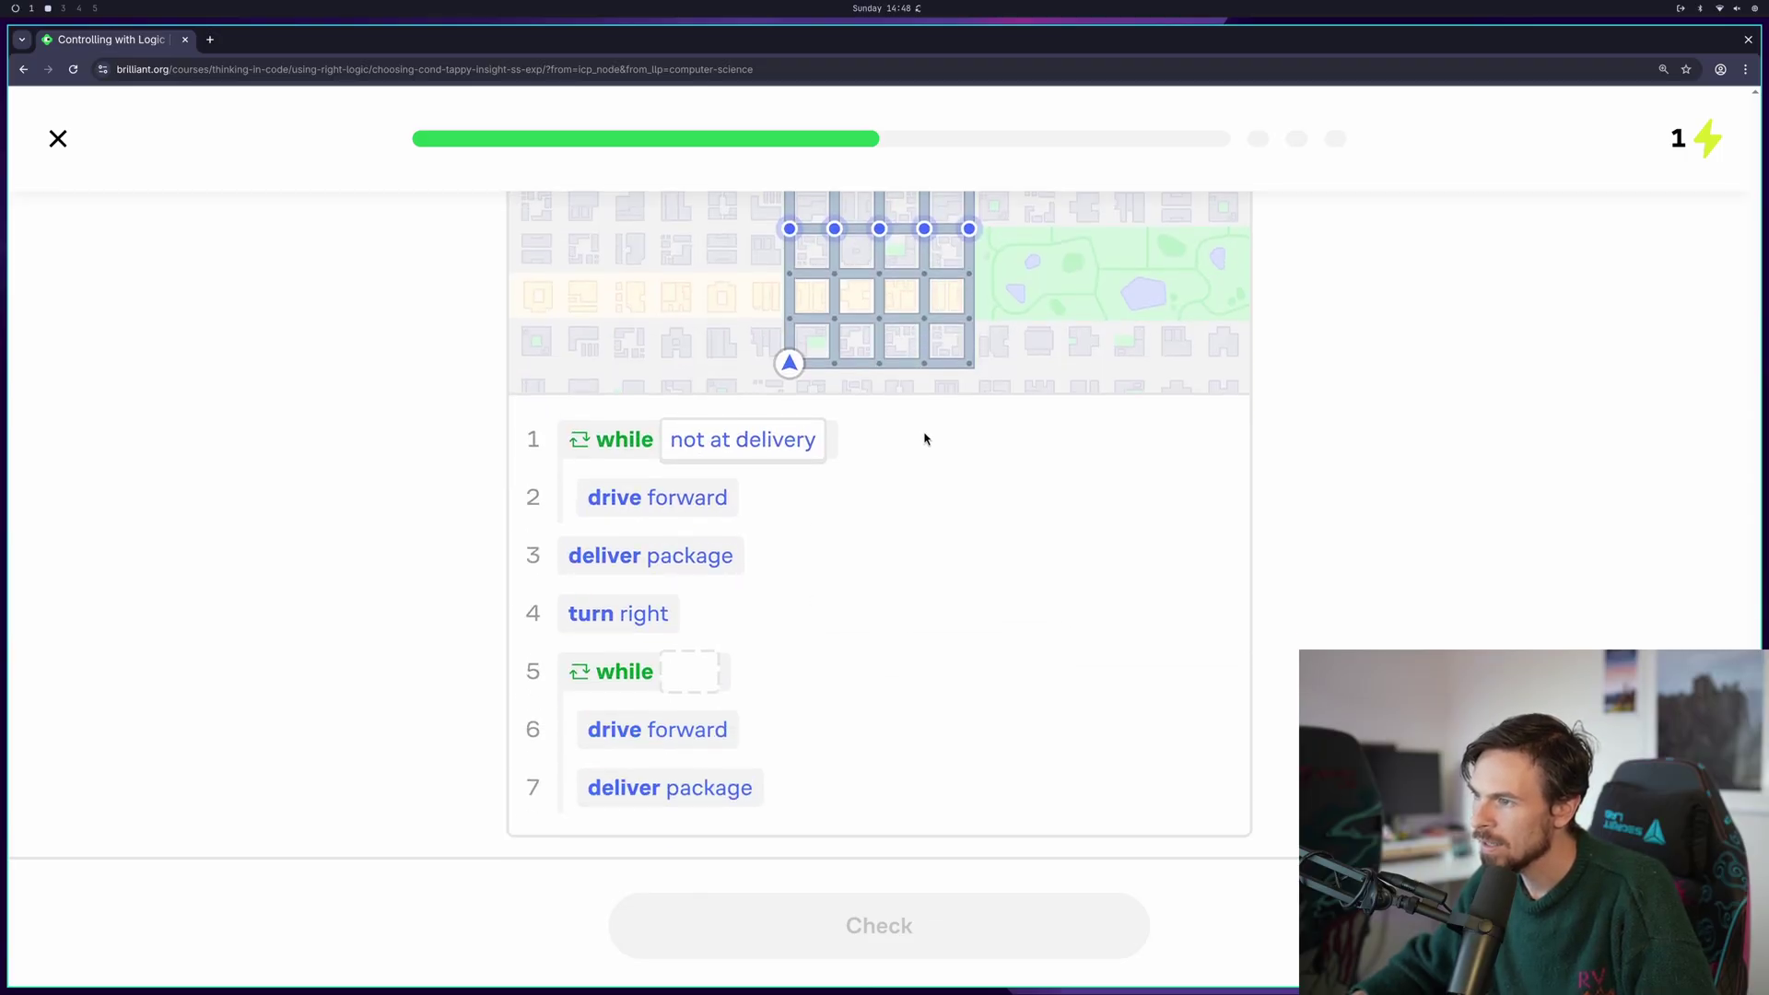
scroll(857, 562, down, 3)
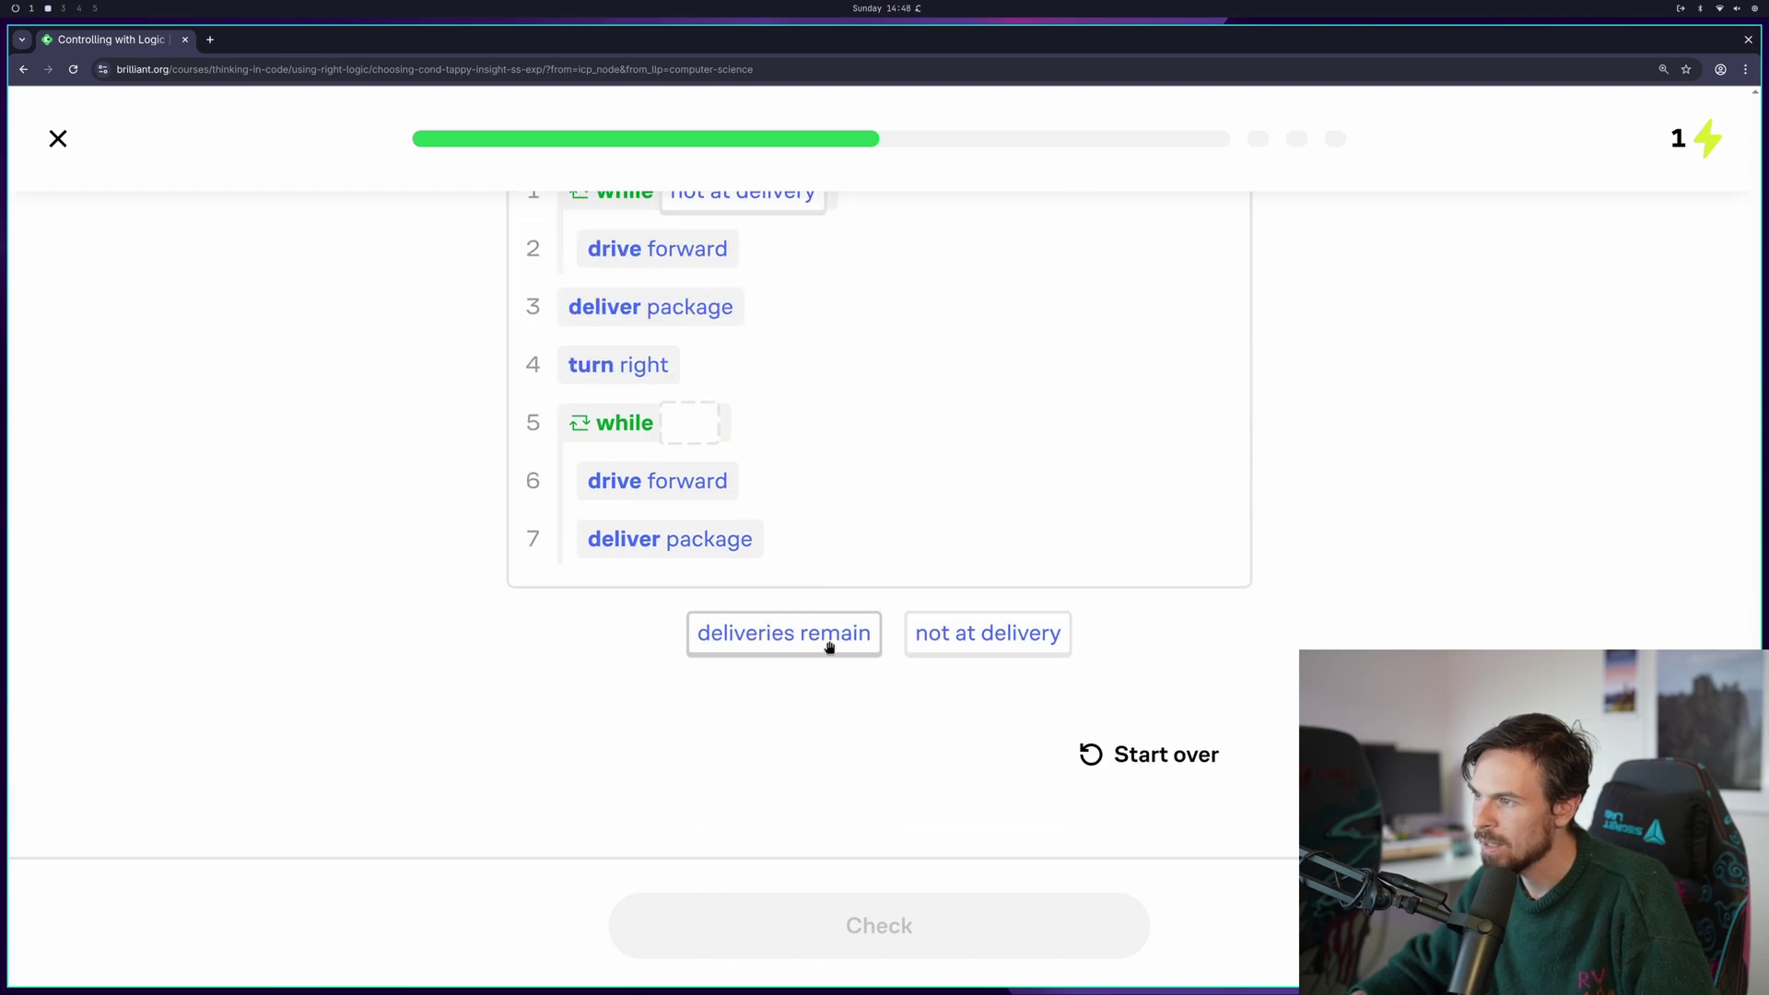
scroll(837, 655, up, 3)
scroll(841, 656, up, 1)
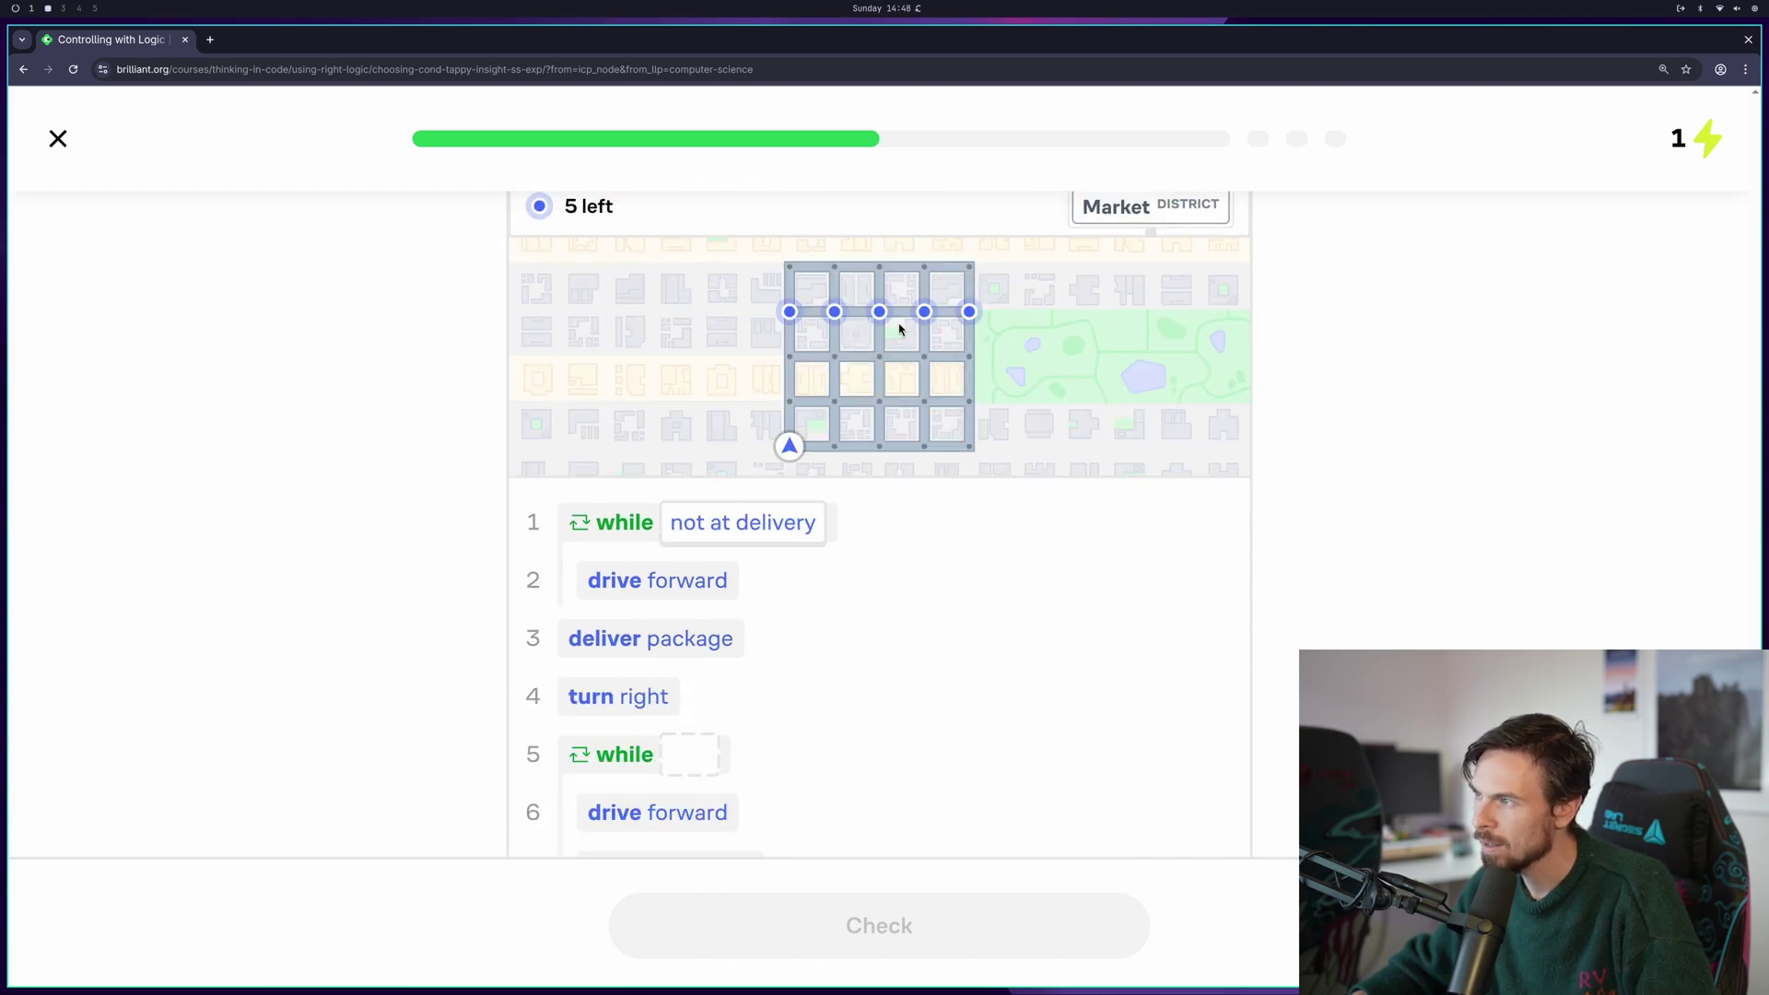
scroll(976, 316, down, 1)
scroll(886, 327, up, 1)
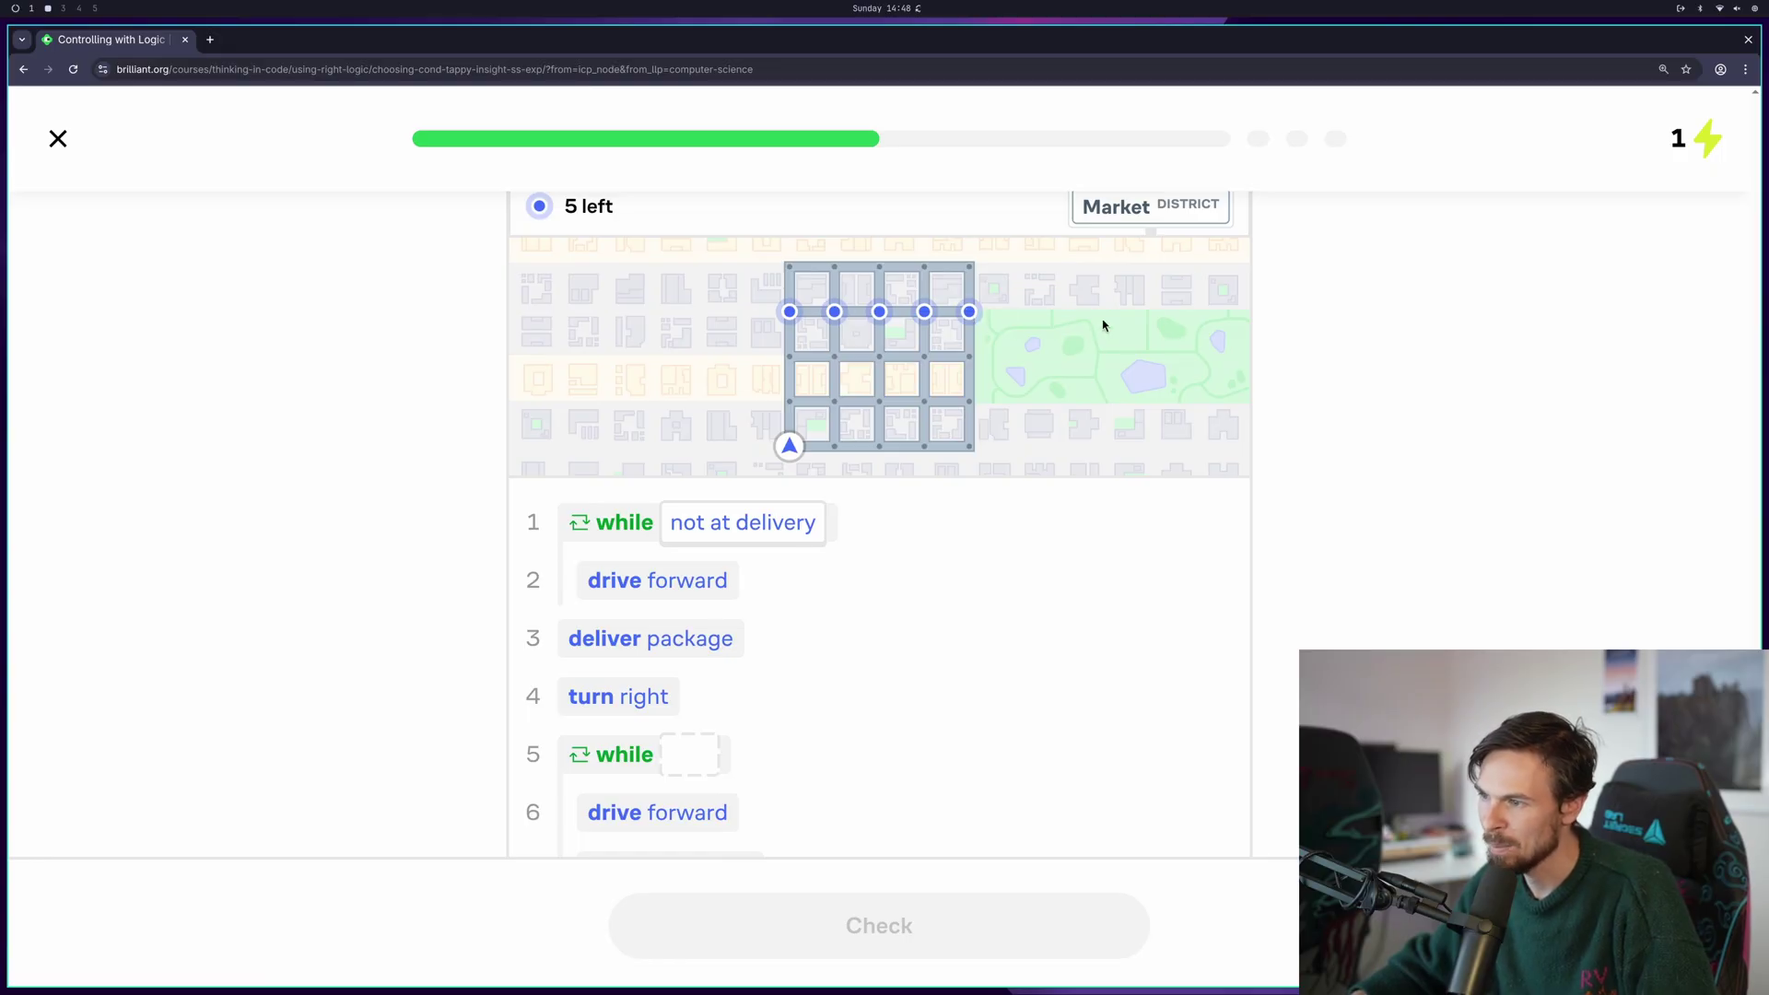
scroll(1023, 355, down, 3)
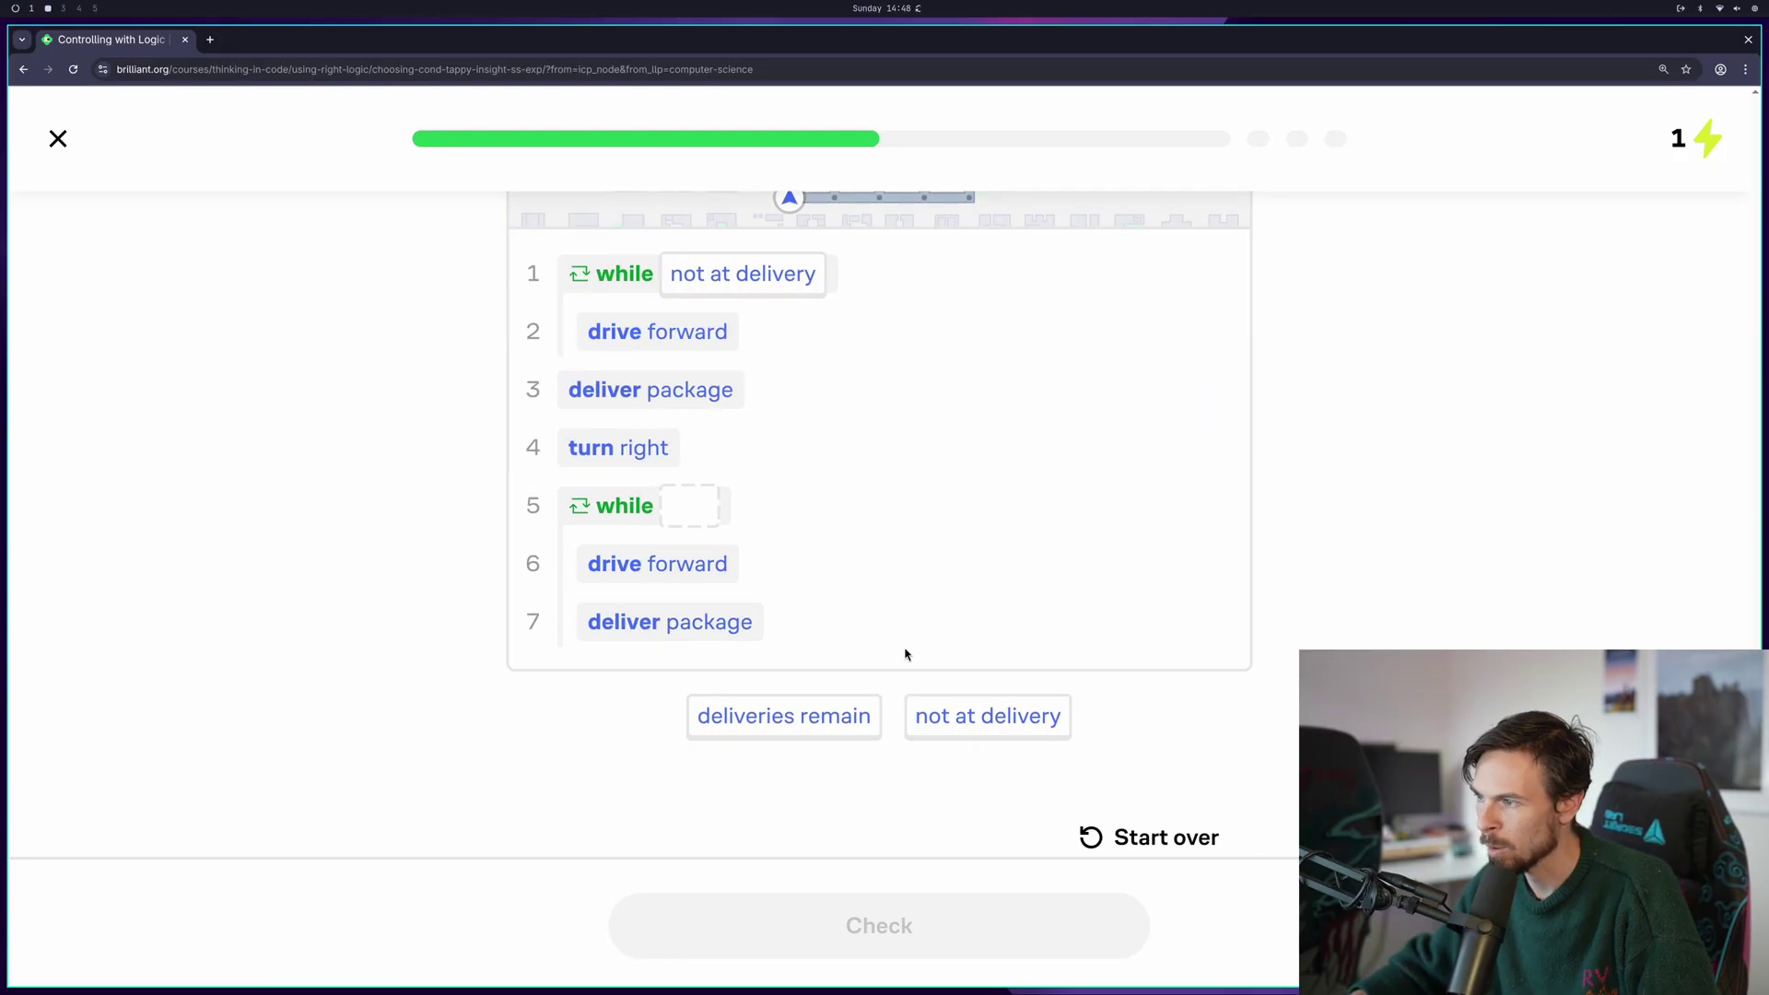
Set the second loop's condition to 'deliveries remain', check it, and continue
drag(808, 715, 682, 505)
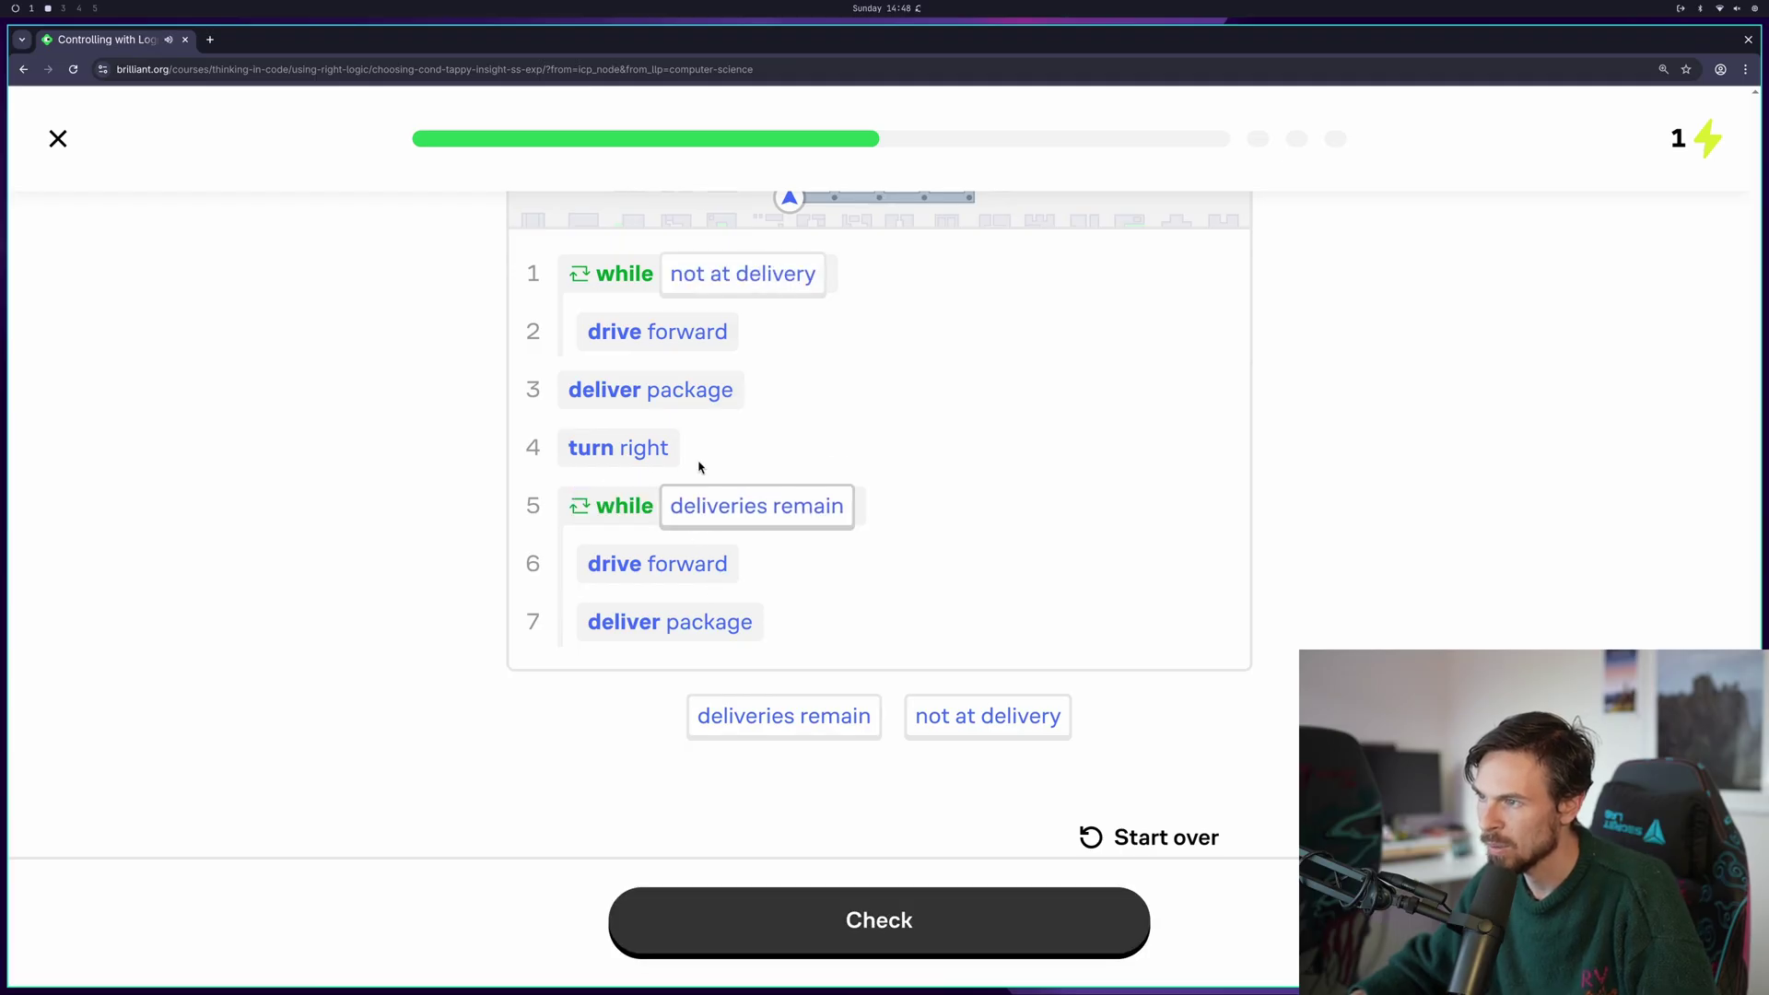
key(Return)
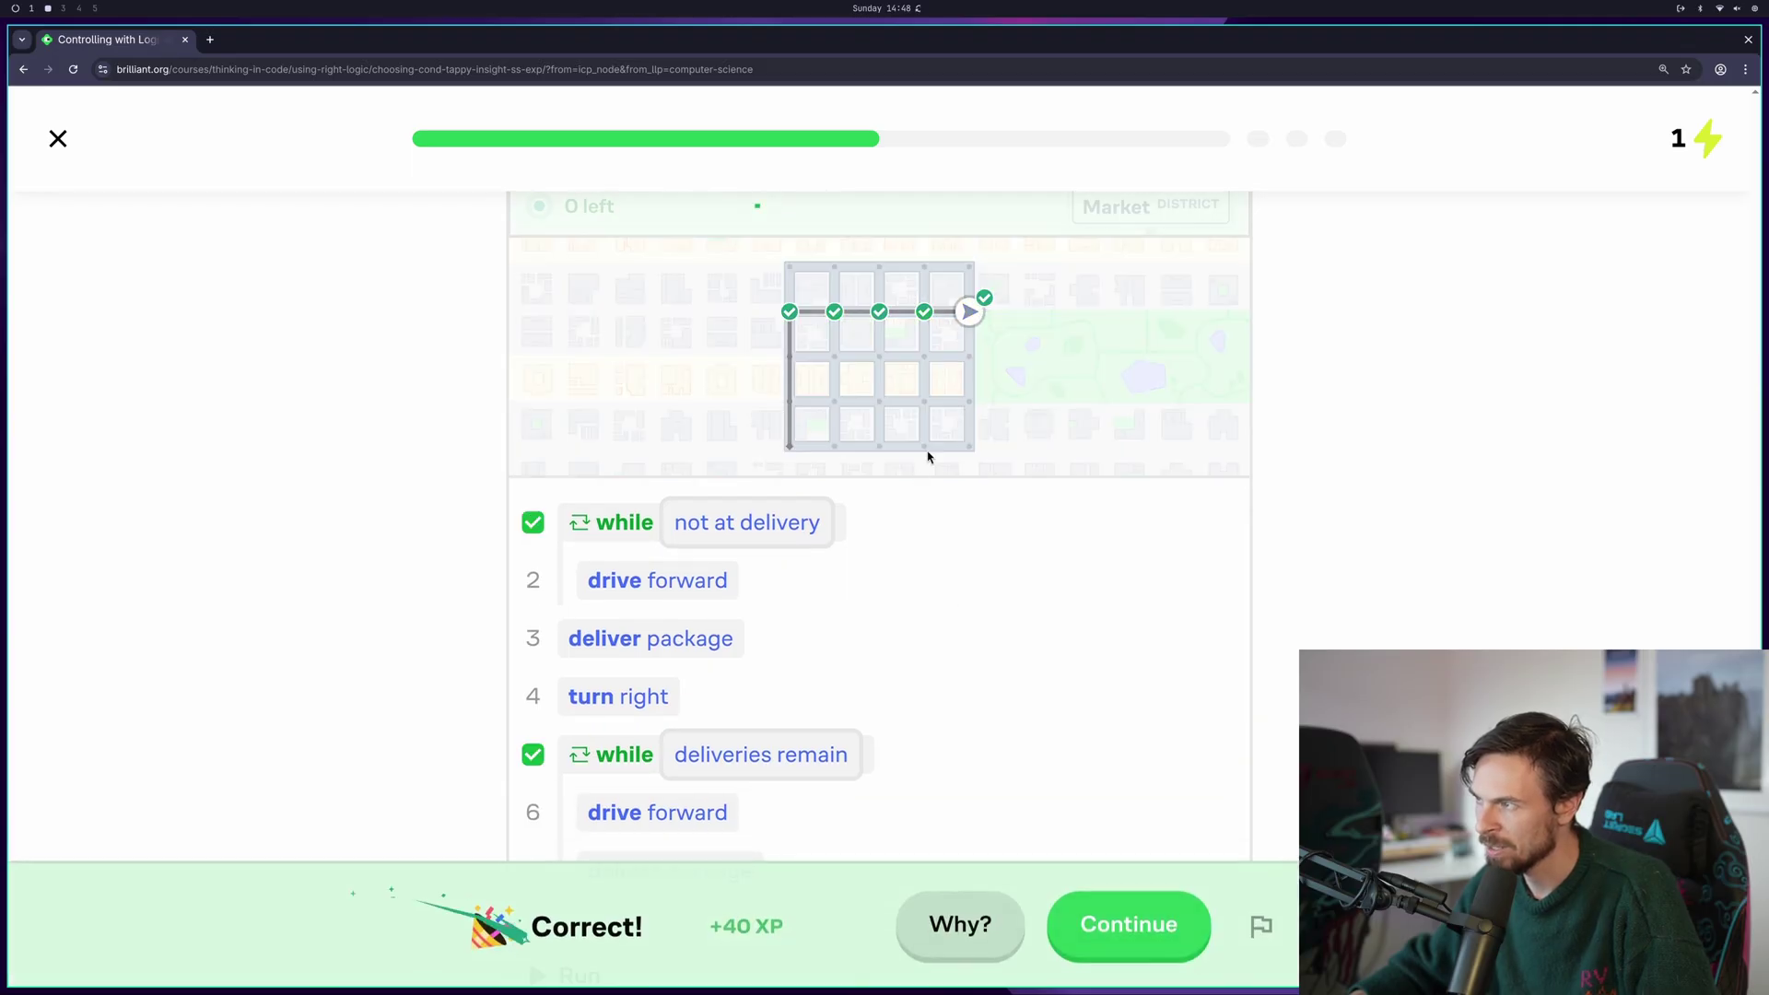
click(1134, 926)
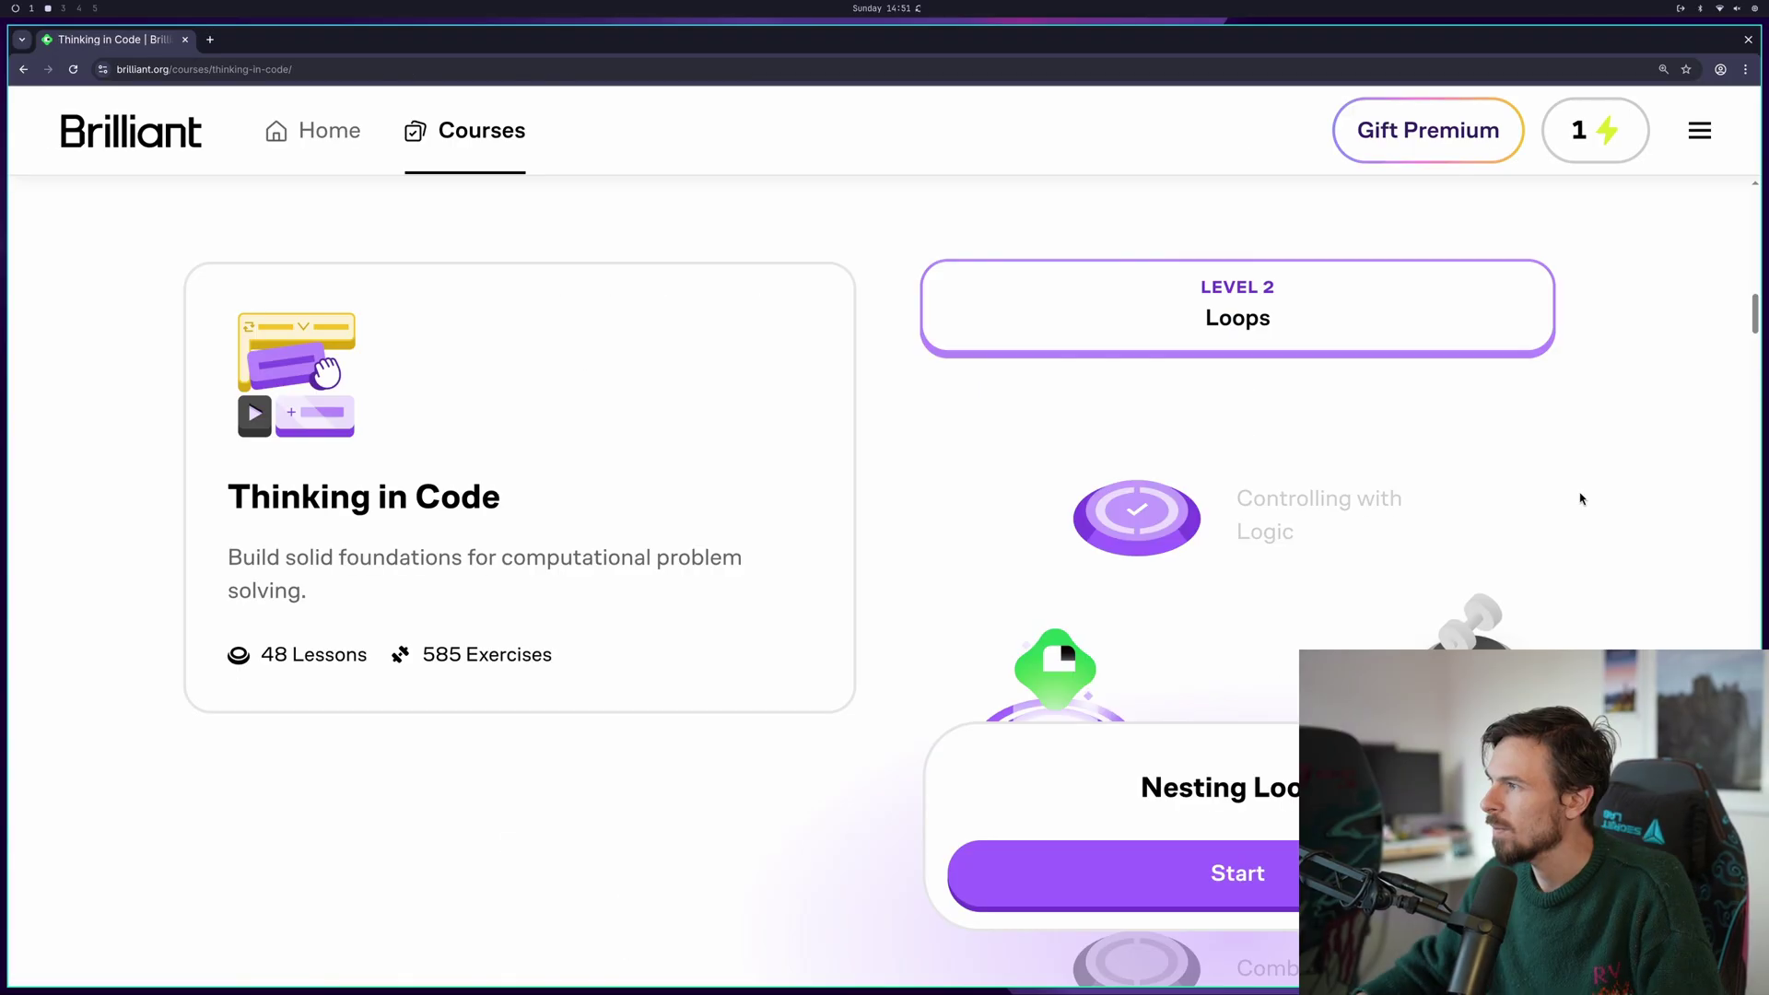
Scroll to Level 3 Branching and jump ahead into the Using if Statements lesson
drag(1760, 322, 1712, 384)
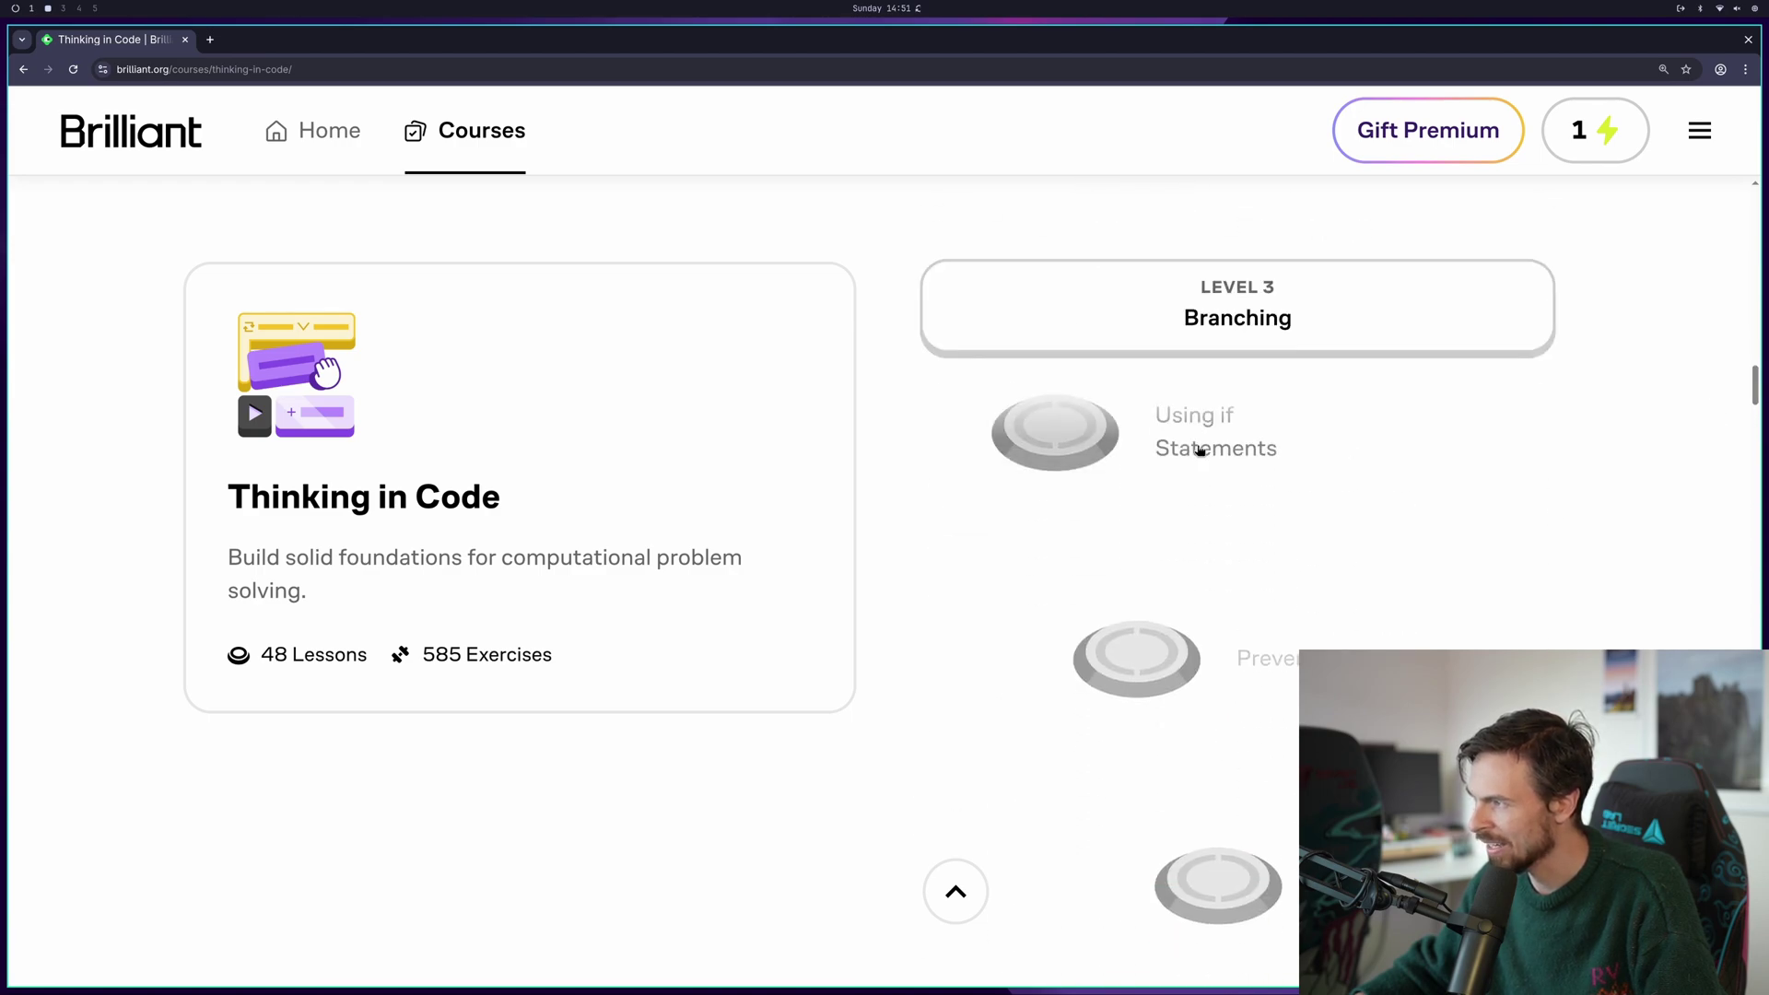
click(1197, 453)
click(1016, 663)
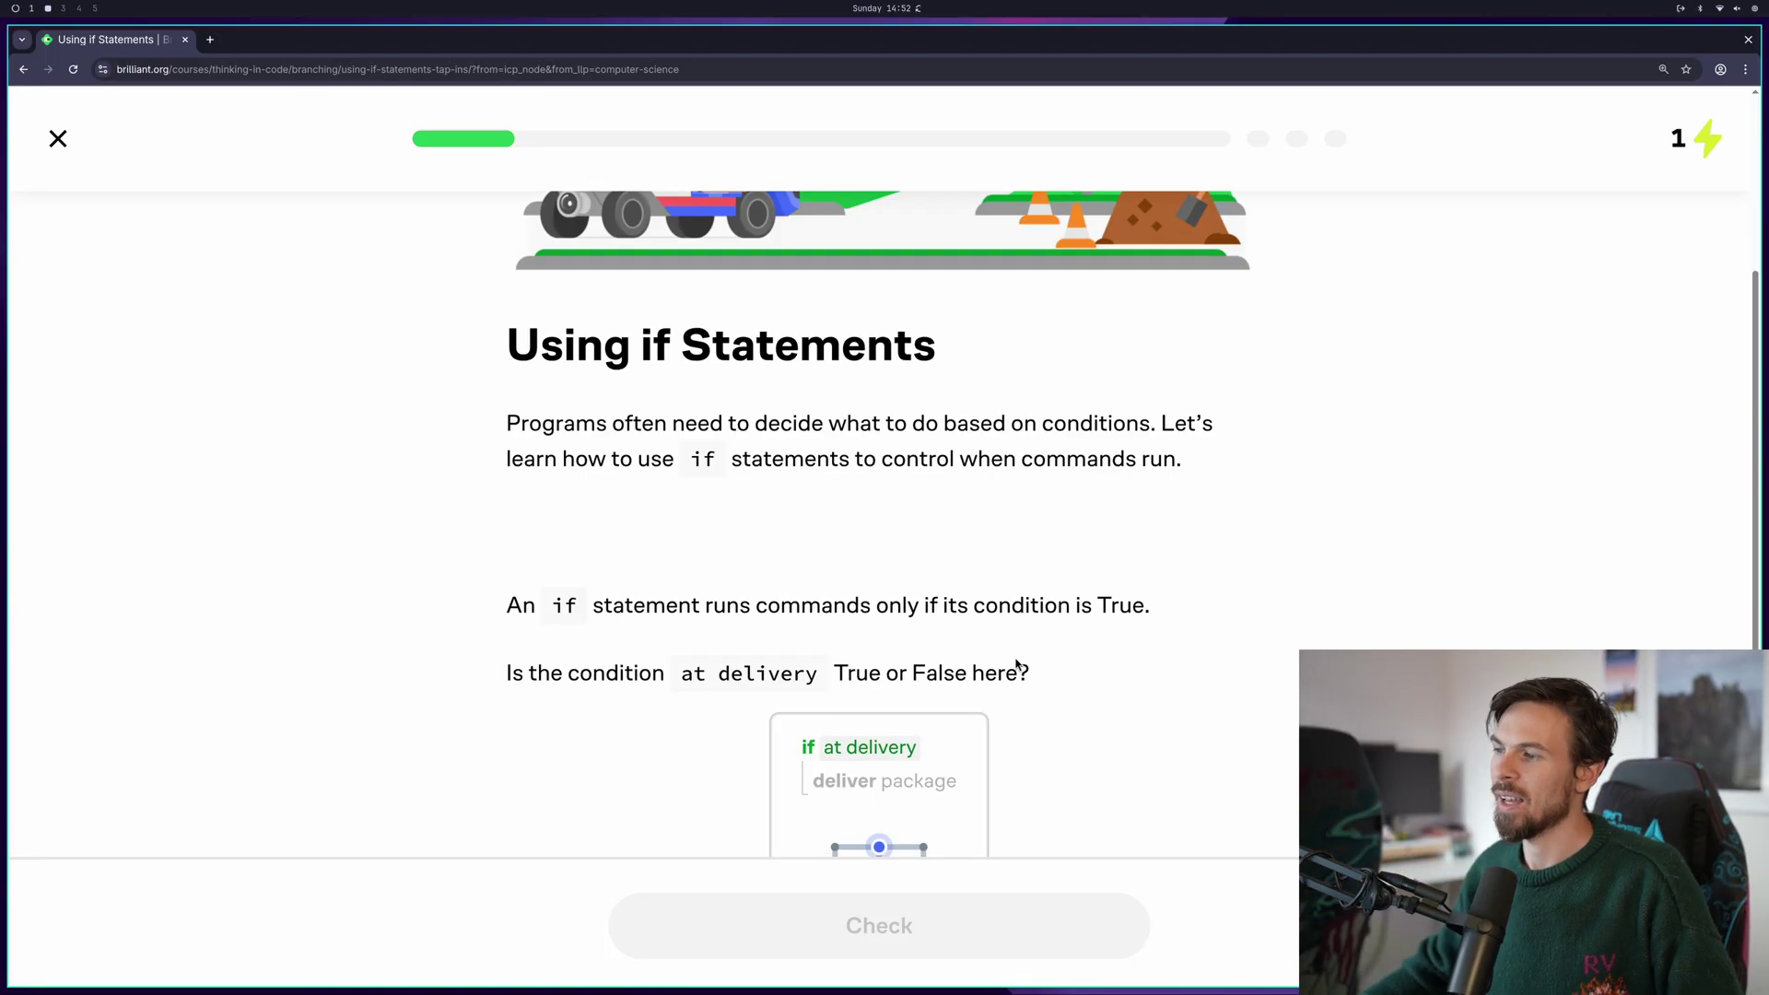
Answer True for the at delivery condition, check it, and continue
scroll(1017, 663, down, 2)
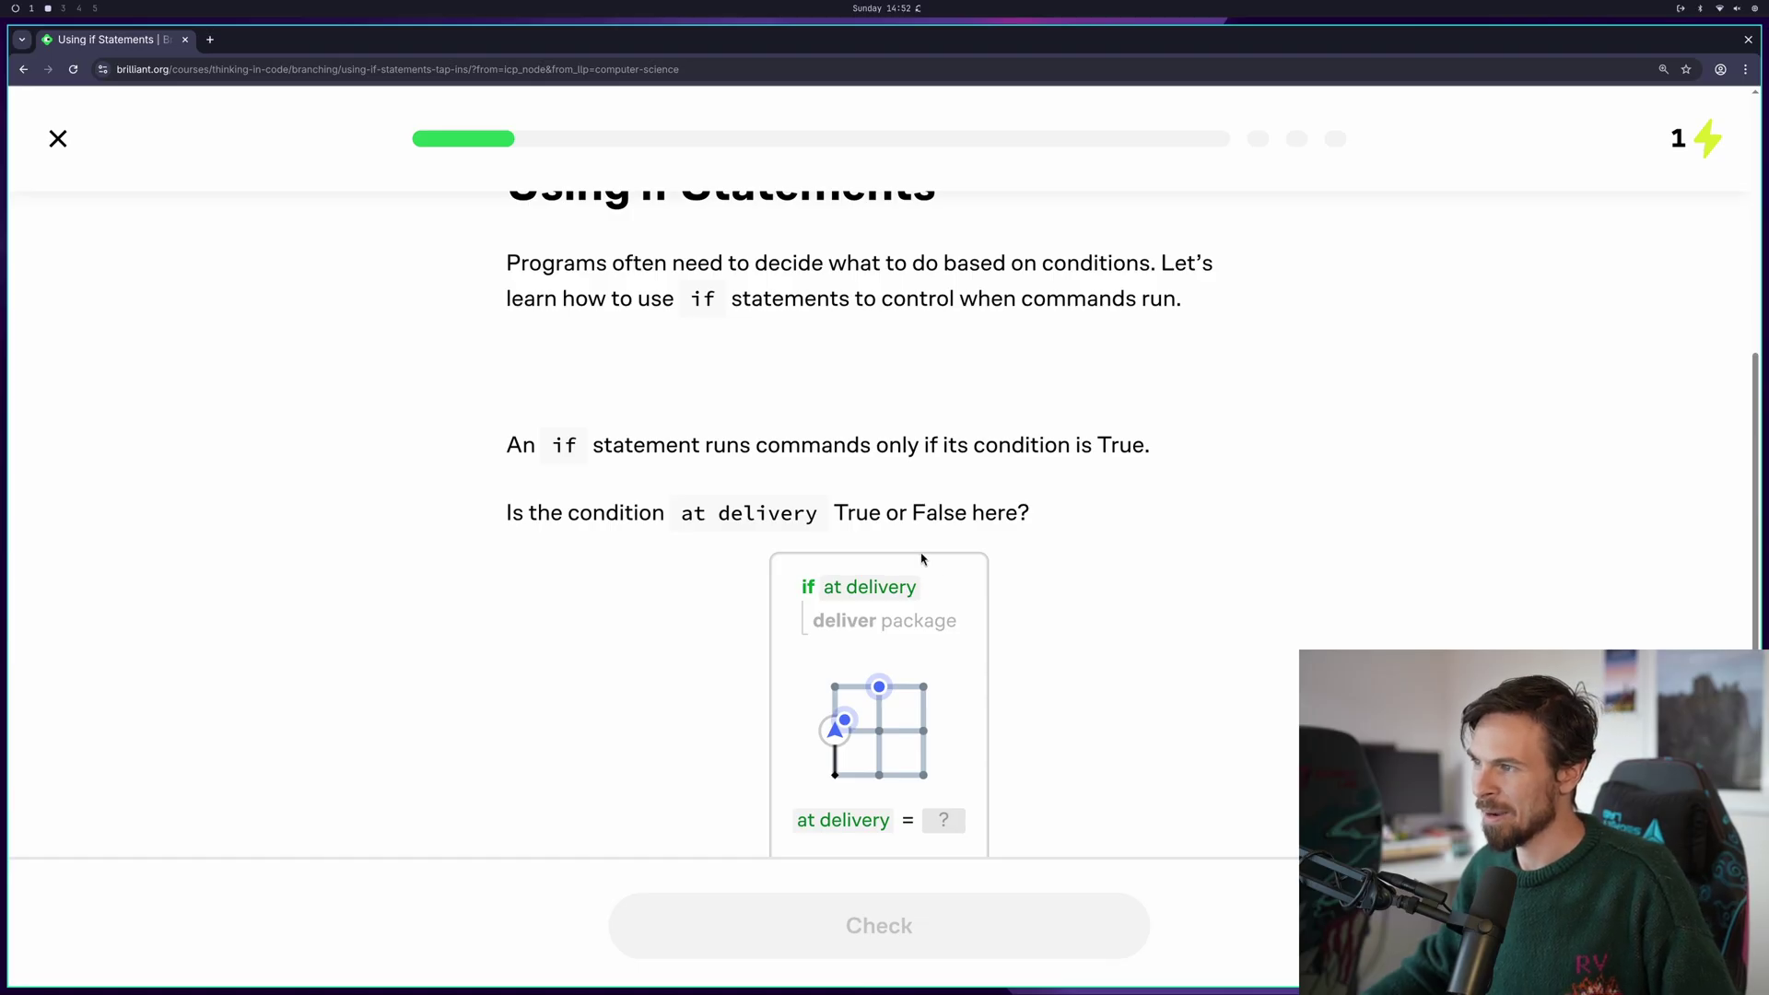
scroll(921, 558, down, 1)
scroll(921, 558, up, 1)
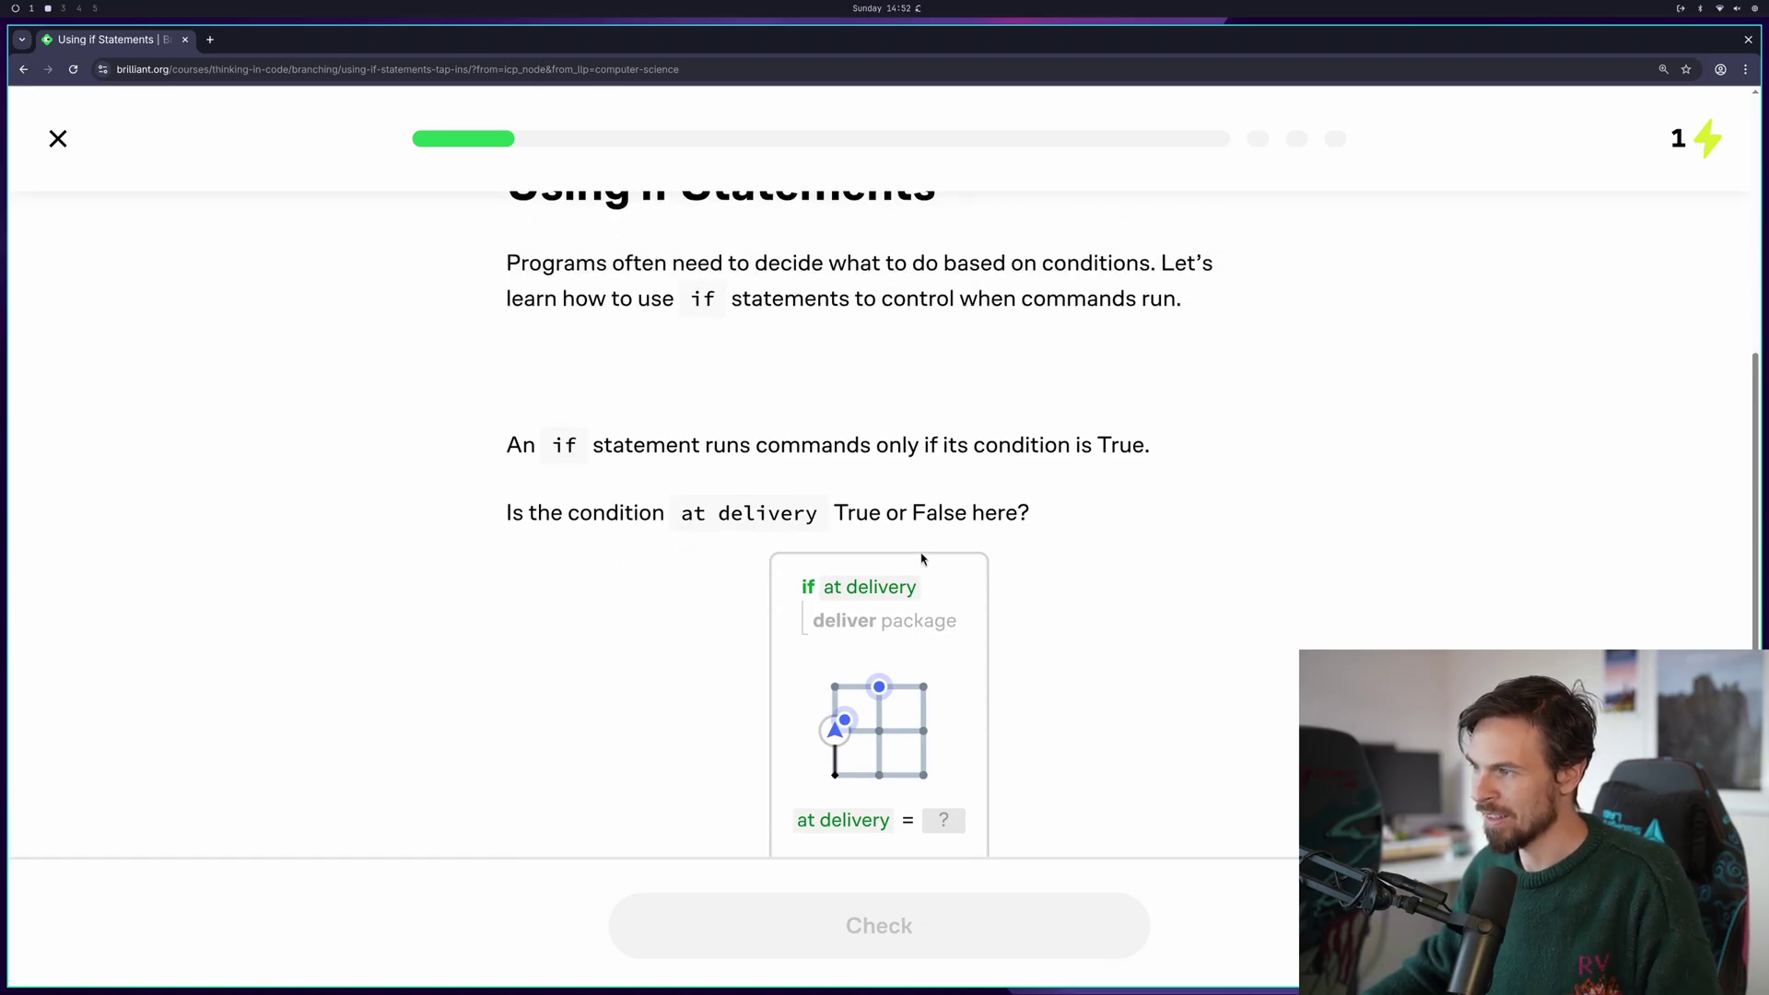
scroll(921, 558, up, 1)
scroll(922, 559, down, 1)
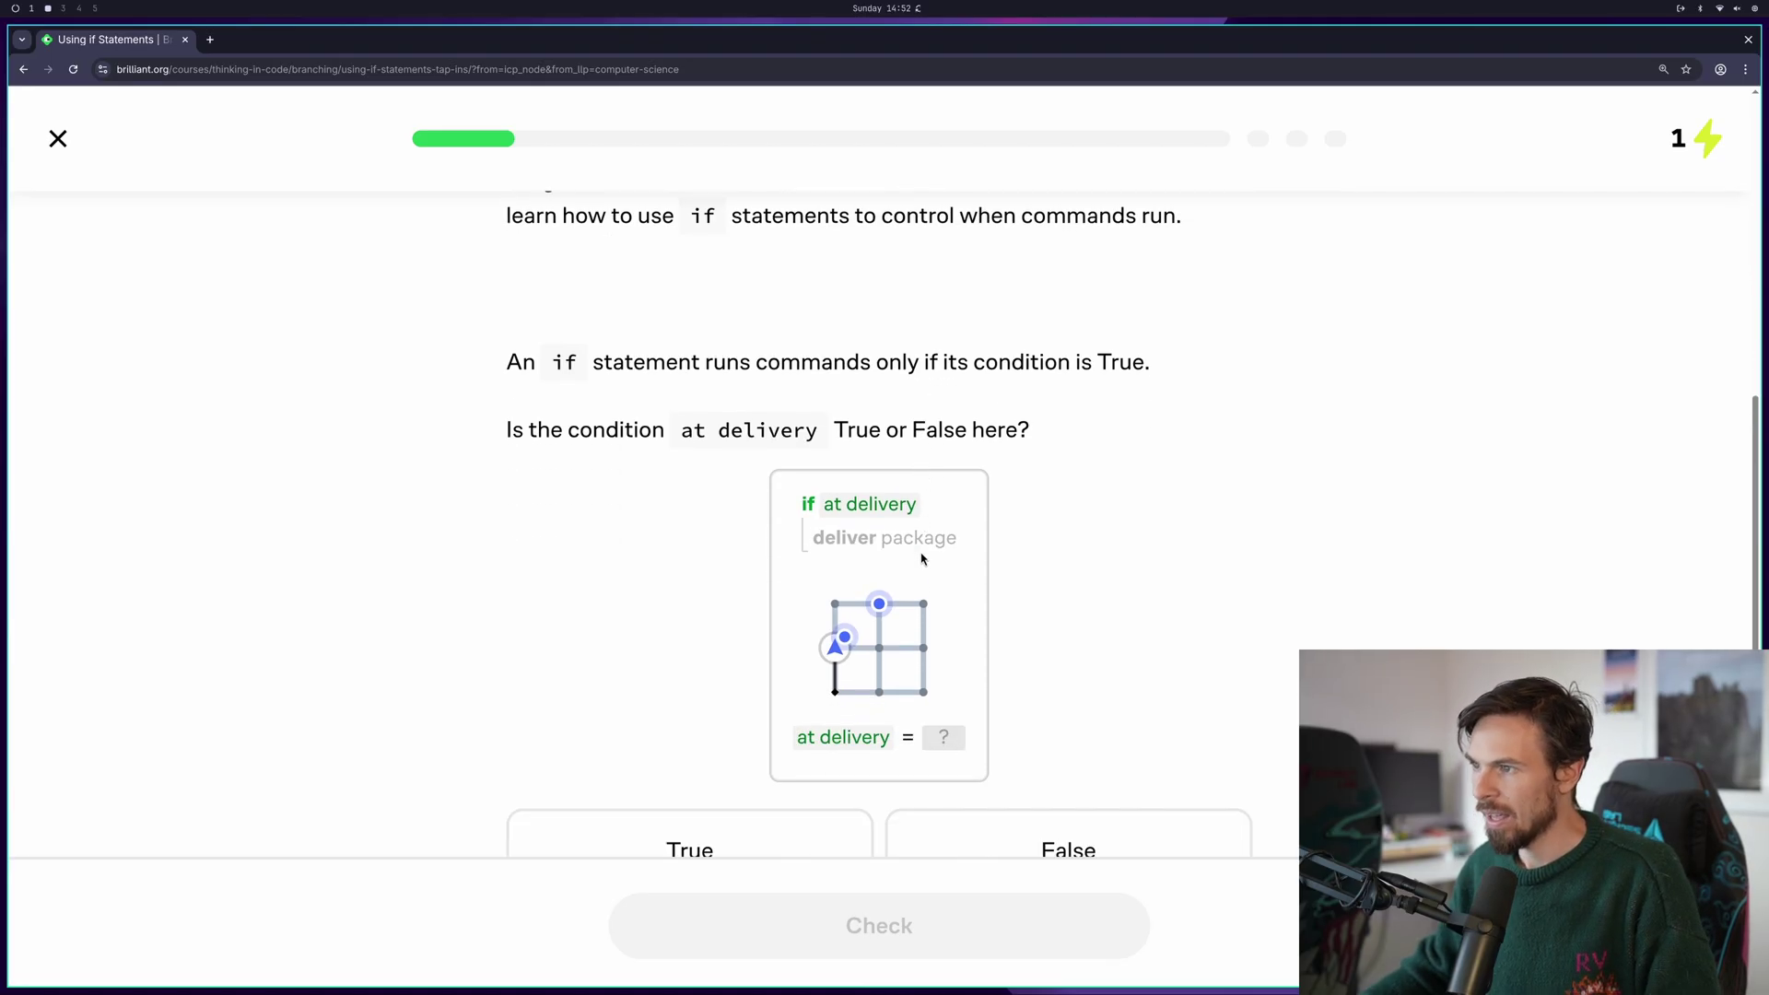
scroll(733, 415, up, 1)
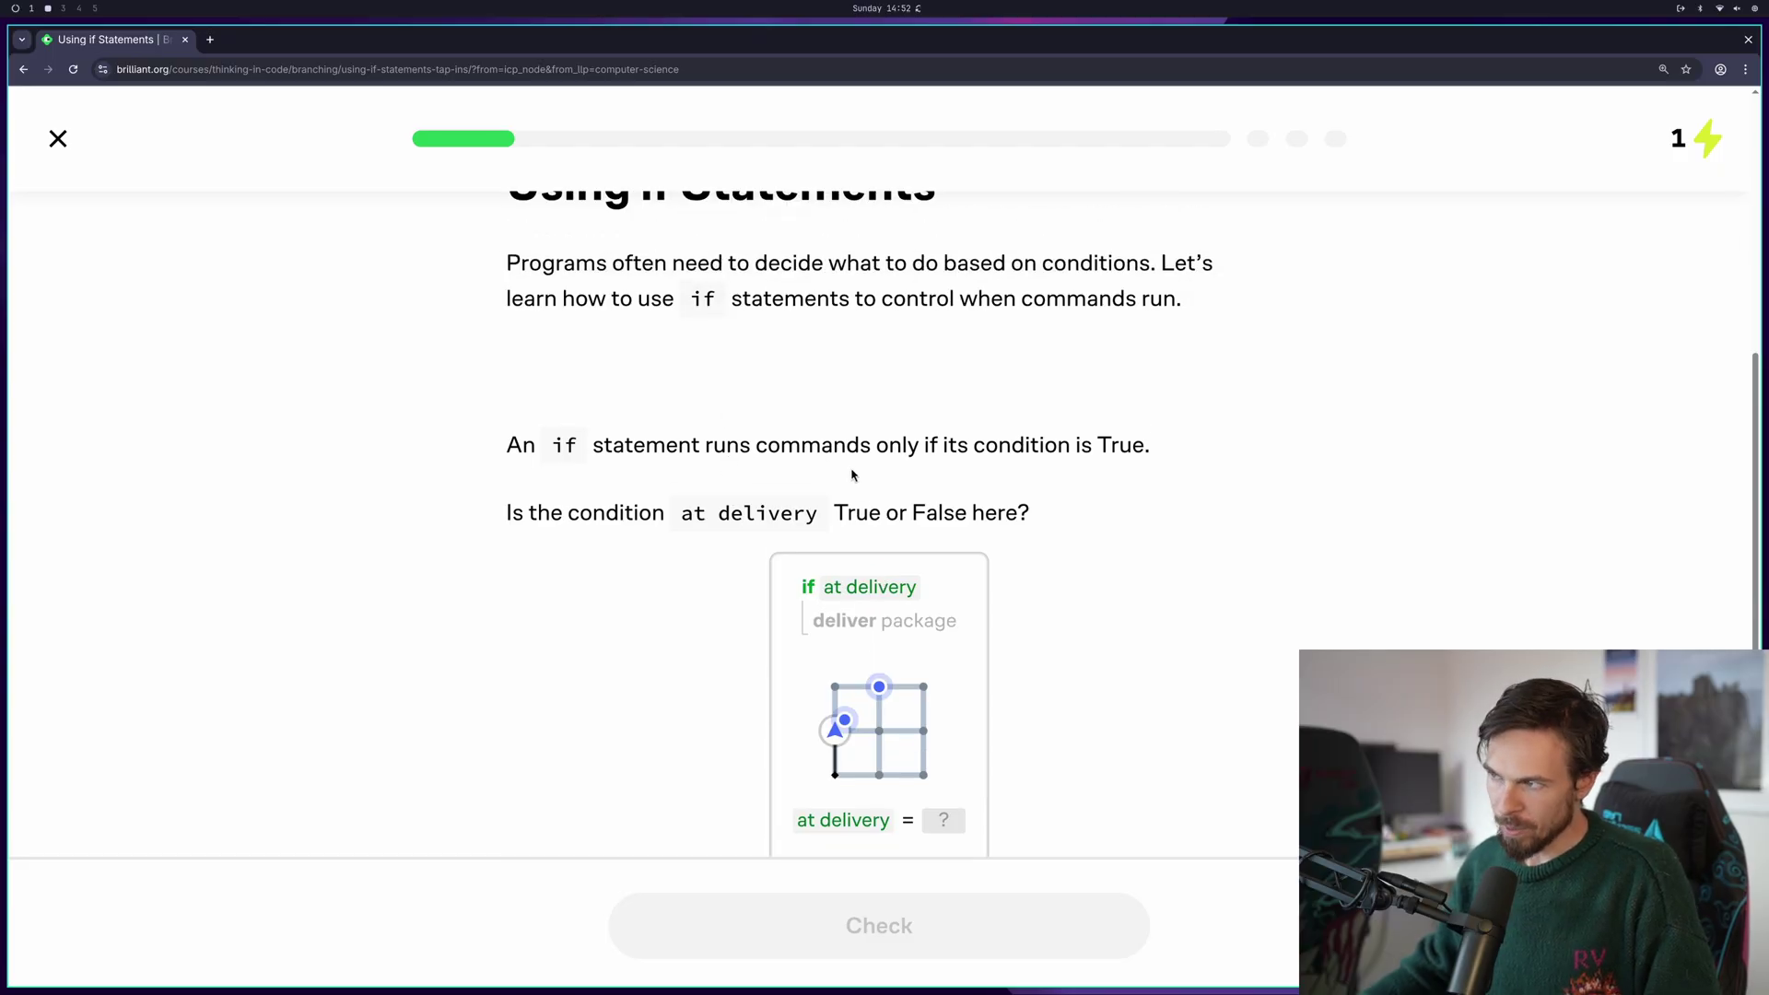
scroll(1036, 472, down, 2)
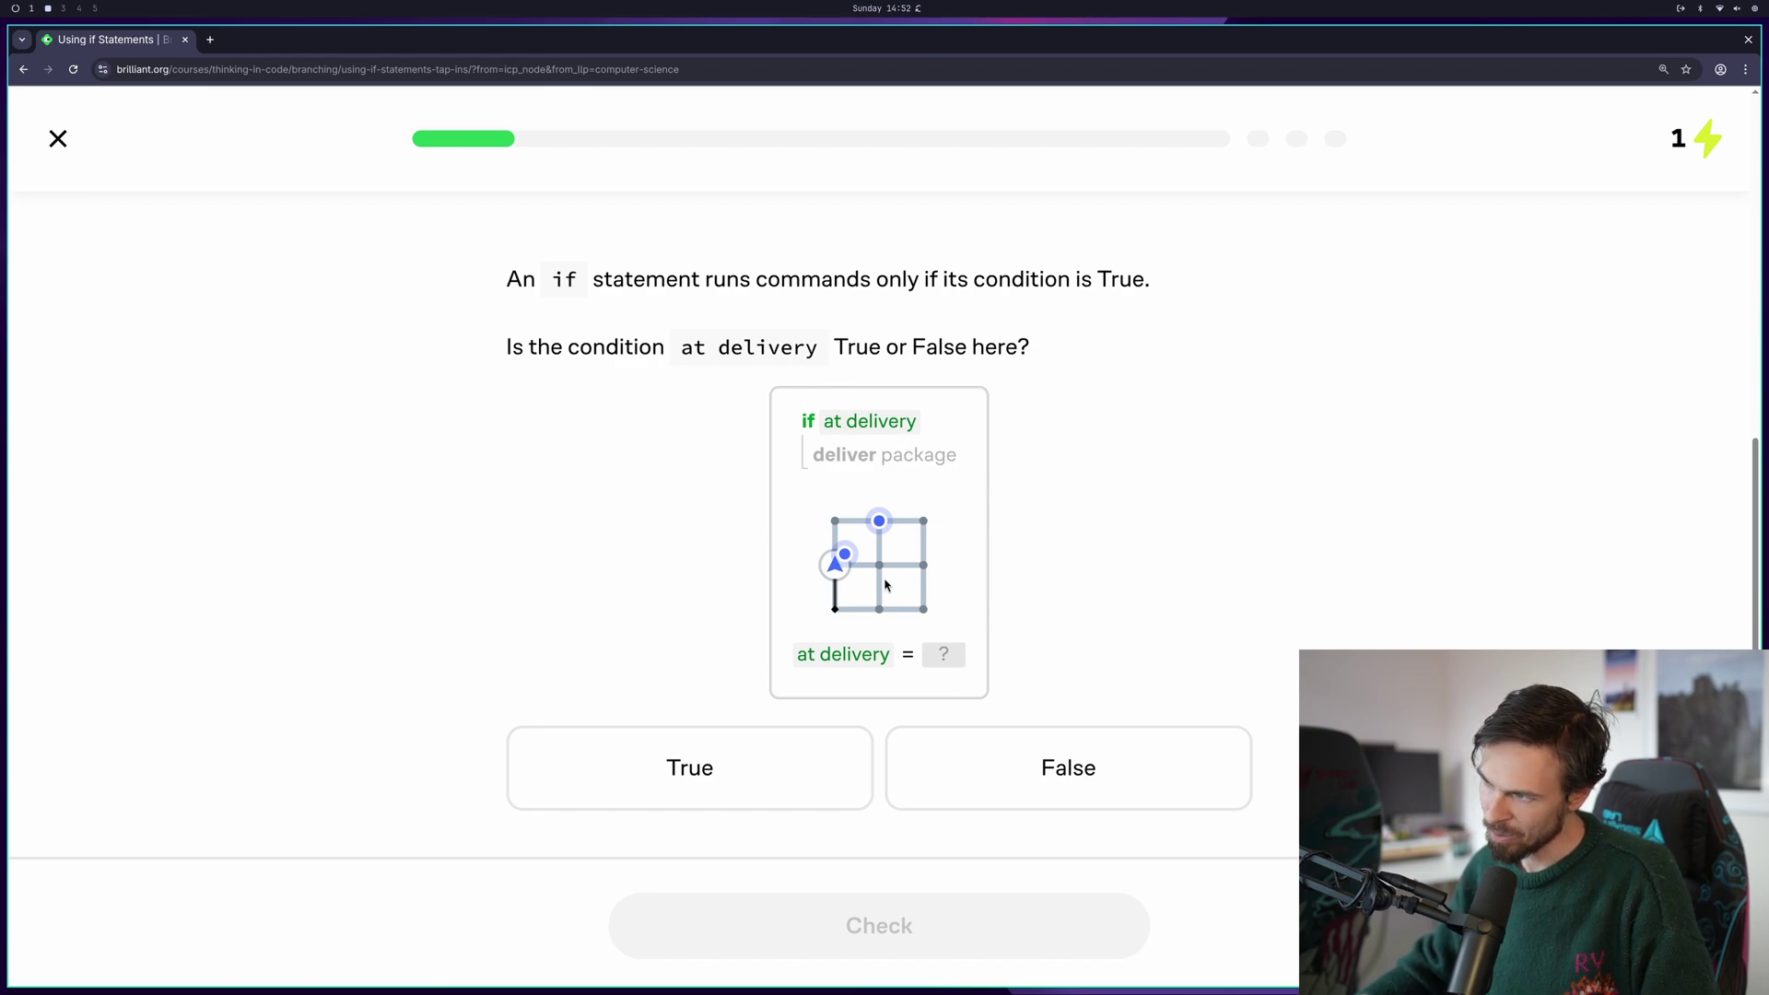
click(723, 797)
click(782, 946)
key(Return)
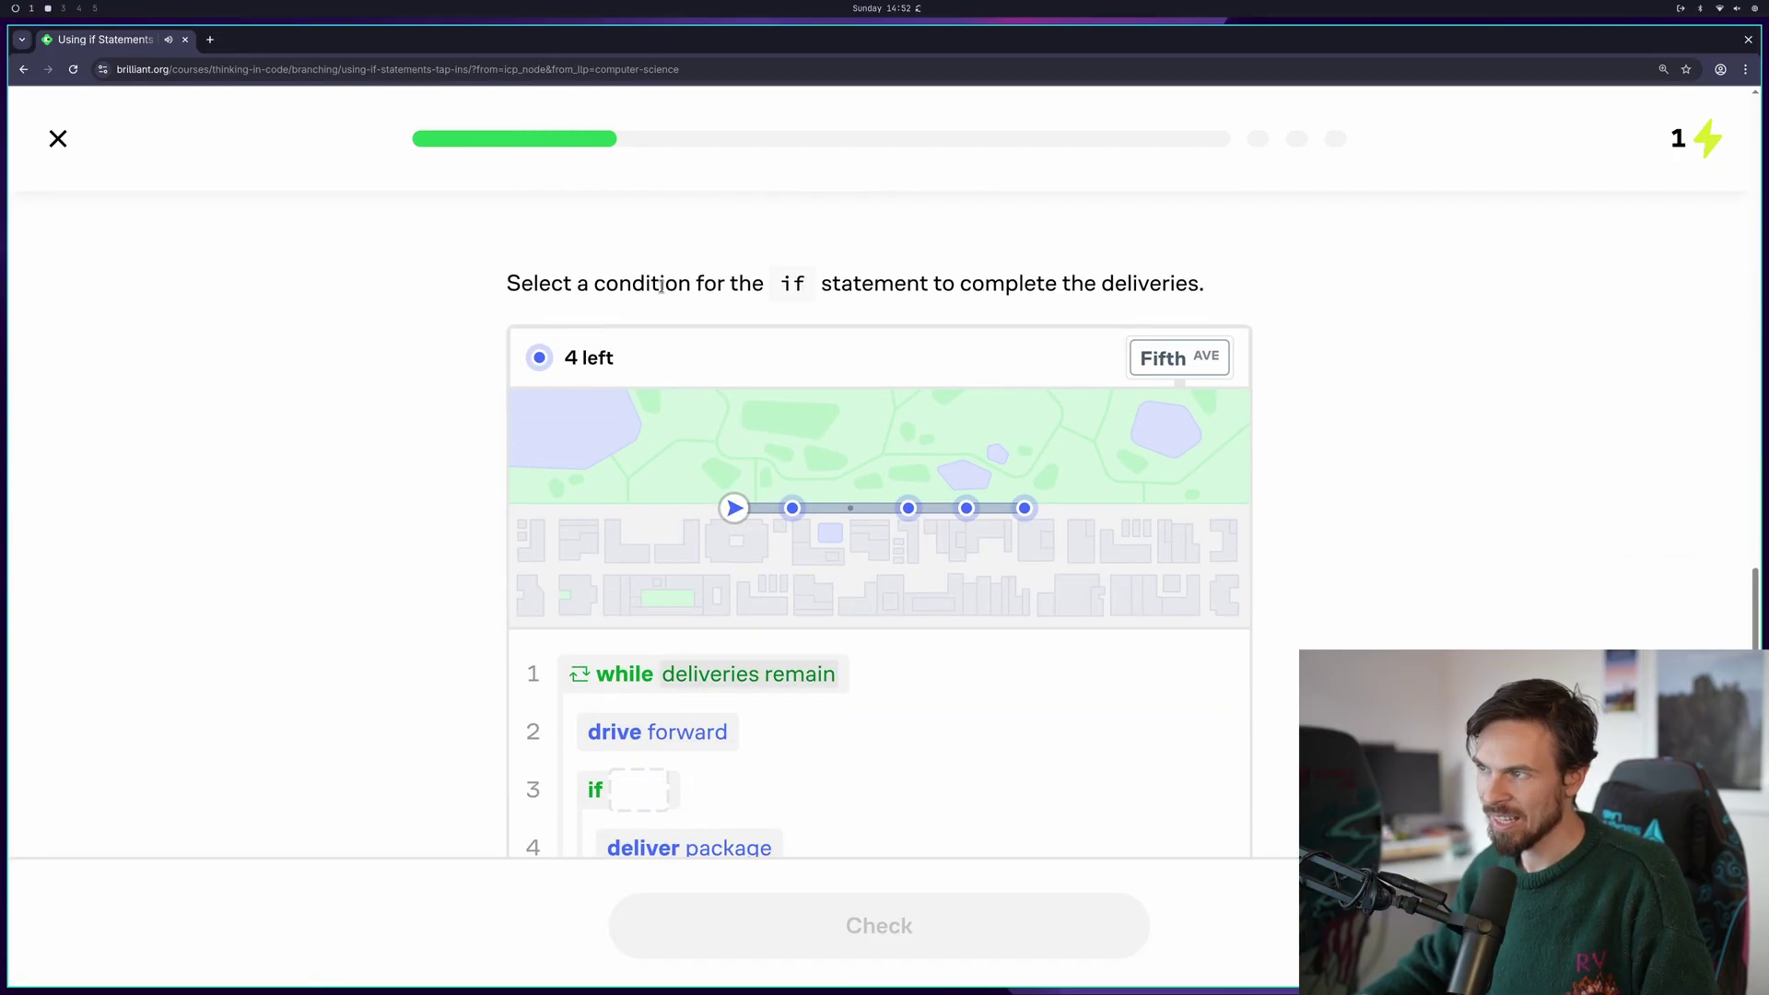
Put 'at delivery' in line 3's if slot, check it, and view the Why? explanation
scroll(1013, 288, down, 3)
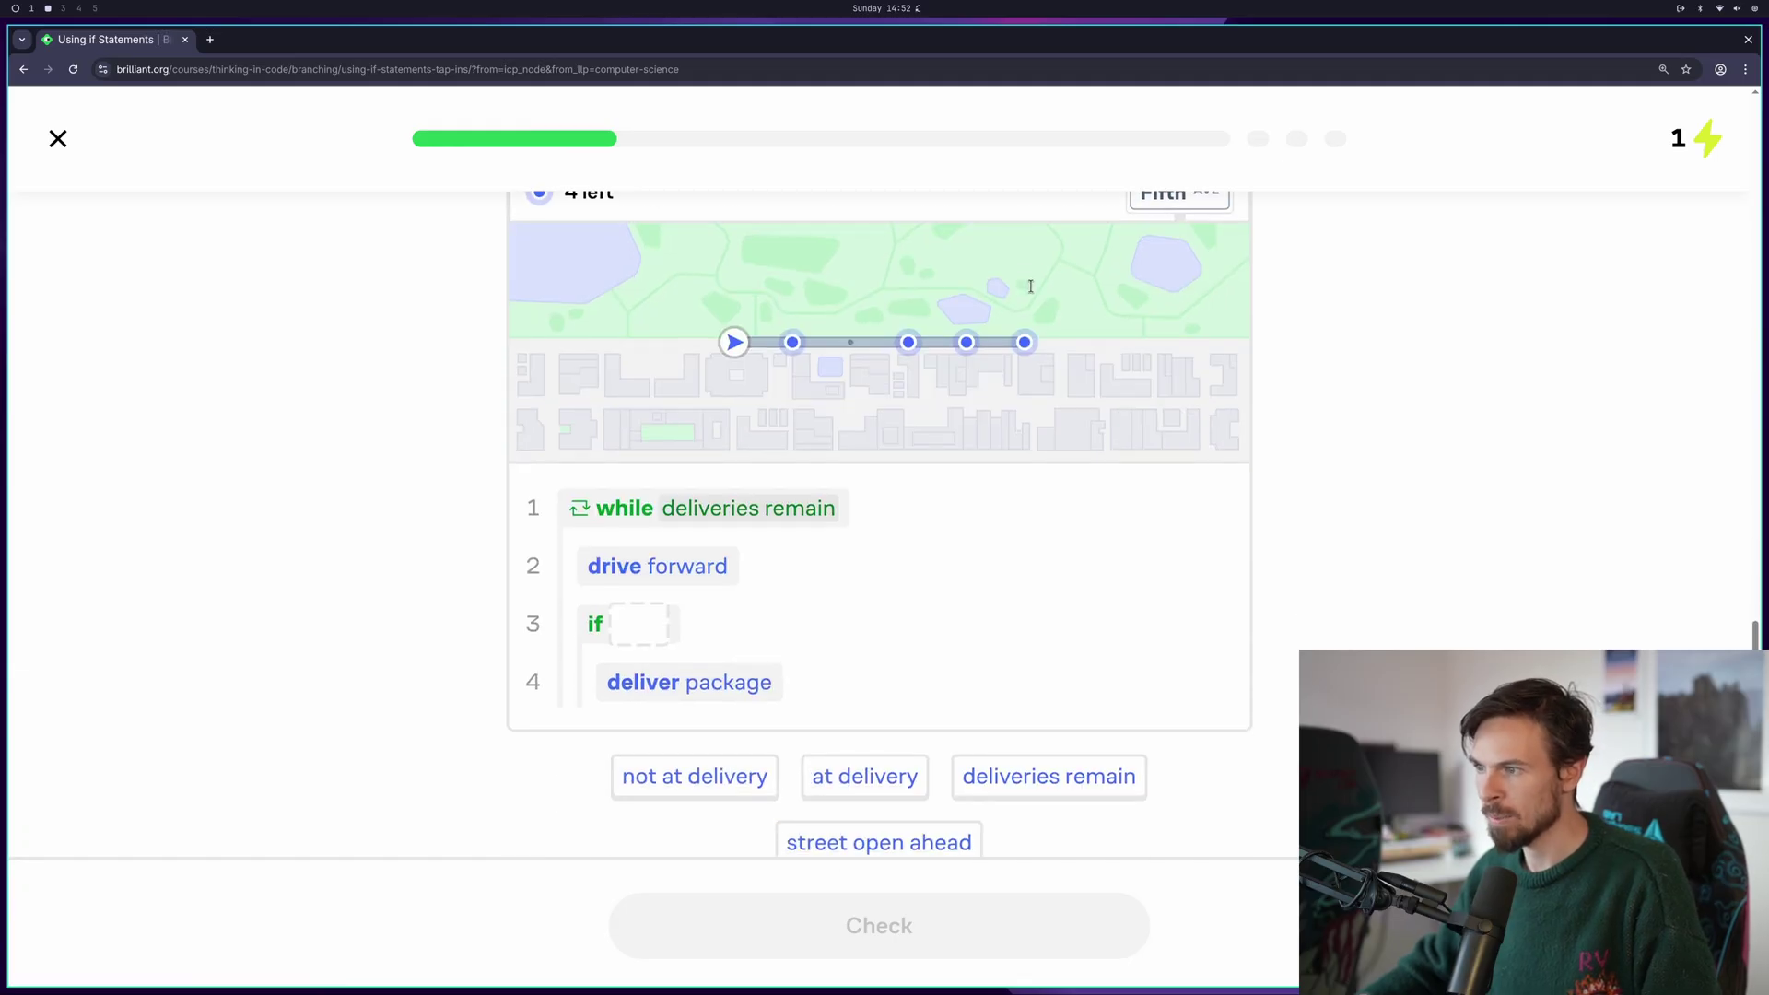
scroll(1013, 322, up, 2)
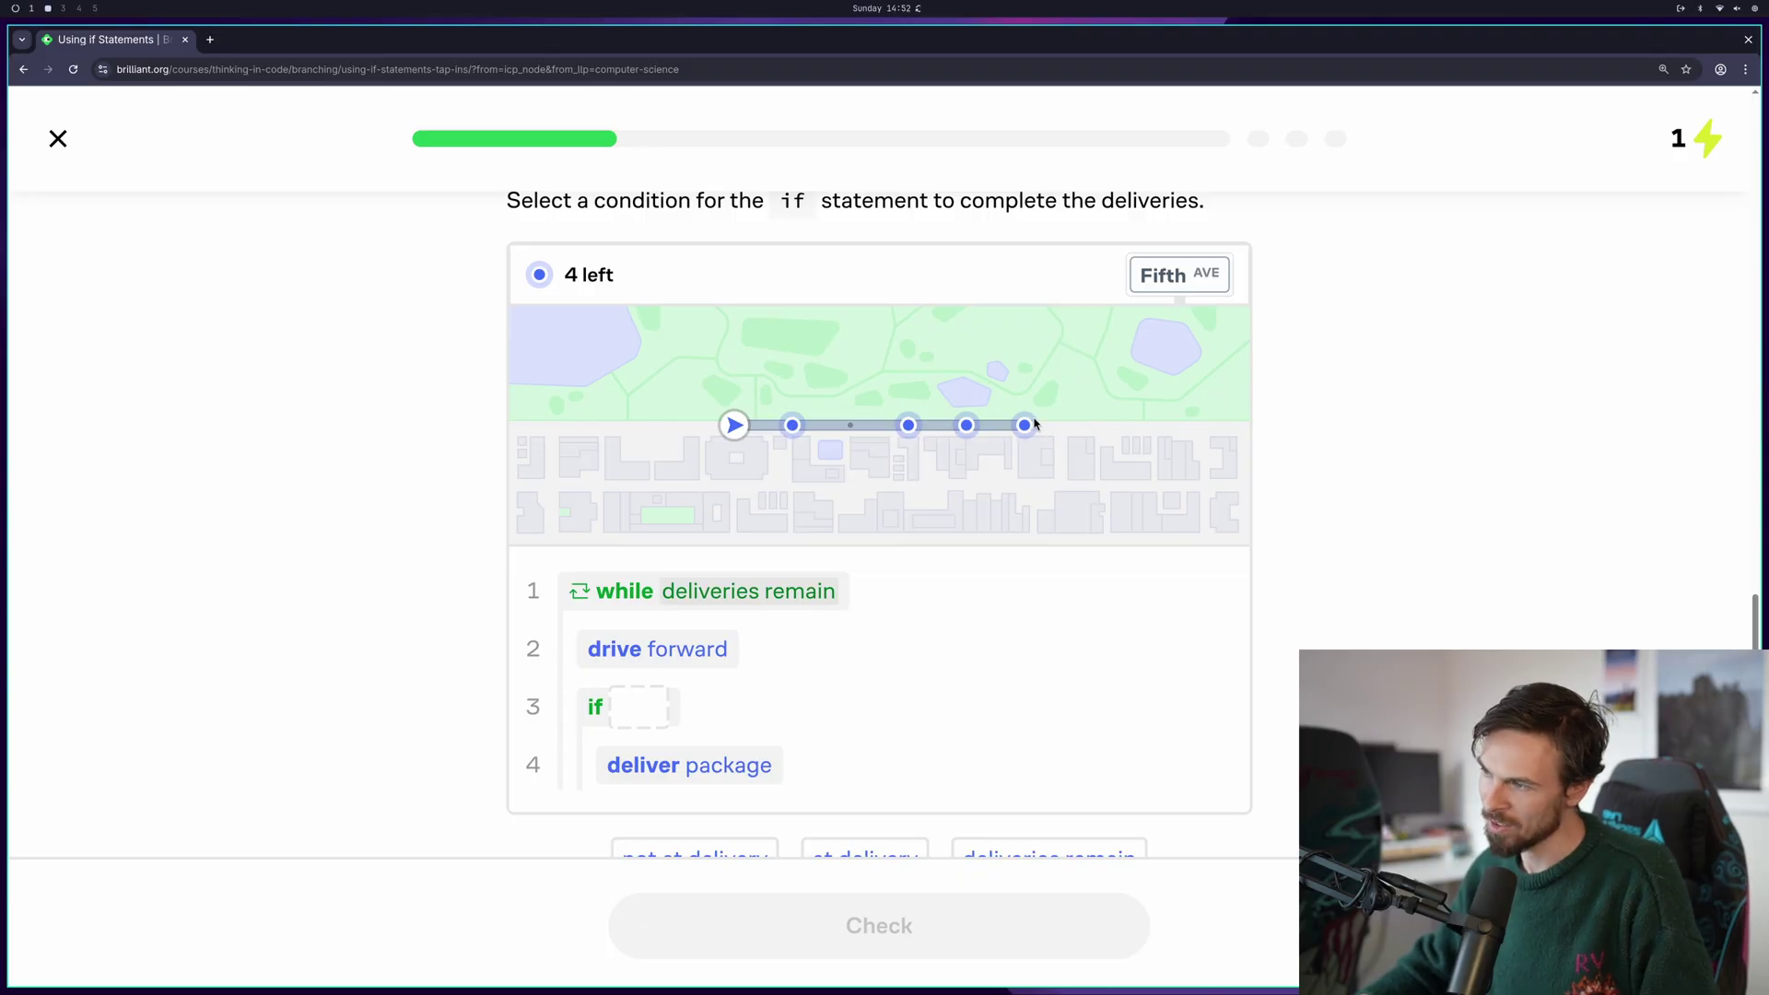
scroll(723, 643, down, 3)
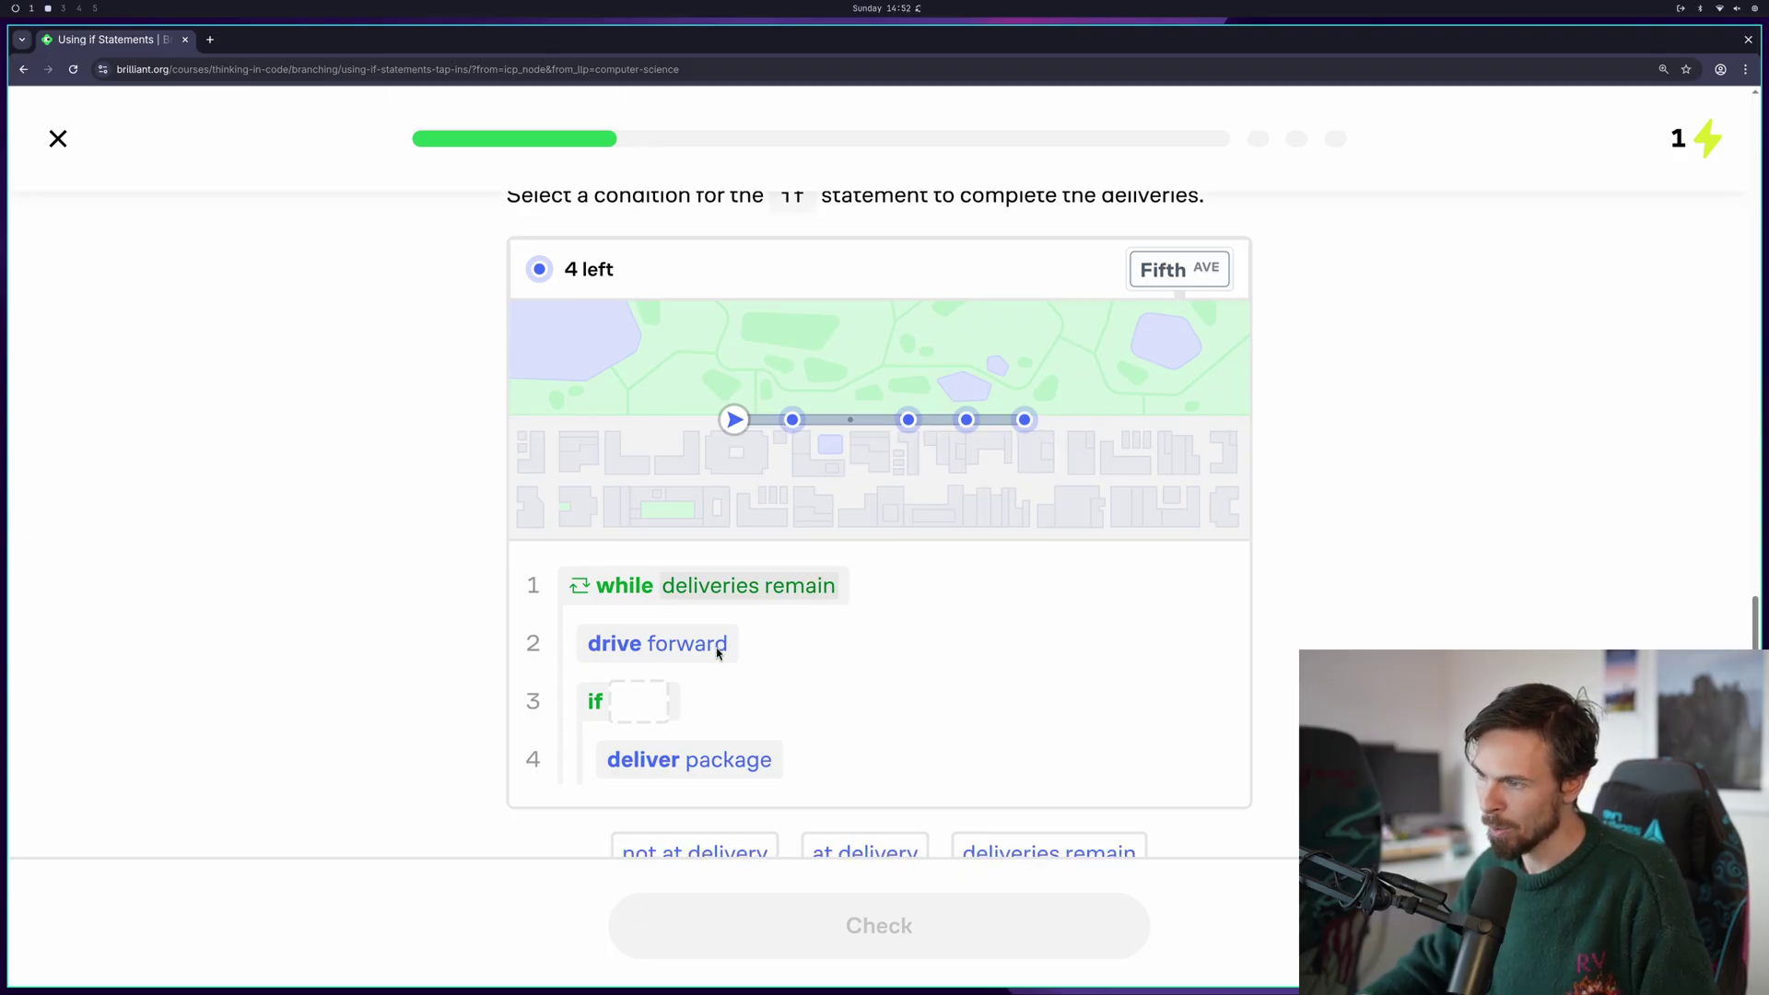
scroll(649, 547, up, 1)
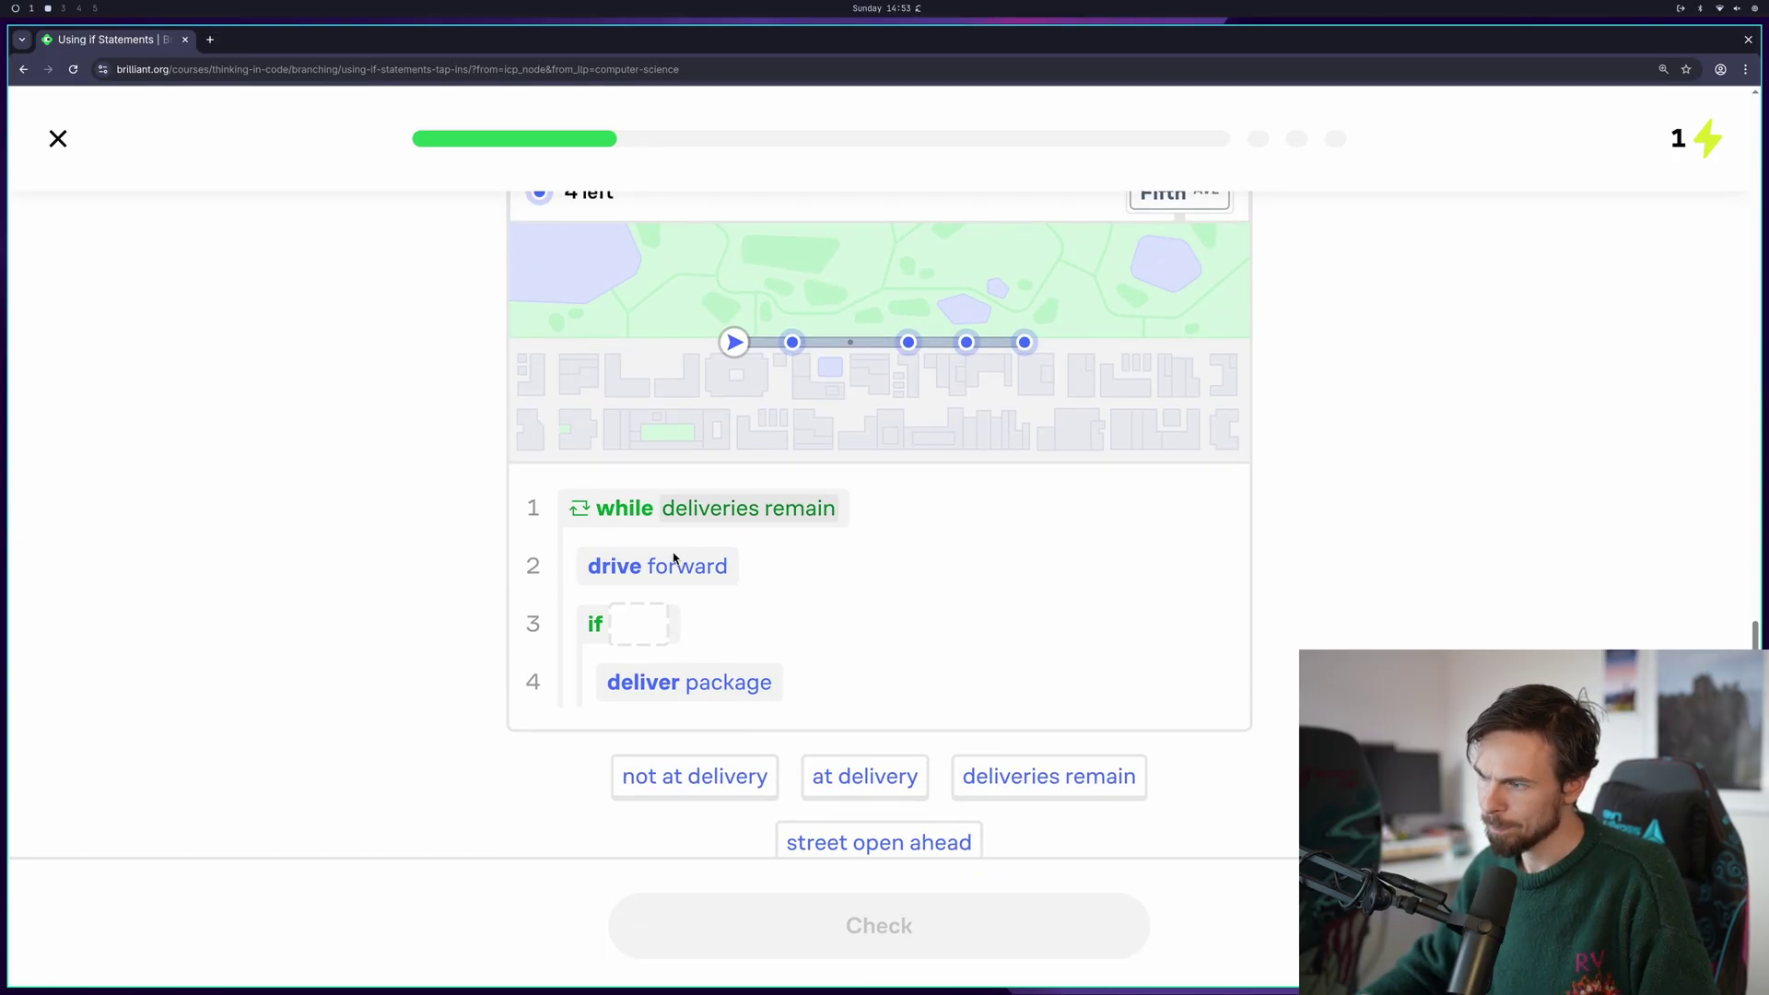
drag(862, 777, 843, 737)
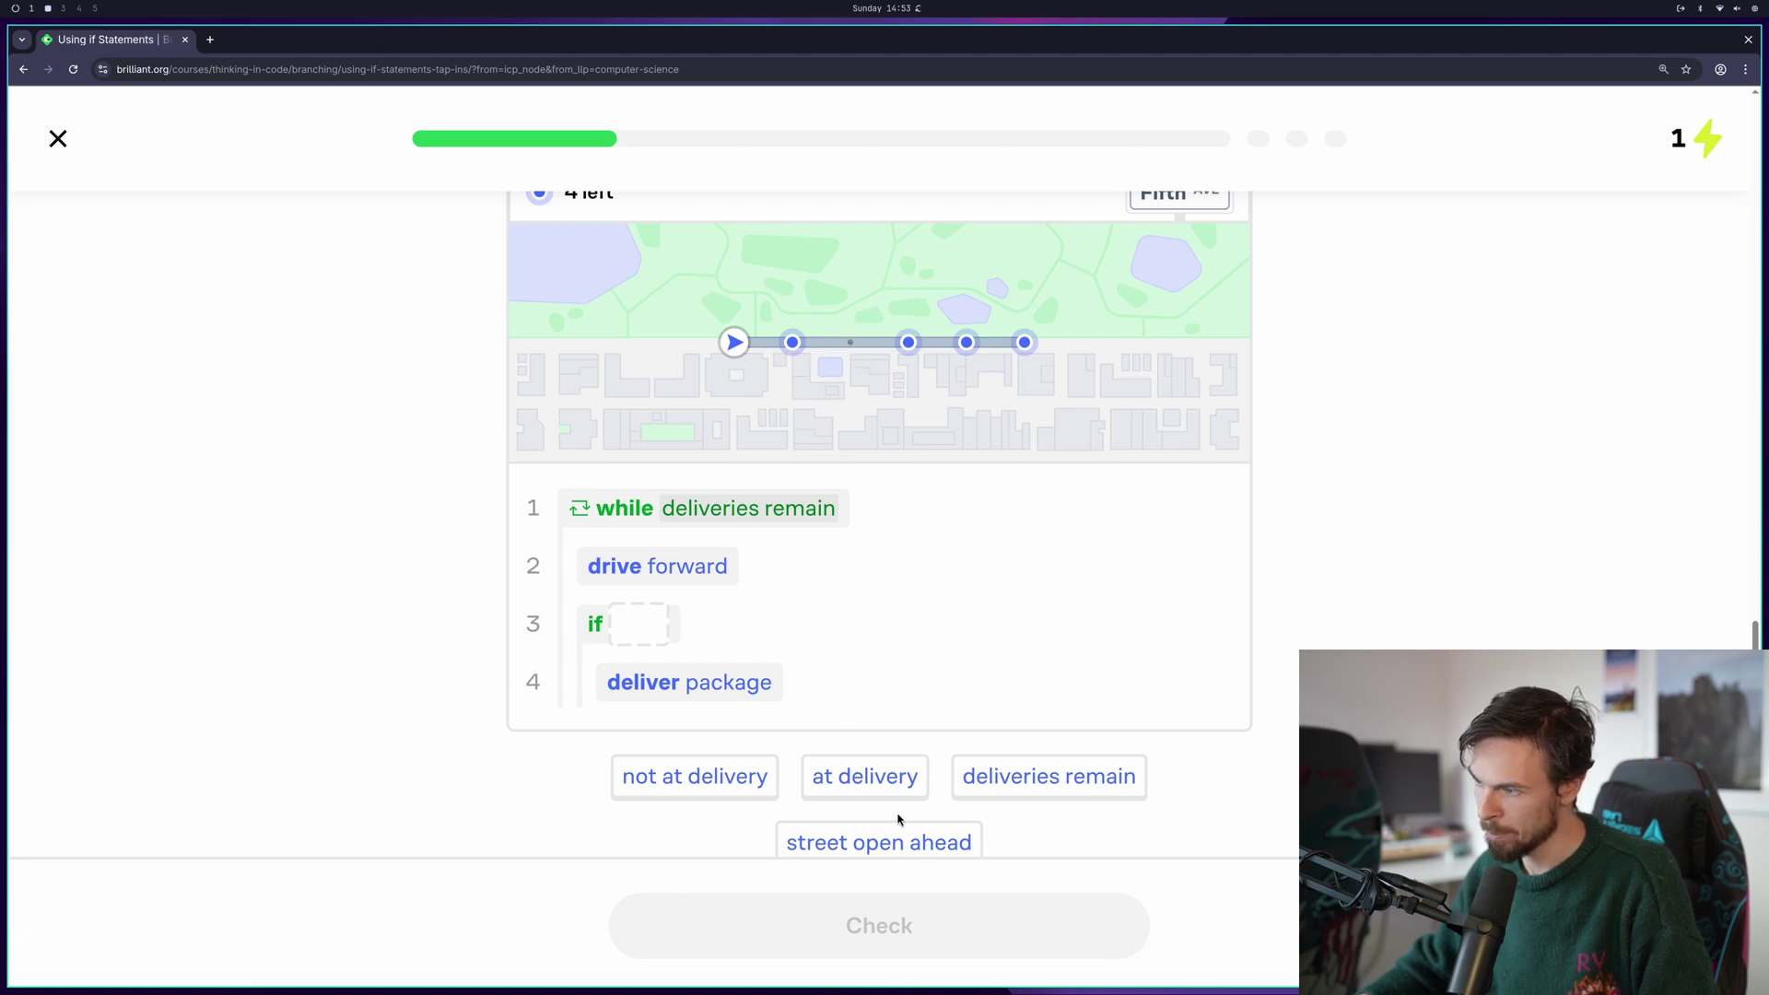
drag(865, 777, 700, 663)
click(958, 925)
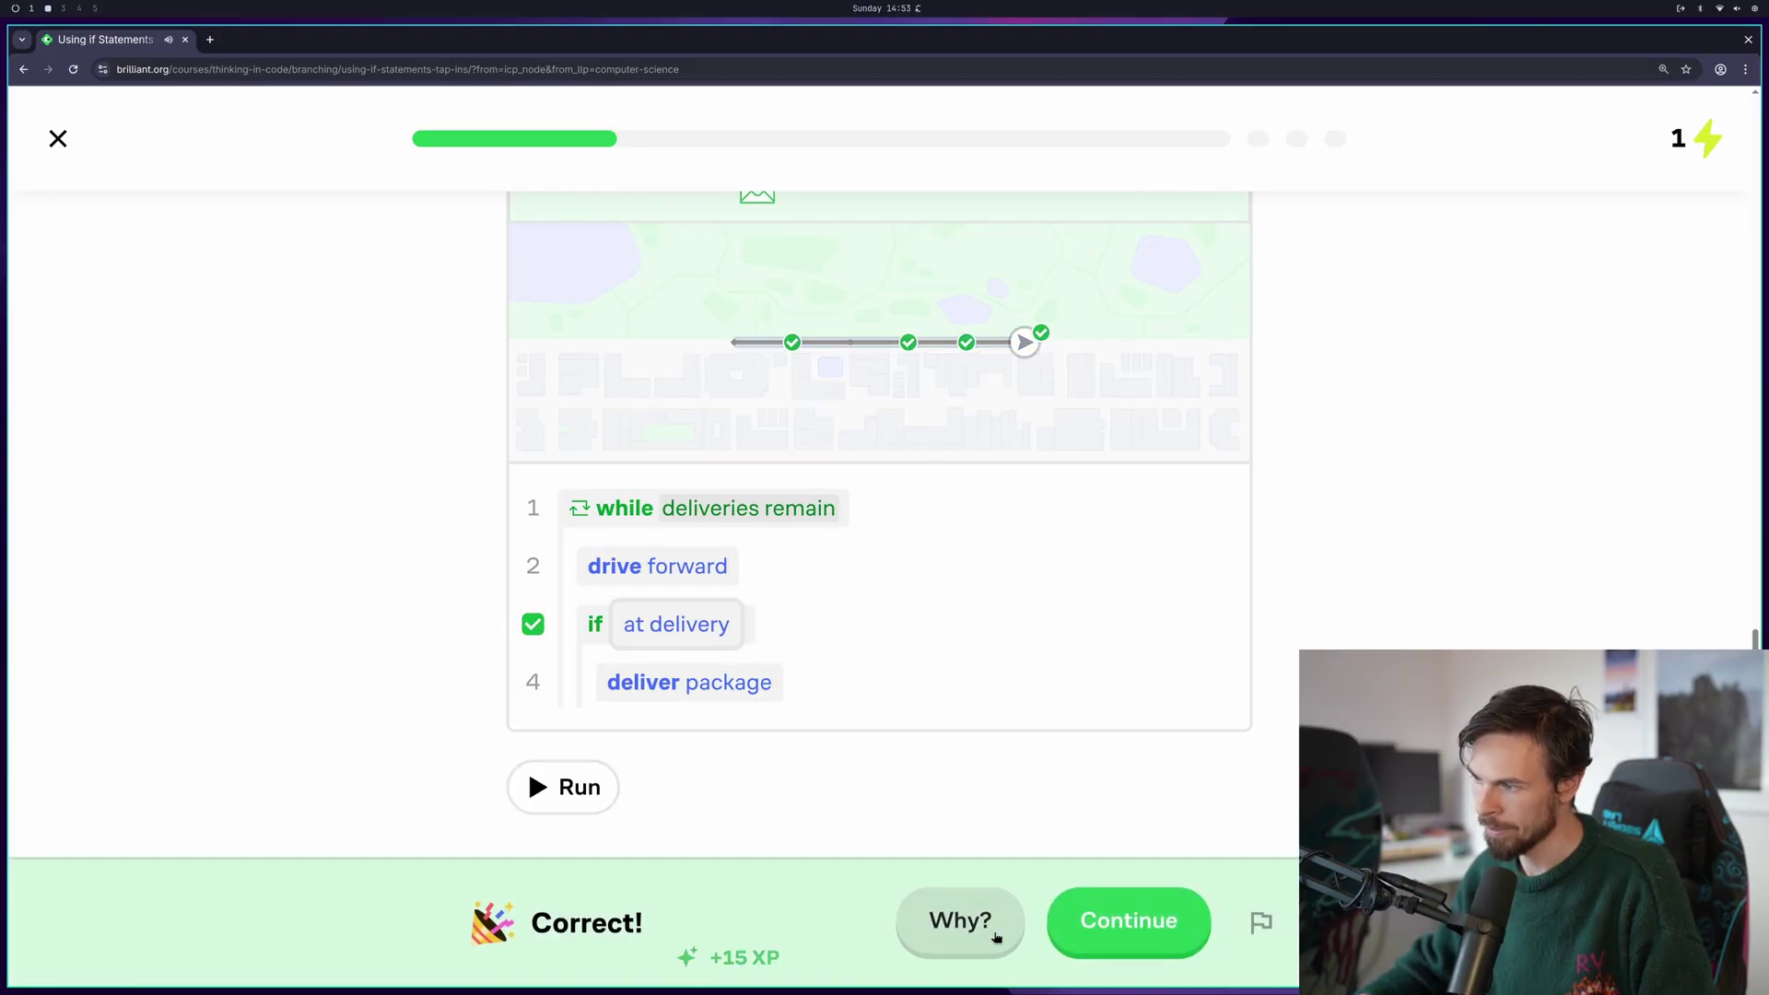
click(995, 937)
Continue to the 15-delivery puzzle and place drive forward then turn right in the loop
click(1019, 951)
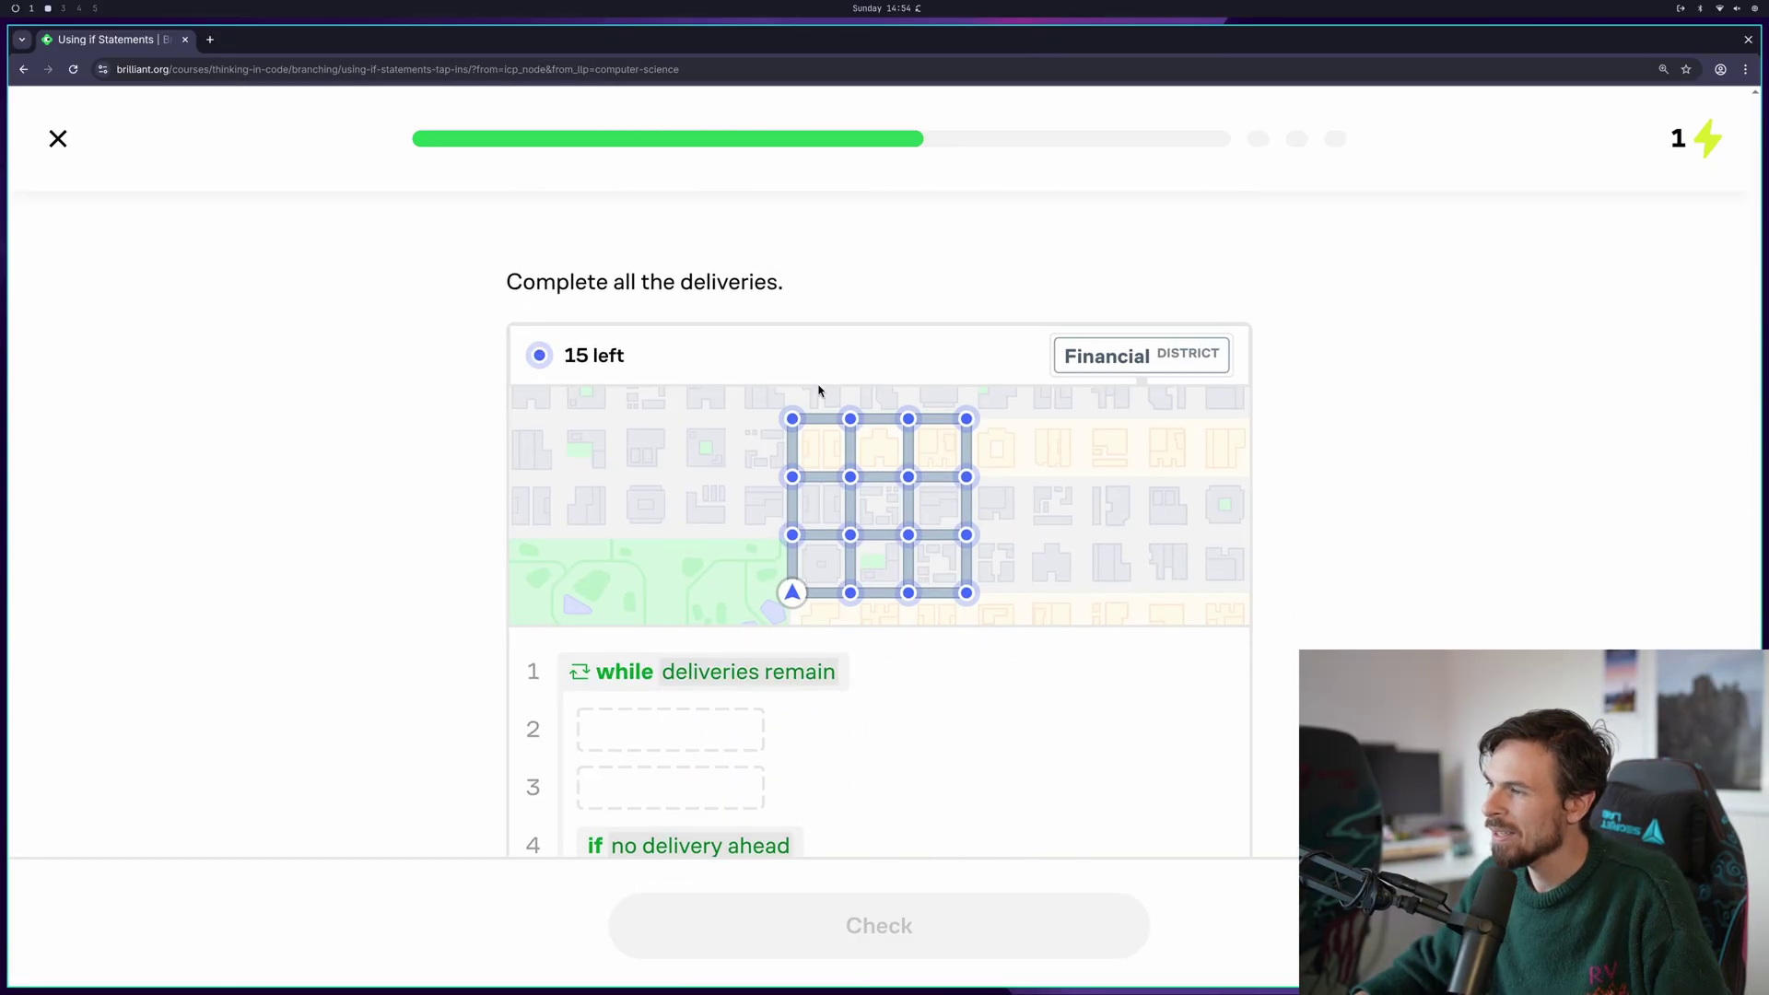
scroll(818, 391, down, 2)
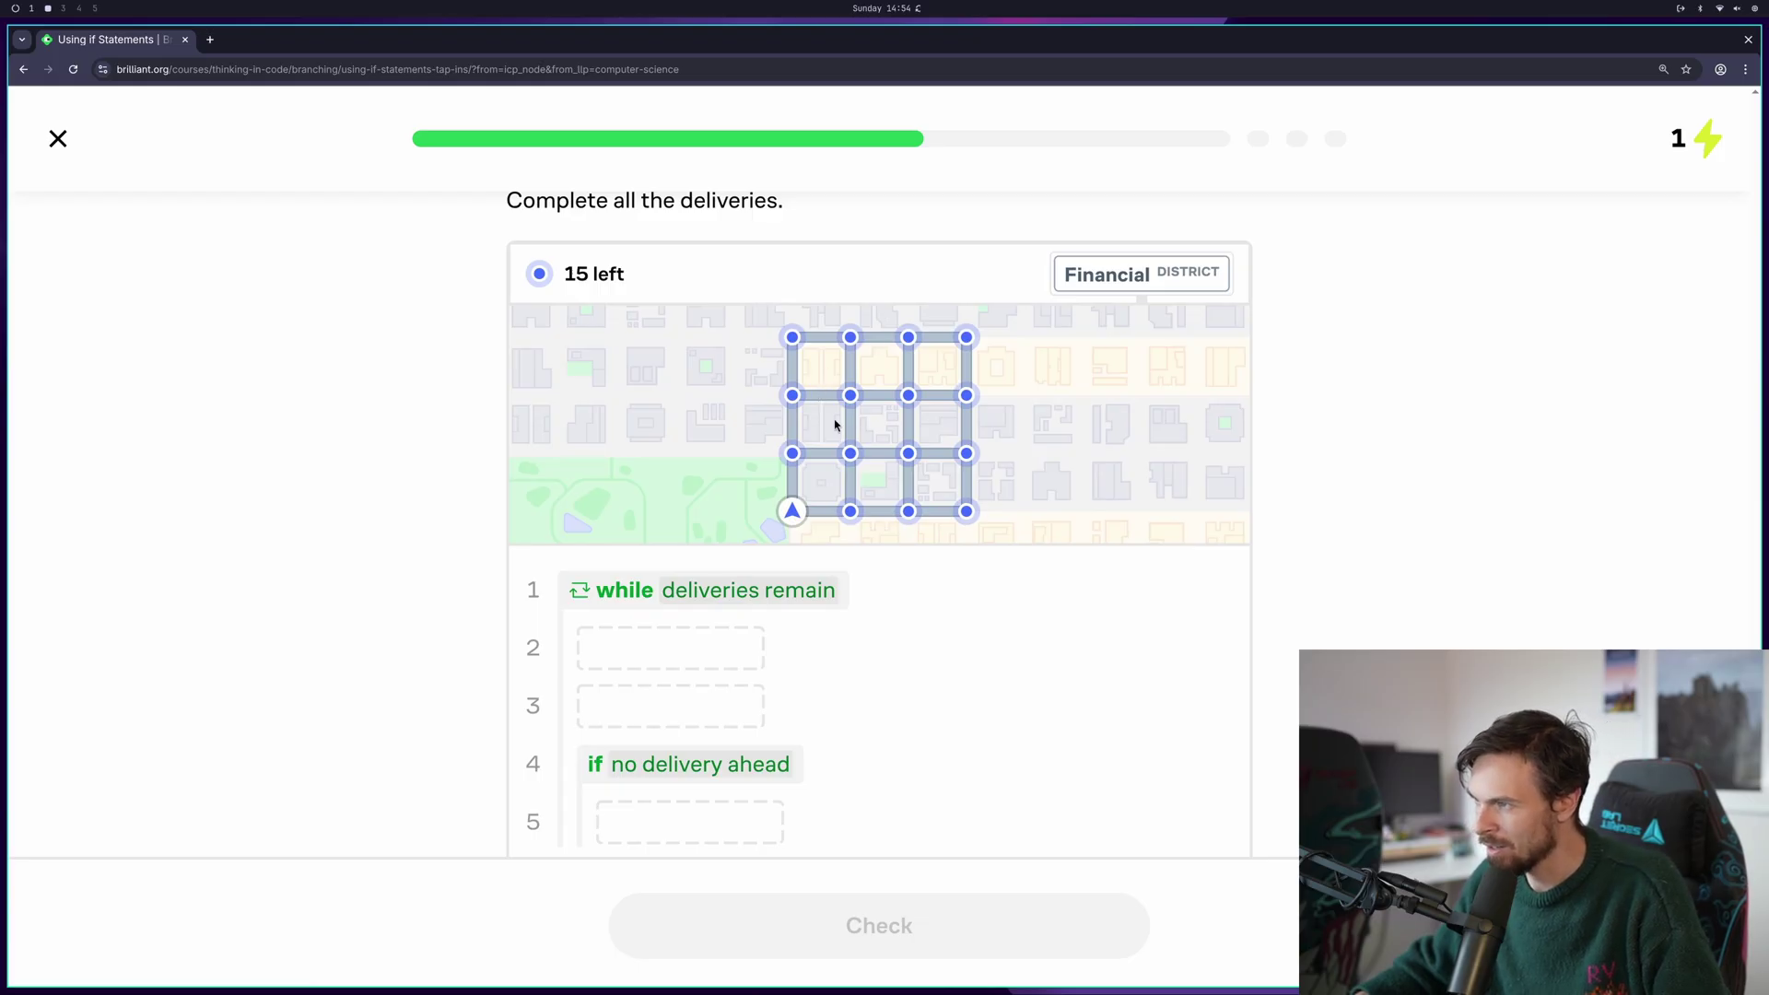
scroll(833, 424, down, 2)
scroll(833, 423, up, 2)
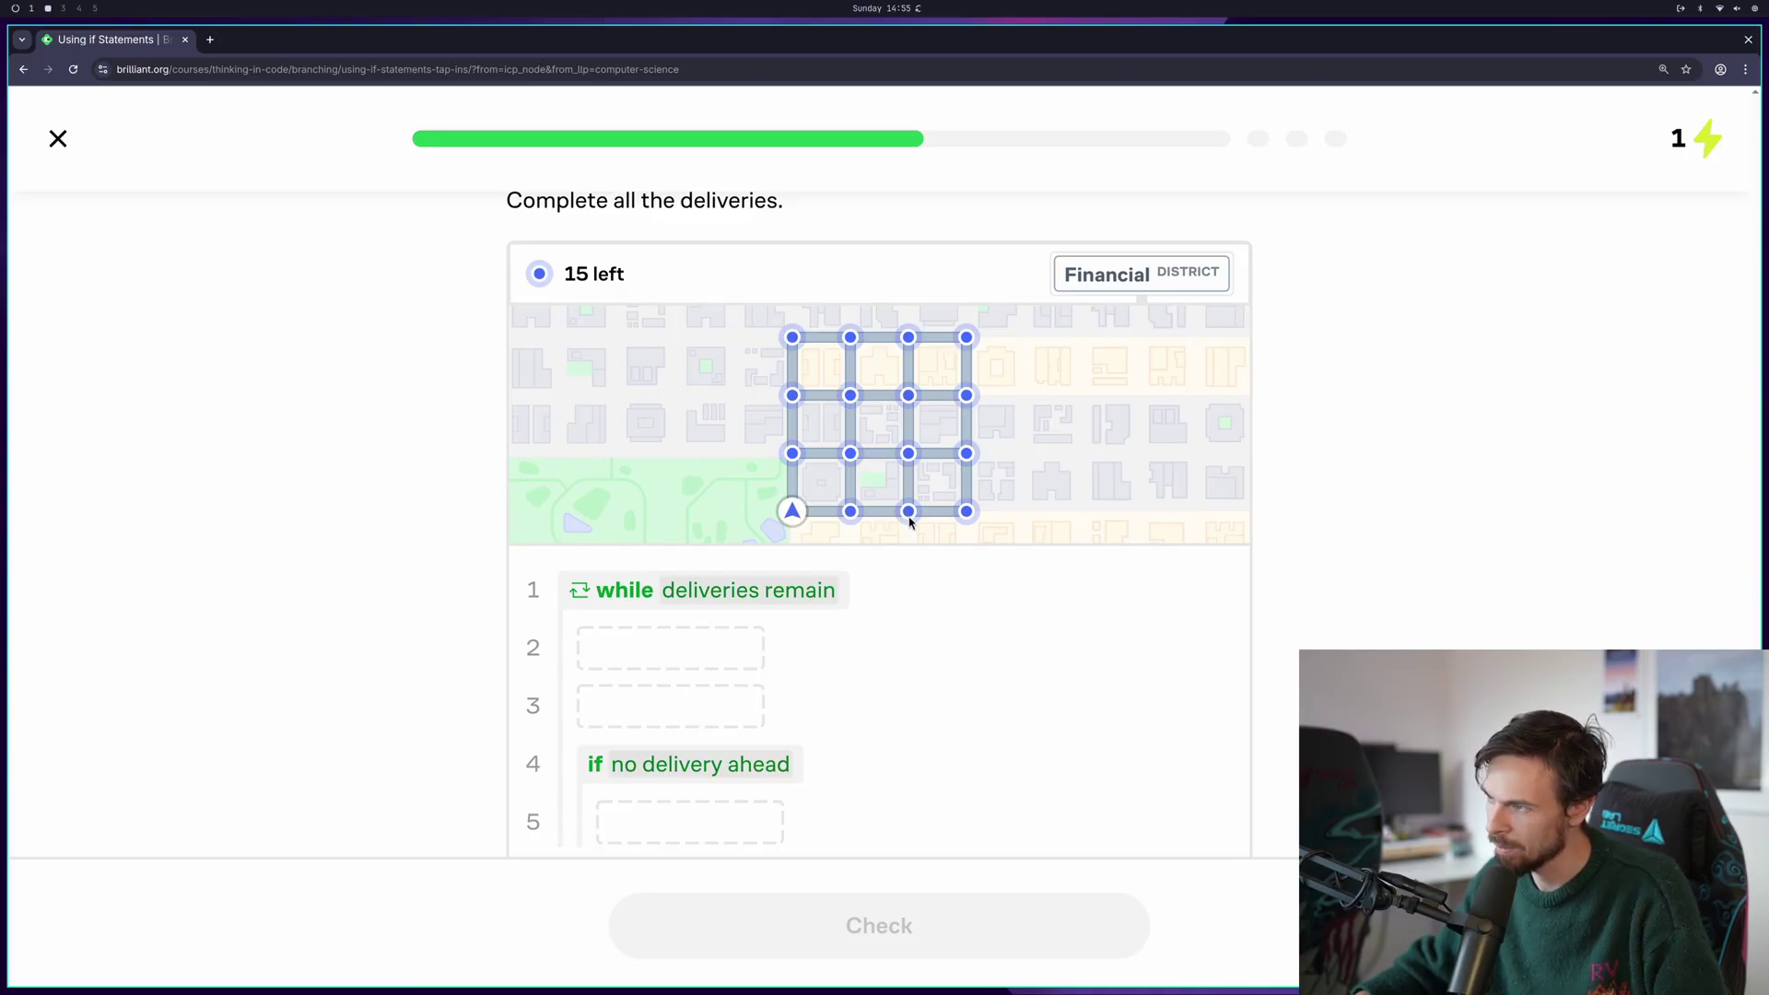
scroll(948, 547, down, 3)
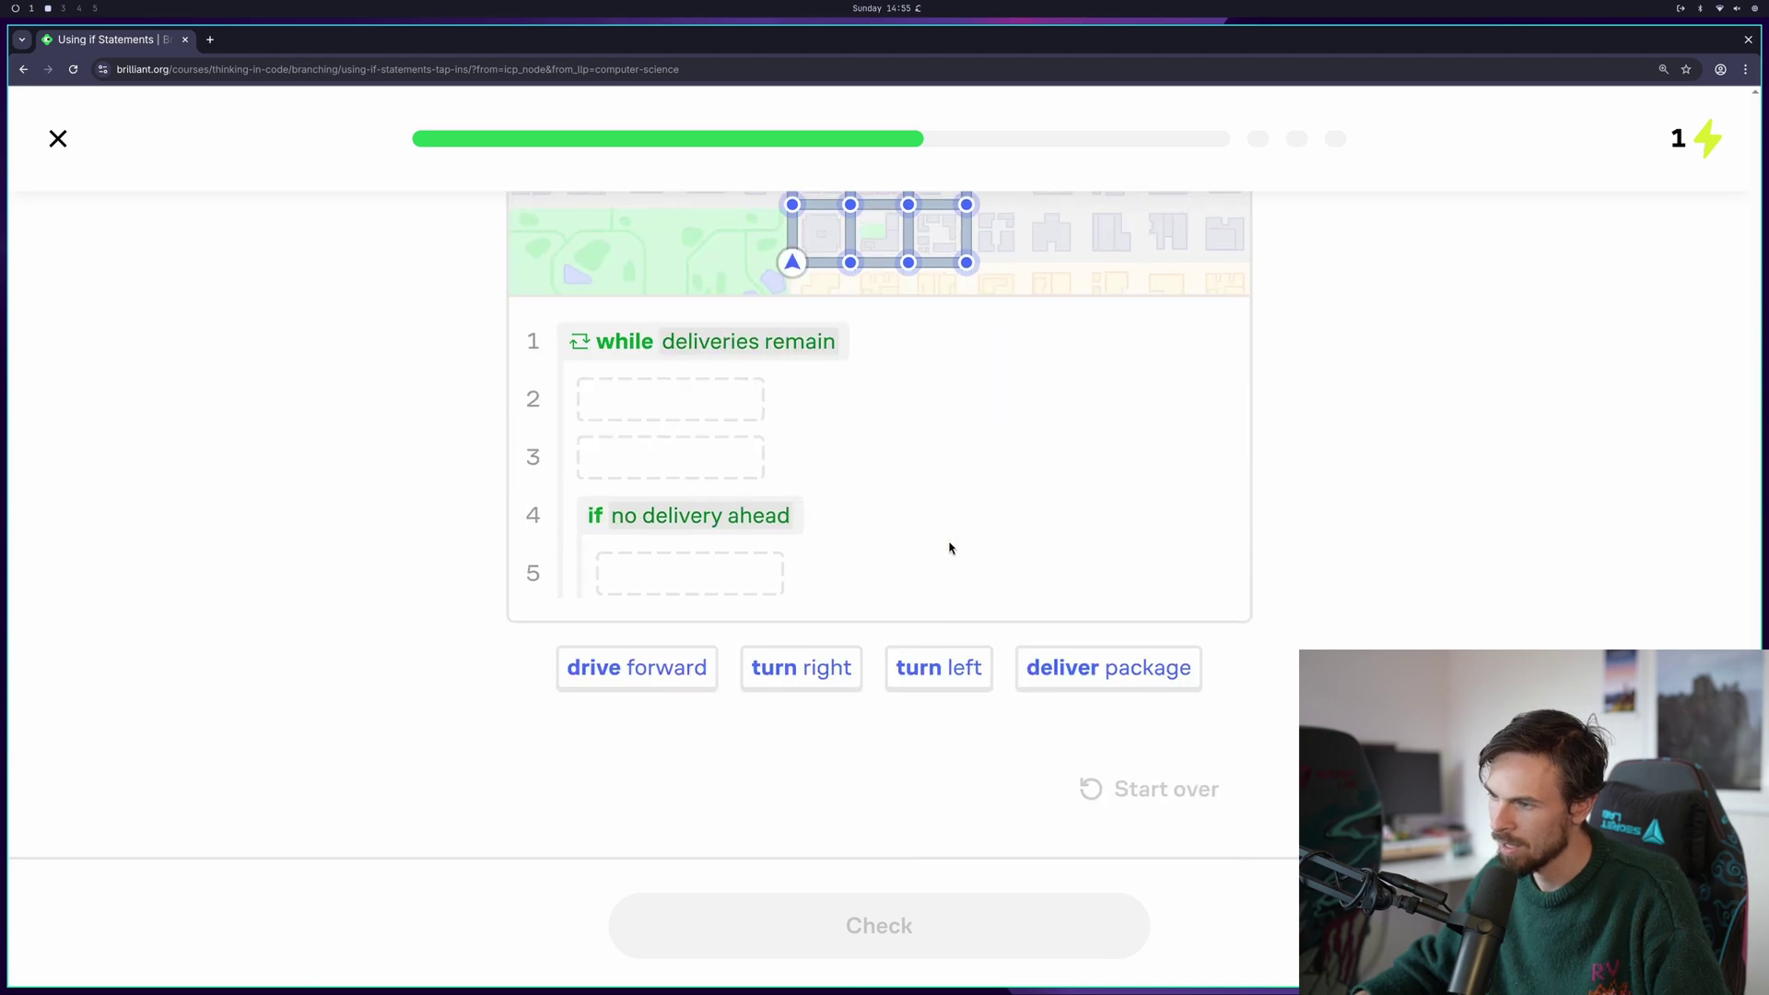
scroll(948, 548, up, 2)
scroll(947, 548, down, 1)
scroll(948, 547, down, 2)
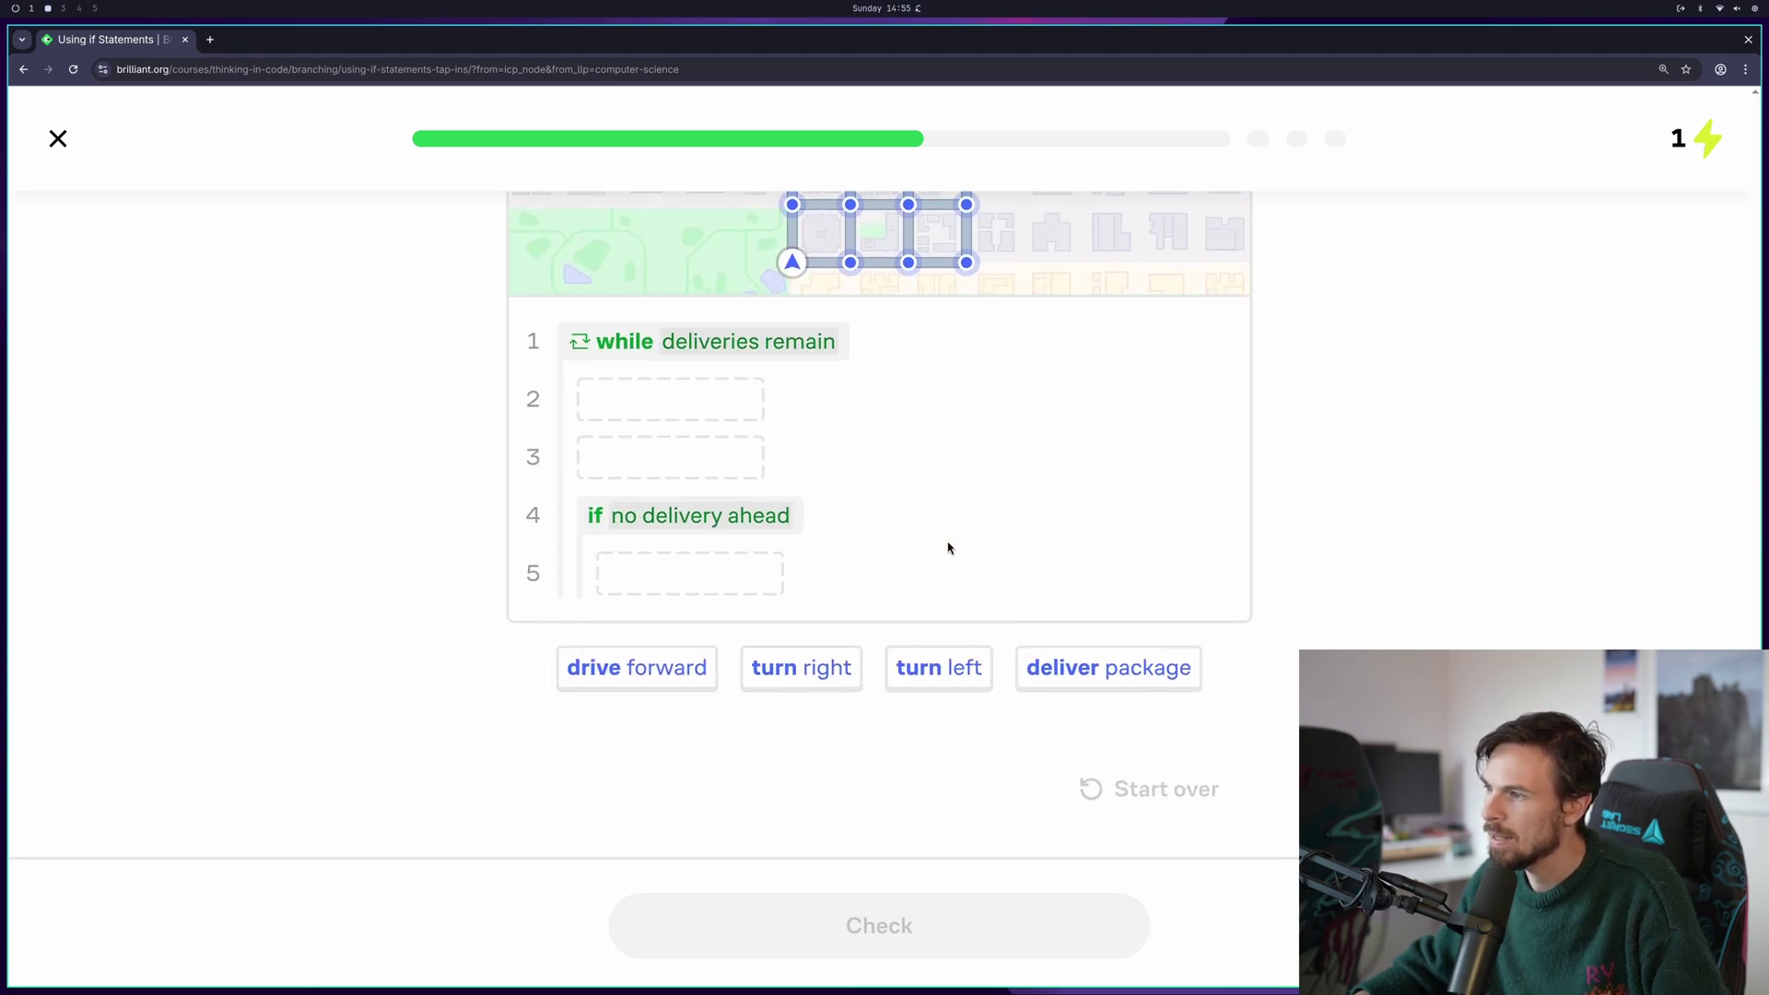
drag(652, 667, 745, 404)
scroll(745, 403, up, 5)
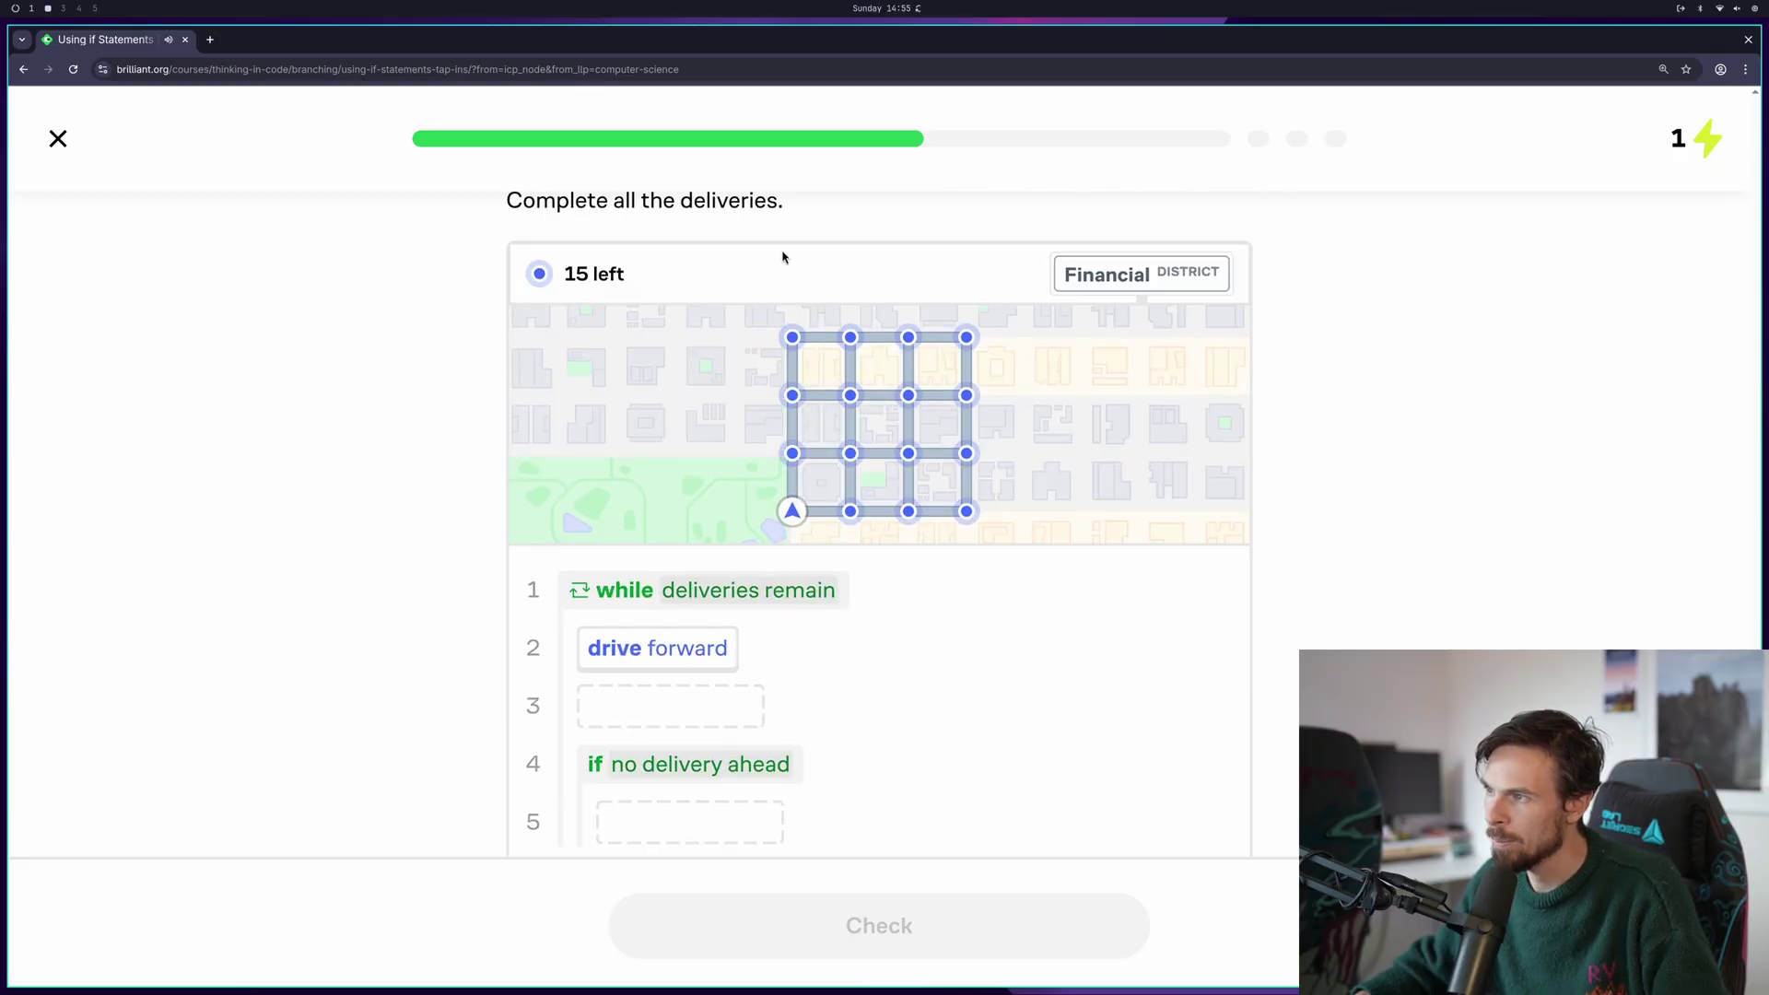
scroll(791, 482, down, 3)
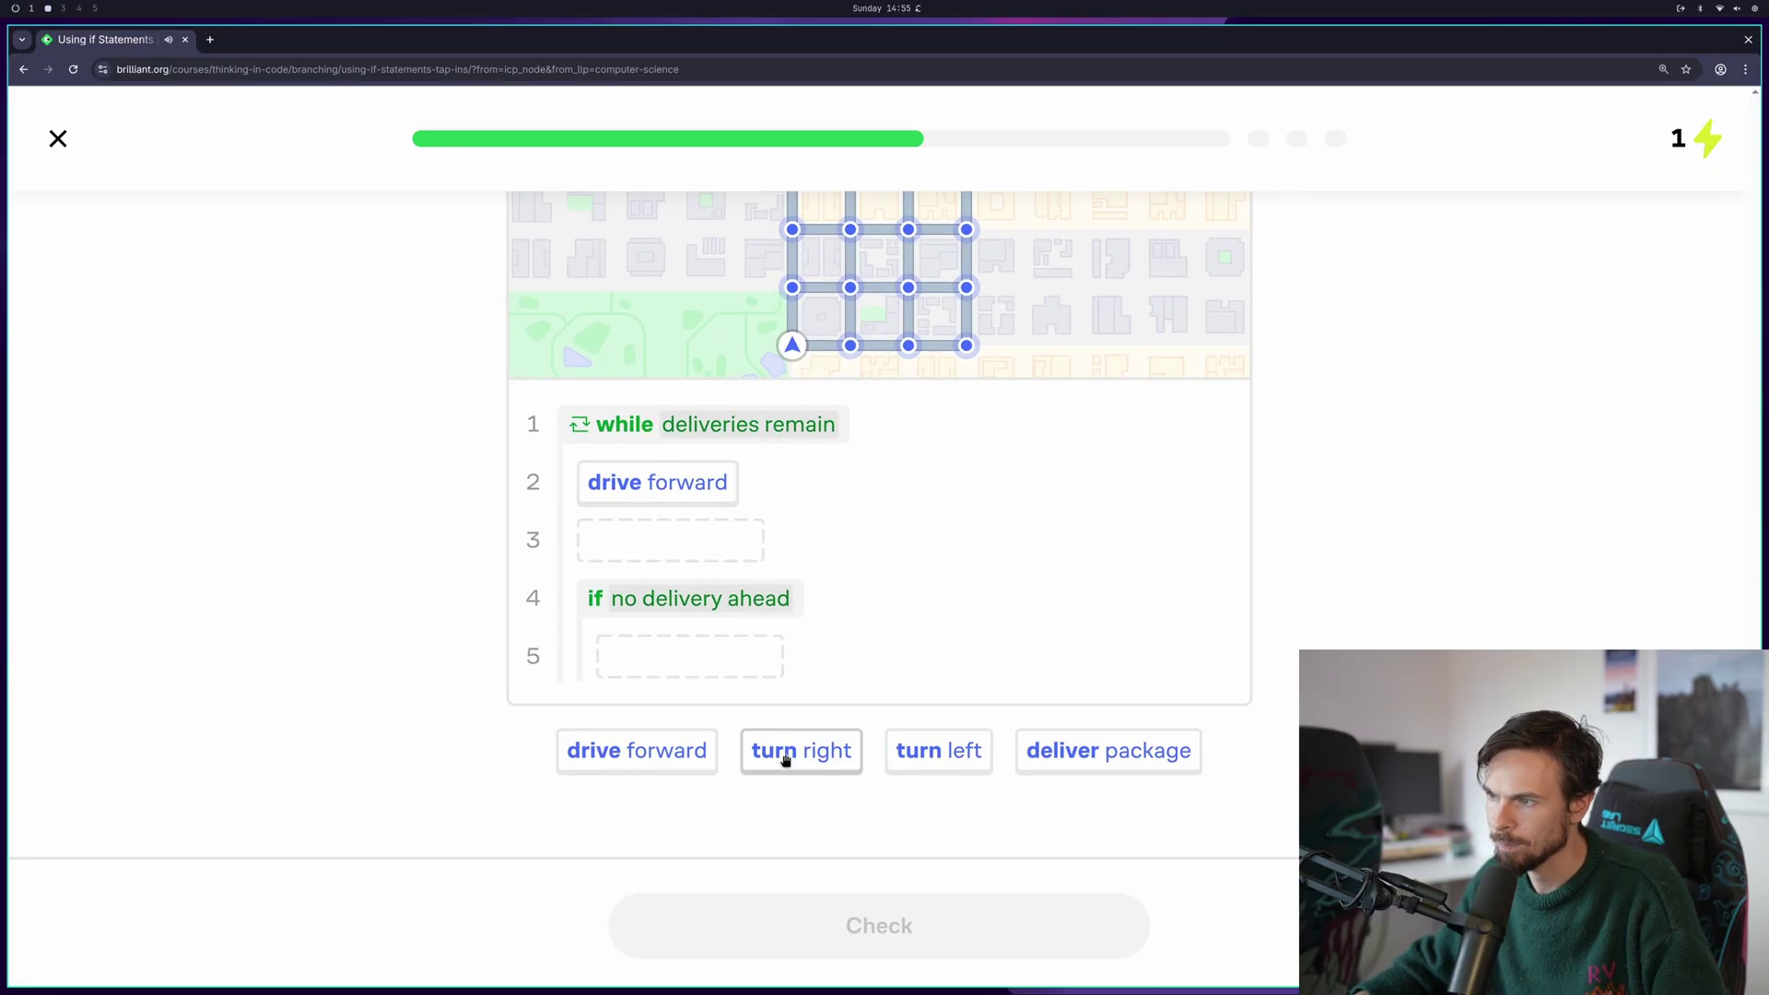
drag(790, 750, 692, 553)
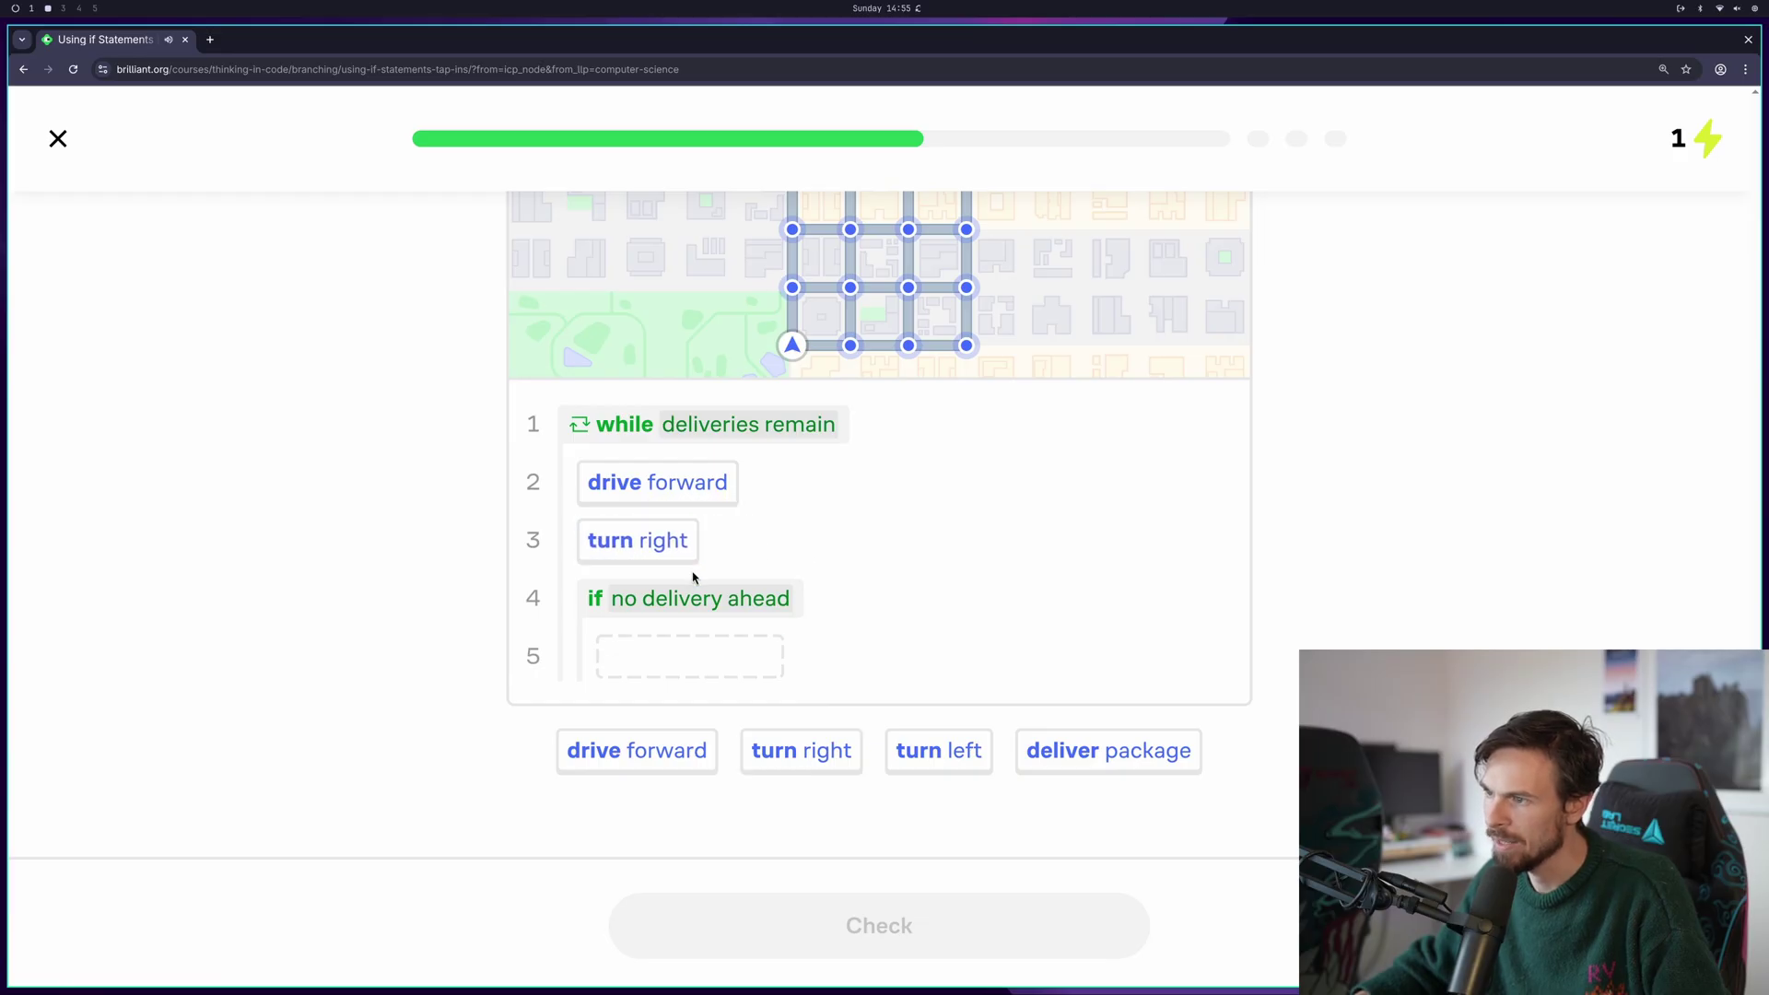
Remove drive forward and turn right from lines 2 and 3
scroll(693, 578, up, 1)
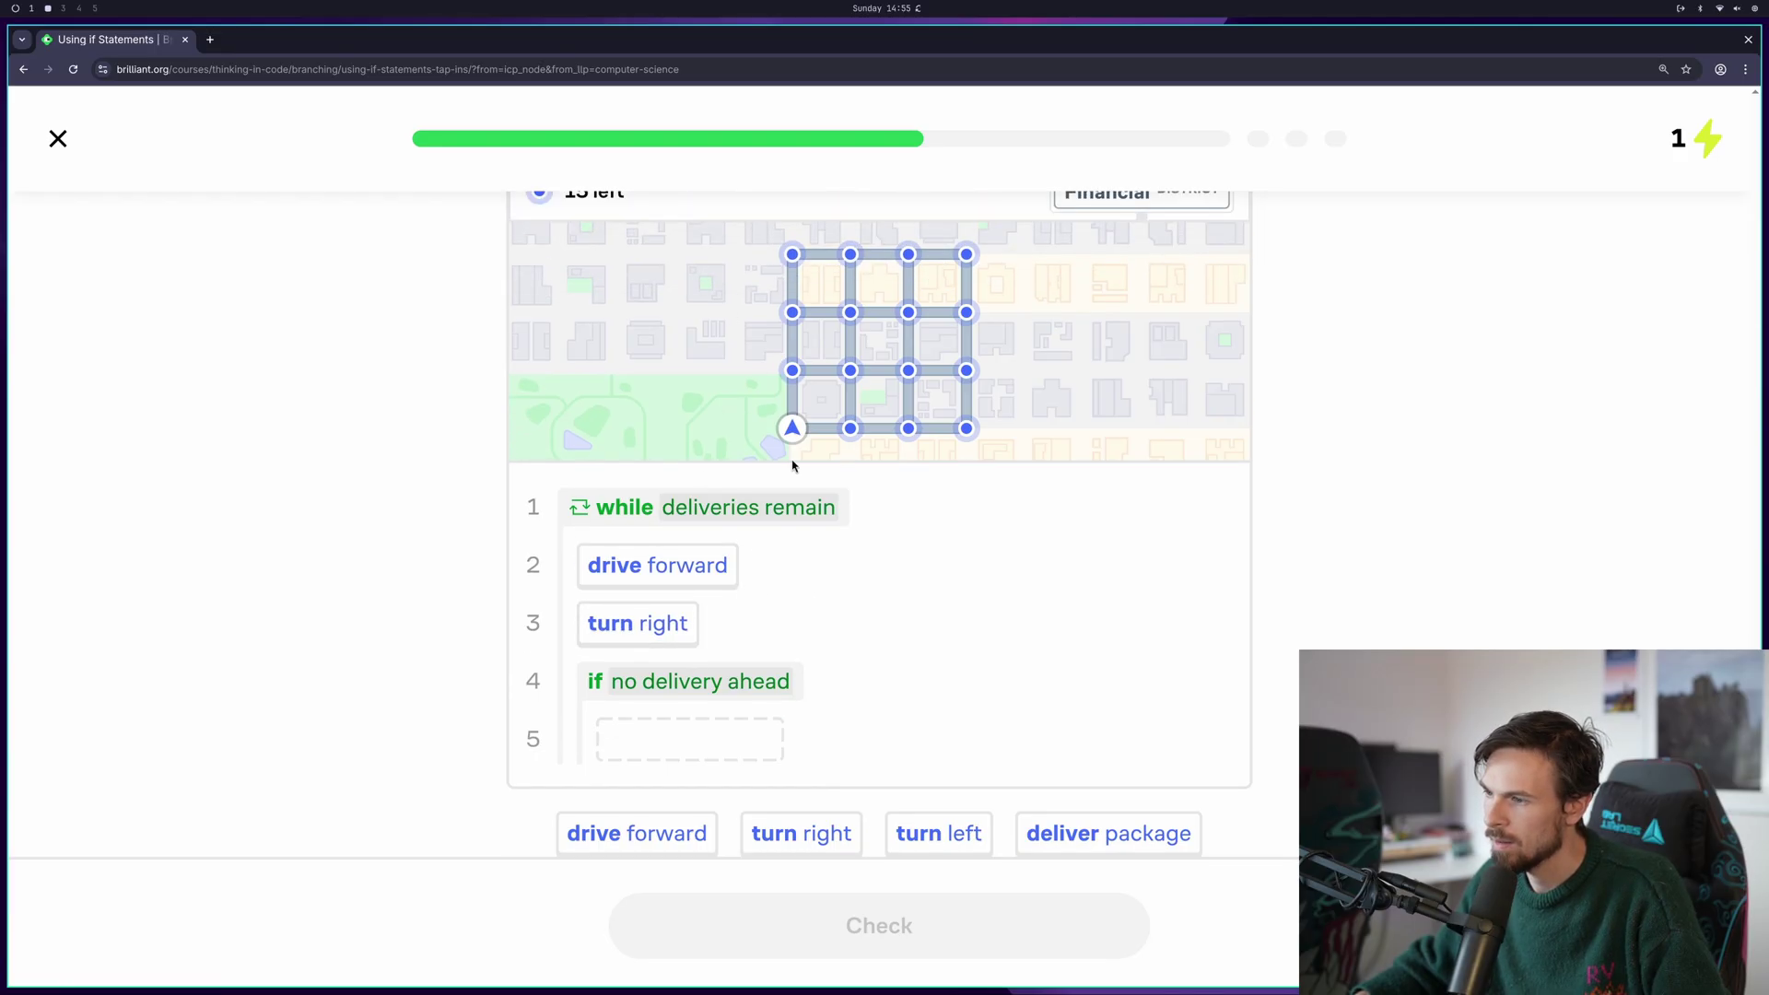
scroll(788, 479, down, 1)
scroll(776, 503, up, 1)
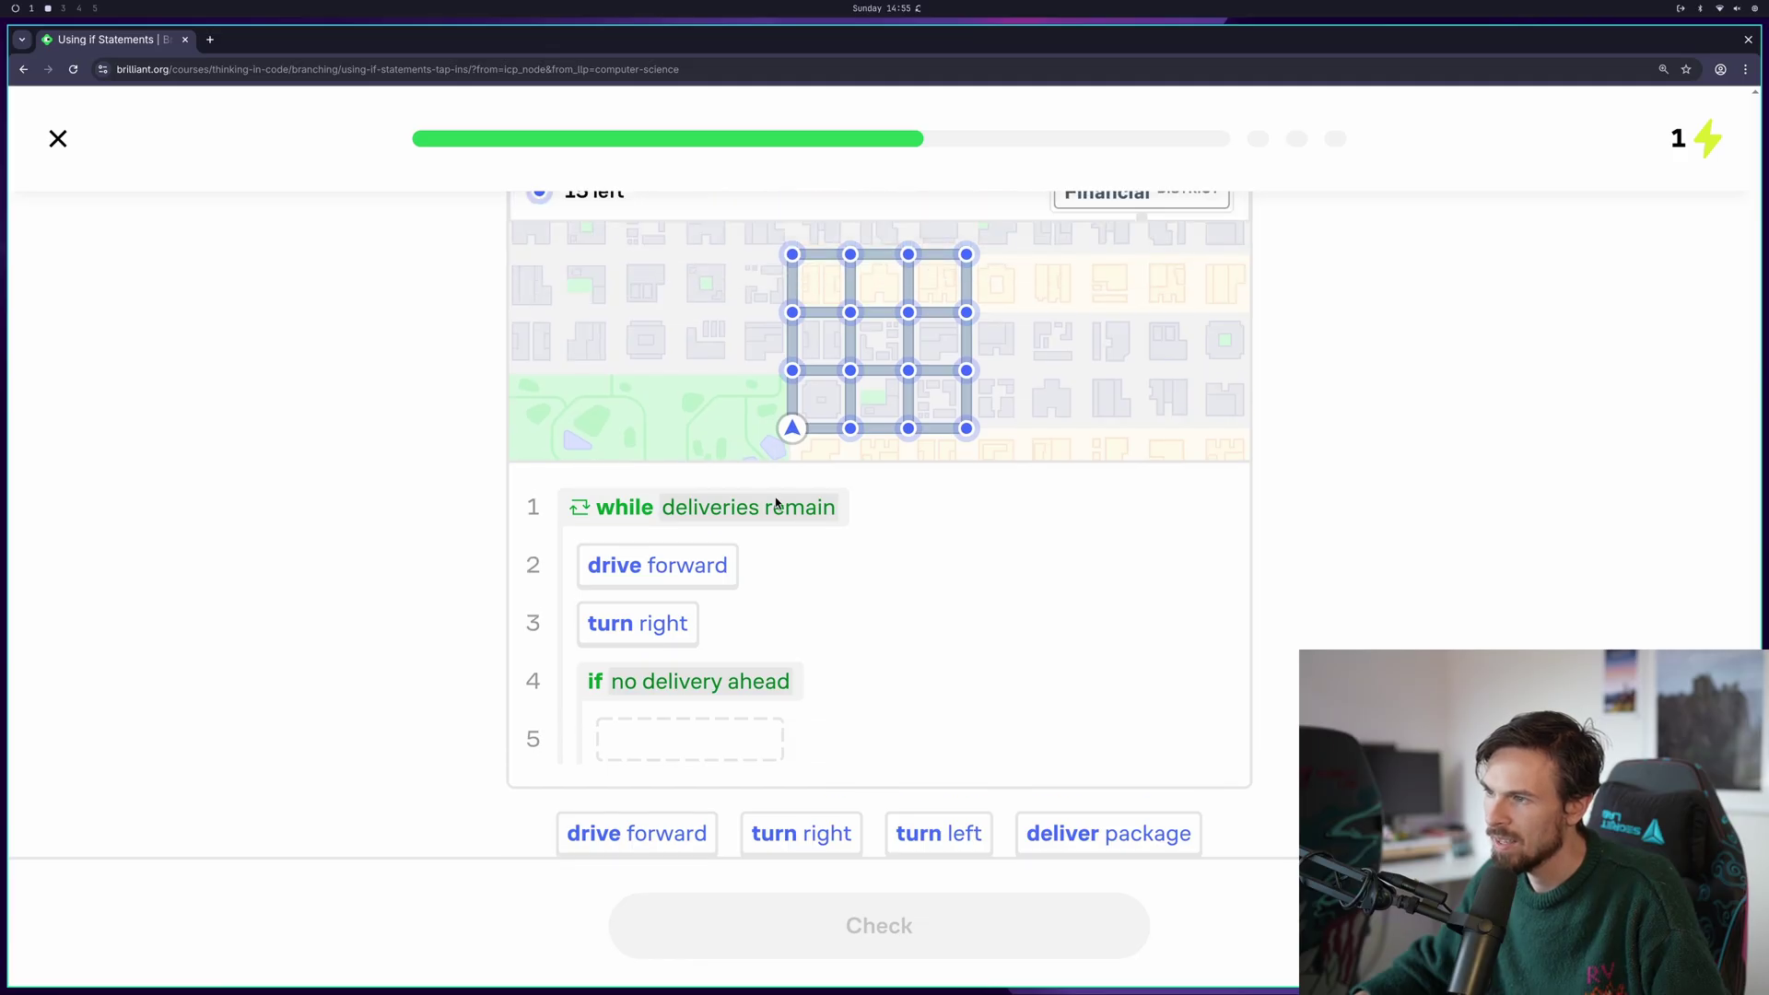
scroll(792, 442, up, 1)
scroll(810, 433, down, 1)
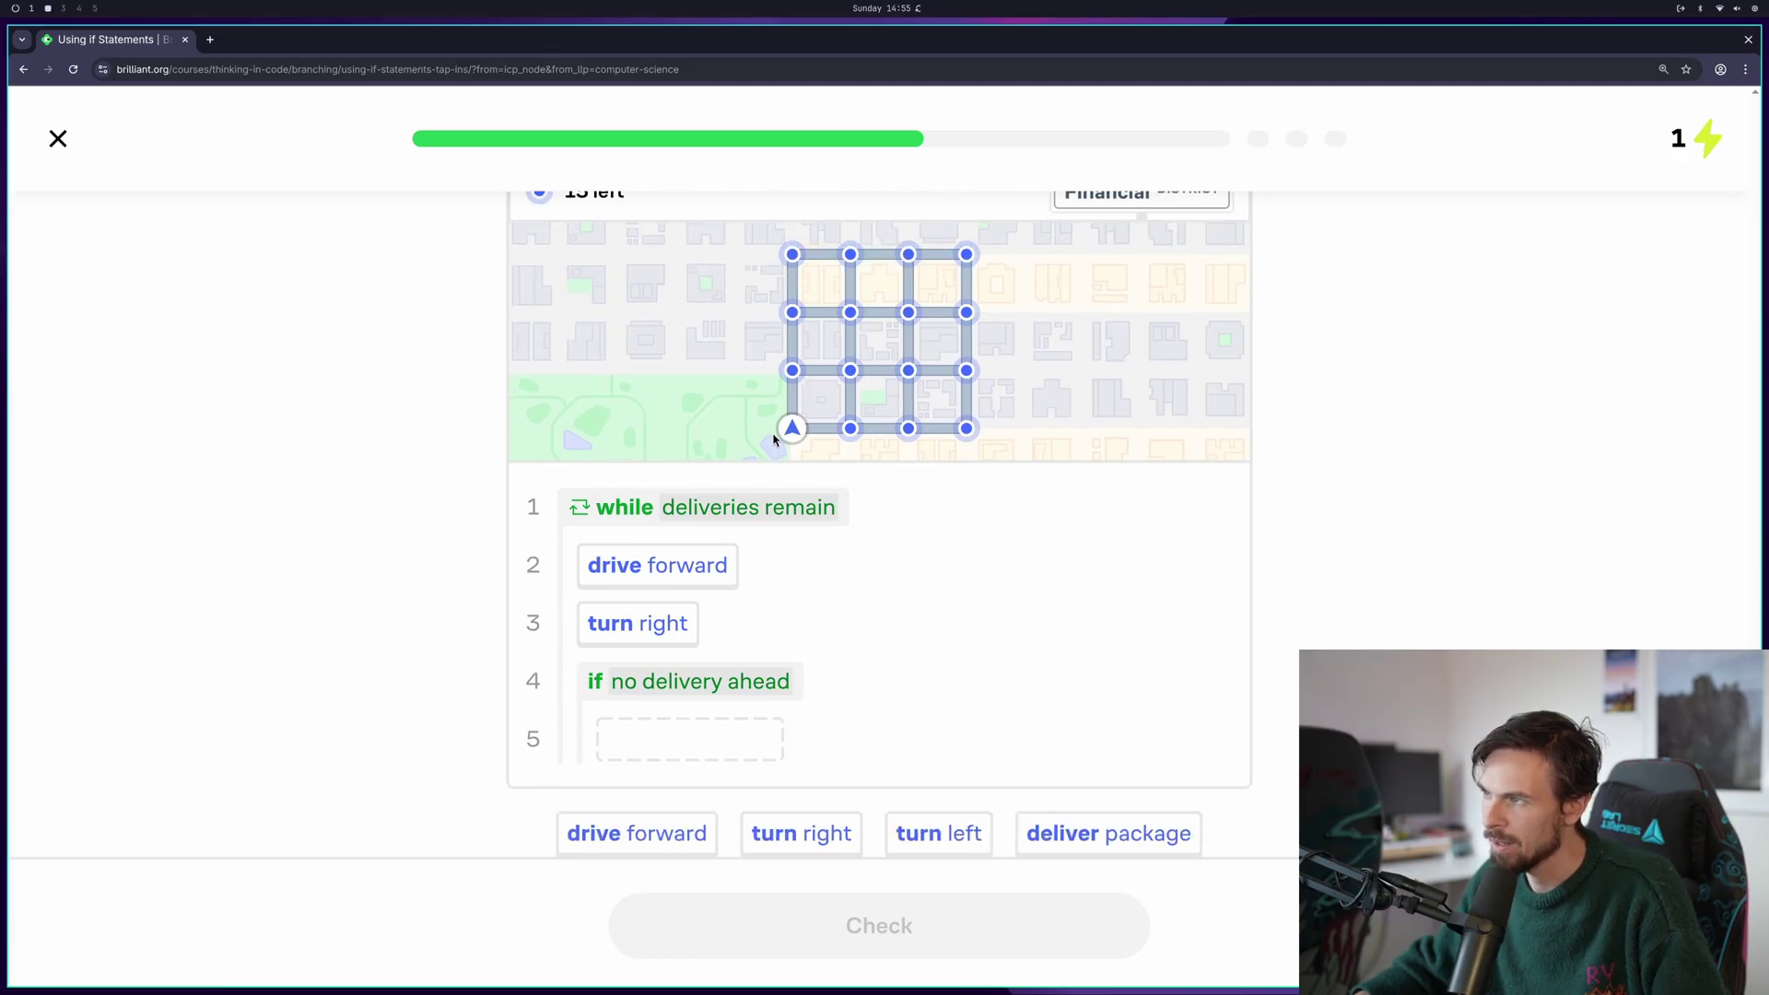
scroll(774, 440, up, 1)
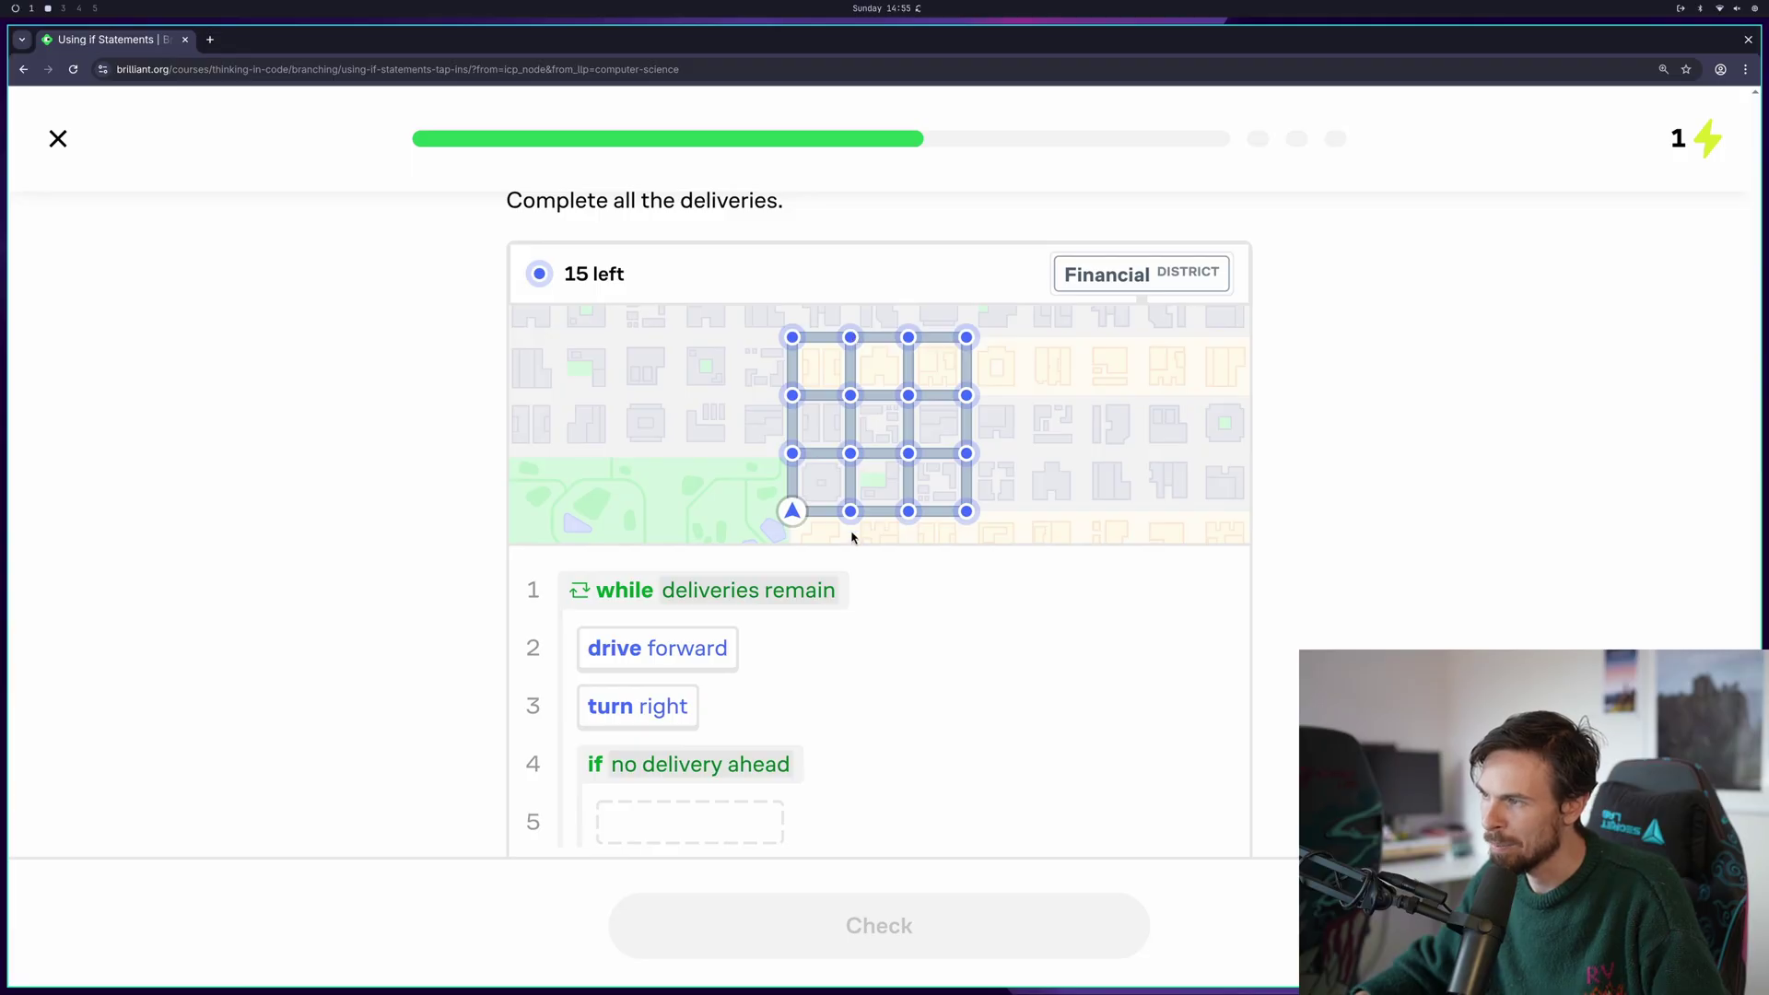
scroll(851, 534, down, 2)
click(662, 488)
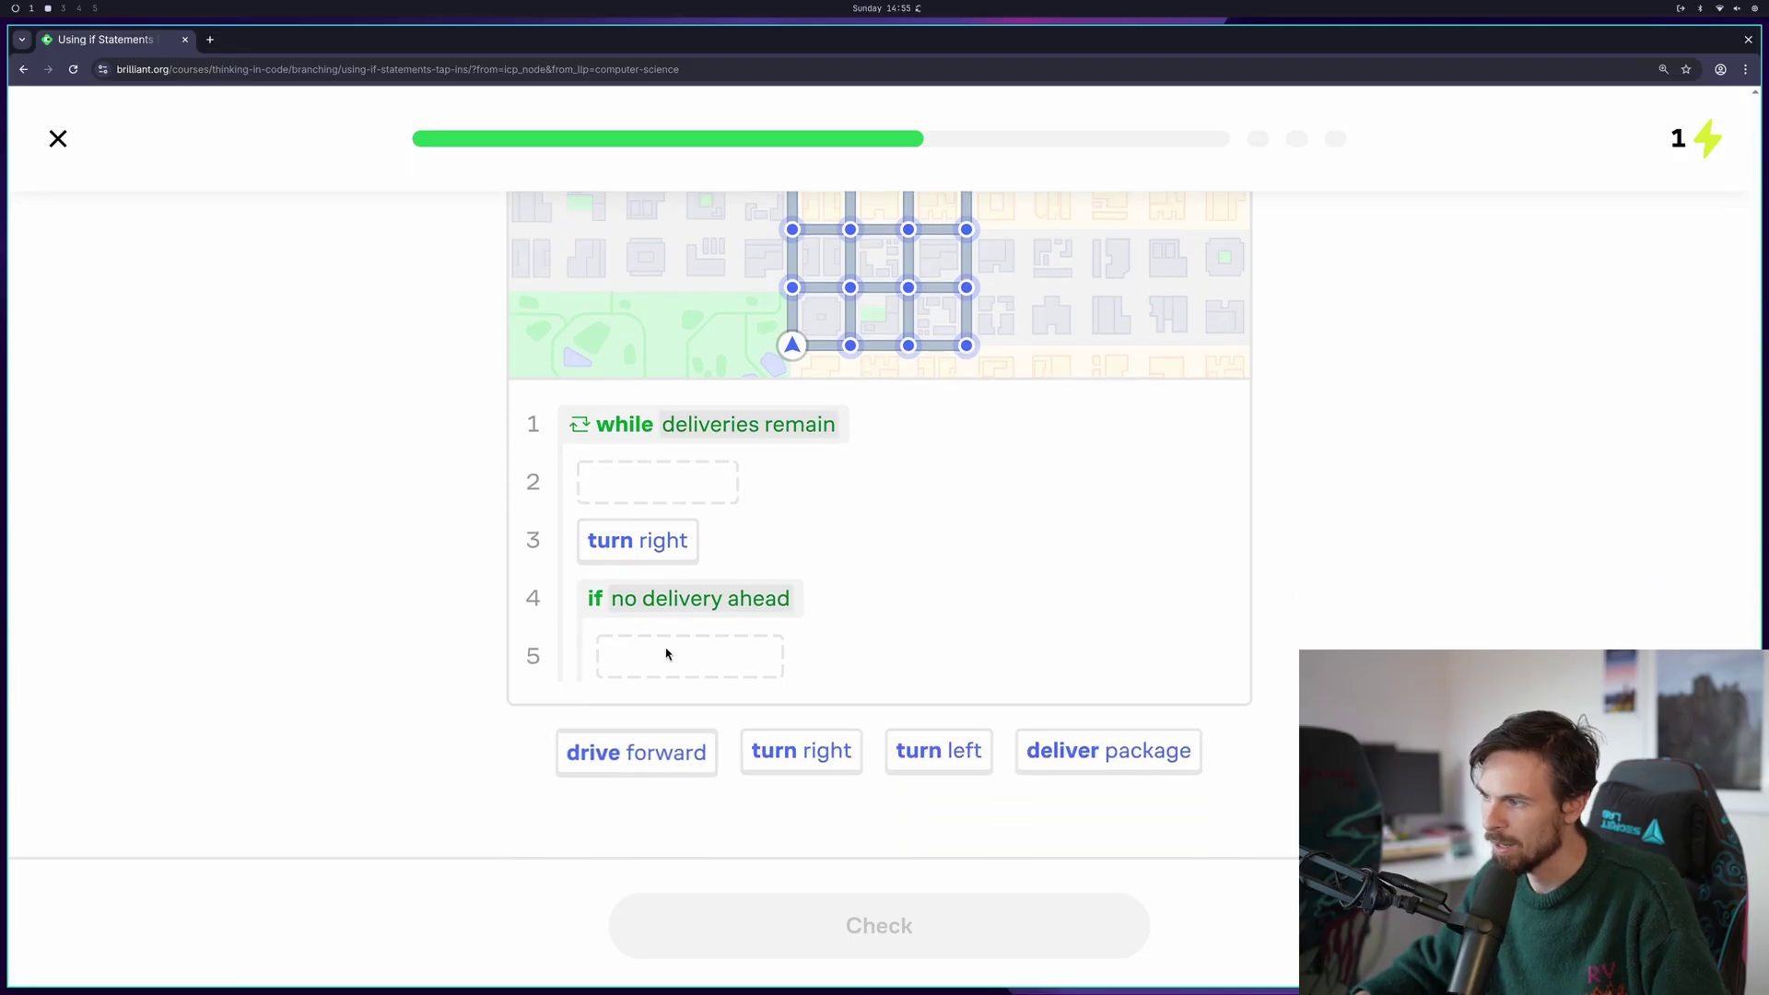
scroll(702, 748, up, 3)
click(705, 737)
scroll(739, 680, down, 1)
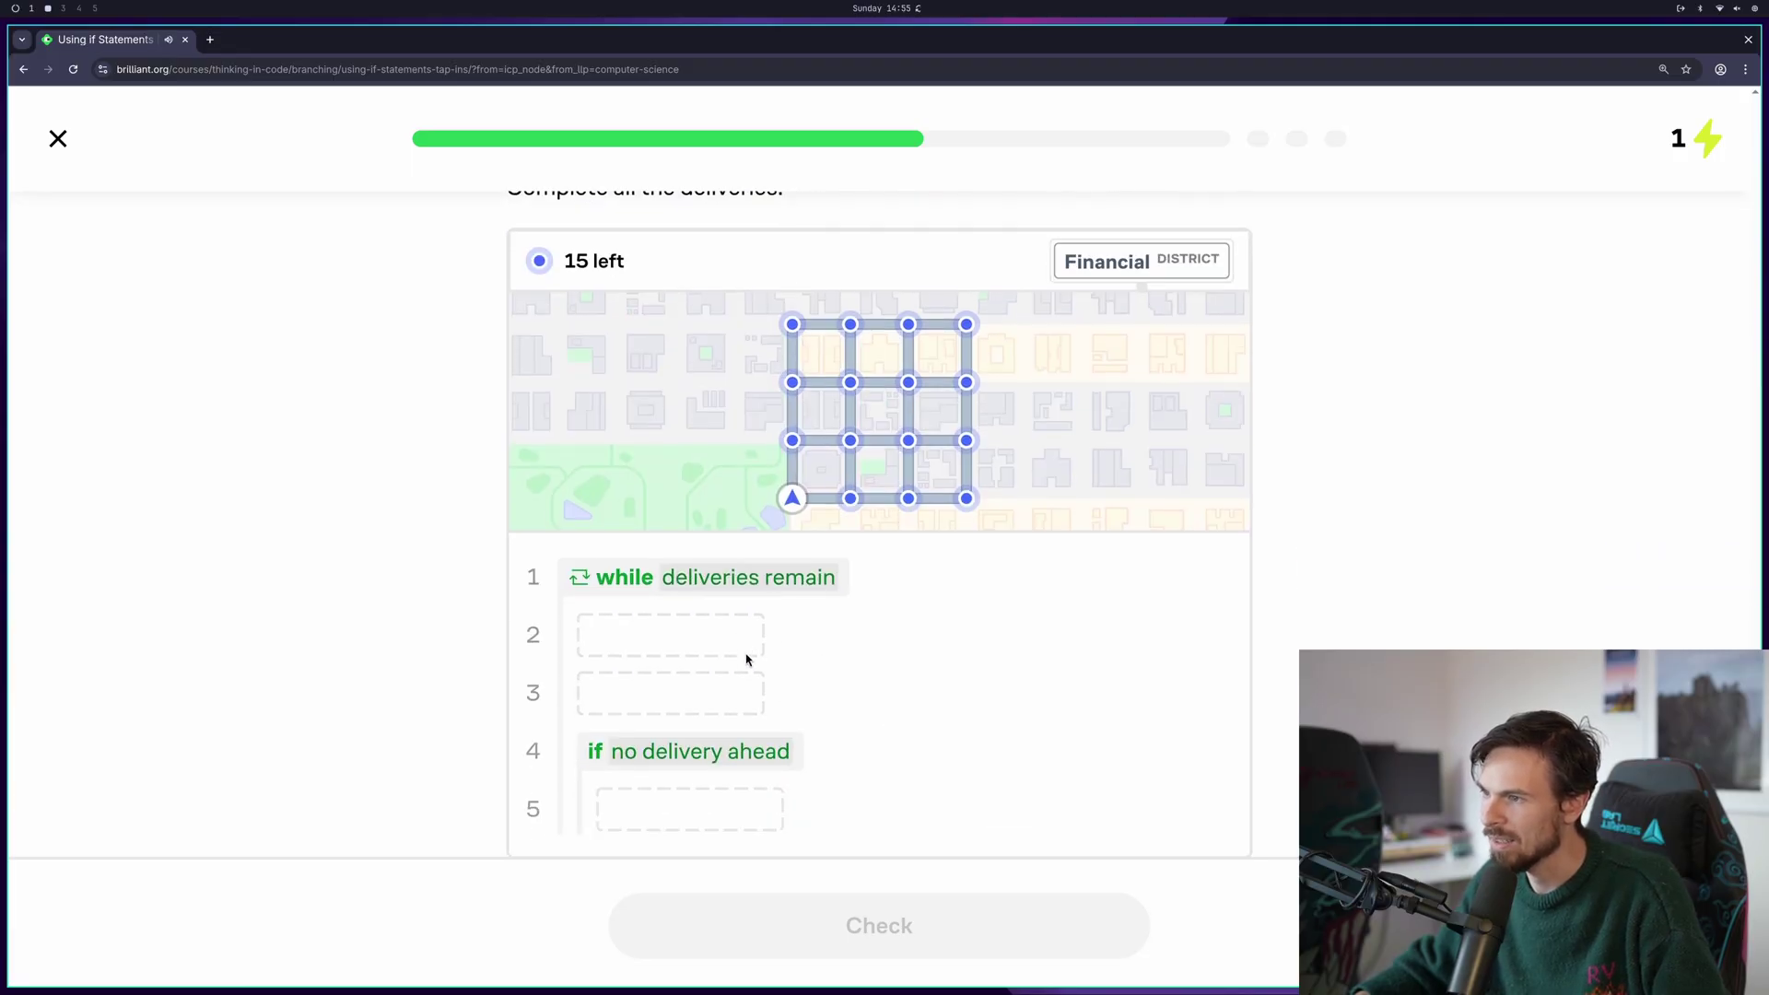
scroll(754, 649, down, 2)
scroll(762, 639, up, 1)
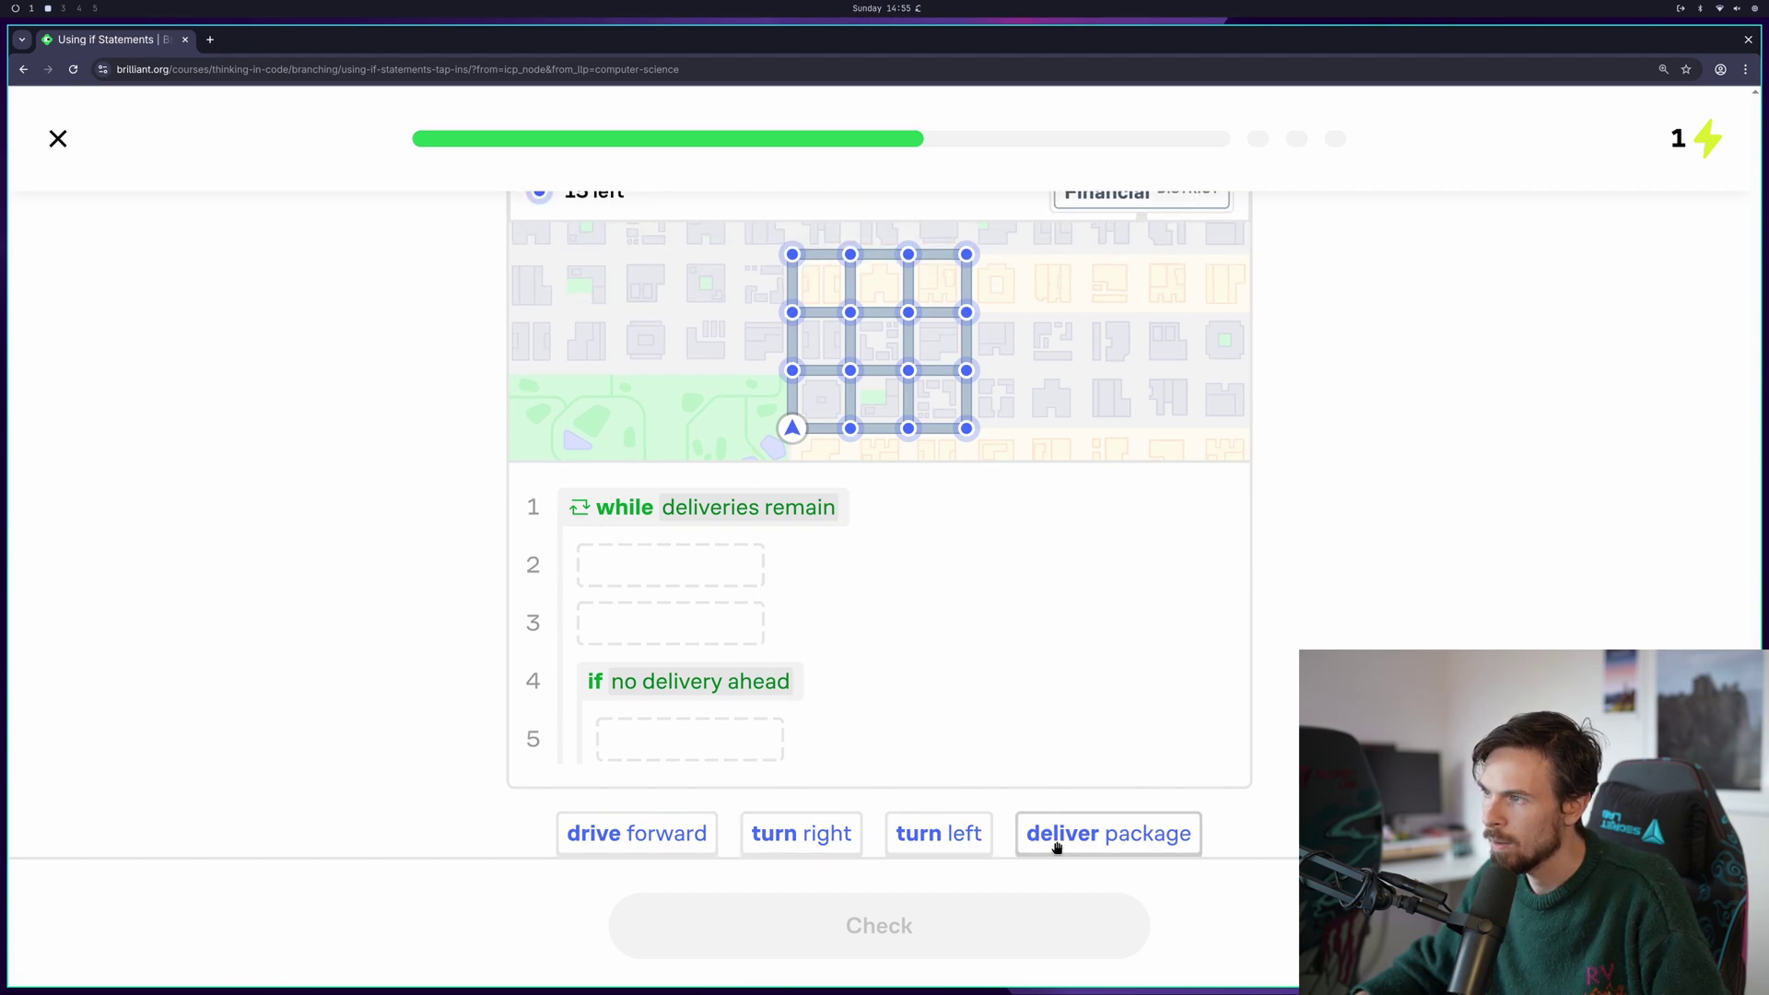
Rebuild the loop as turn right, drive forward, and turn left under if no delivery ahead
drag(636, 834, 659, 769)
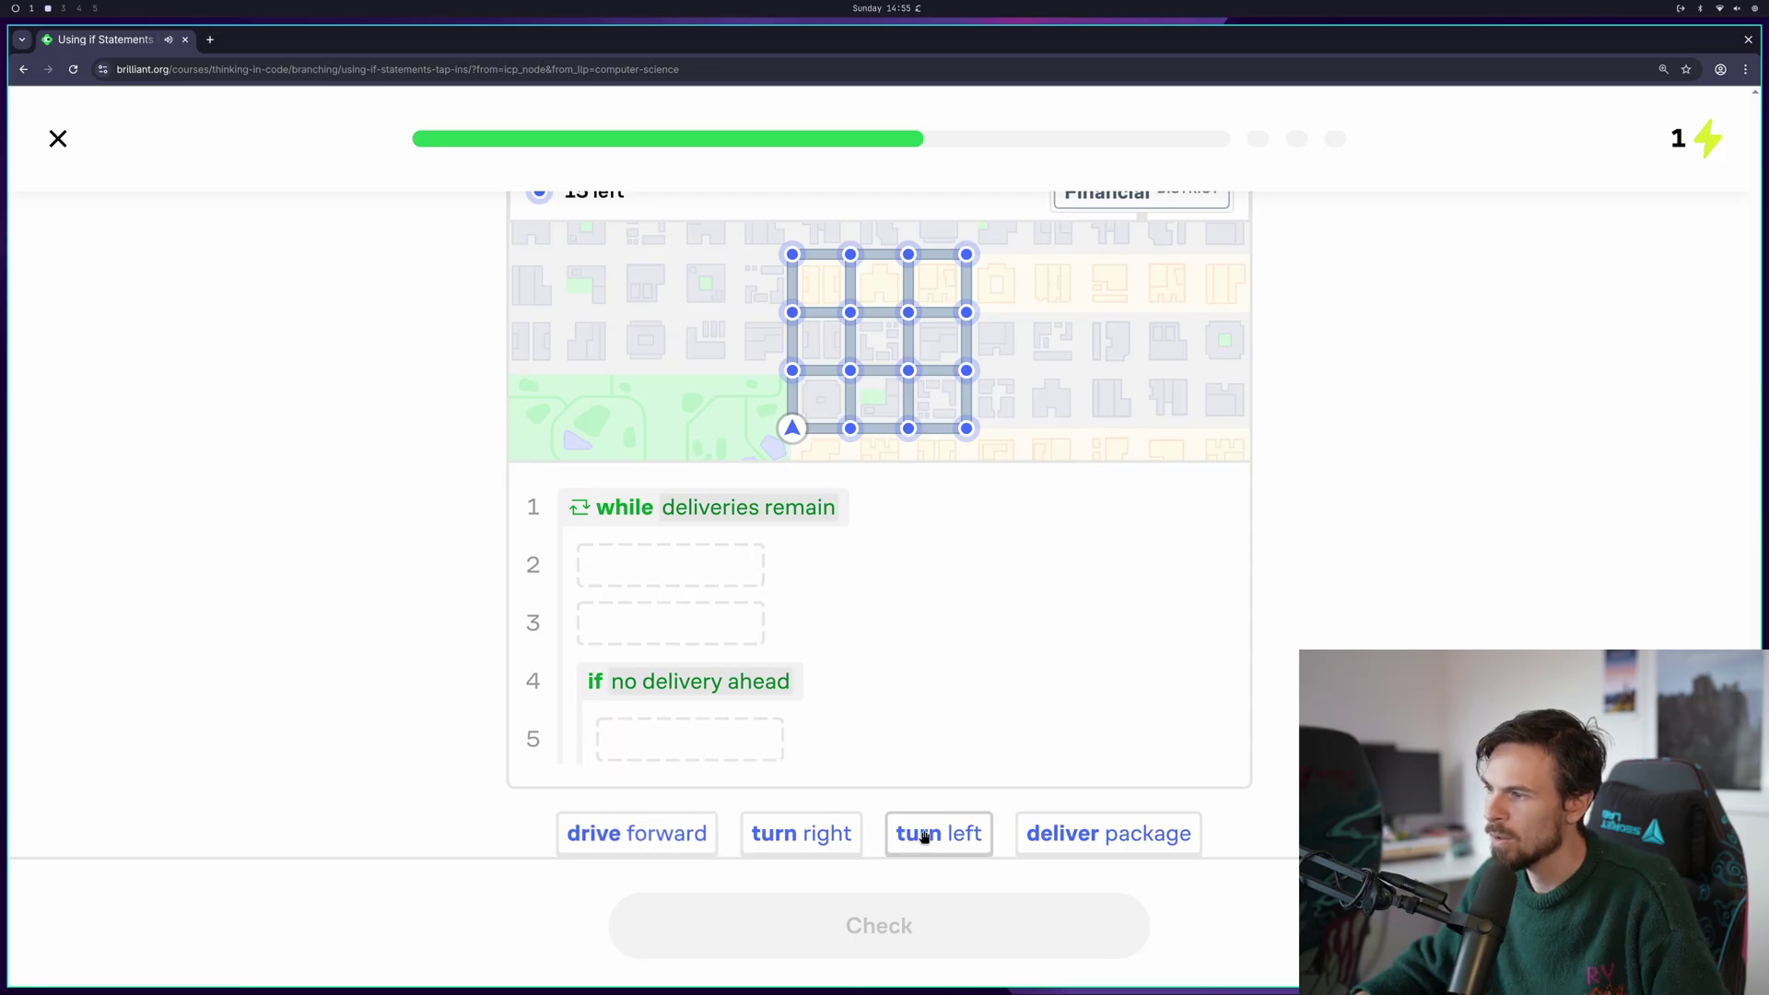
drag(825, 841, 705, 558)
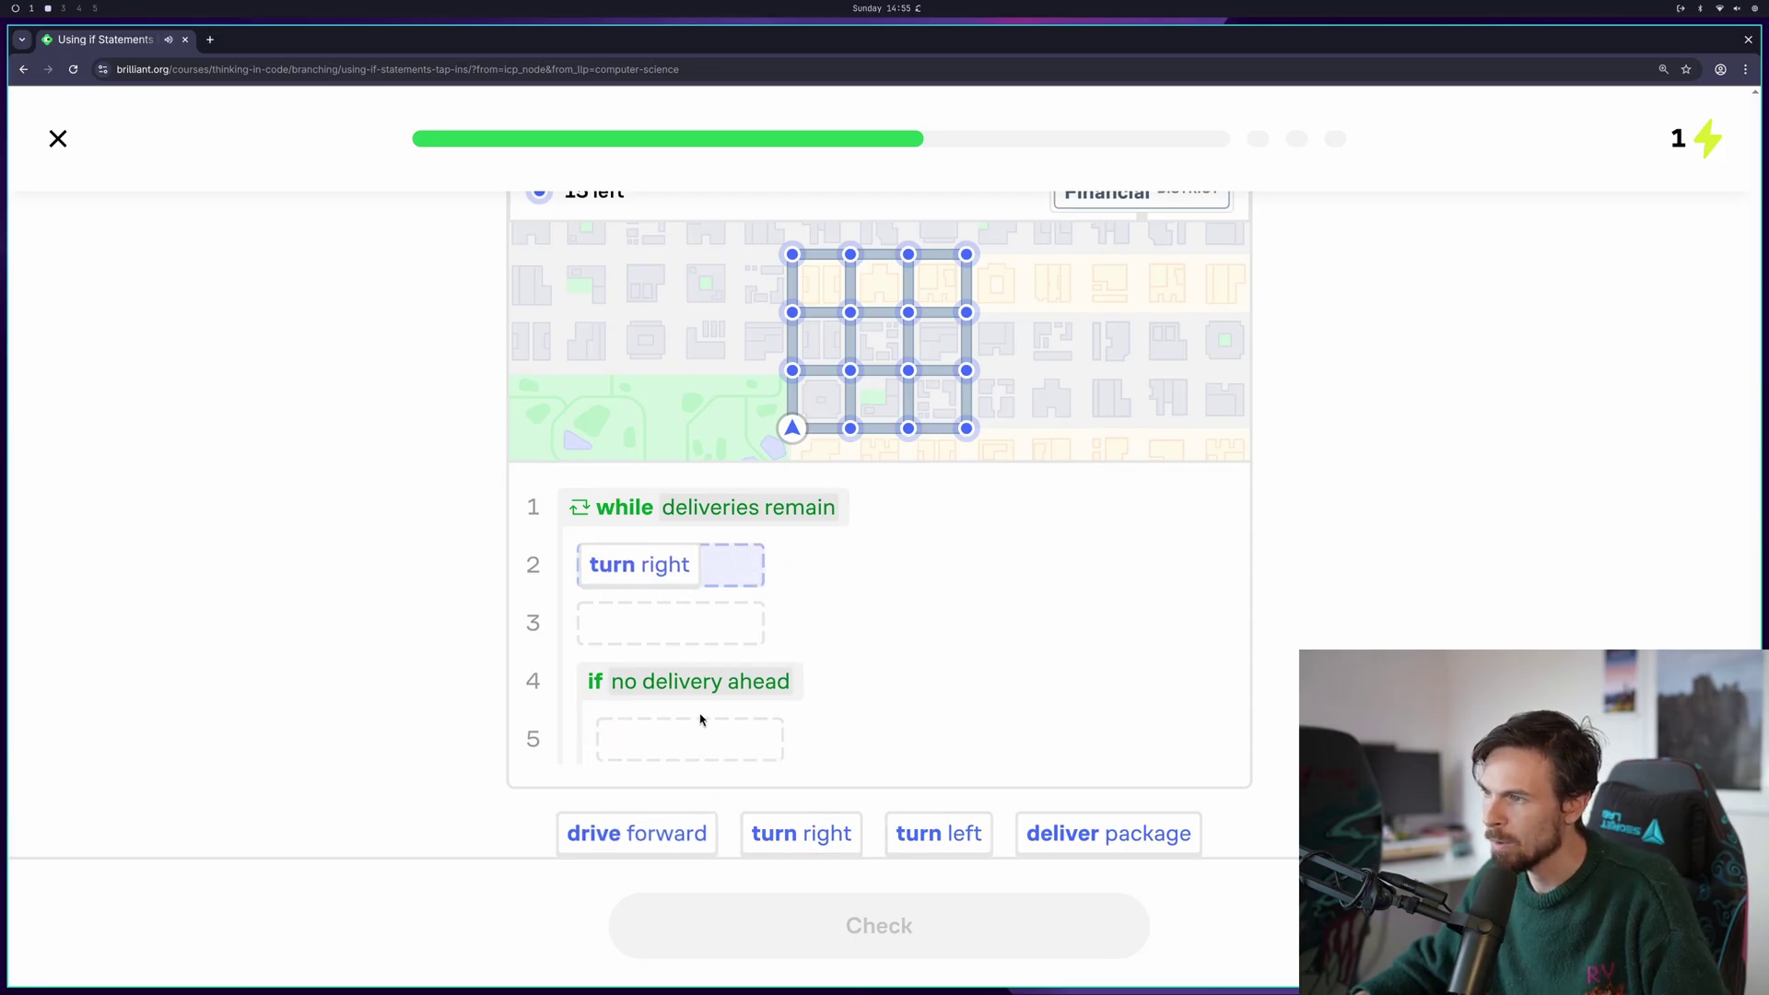
drag(698, 834, 738, 632)
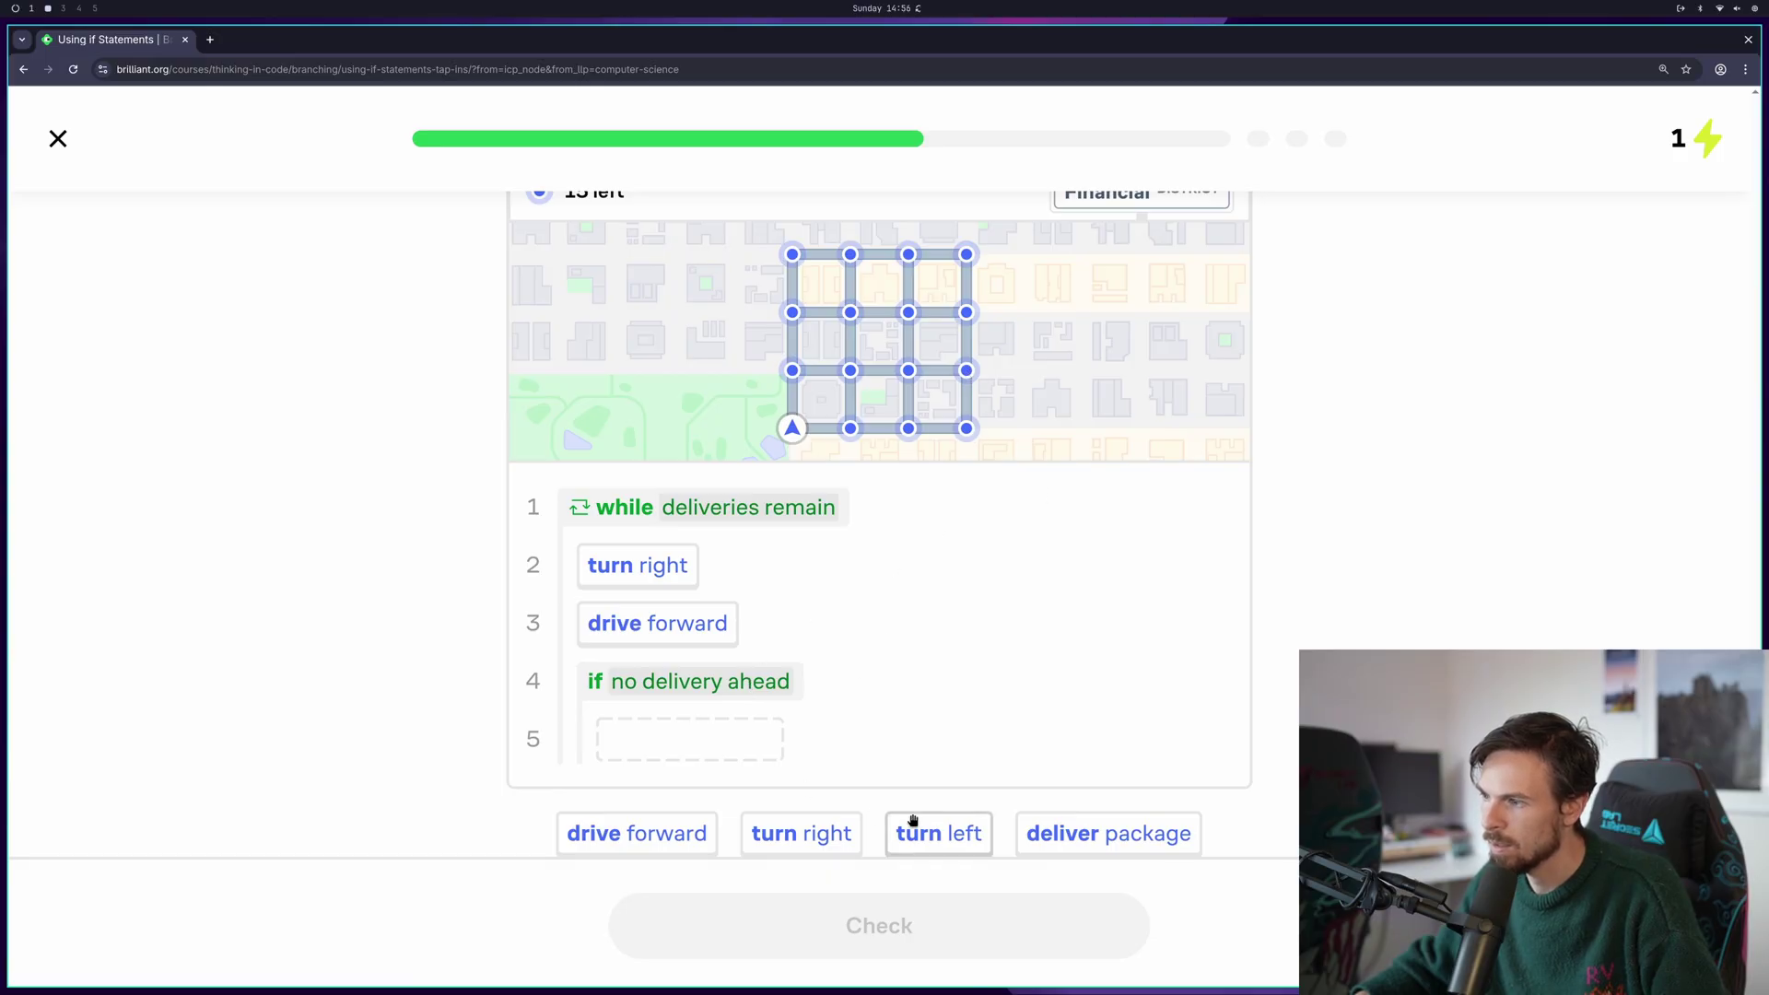
drag(912, 825, 681, 740)
Check the program, dismiss the error, and move drive forward above turn right
click(875, 935)
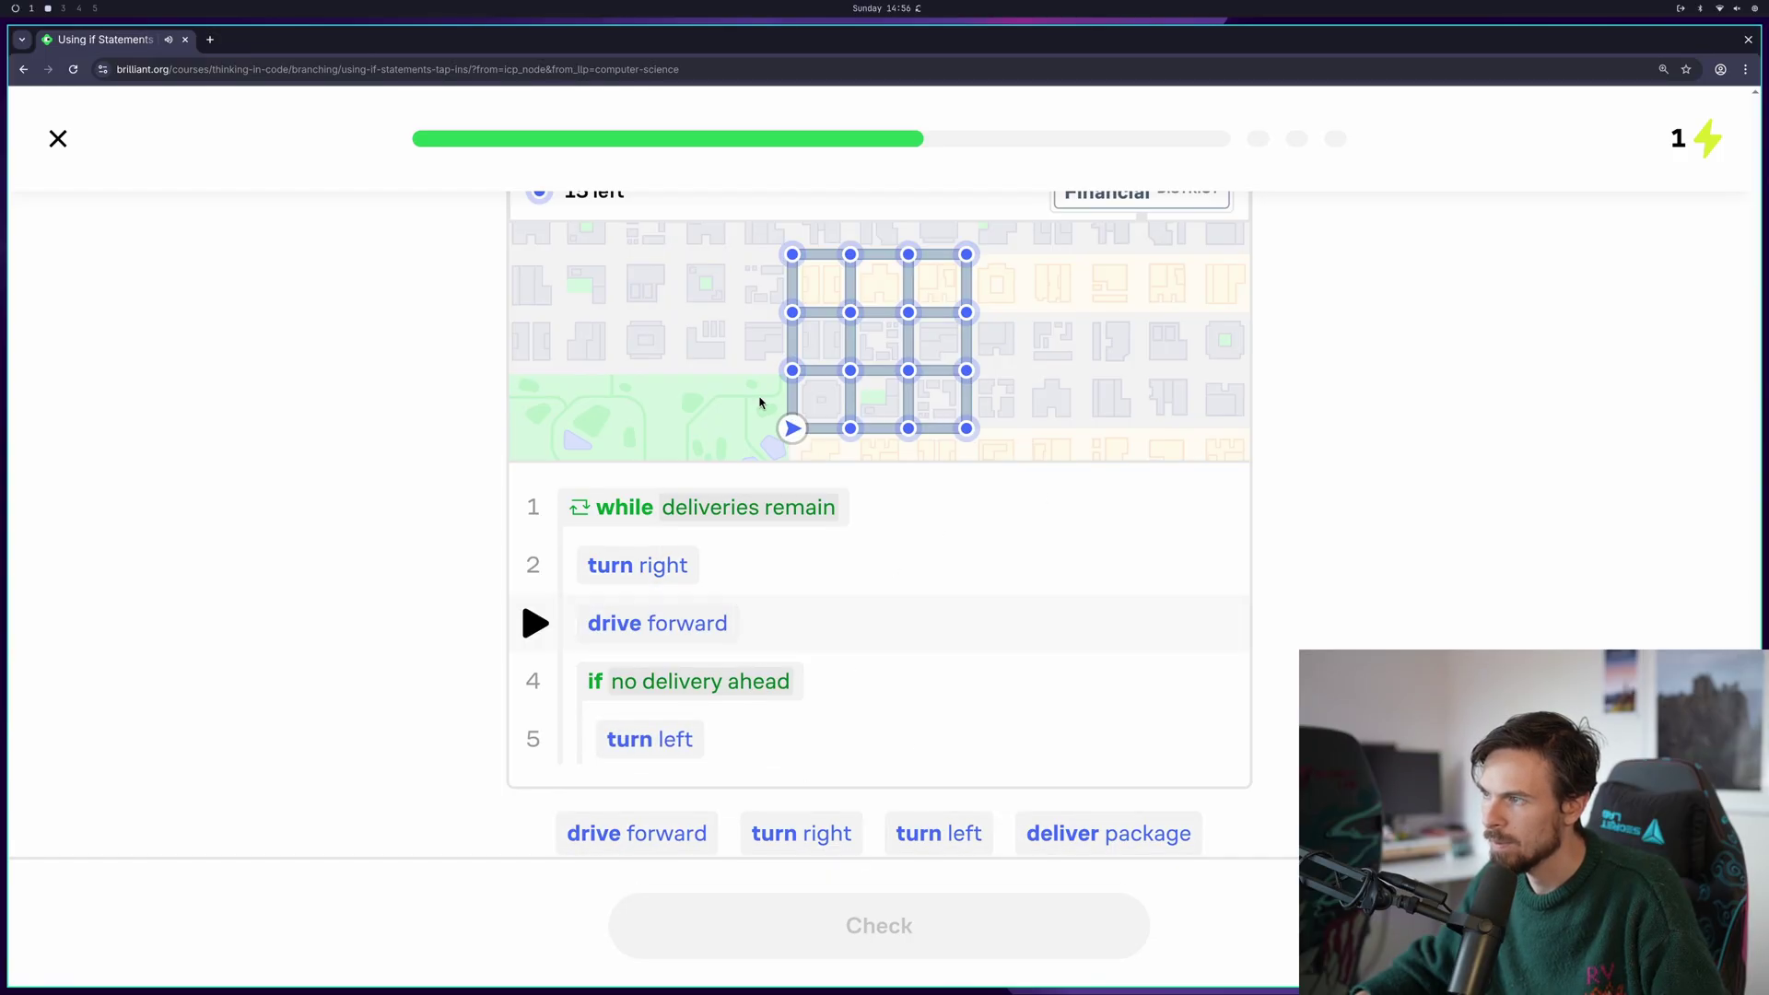
click(610, 906)
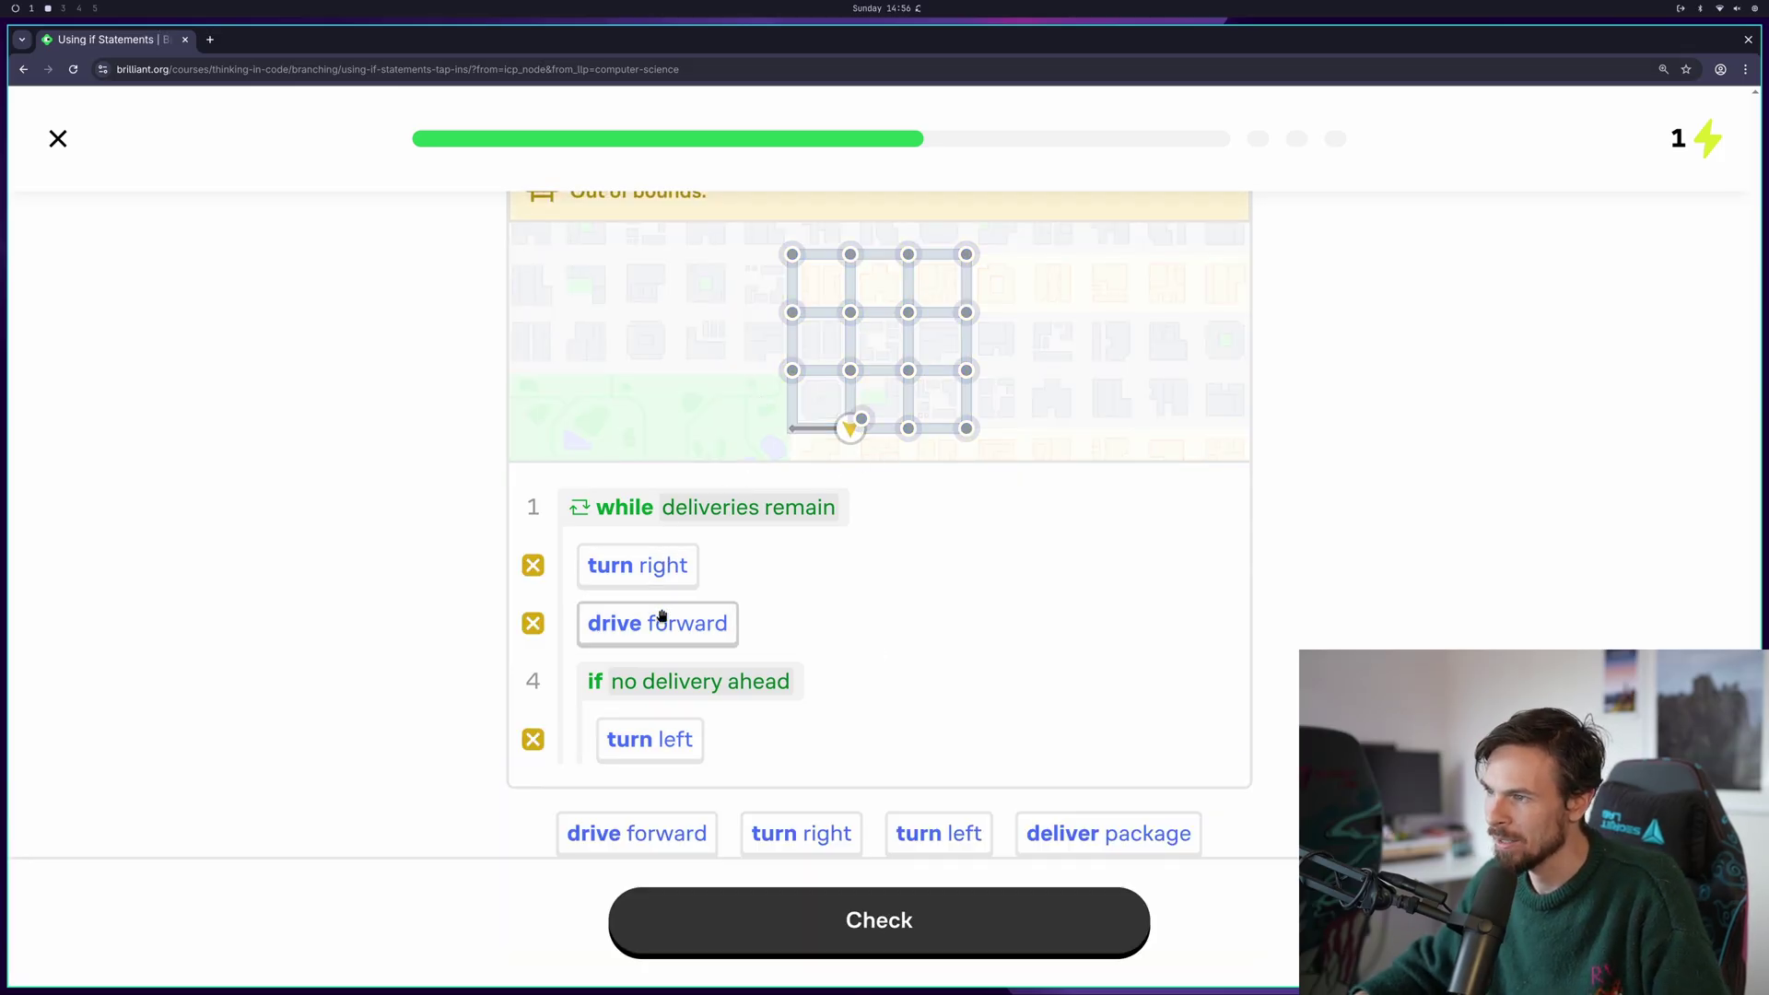
drag(660, 611, 651, 547)
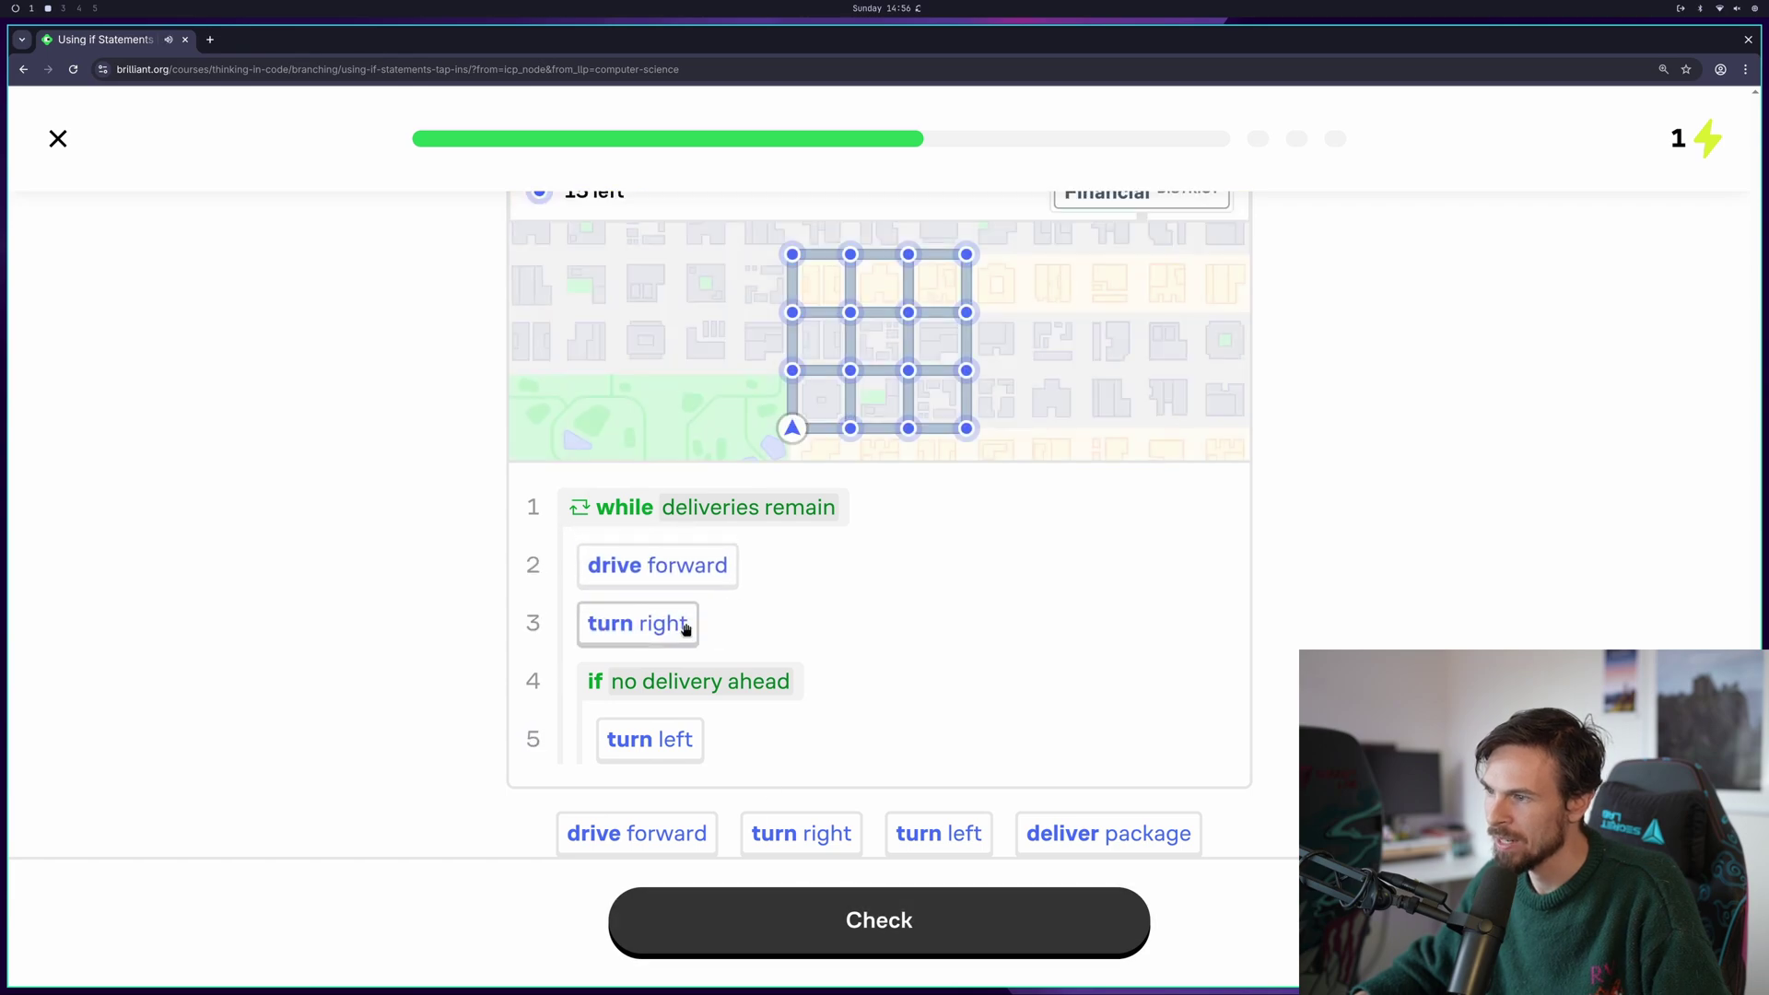
Recheck, dismiss the out-of-bounds feedback, and restart with only drive forward on line 2
click(818, 898)
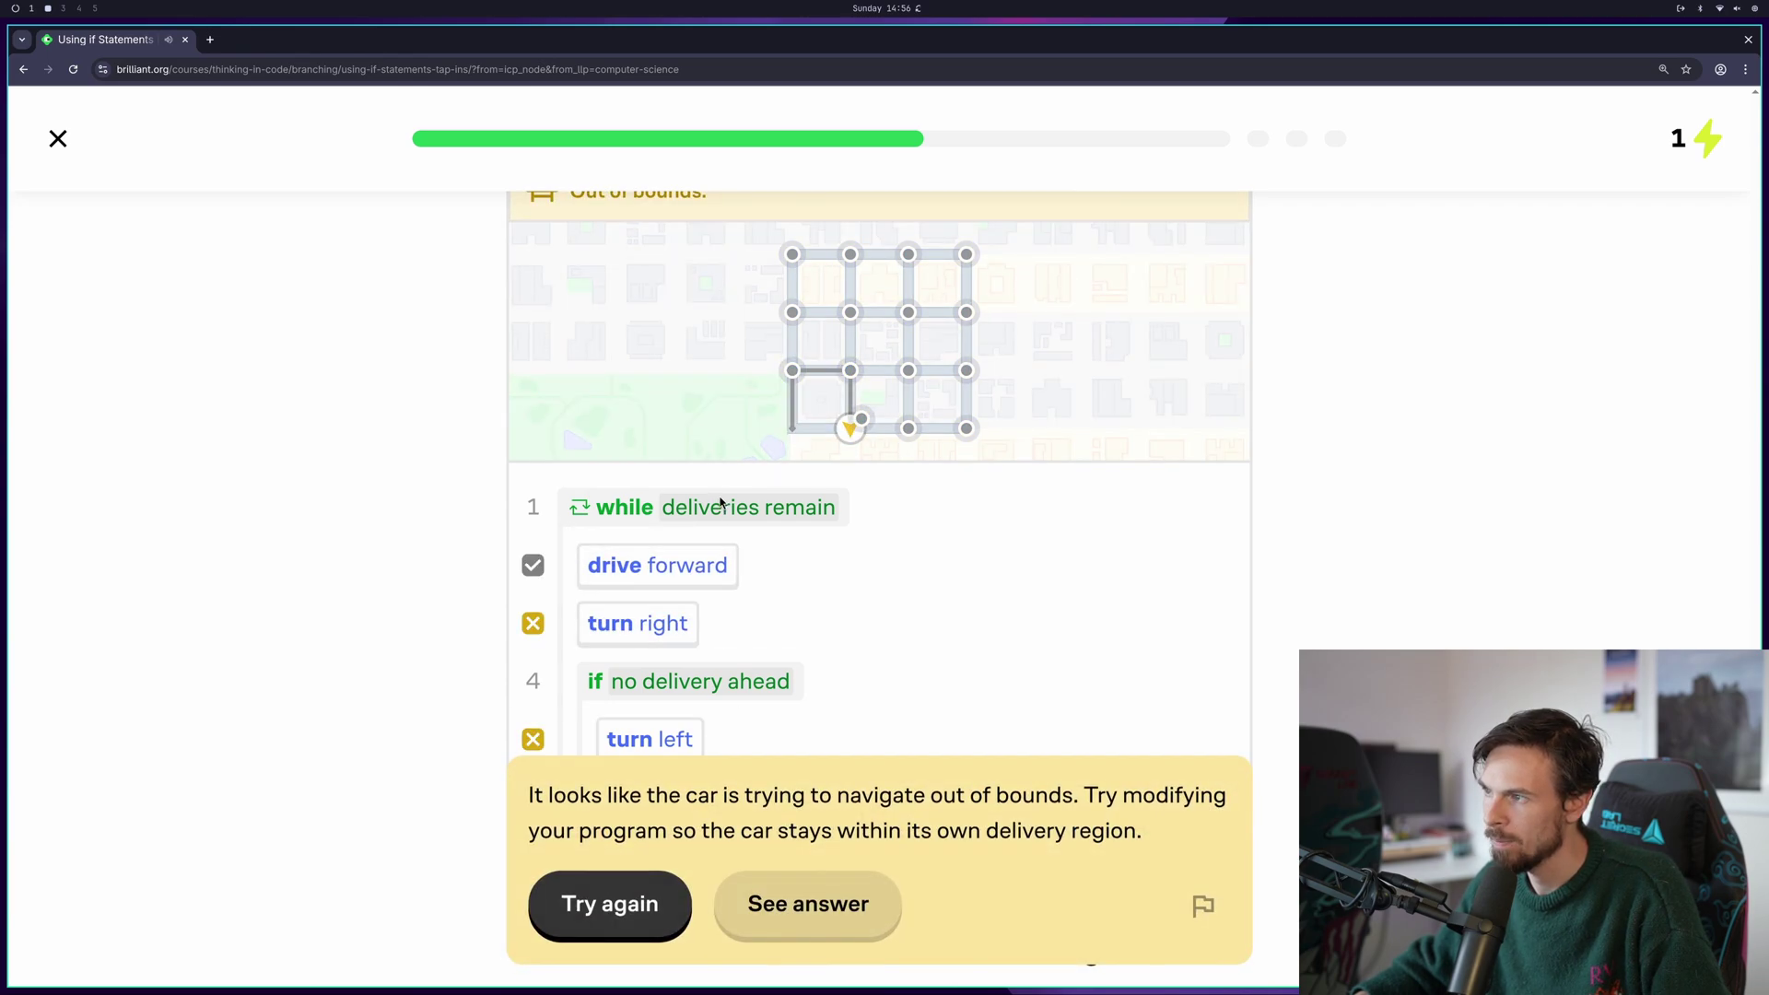
click(675, 905)
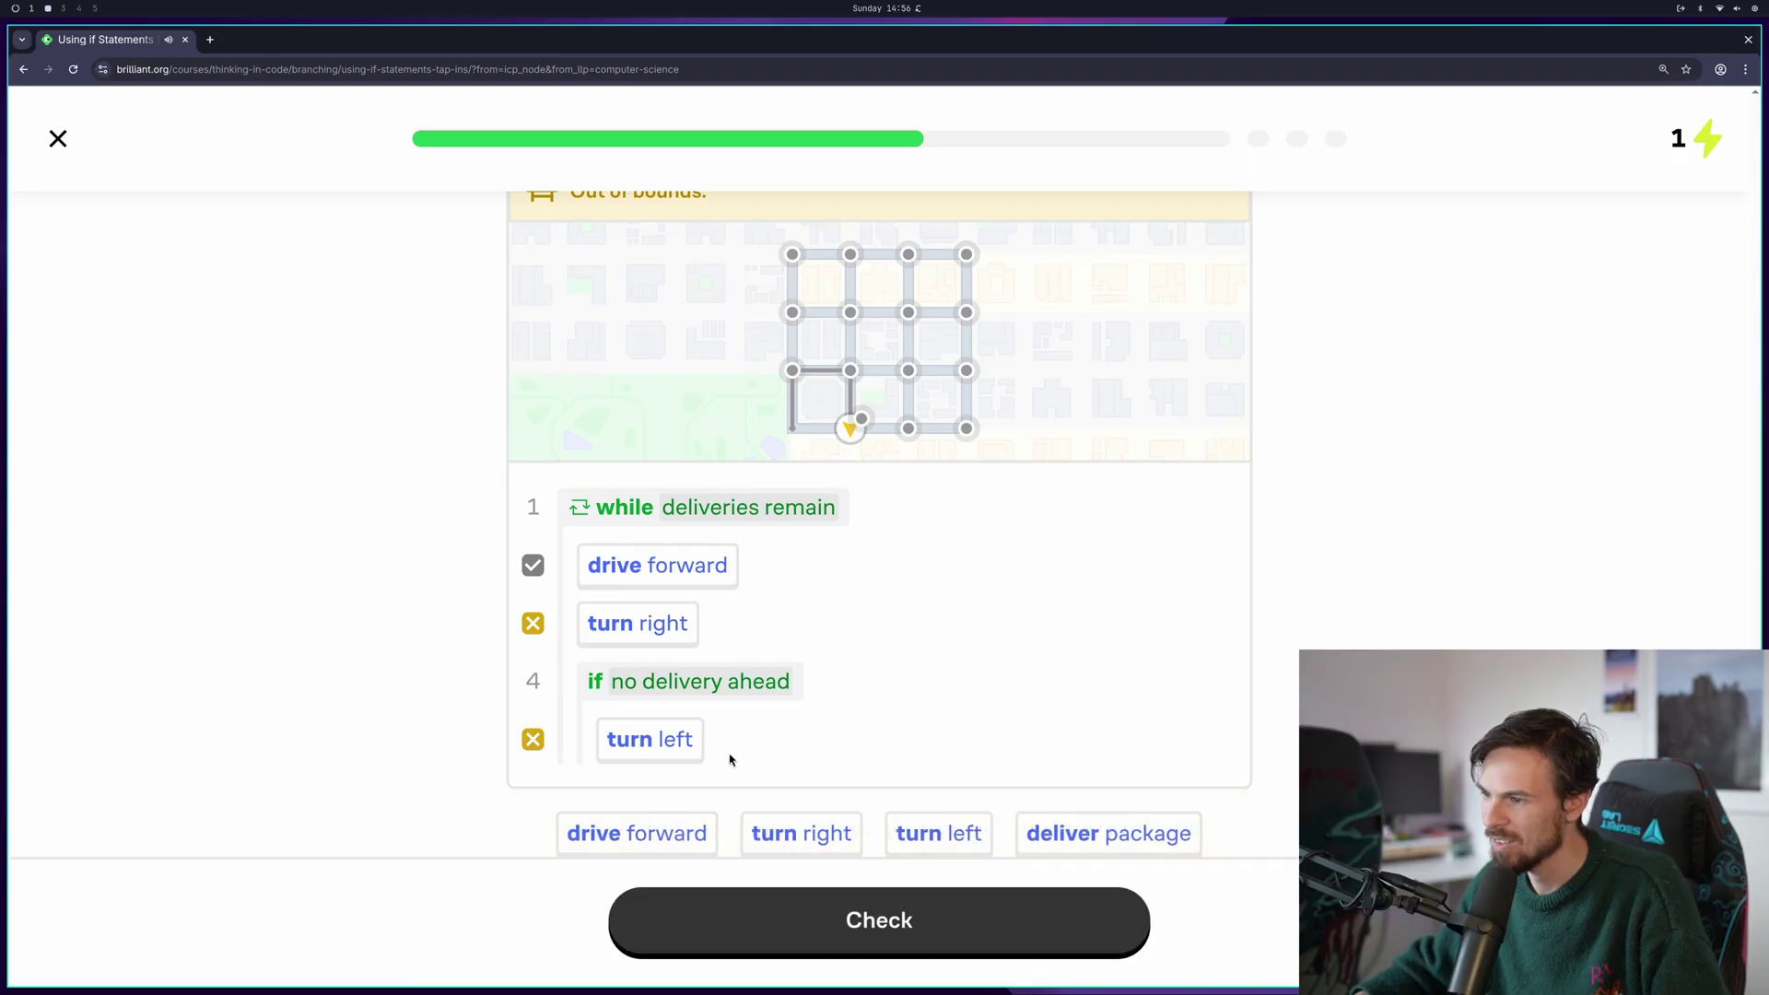
click(584, 833)
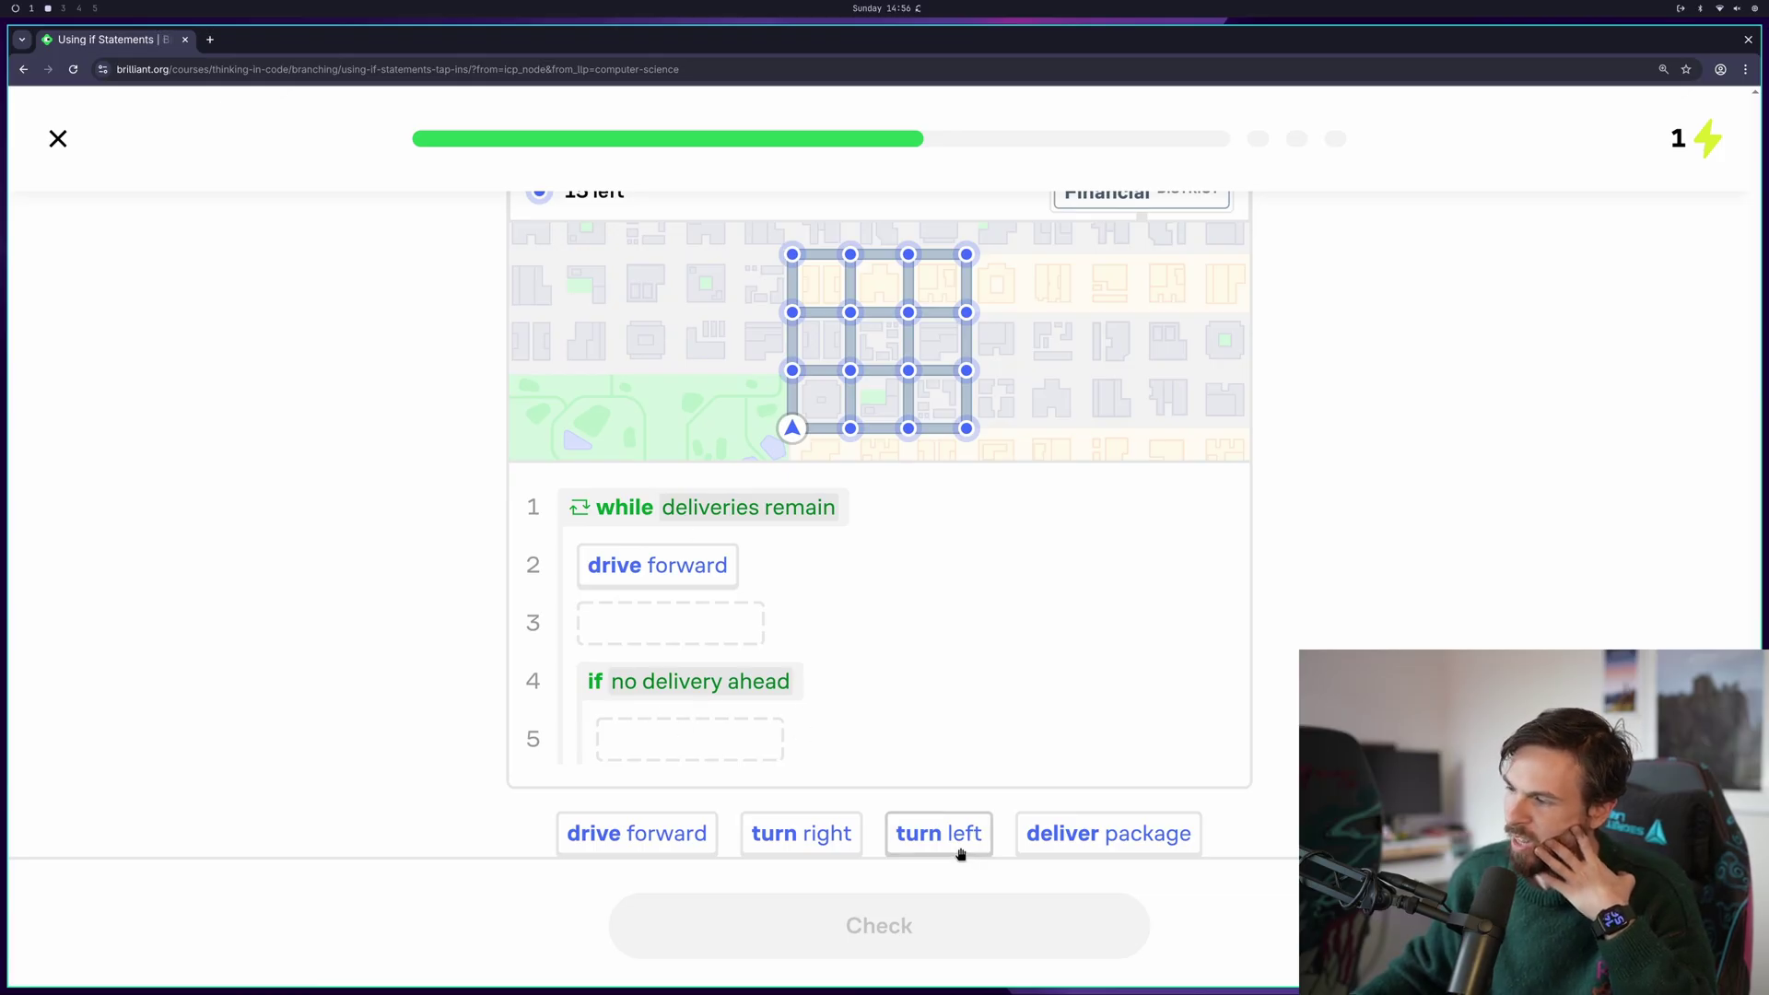
Add turn right under no delivery ahead and deliver package on line 3, then check and continue
drag(837, 836, 722, 754)
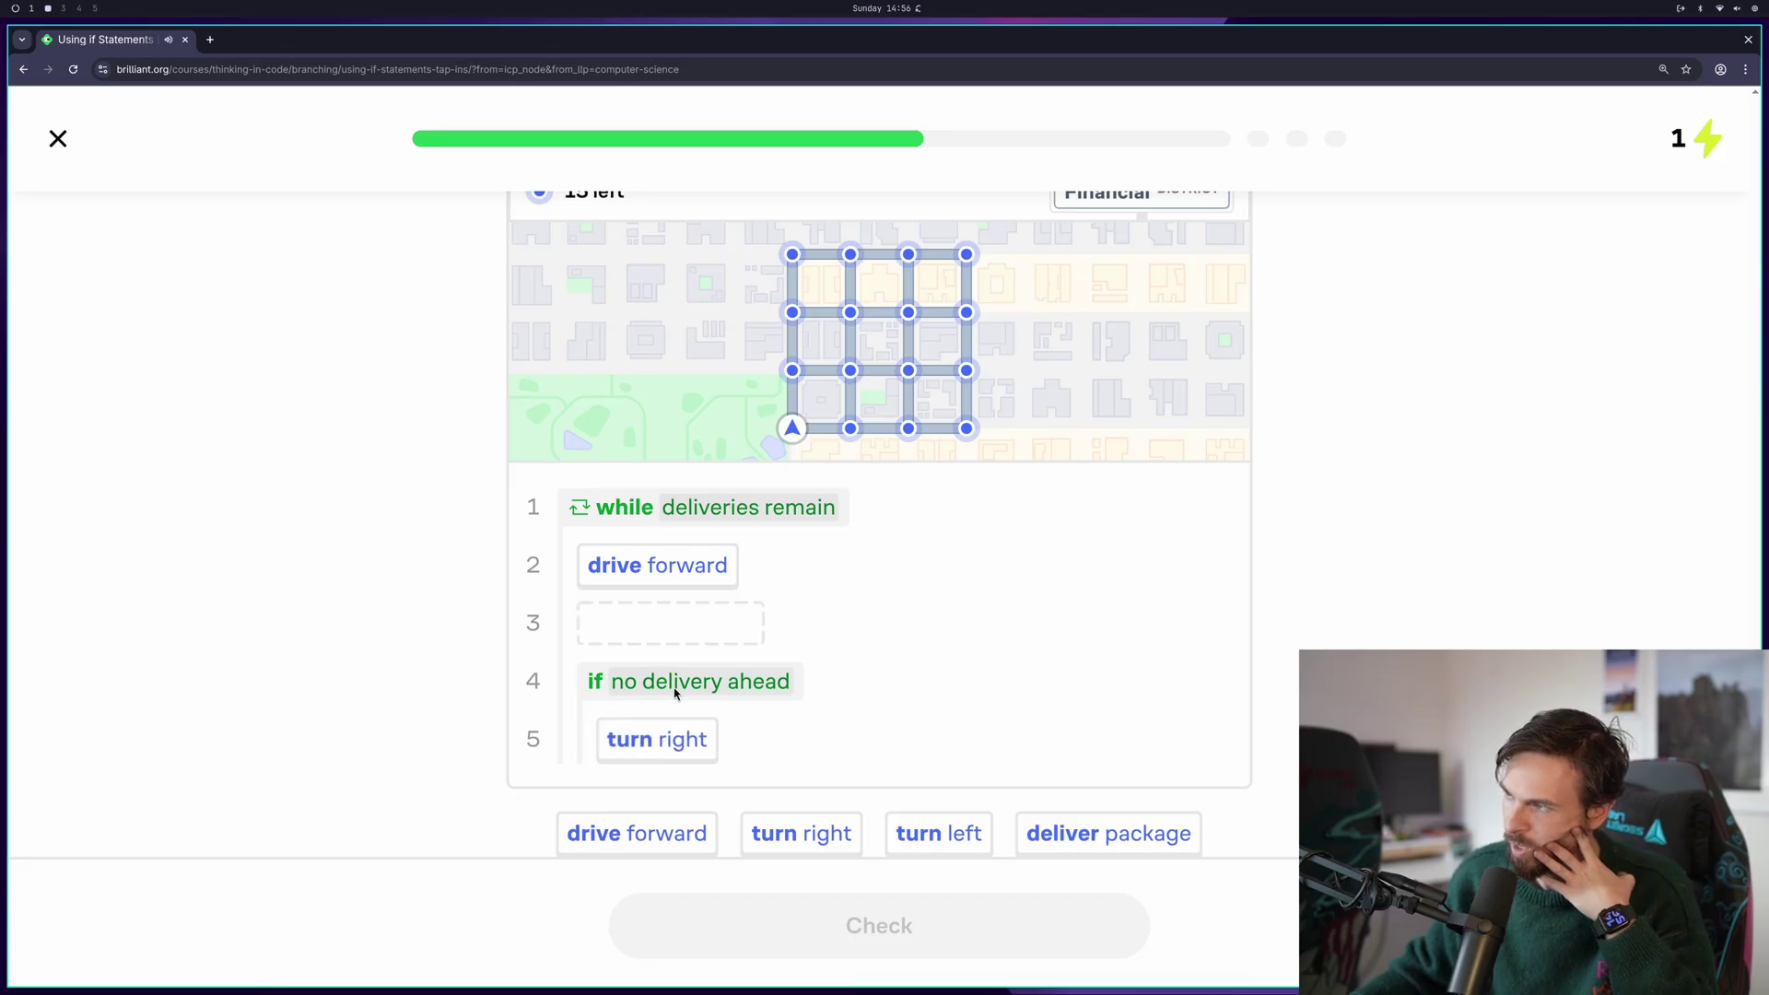
scroll(675, 693, up, 1)
scroll(675, 689, down, 1)
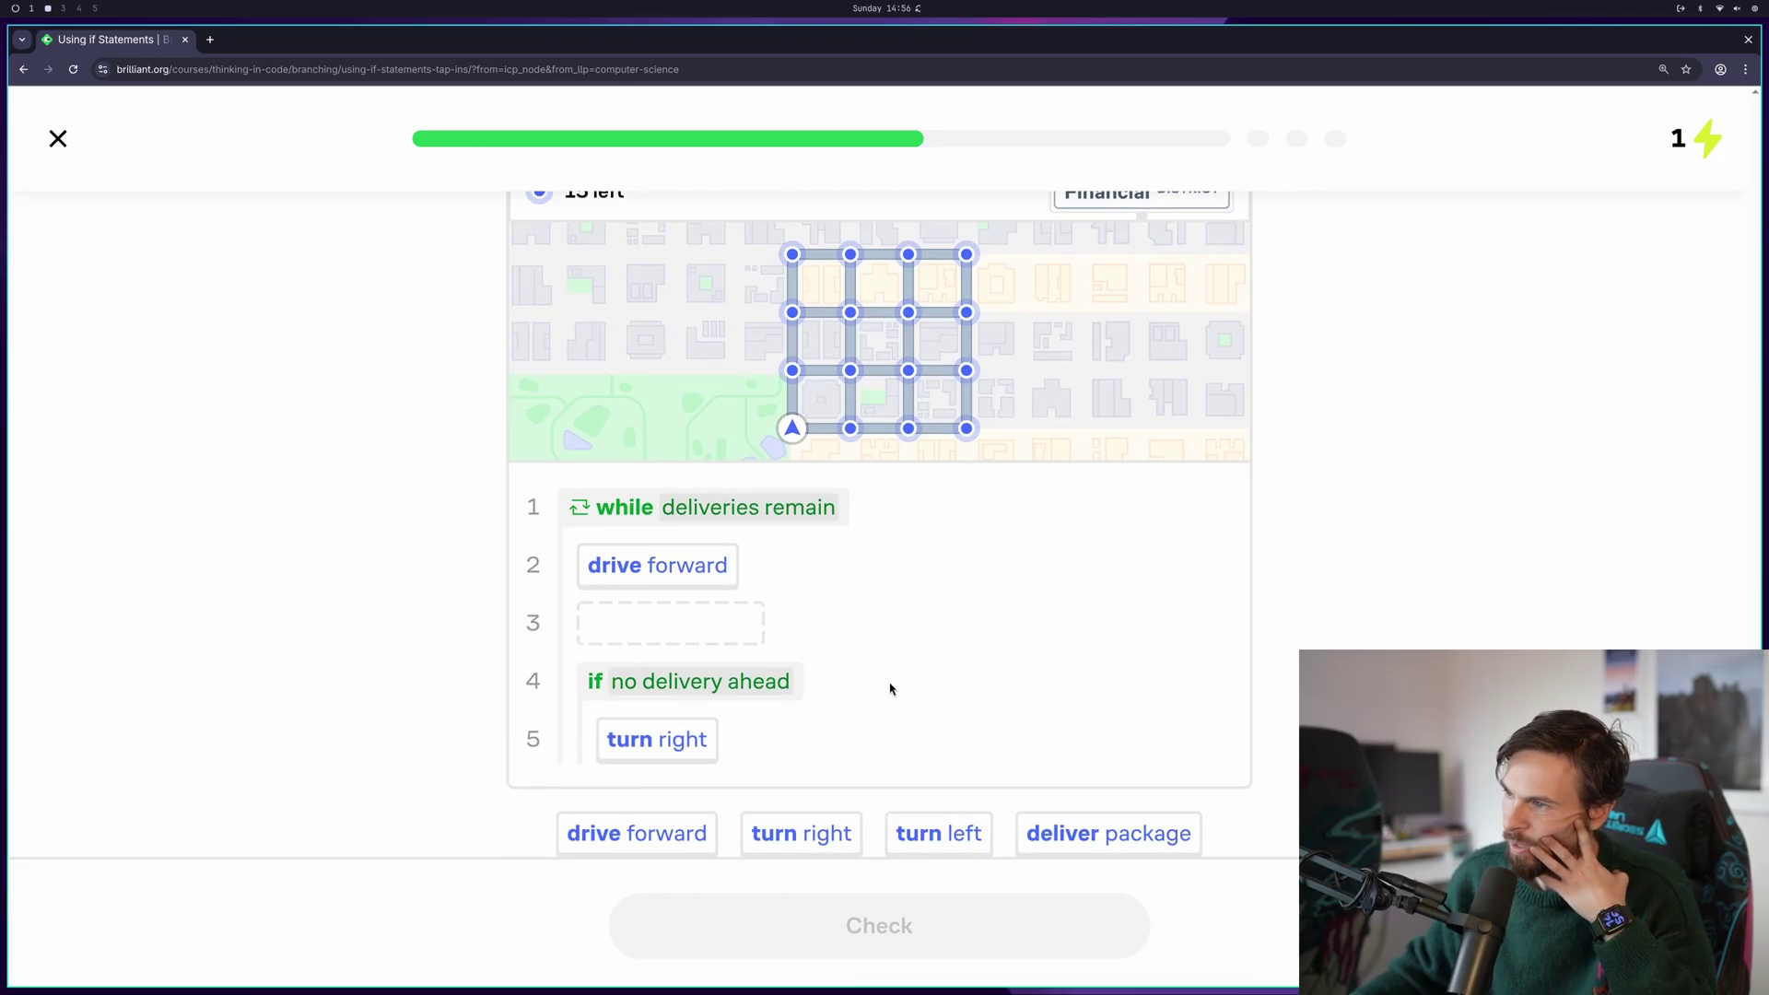
click(1108, 833)
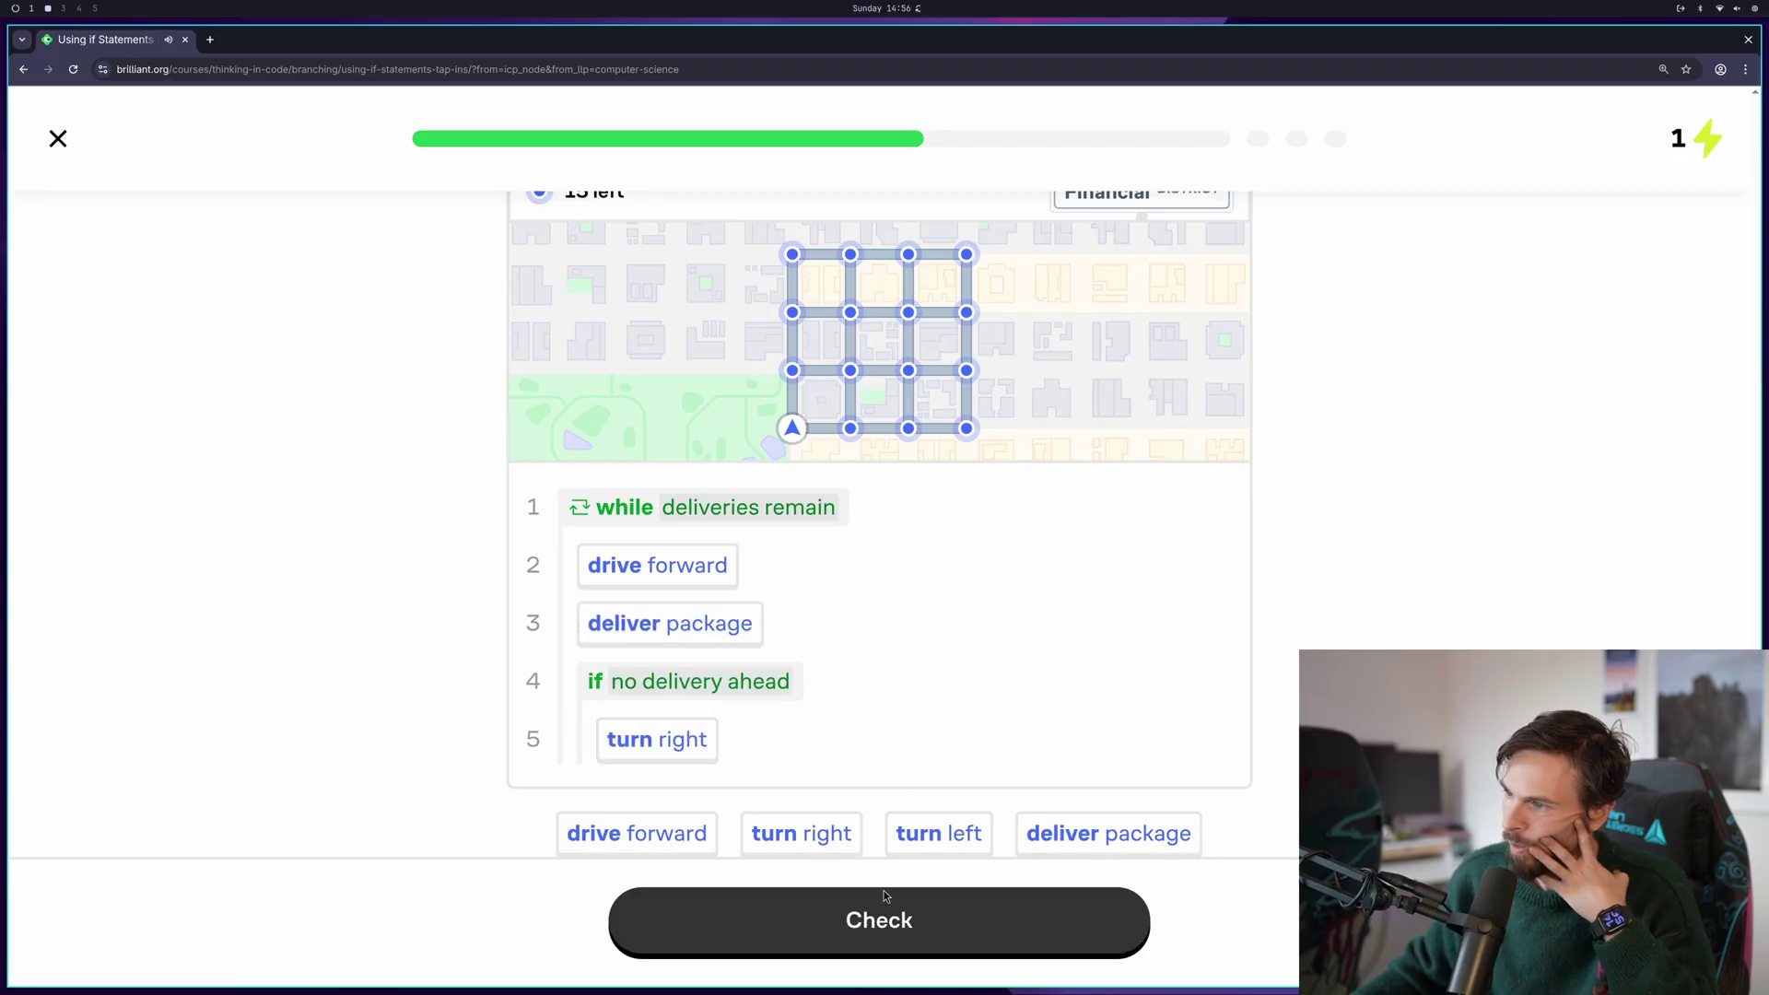
click(882, 892)
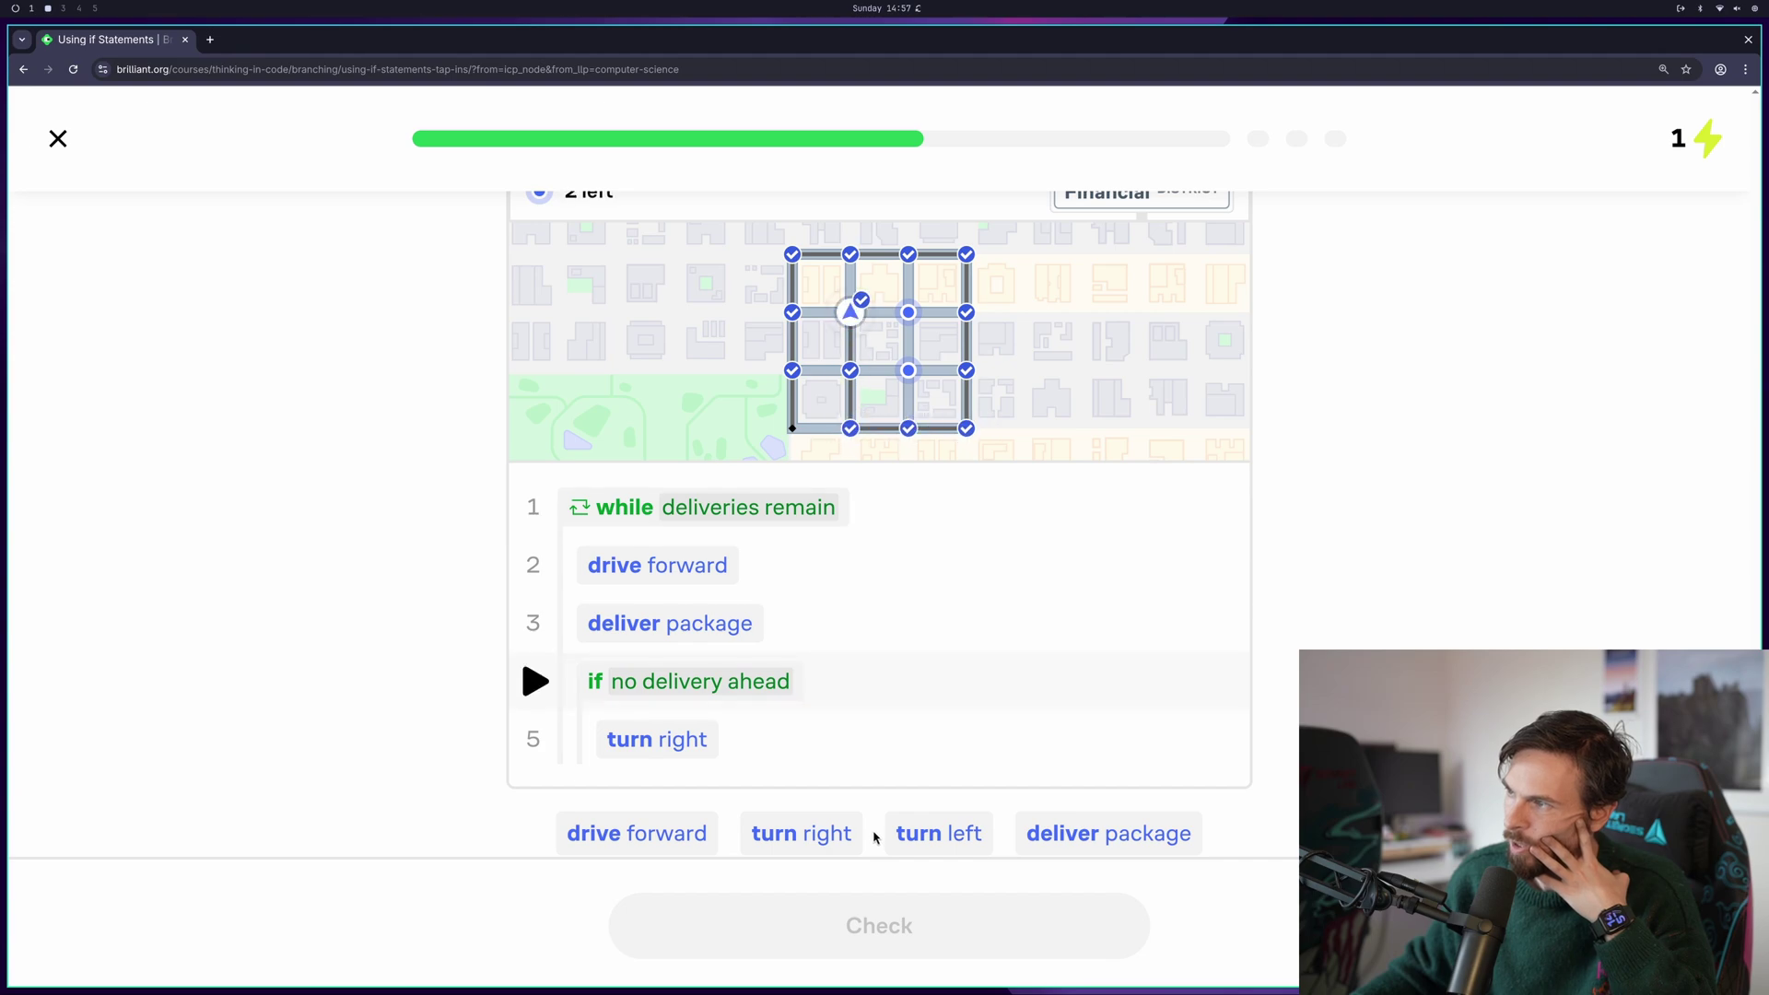
key(Return)
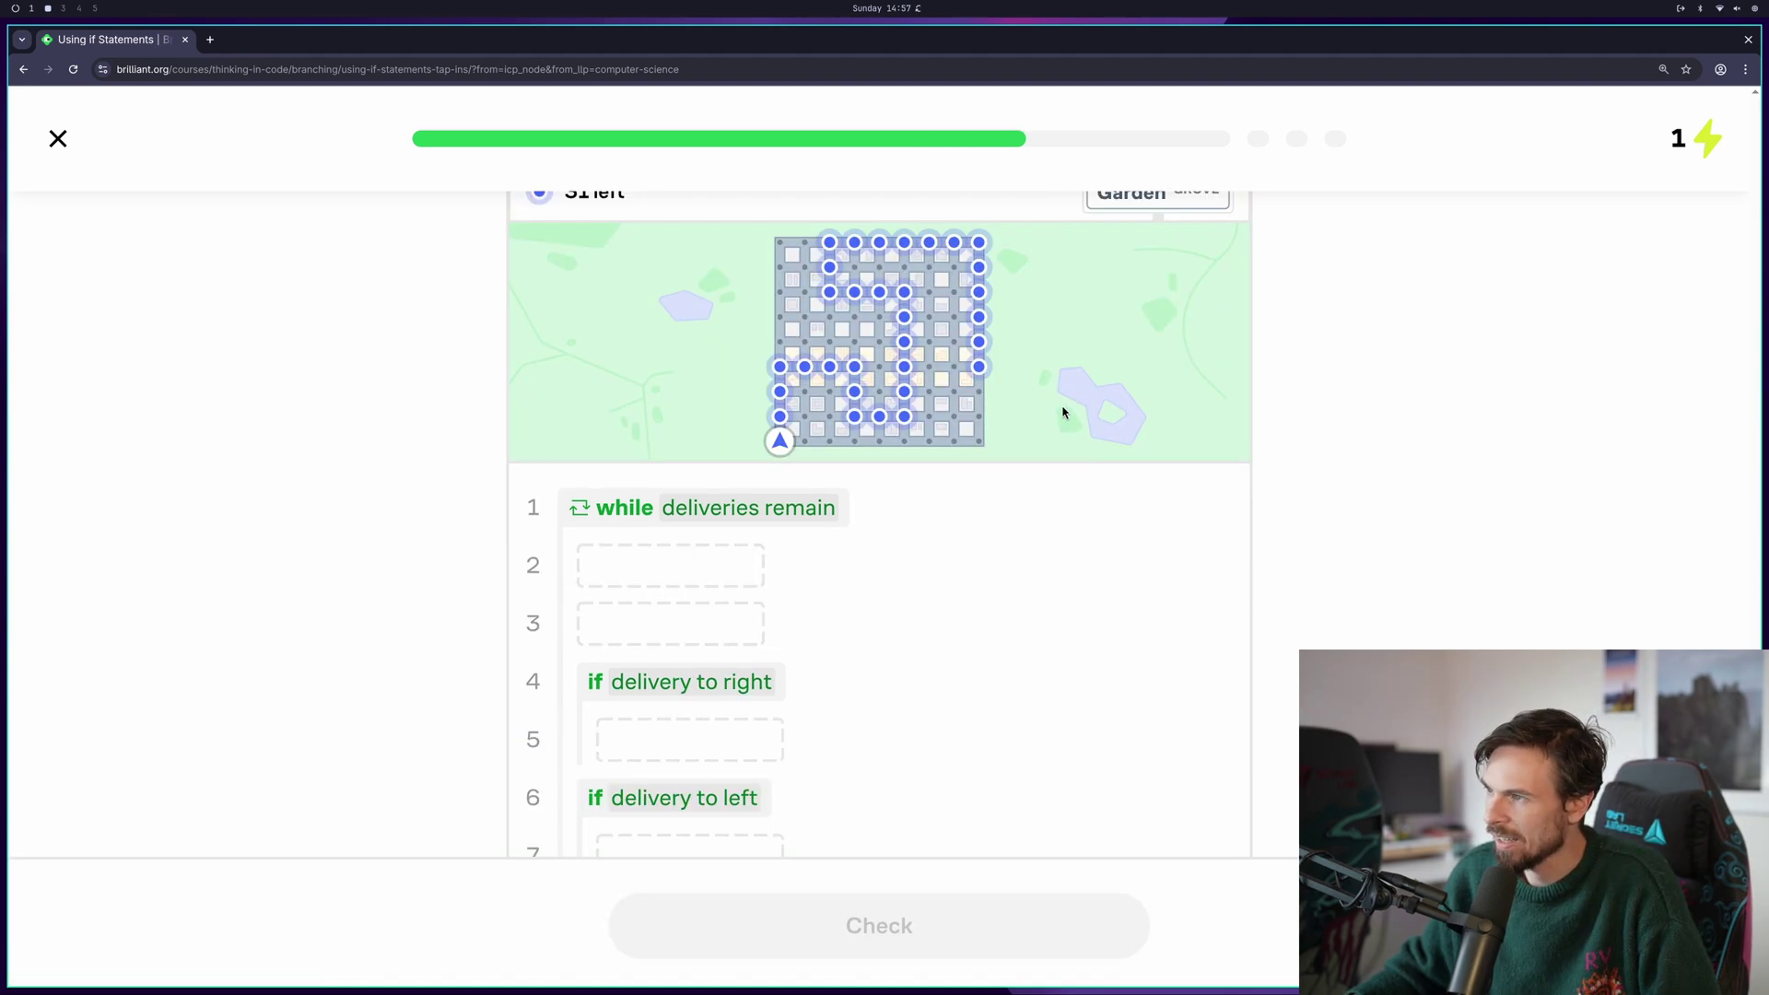
Place drive forward on line 2 and deliver package on line 3 of the Garden loop
scroll(678, 603, up, 2)
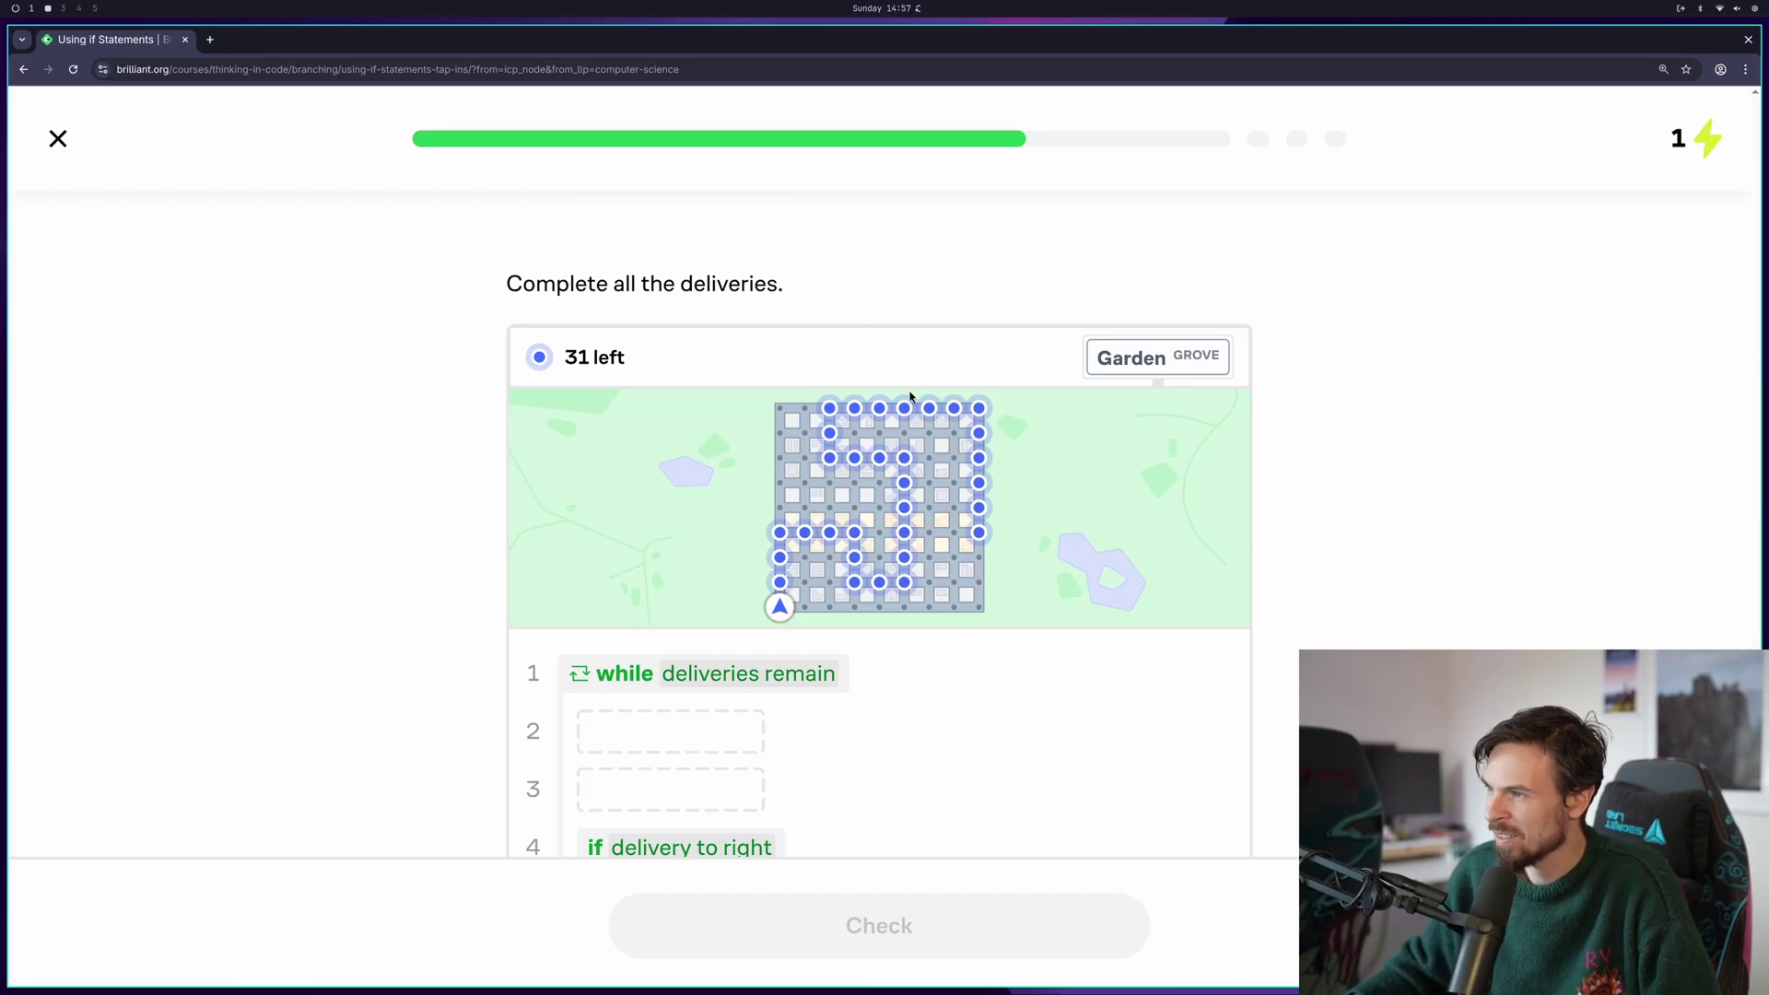
scroll(928, 622, down, 2)
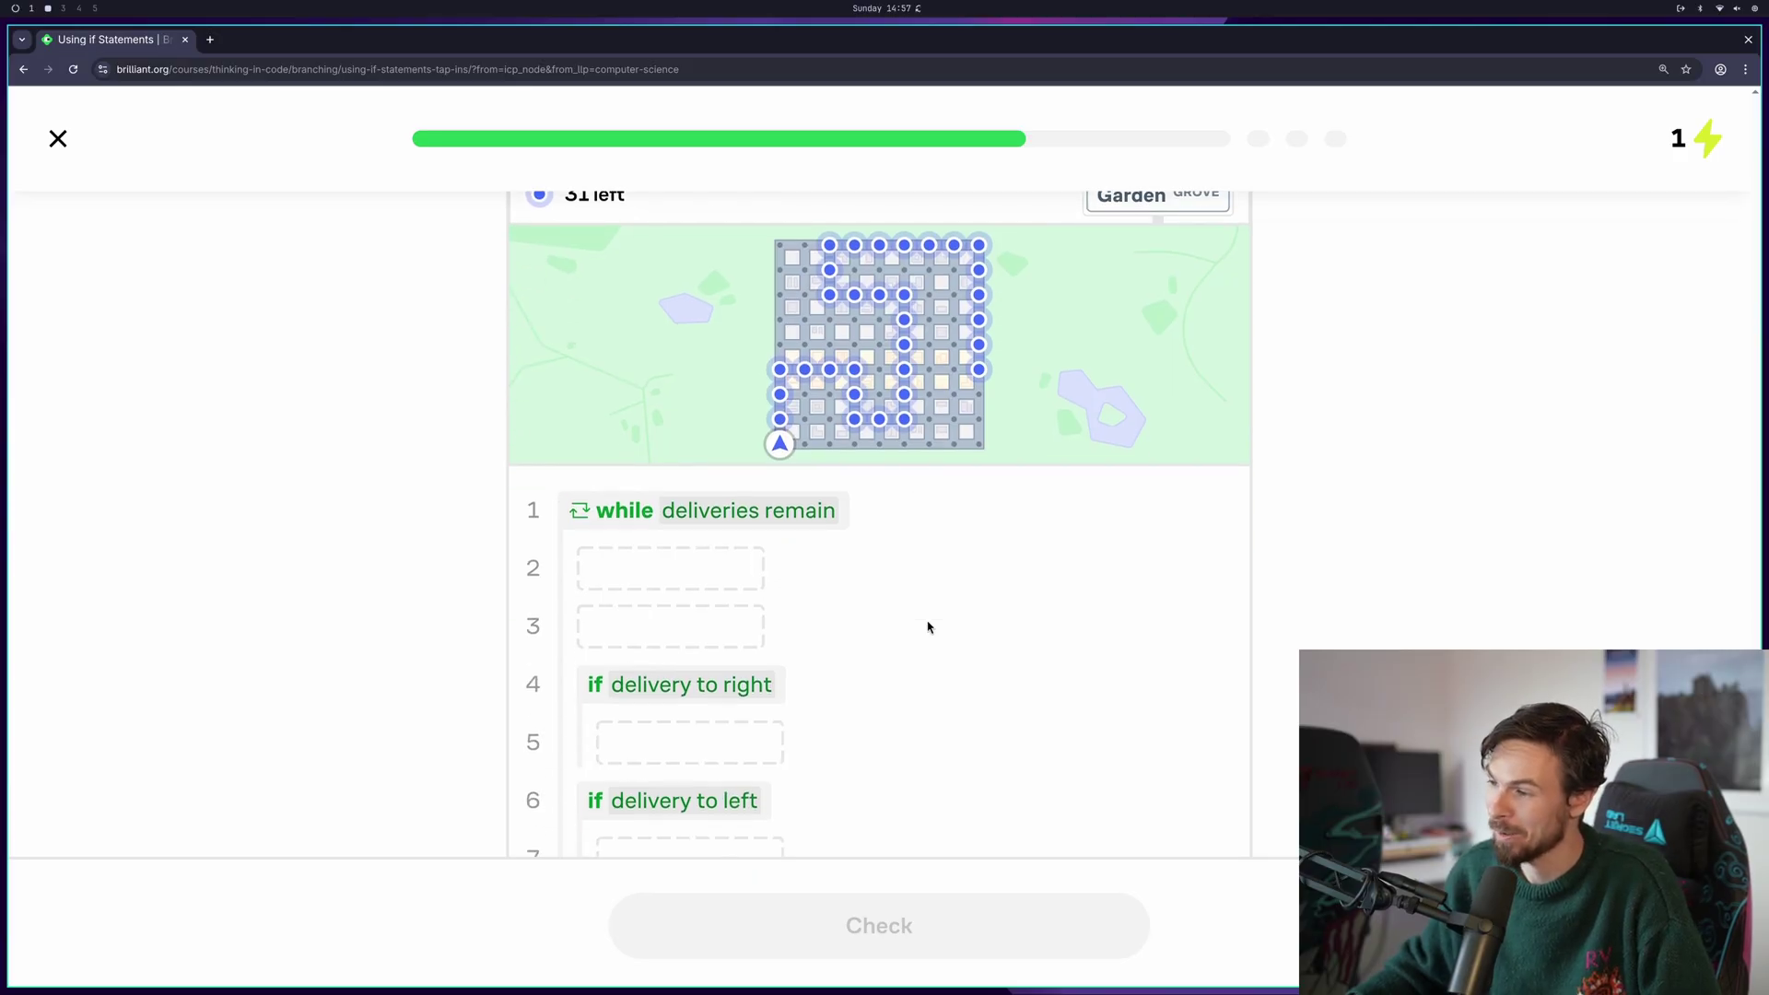
scroll(927, 625, down, 4)
scroll(924, 623, up, 3)
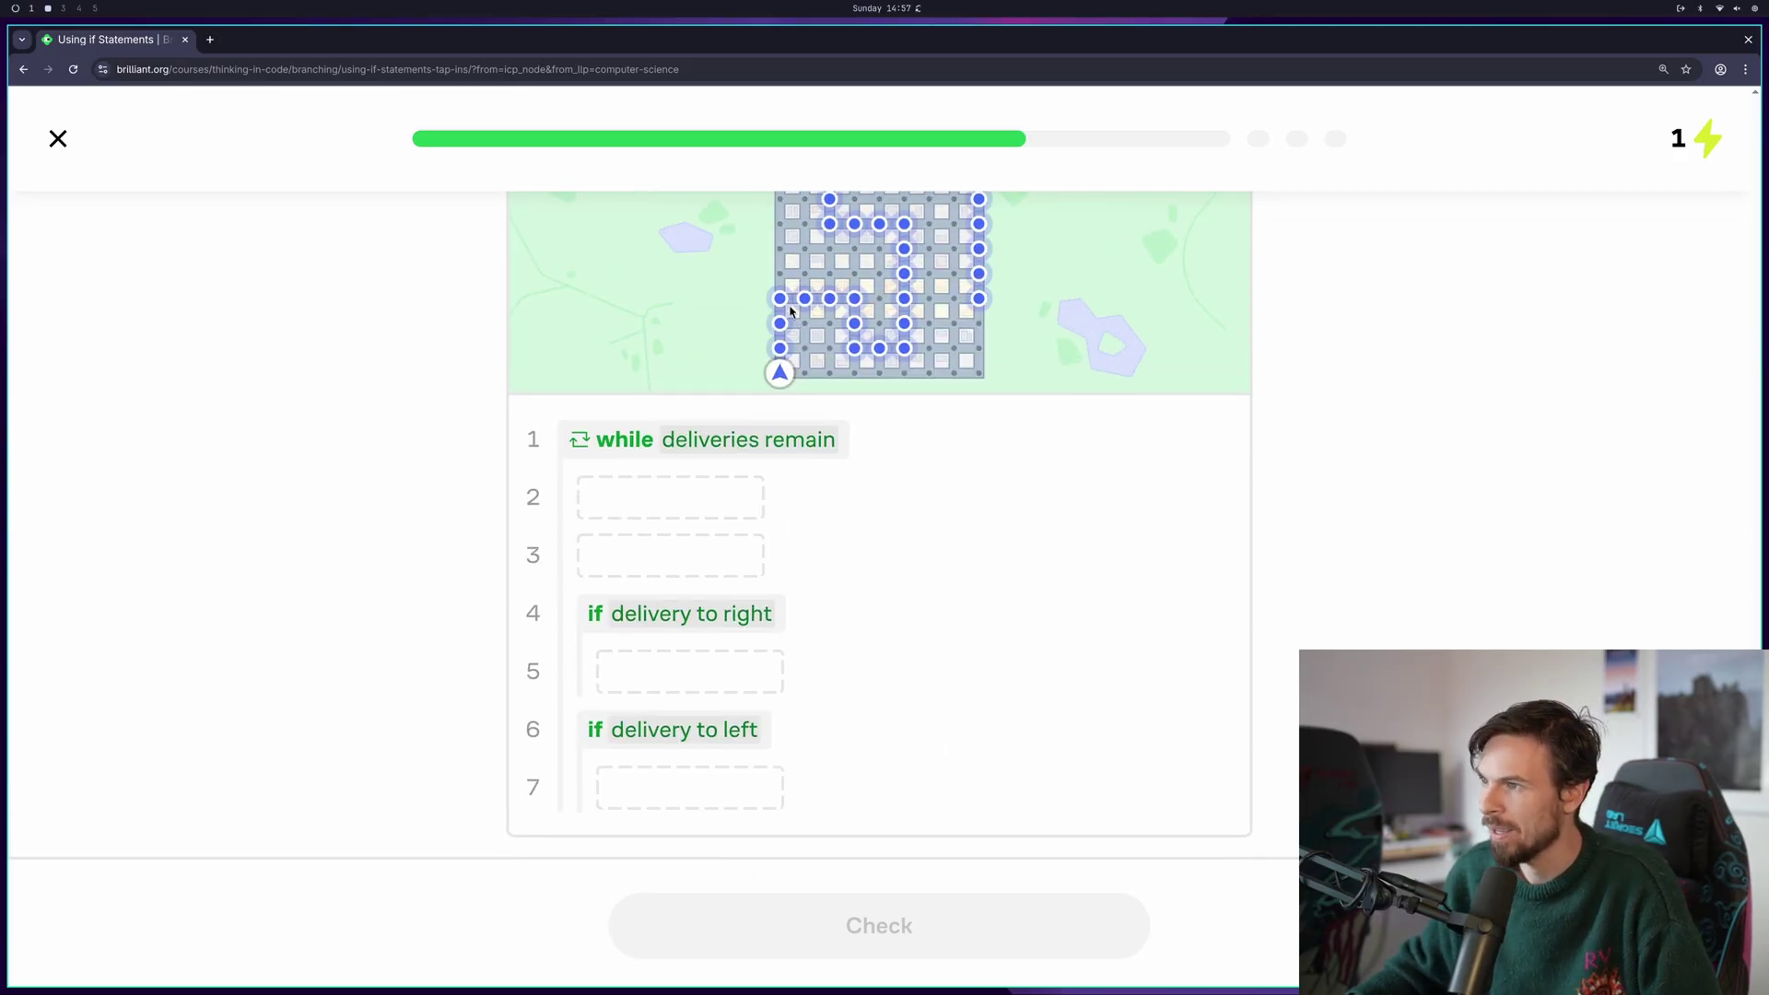
scroll(791, 312, up, 3)
scroll(790, 610, down, 4)
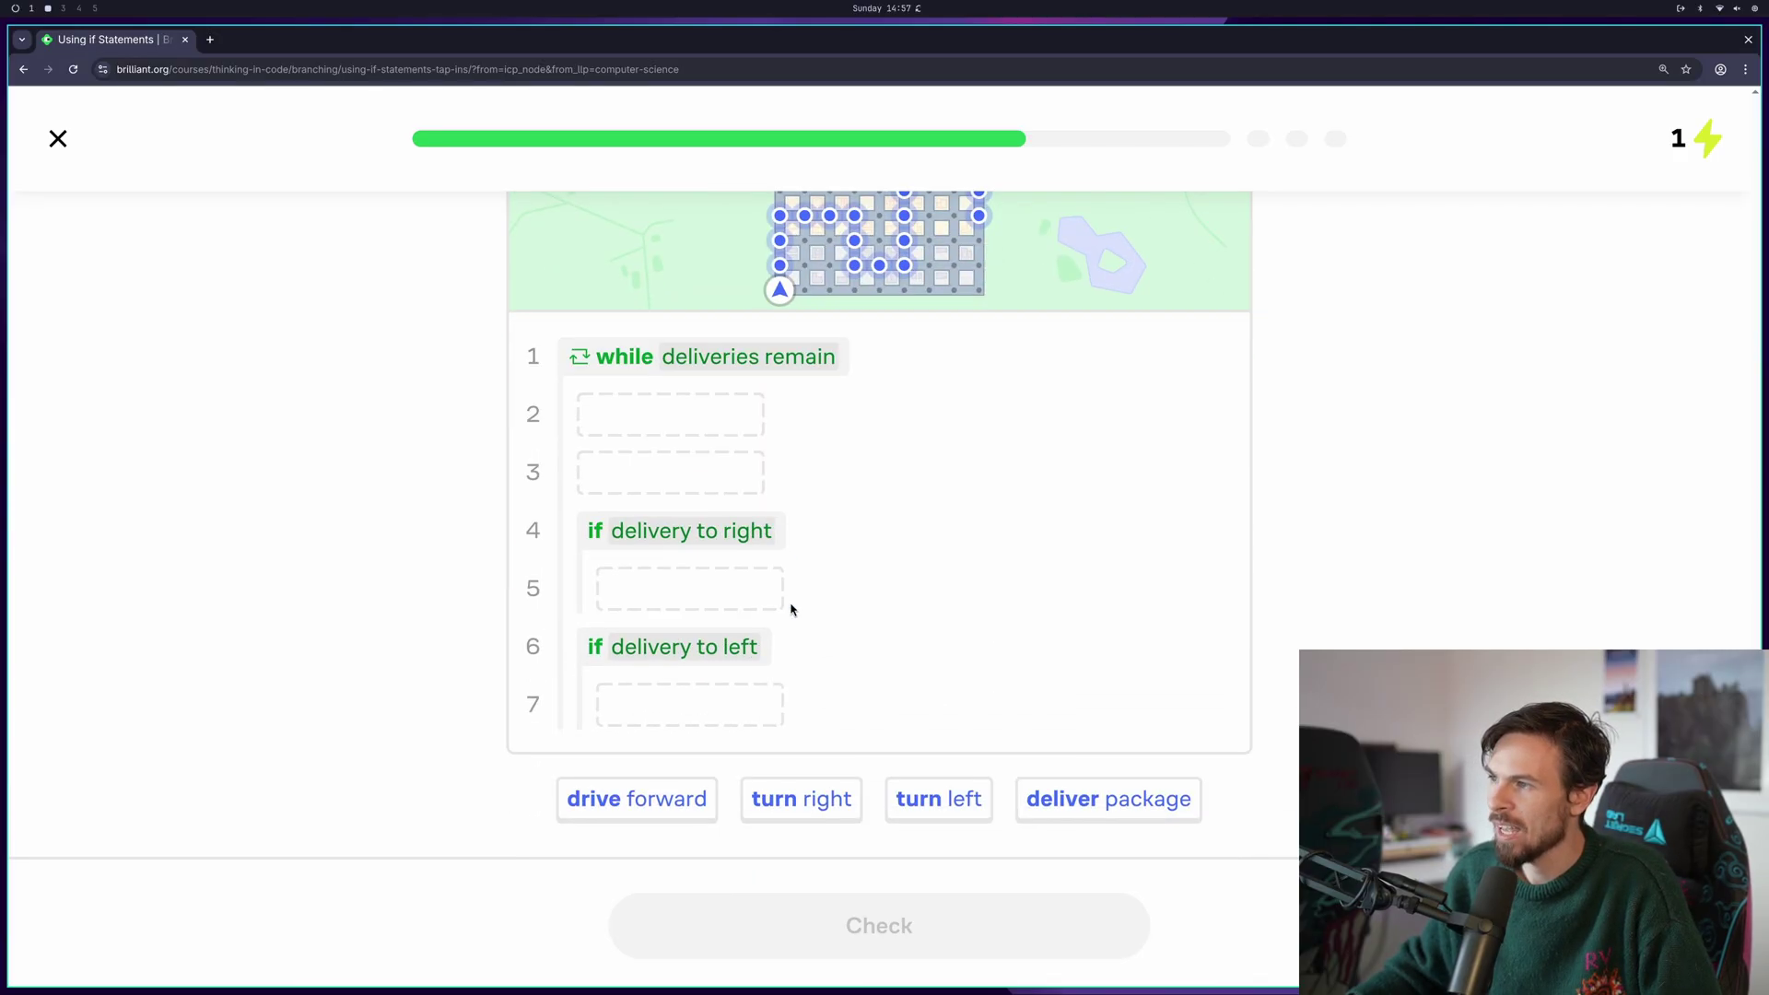
click(616, 794)
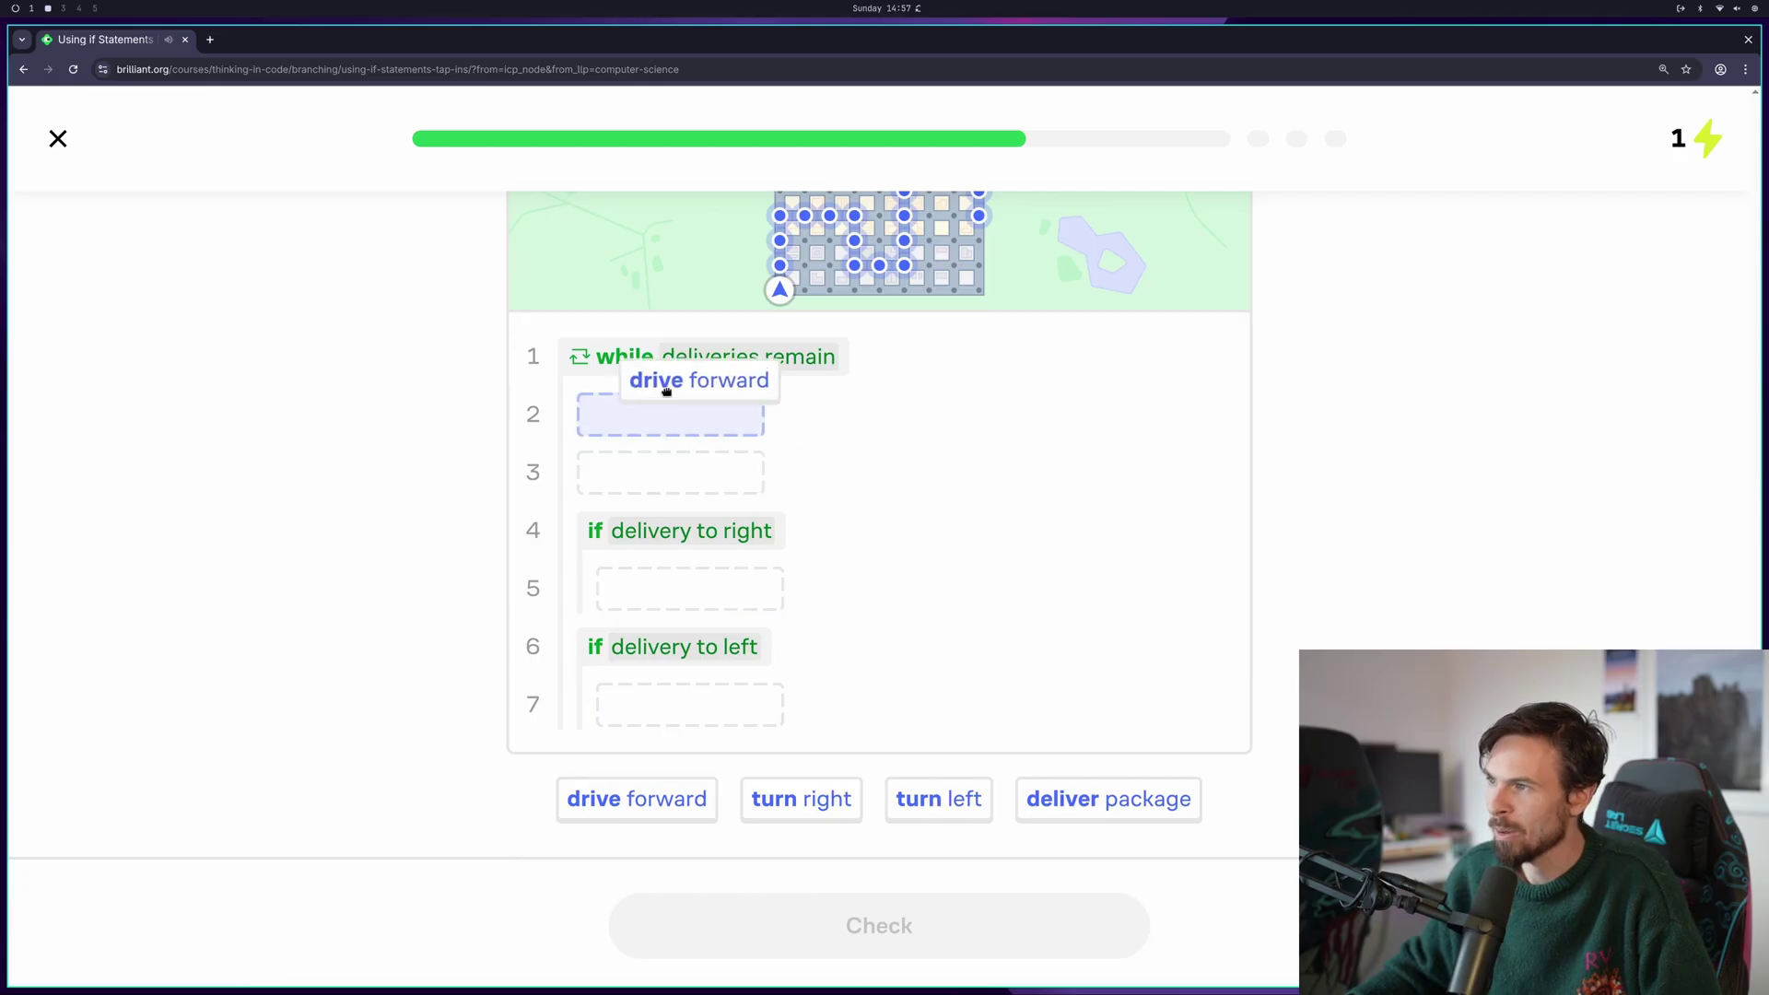
scroll(722, 458, up, 2)
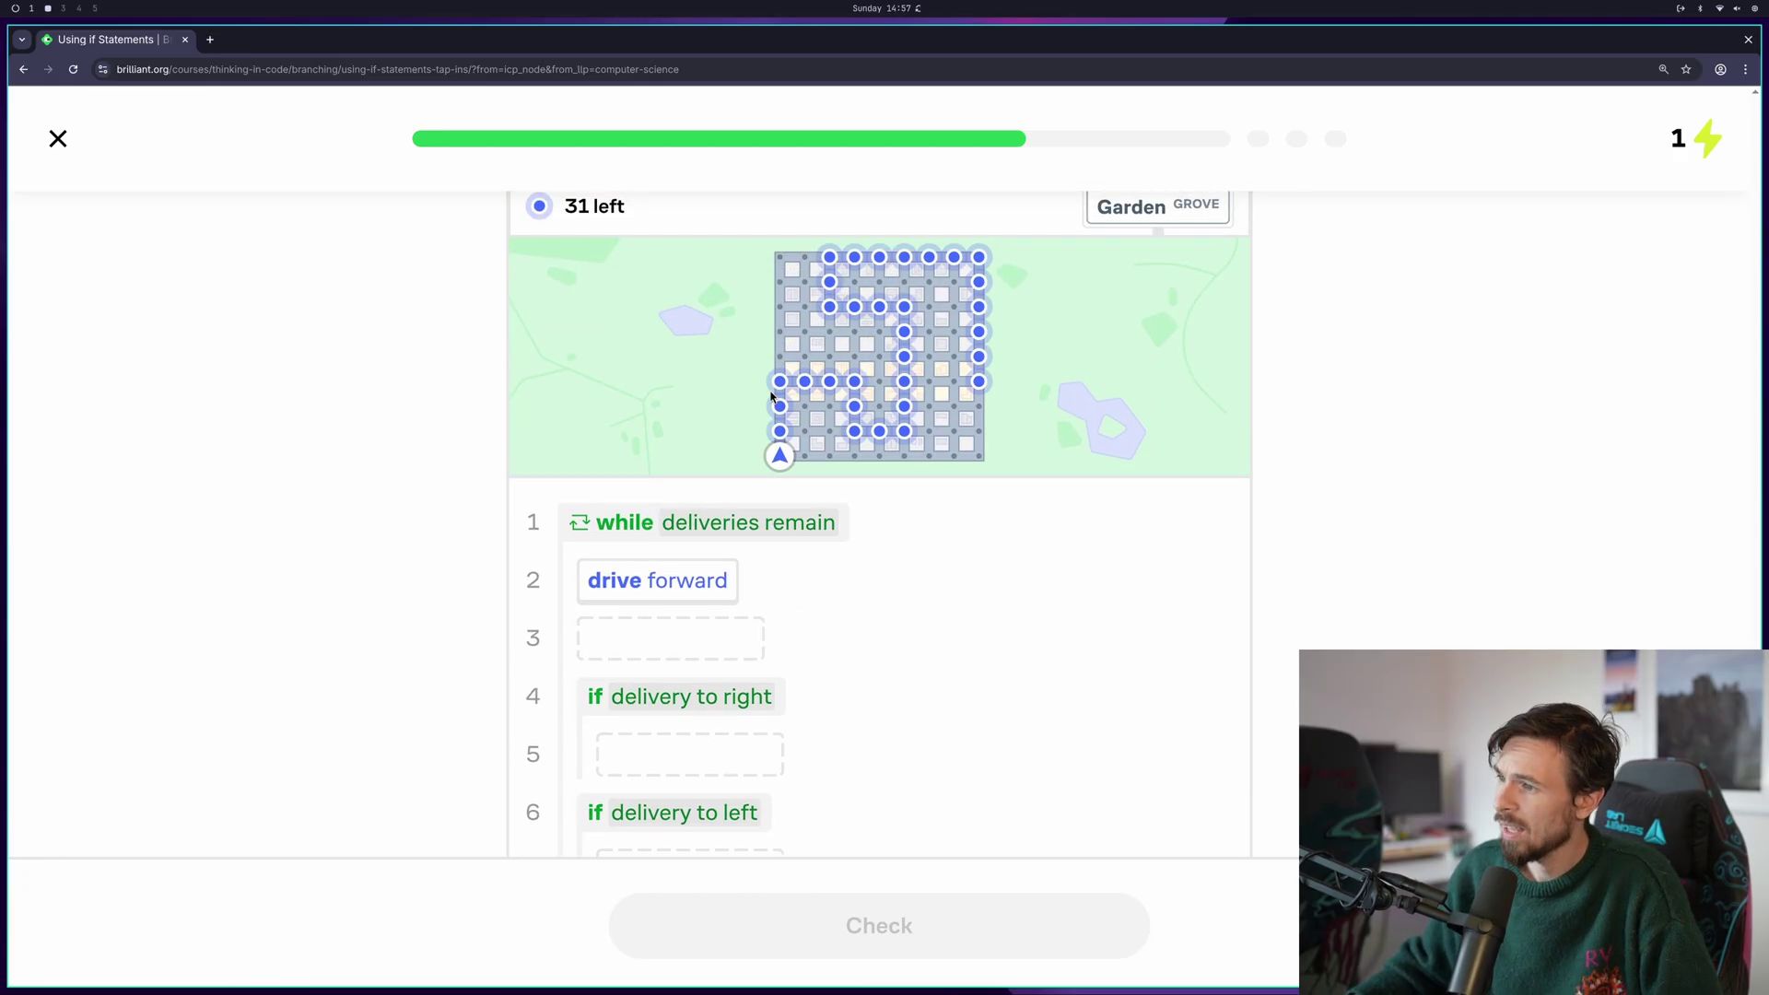
scroll(764, 390, down, 1)
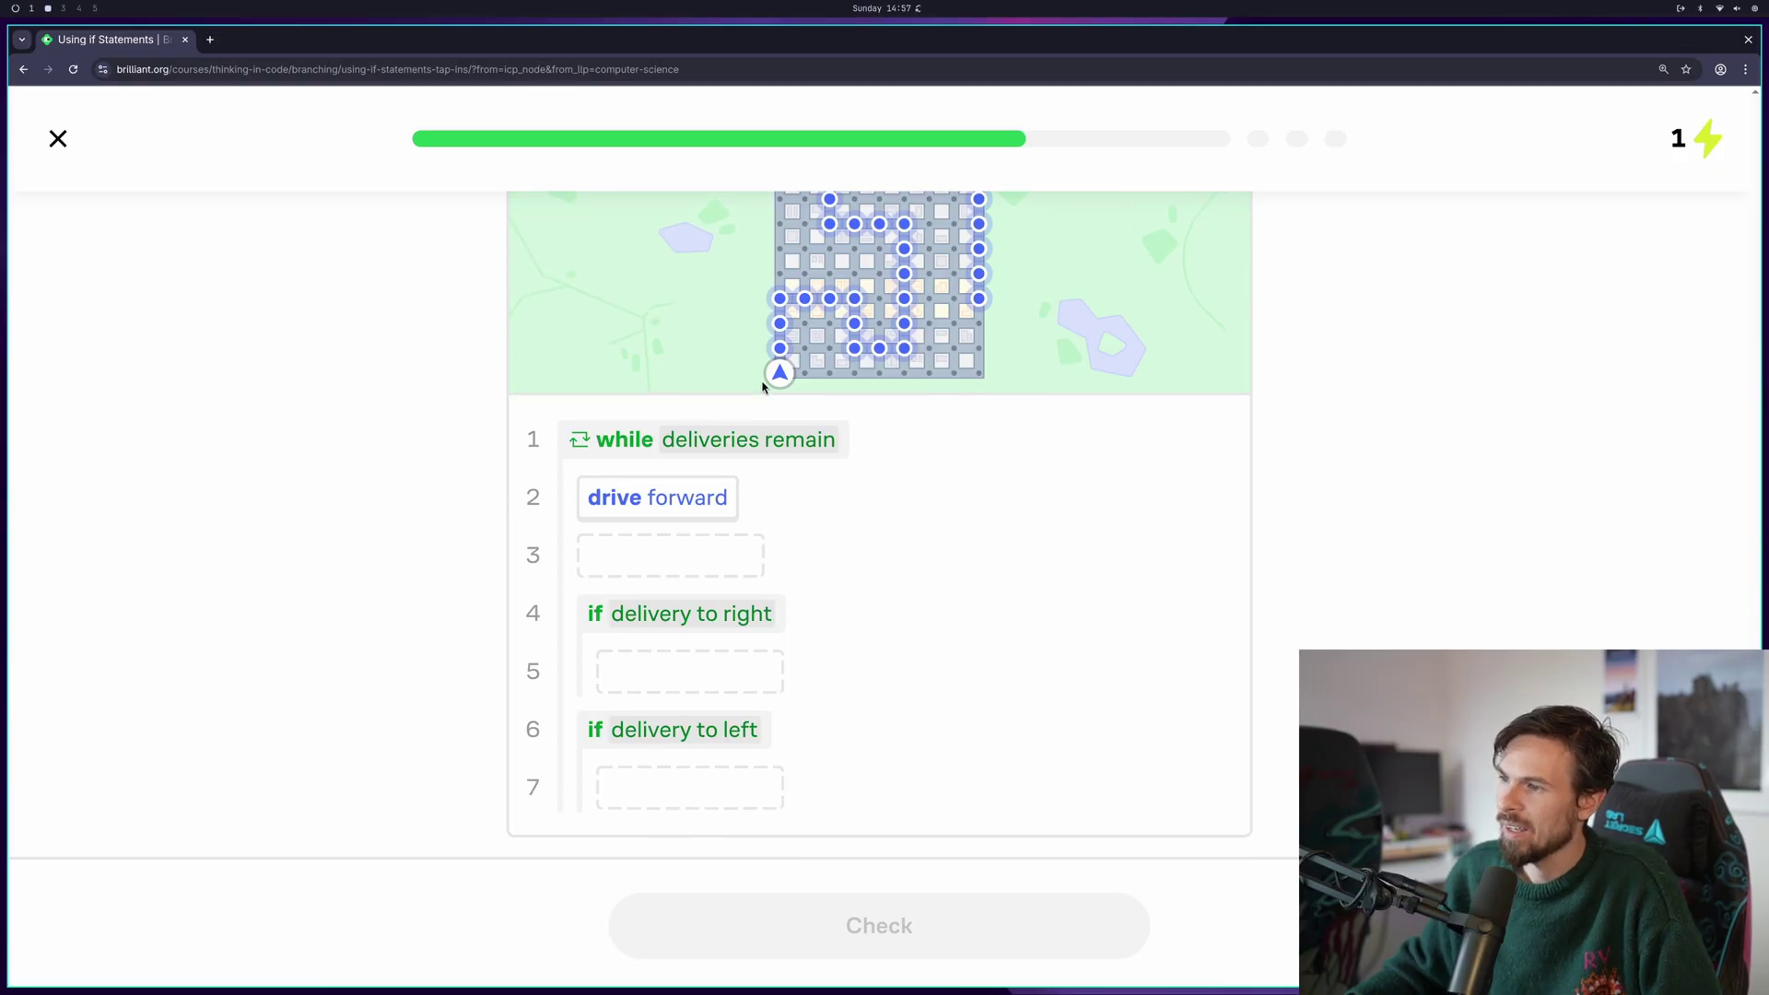
scroll(763, 387, up, 1)
scroll(763, 387, down, 4)
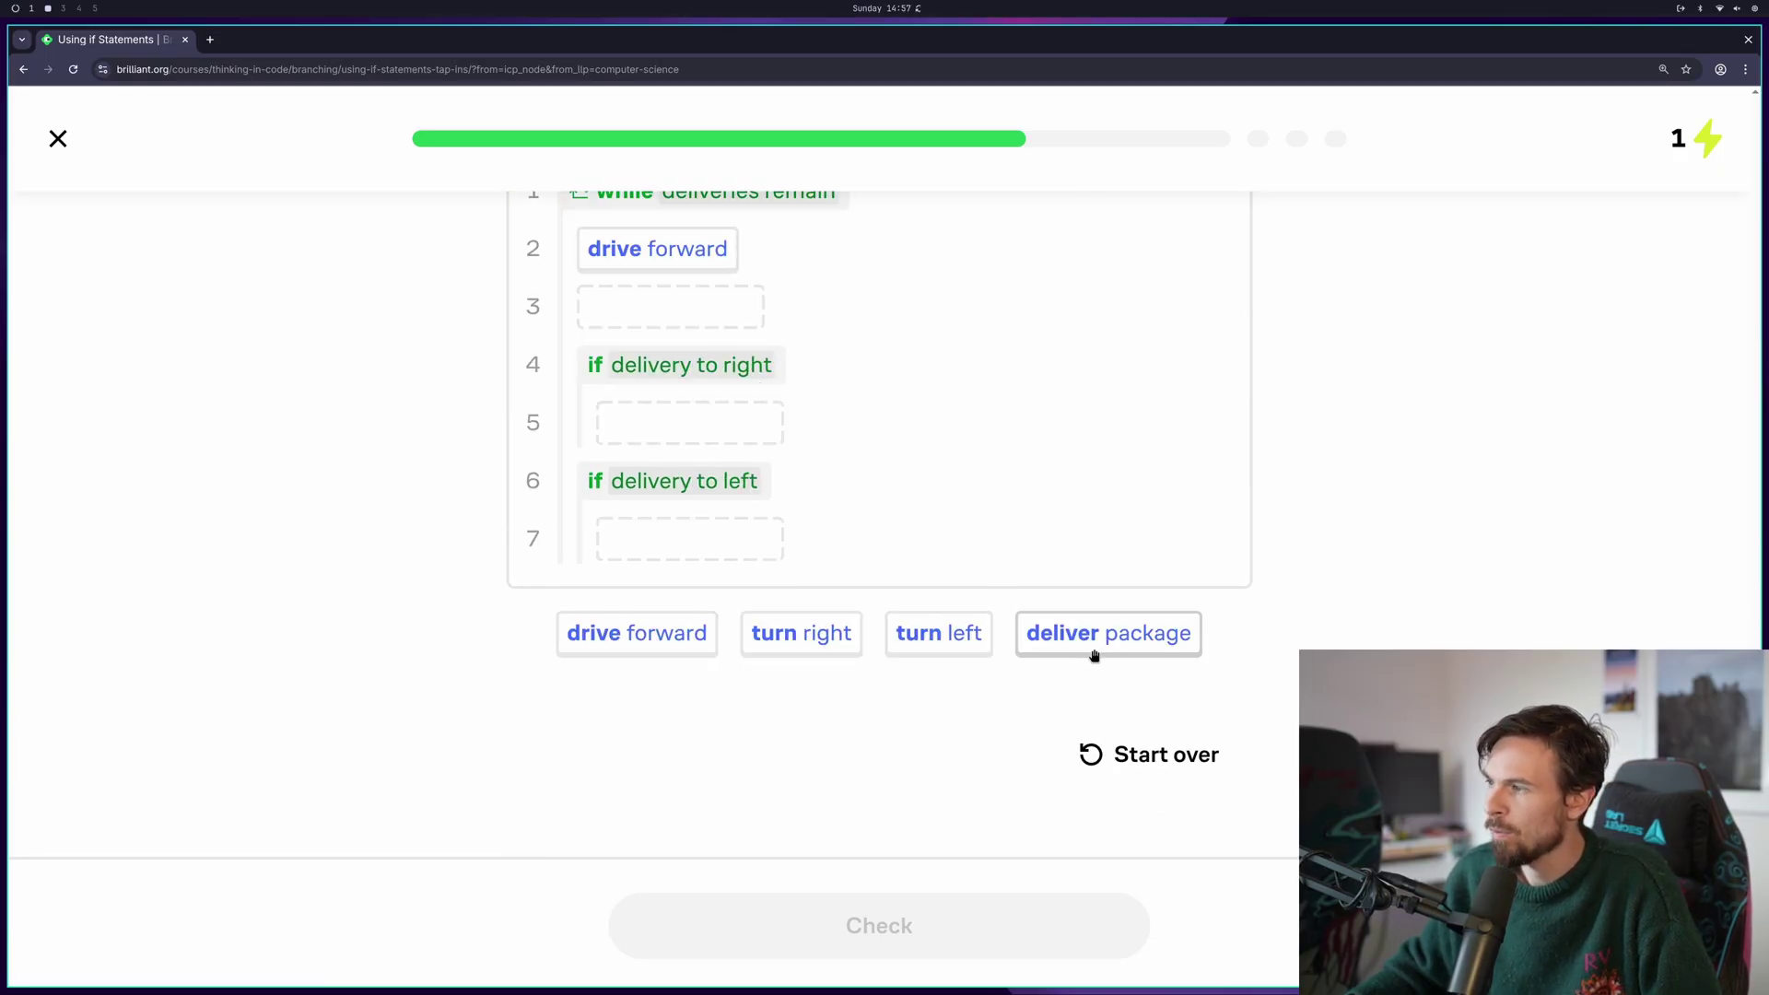
drag(1093, 655, 642, 309)
Add turn right on line 5 and turn left under if delivery to left, then check
scroll(763, 380, up, 3)
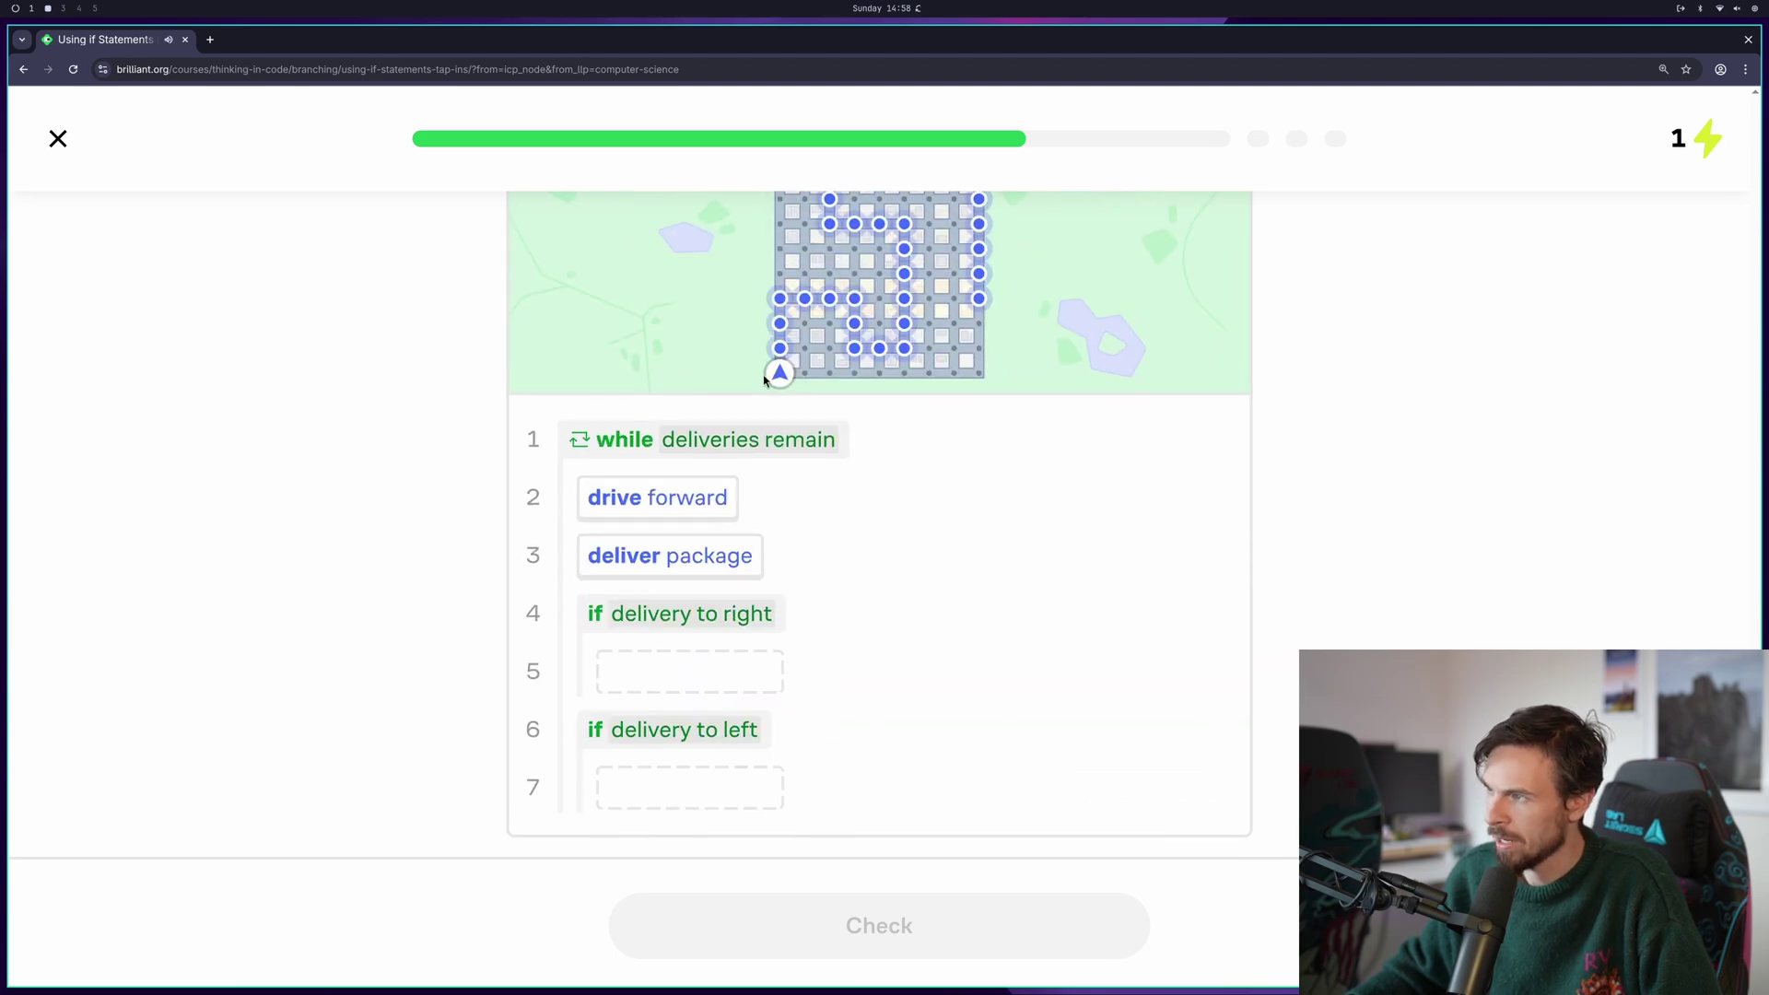
scroll(761, 499, up, 1)
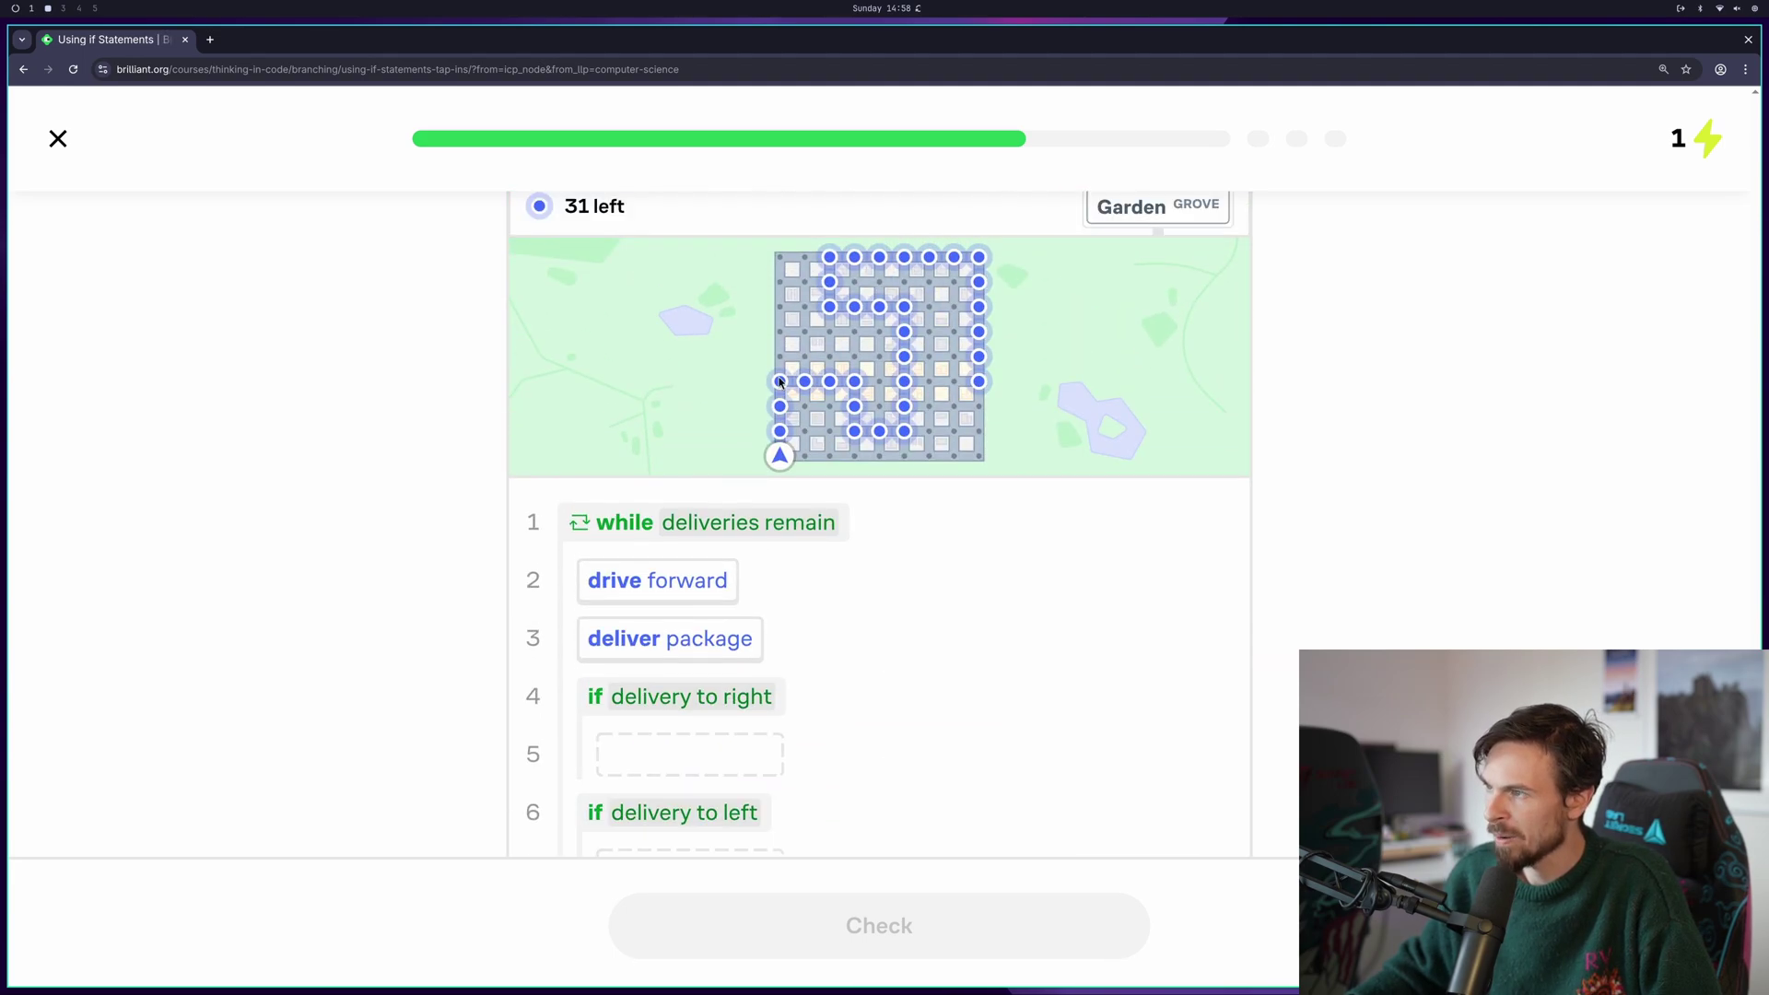
scroll(863, 465, down, 4)
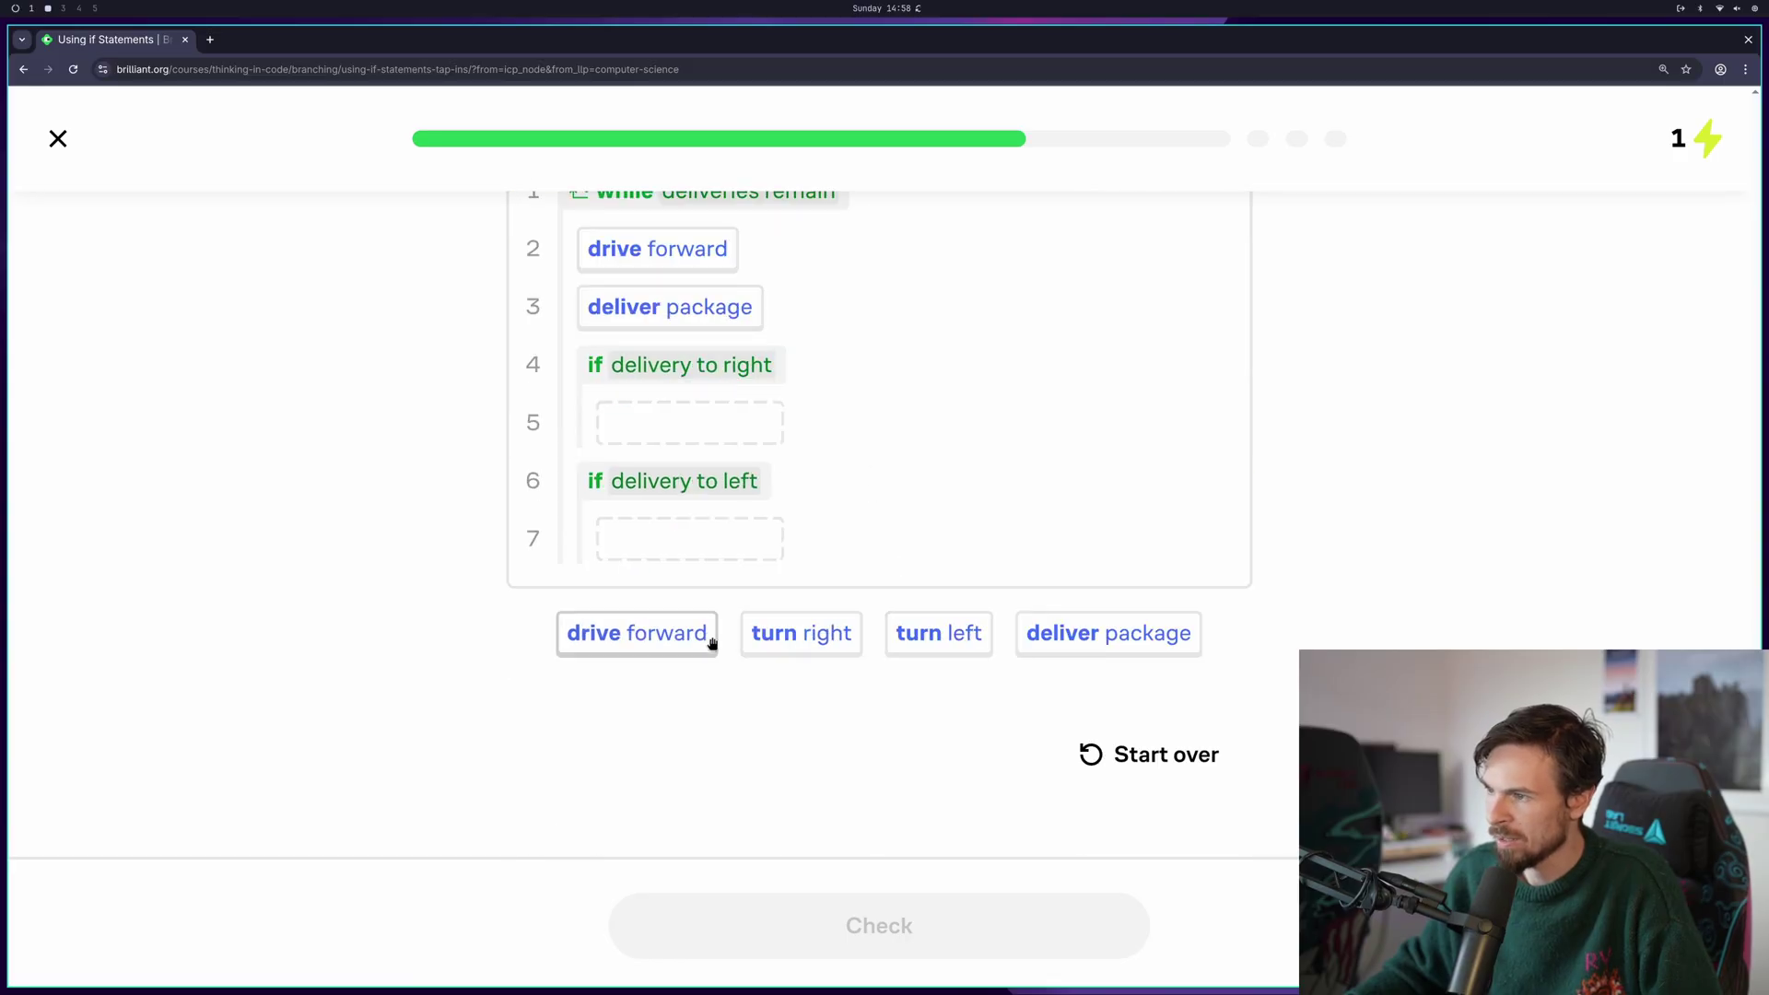
drag(785, 644, 686, 433)
scroll(807, 359, up, 3)
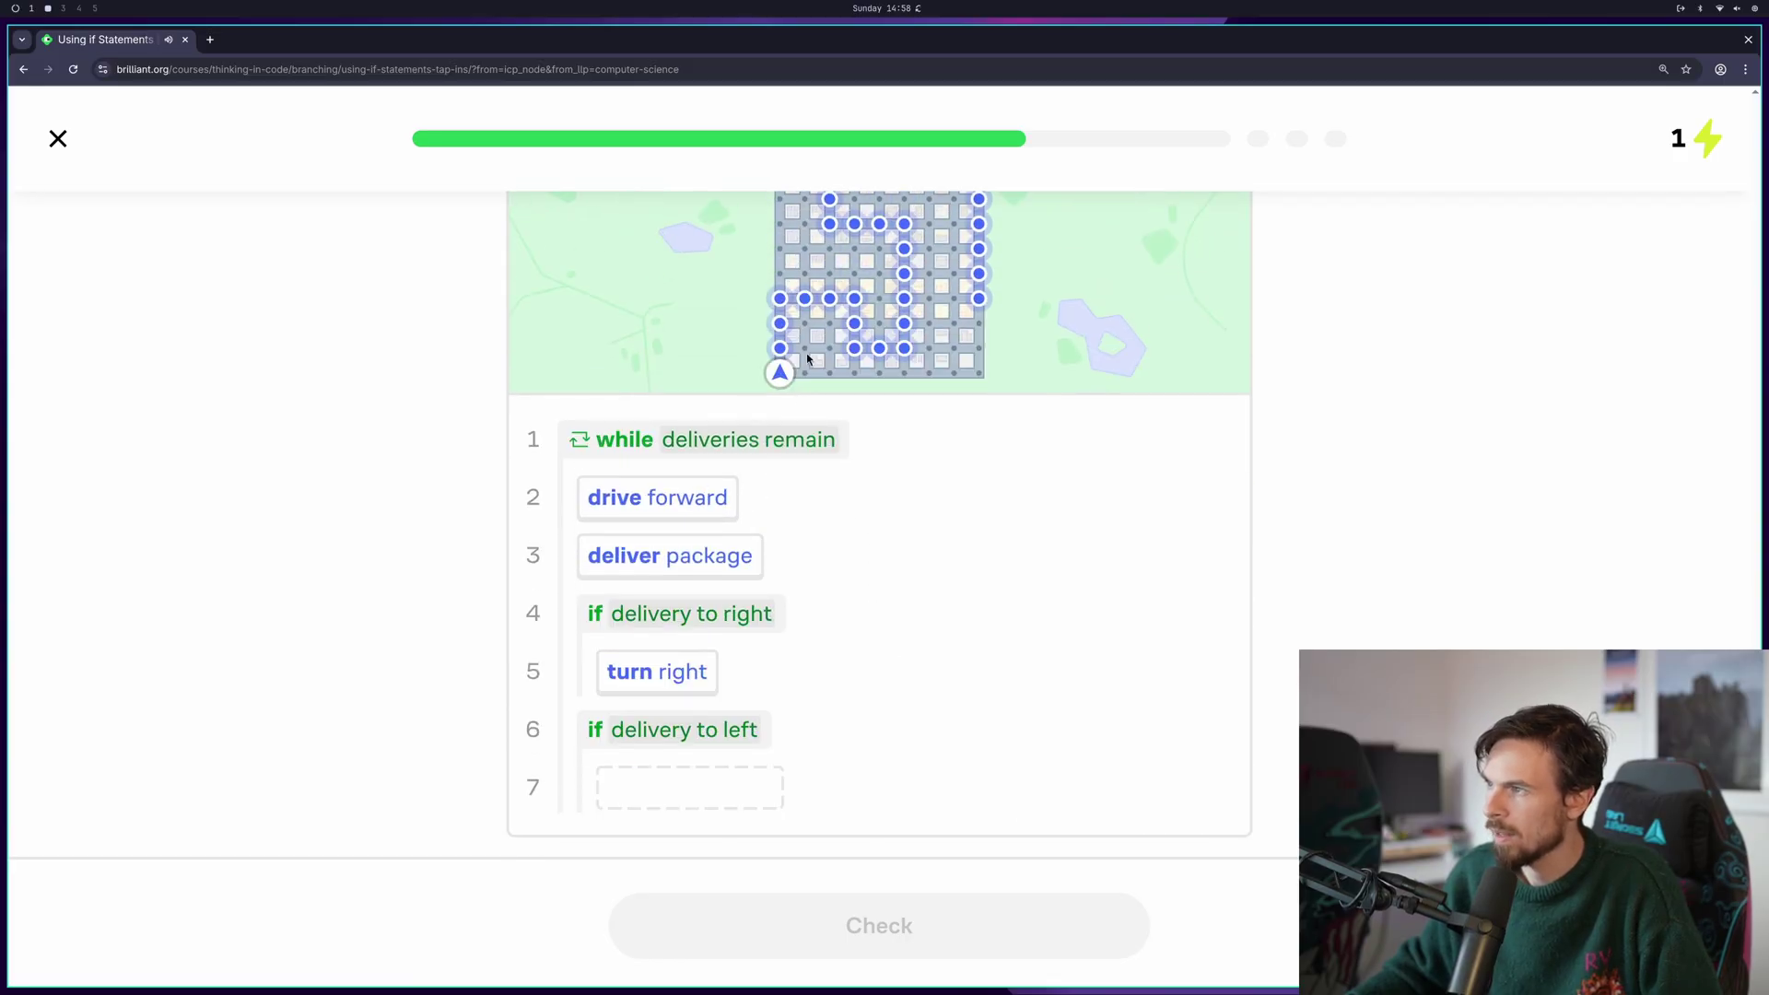
scroll(896, 383, down, 3)
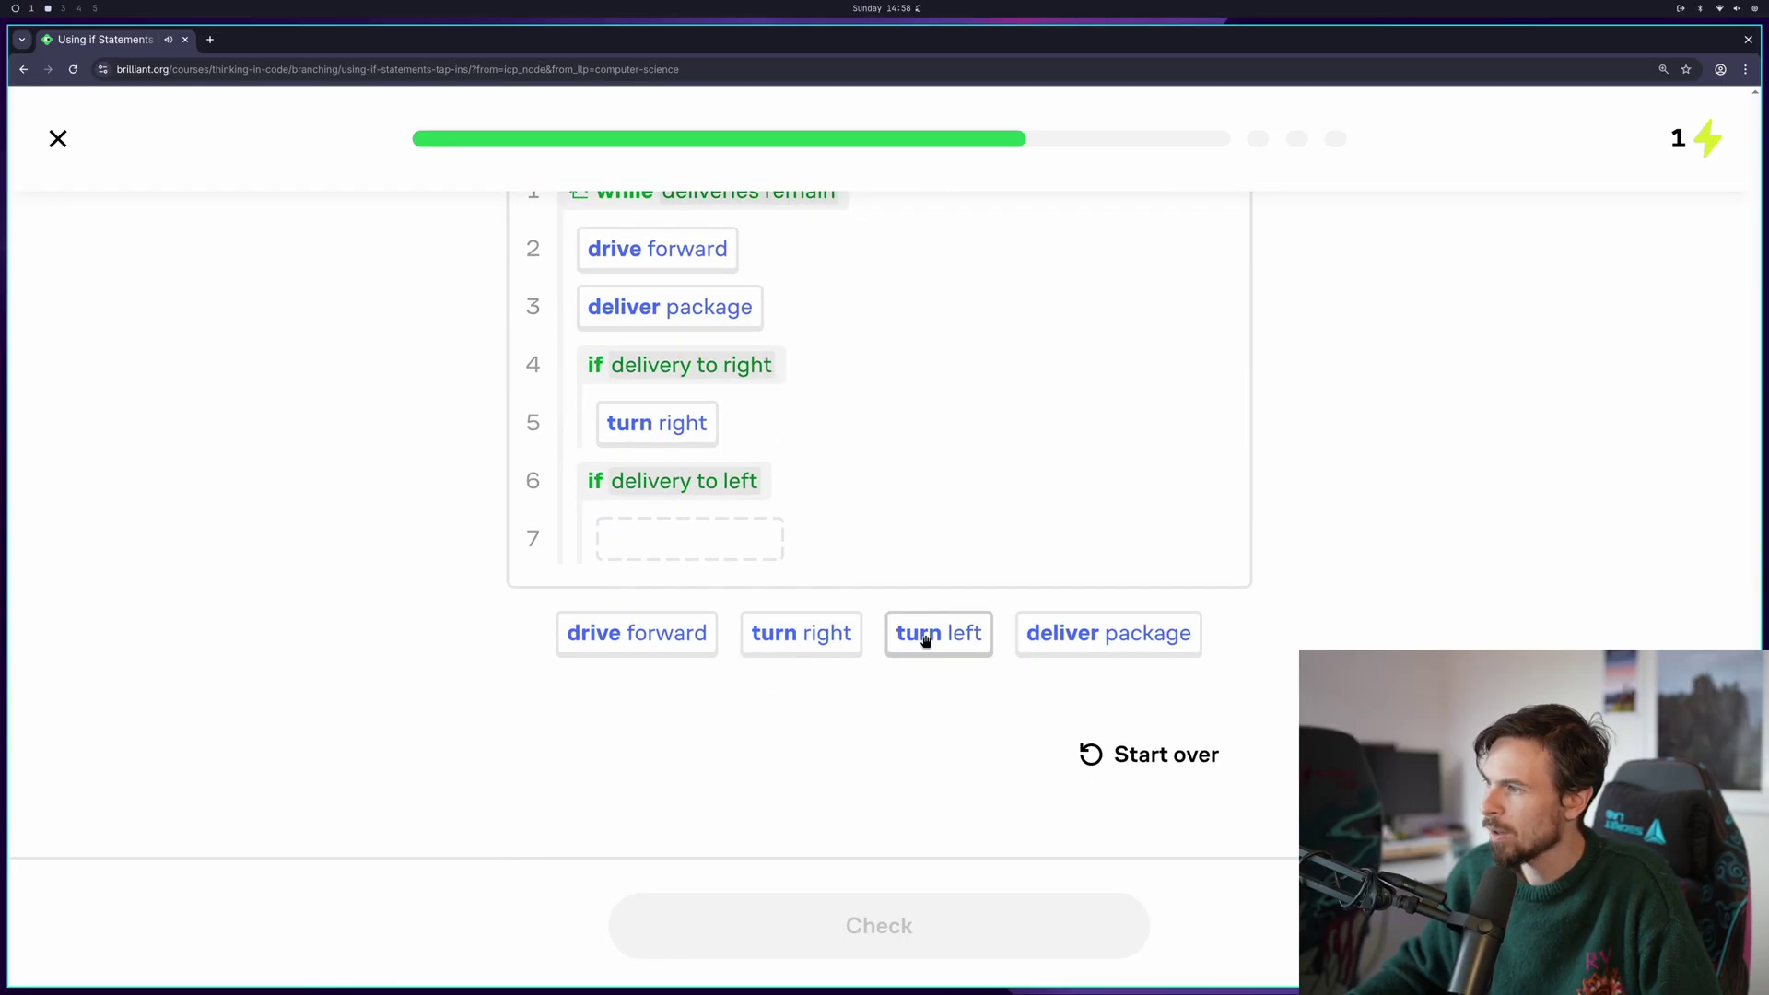
drag(924, 635, 643, 534)
click(870, 890)
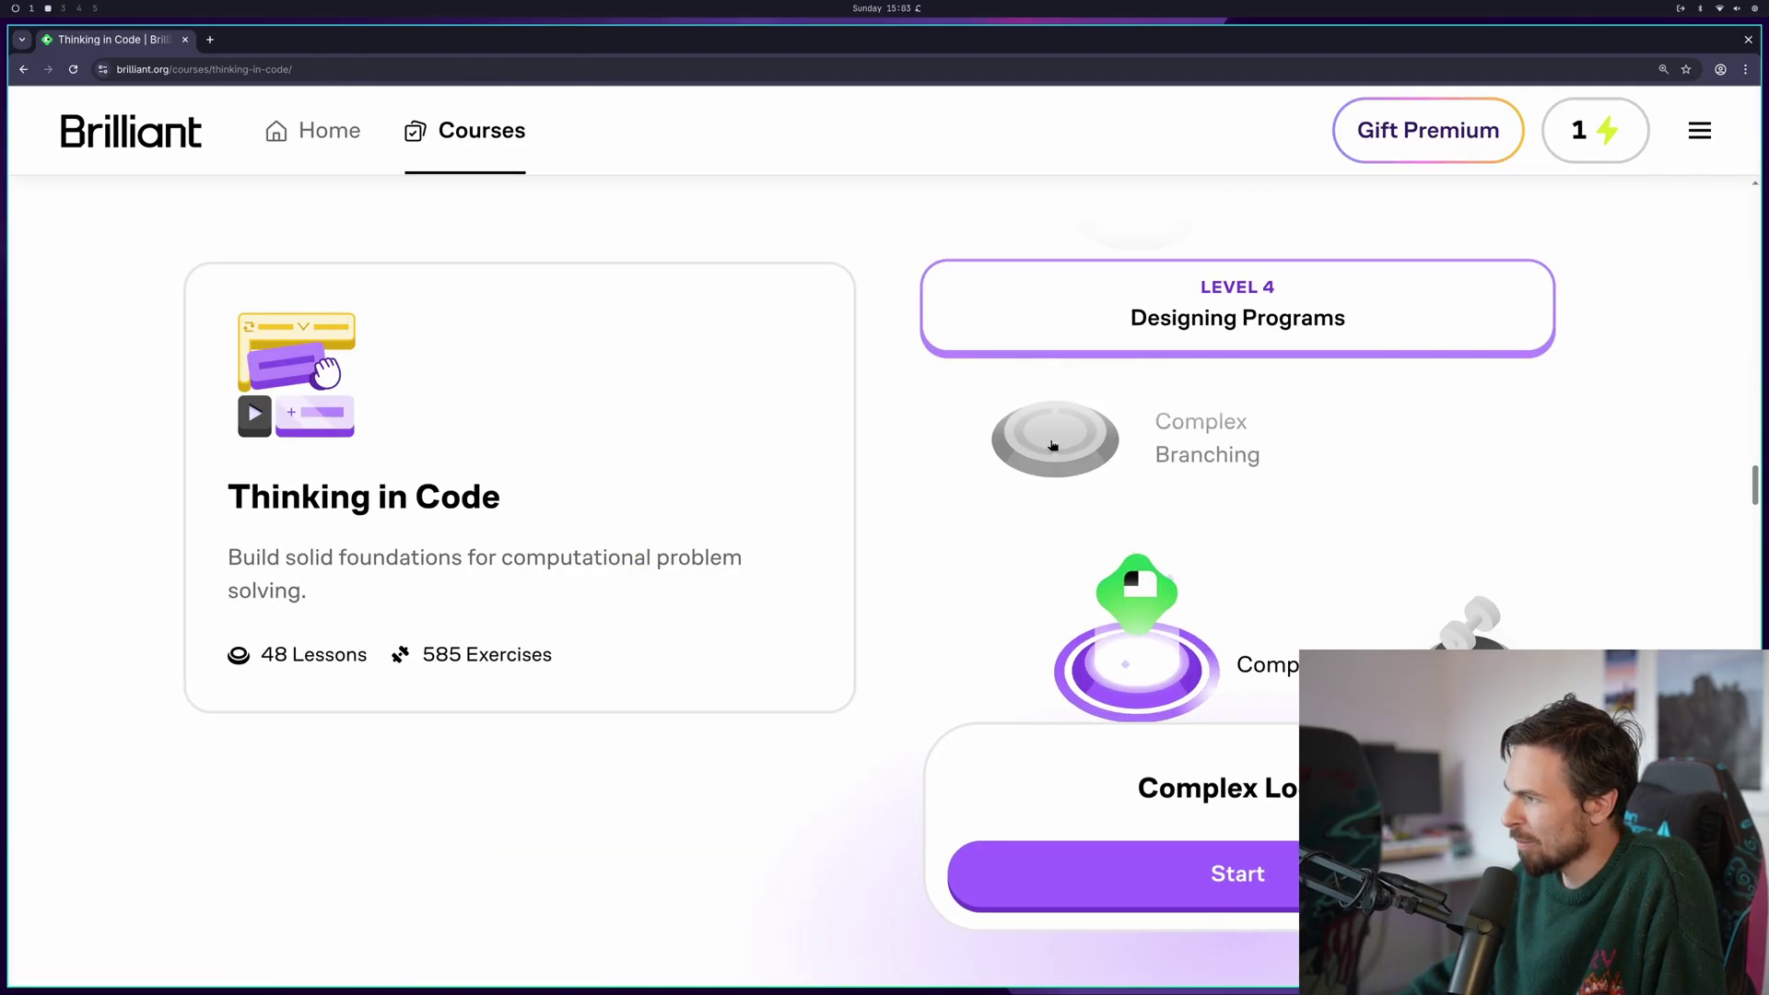
Start the Complex Logic lesson and move past its introduction
click(1263, 850)
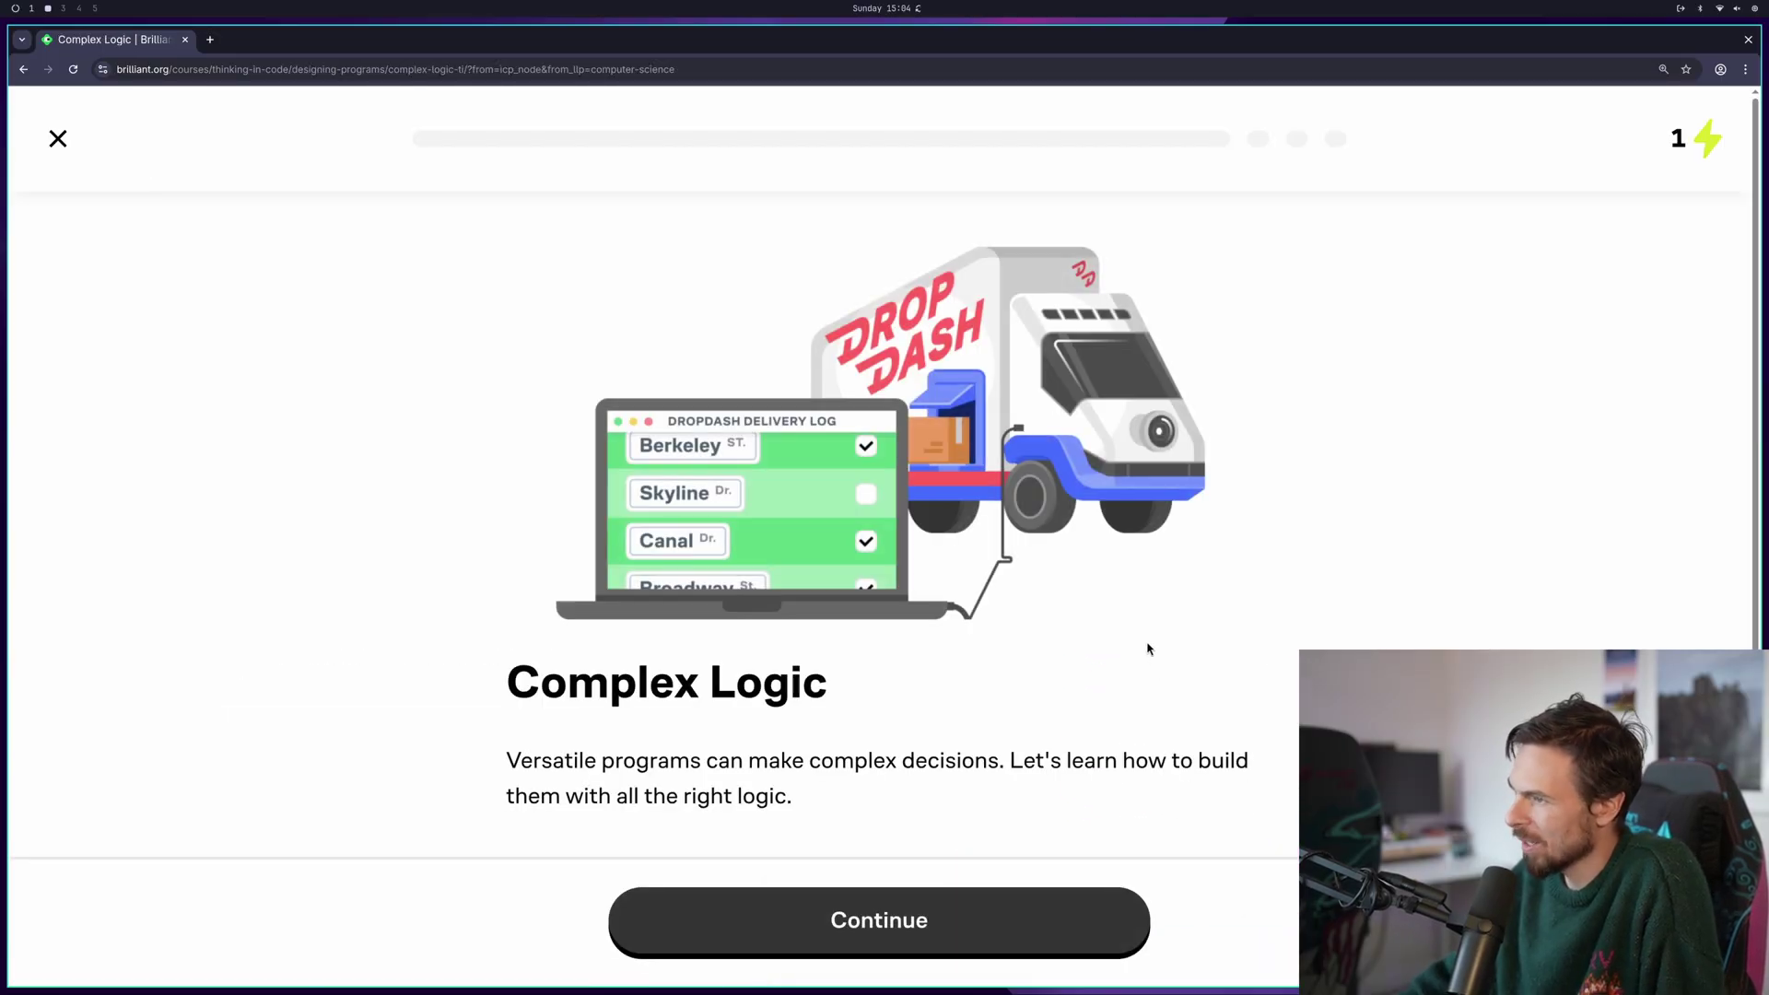
scroll(952, 803, down, 1)
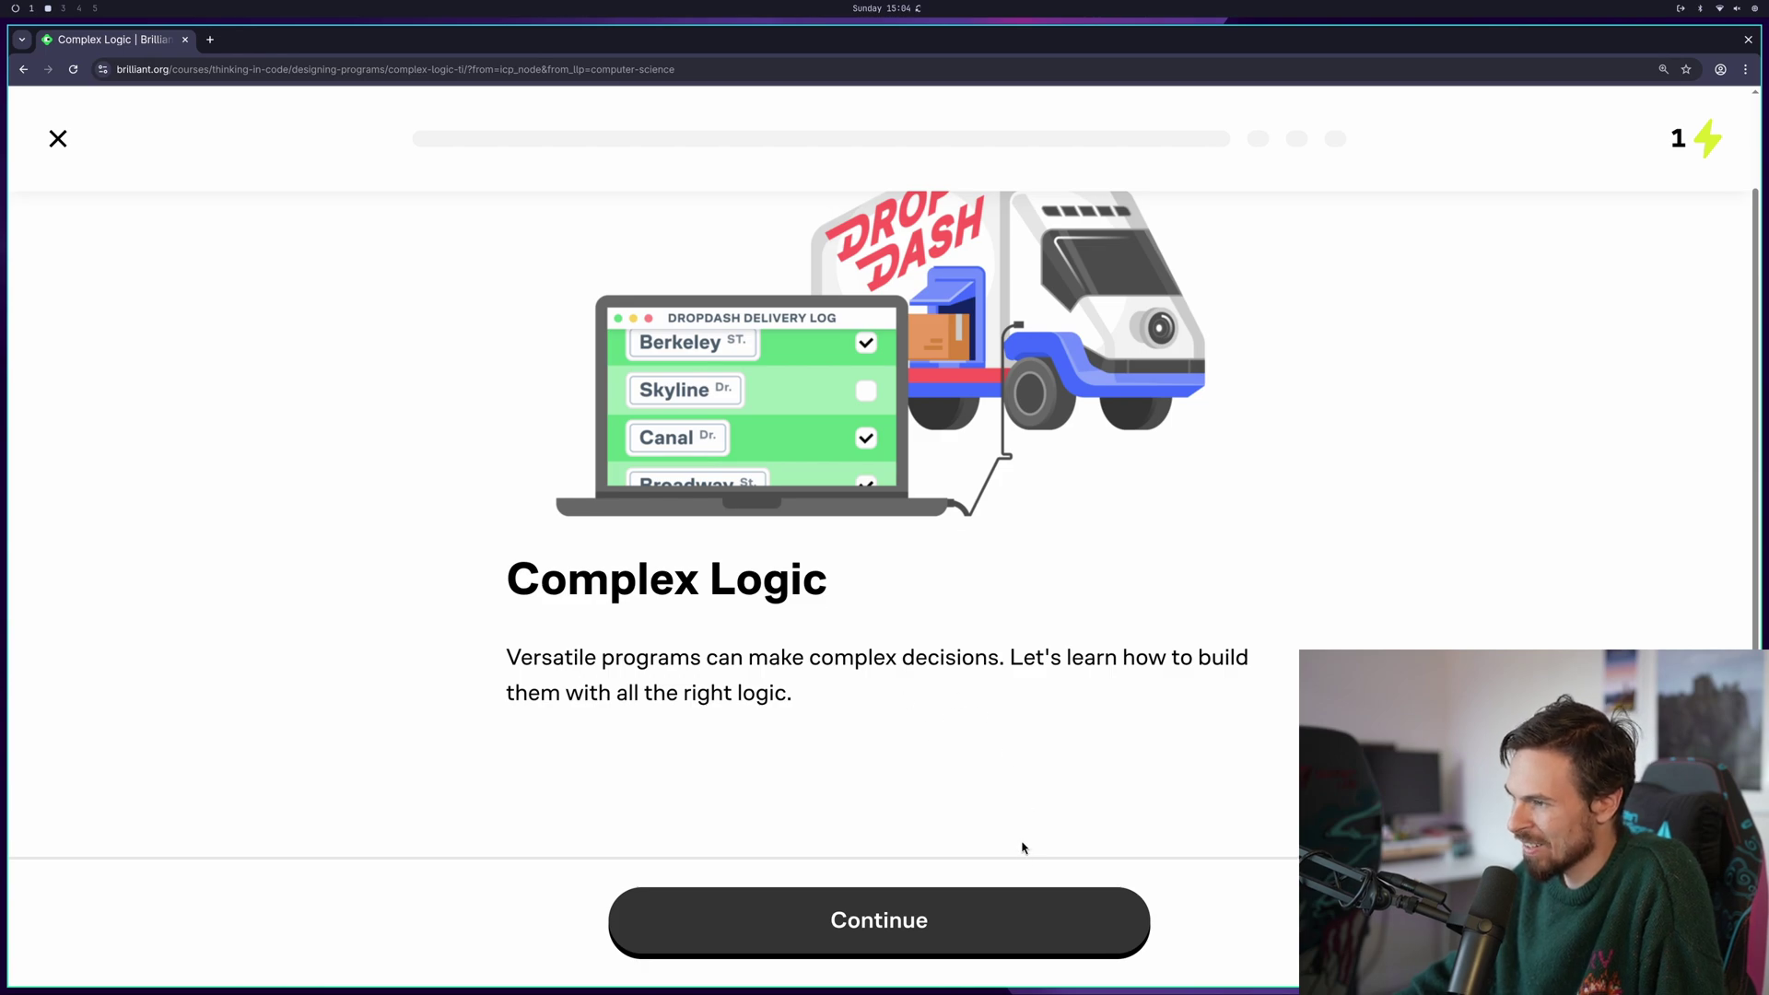
click(1029, 917)
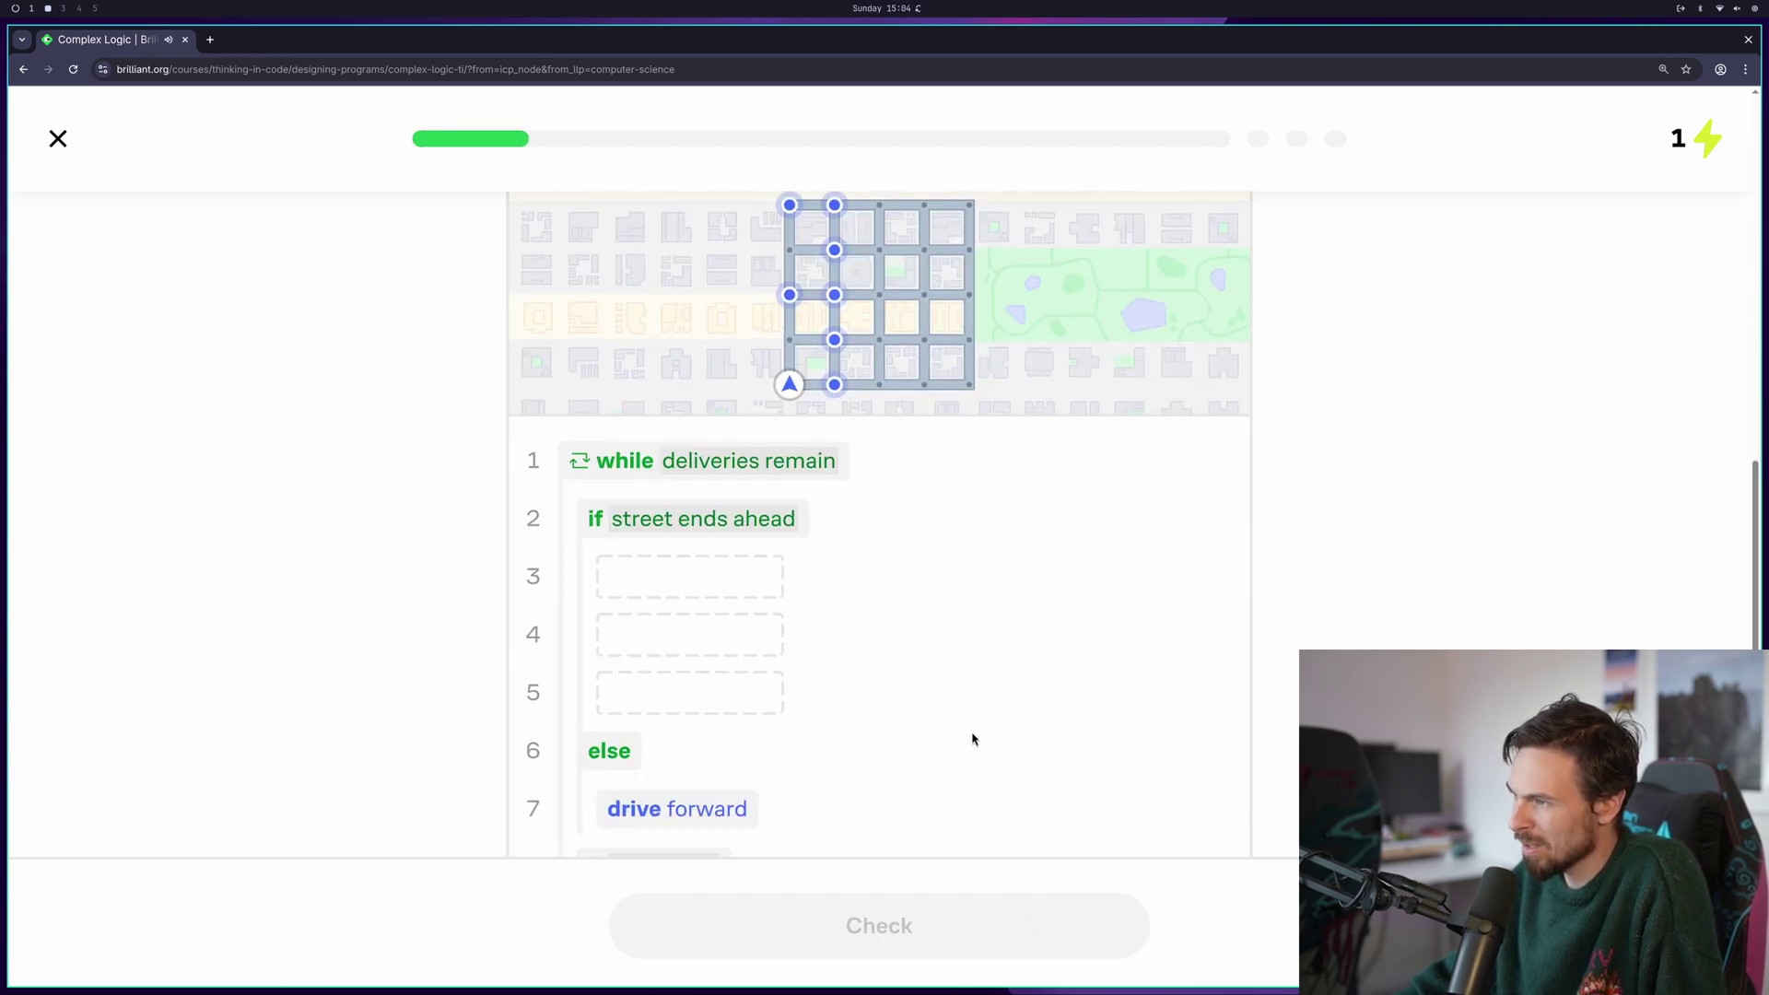
Program the Market District route with turn right, drive forward, turn right, and check it
scroll(972, 739, down, 2)
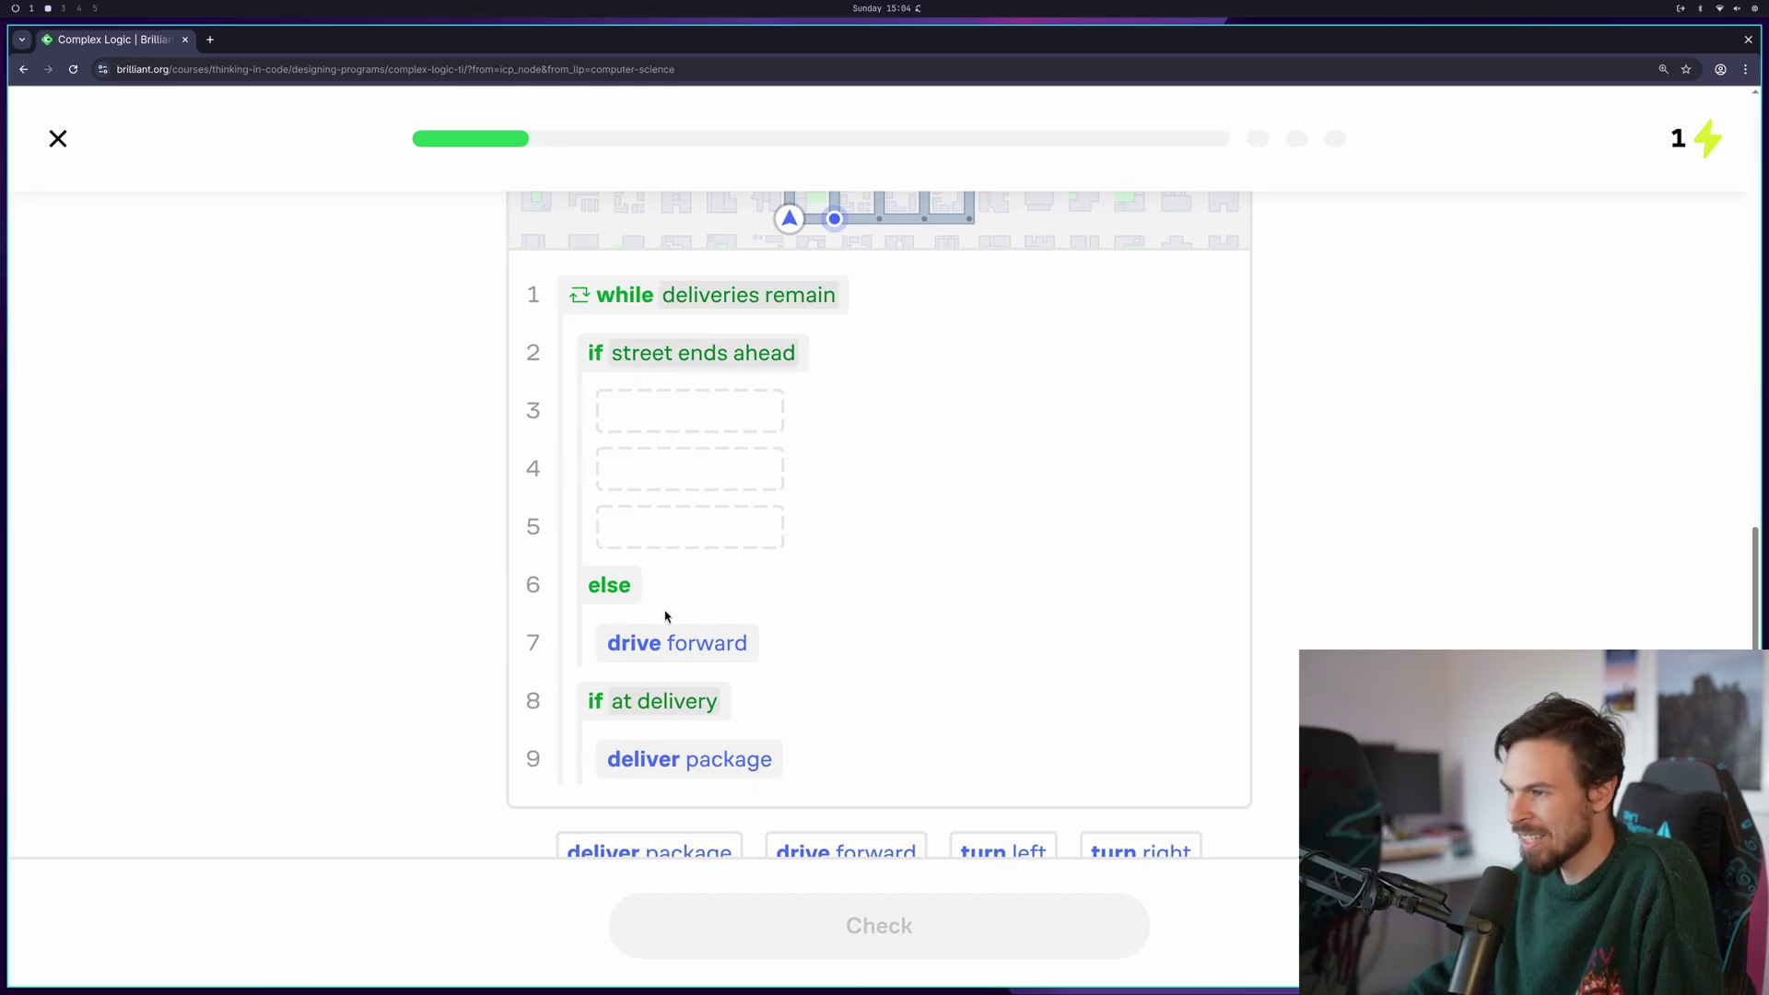
scroll(798, 752, down, 1)
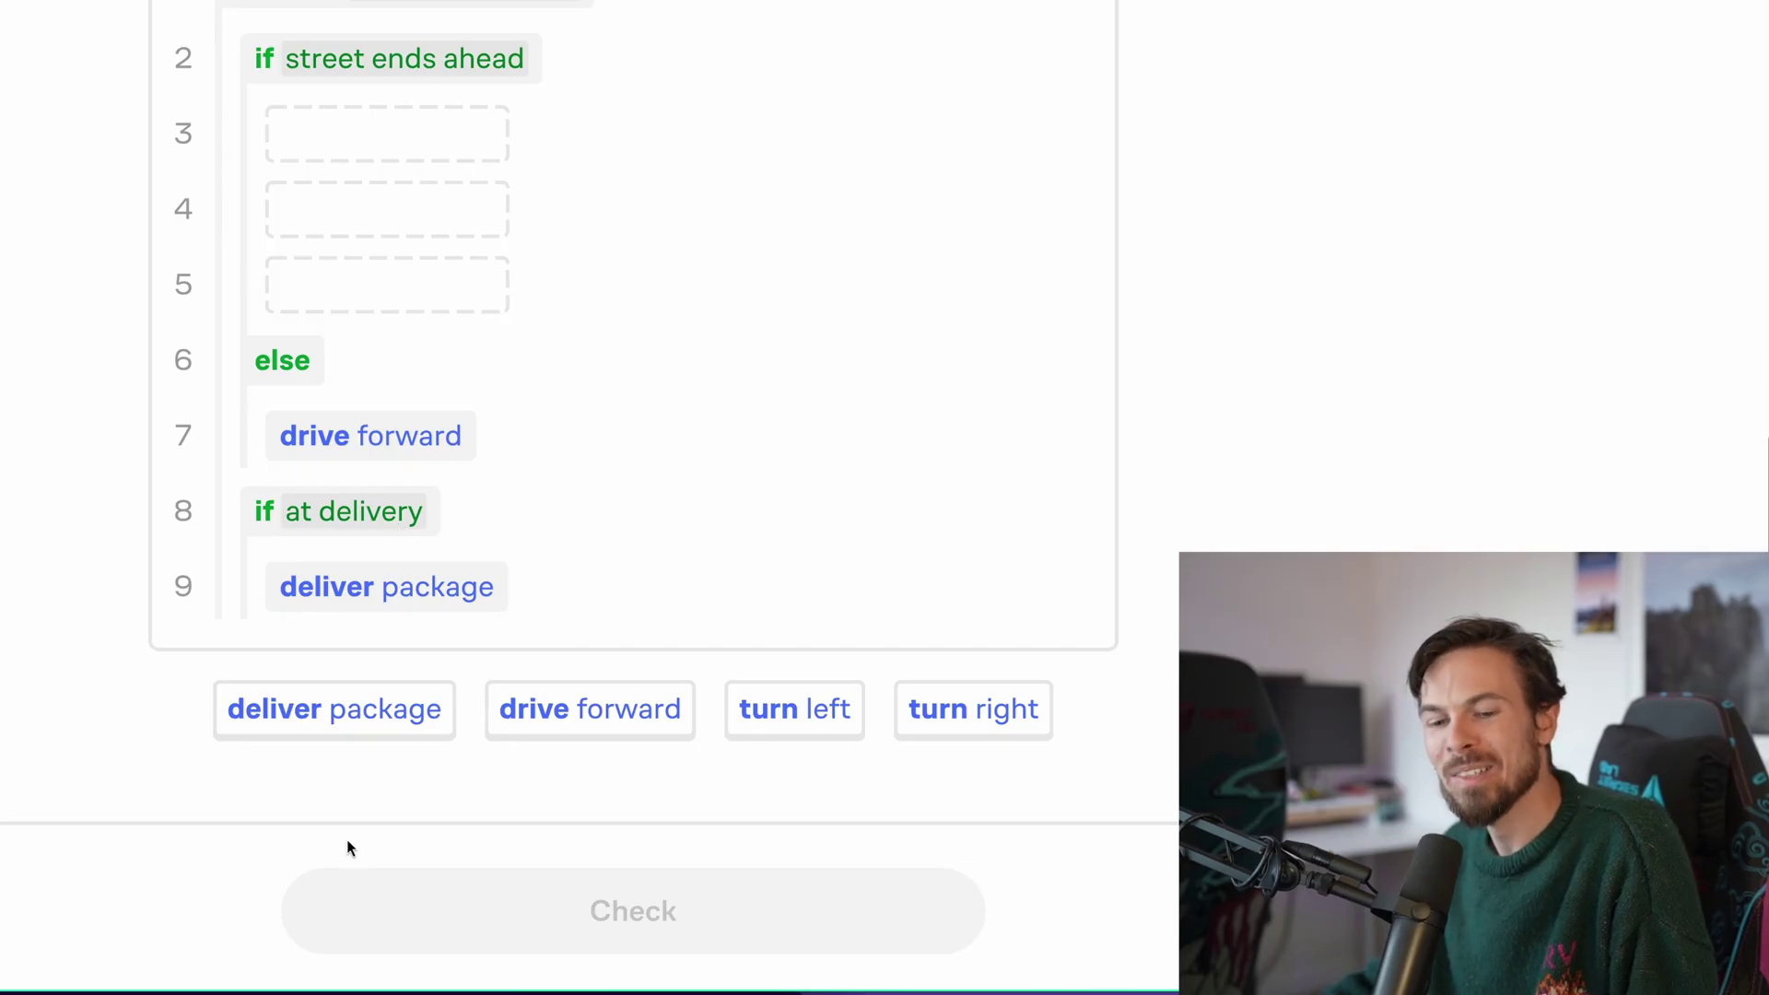
scroll(549, 534, up, 2)
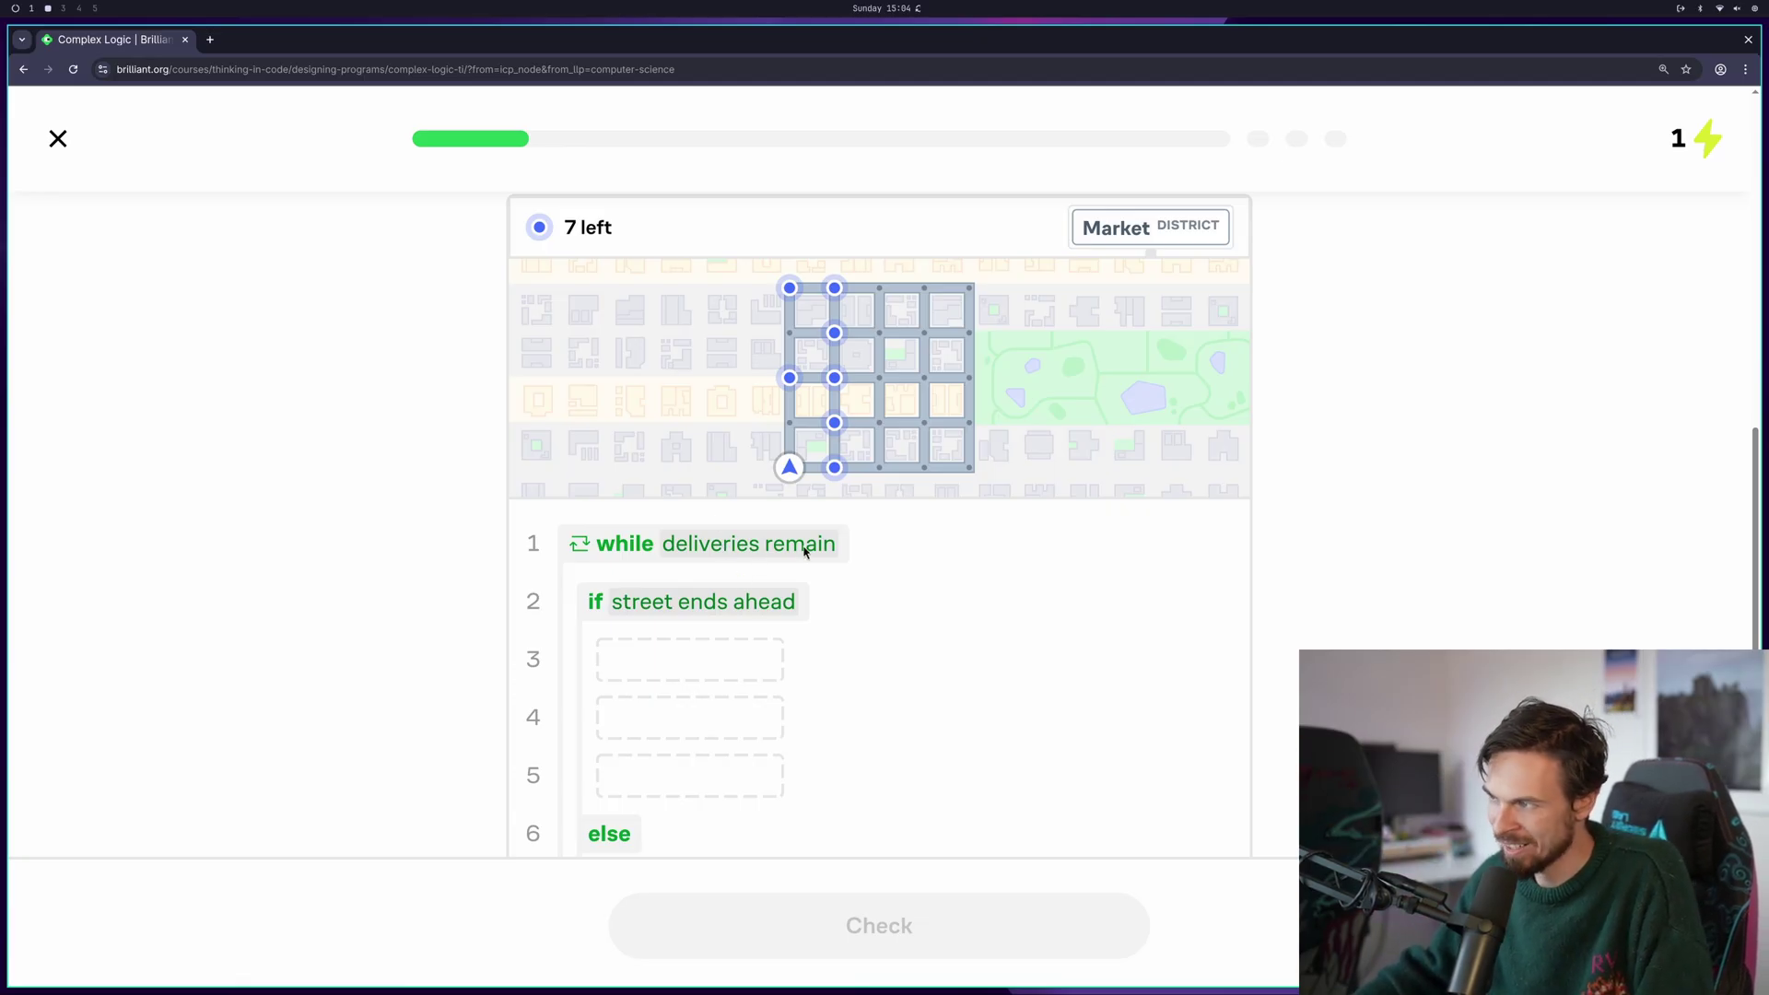
scroll(820, 276, down, 2)
scroll(829, 295, up, 2)
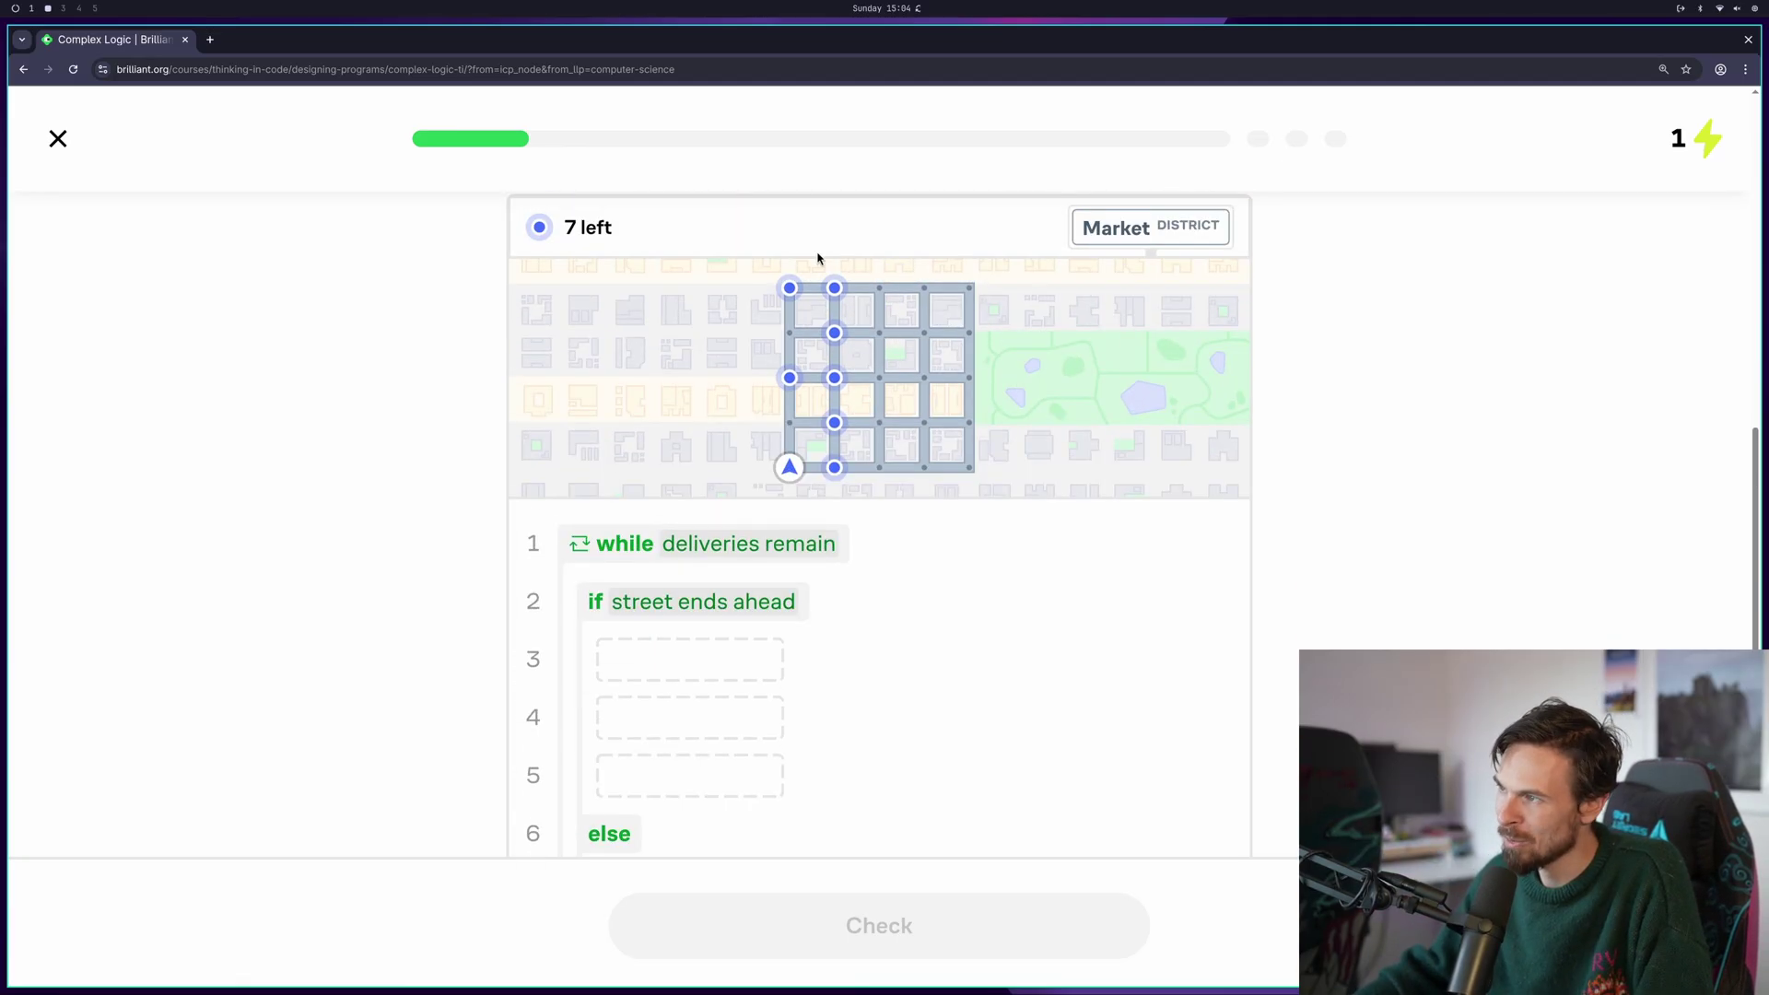
scroll(811, 456, down, 1)
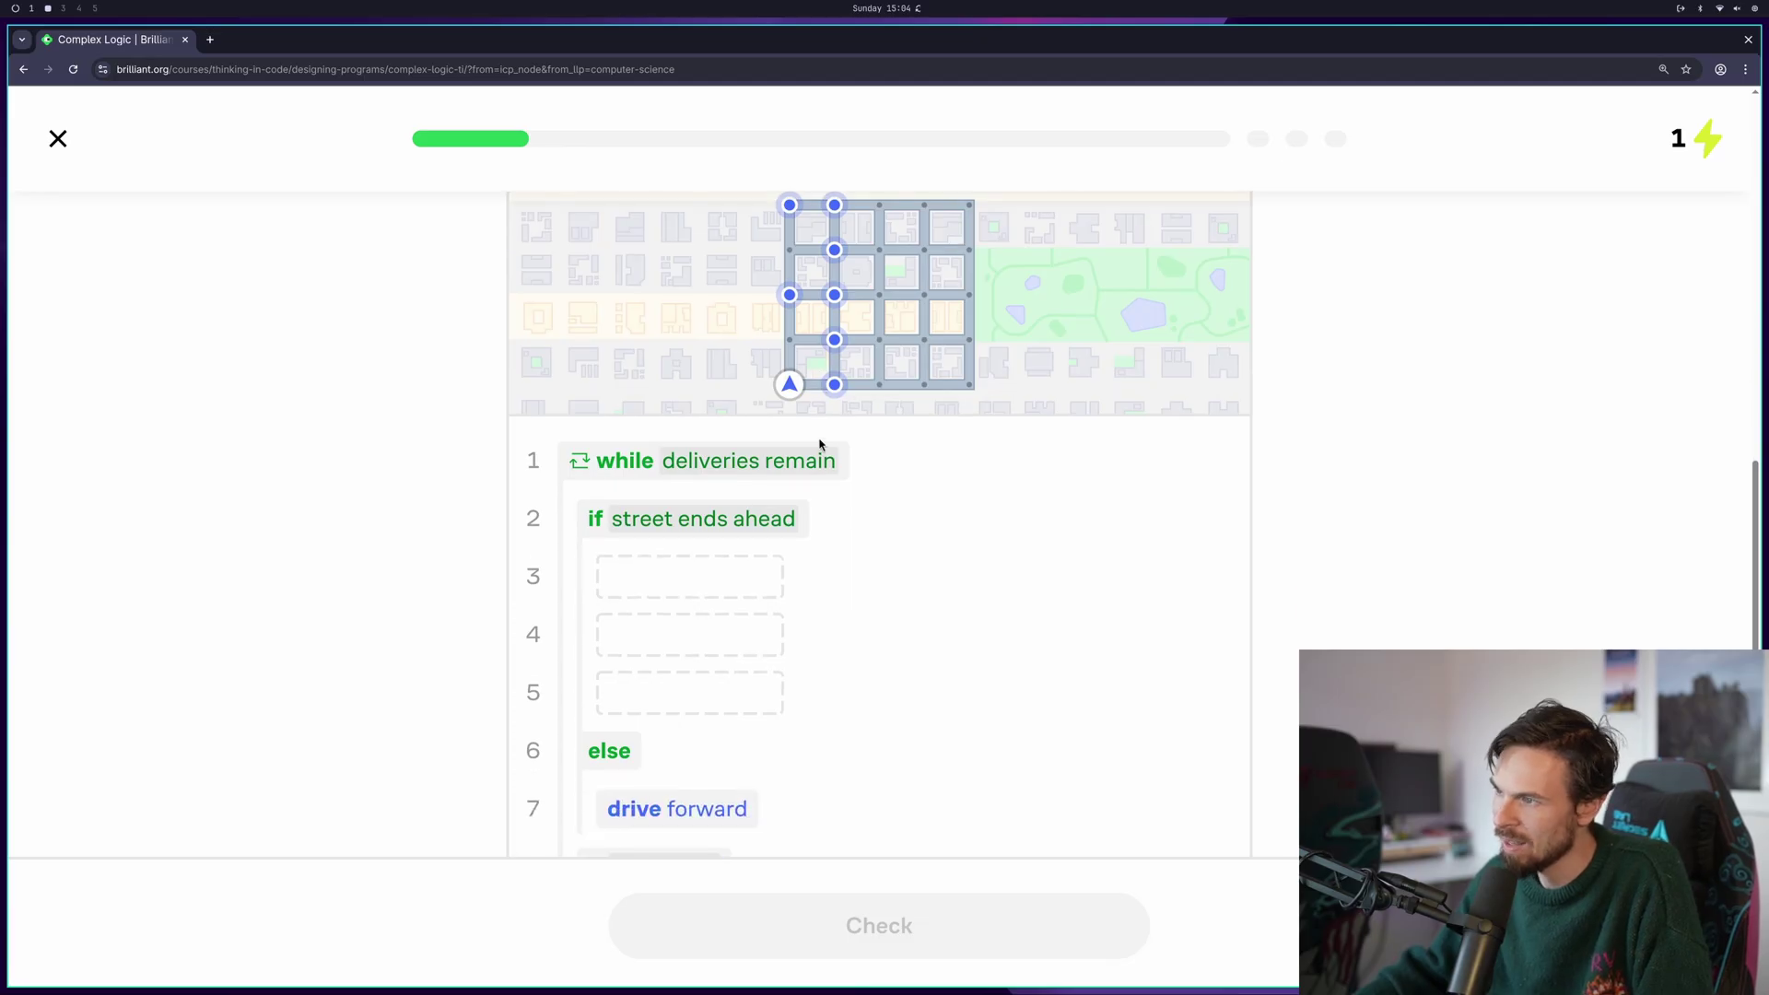
scroll(820, 451, up, 1)
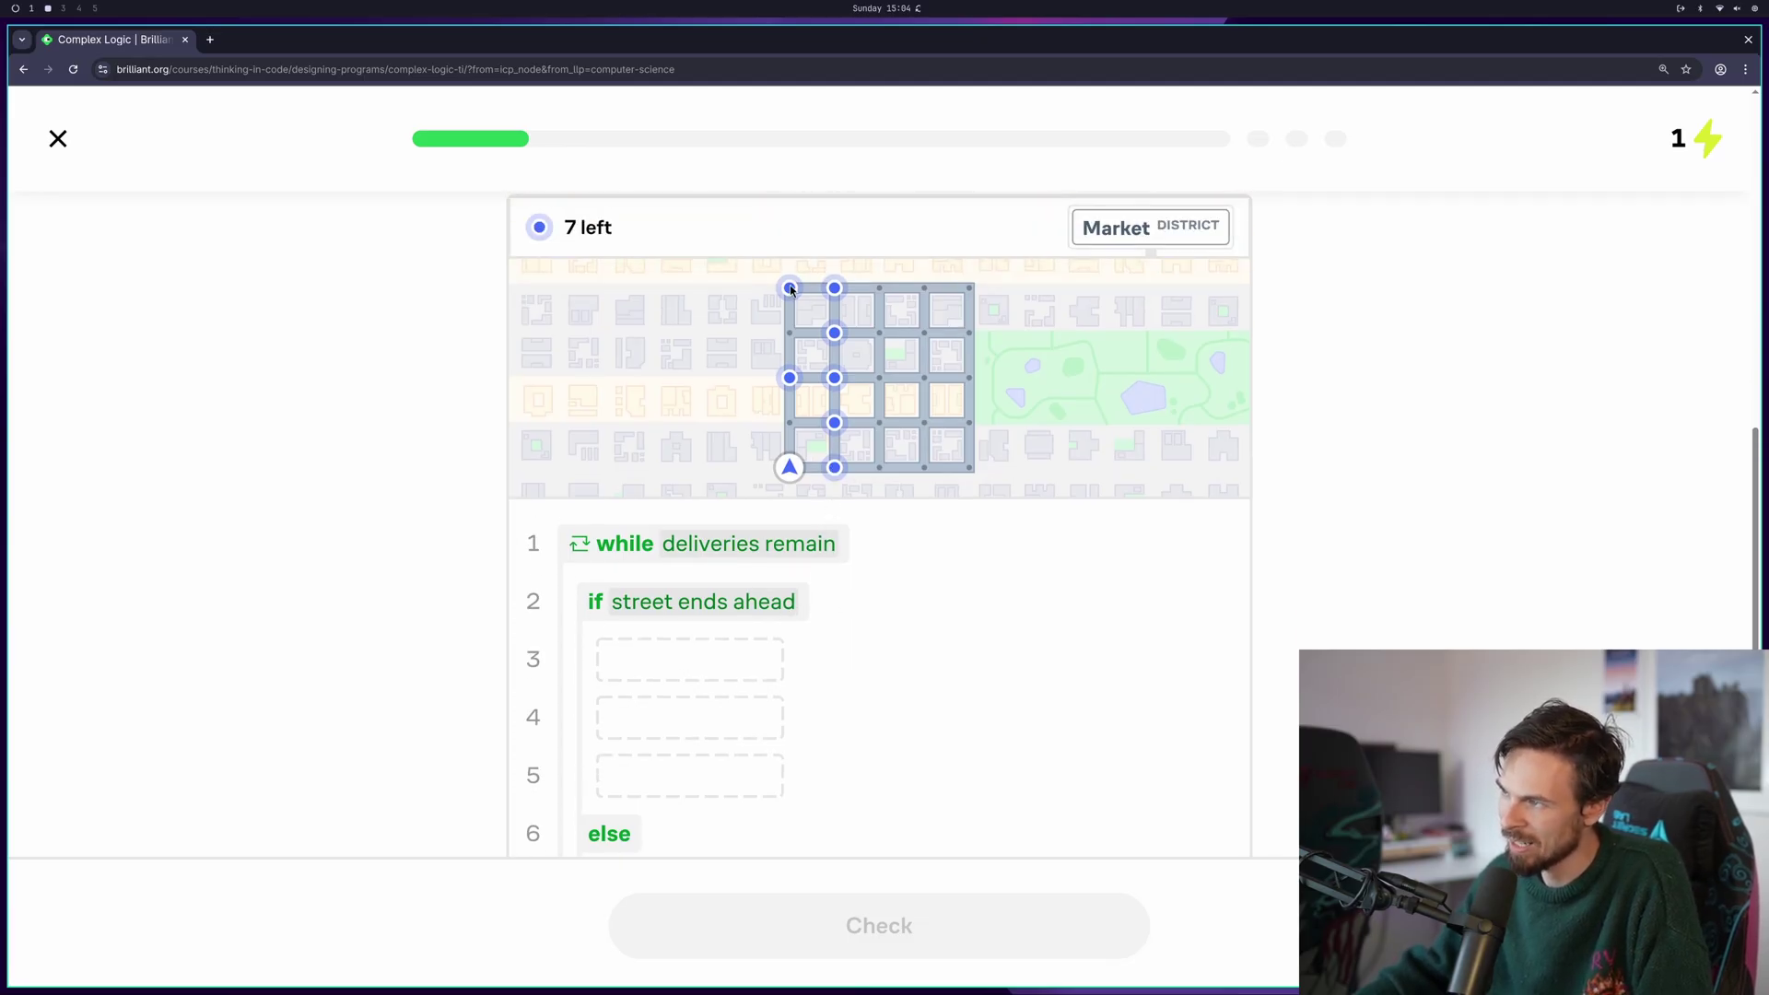
scroll(821, 446, down, 3)
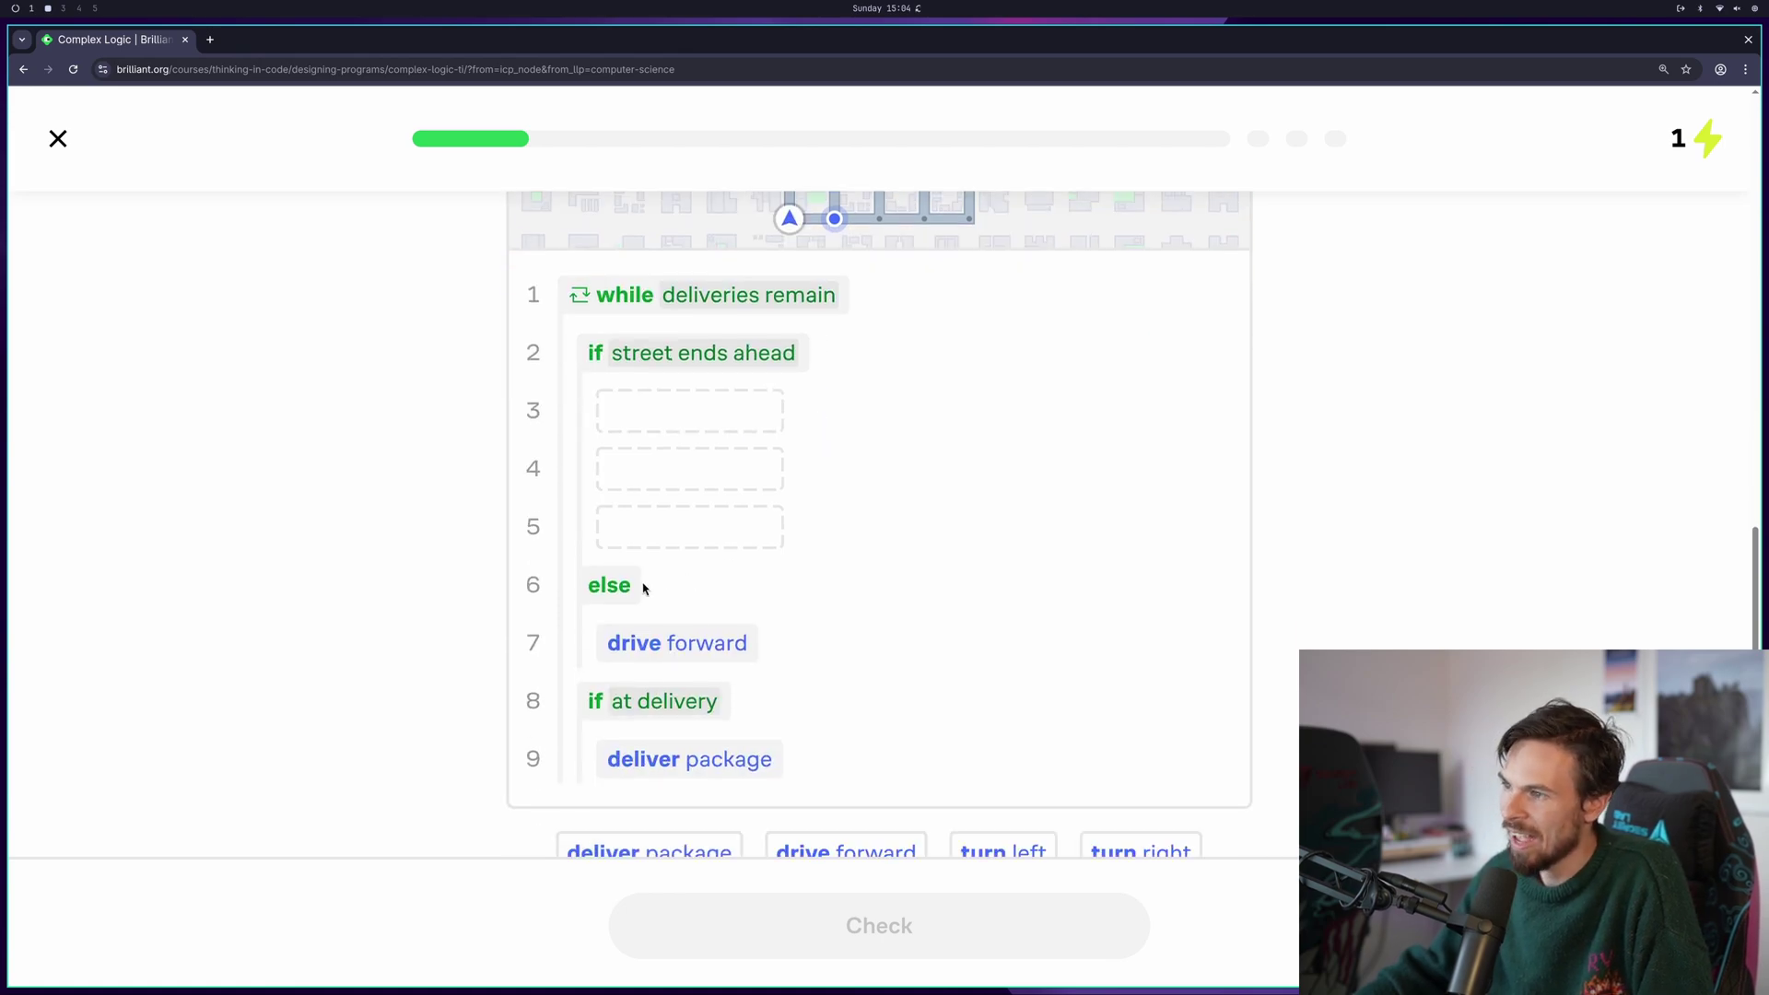
scroll(728, 640, up, 5)
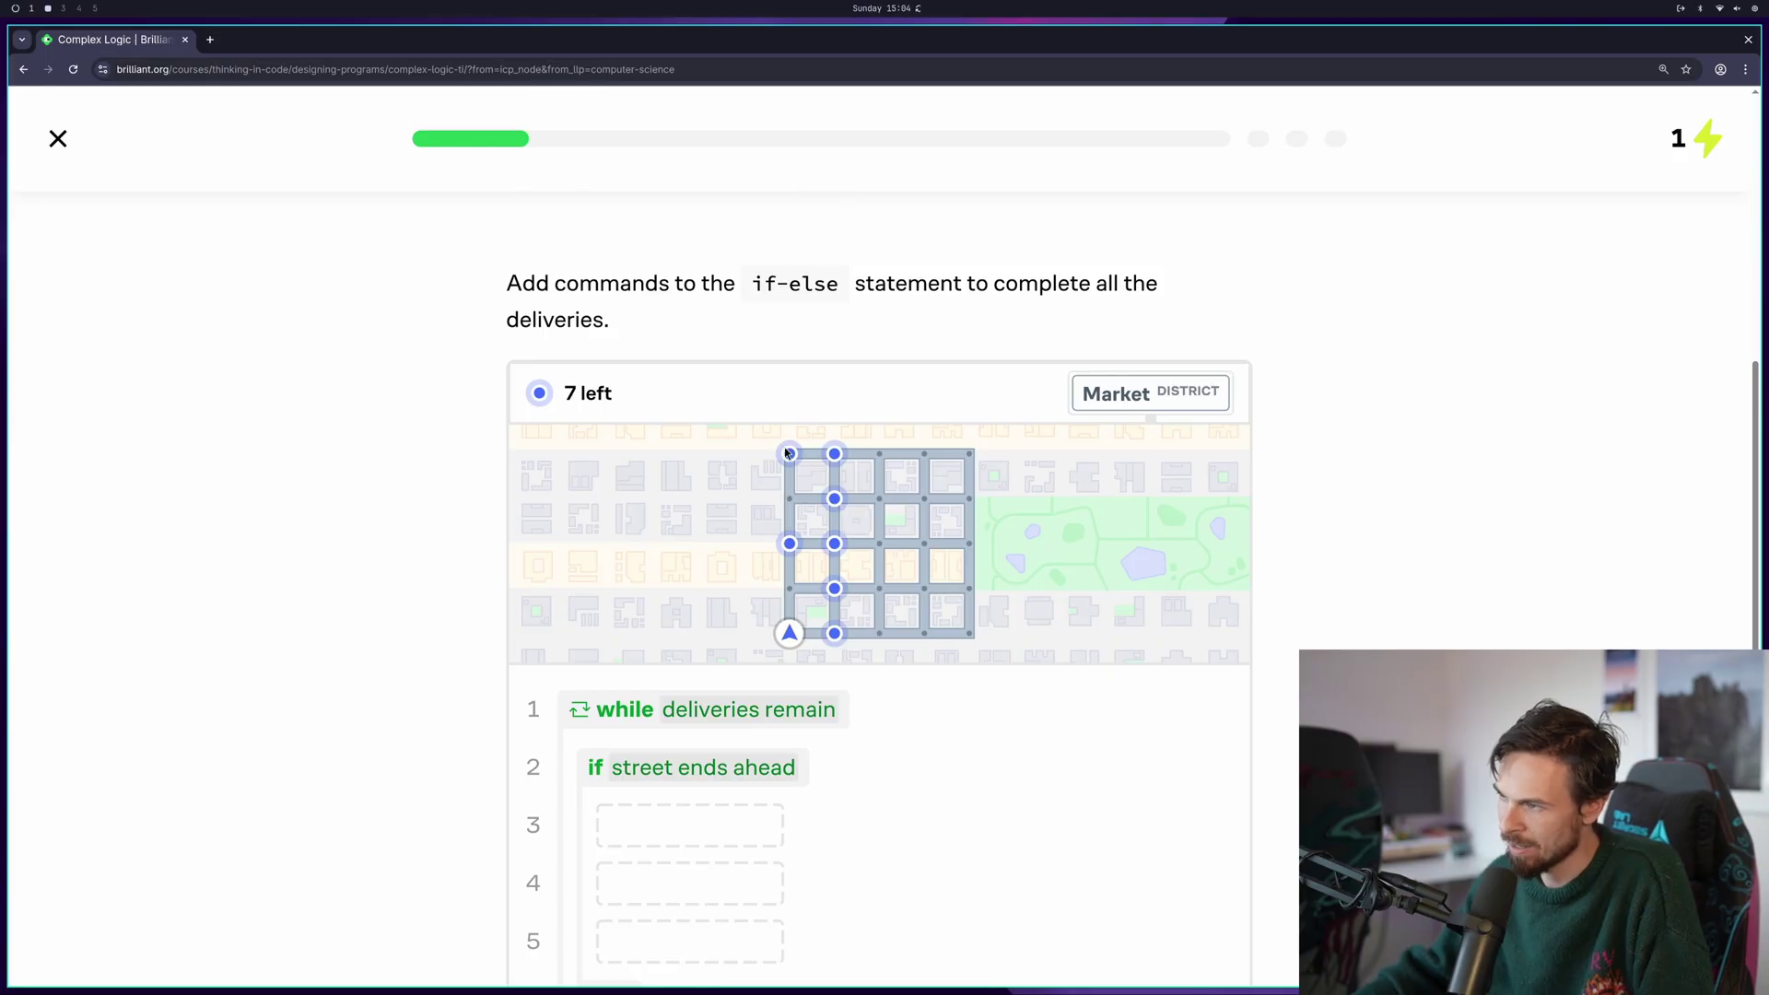
scroll(787, 452, down, 6)
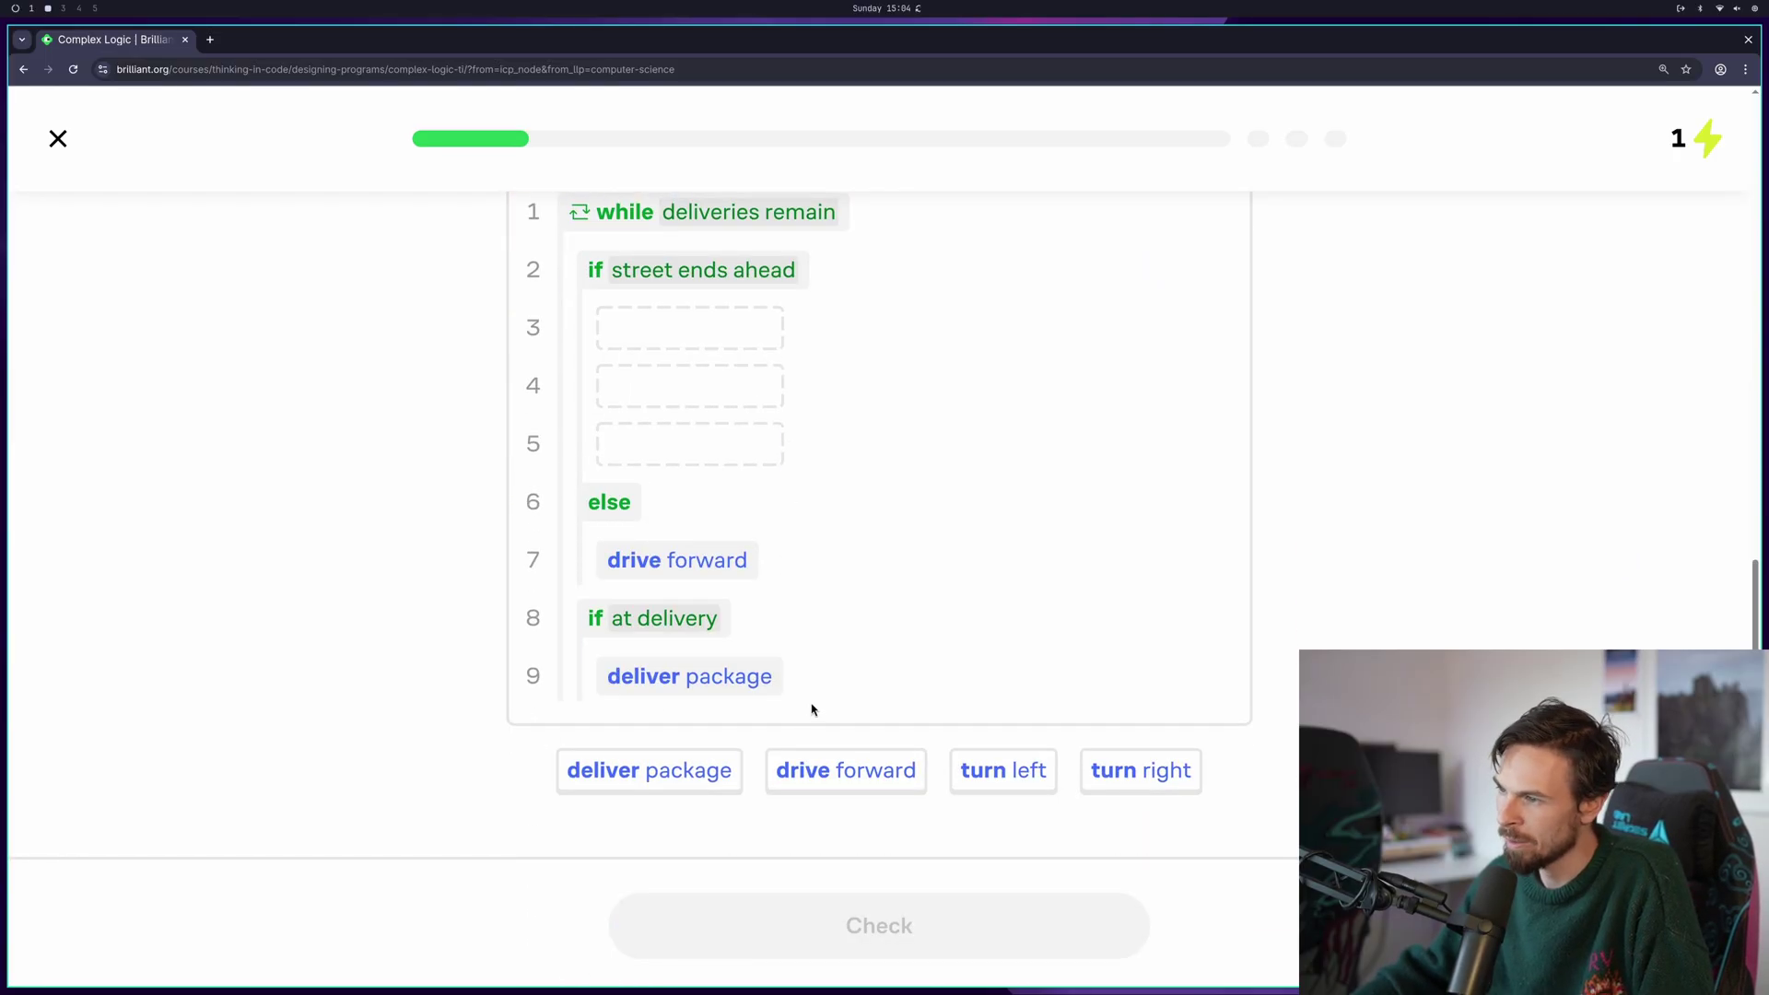
scroll(813, 709, up, 5)
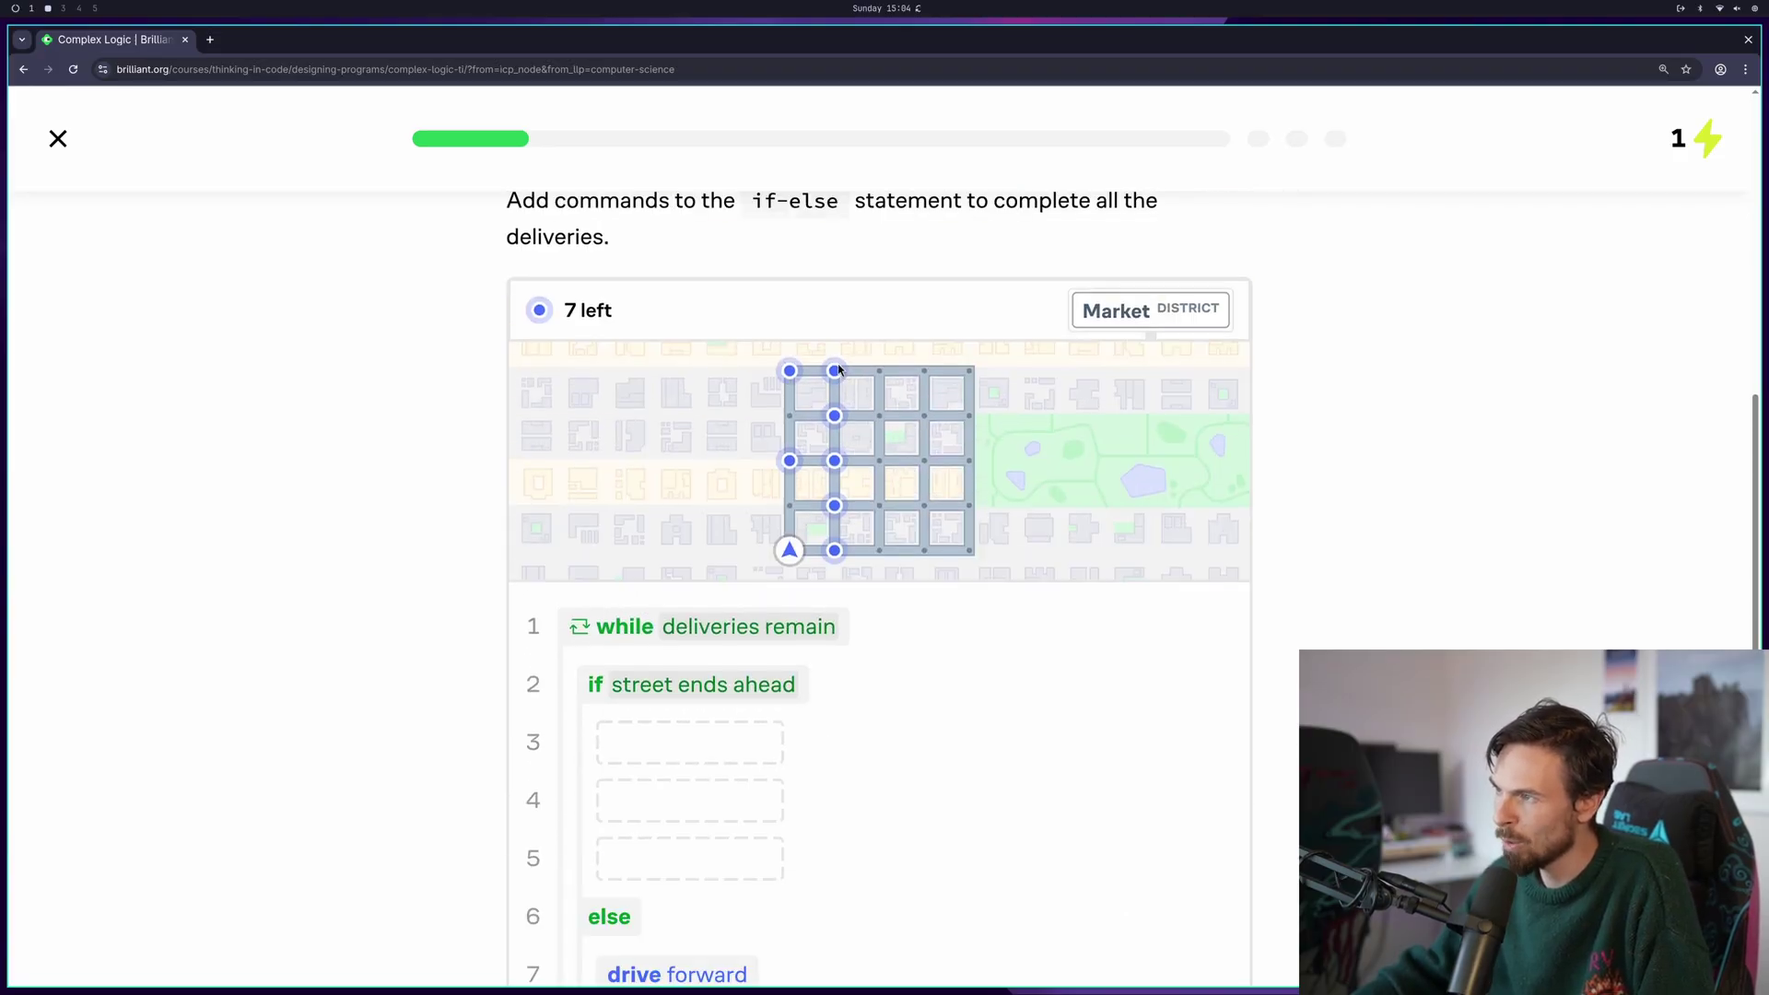
scroll(841, 461, down, 6)
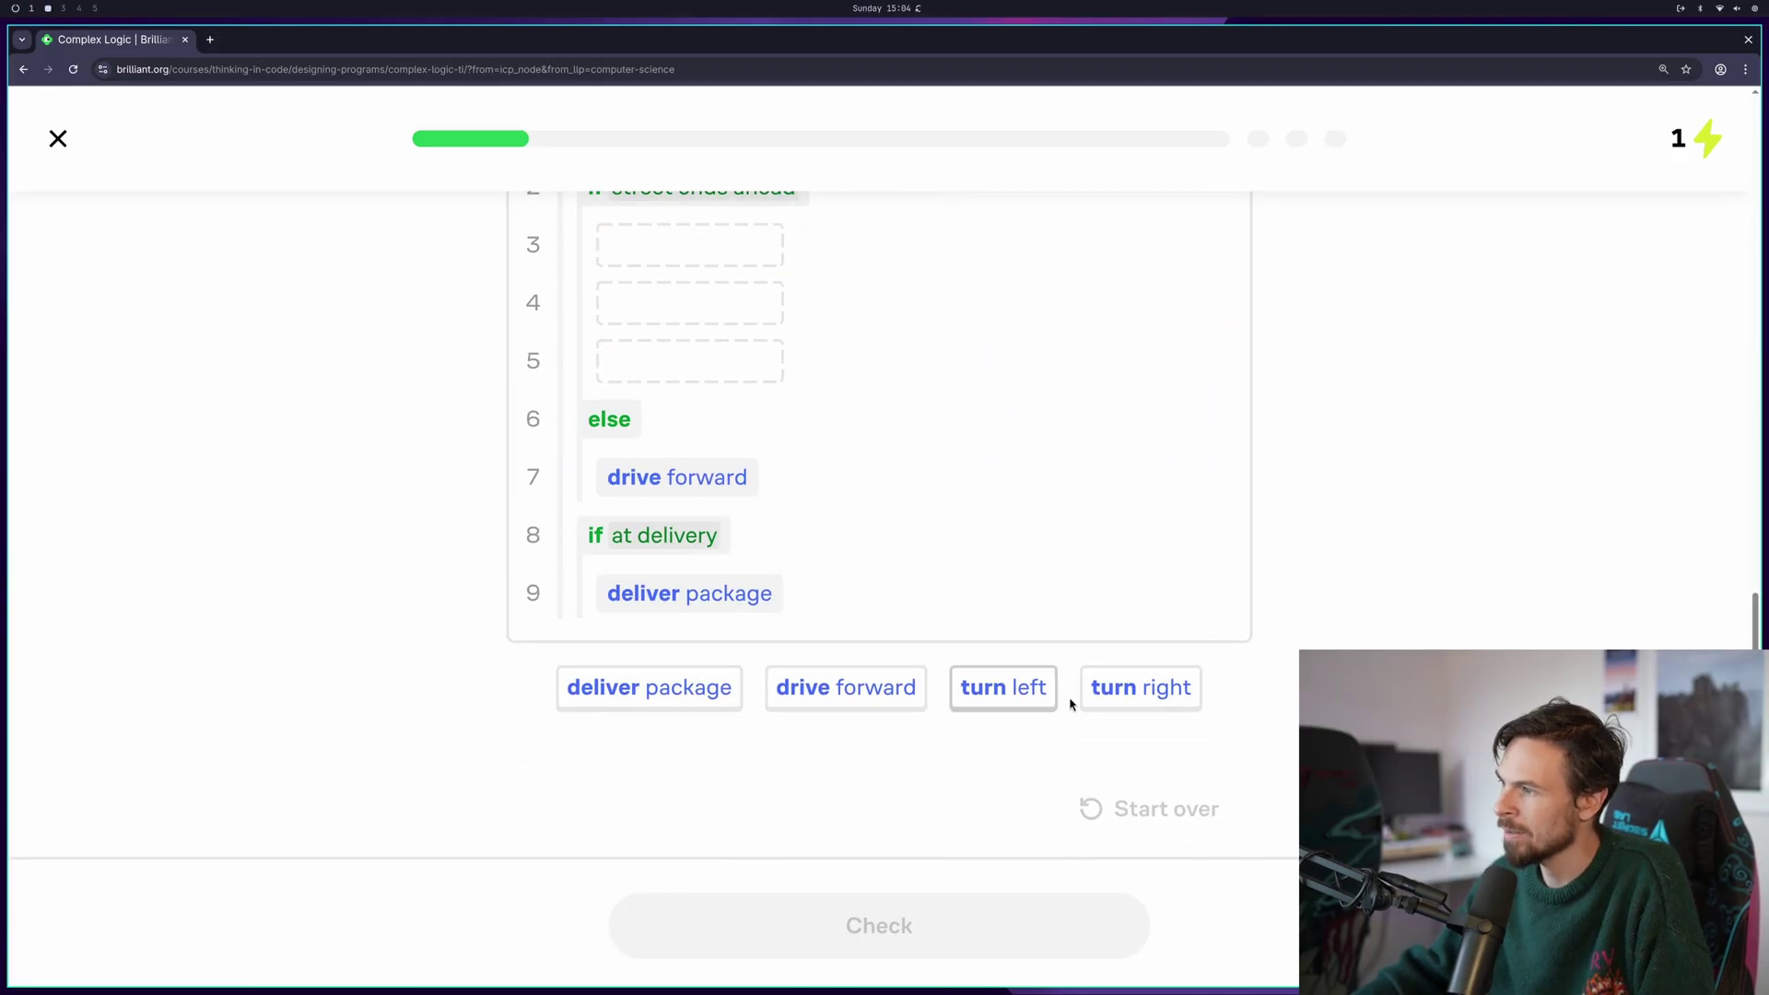
drag(1084, 709, 663, 247)
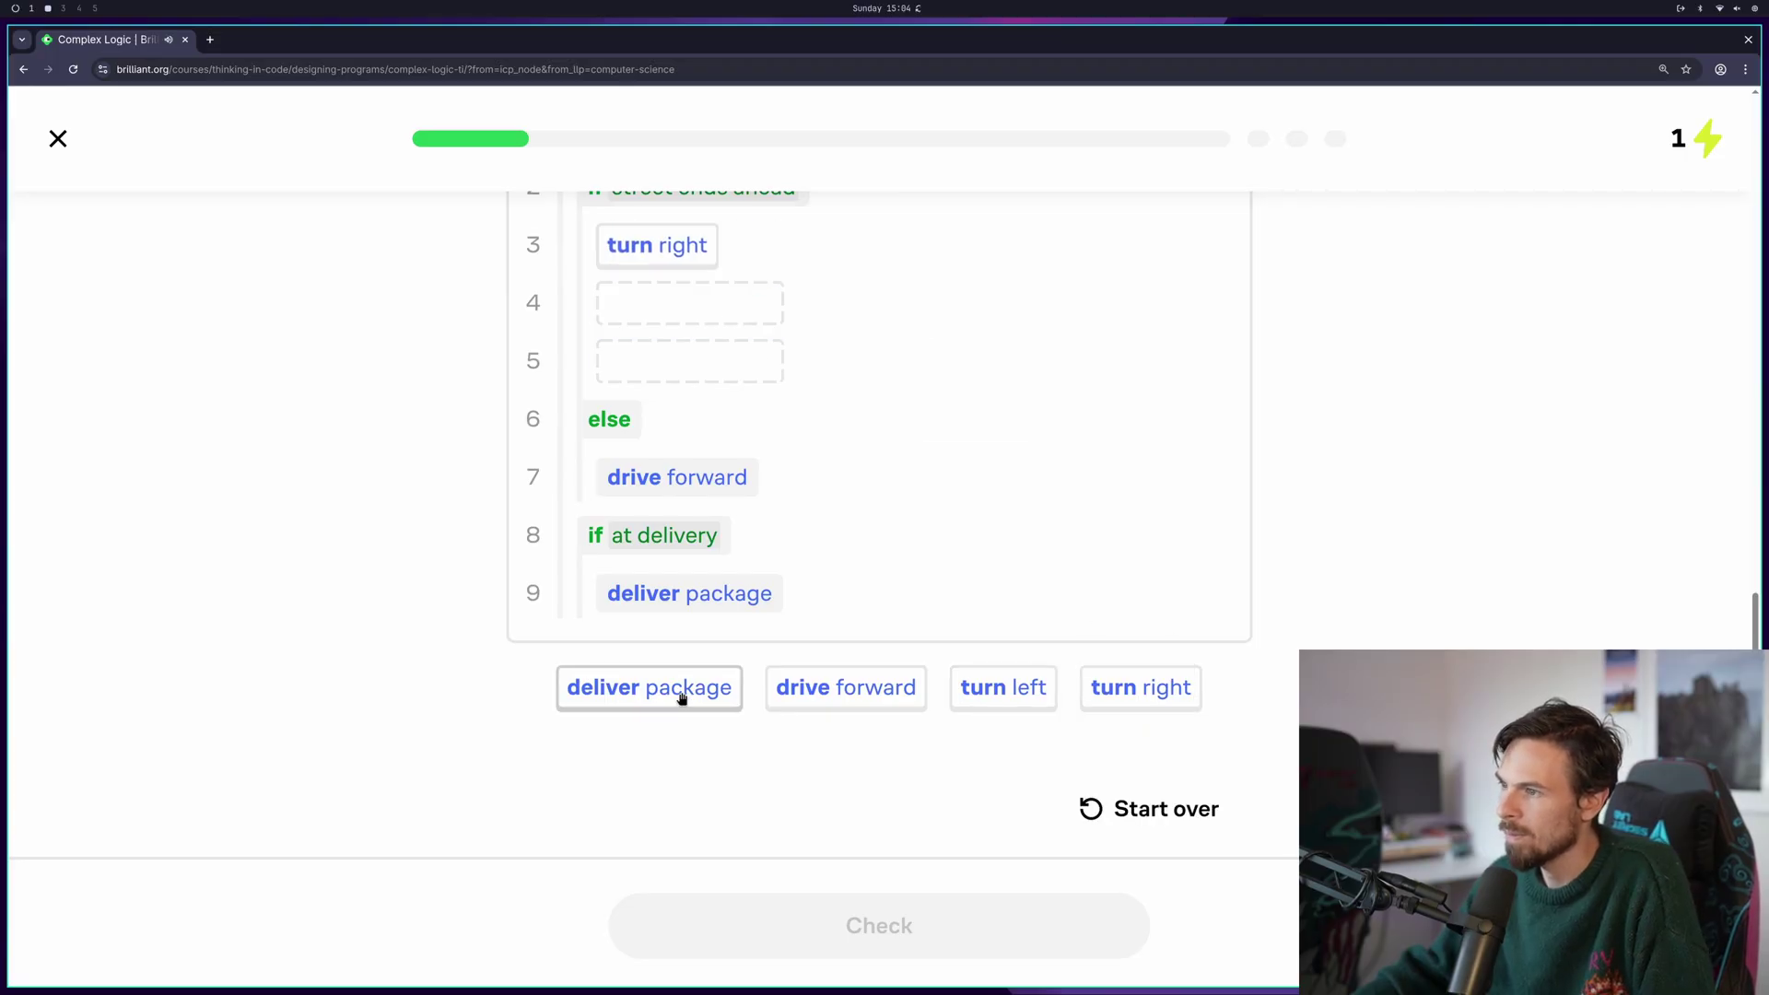
drag(858, 691, 672, 308)
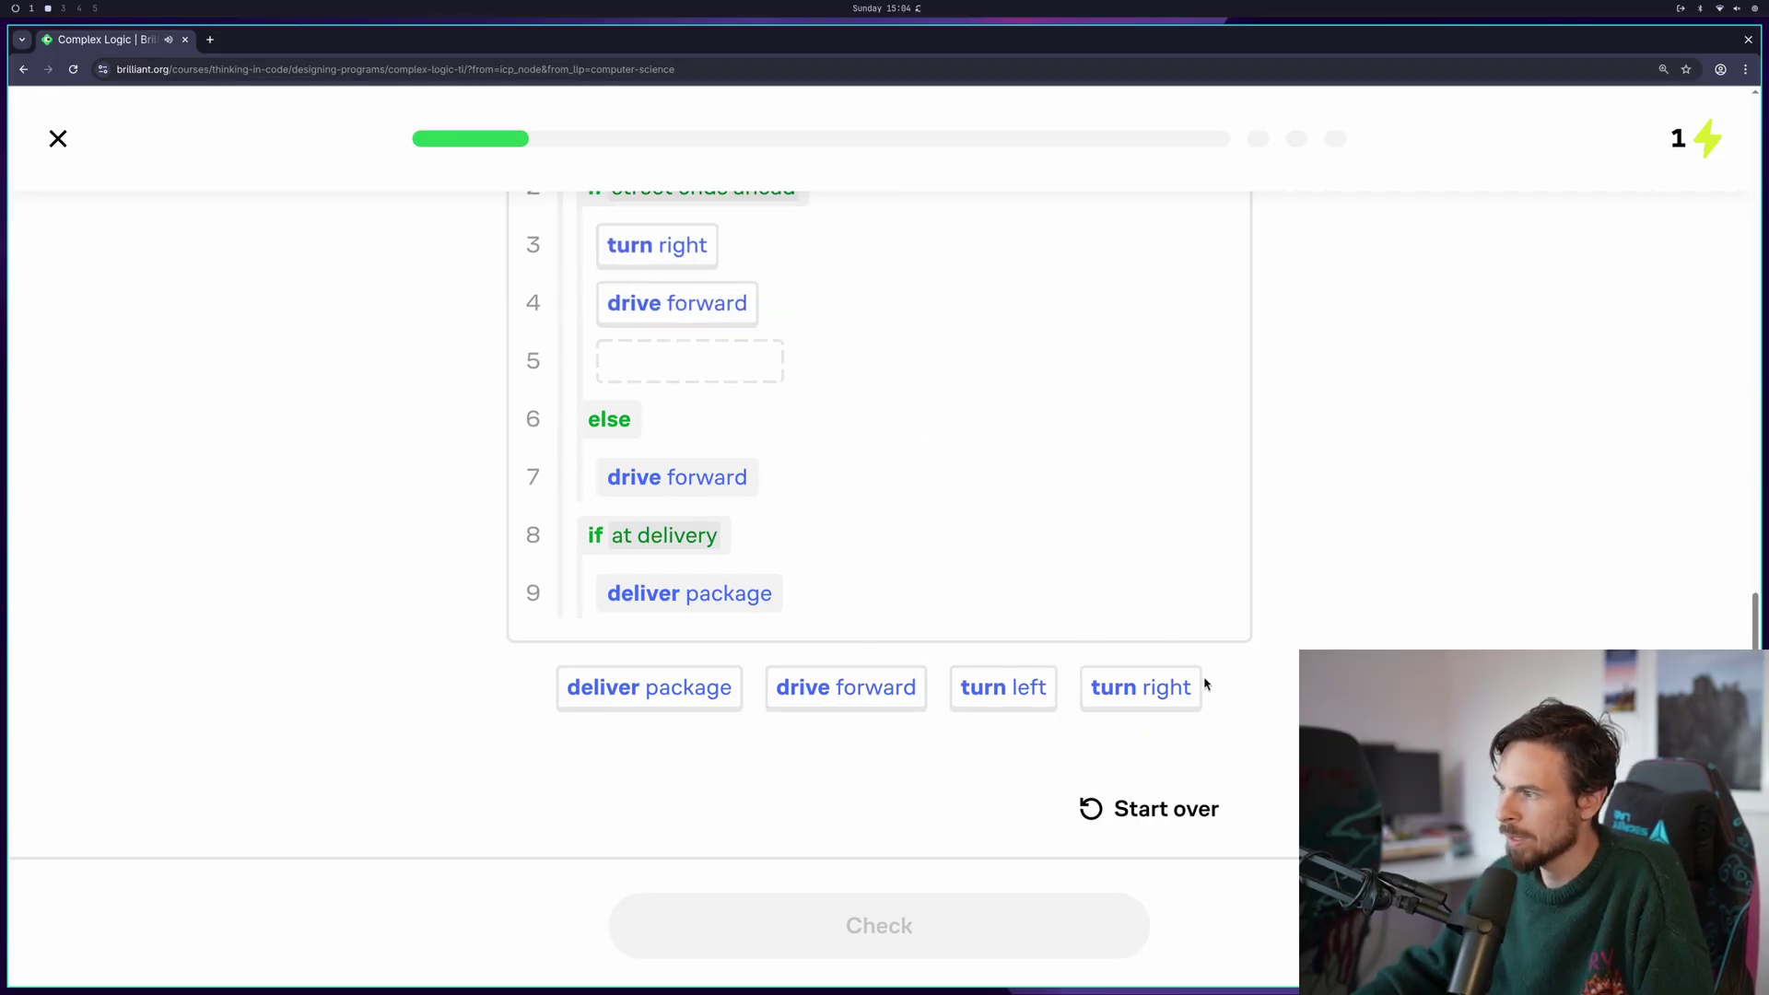
drag(1197, 690, 663, 361)
click(953, 918)
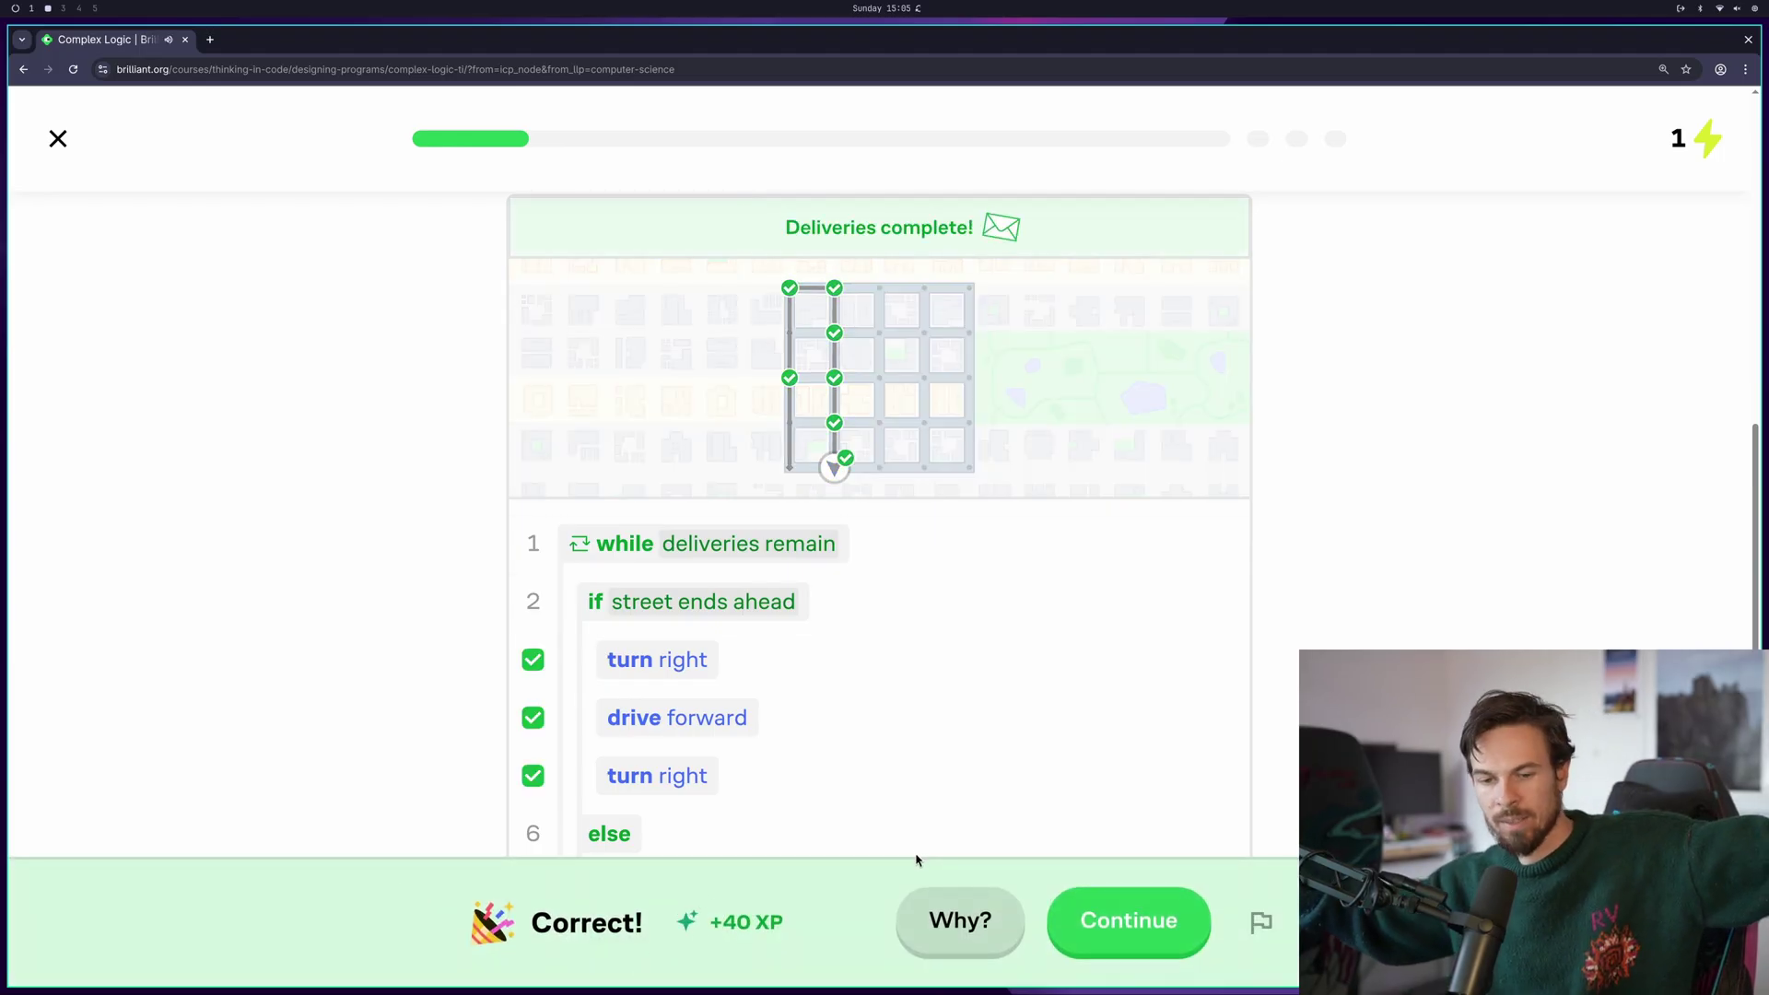
Return to the course overview and start Level 5's Programming a Website lesson
key(alt+Left)
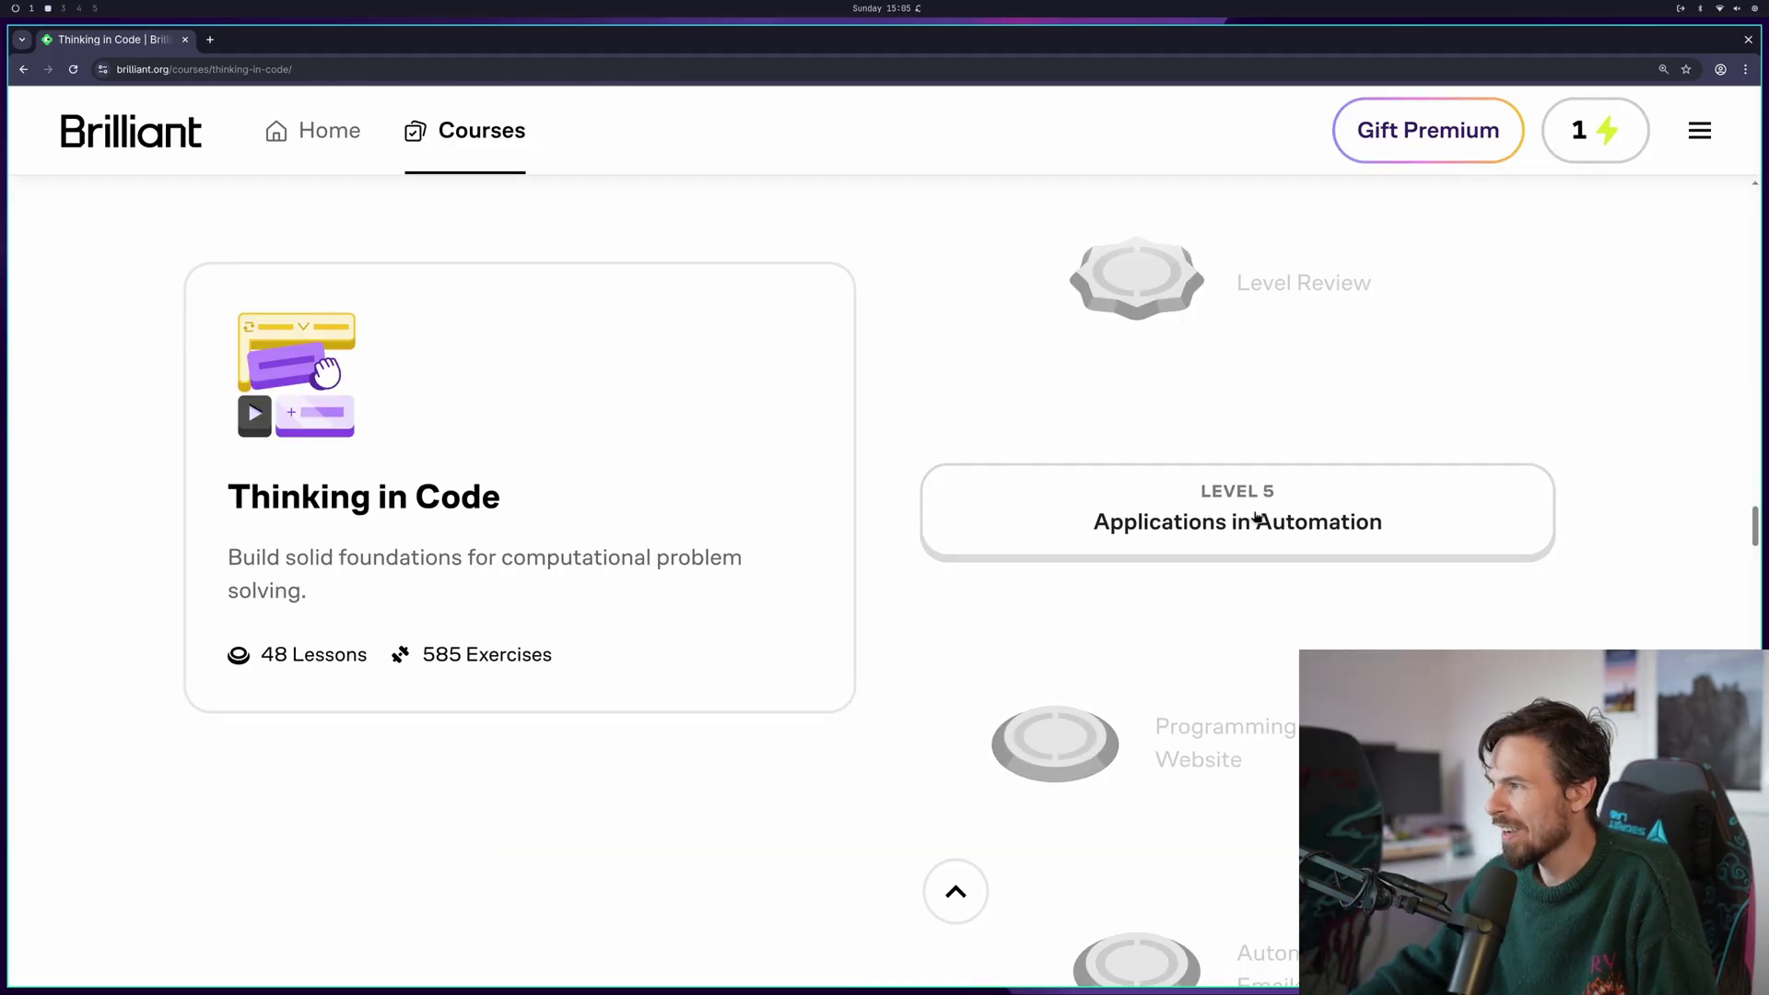
scroll(1256, 519, down, 2)
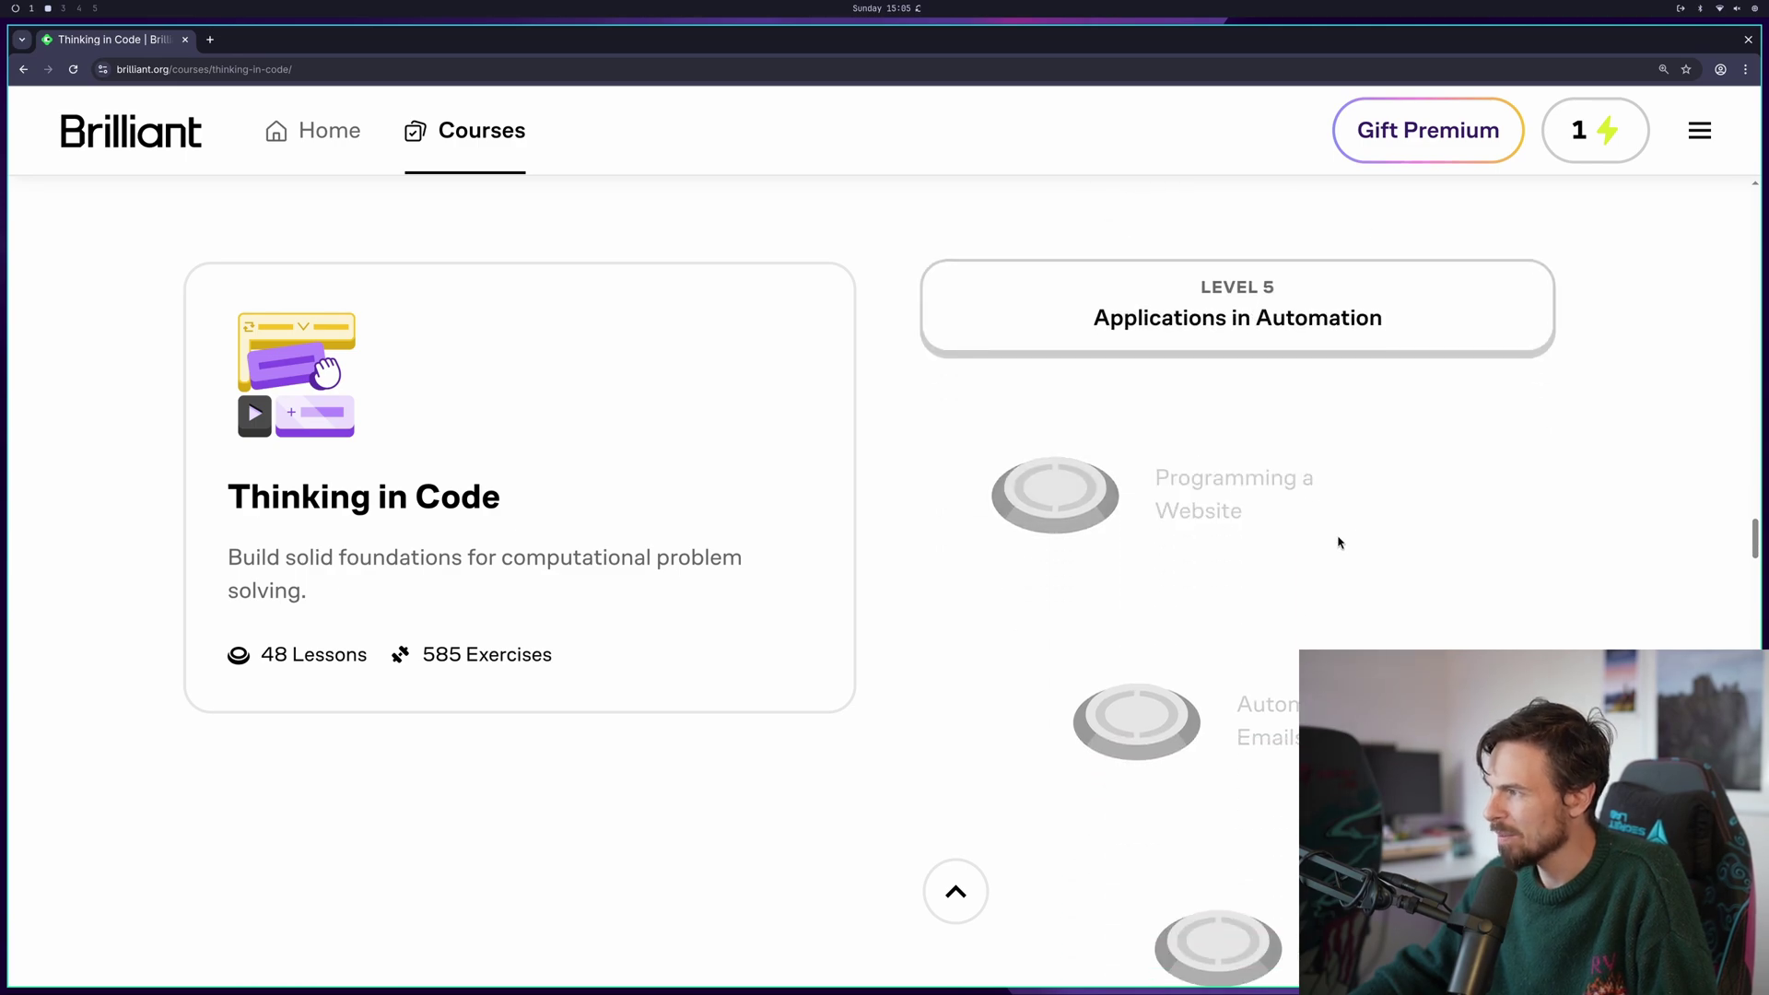
scroll(1338, 541, down, 1)
scroll(1225, 590, down, 2)
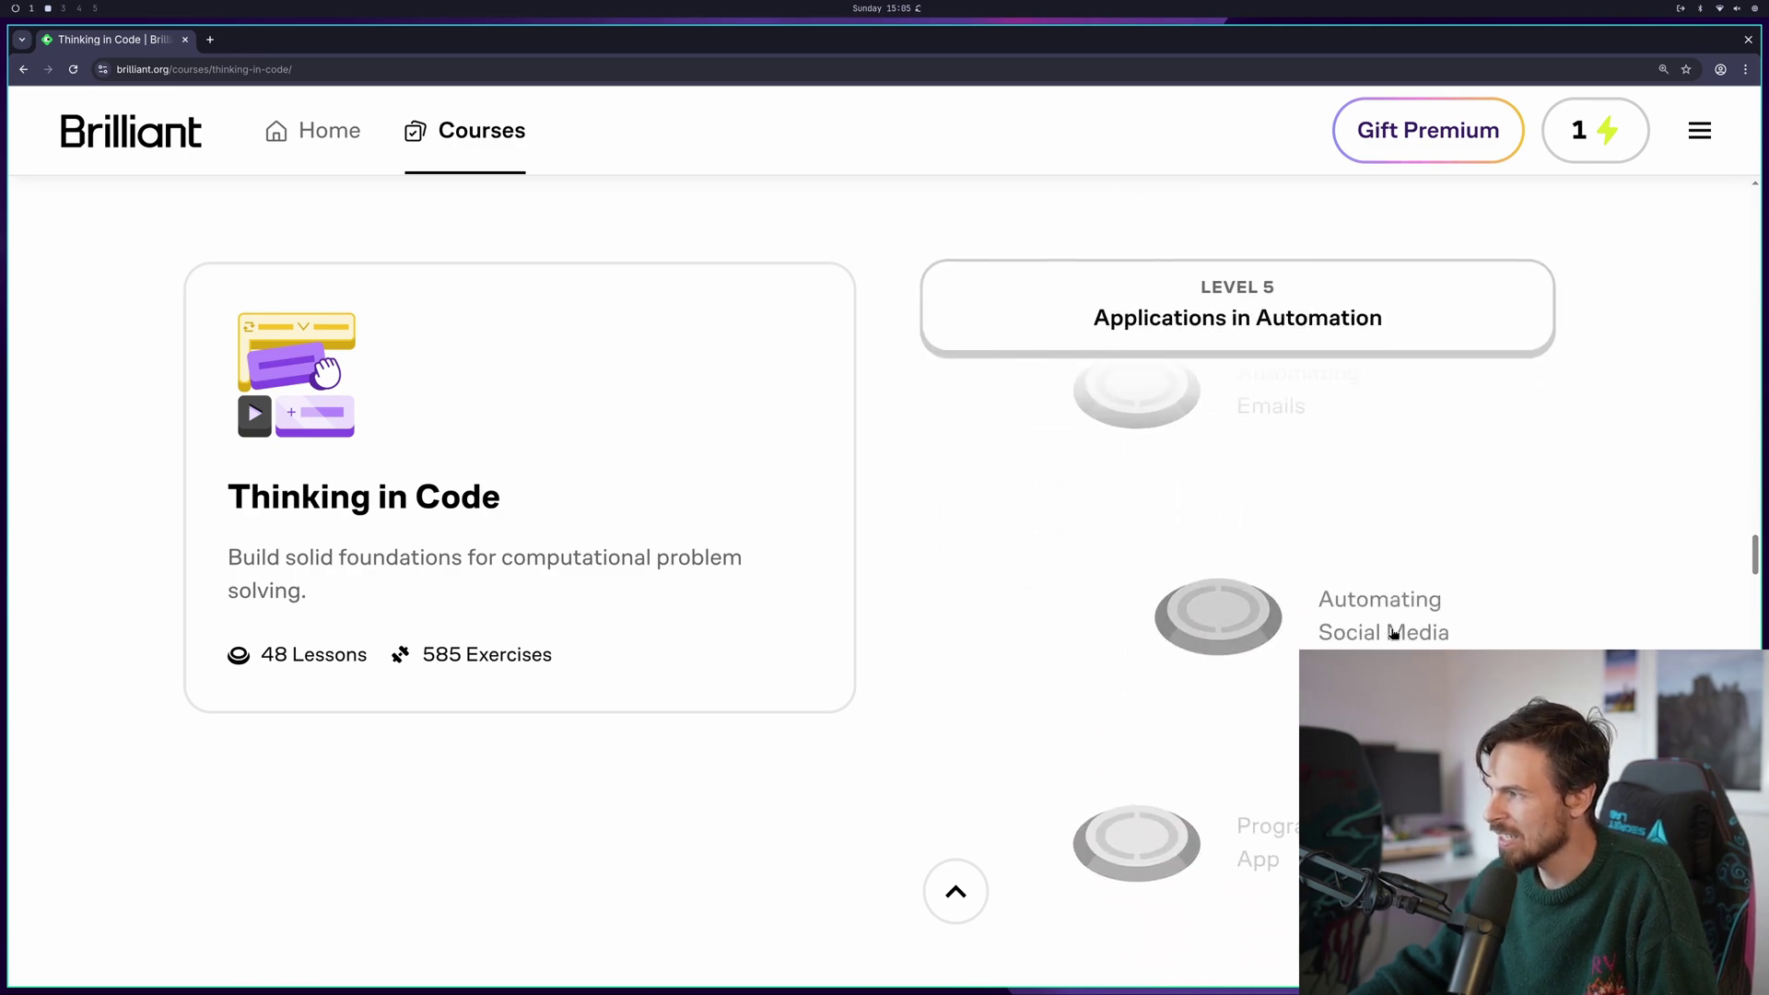
scroll(1327, 603, up, 3)
click(1173, 562)
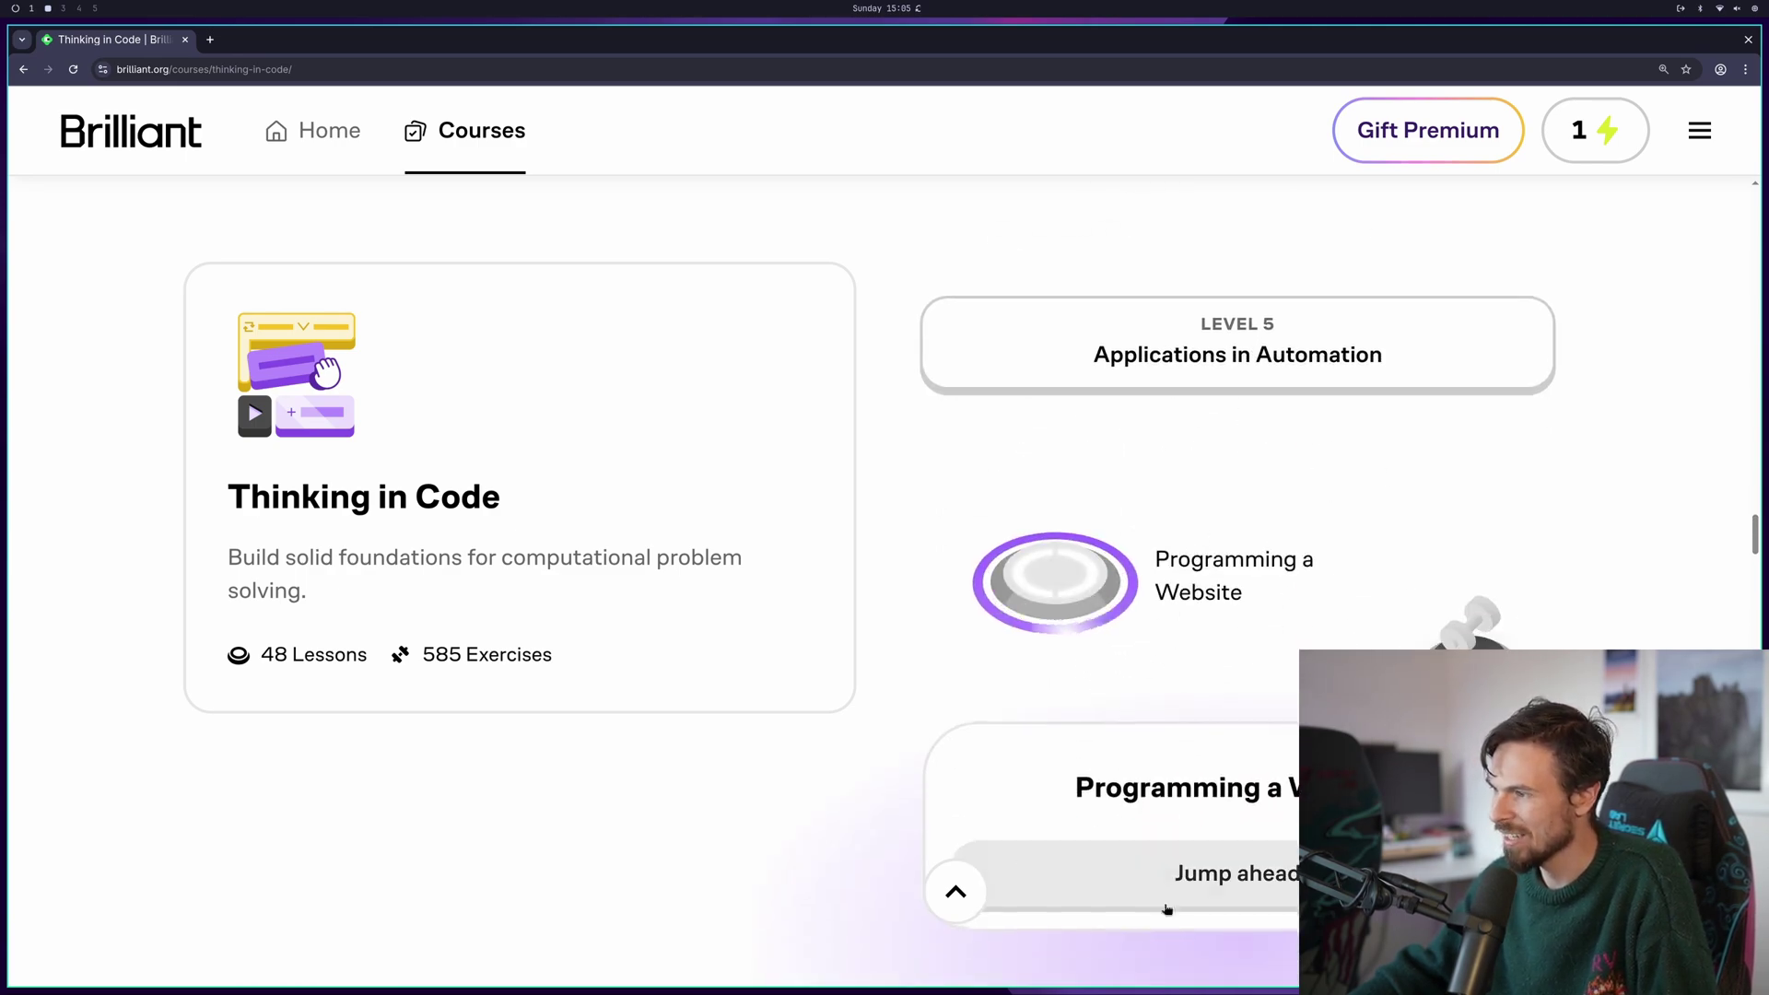
click(1166, 884)
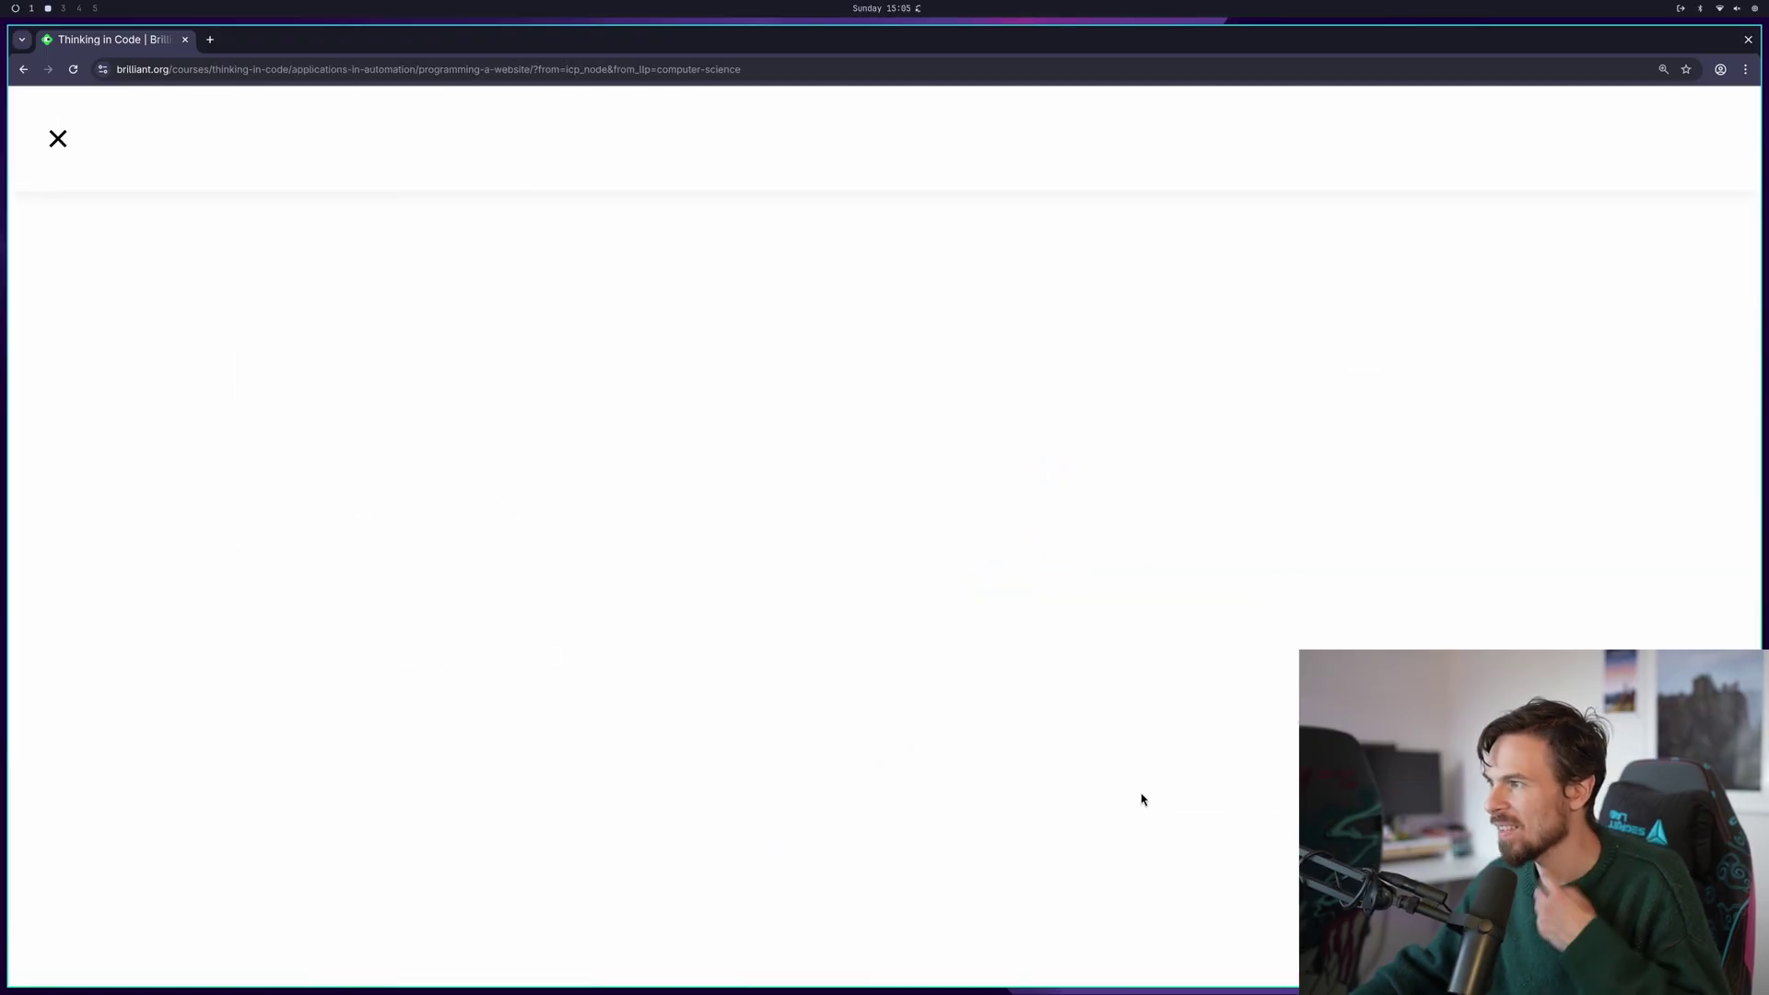
scroll(832, 691, down, 1)
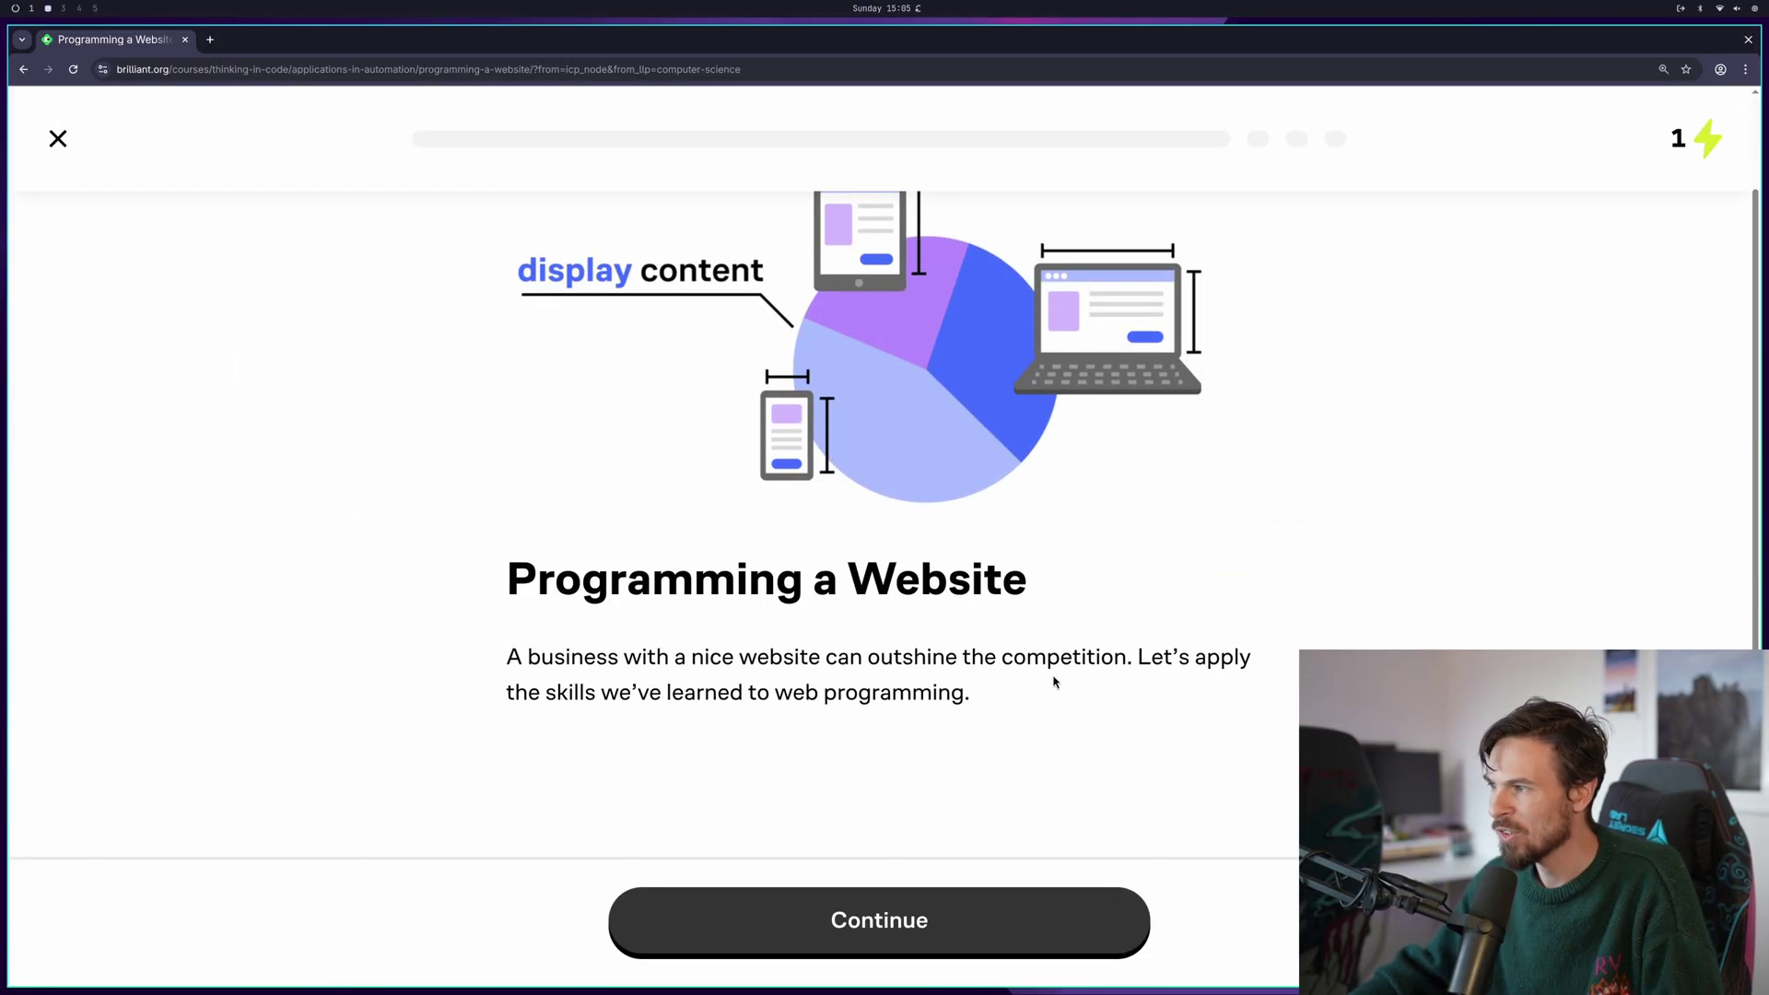
Pass the introduction and answer that a selling website needs a product catalog
click(914, 922)
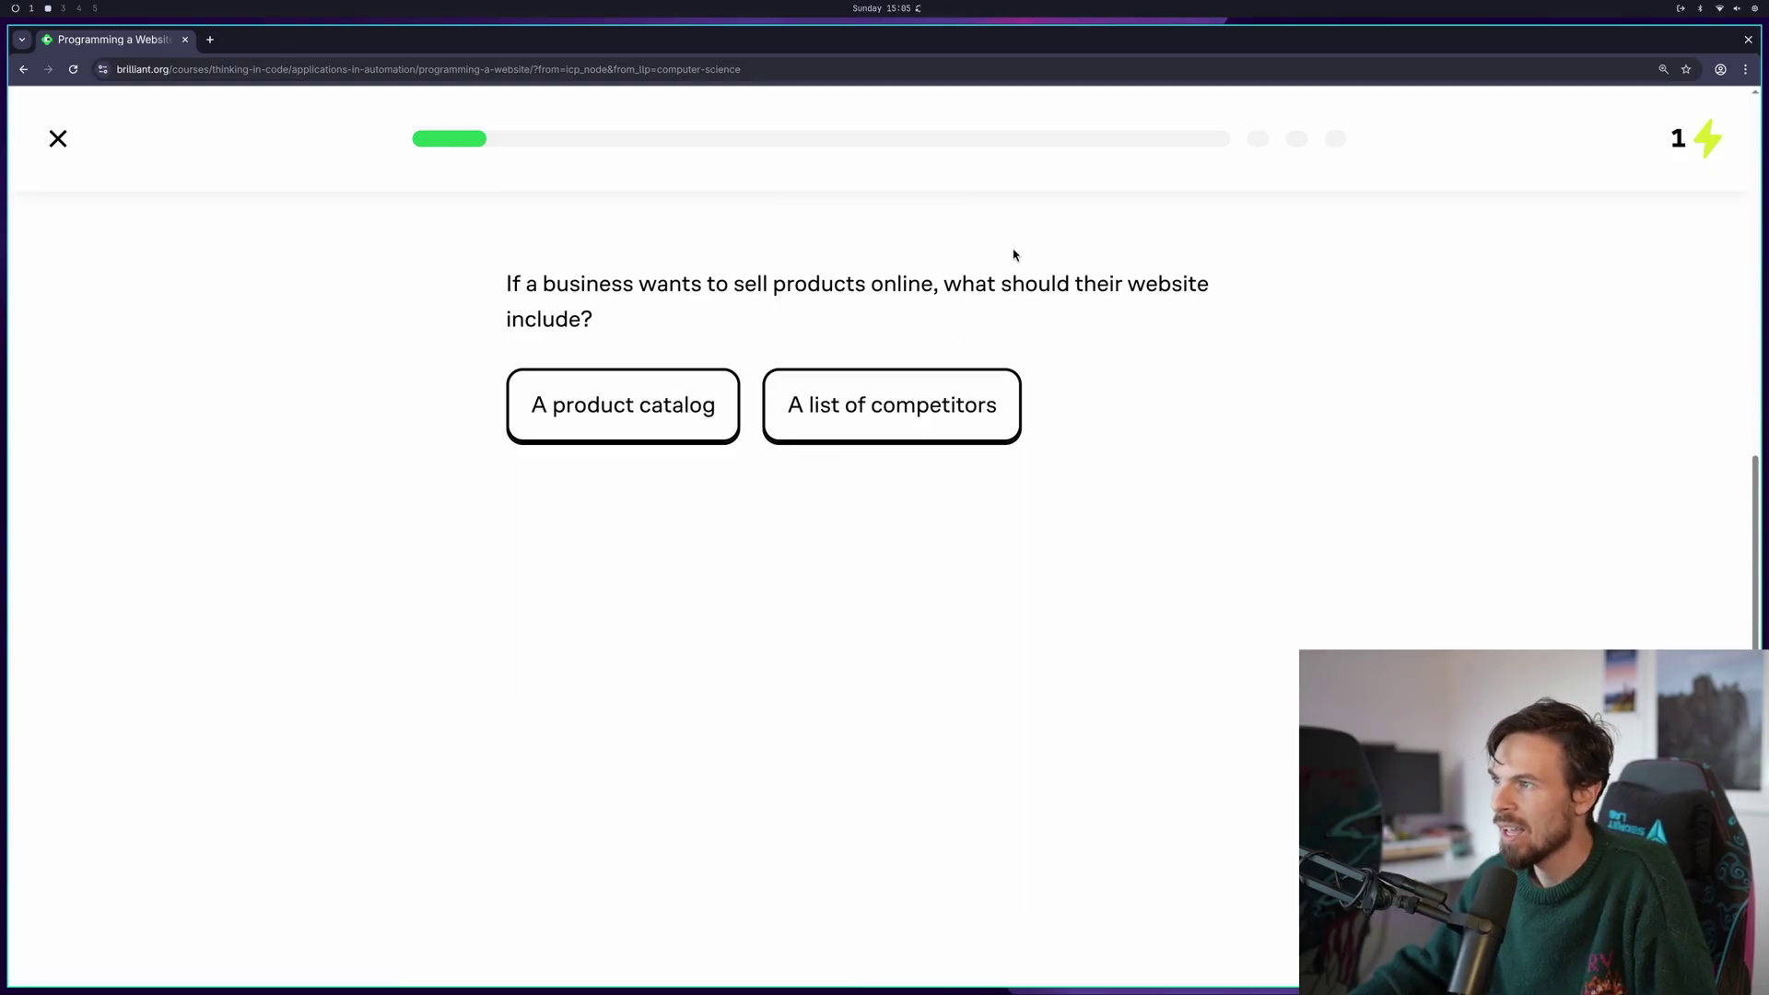
click(560, 427)
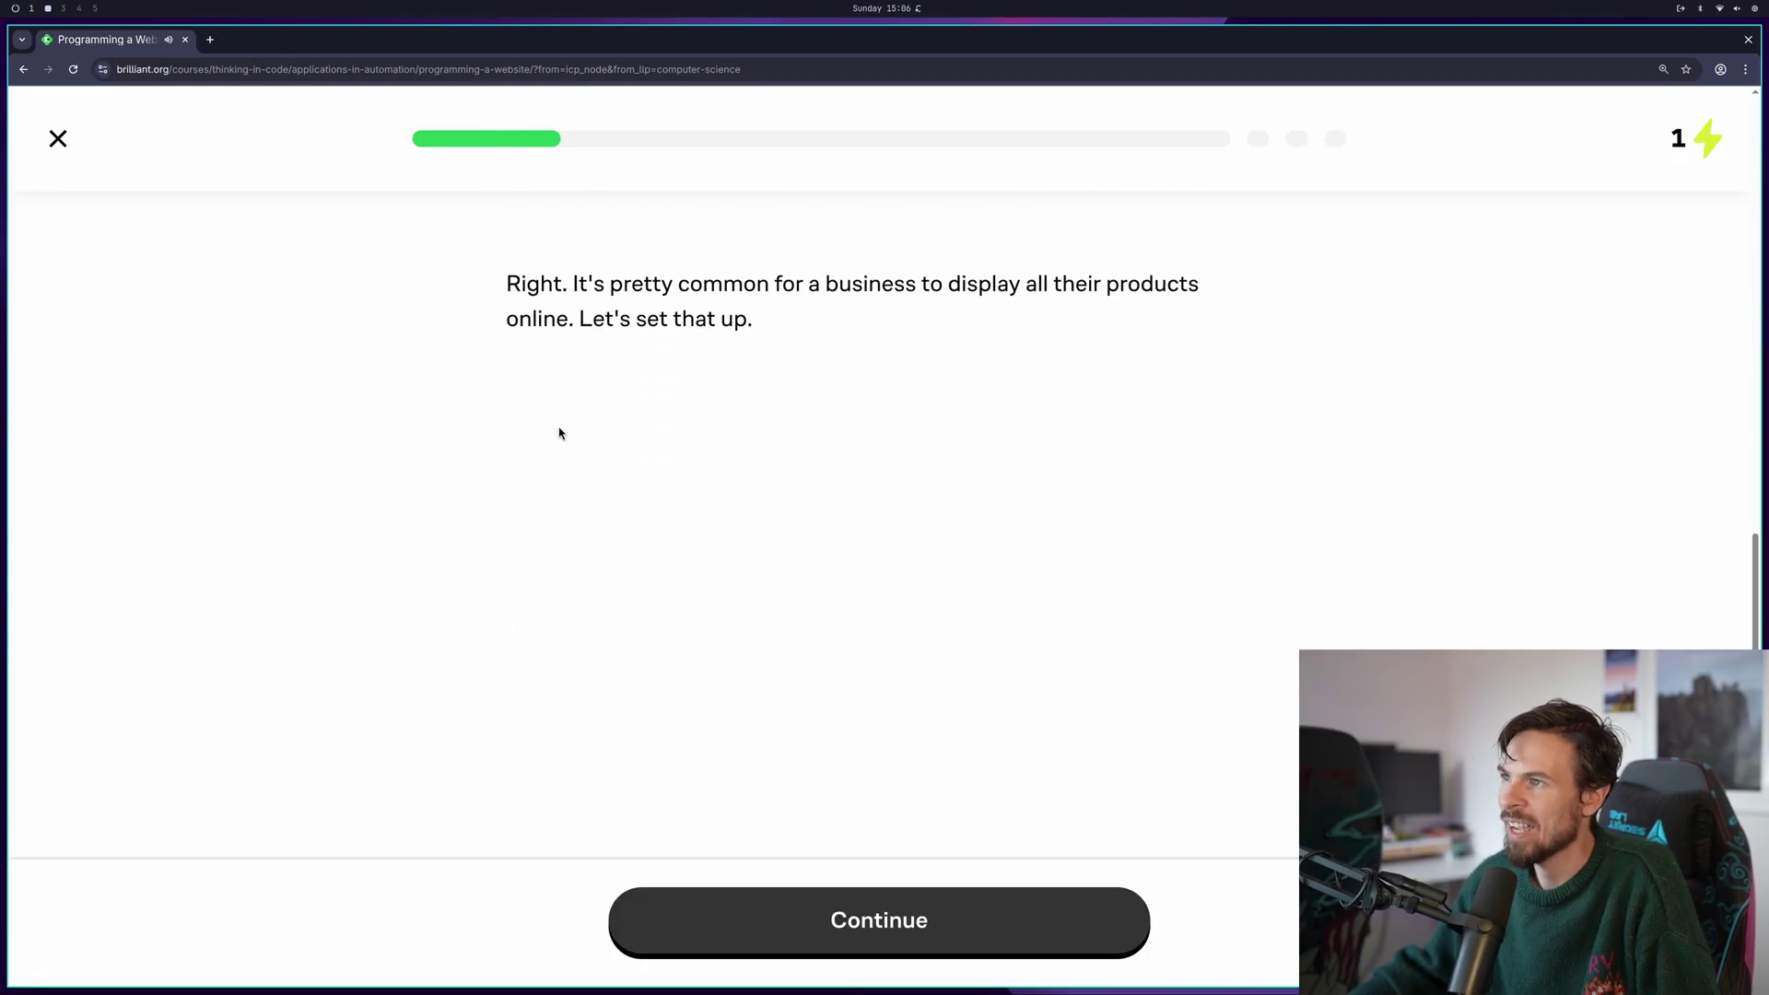
click(811, 903)
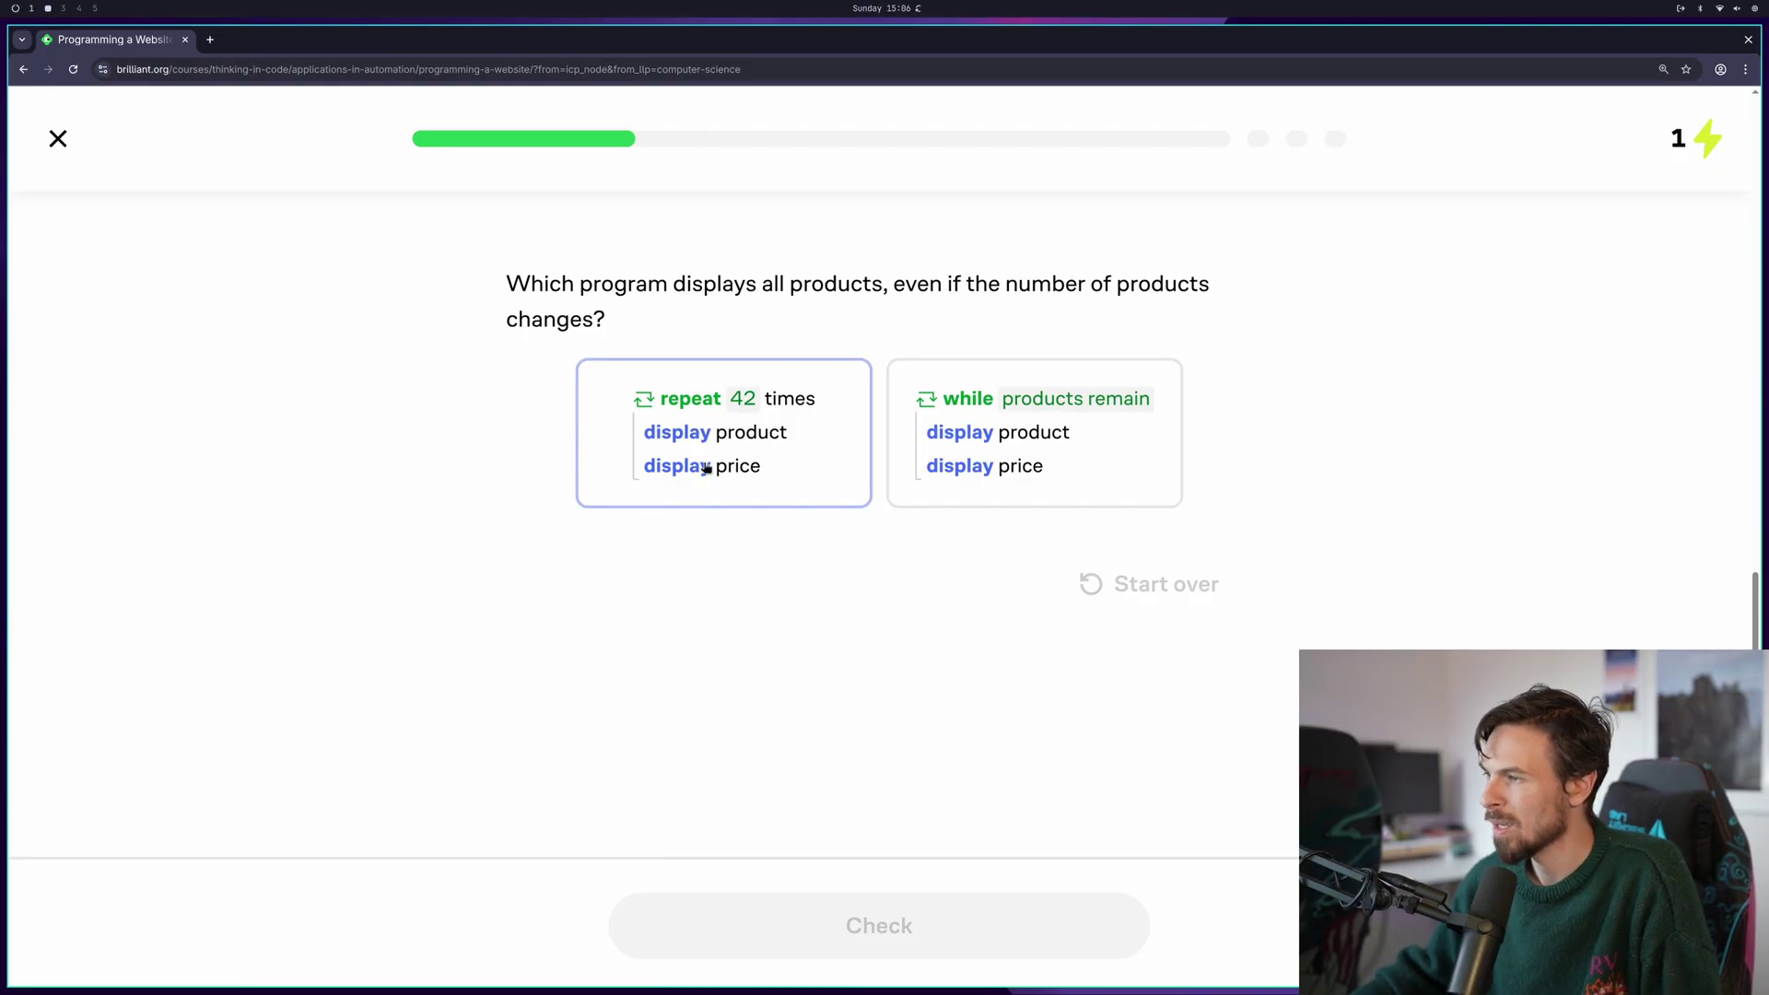
Choose the 'while products remain' program, check it, and continue
click(1073, 396)
click(834, 928)
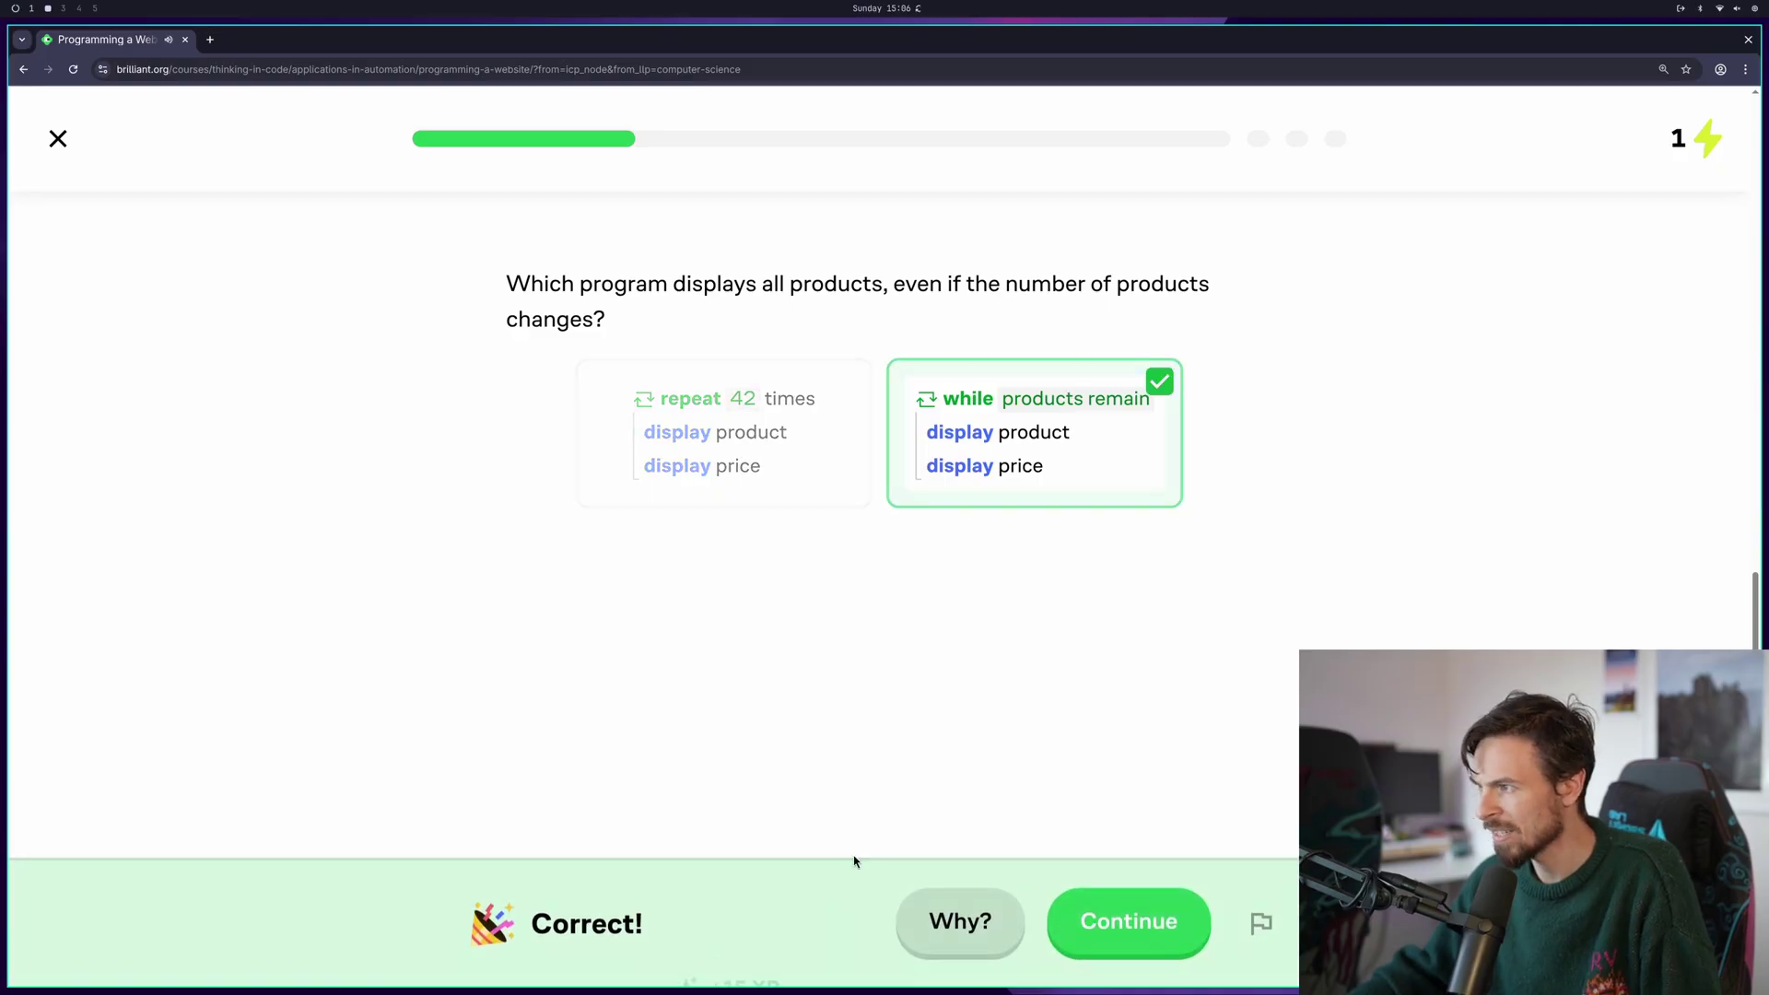
click(1141, 907)
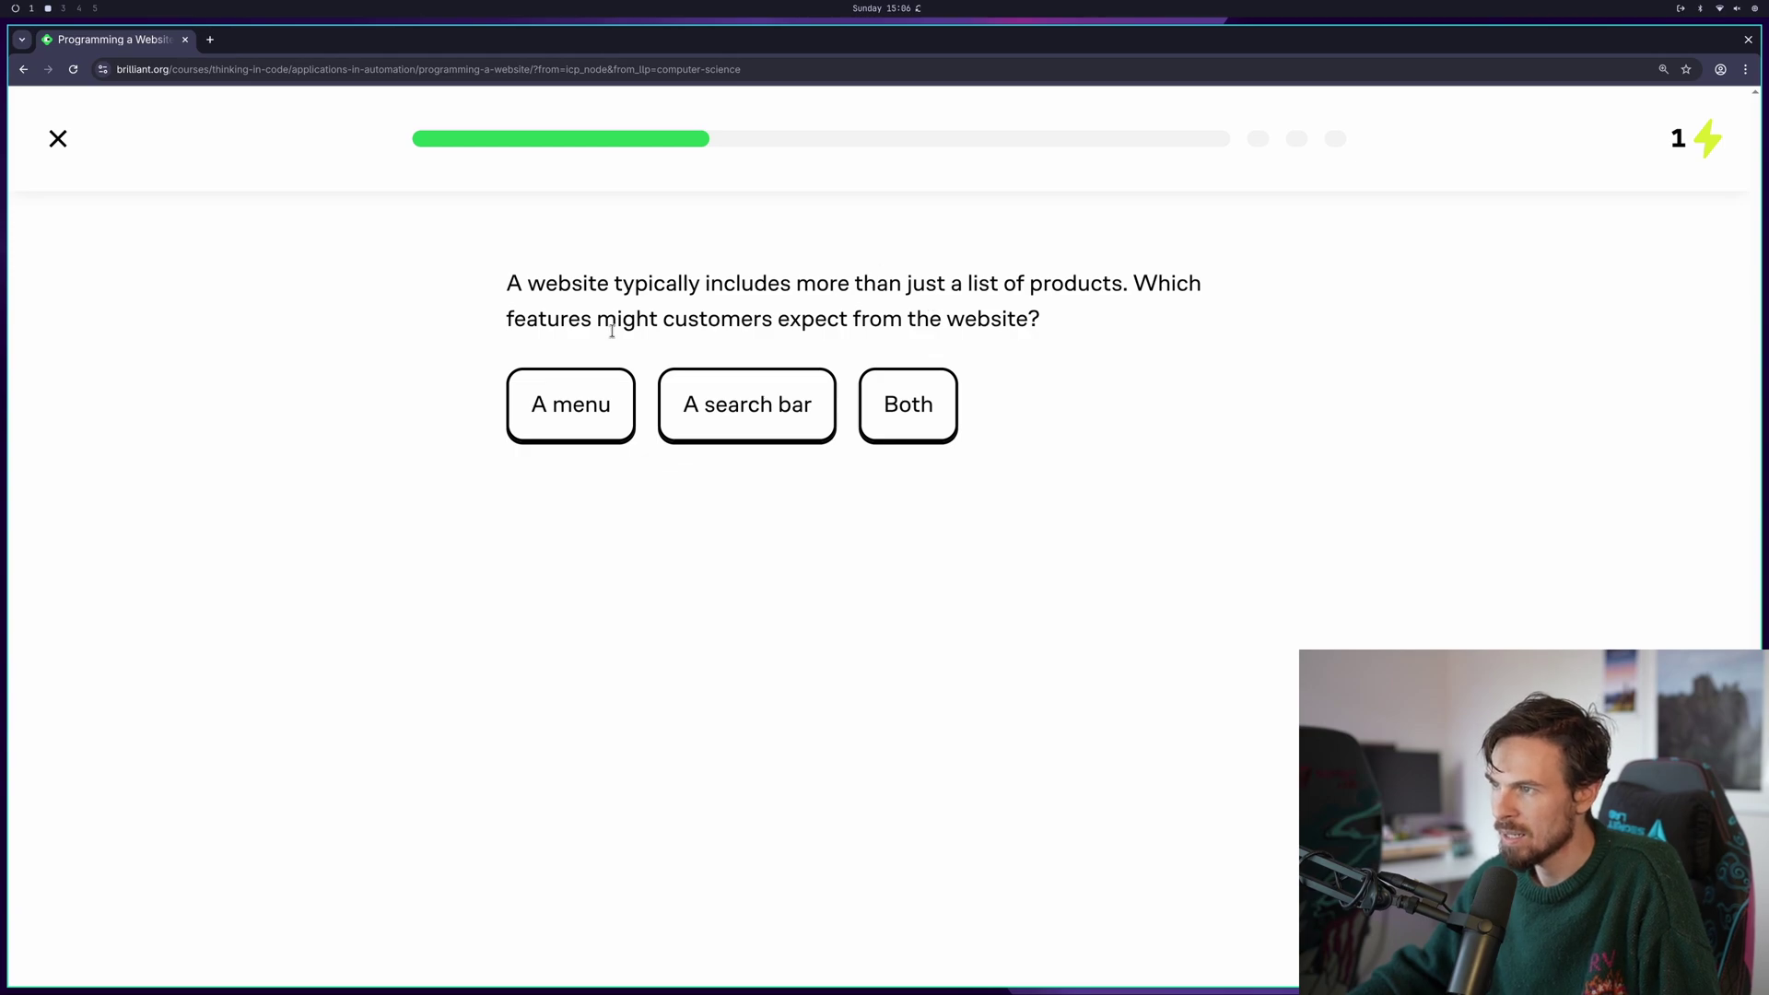
Answer 'Both', pick the program adding menu and search bar before the loop, then 'Shrink in width'
click(907, 403)
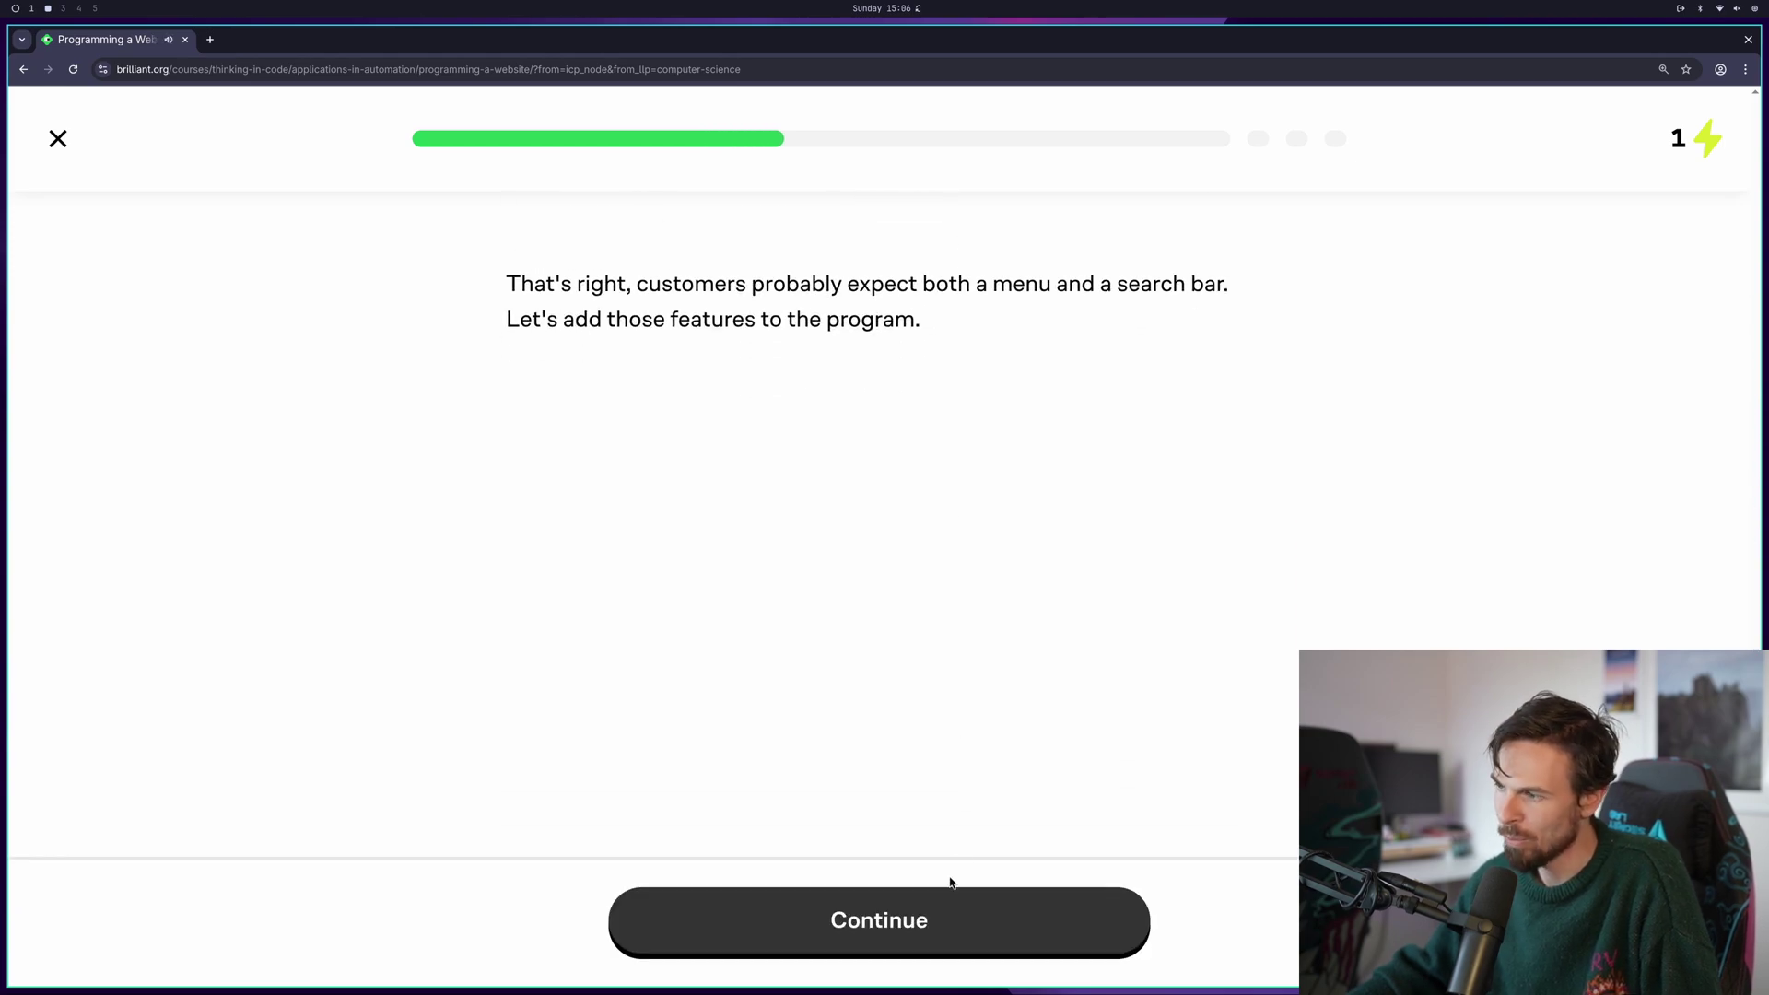
click(939, 920)
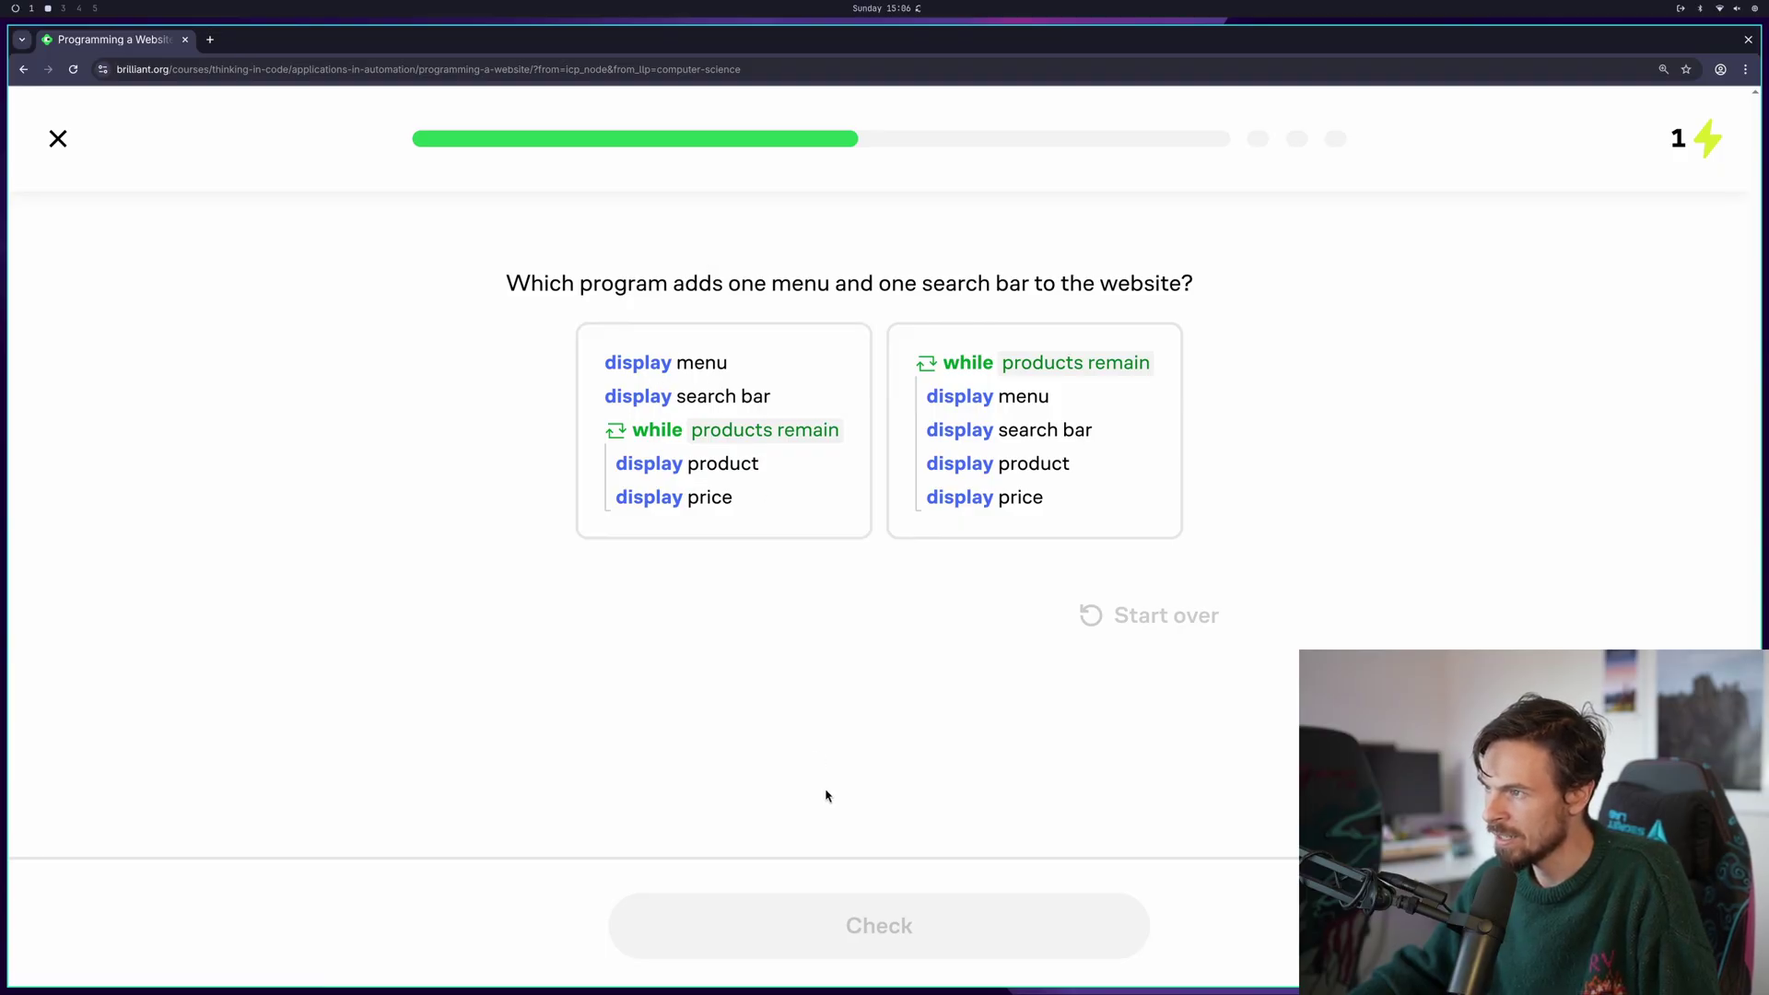
click(698, 435)
click(922, 933)
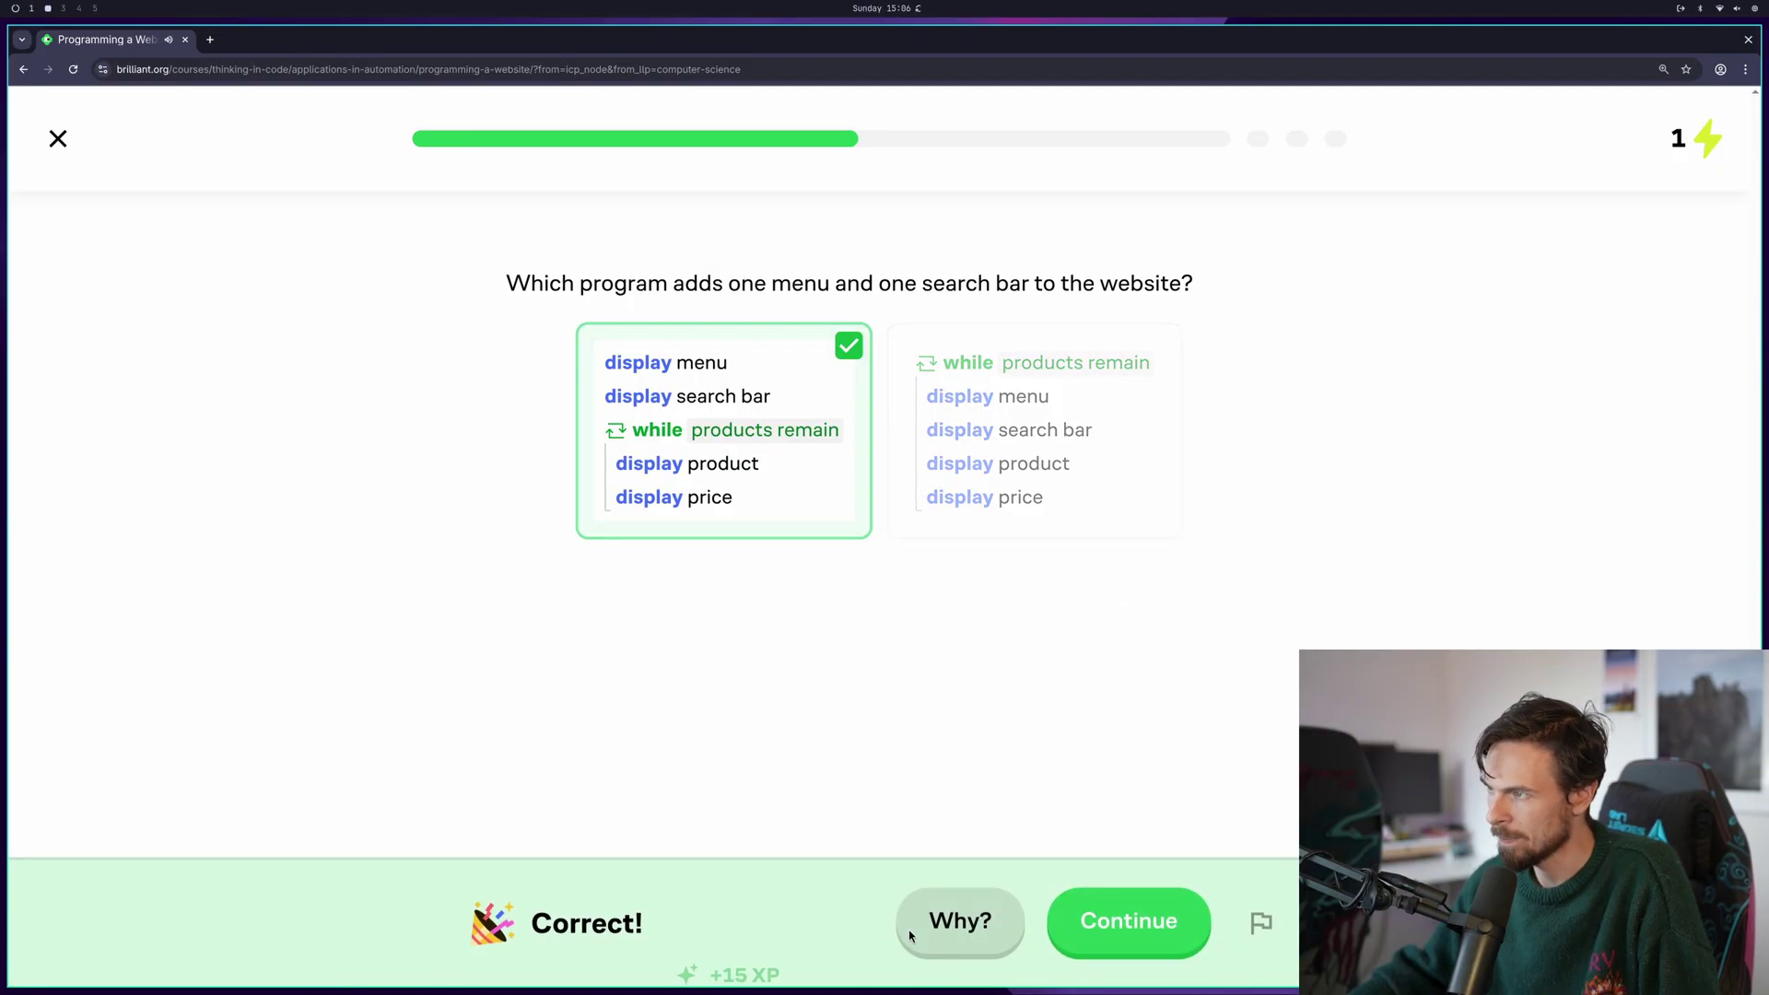
click(1188, 910)
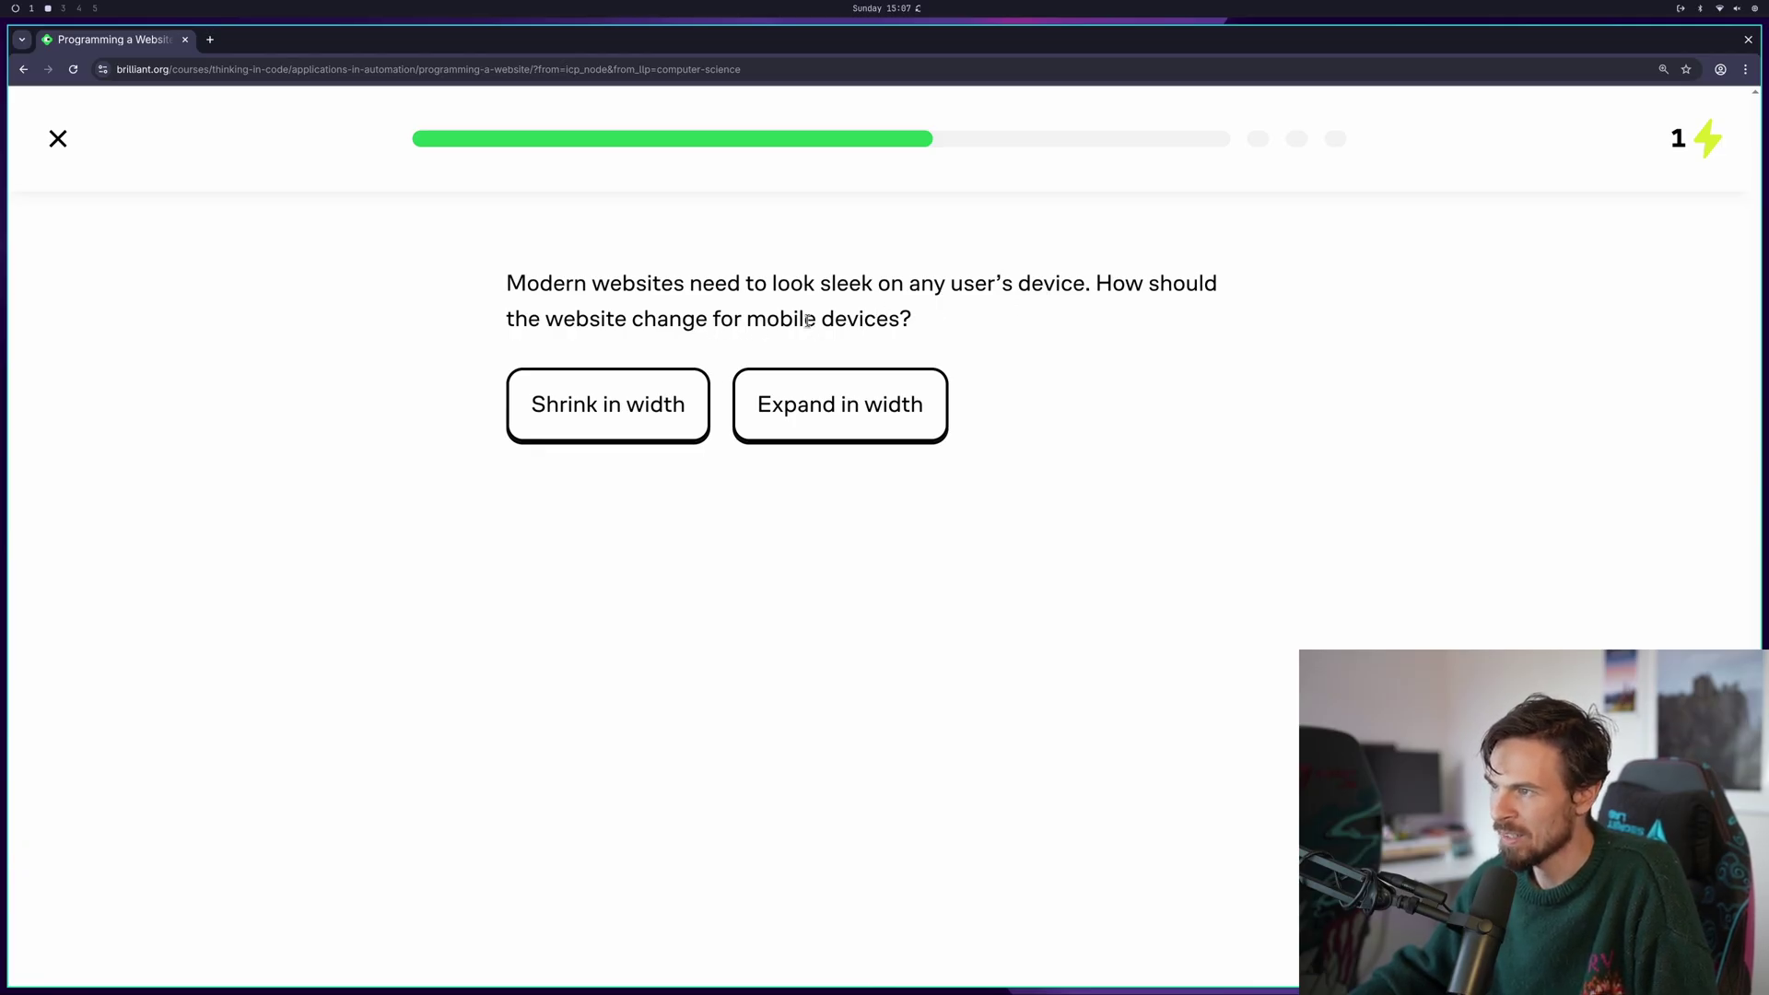
click(538, 406)
click(881, 898)
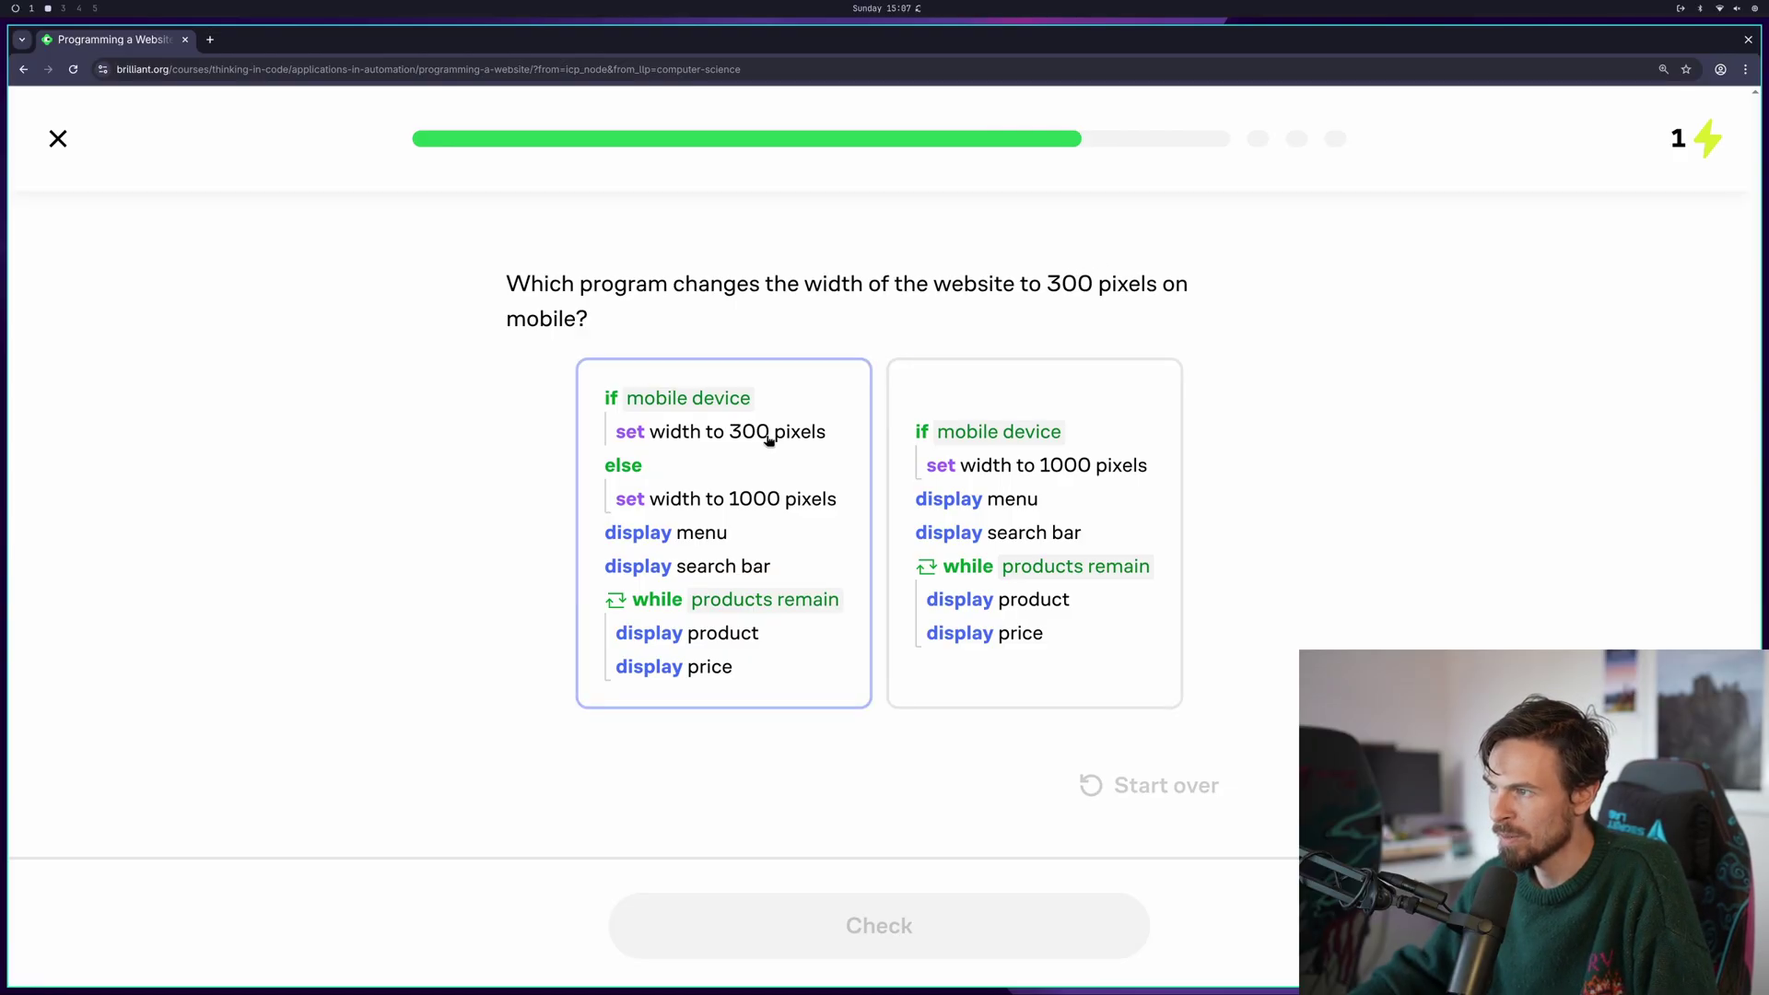
Choose the if/else program setting width to 300 pixels on mobile, then proceed past the loops explanation
click(773, 492)
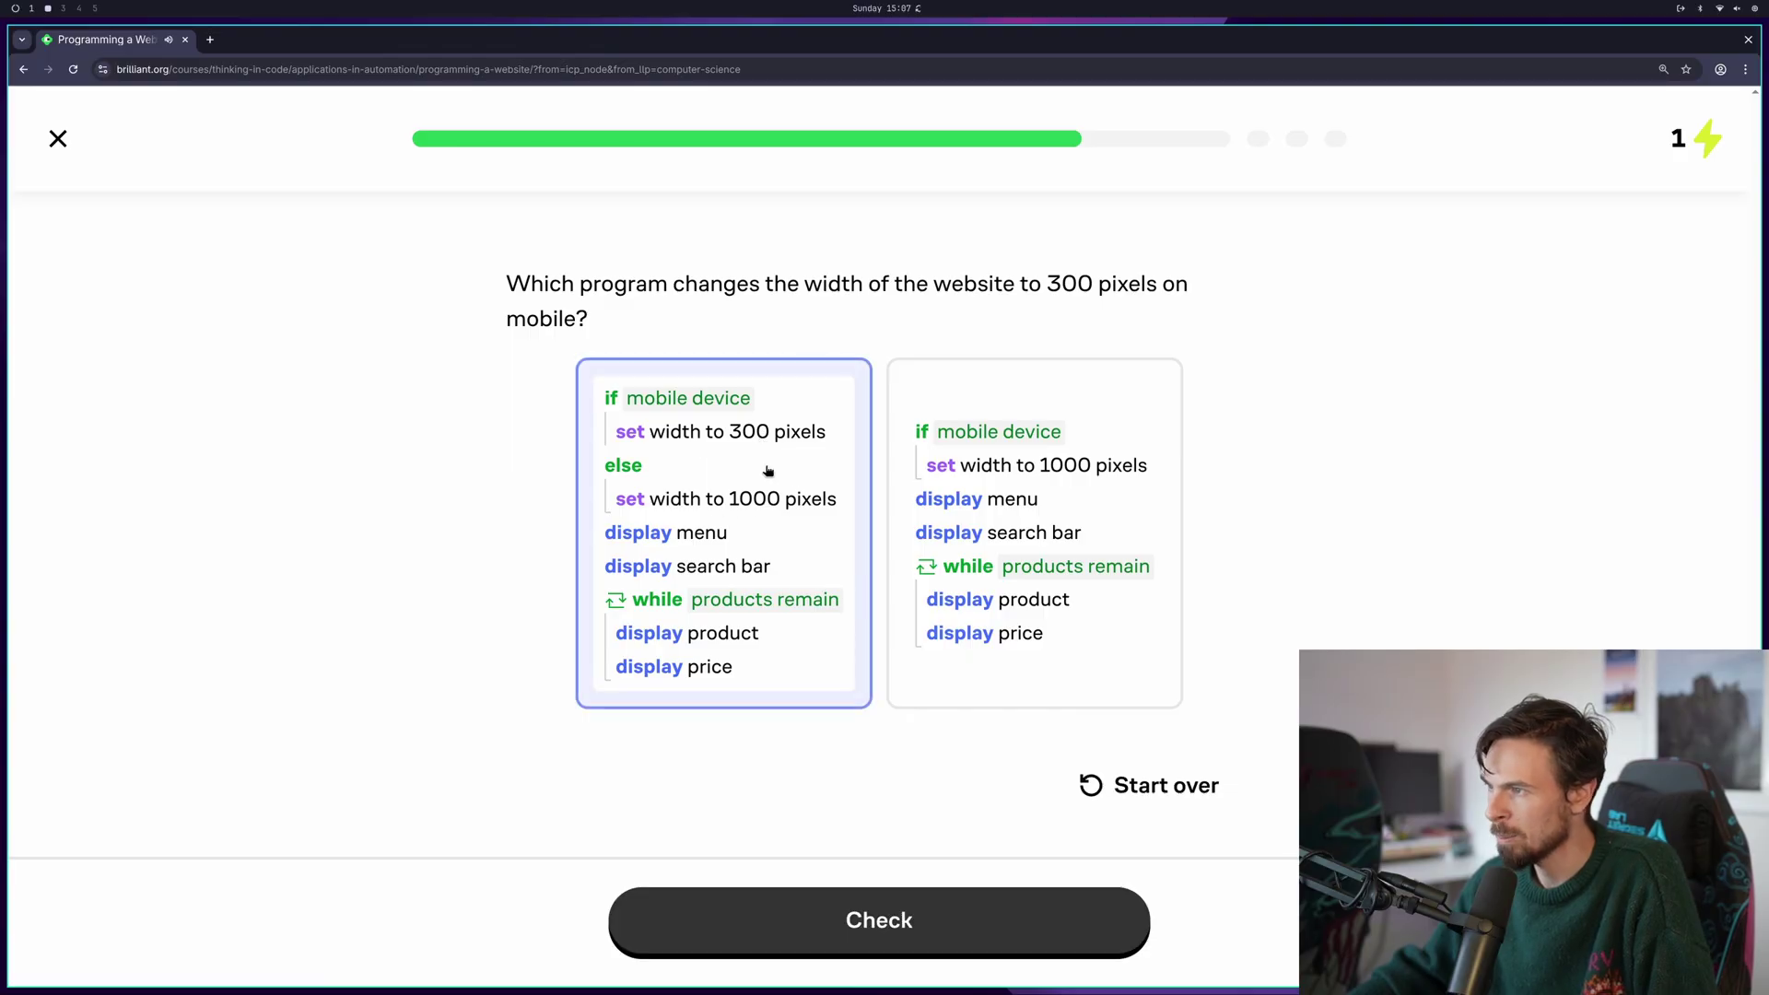
click(1087, 921)
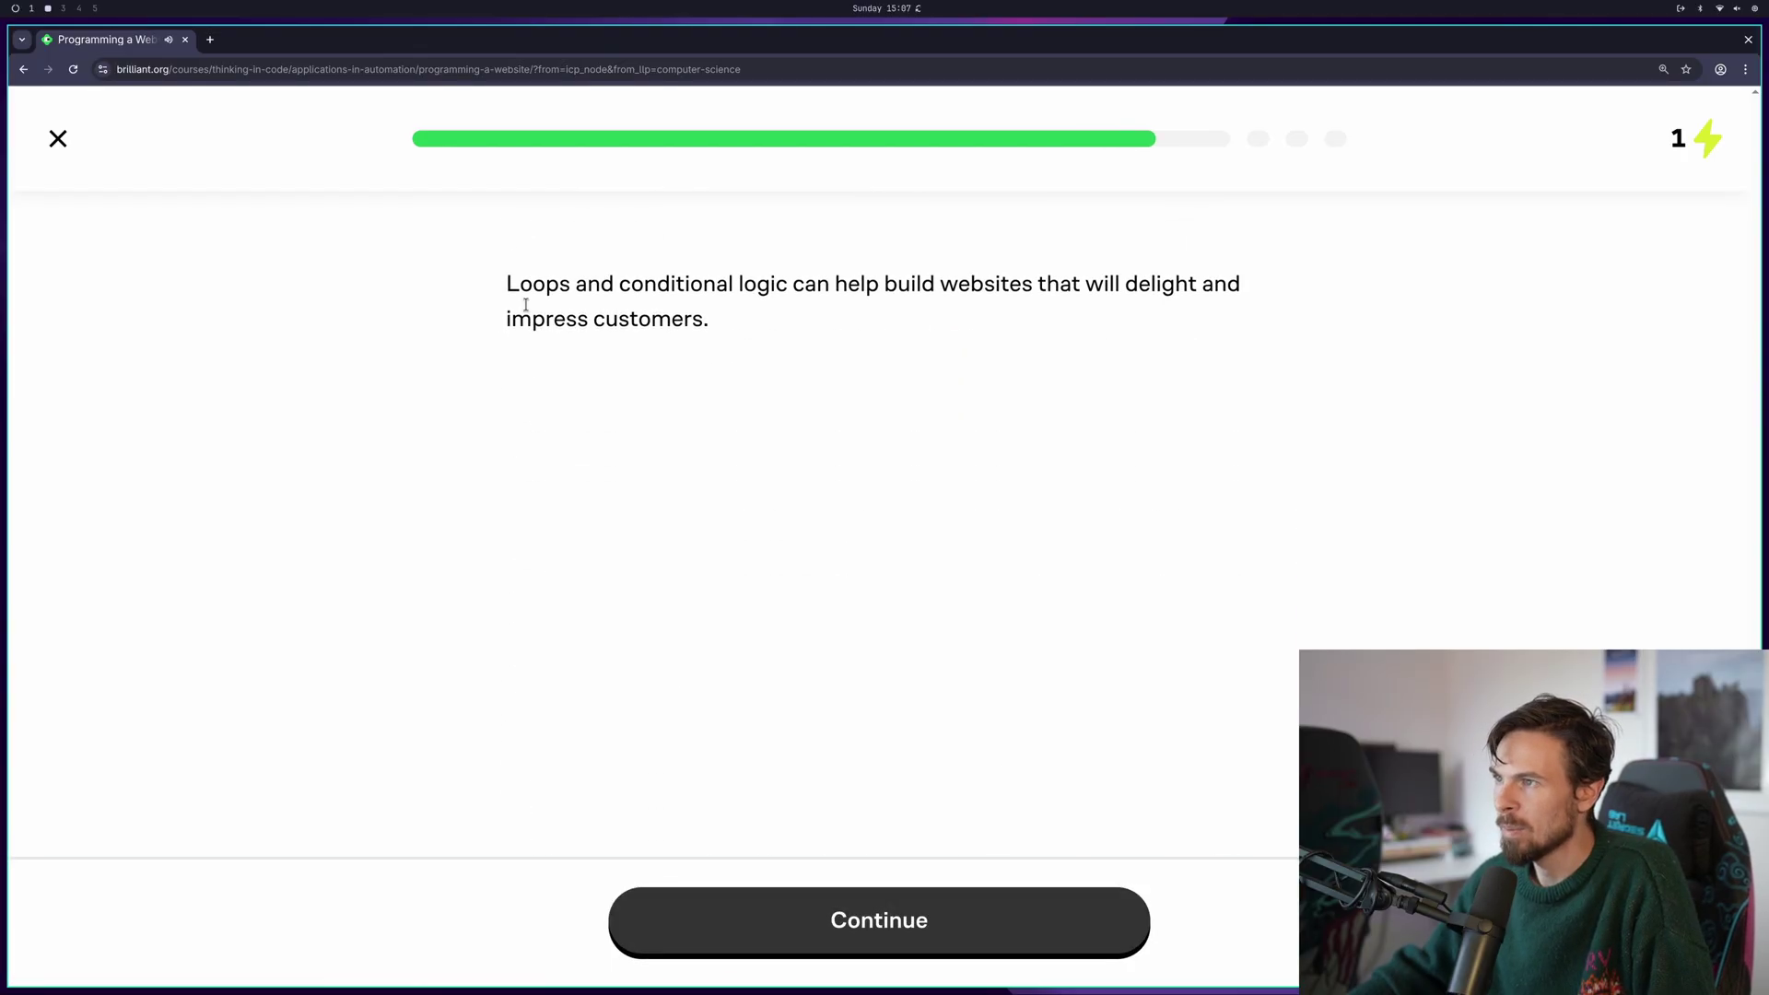
drag(683, 319, 1139, 285)
click(937, 953)
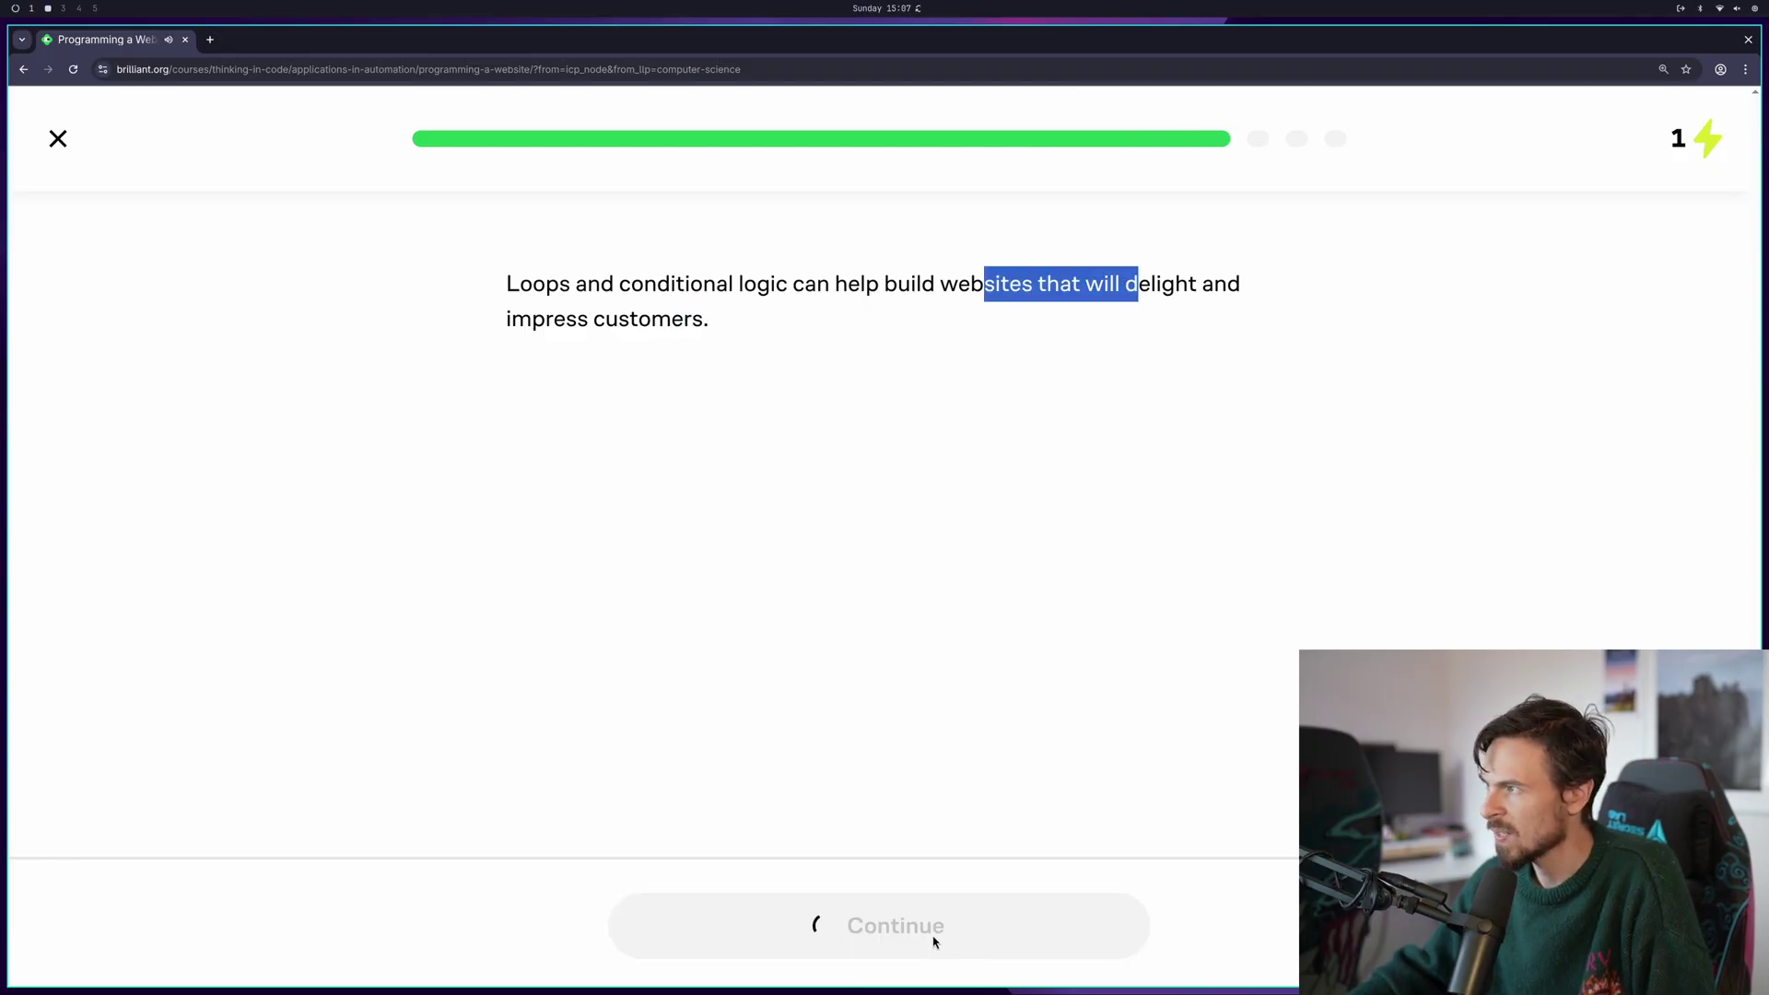
click(884, 890)
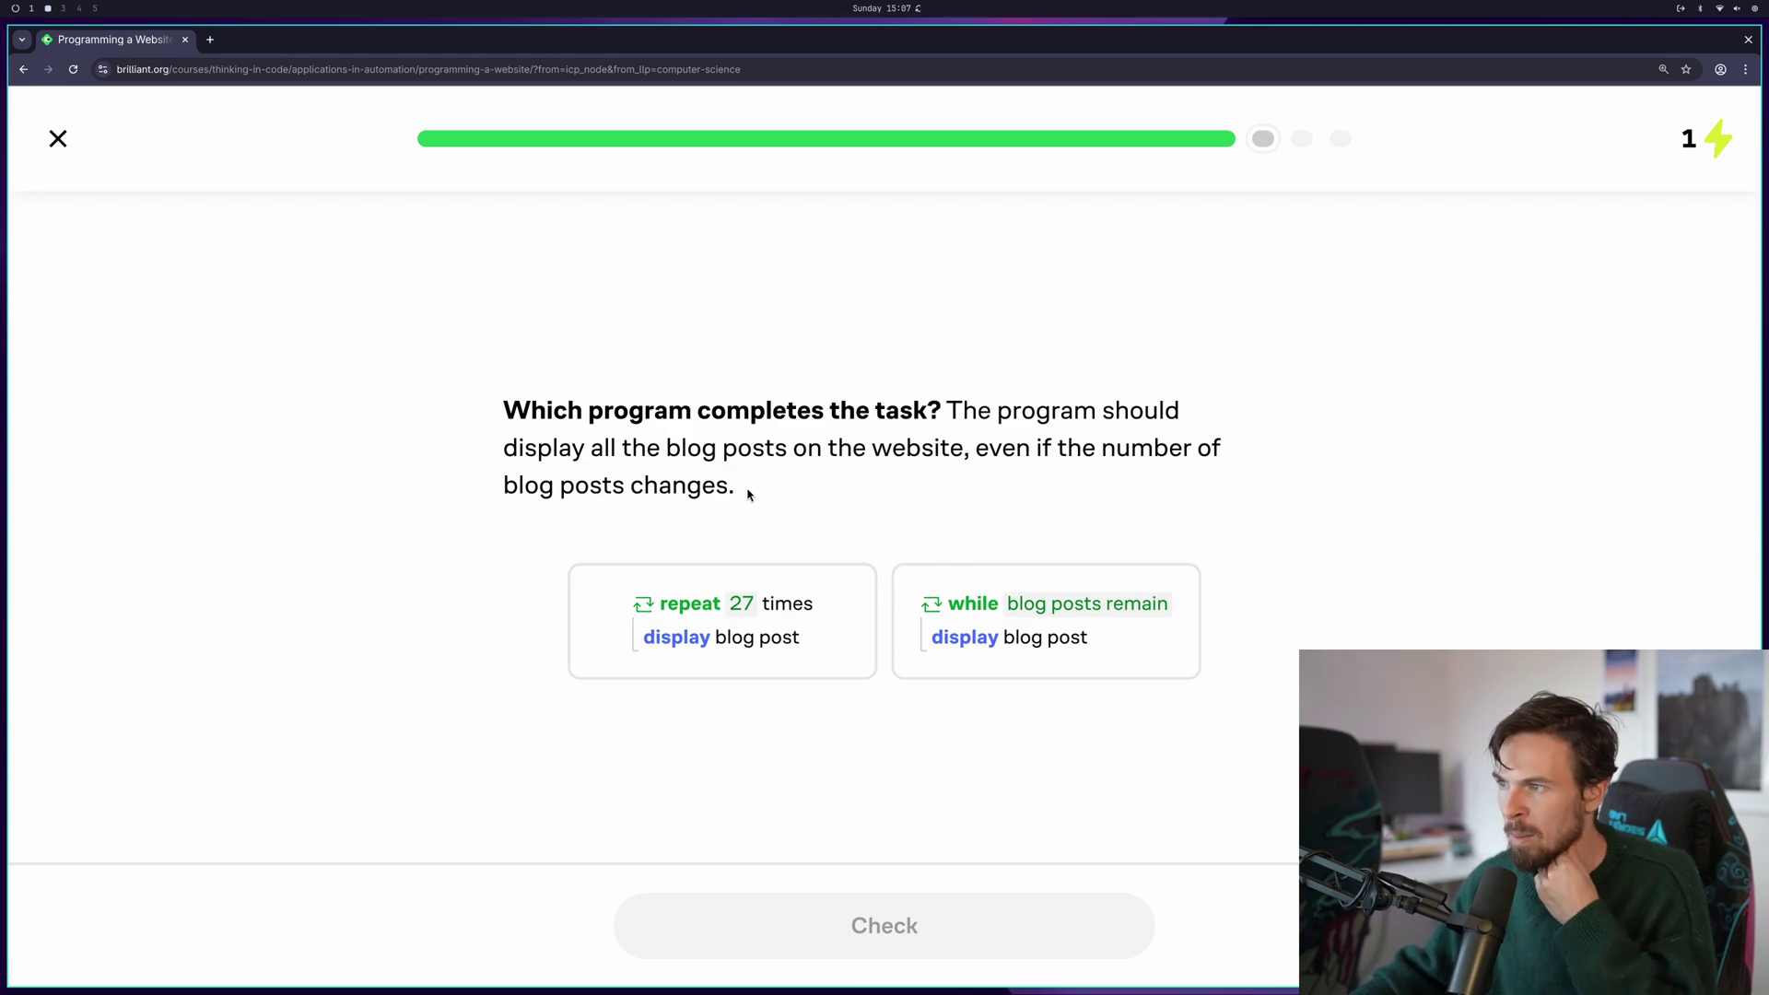
Answer the blog-post question with the 'while blog posts remain' loop
click(1037, 615)
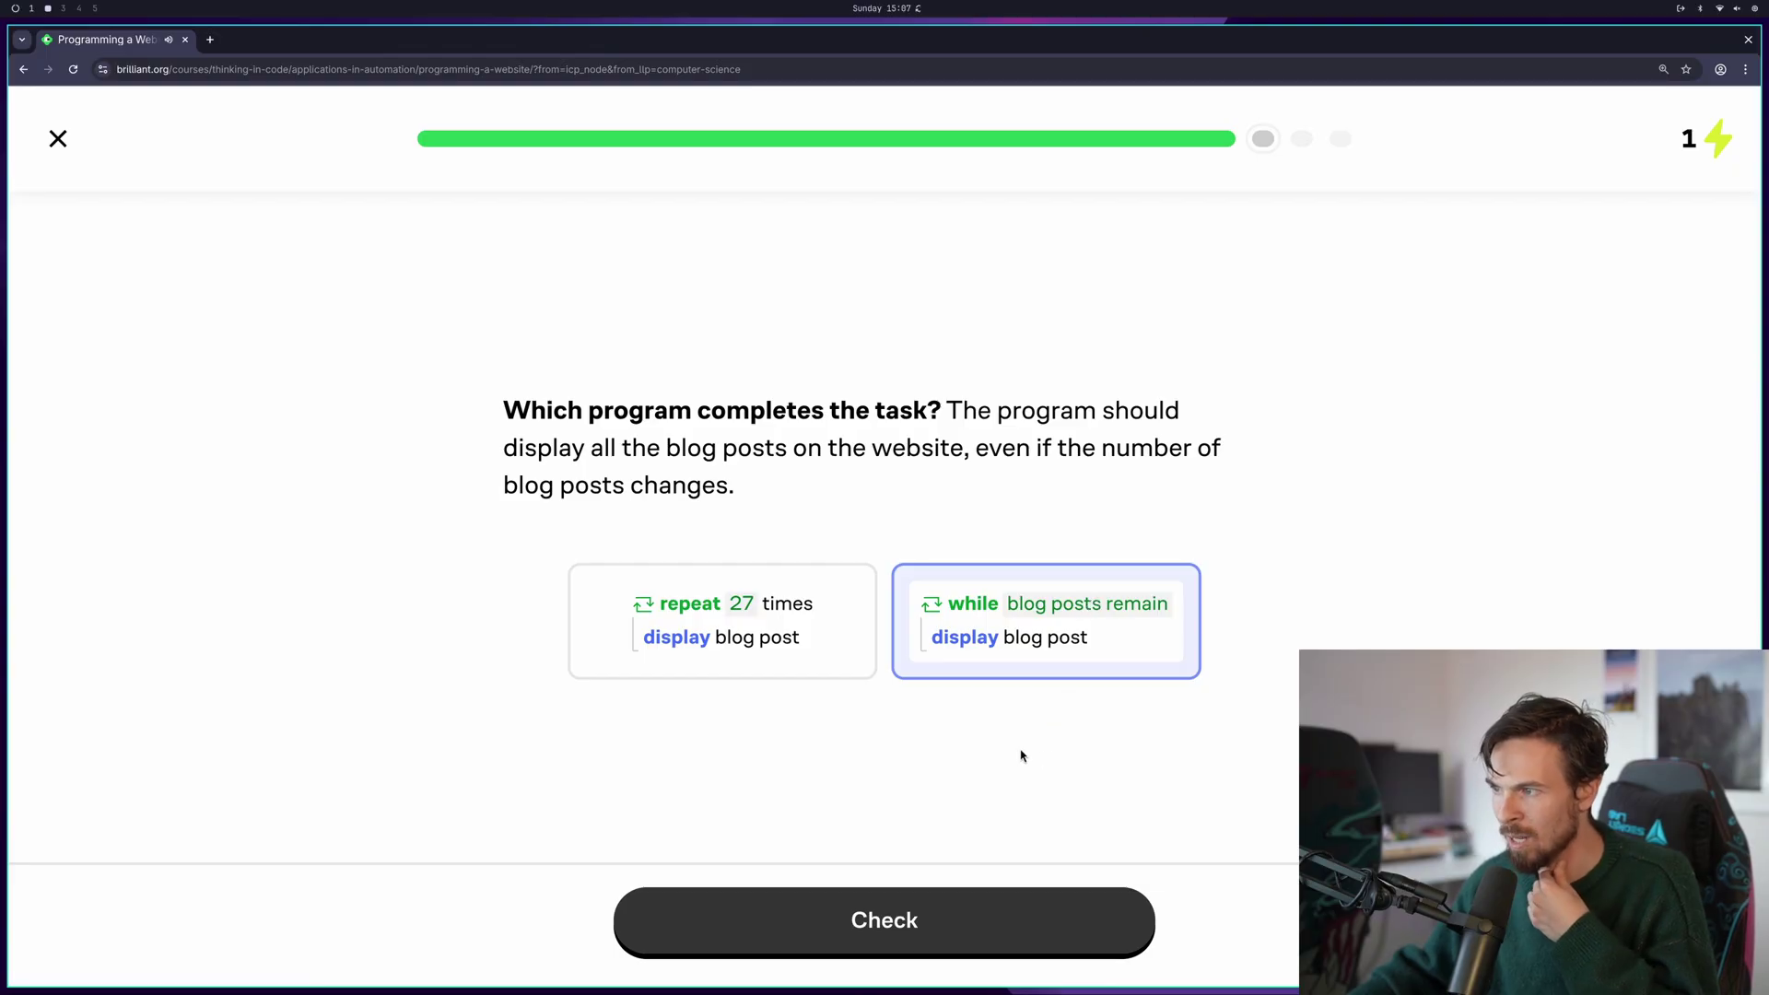
click(928, 926)
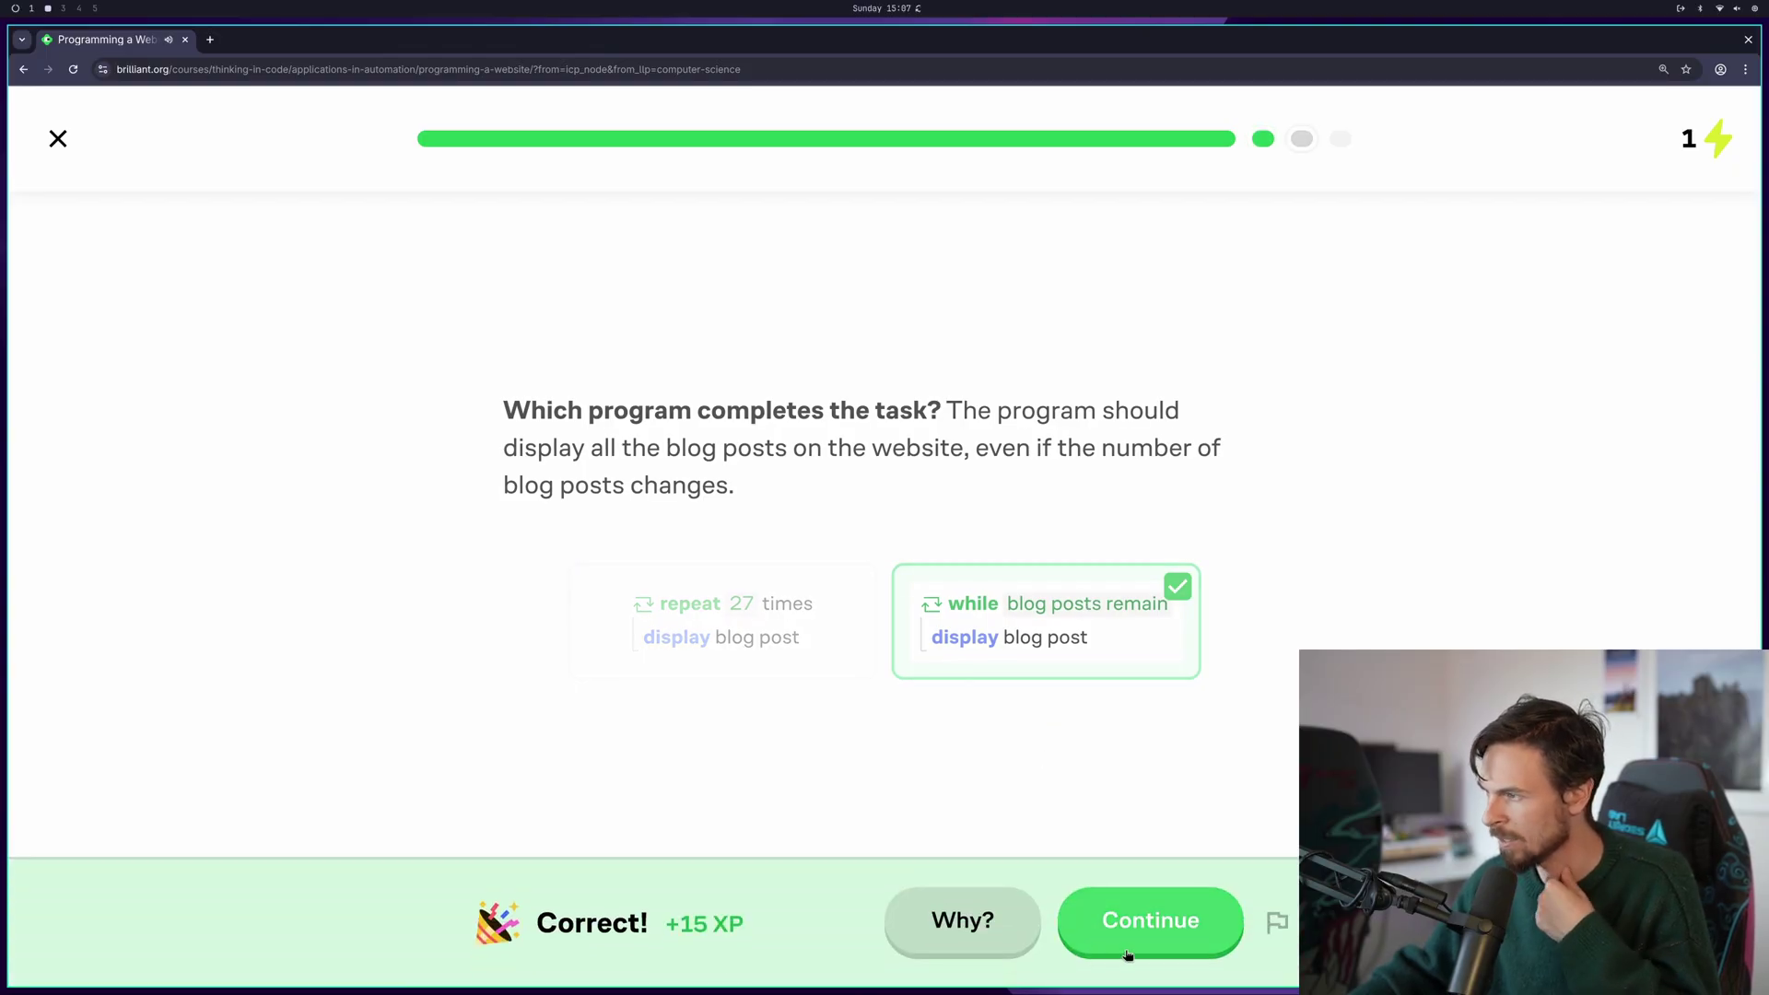
click(1142, 924)
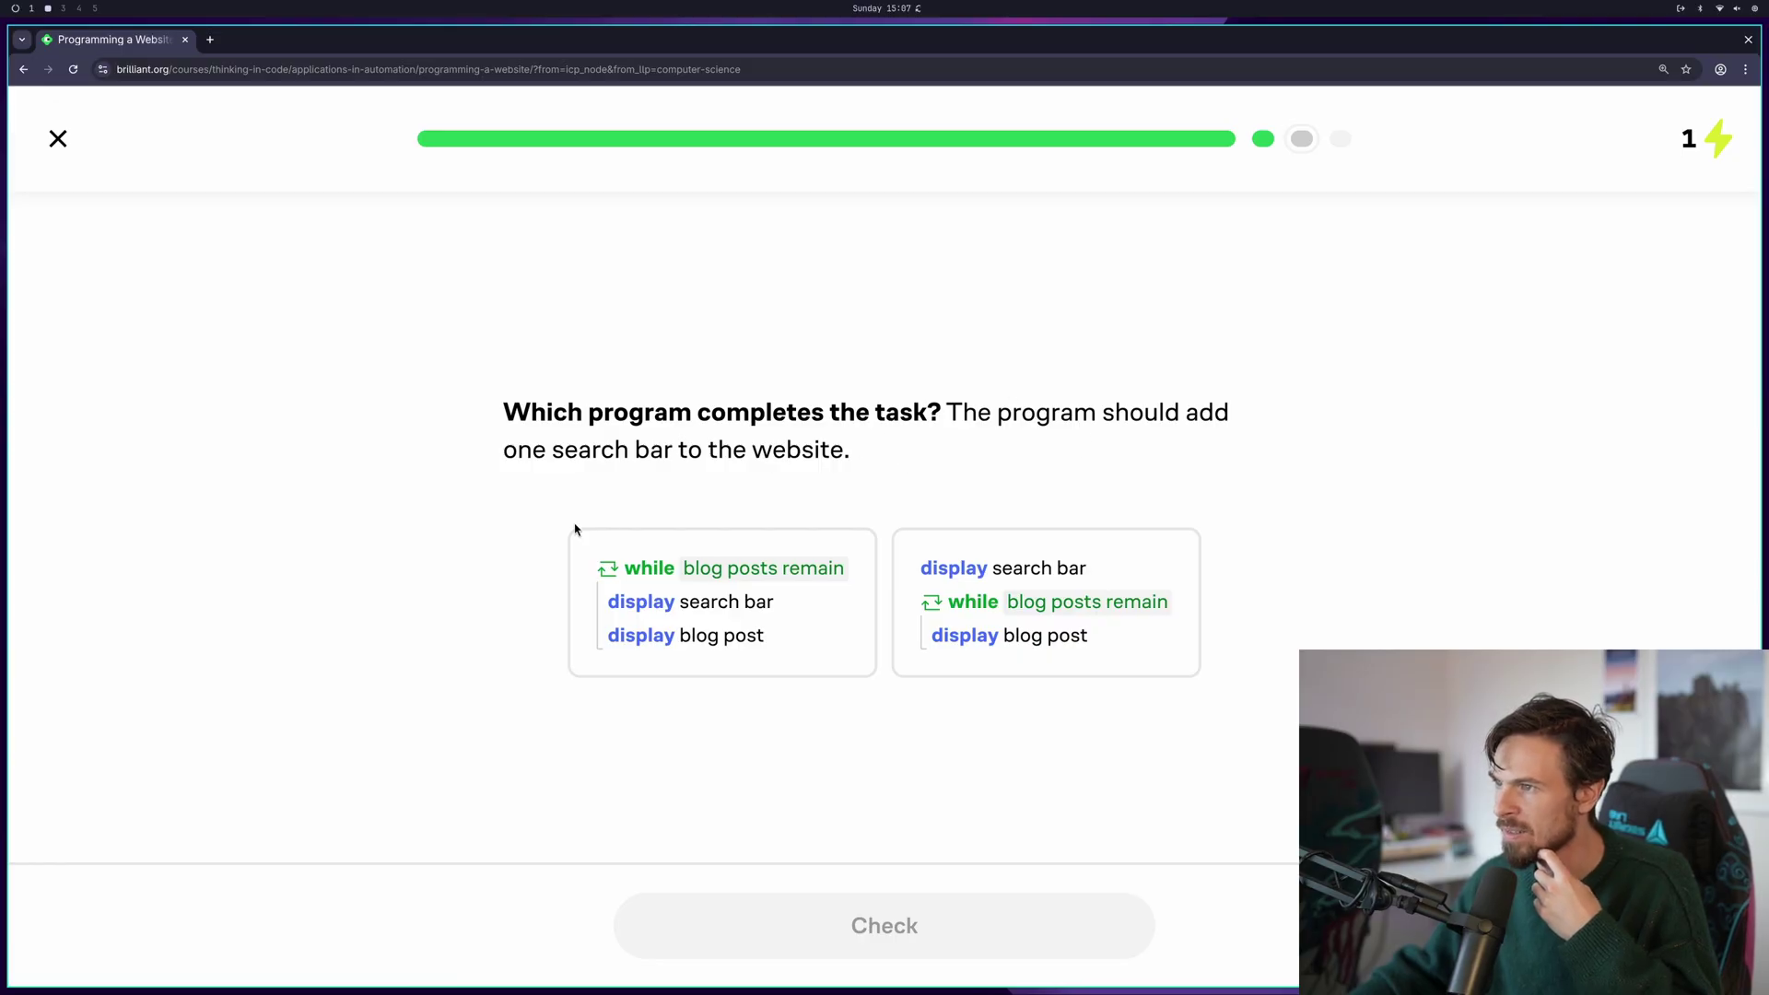
Pick the program showing the search bar before the loop, then the if/else top-menu-on-mobile program
drag(601, 449, 912, 632)
click(1008, 653)
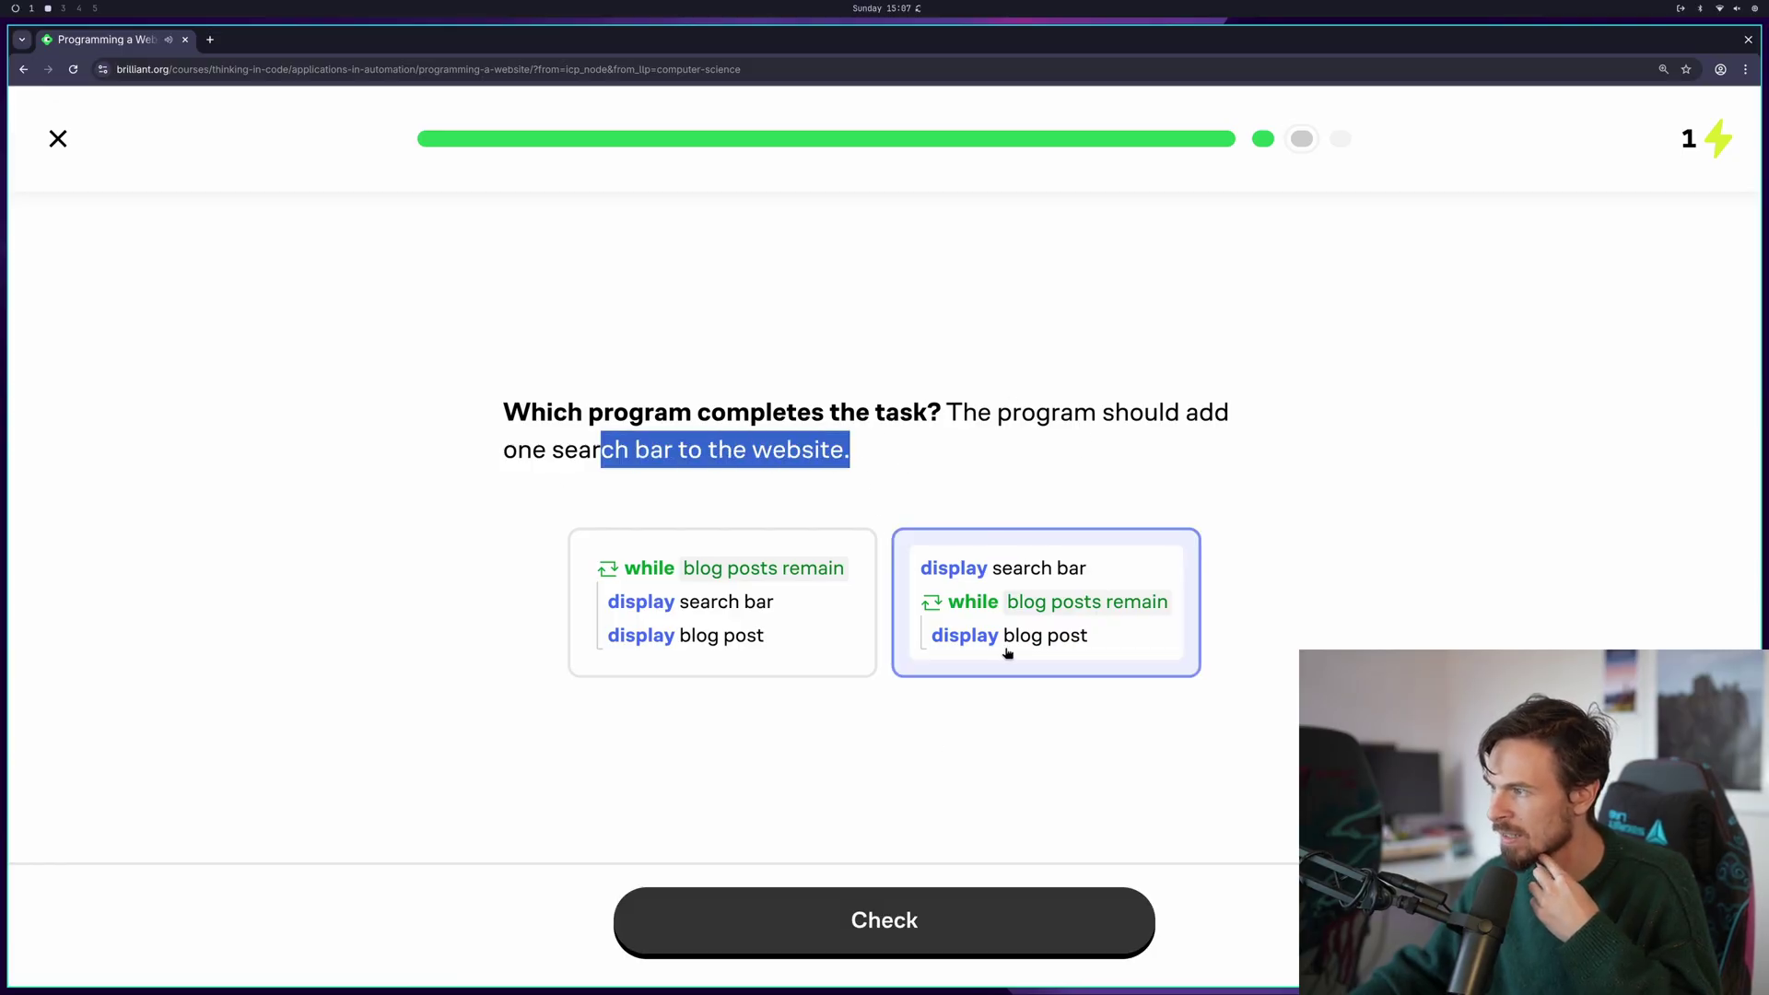
click(900, 917)
click(1074, 946)
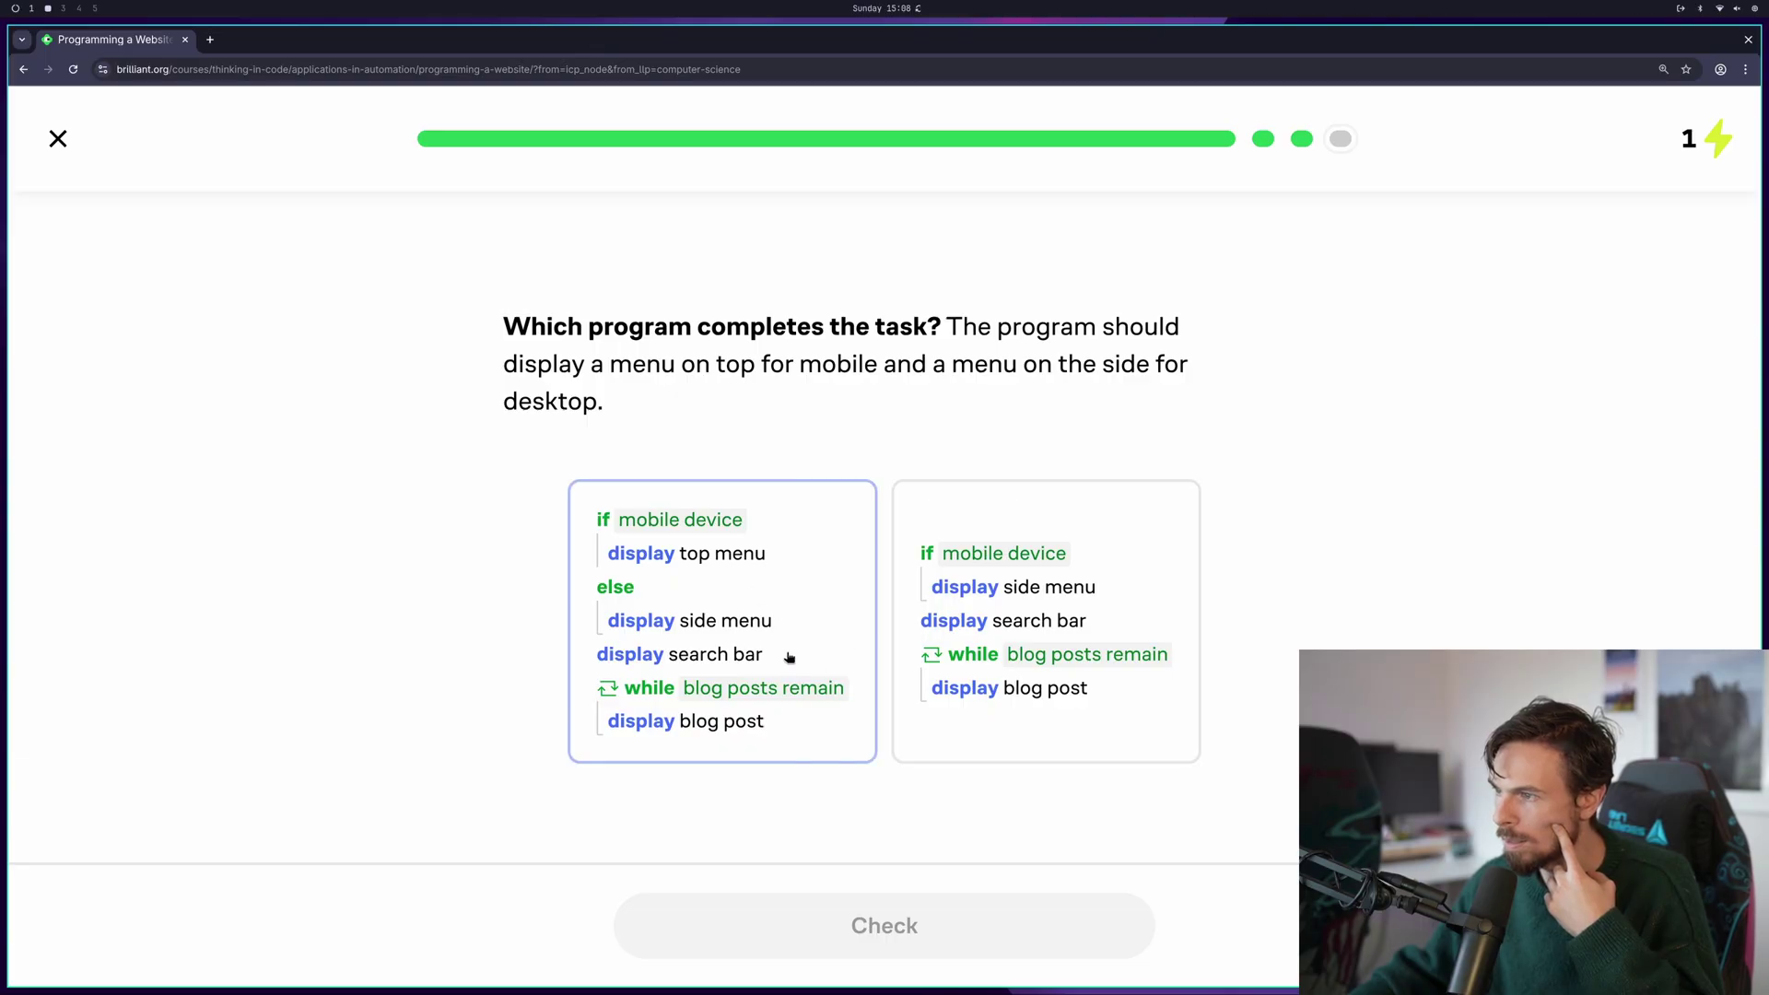
click(829, 647)
click(861, 932)
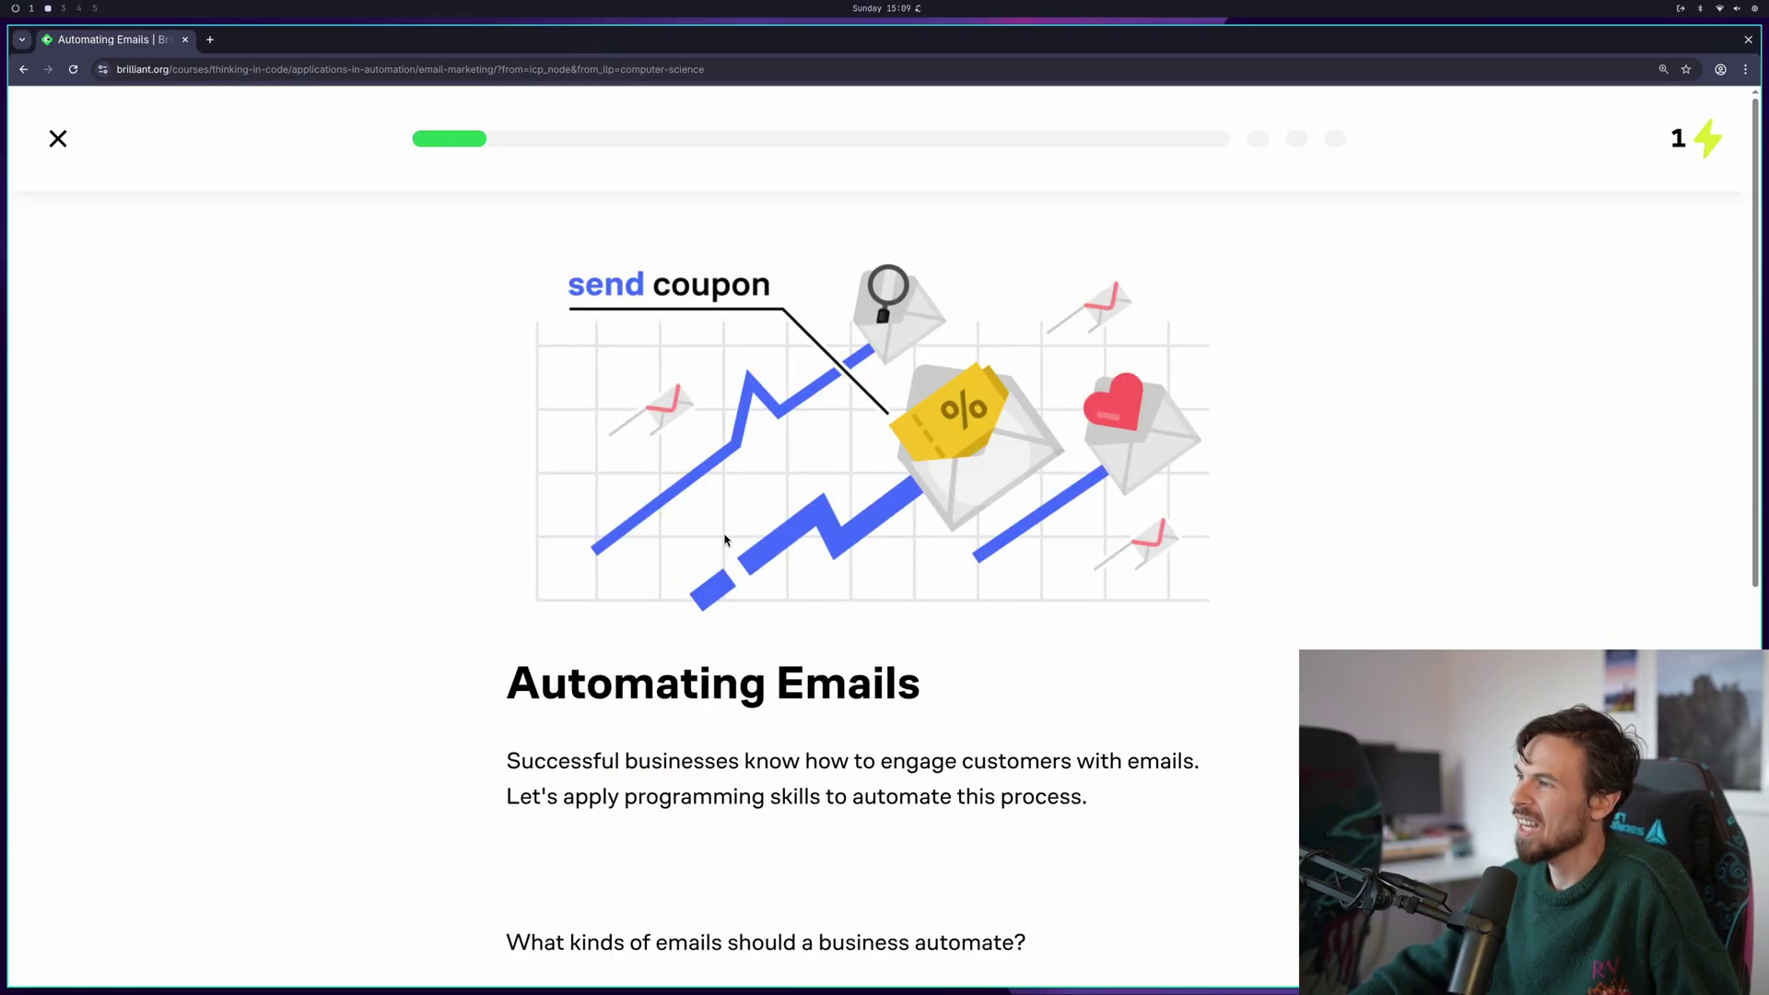
Read the Automating Emails introduction and answer 'Customer support emails'
scroll(723, 539, down, 2)
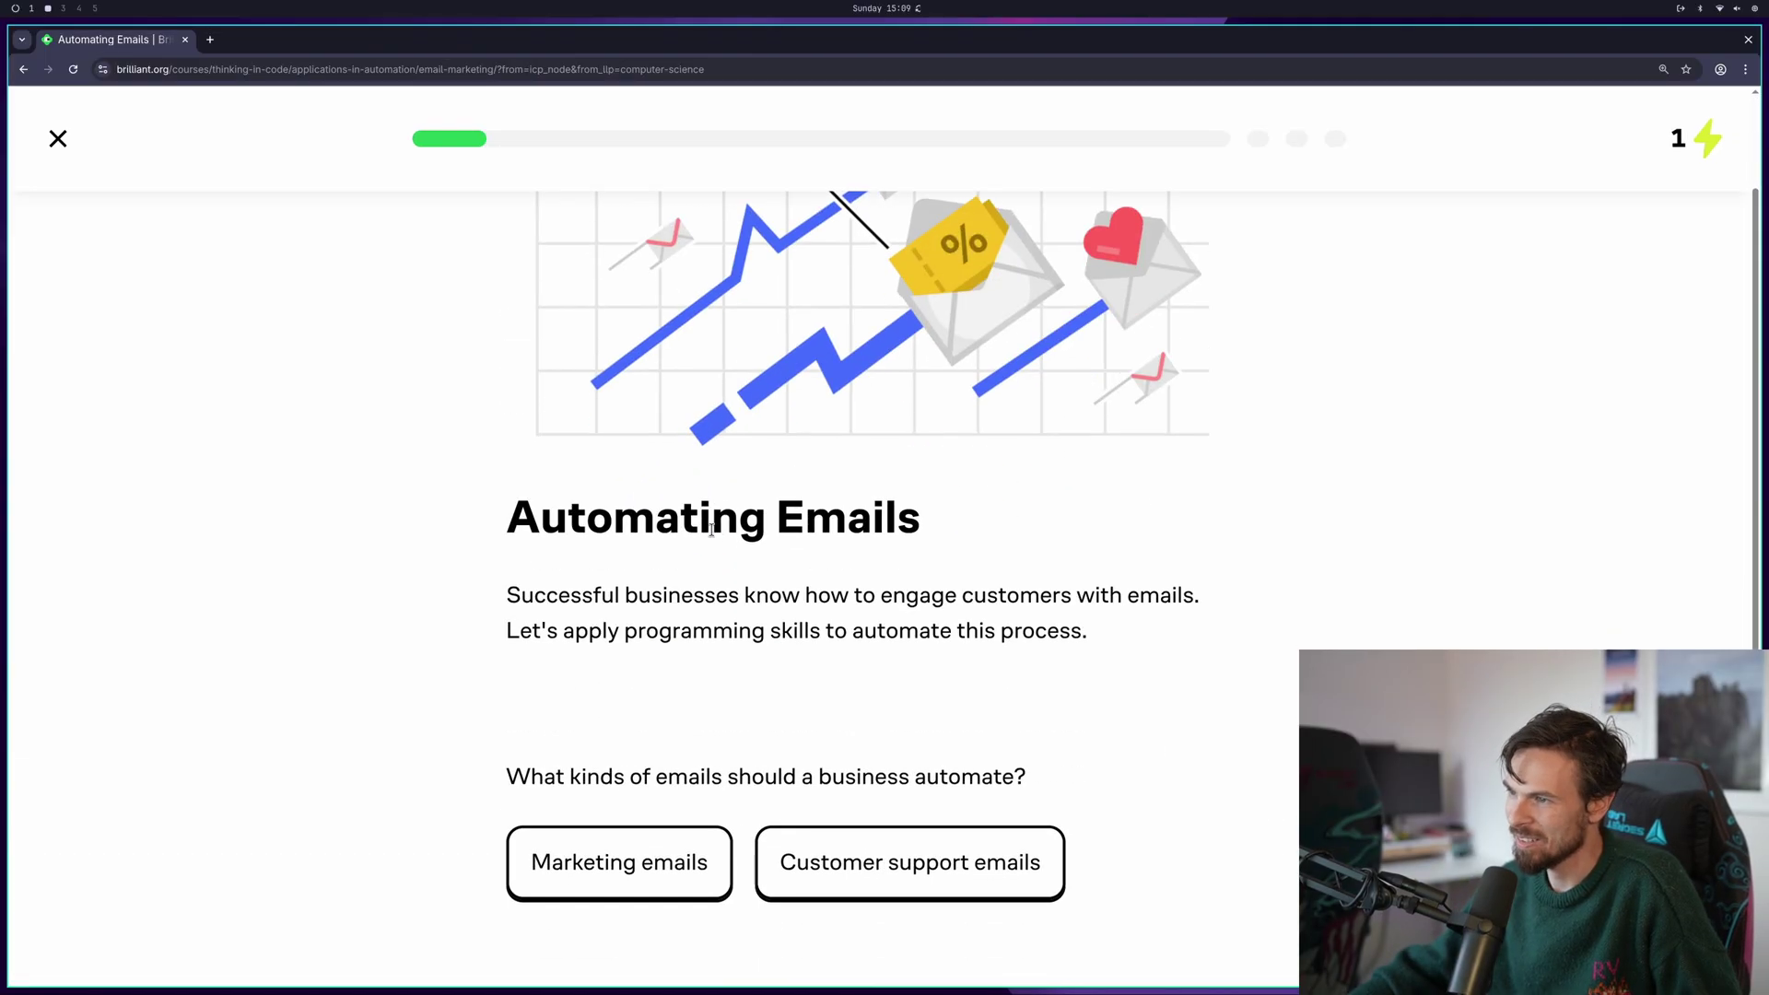
scroll(643, 654, down, 1)
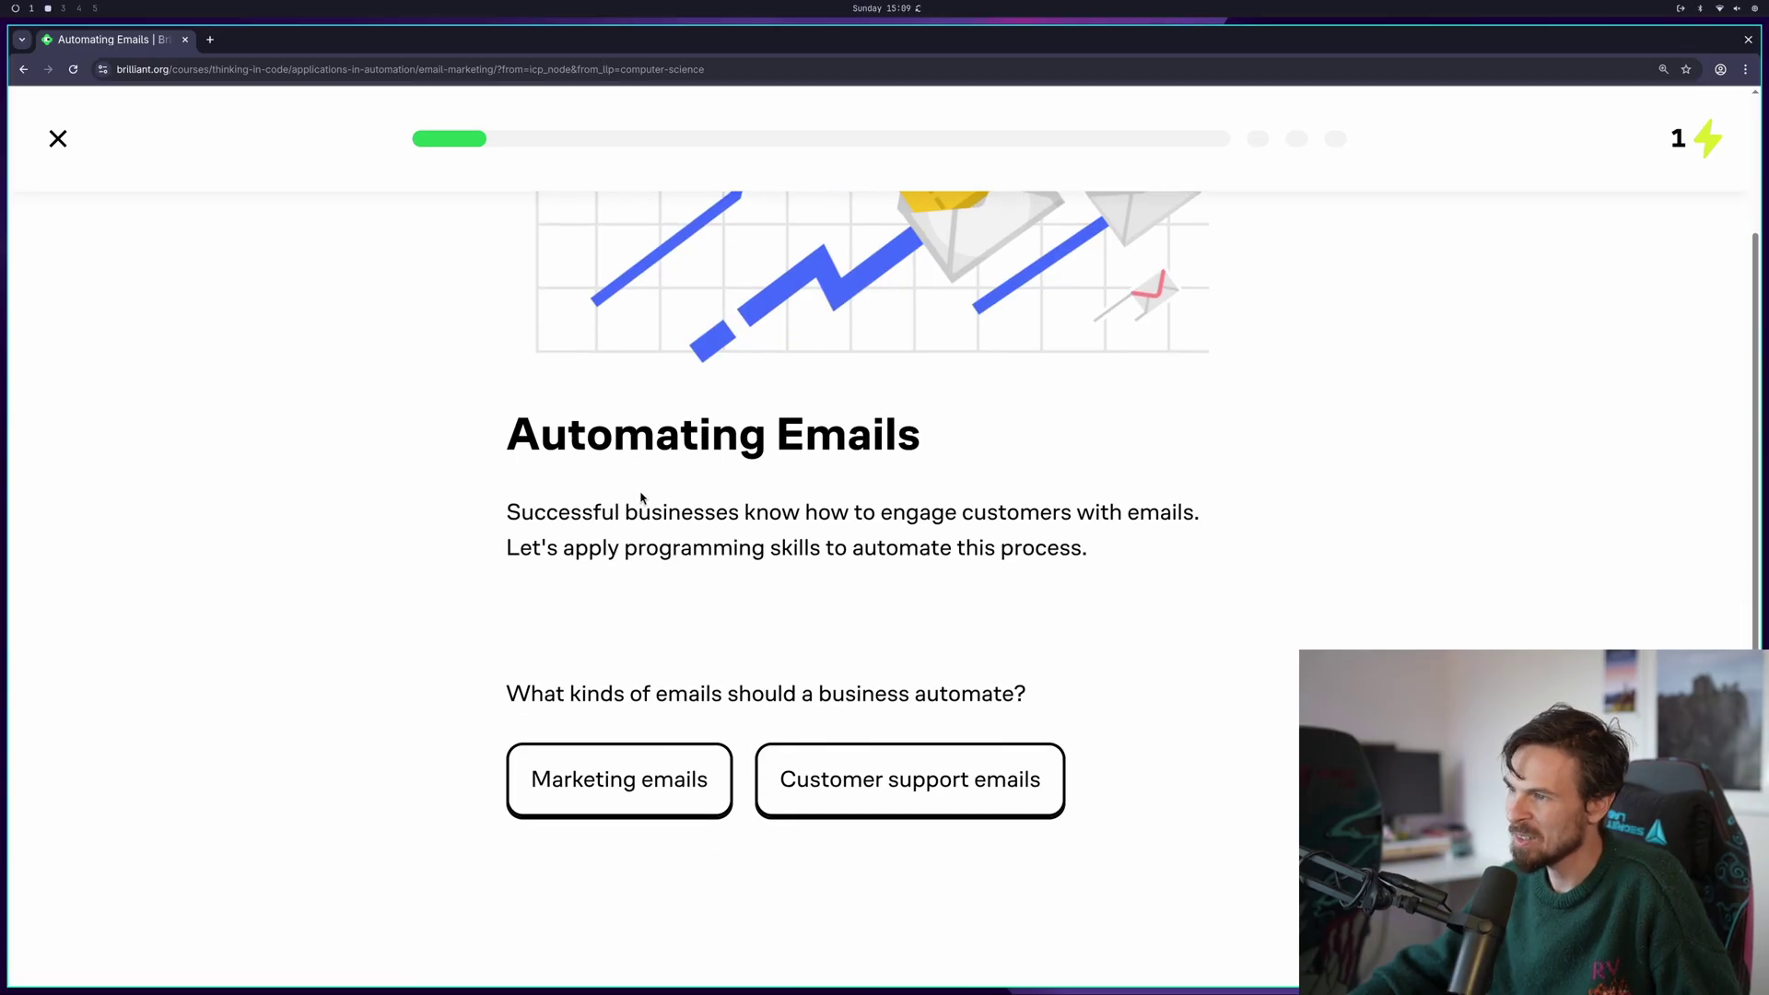
double_click(605, 507)
click(867, 587)
drag(636, 571, 1187, 563)
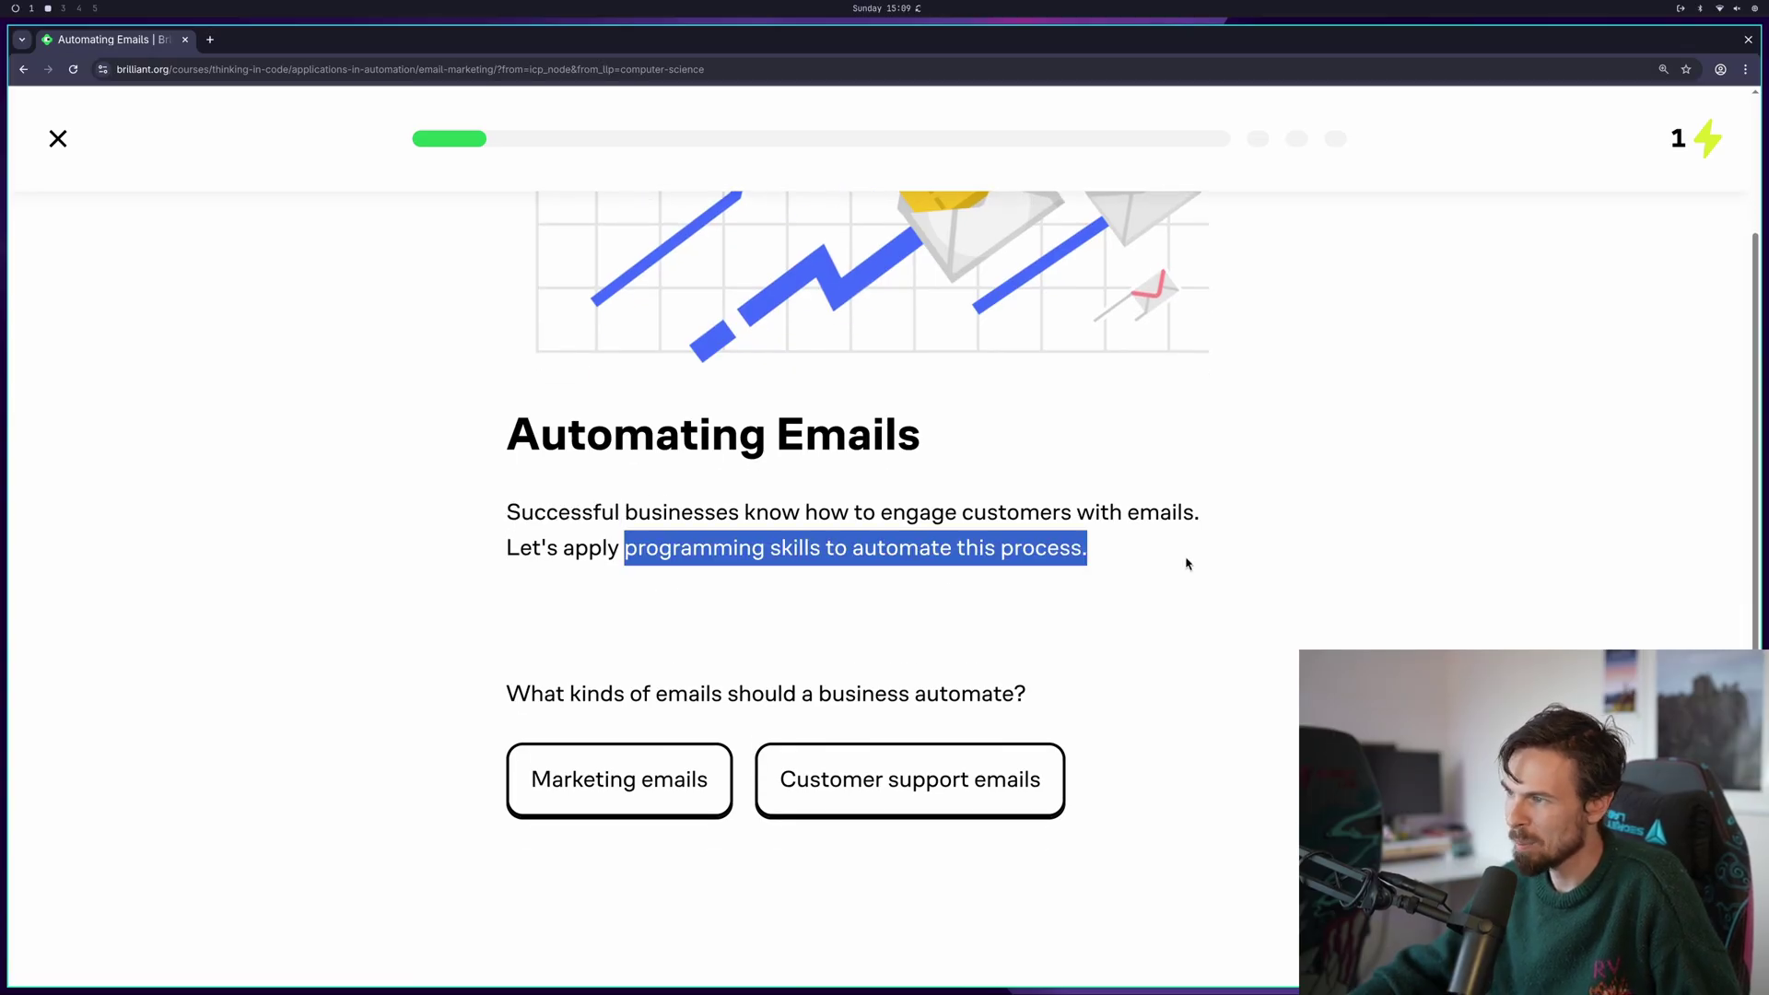
click(1110, 596)
scroll(1087, 590, down, 2)
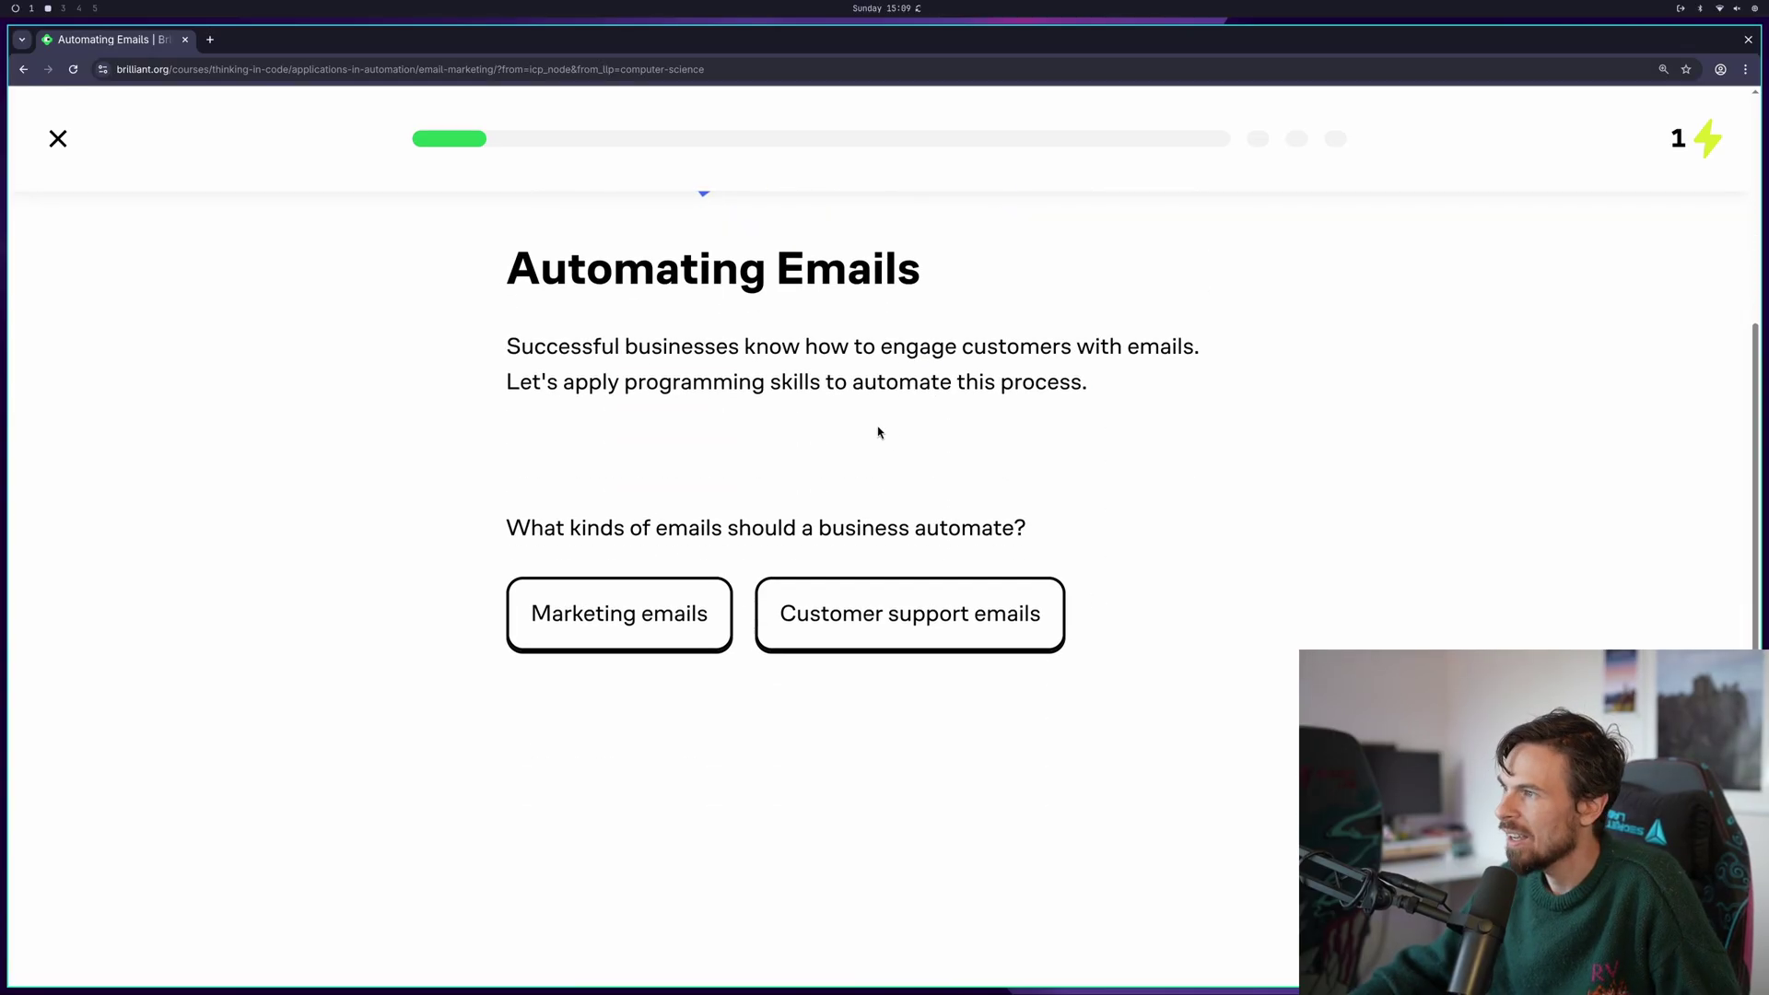
scroll(829, 438, down, 1)
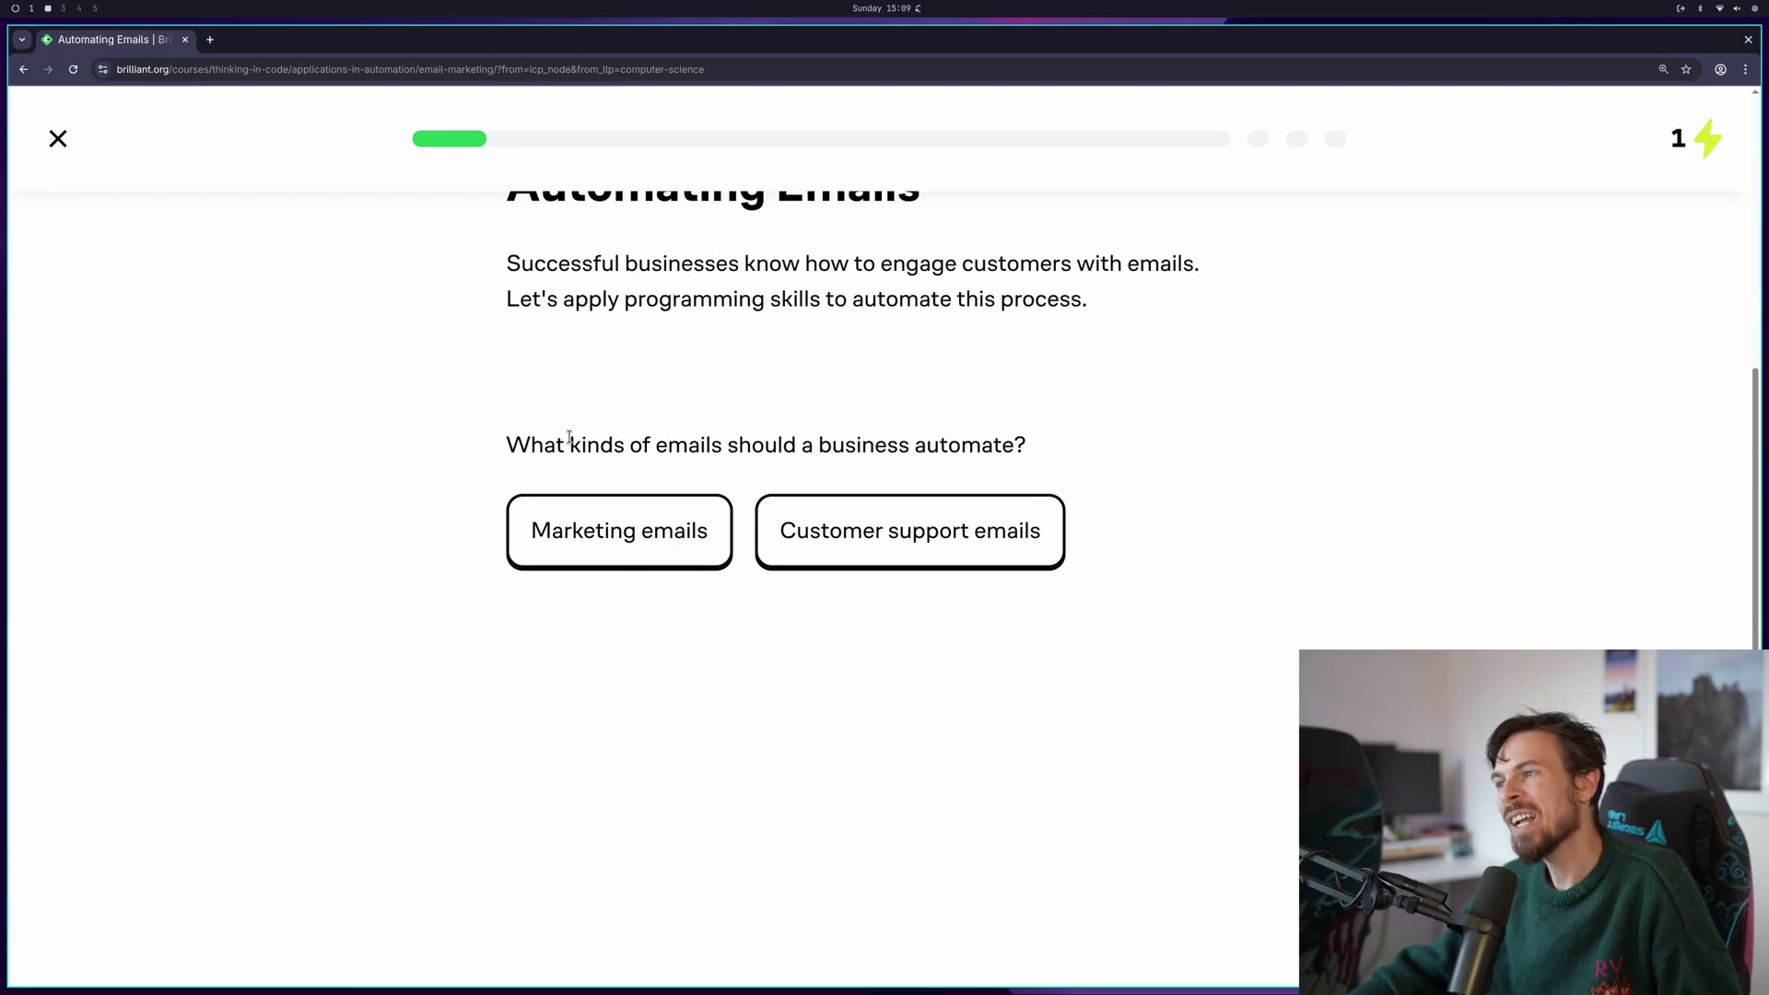
drag(630, 445, 1032, 458)
click(1082, 462)
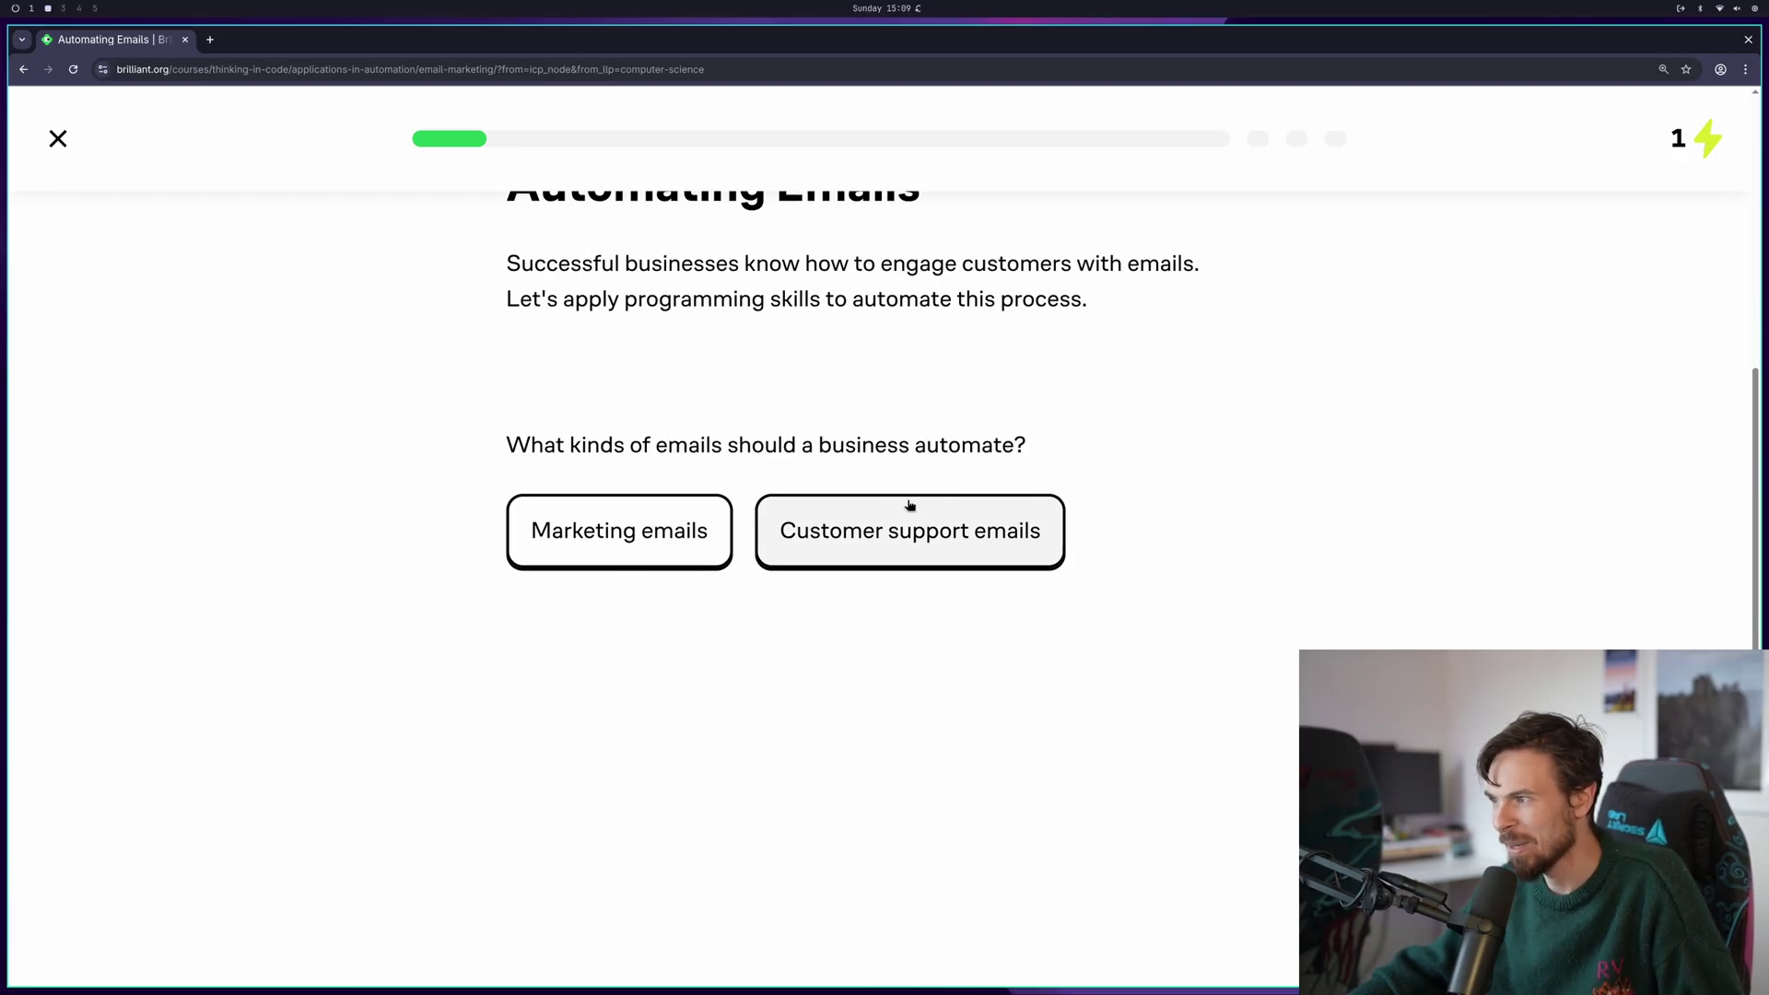
click(842, 555)
scroll(846, 525, up, 3)
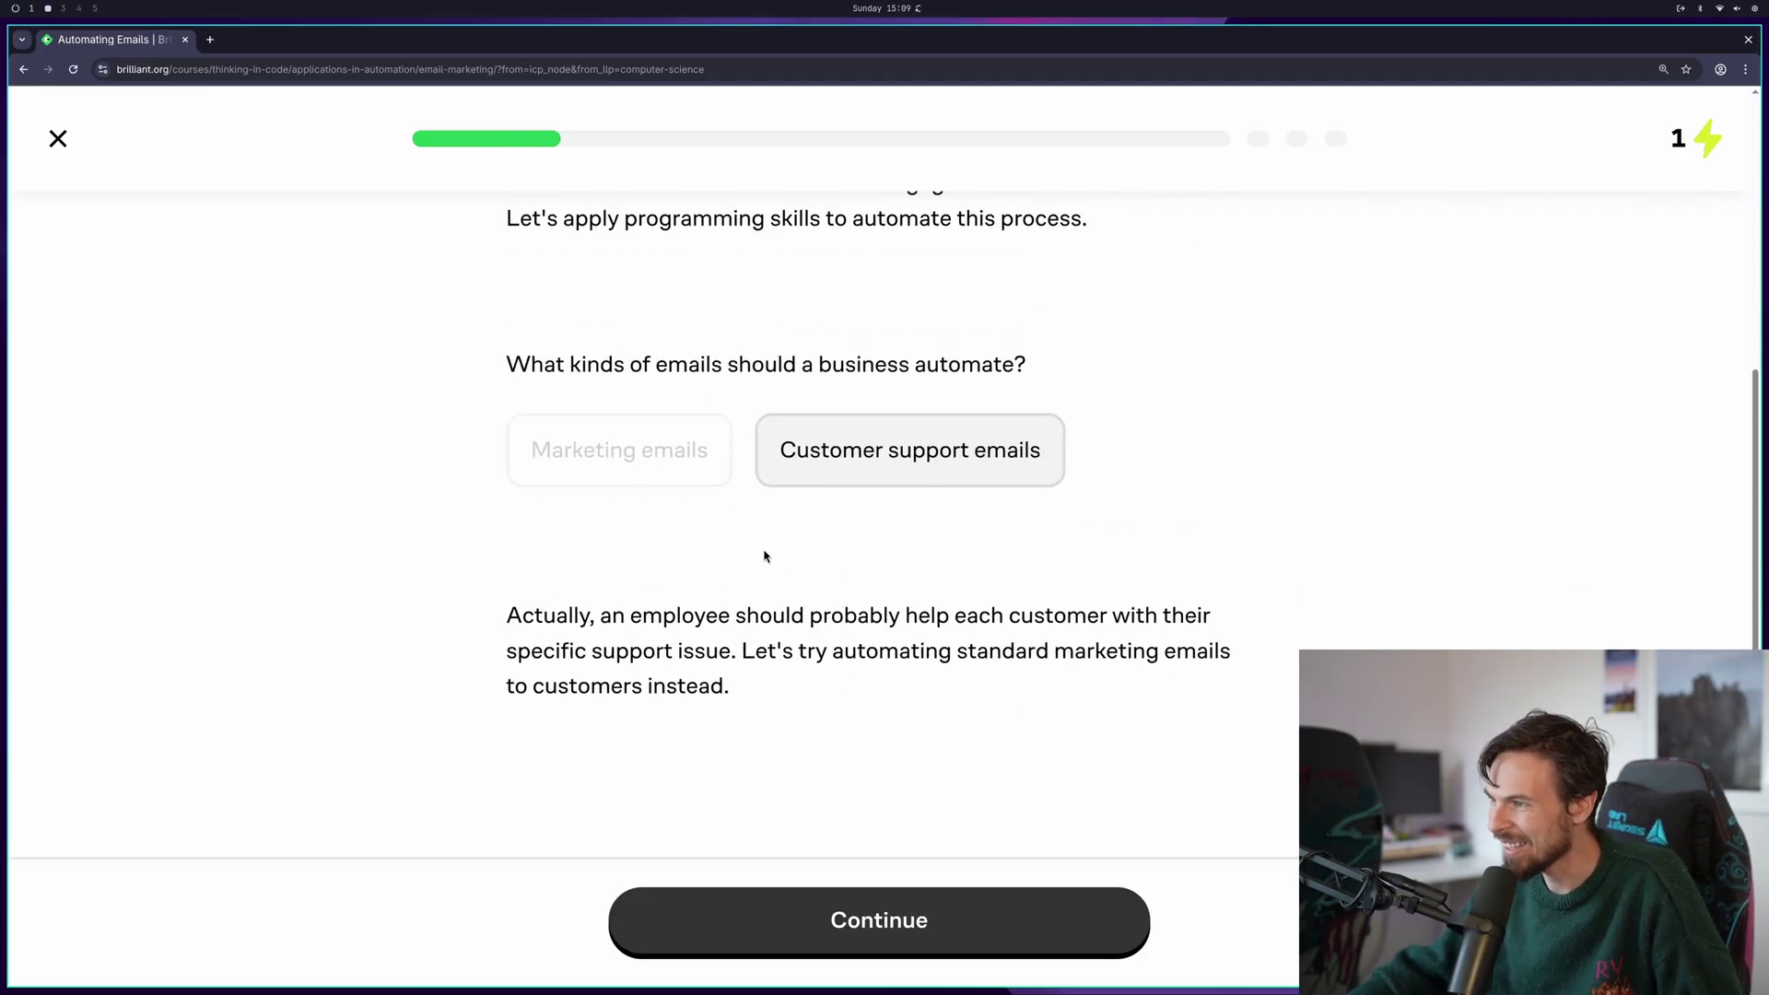
click(810, 922)
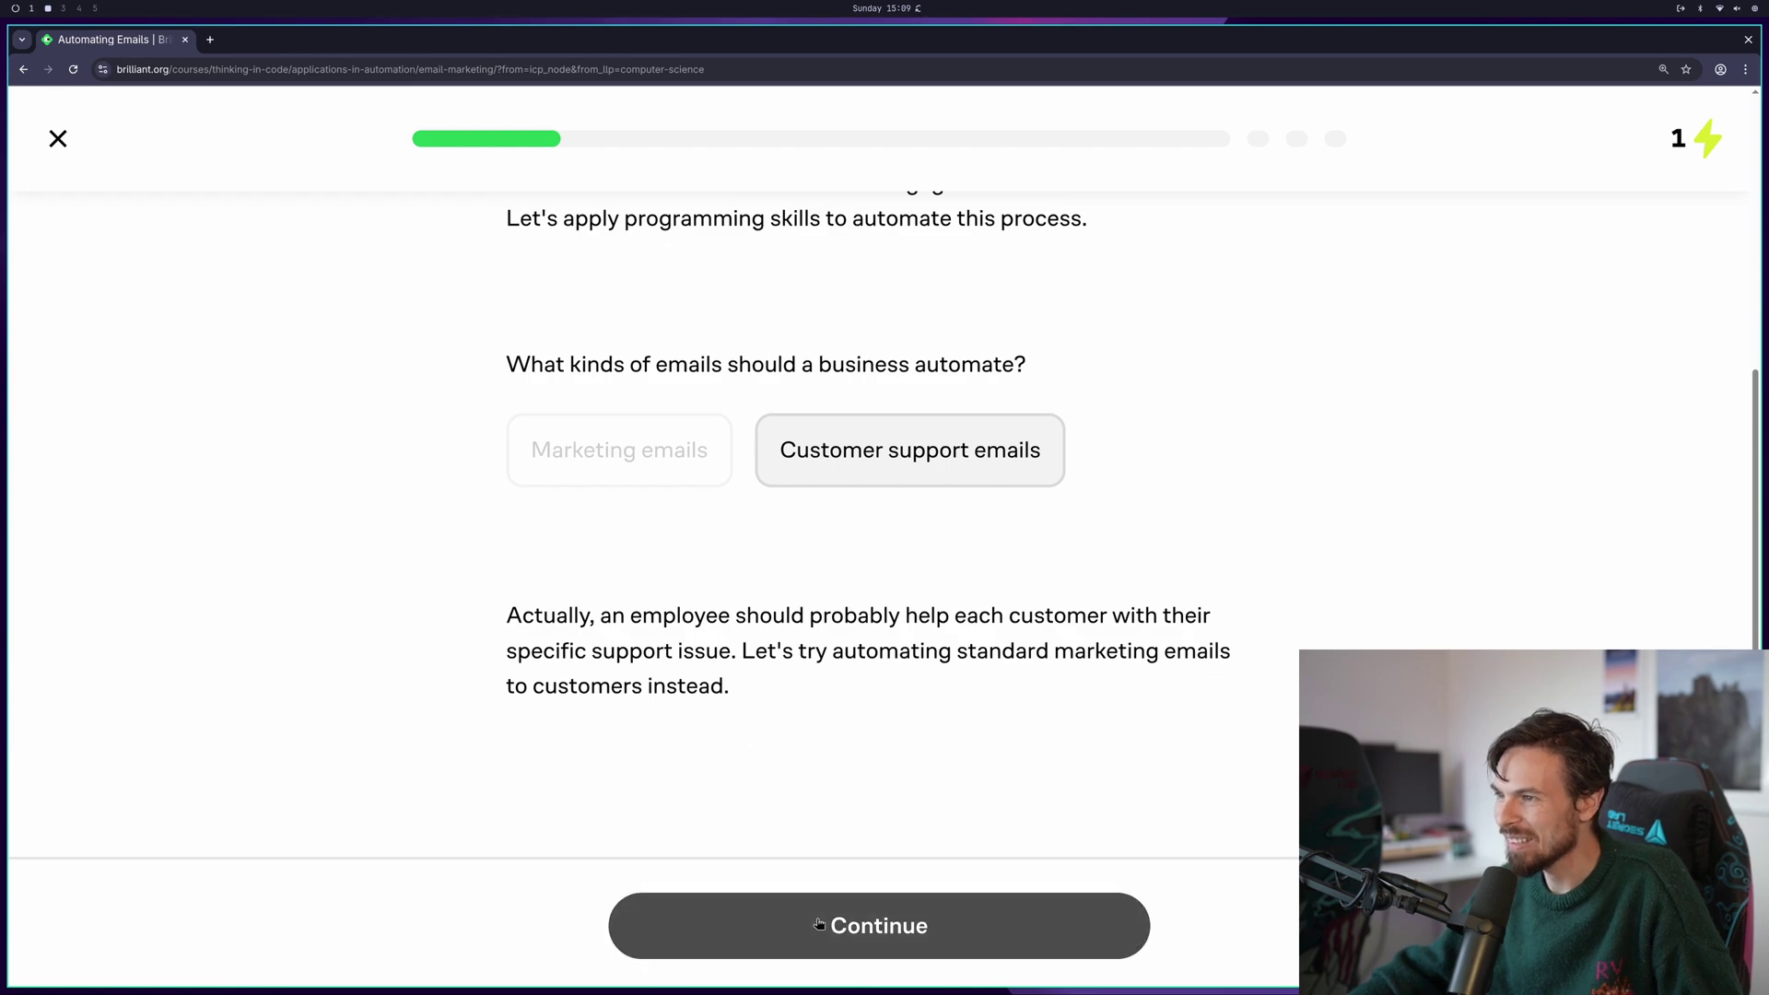
Choose the 'while customers remain / send email' program and have it checked correct
scroll(740, 761, up, 3)
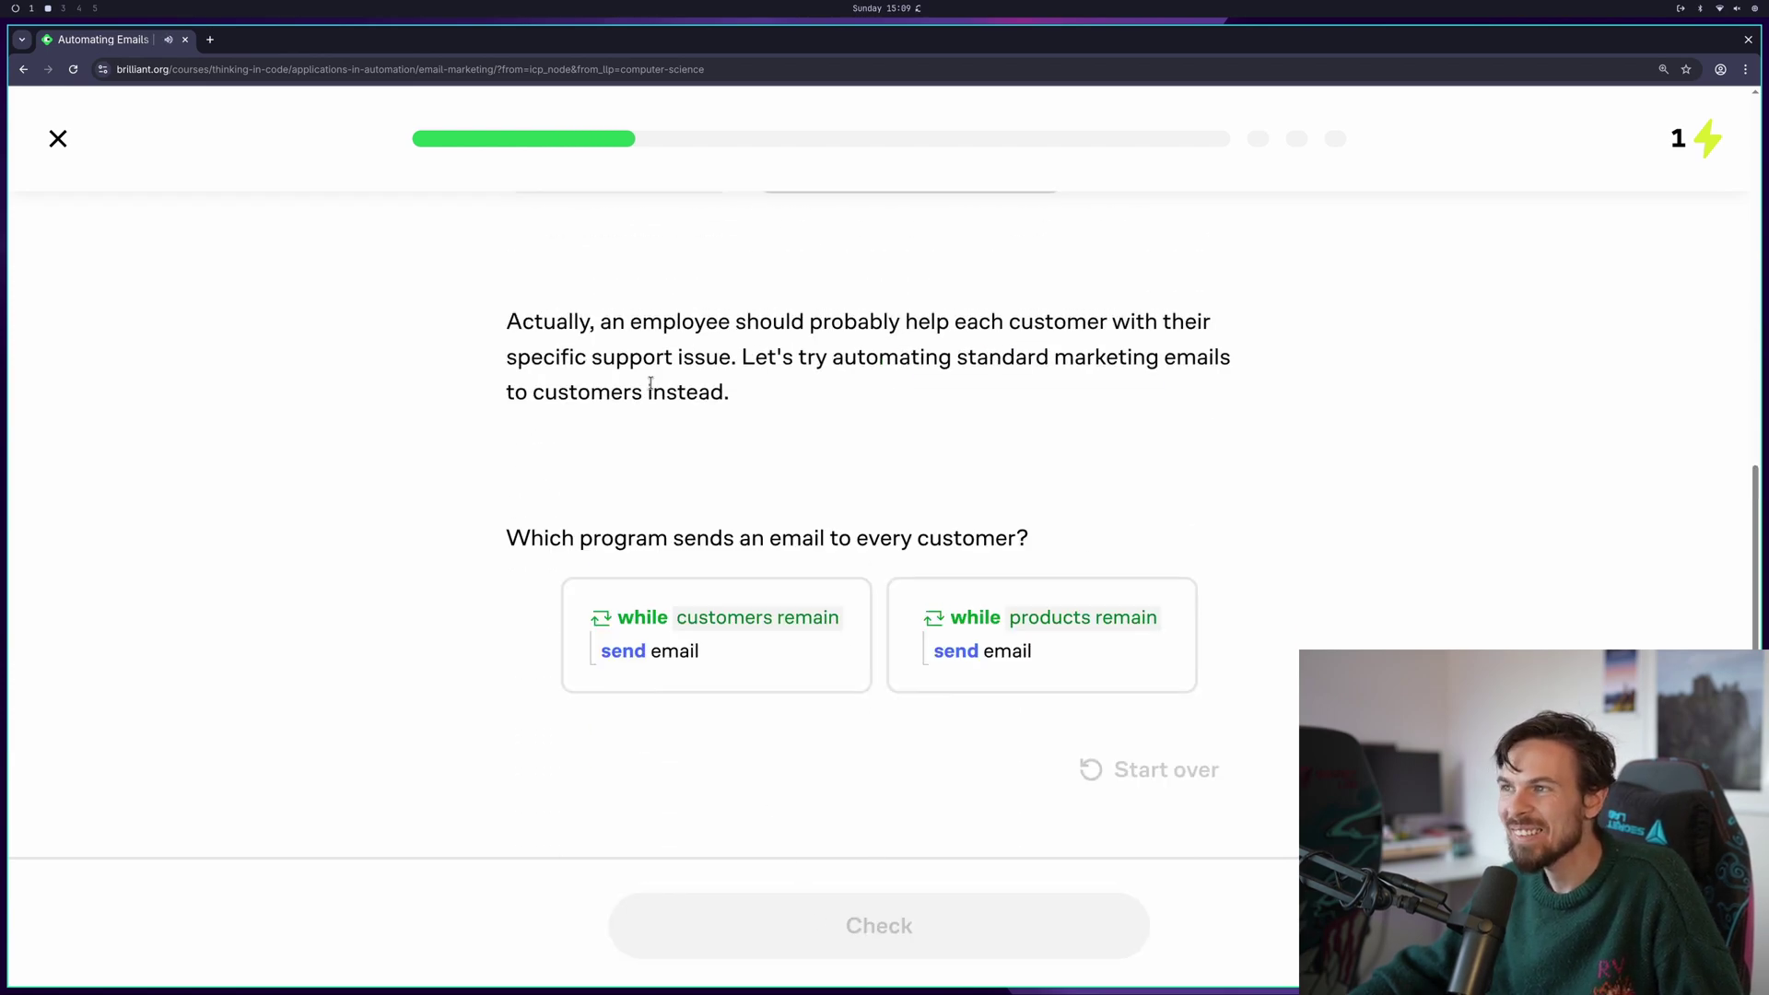
drag(590, 399, 857, 540)
scroll(858, 544, down, 2)
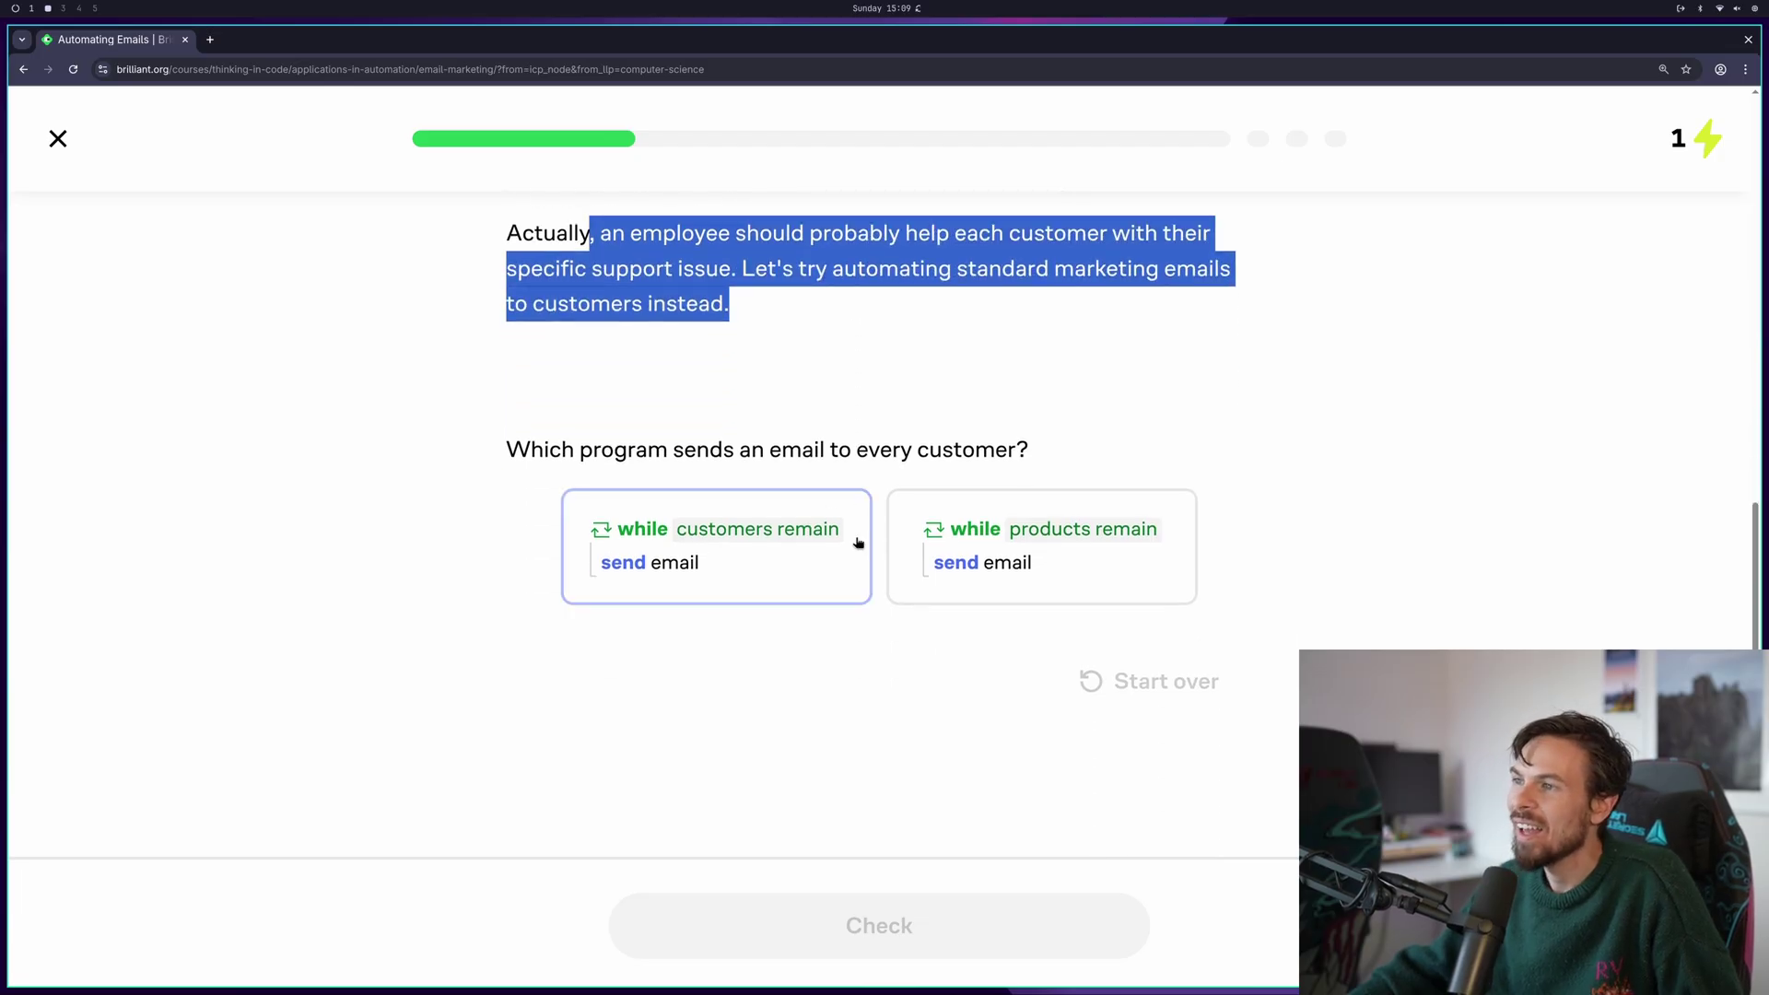
click(749, 680)
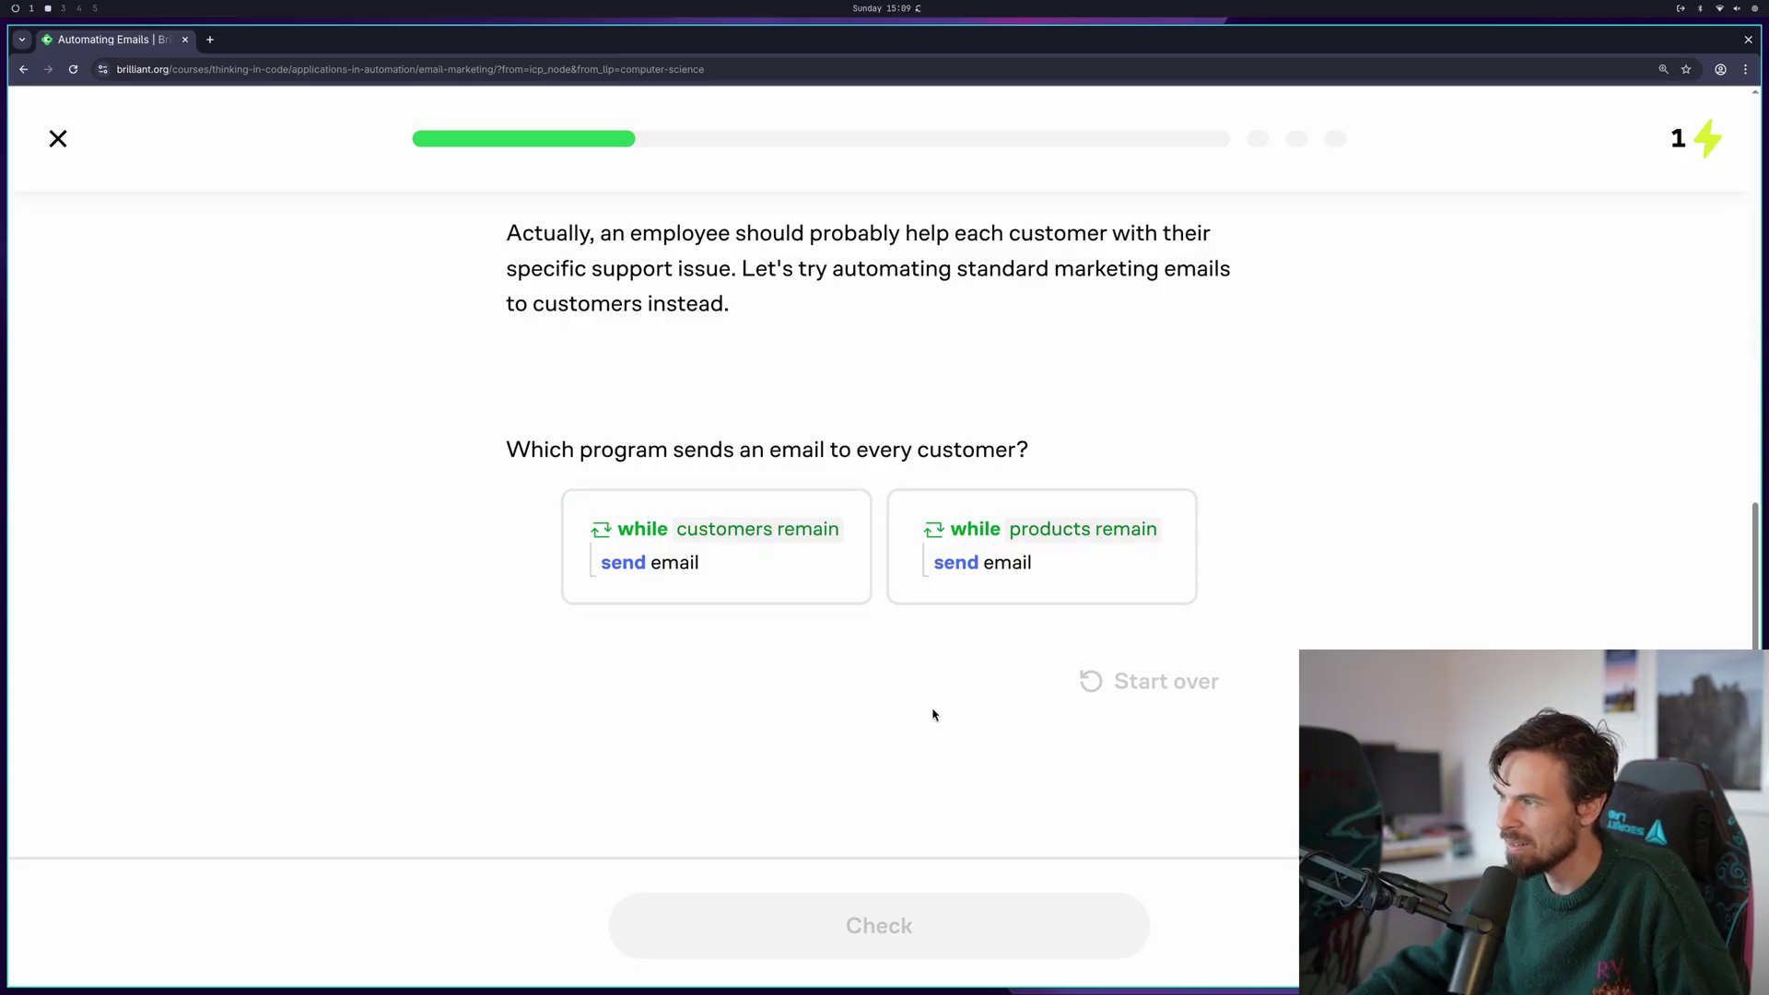
click(702, 552)
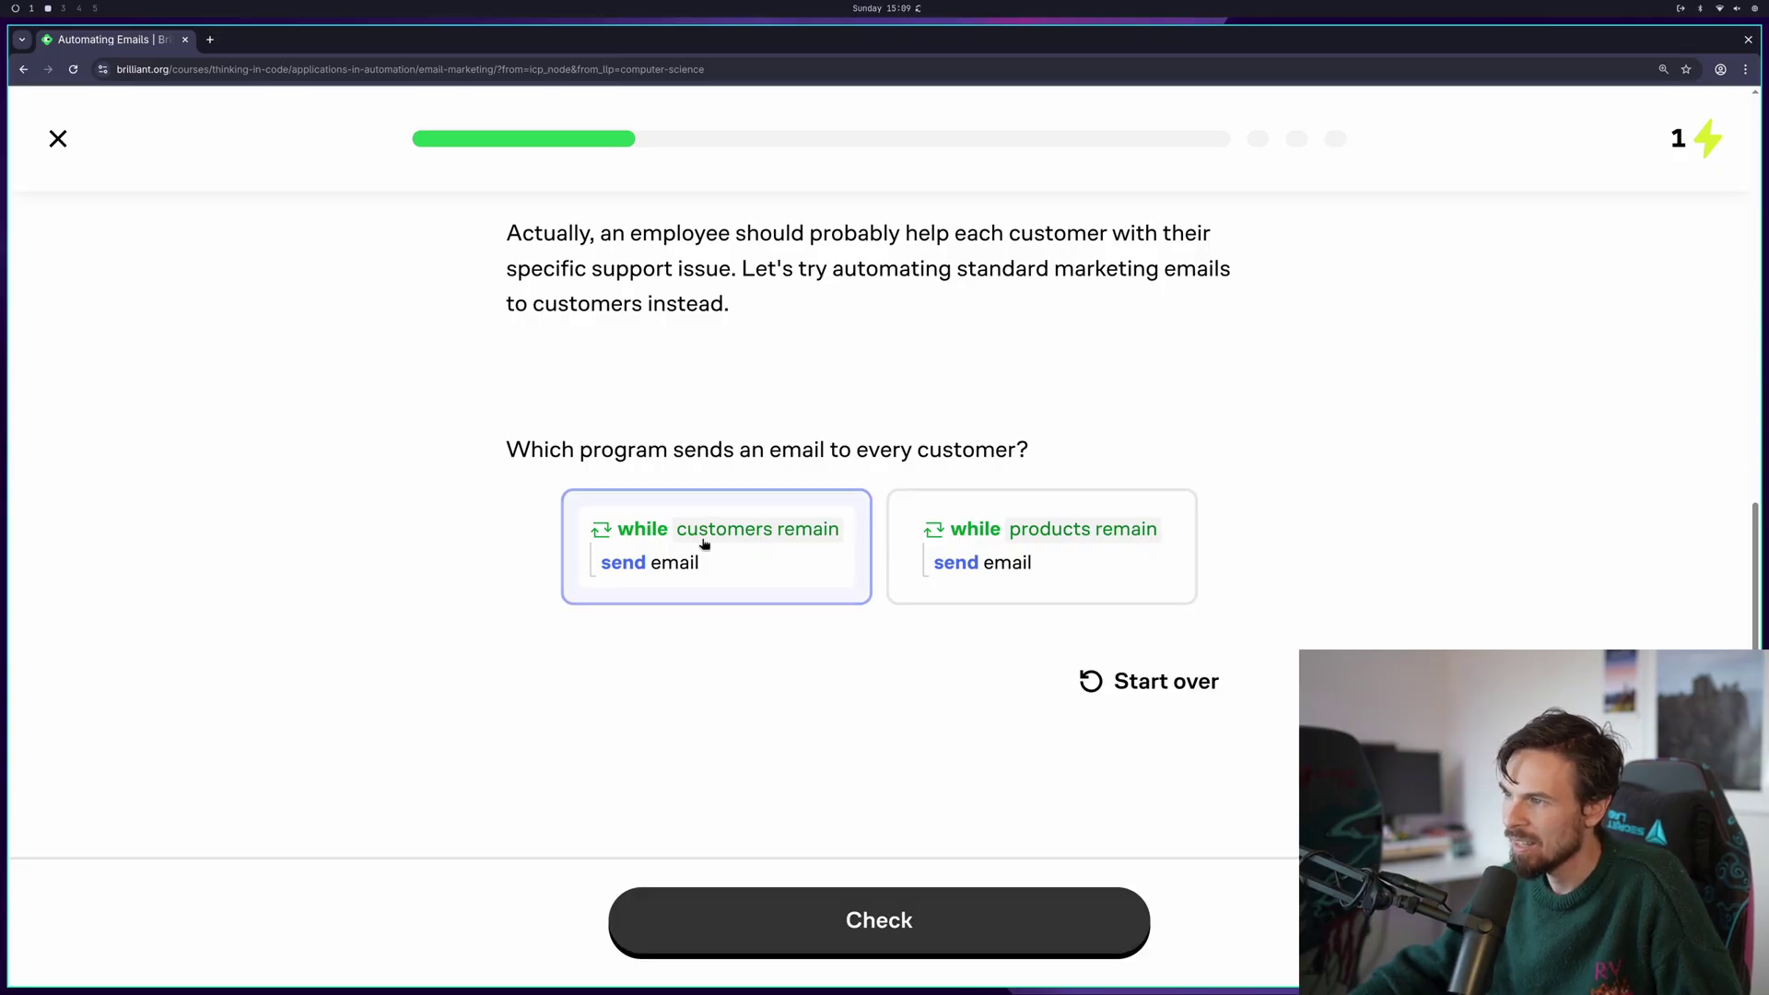
click(912, 926)
click(1068, 954)
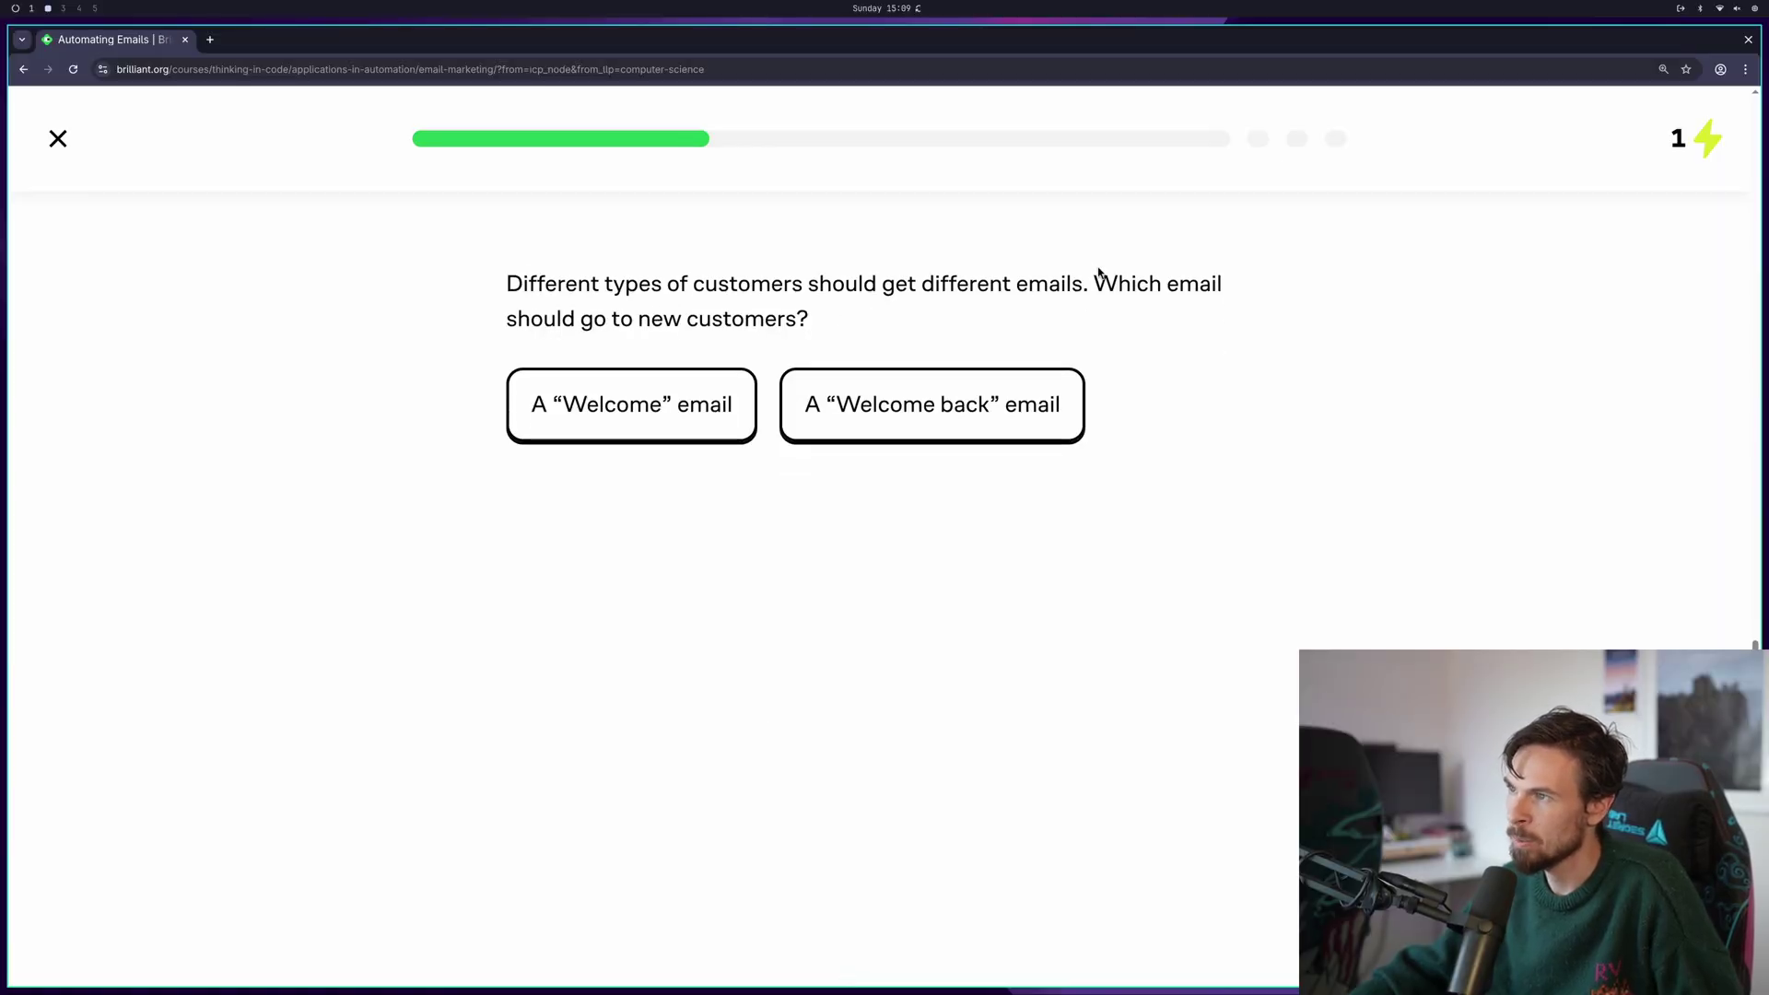
Choose the Welcome email, then the if/else program sending welcome or welcome back emails
click(696, 440)
click(900, 956)
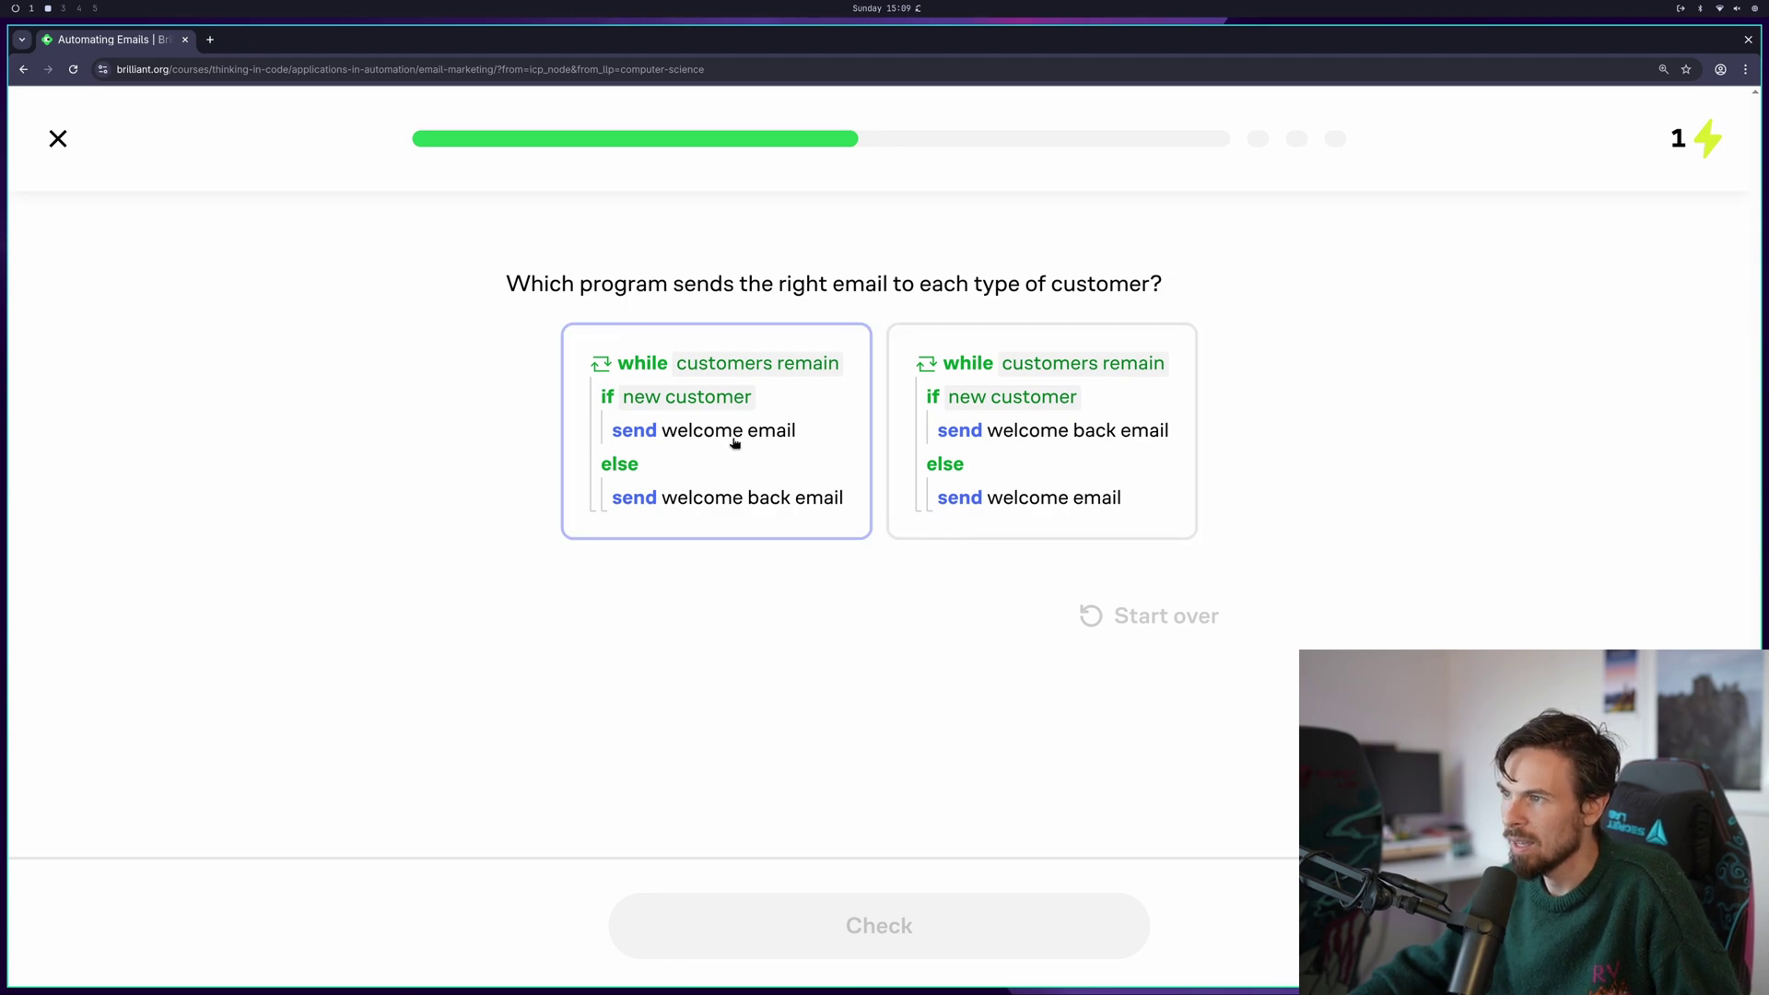
click(777, 498)
click(922, 926)
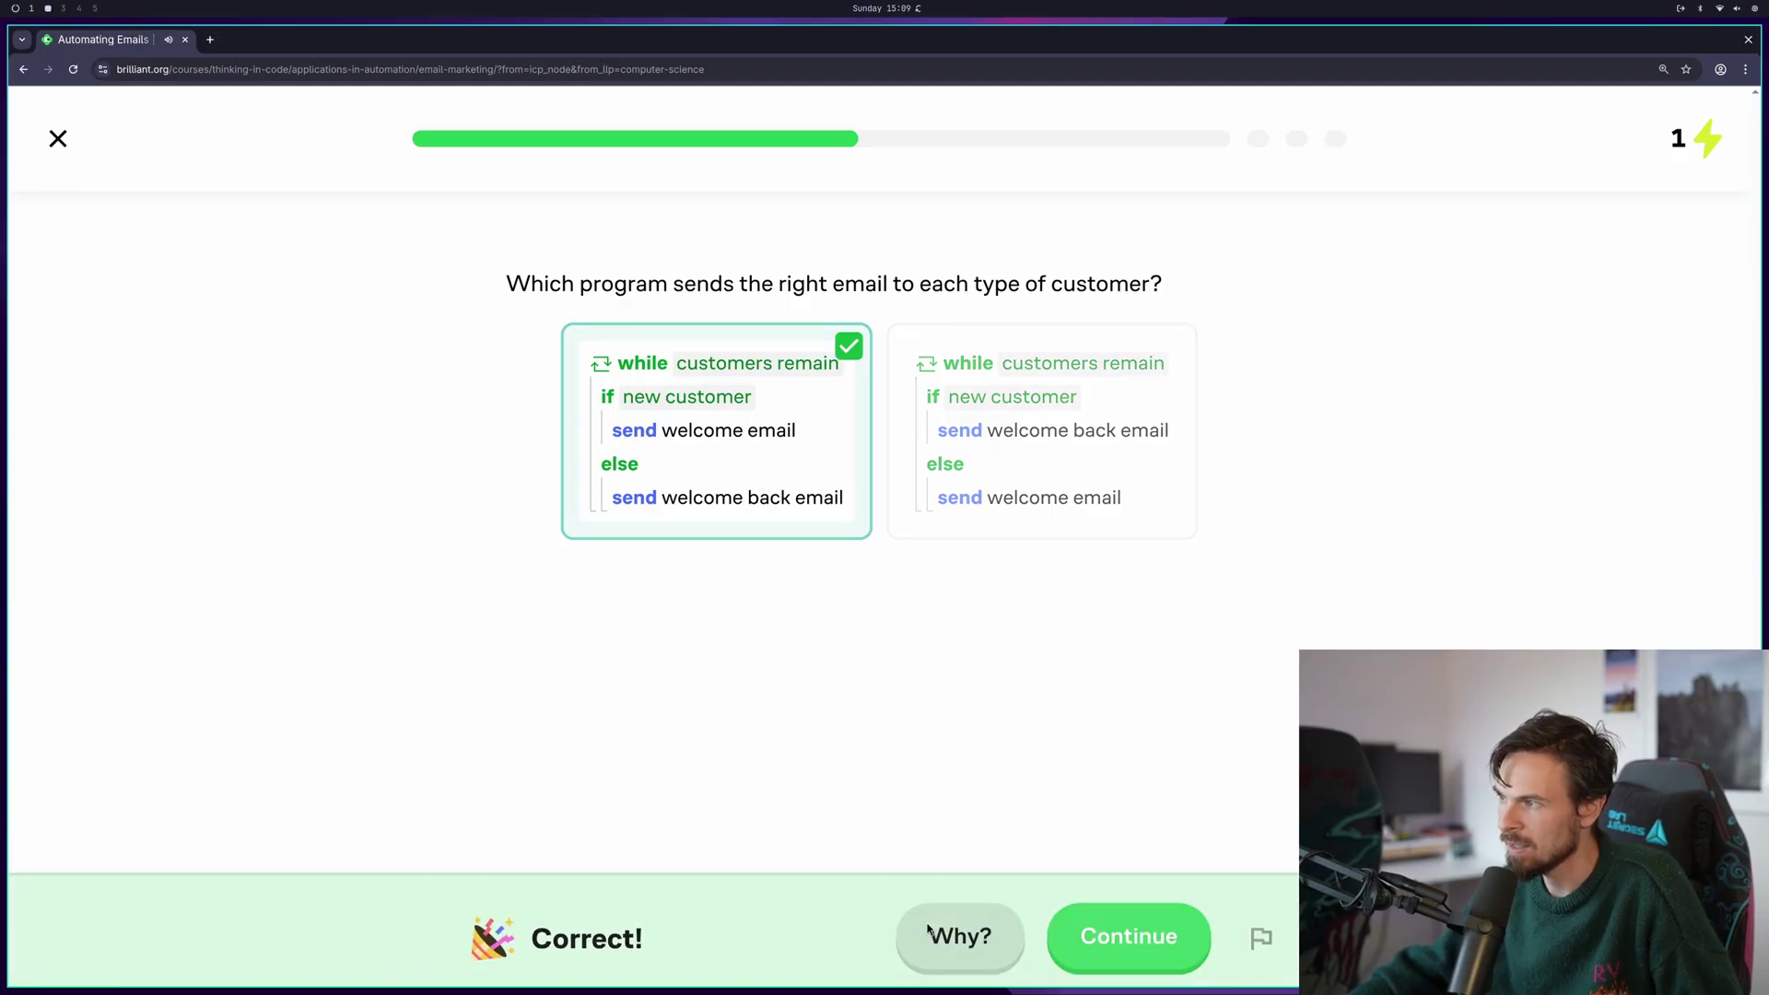
click(1114, 926)
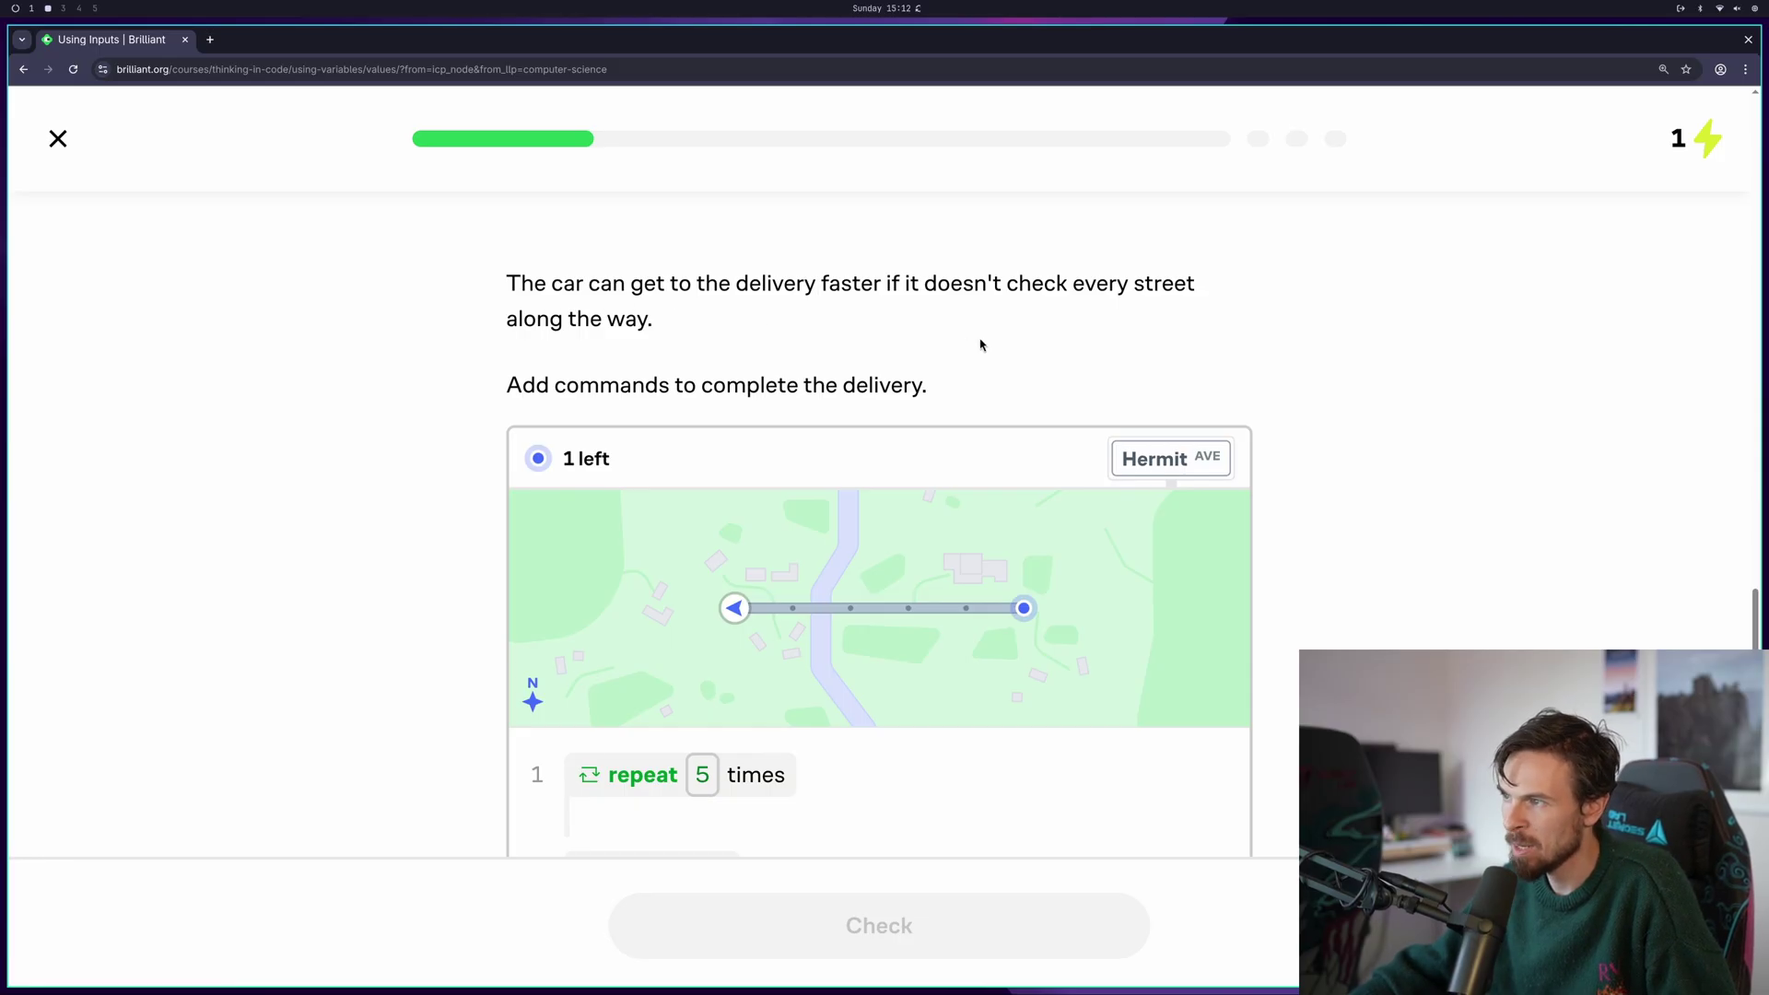
Put deliver package under the if and drive forward inside the repeat loop, then test it
scroll(976, 343, down, 3)
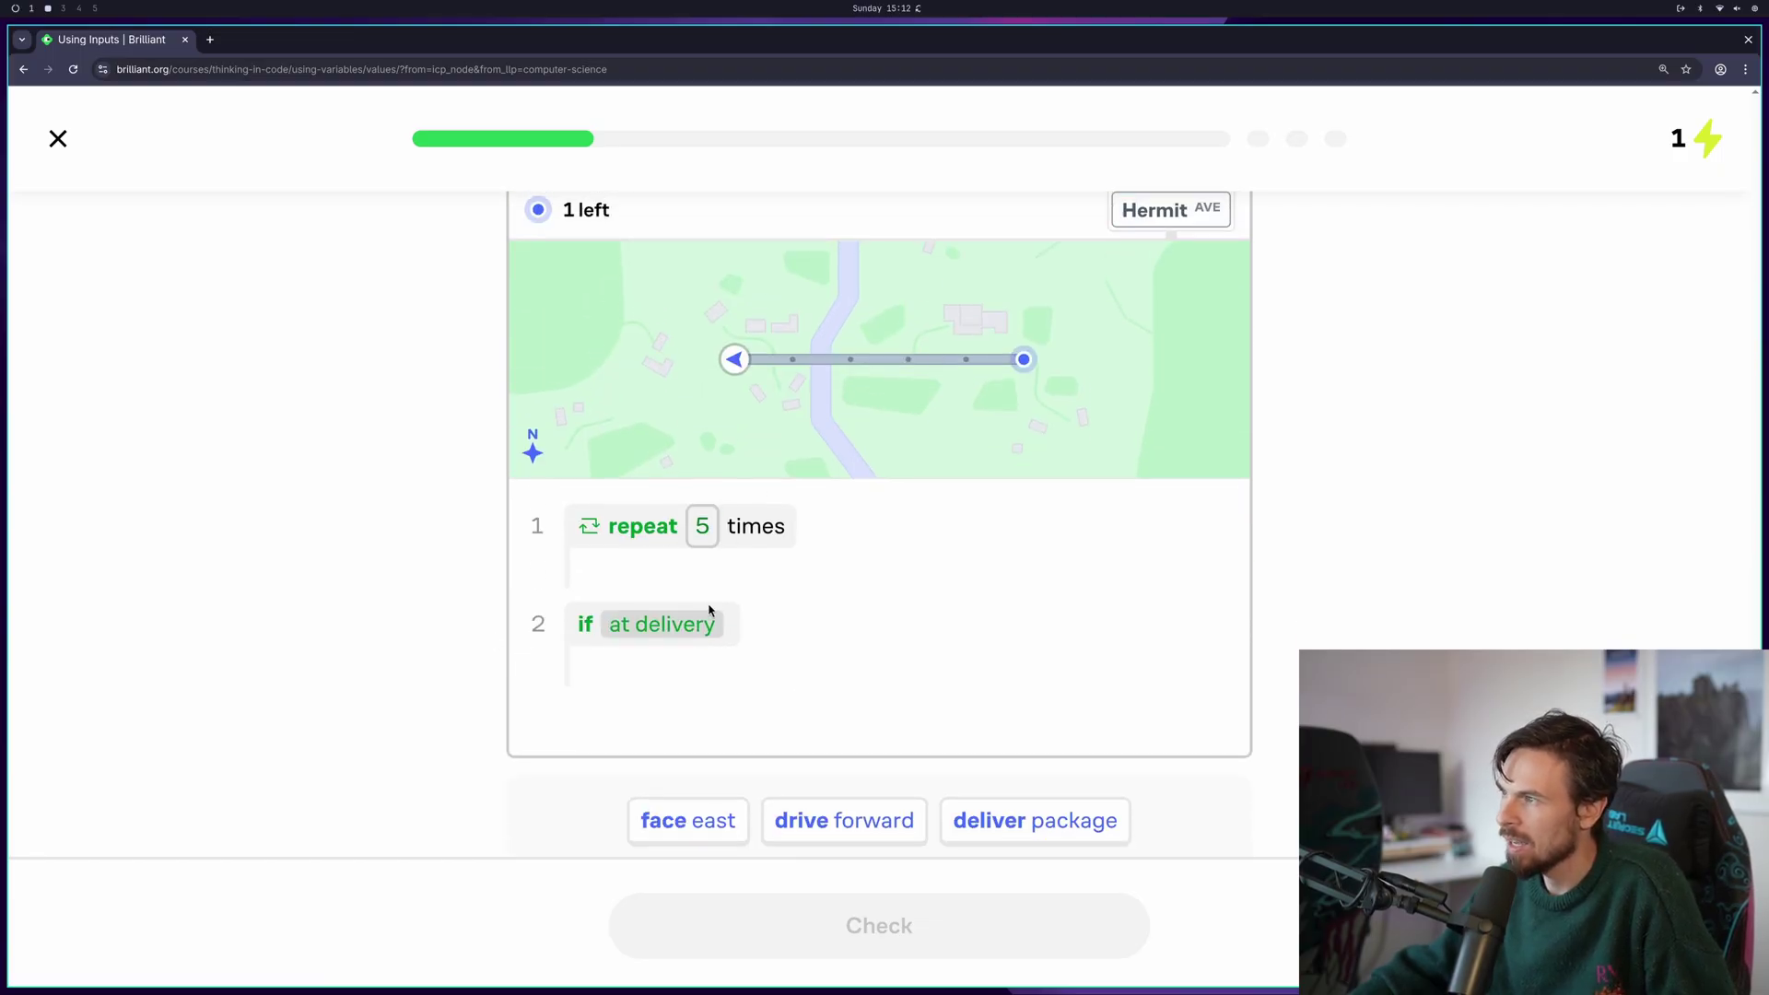
scroll(1019, 715, down, 1)
drag(1021, 728, 640, 539)
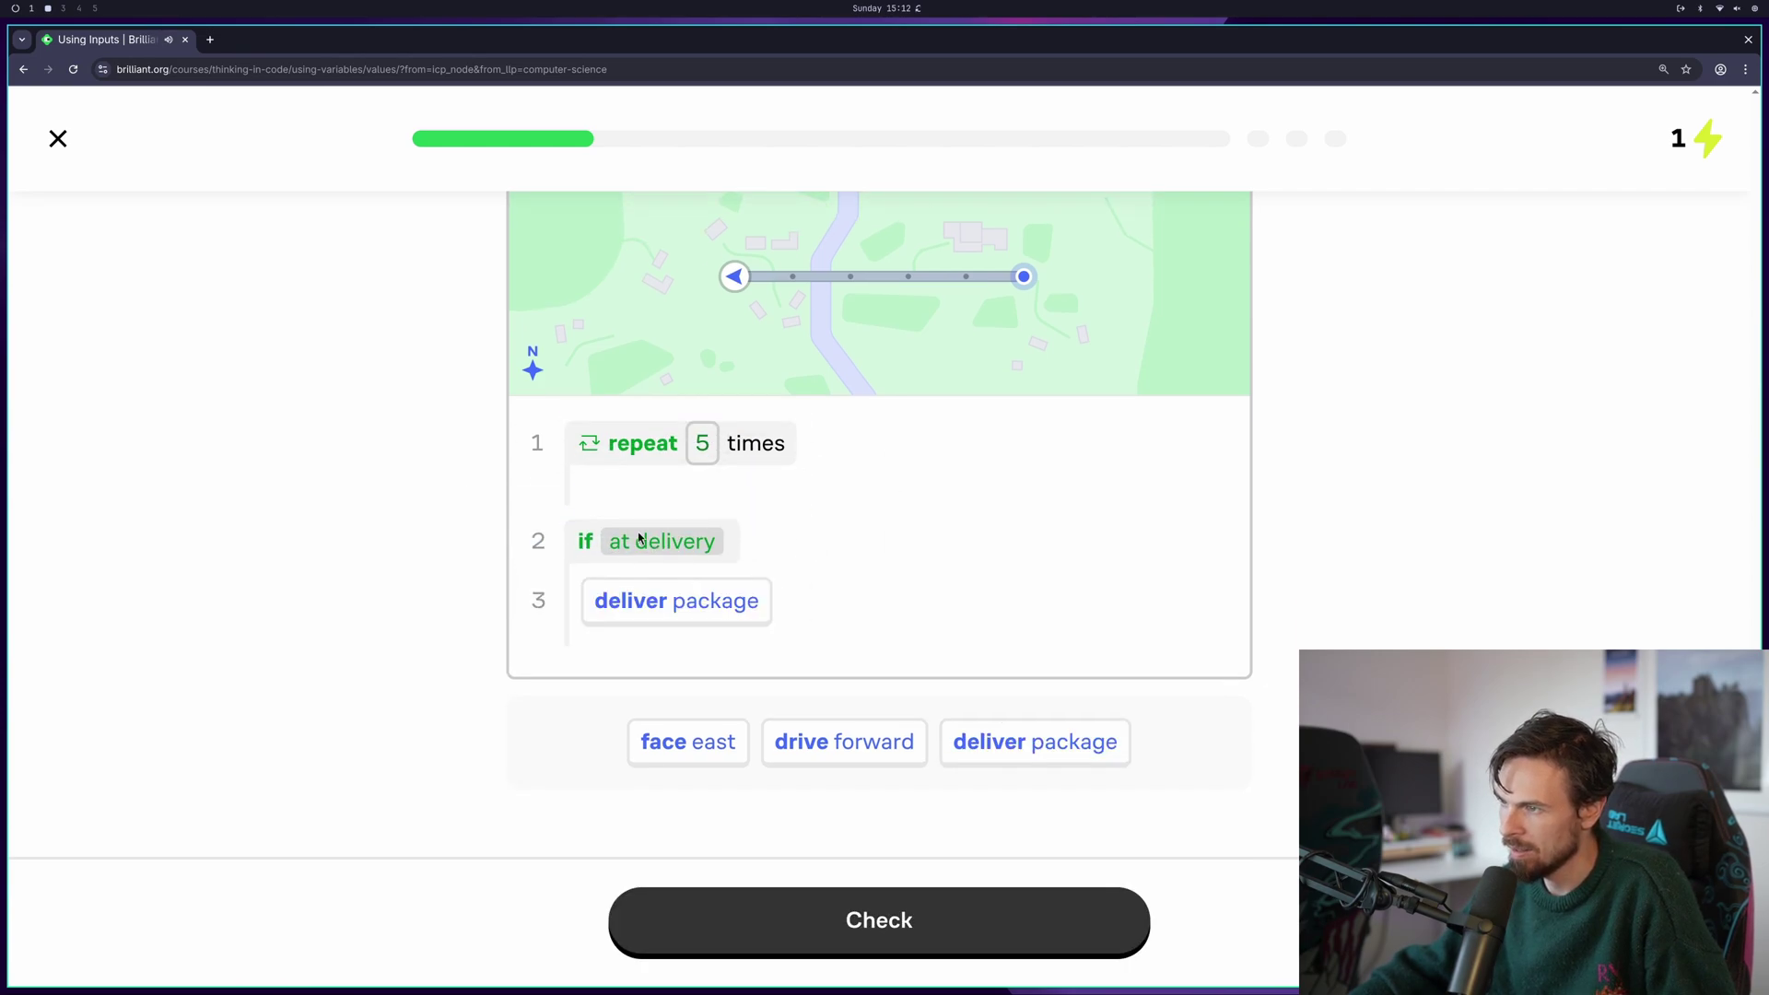
scroll(891, 708, up, 1)
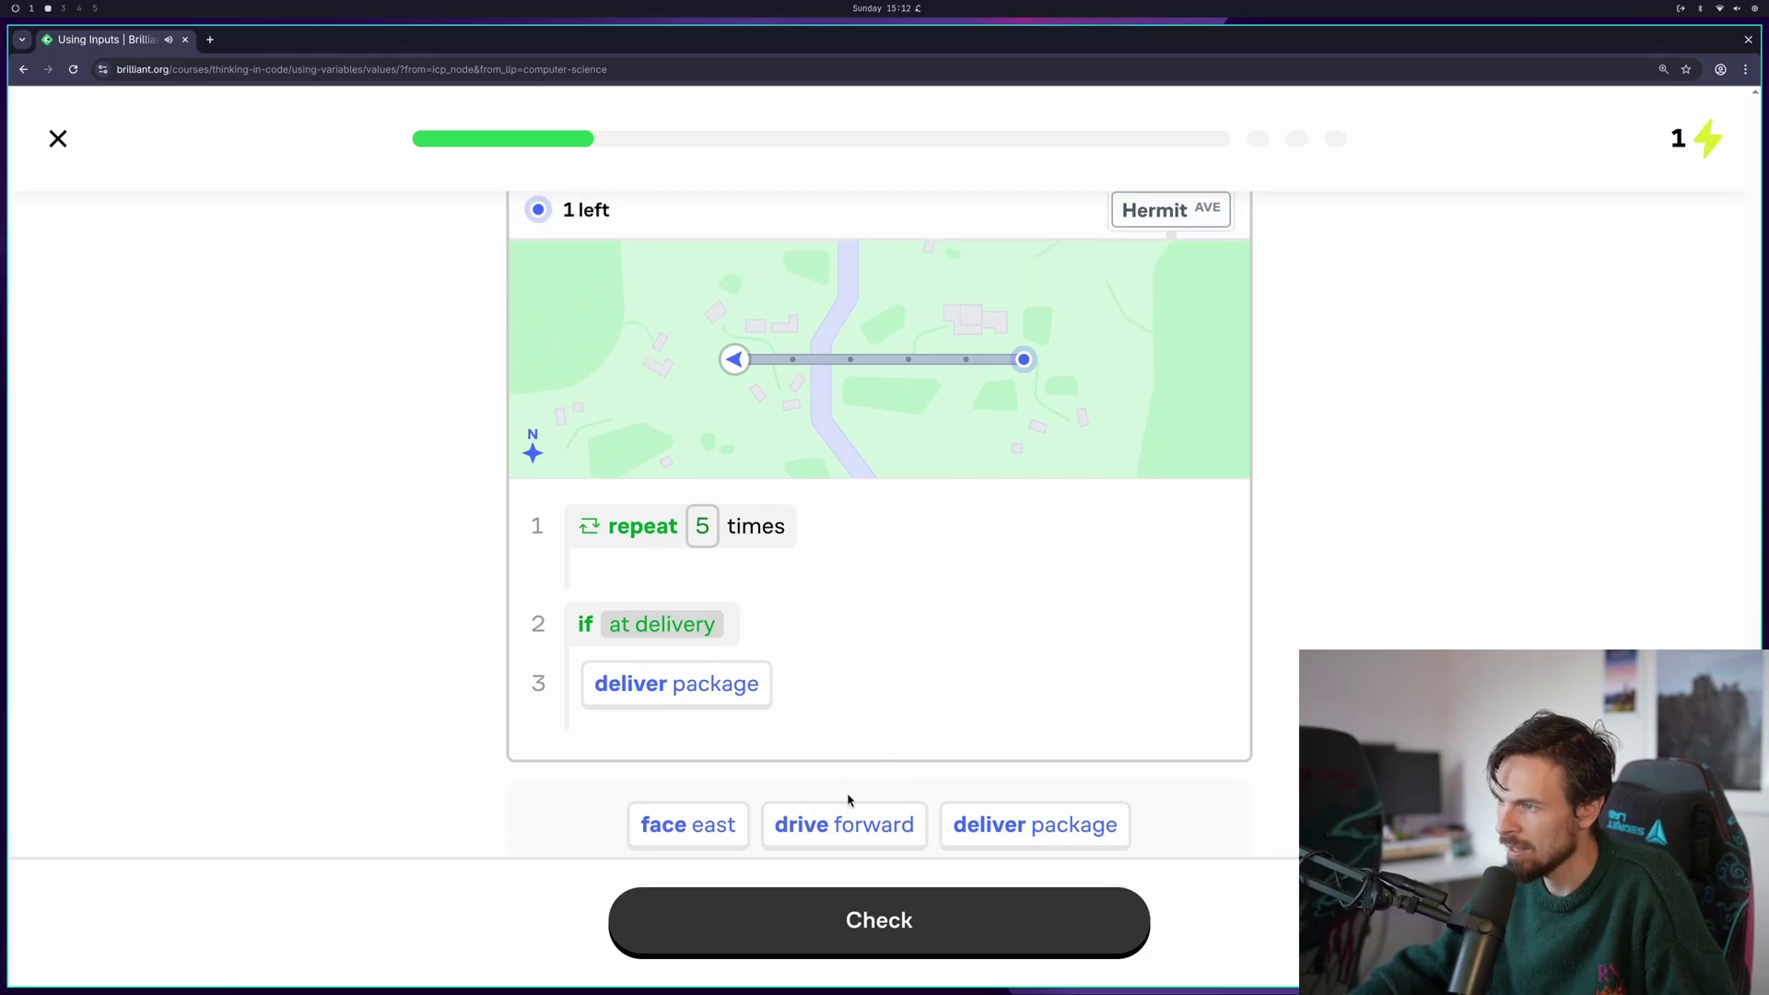
drag(846, 820, 684, 566)
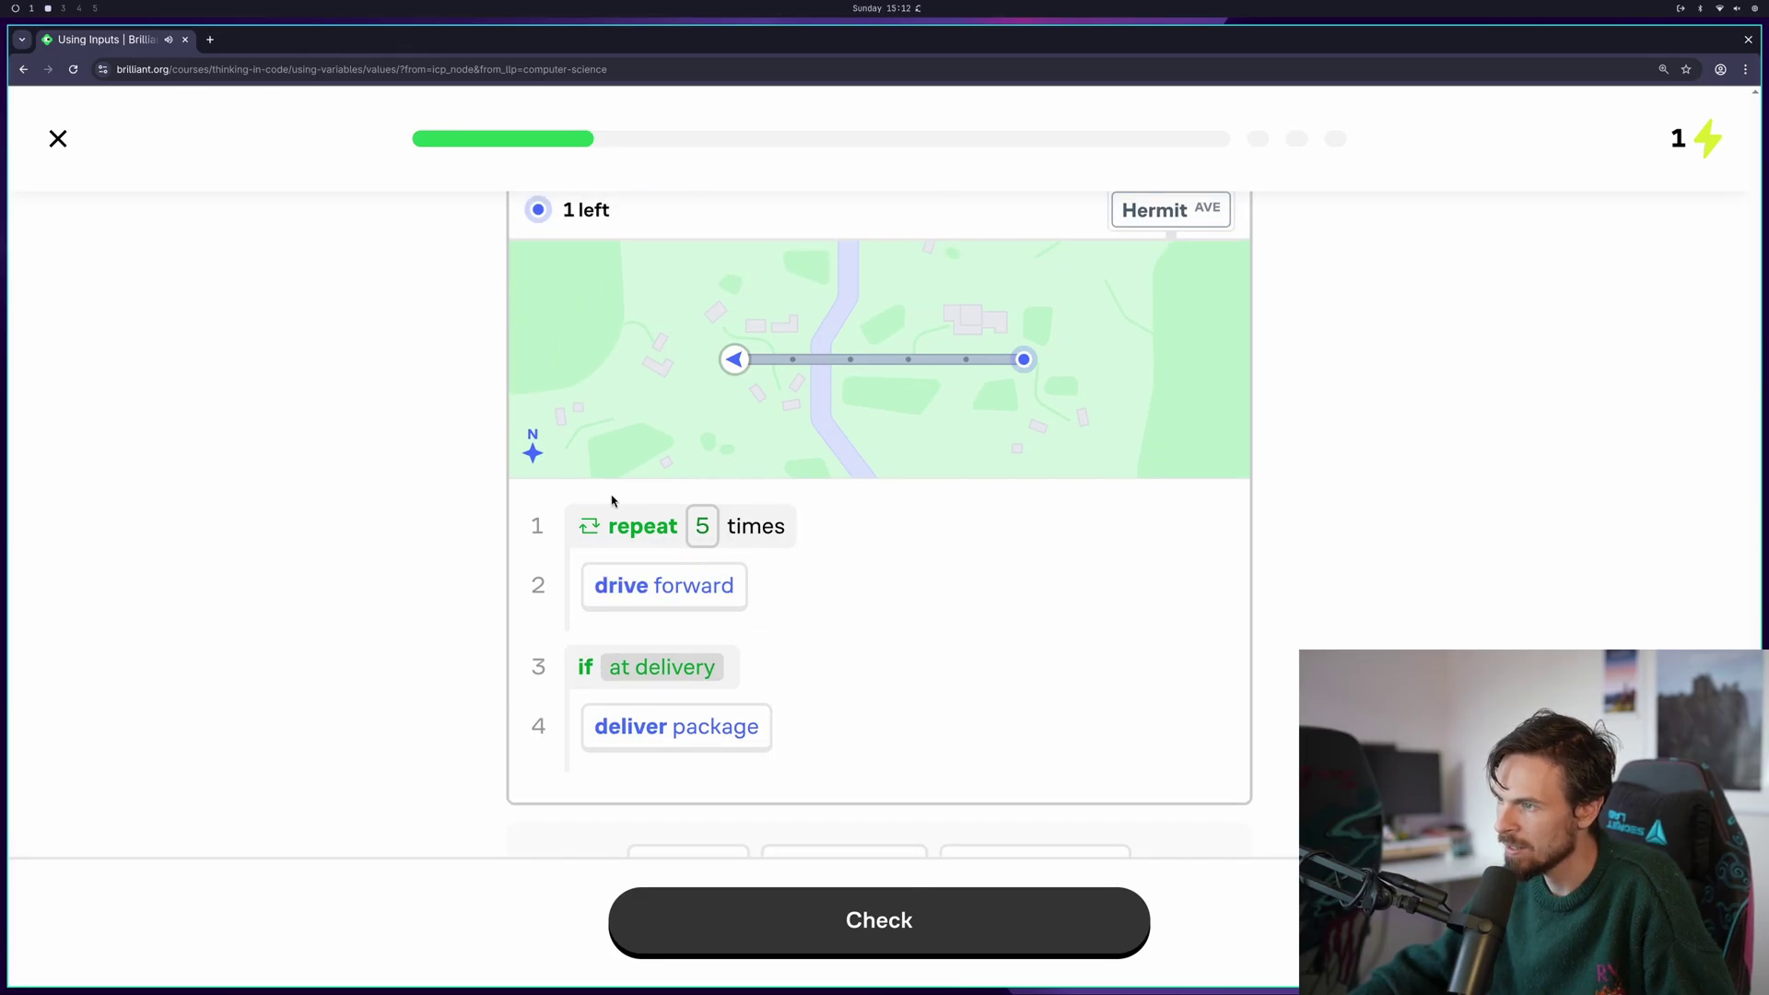
click(870, 921)
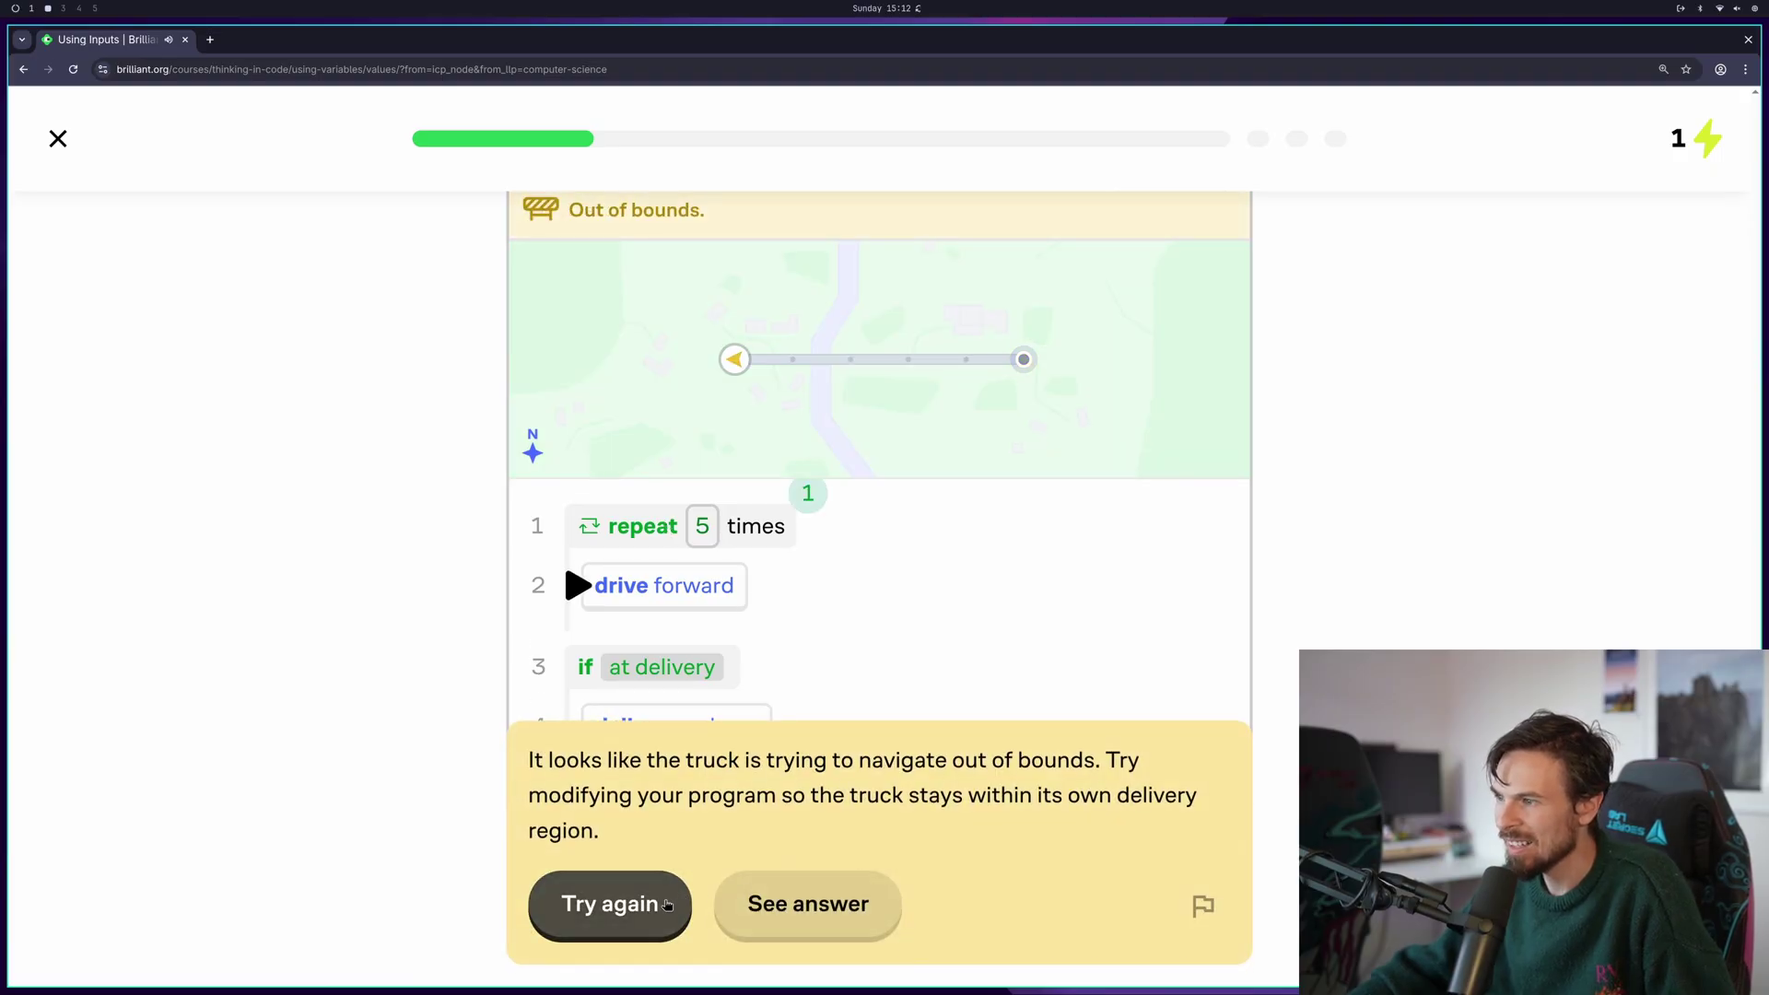
click(631, 912)
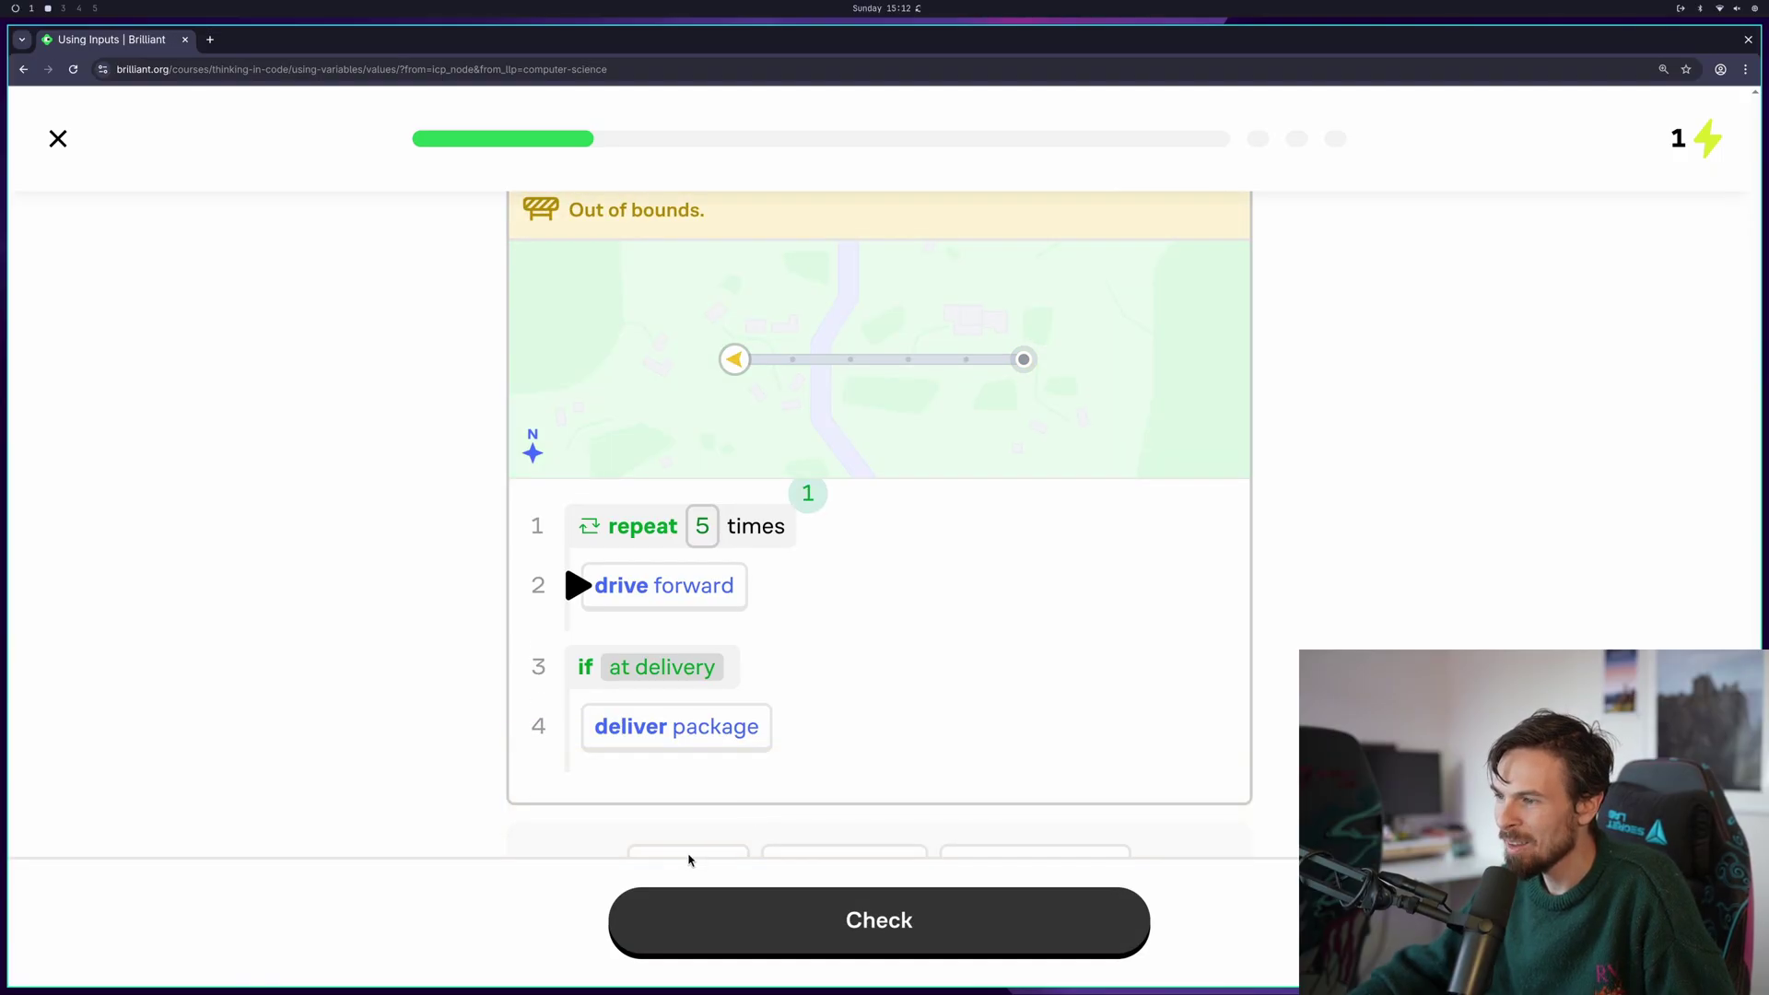
Add face east as the program's first line so the delivery check passes
scroll(825, 592, down, 2)
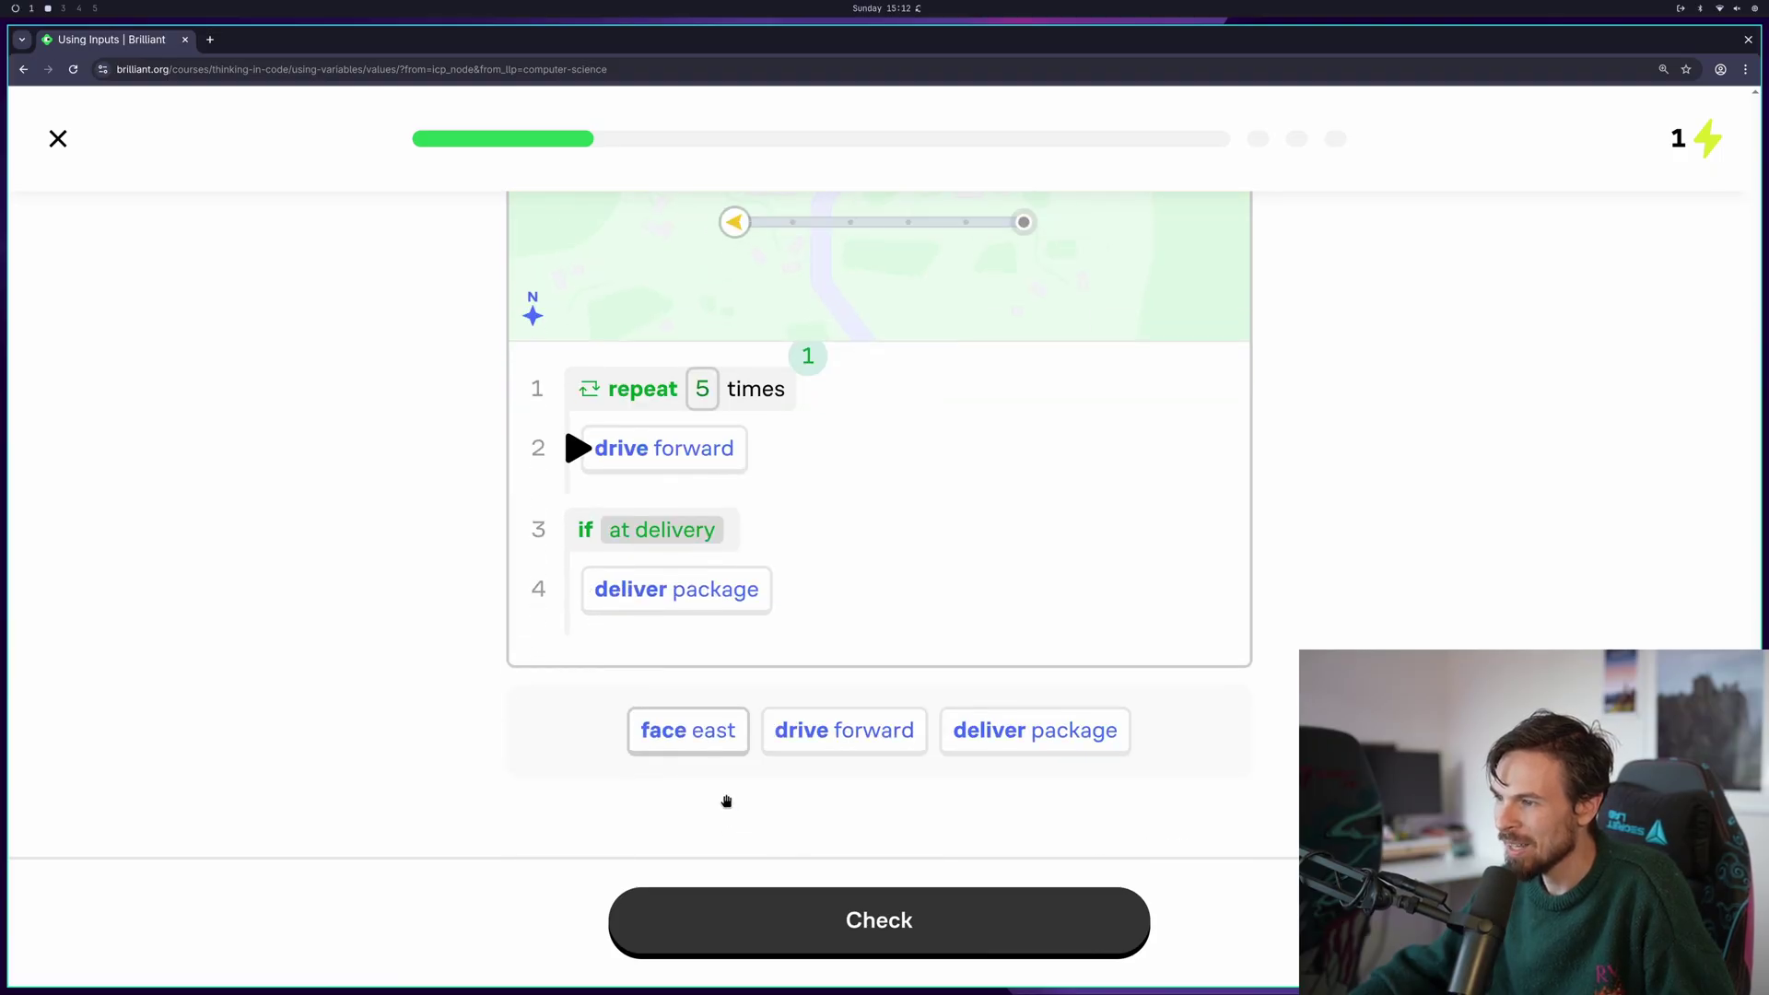
drag(710, 786, 635, 394)
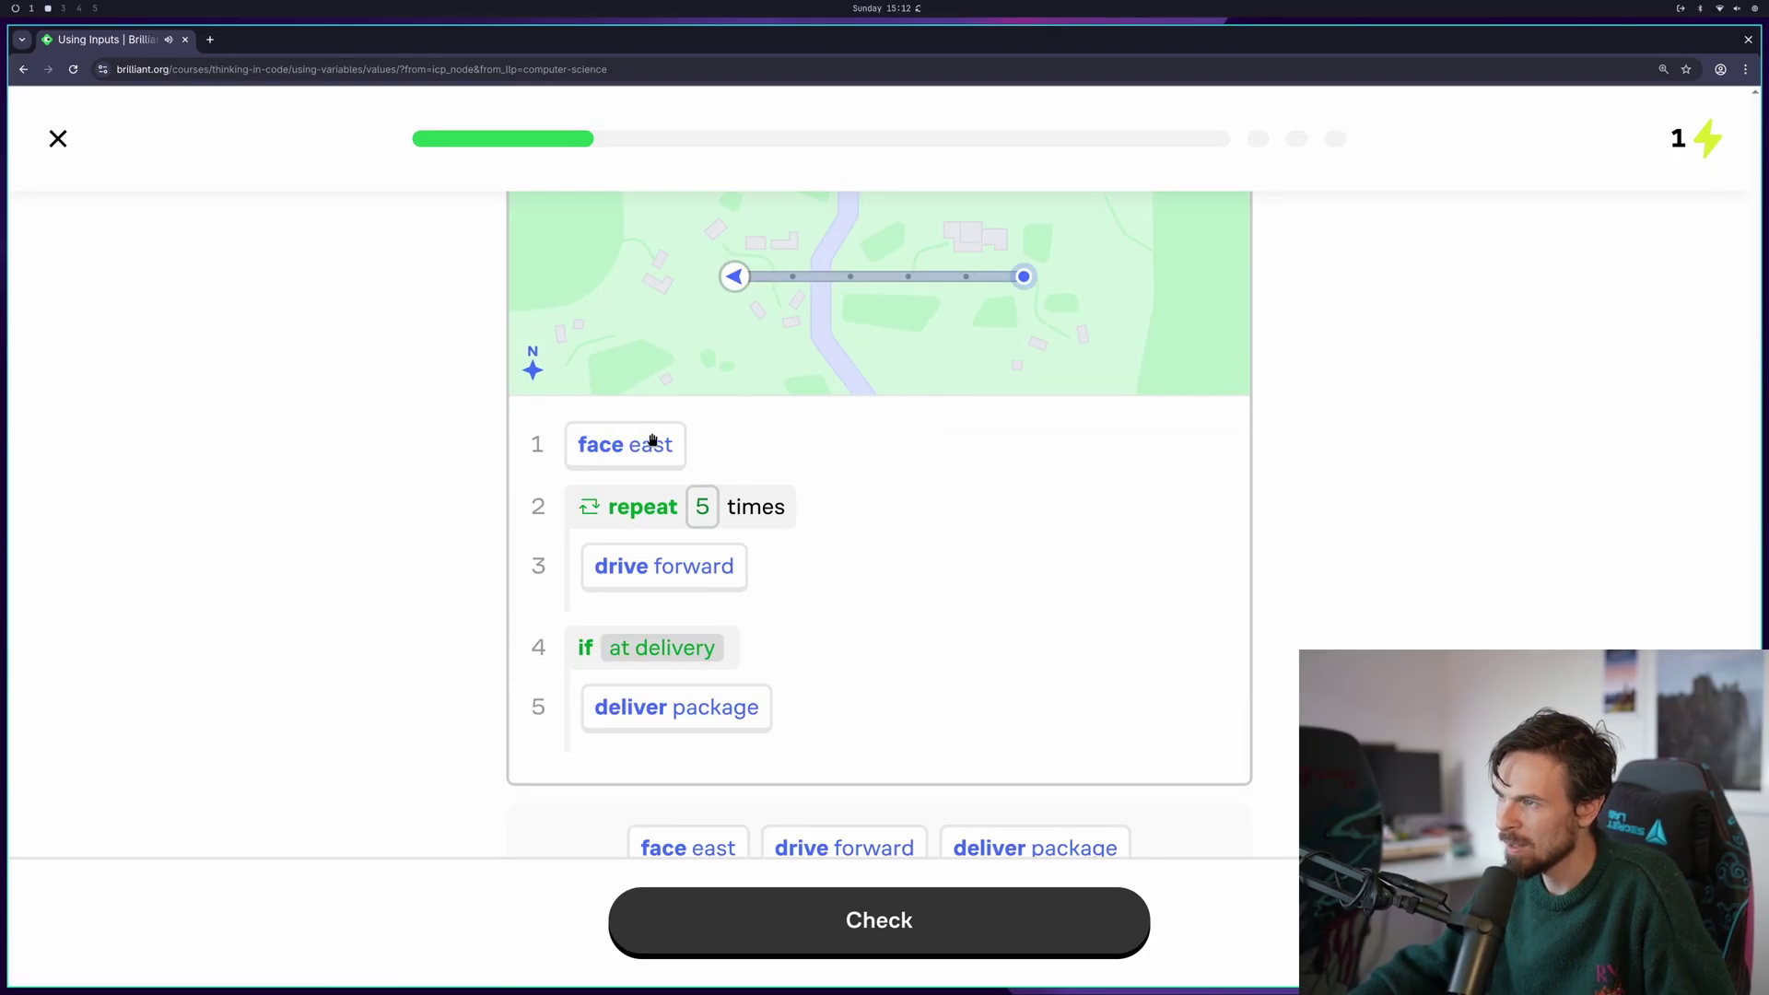
scroll(702, 632, up, 1)
click(849, 898)
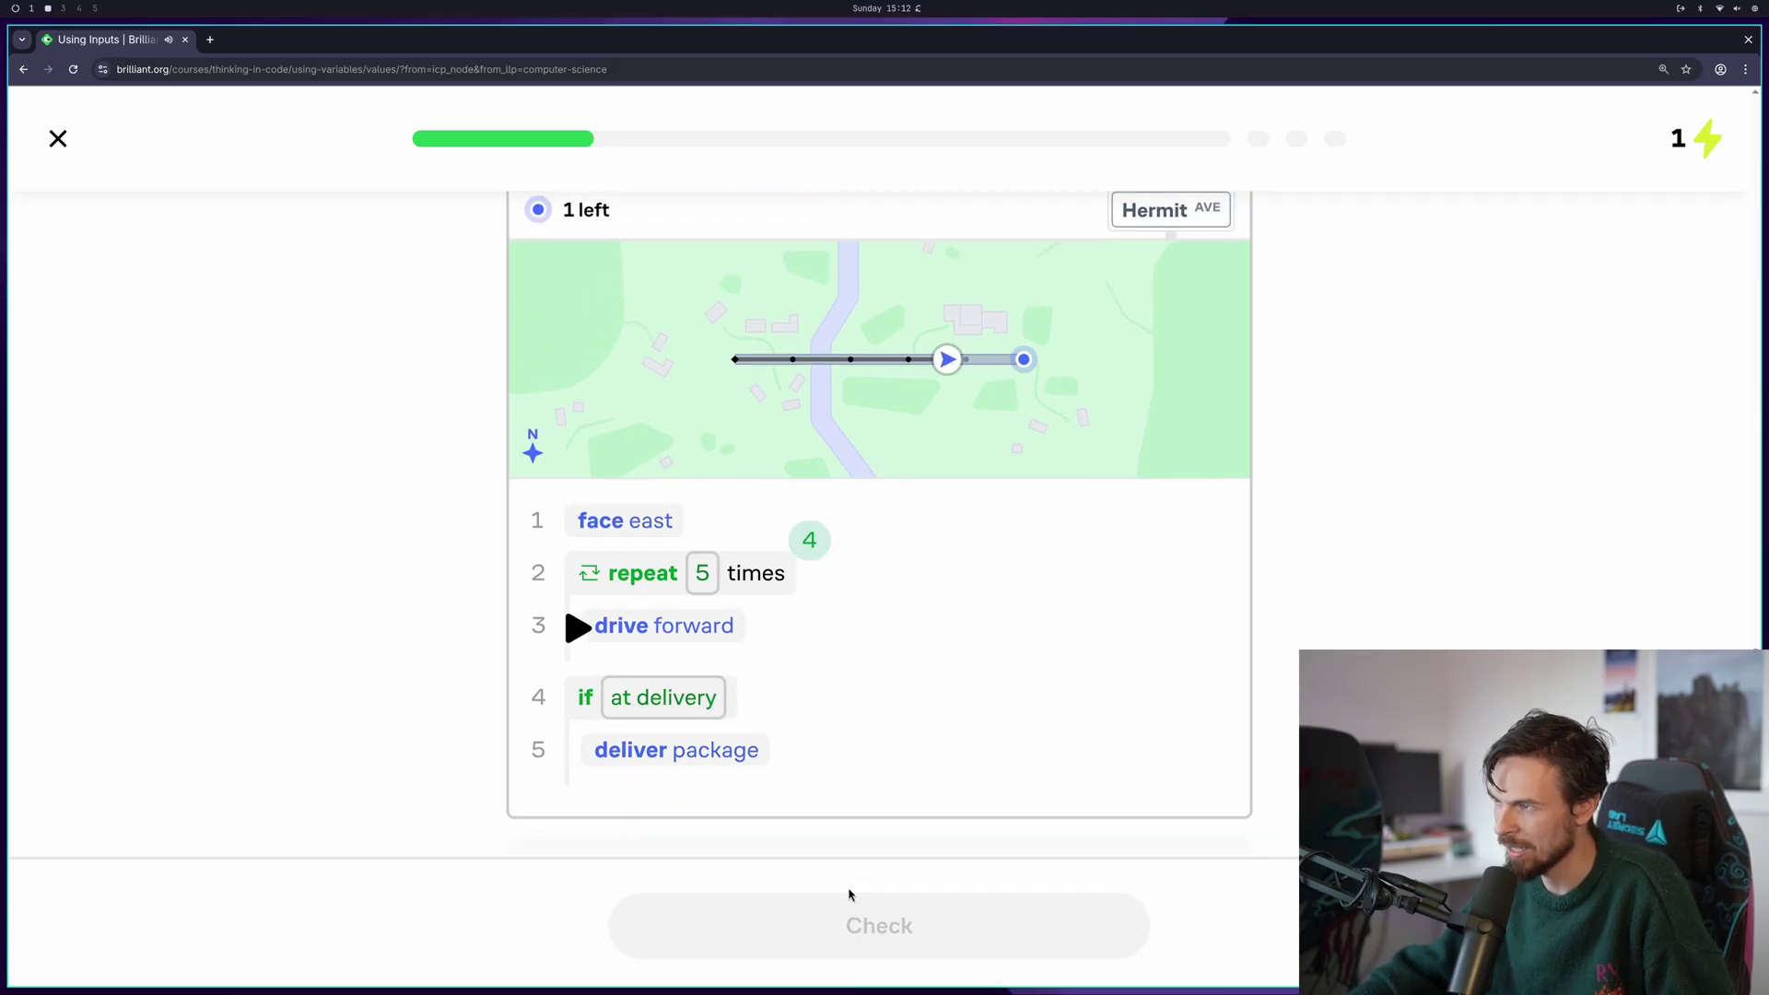
click(1163, 940)
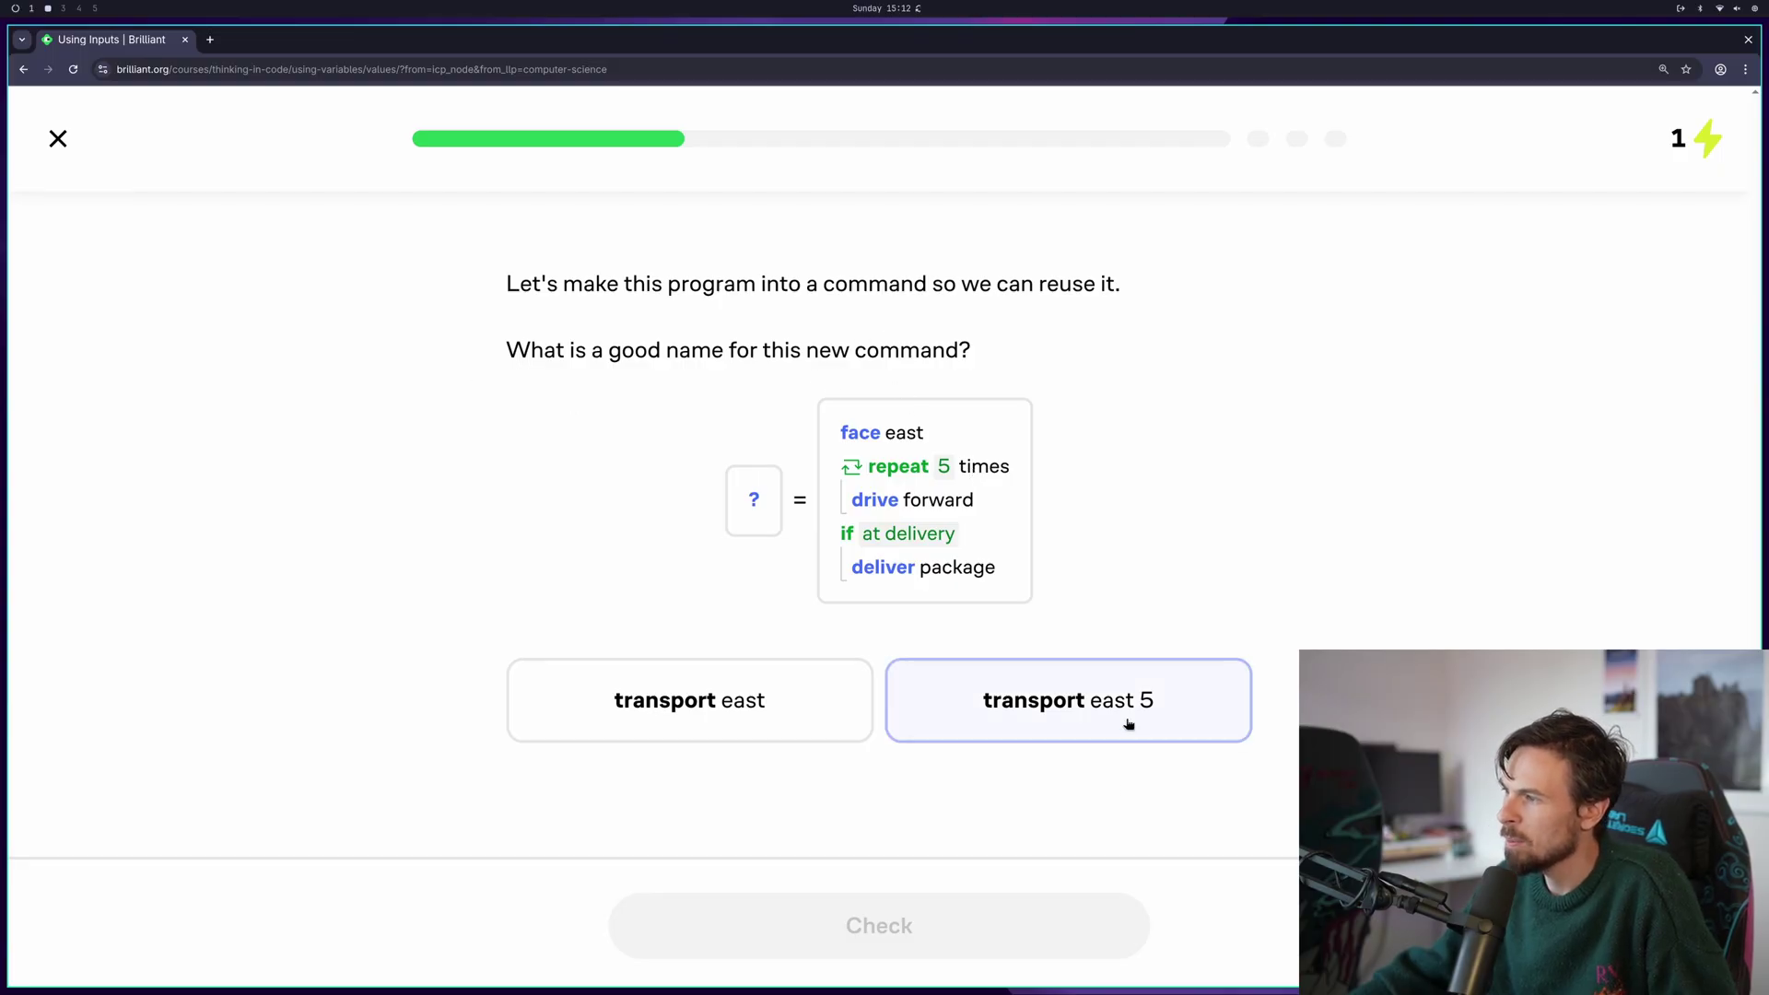
Choose 'transport east 5' as the name for the delivery command
click(995, 699)
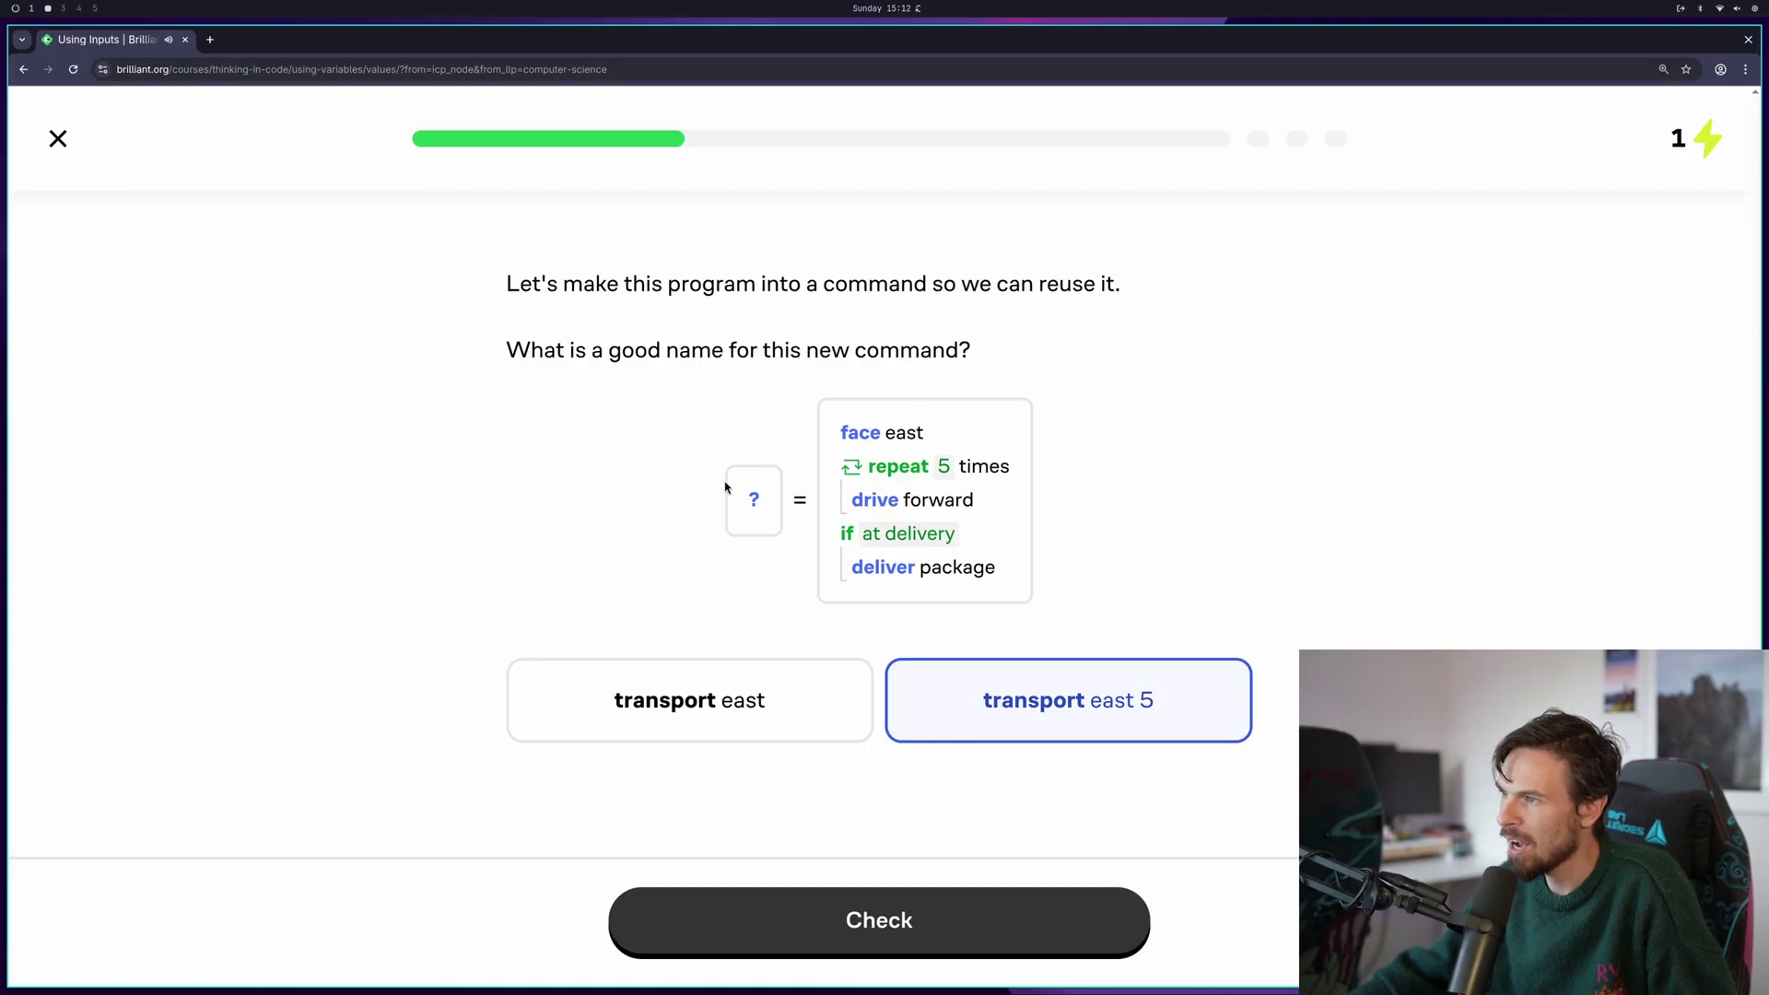
click(971, 893)
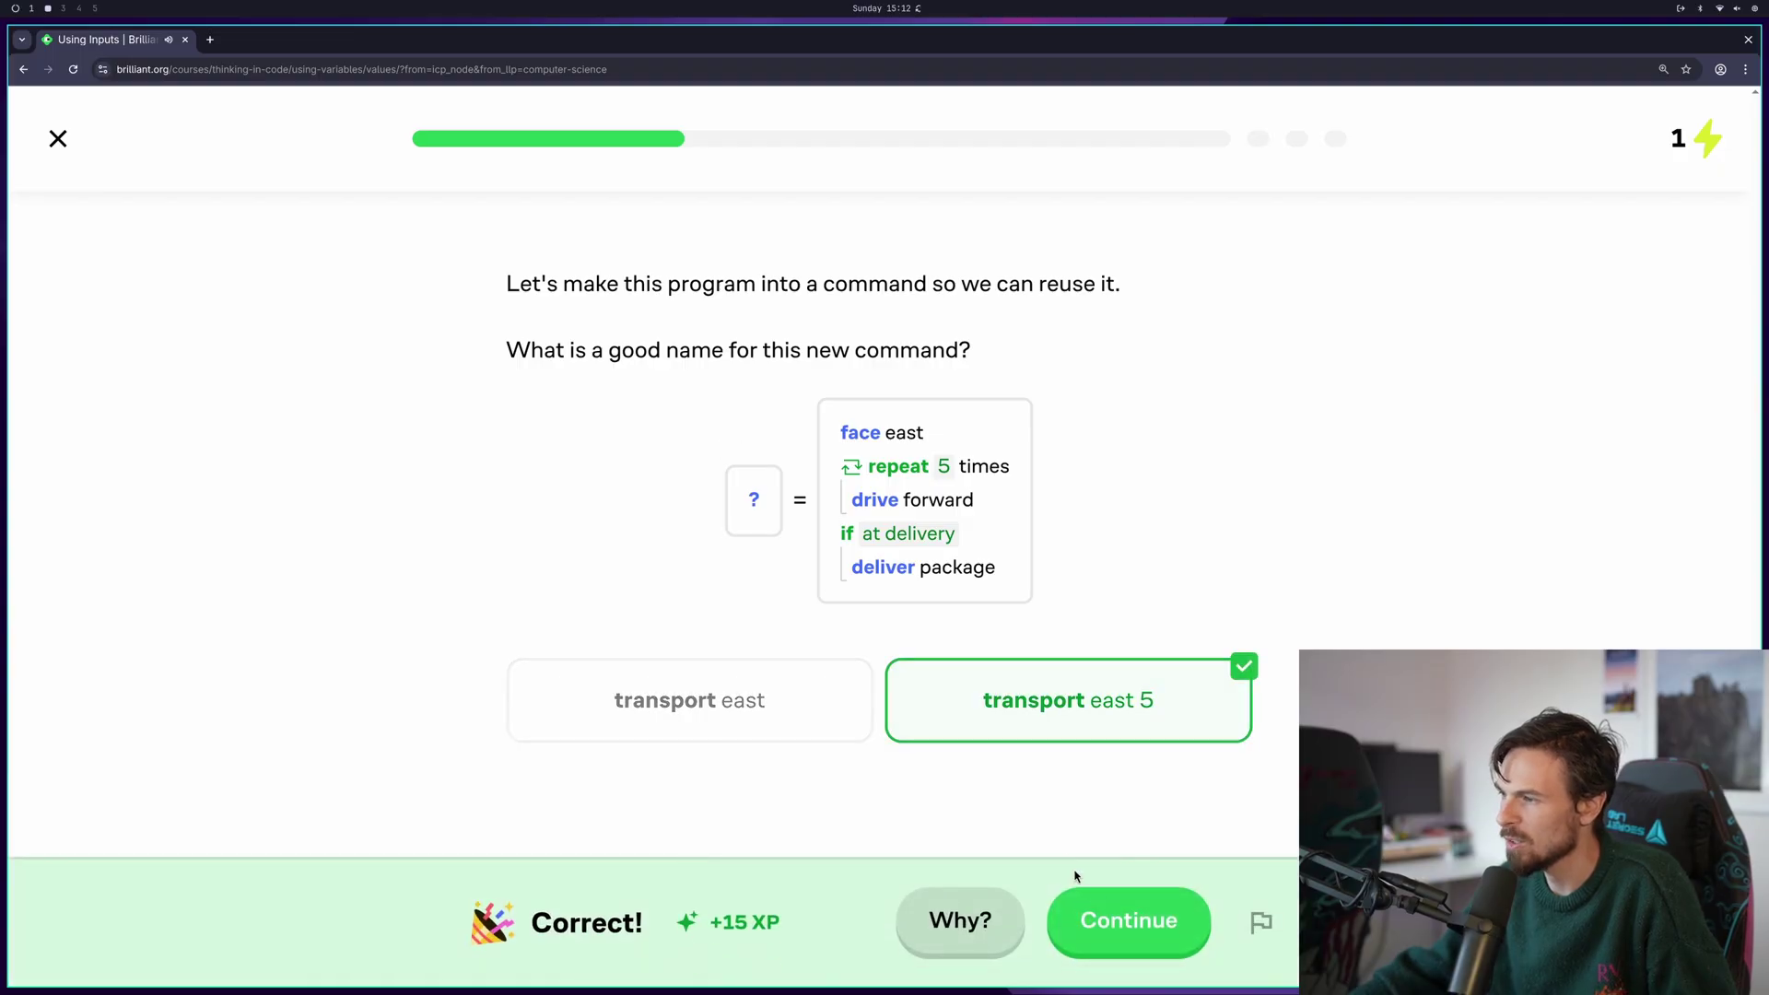
click(1094, 900)
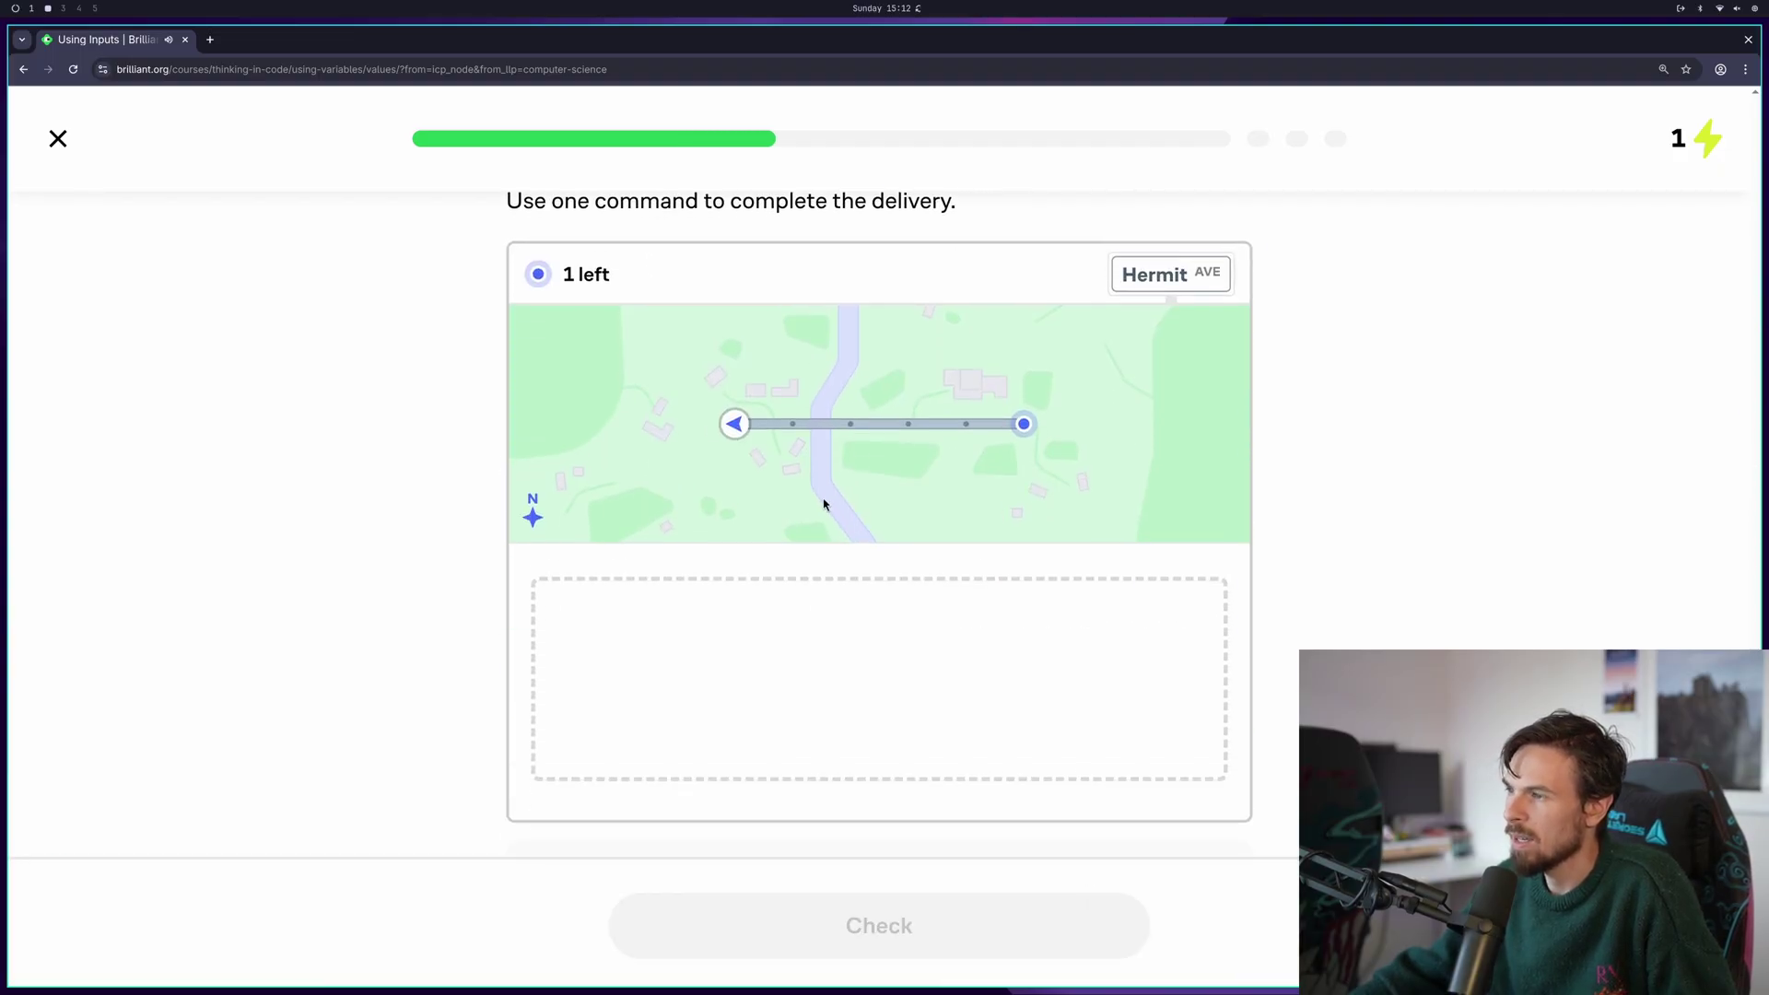
Build the one-line program 'transport east 5', check it, and view the explanation
scroll(910, 171, up, 4)
scroll(928, 366, up, 3)
scroll(961, 519, down, 6)
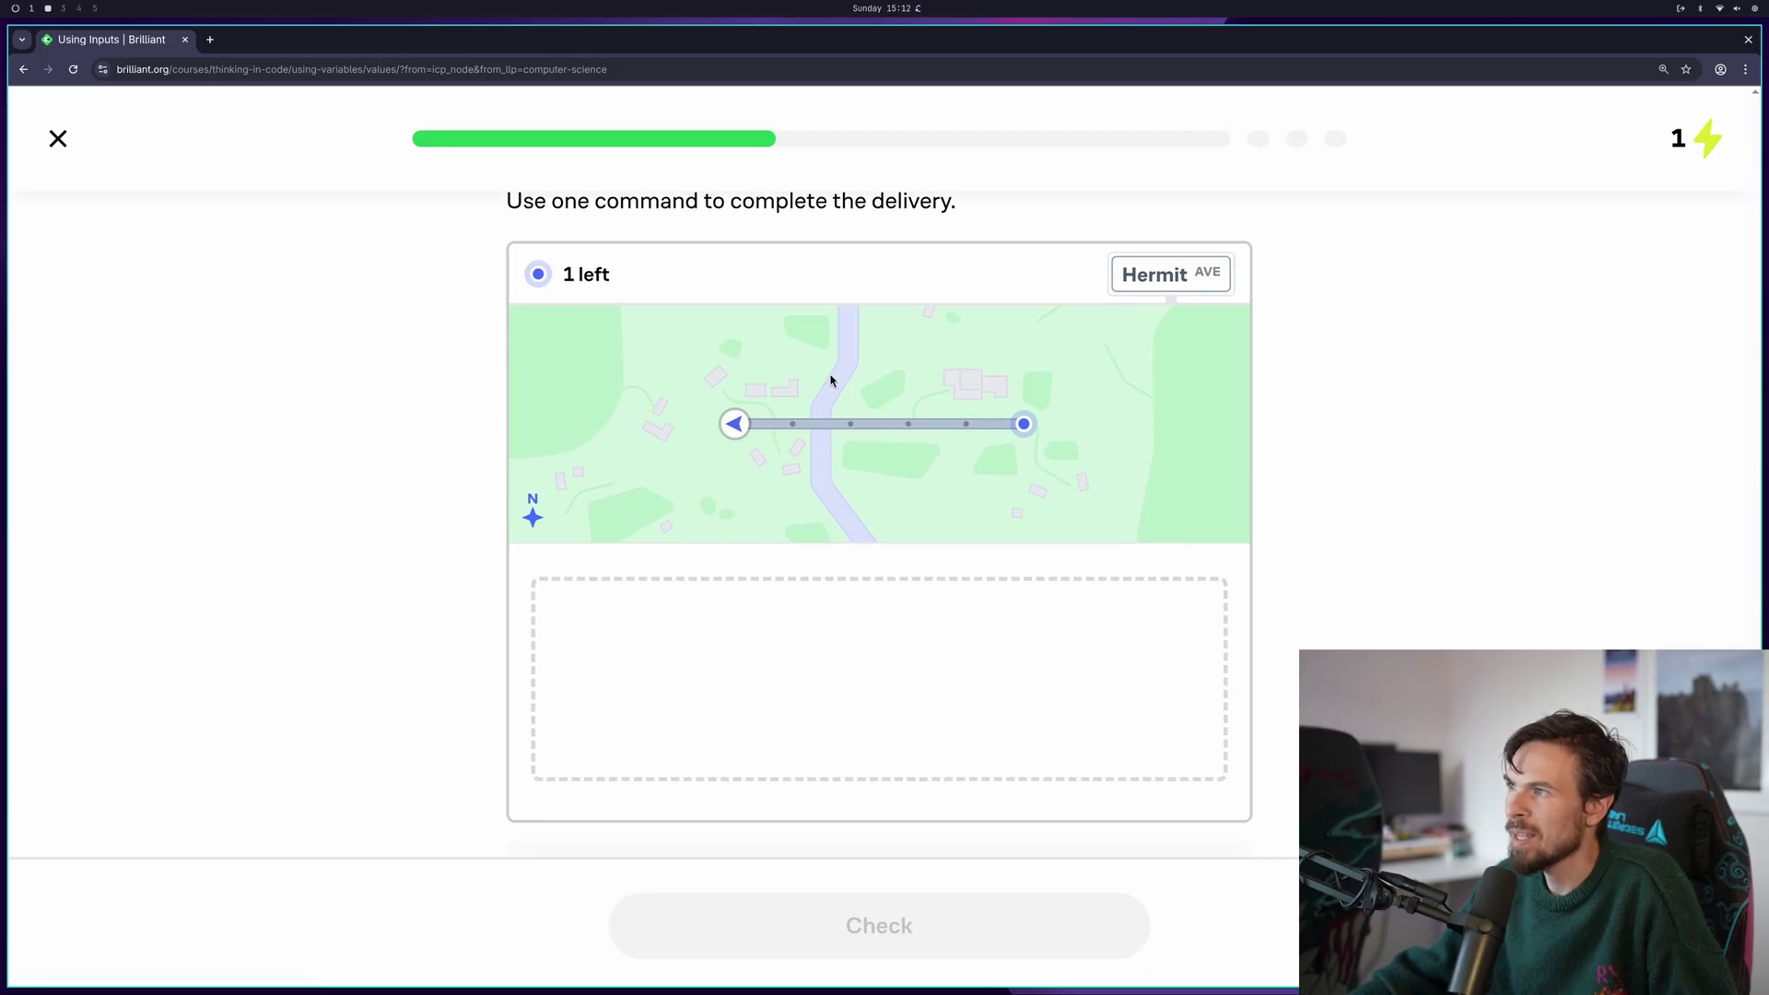
scroll(830, 382, down, 2)
scroll(834, 389, up, 2)
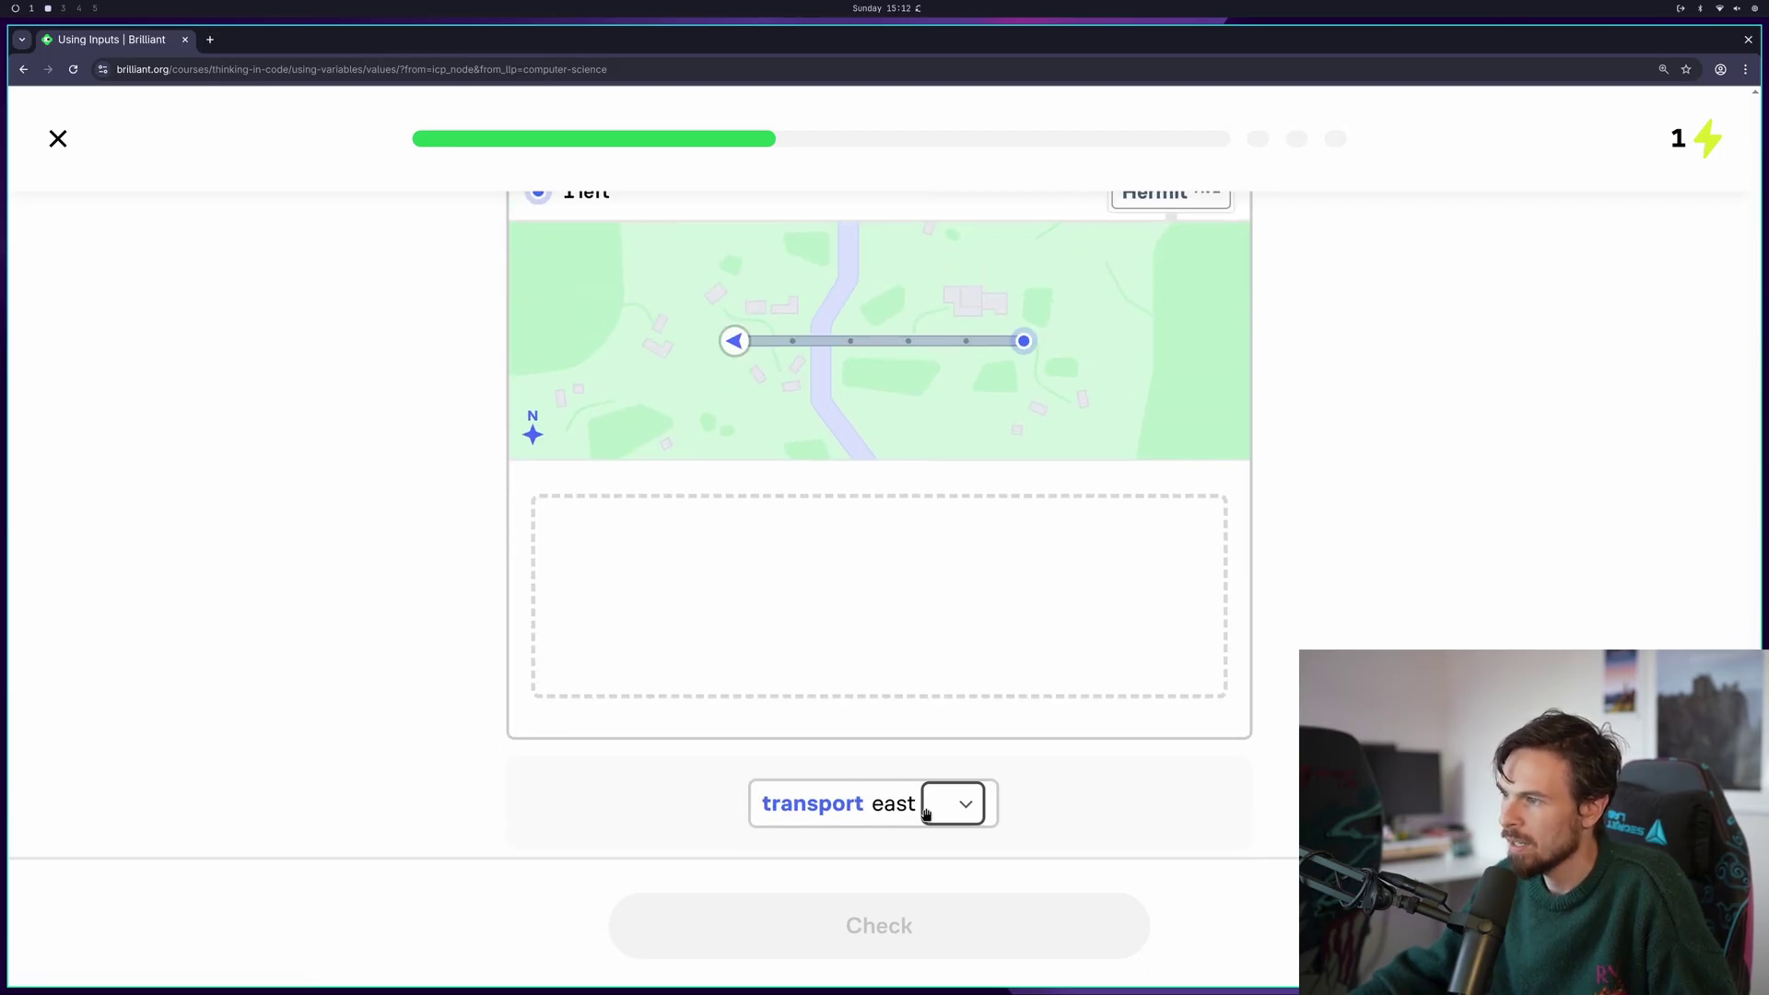
drag(959, 810, 874, 572)
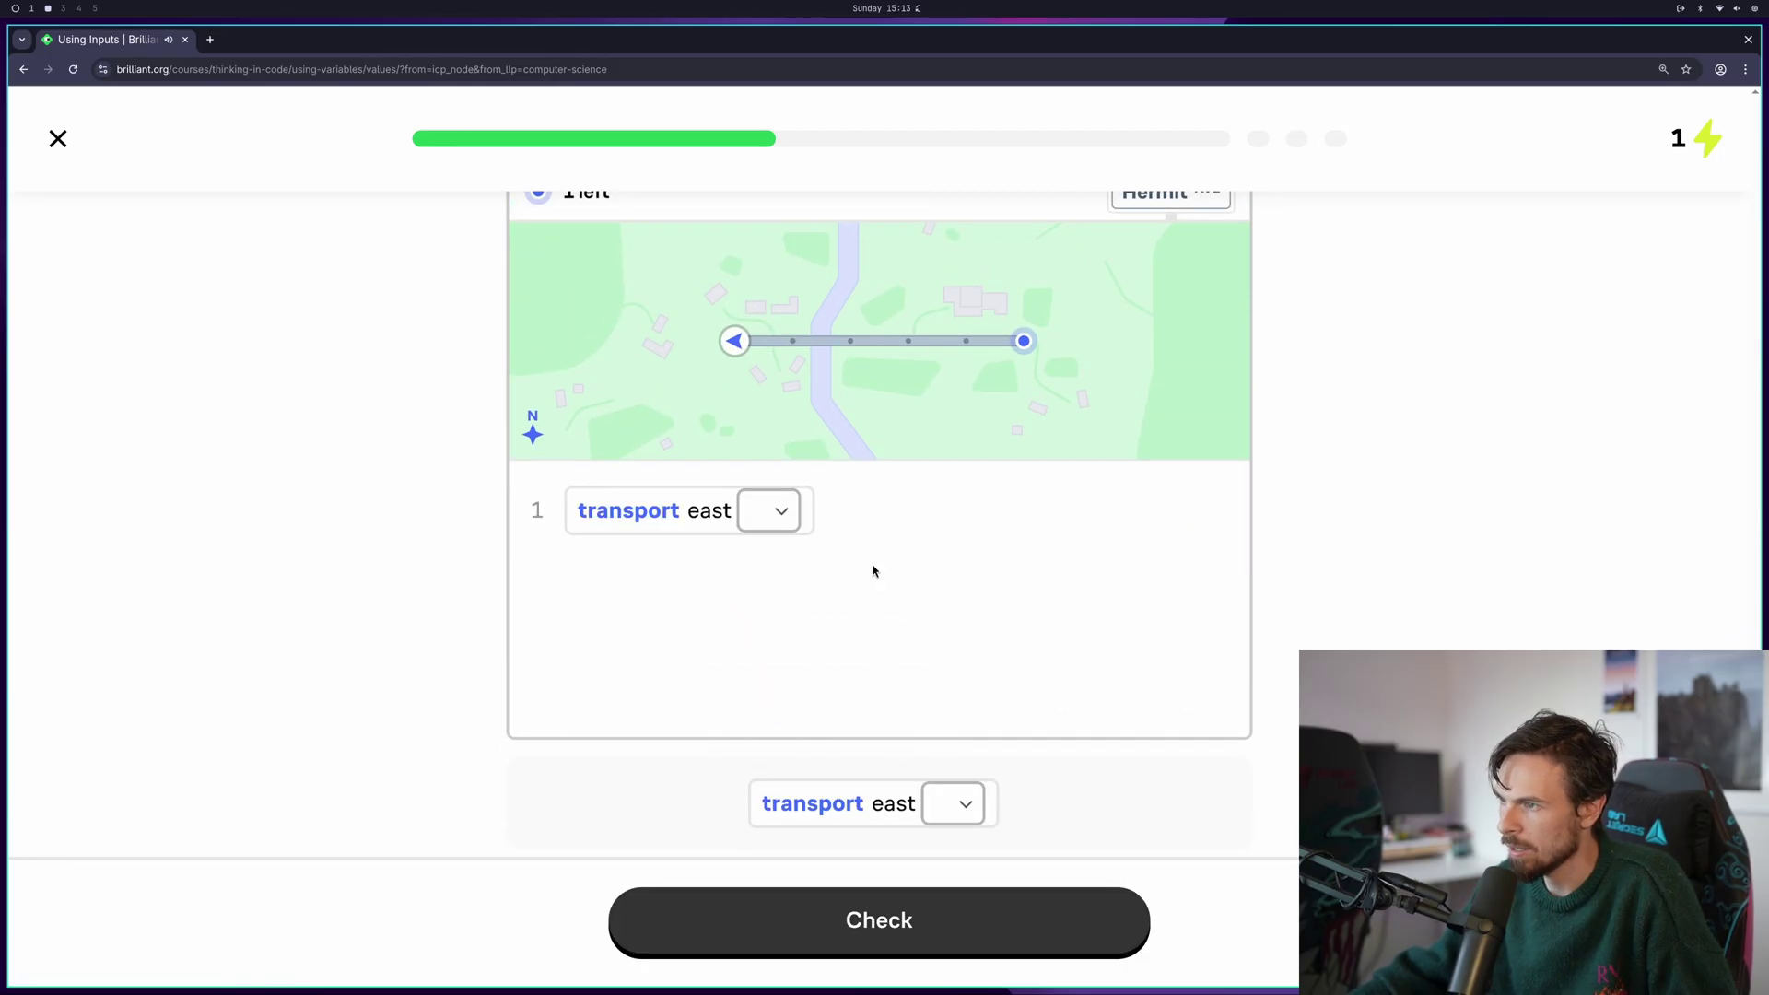
click(791, 516)
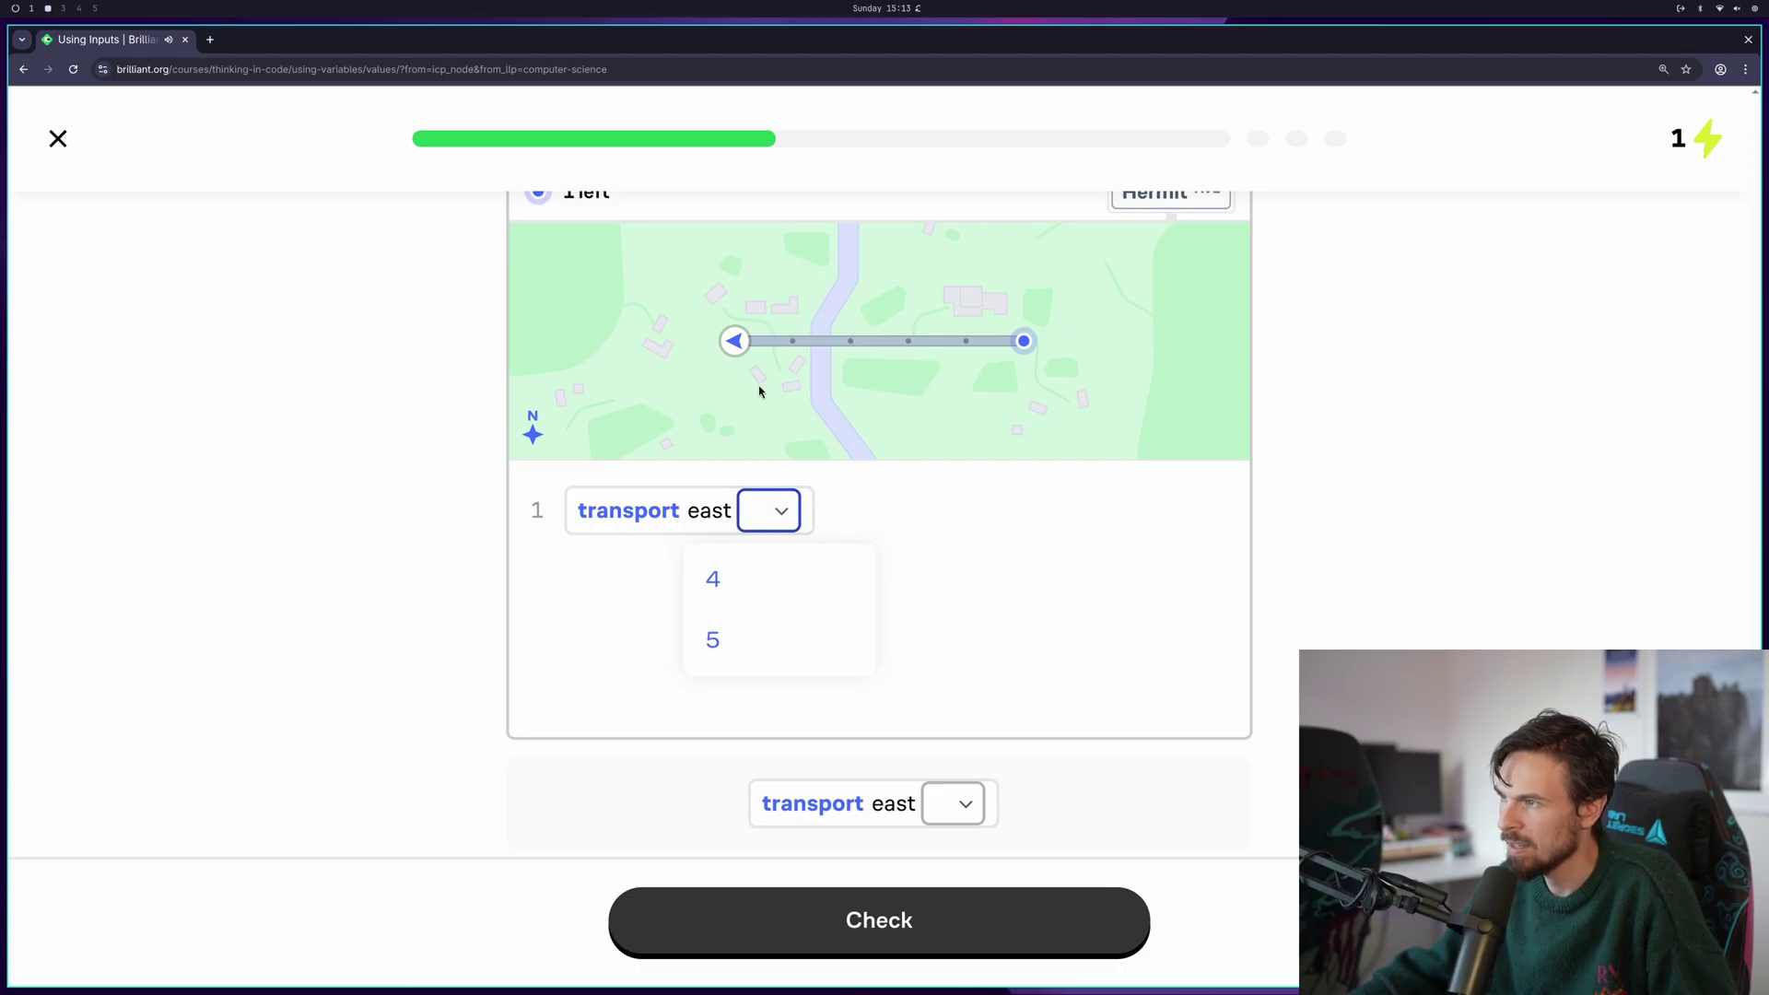
click(739, 359)
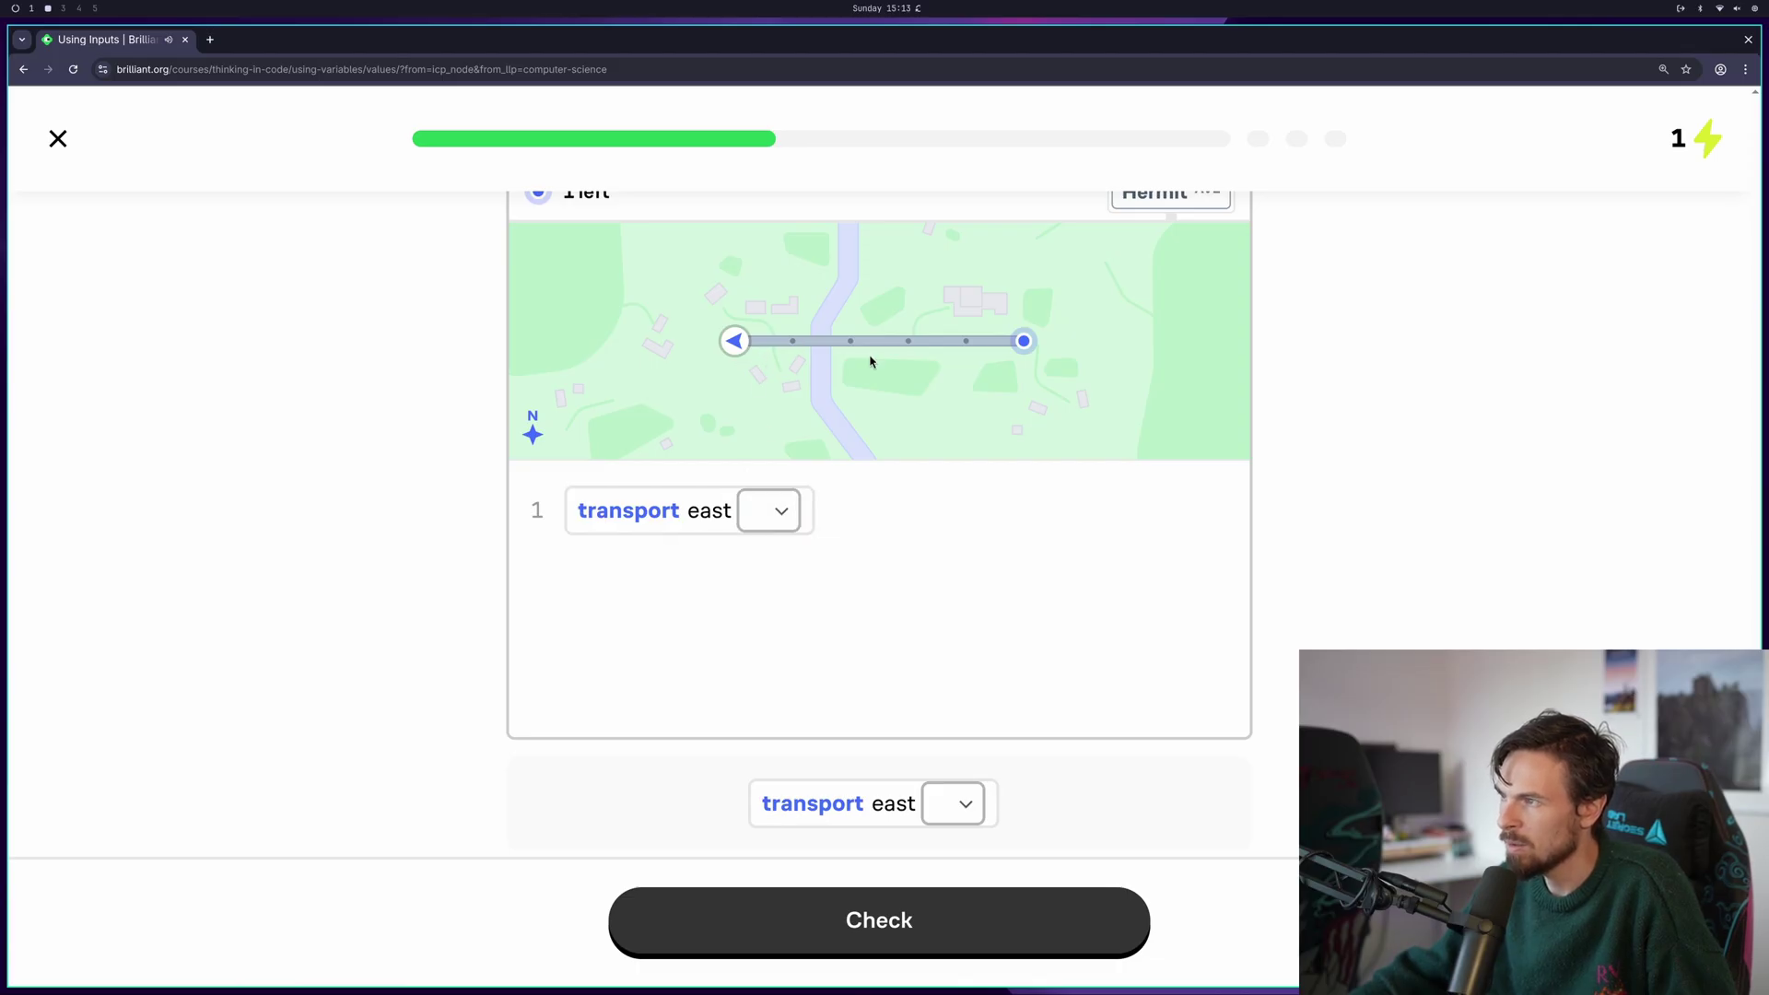
click(778, 518)
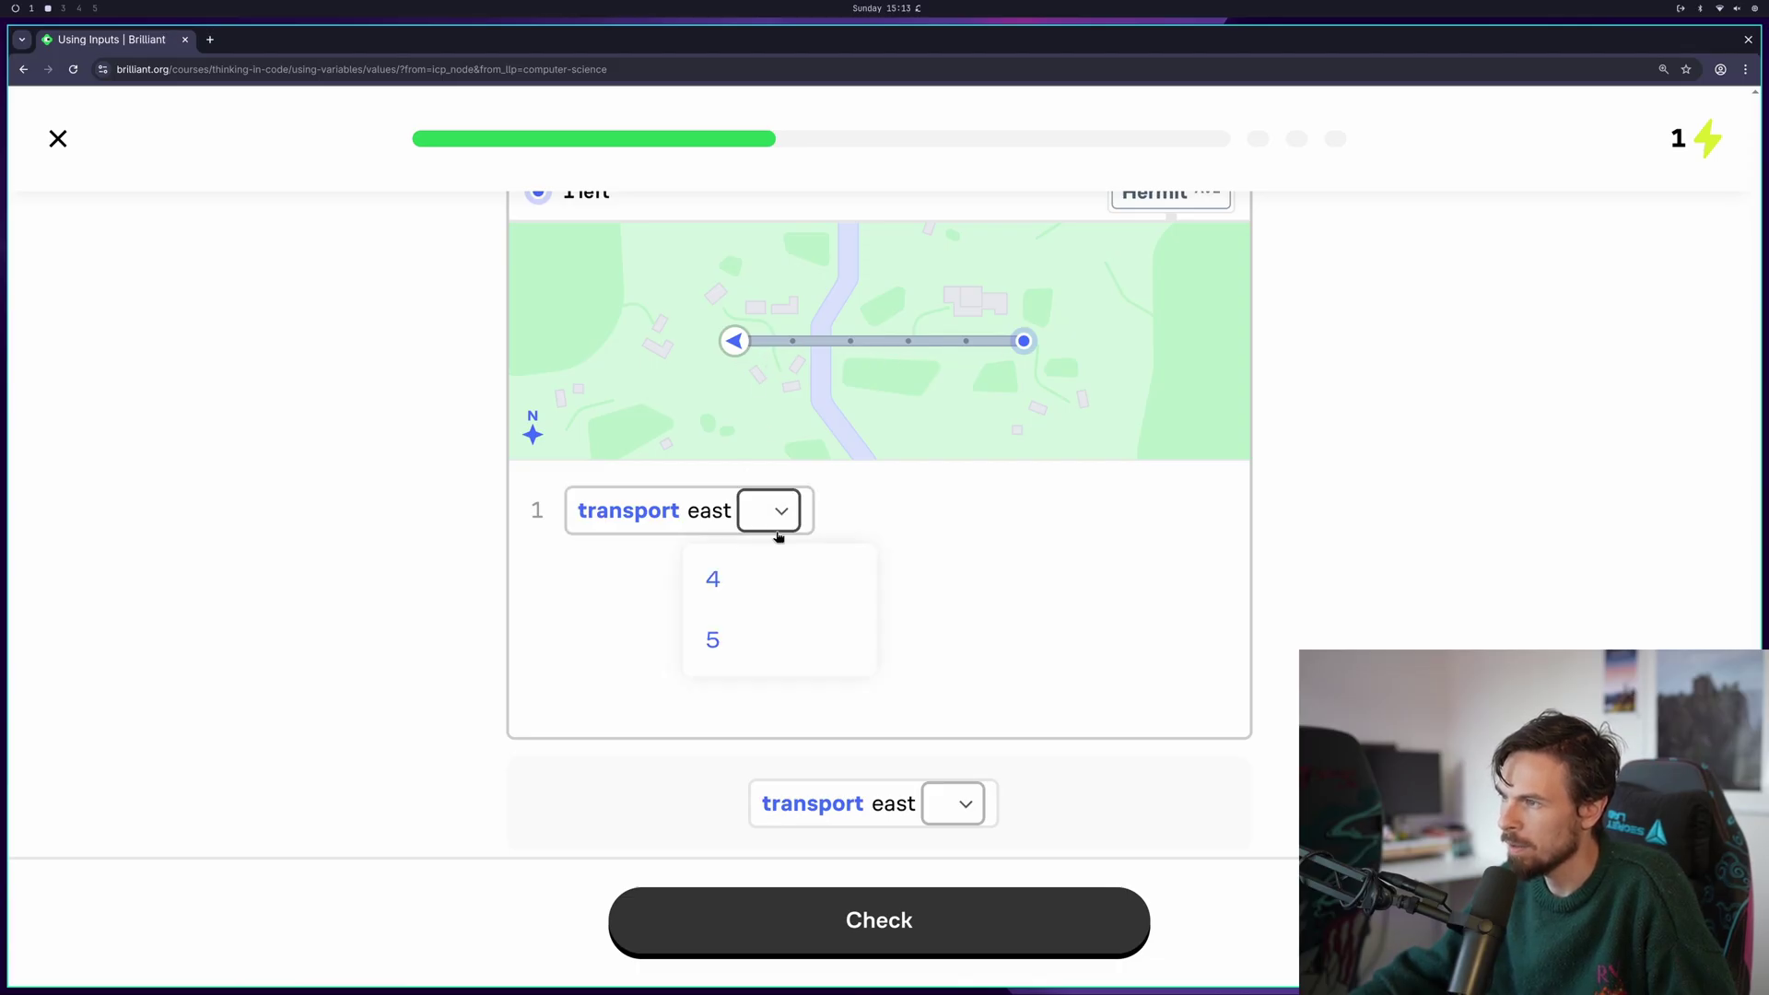
click(779, 640)
click(1007, 948)
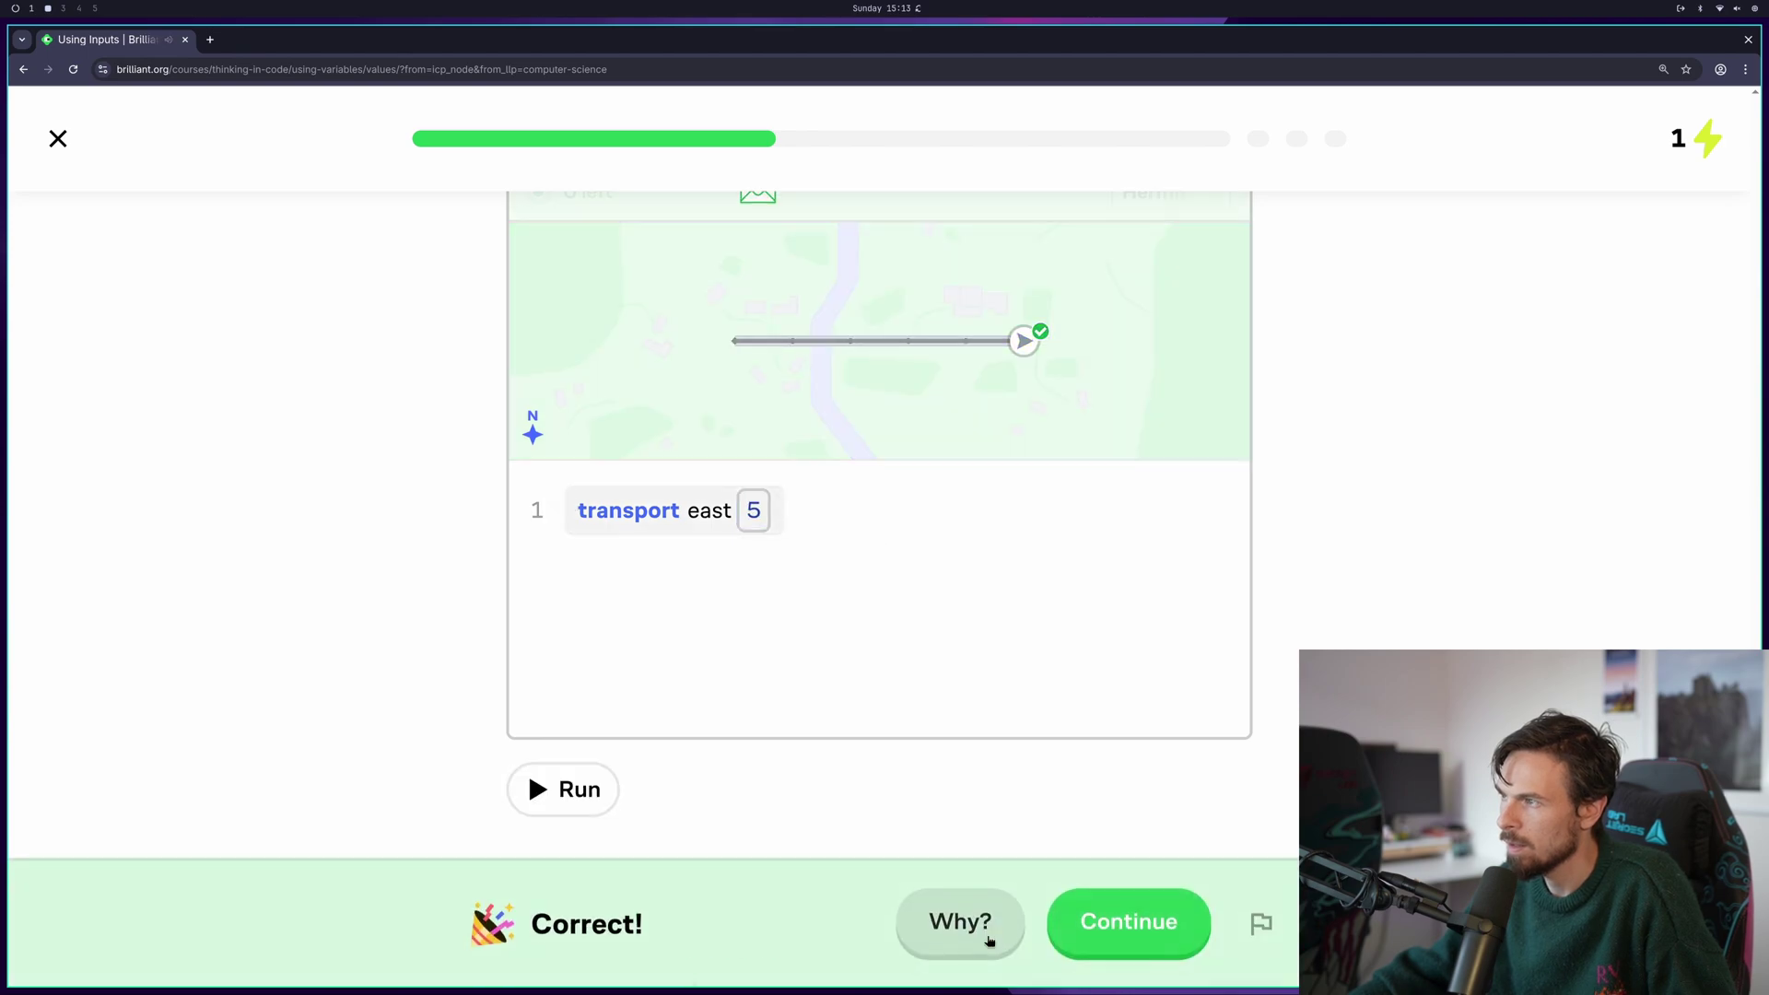
click(995, 932)
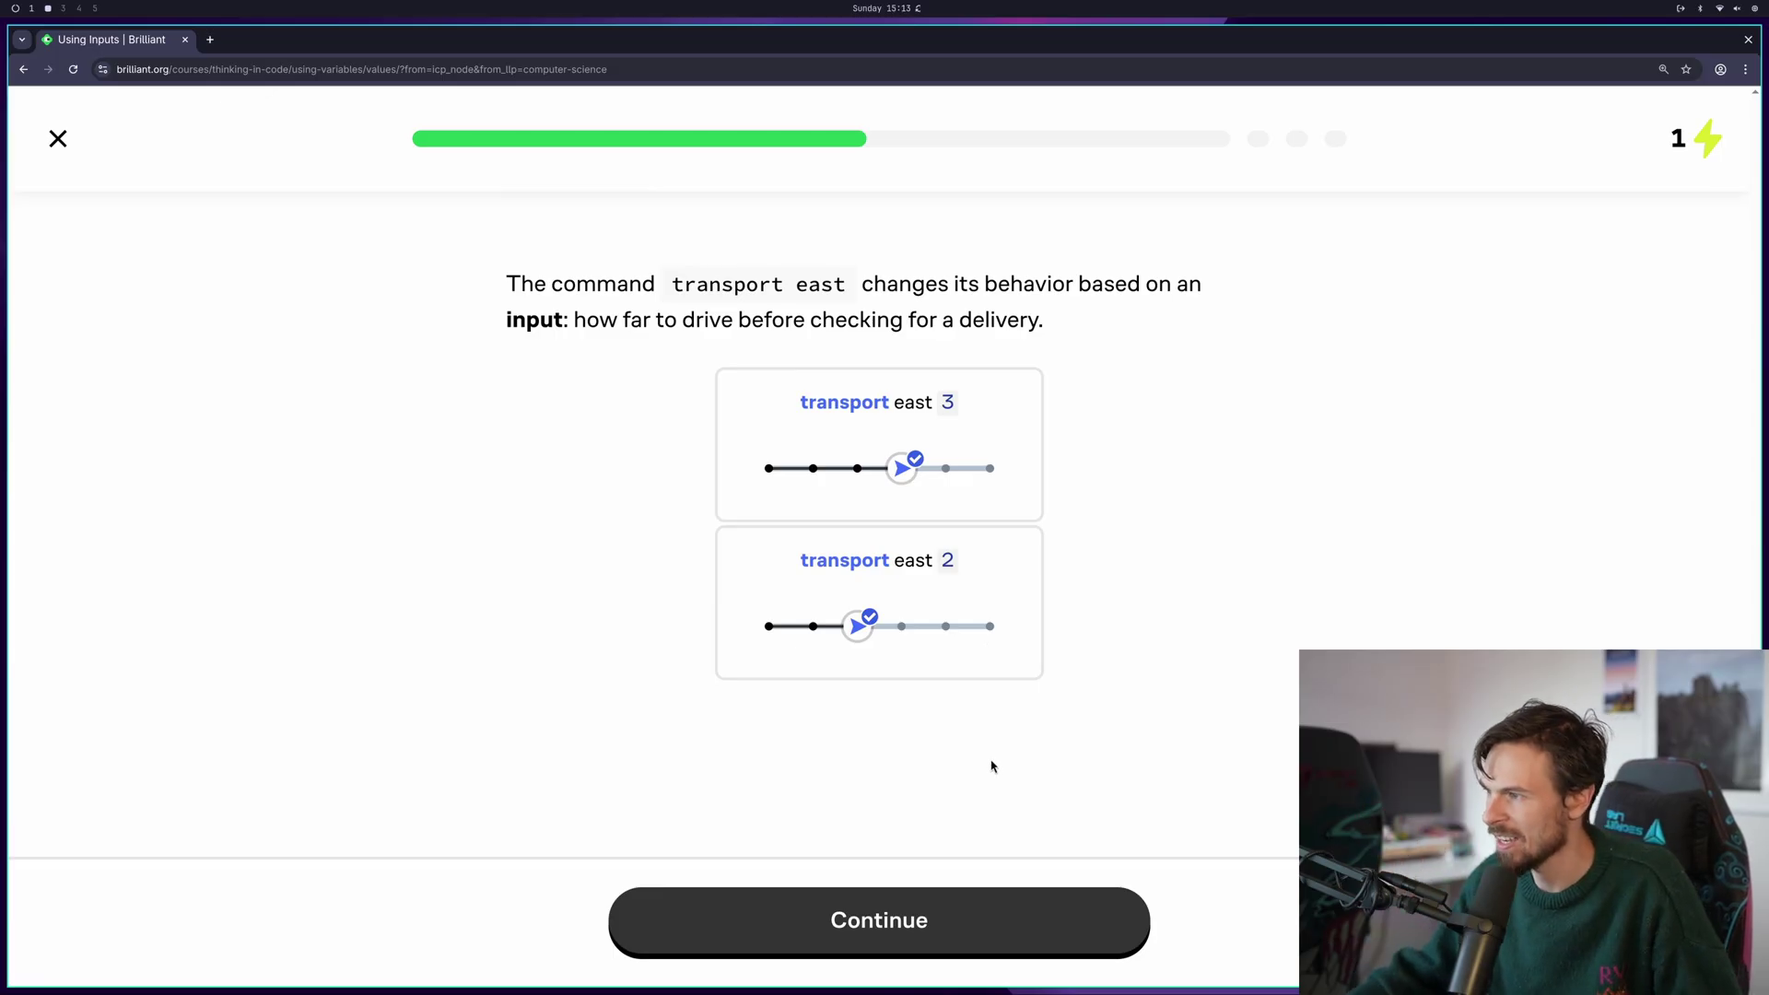
Change the first transport east distance to 2 and keep transport south at 3
click(926, 949)
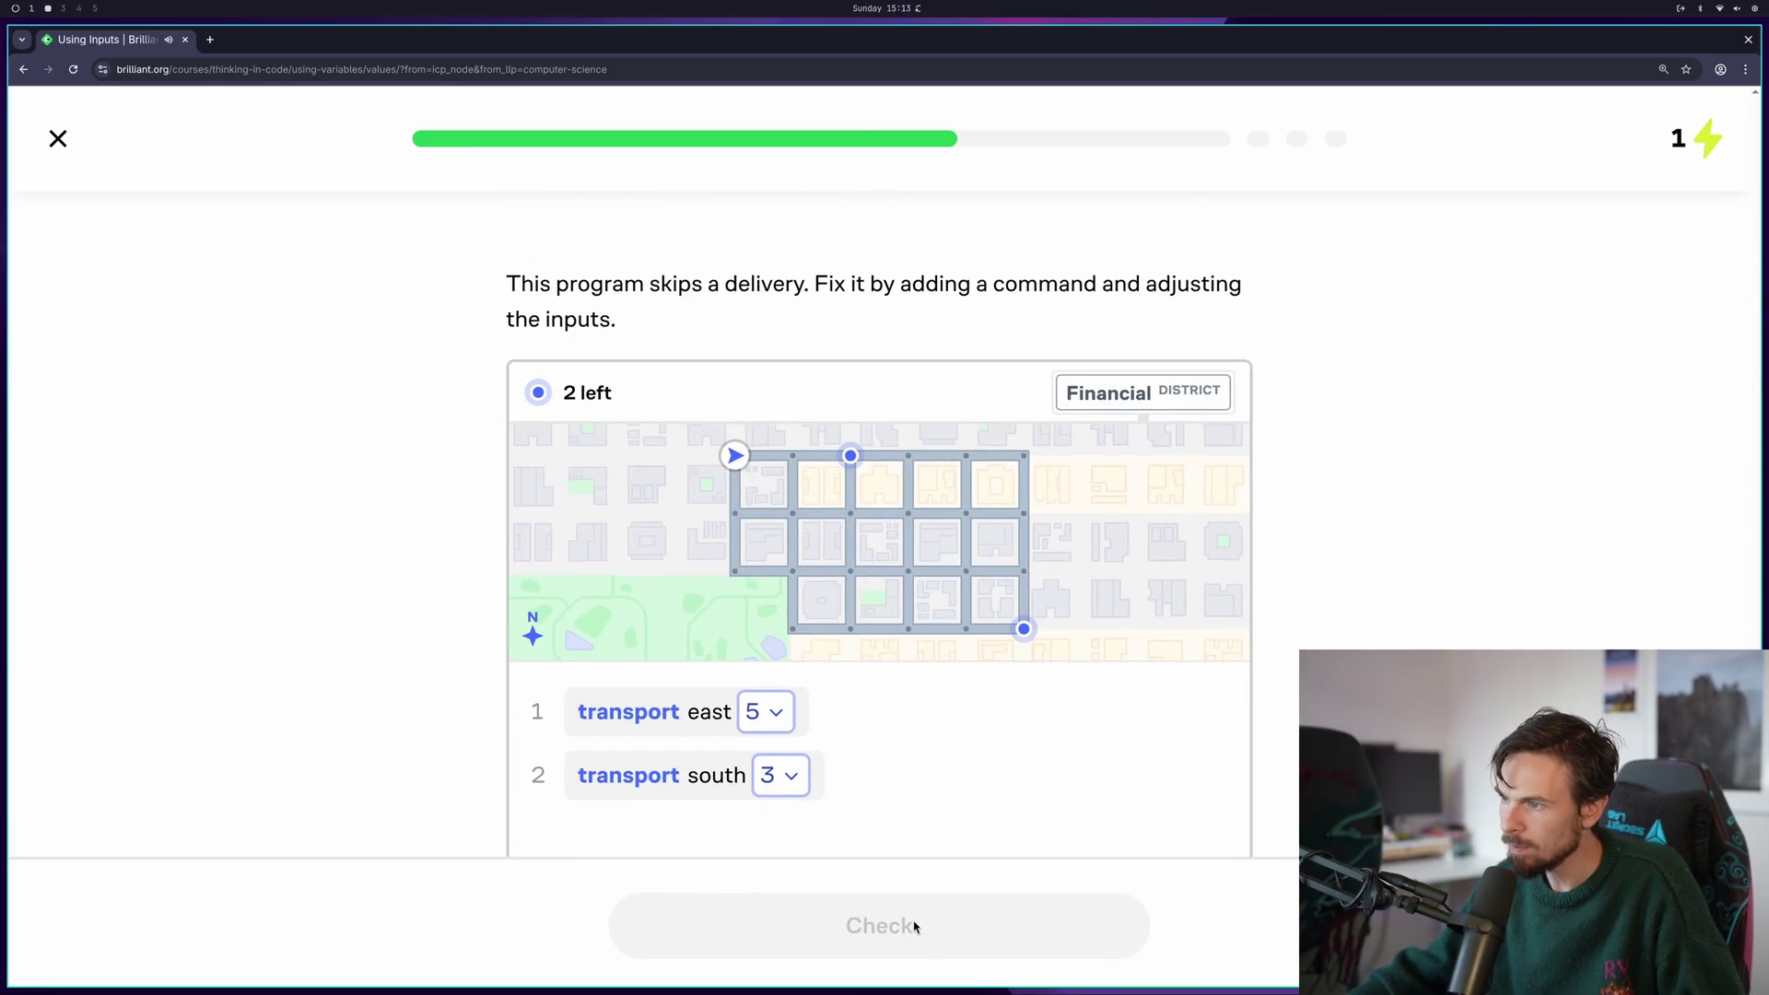
scroll(853, 683, down, 3)
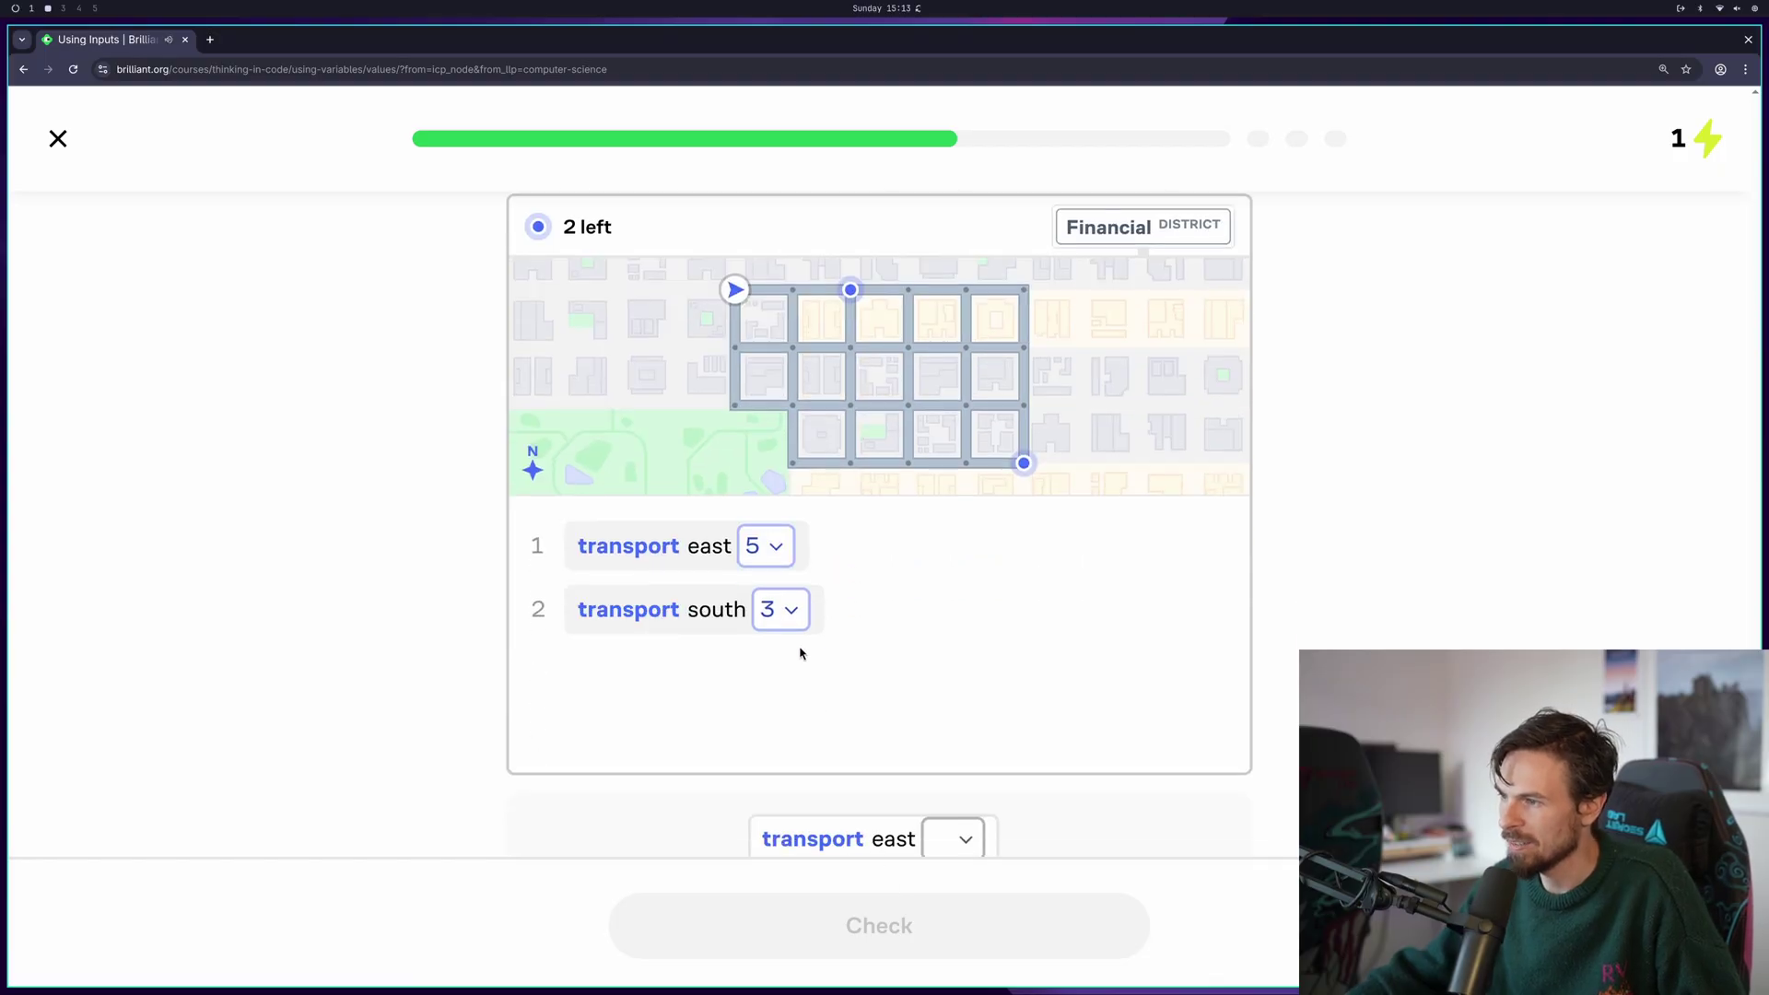
click(768, 557)
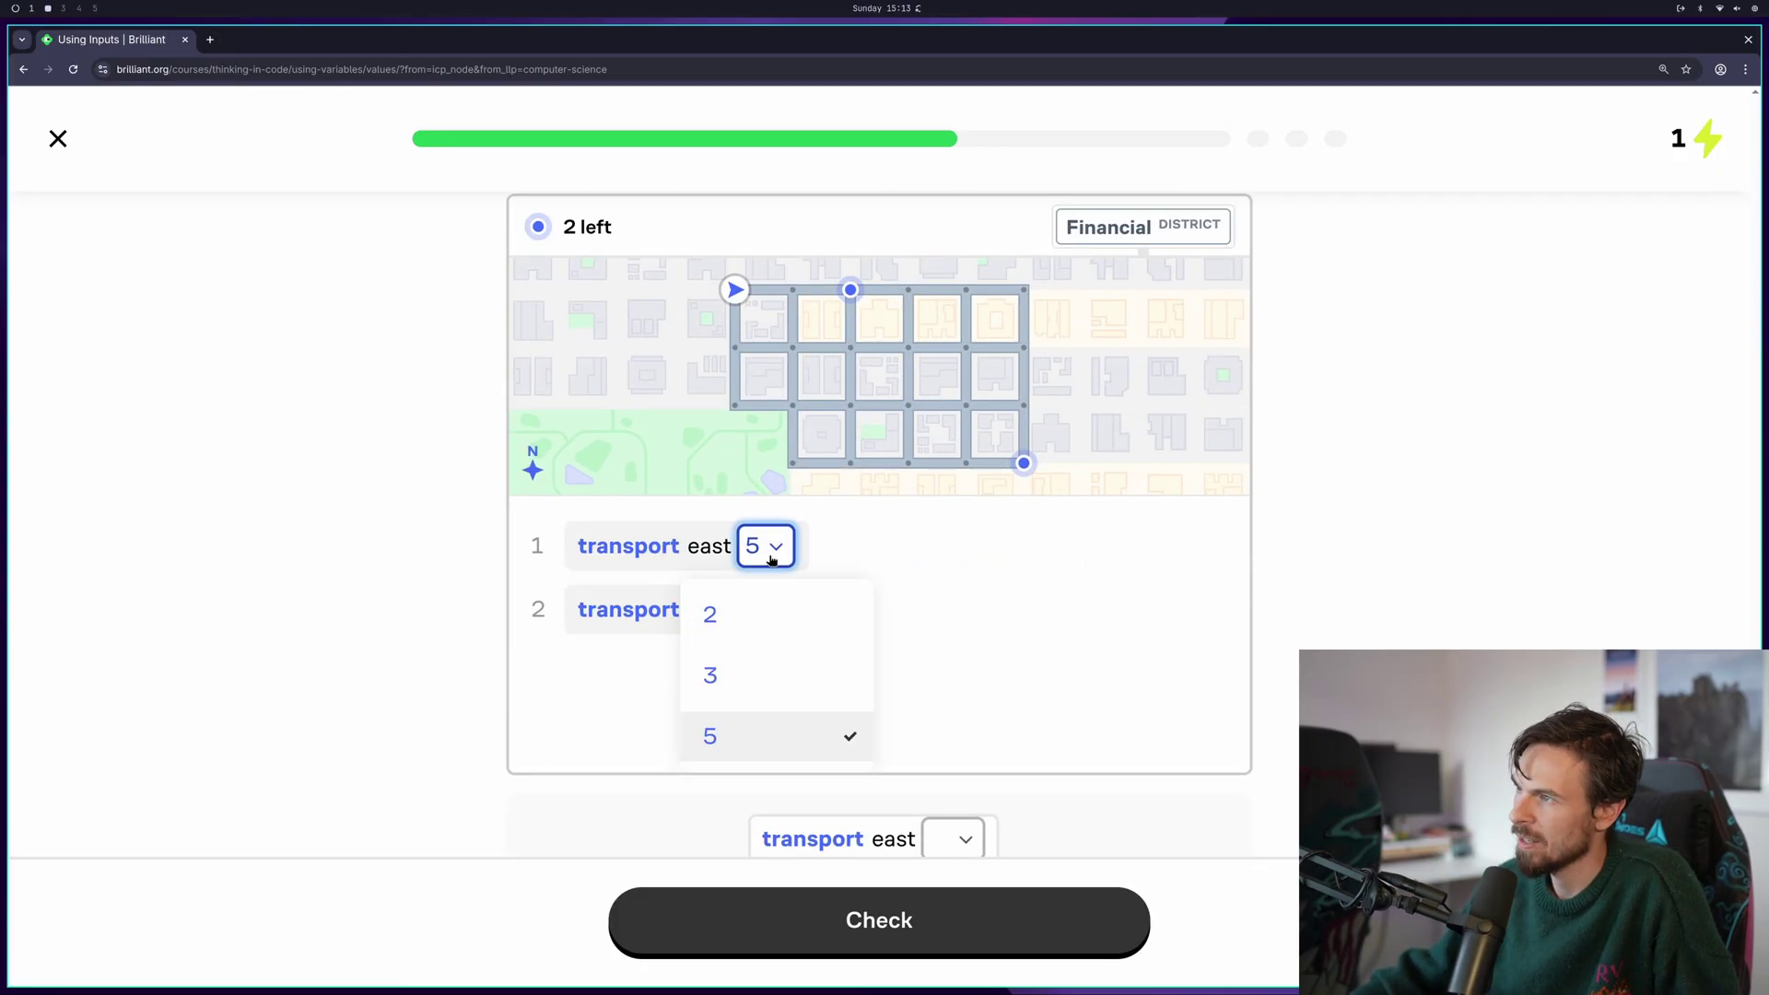
click(751, 618)
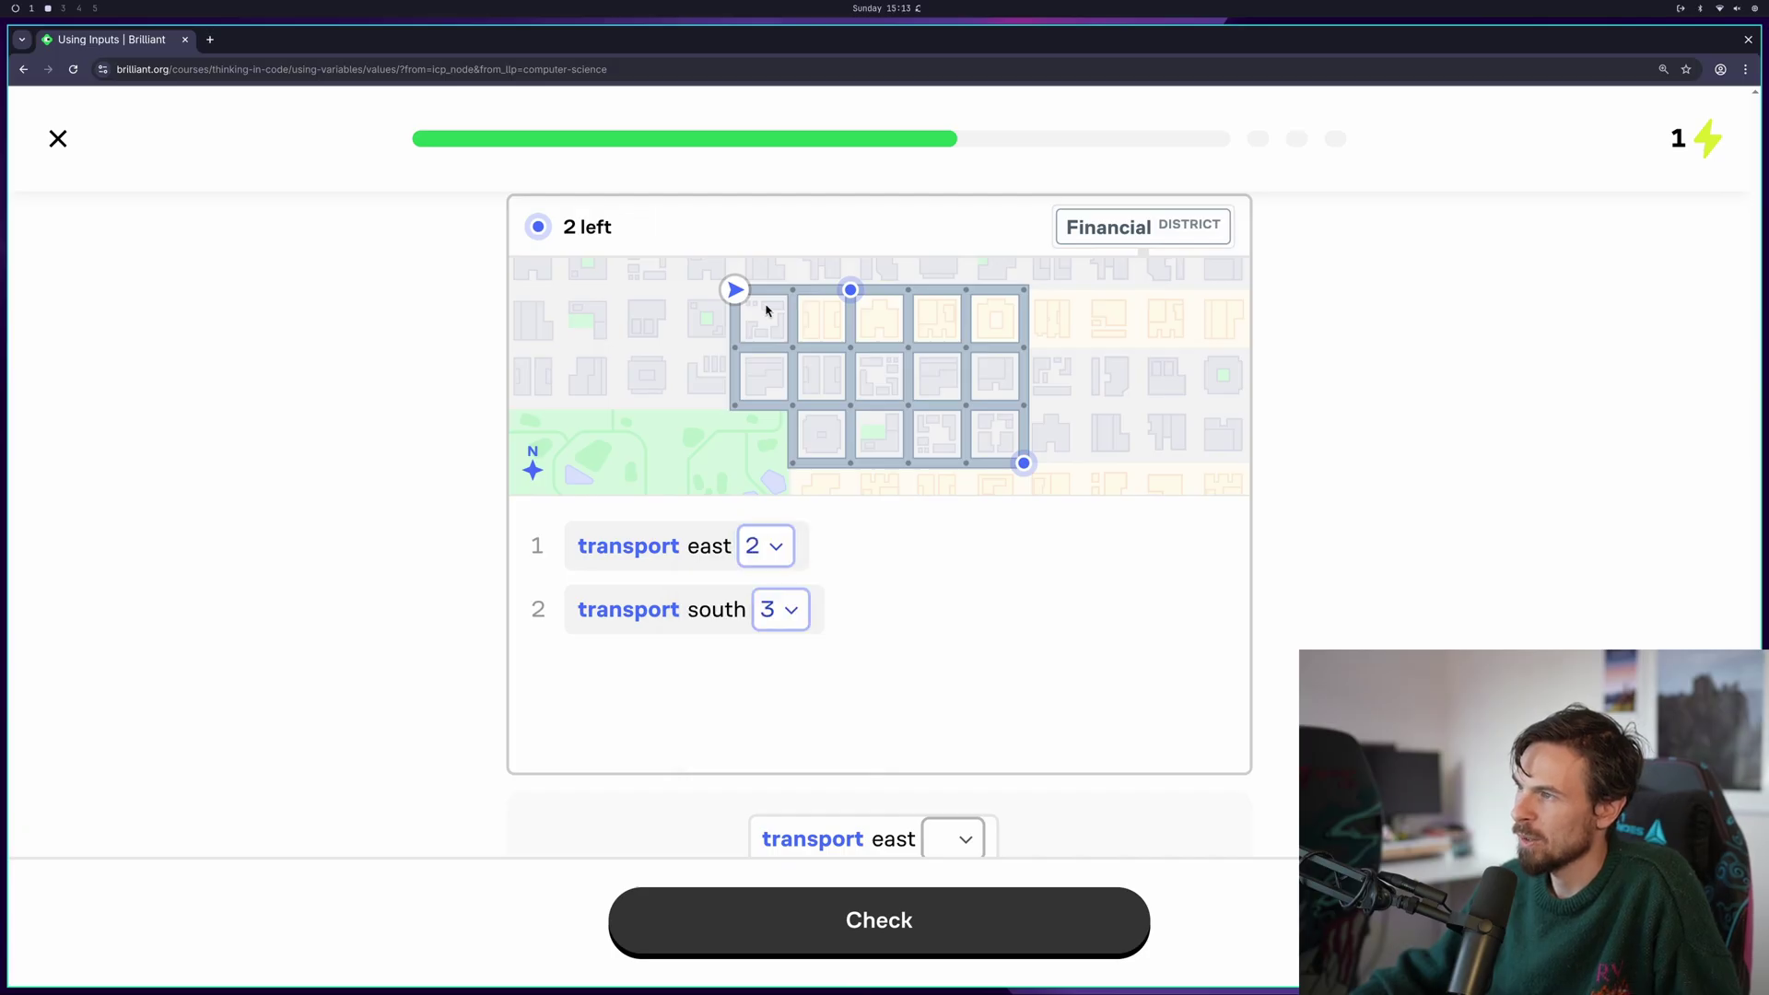
click(787, 619)
scroll(789, 620, down, 1)
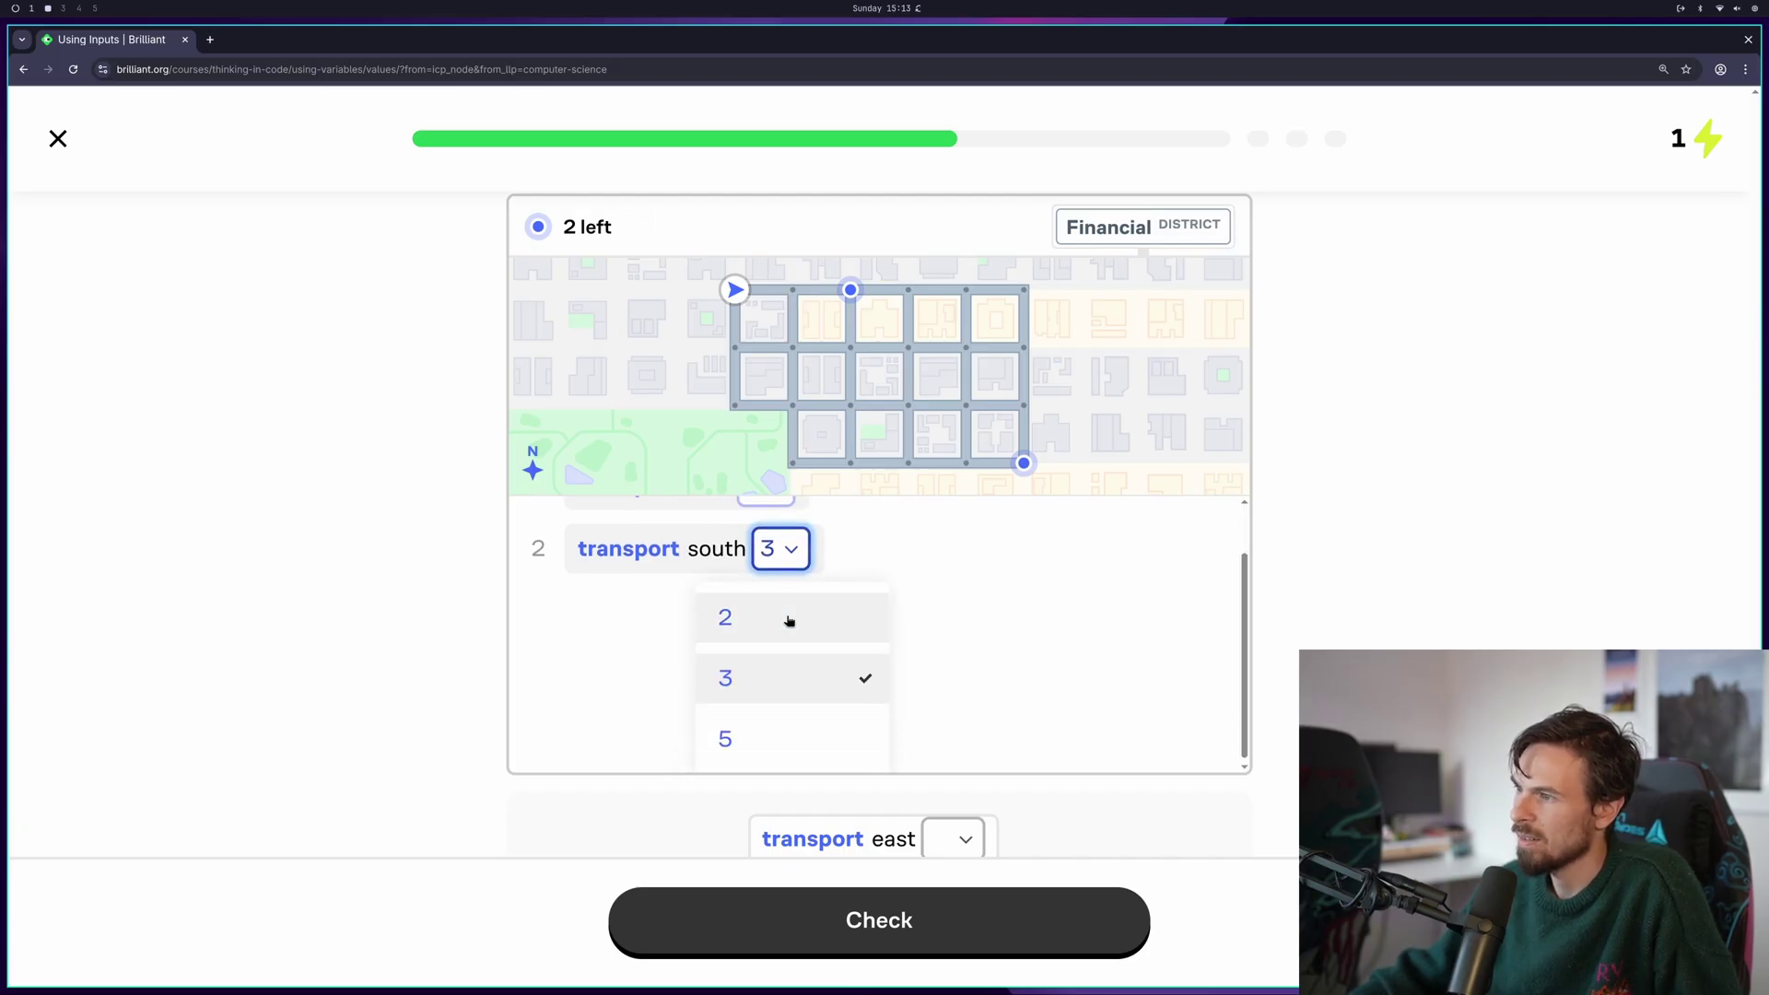
scroll(971, 623, up, 1)
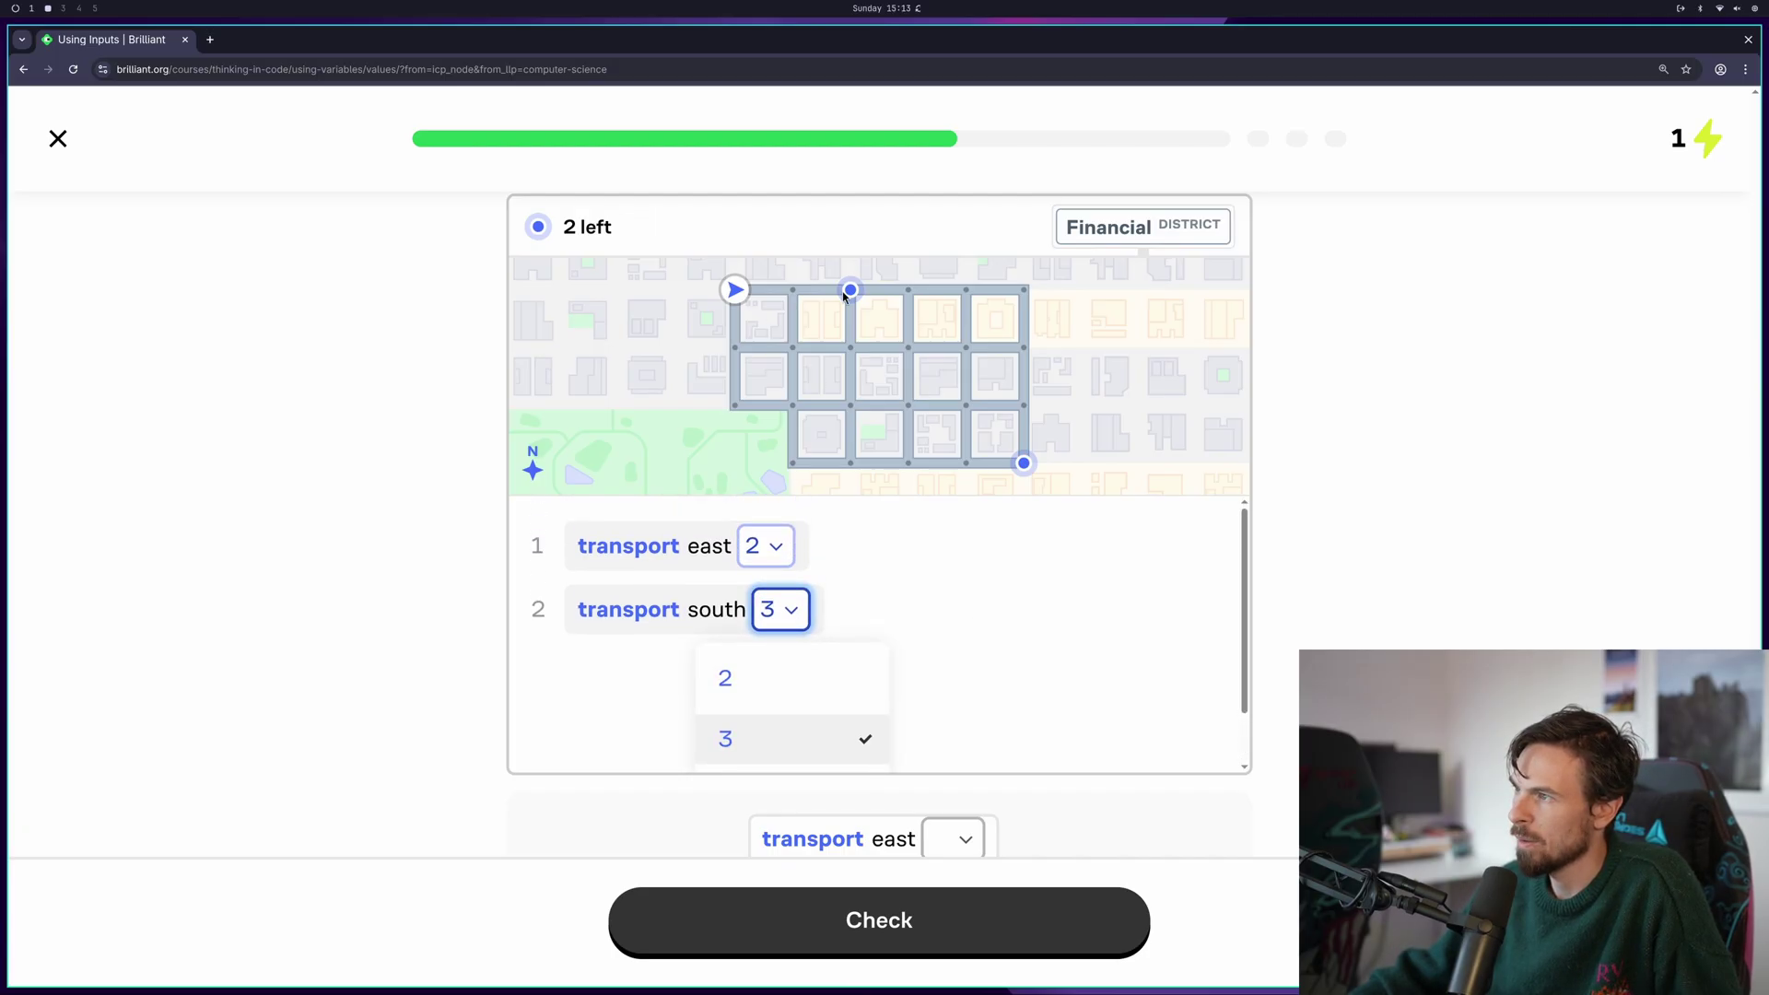
click(790, 744)
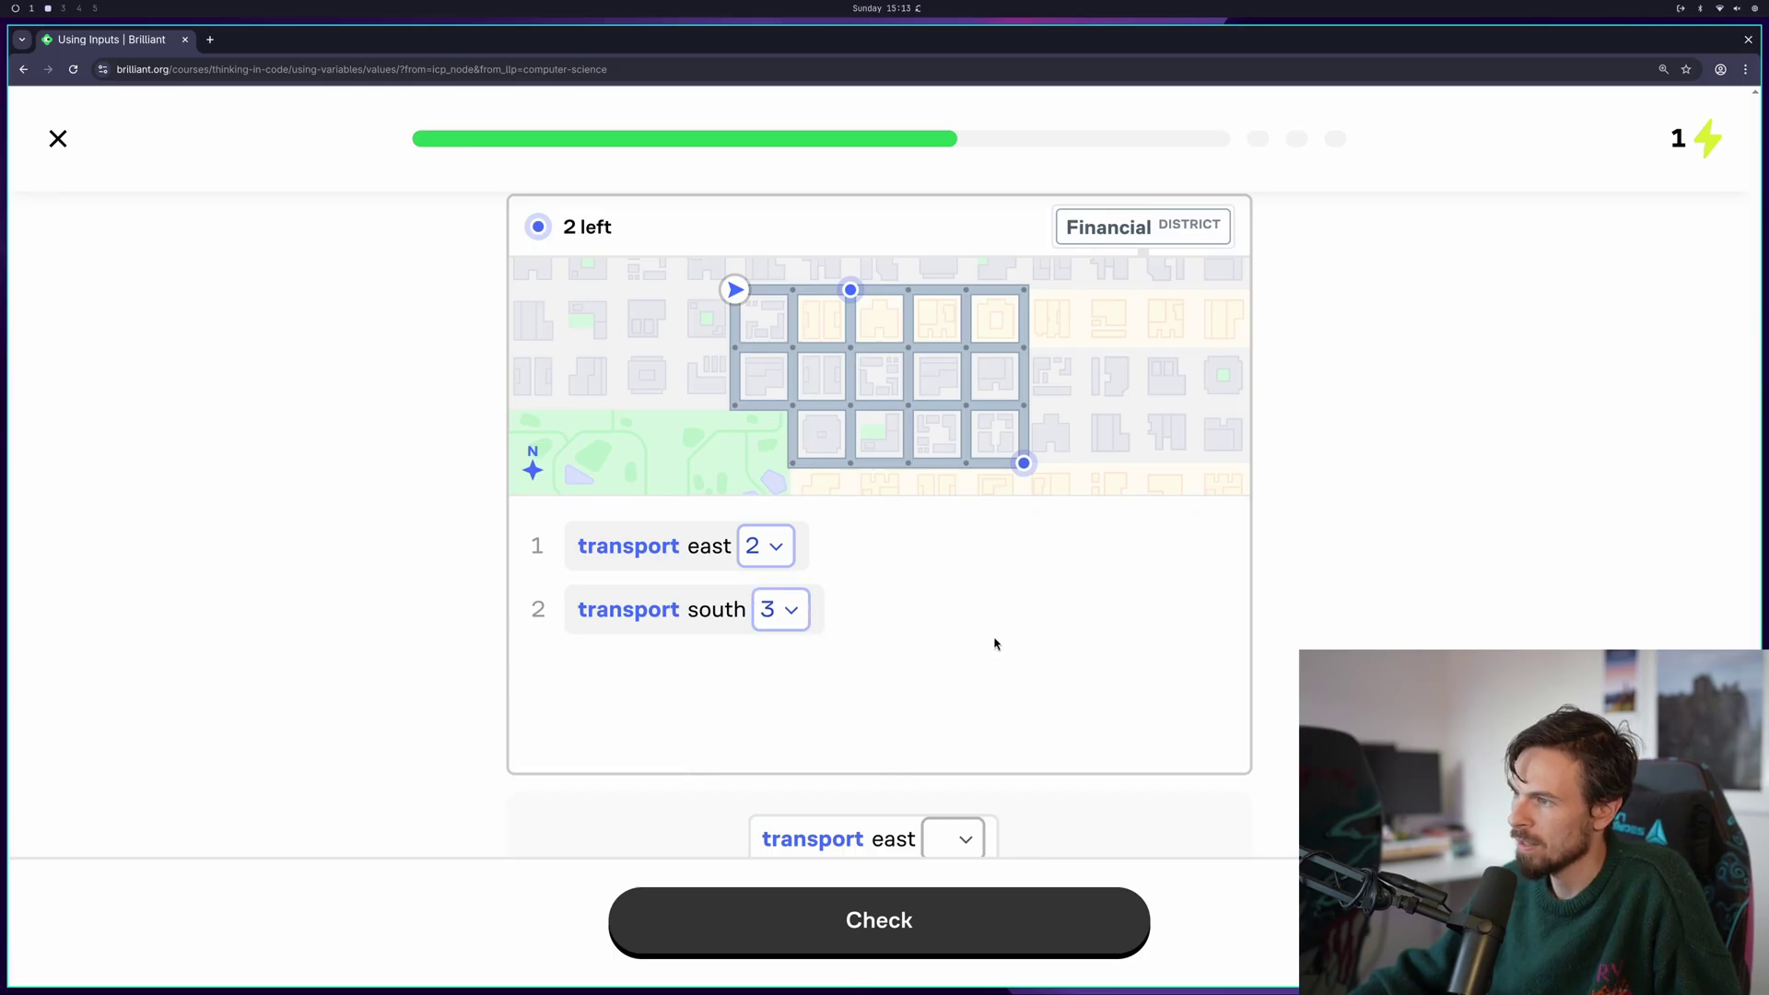
Add 'transport east 3' as line 3 and get the fixed program marked correct
scroll(976, 645, down, 2)
drag(874, 660, 733, 502)
scroll(851, 341, up, 2)
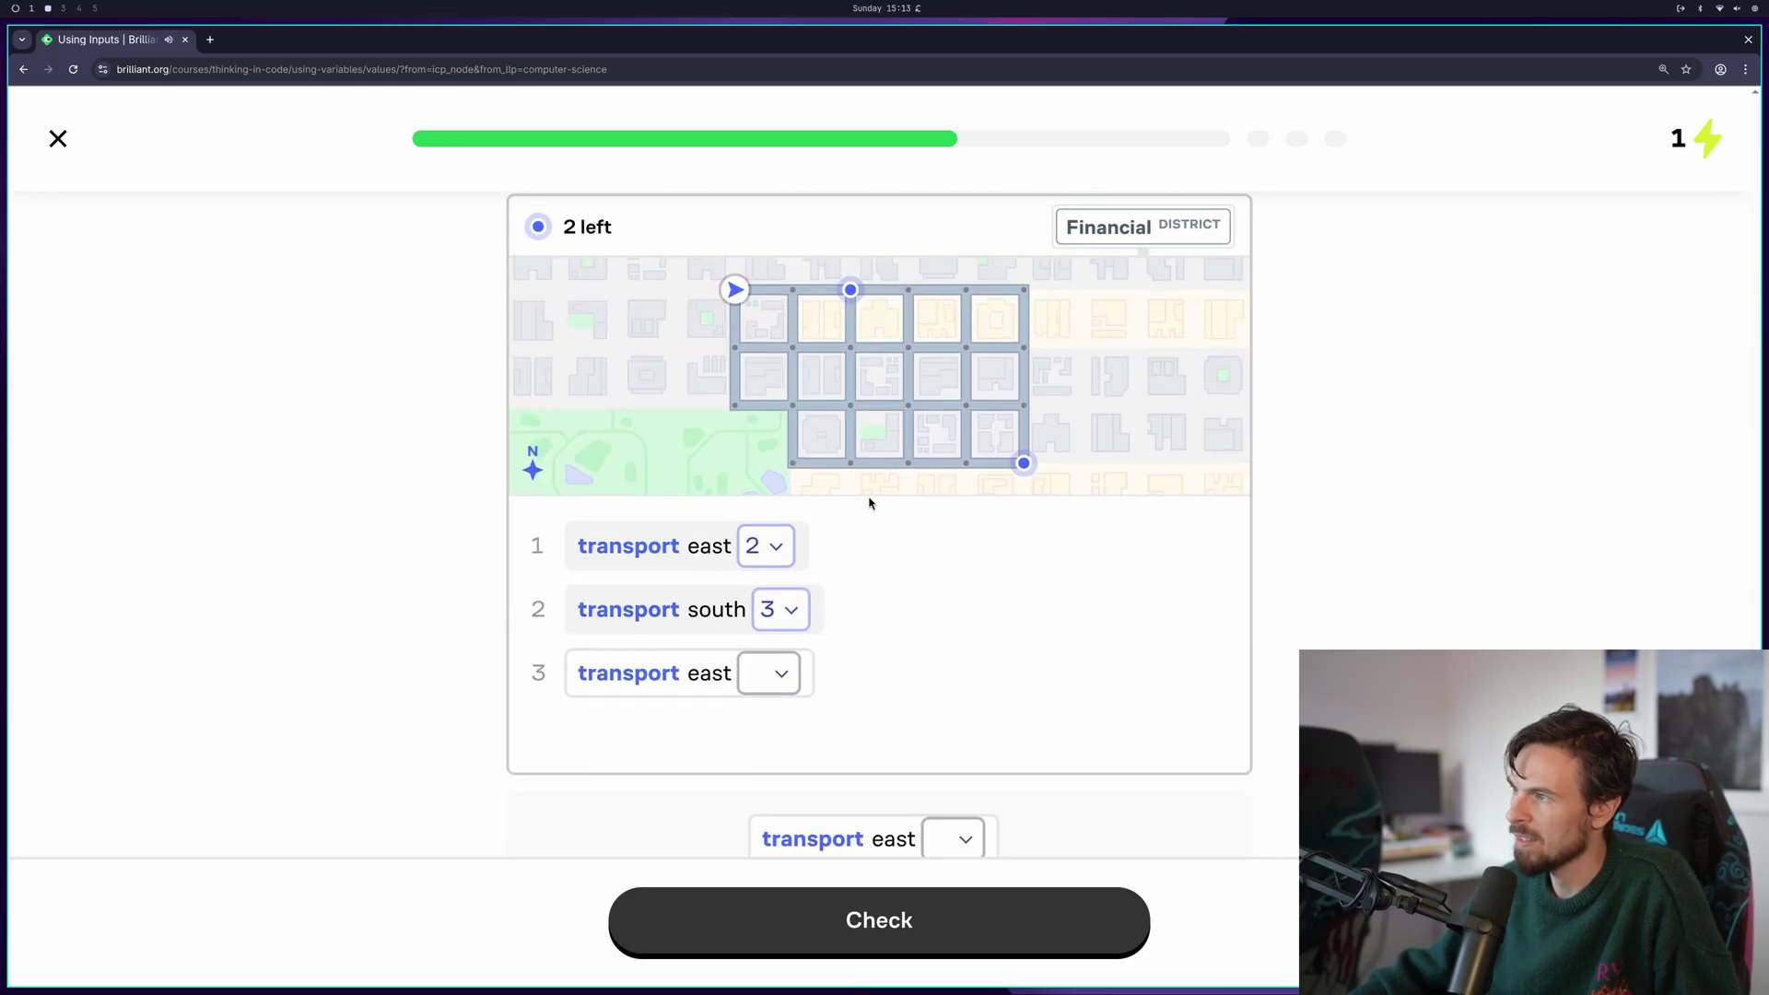
click(774, 671)
click(777, 675)
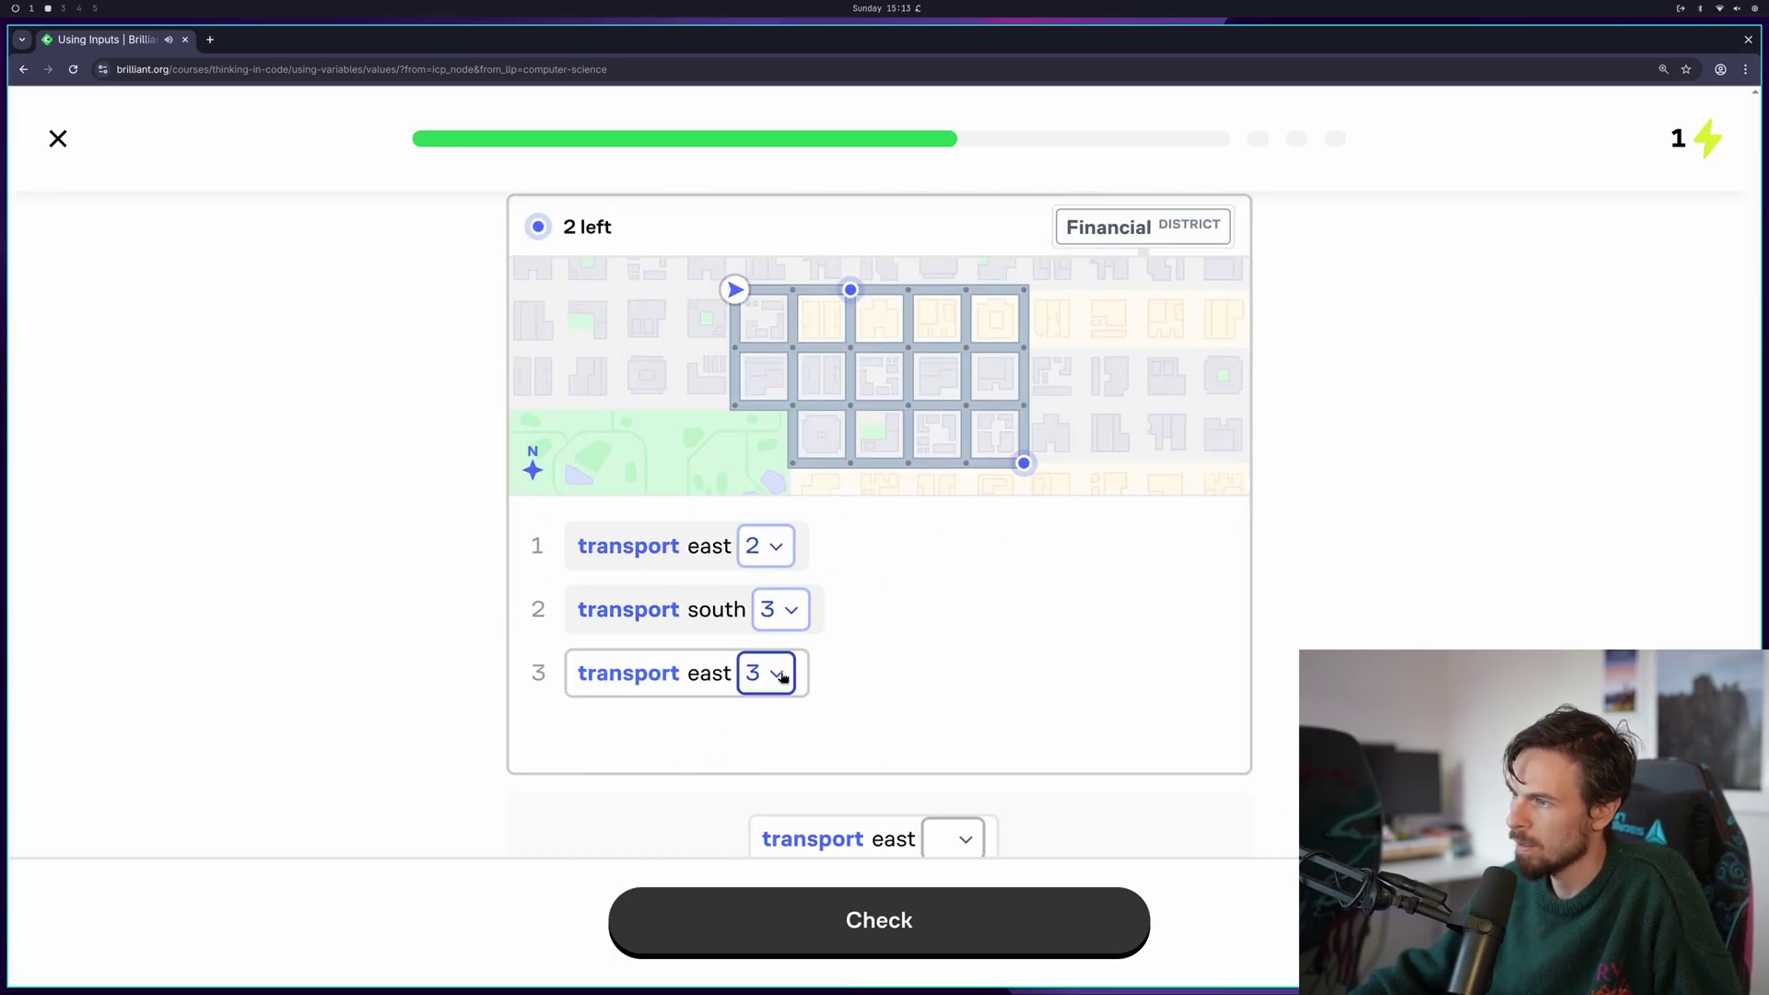
click(949, 906)
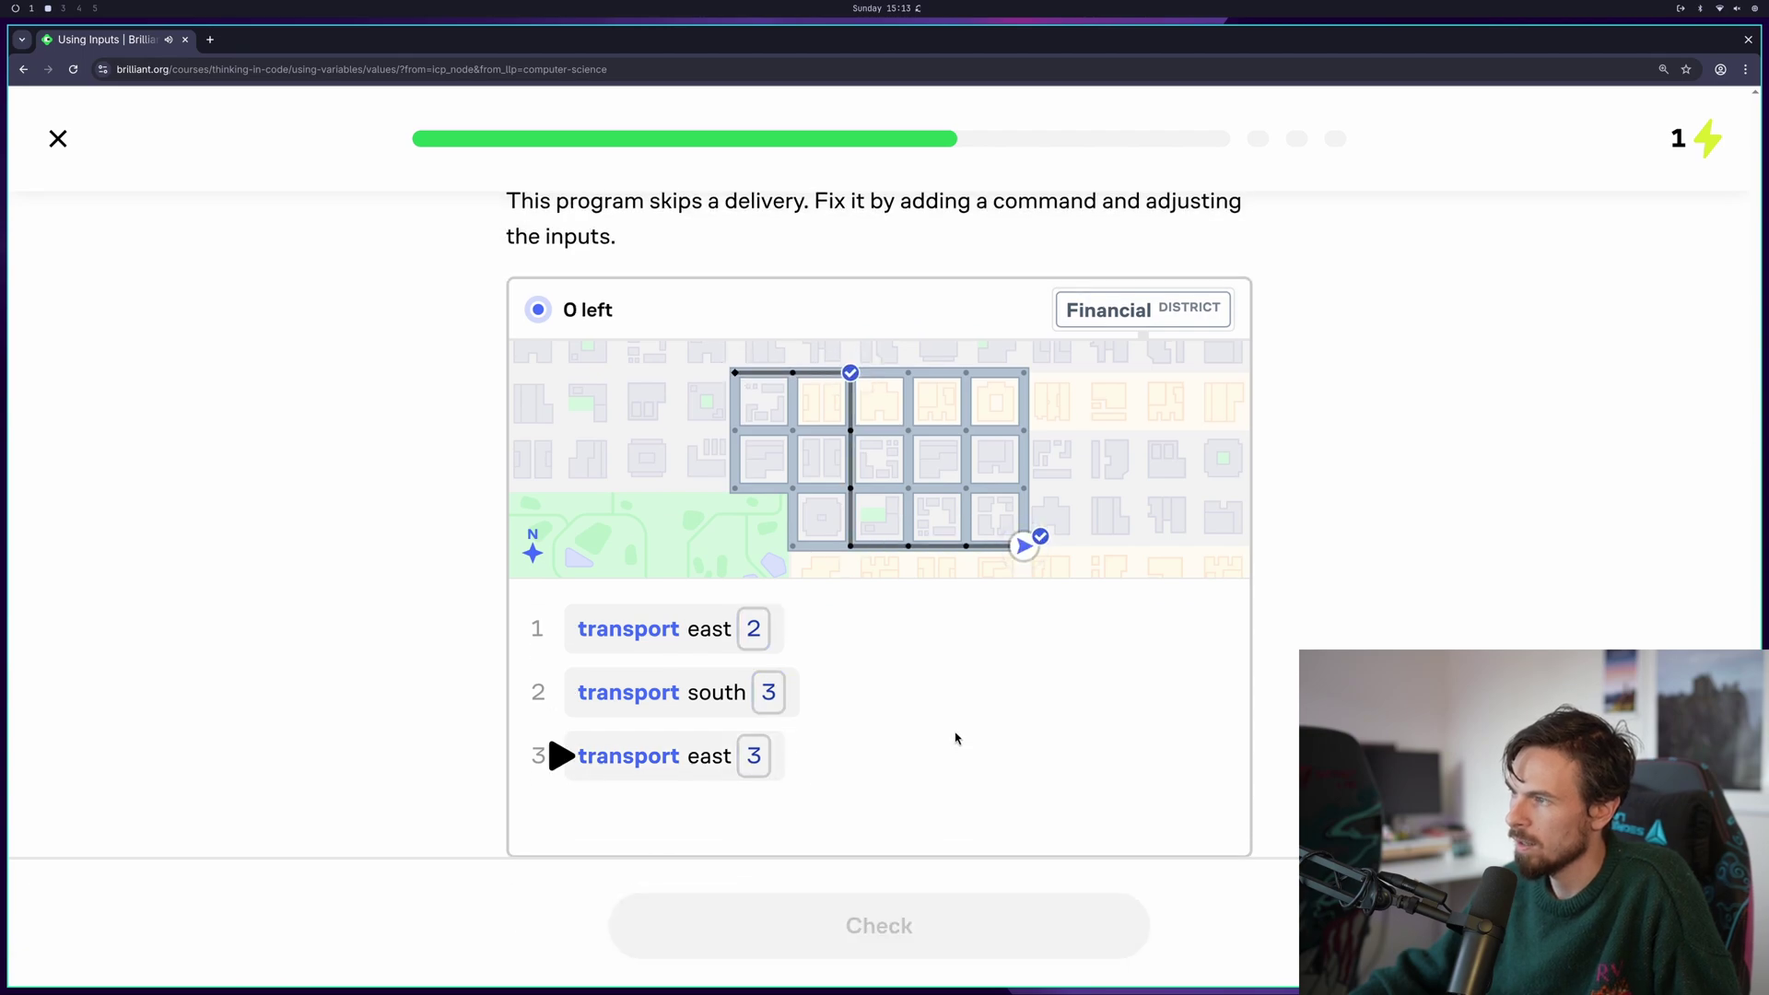
click(1107, 912)
scroll(909, 502, down, 2)
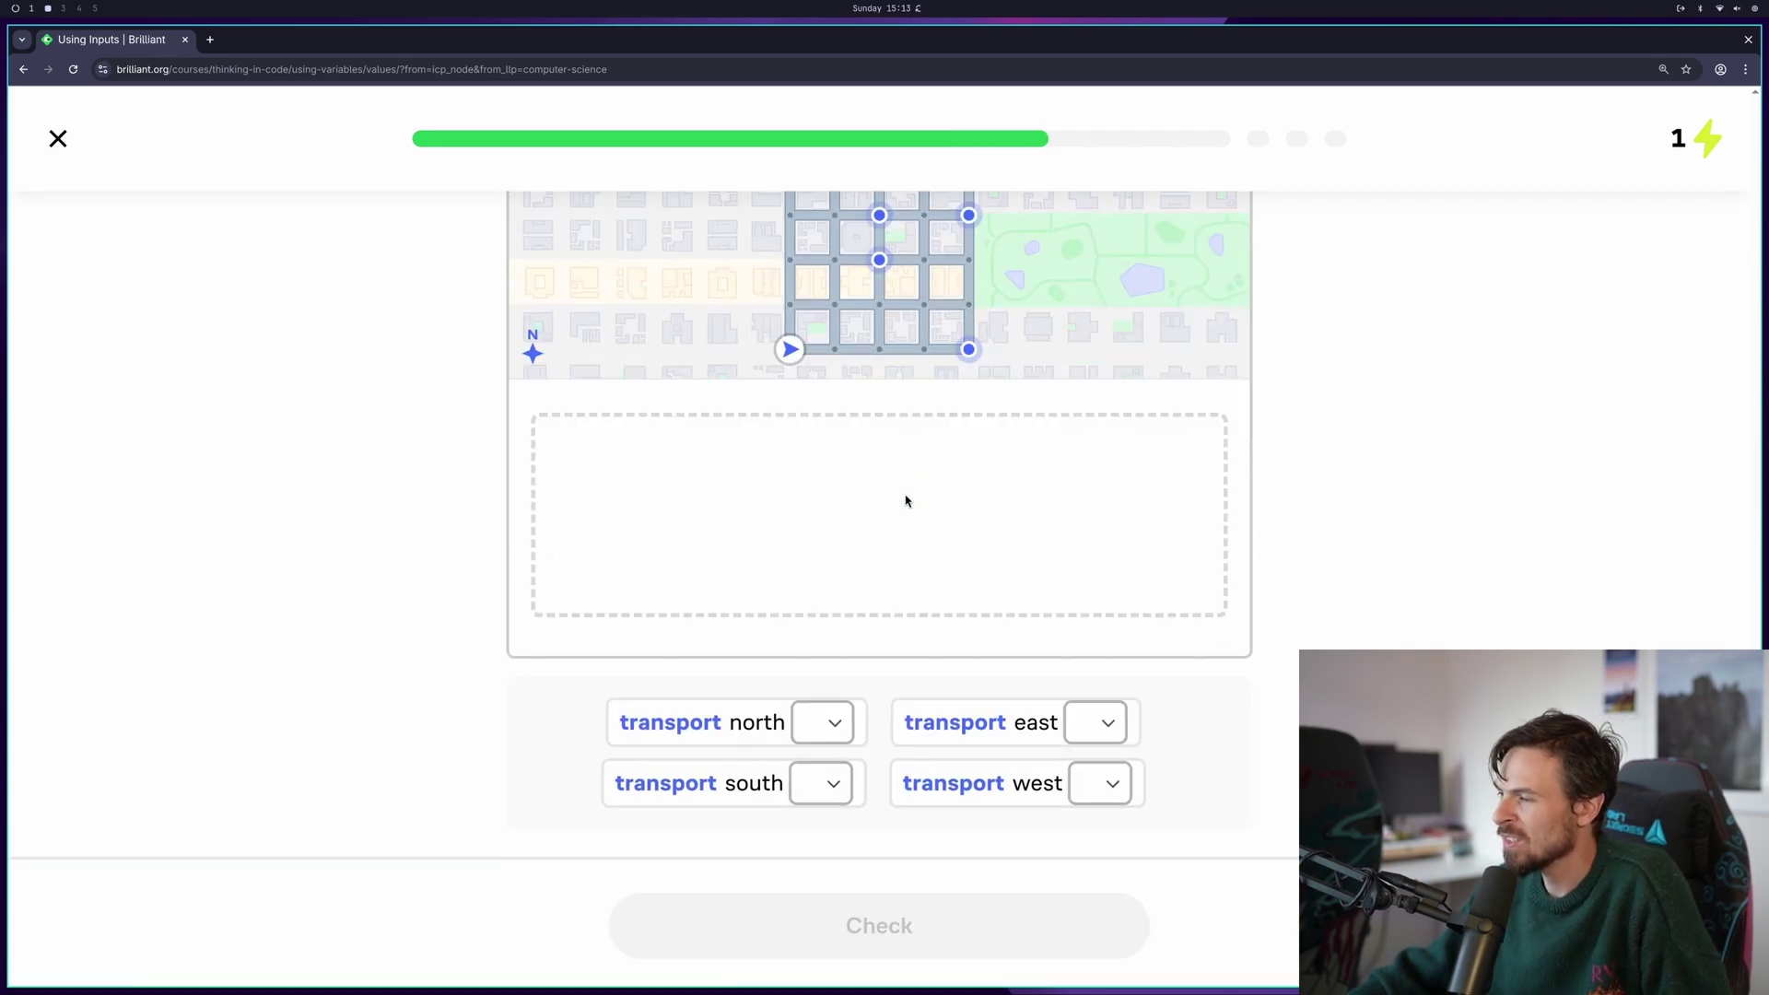
scroll(909, 501, up, 1)
scroll(908, 501, down, 1)
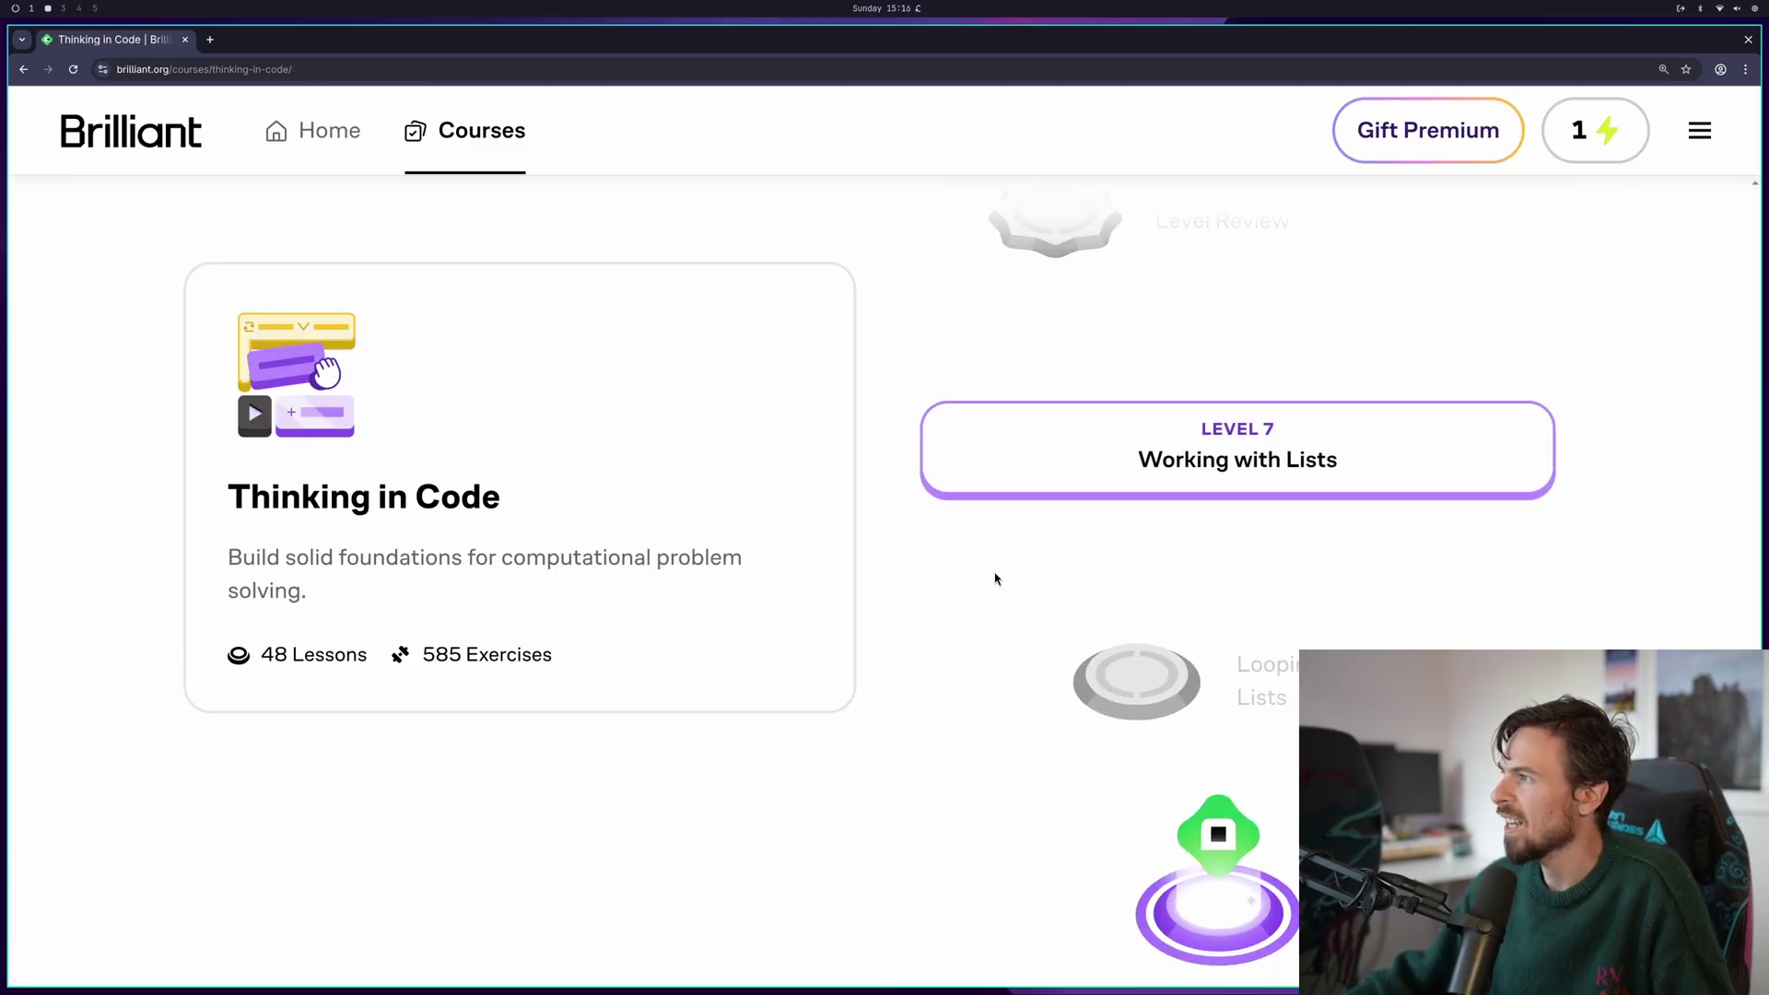
Start Processing Input and answer that the truck-to-delivery distance is 5 - 2 = 3
click(1223, 888)
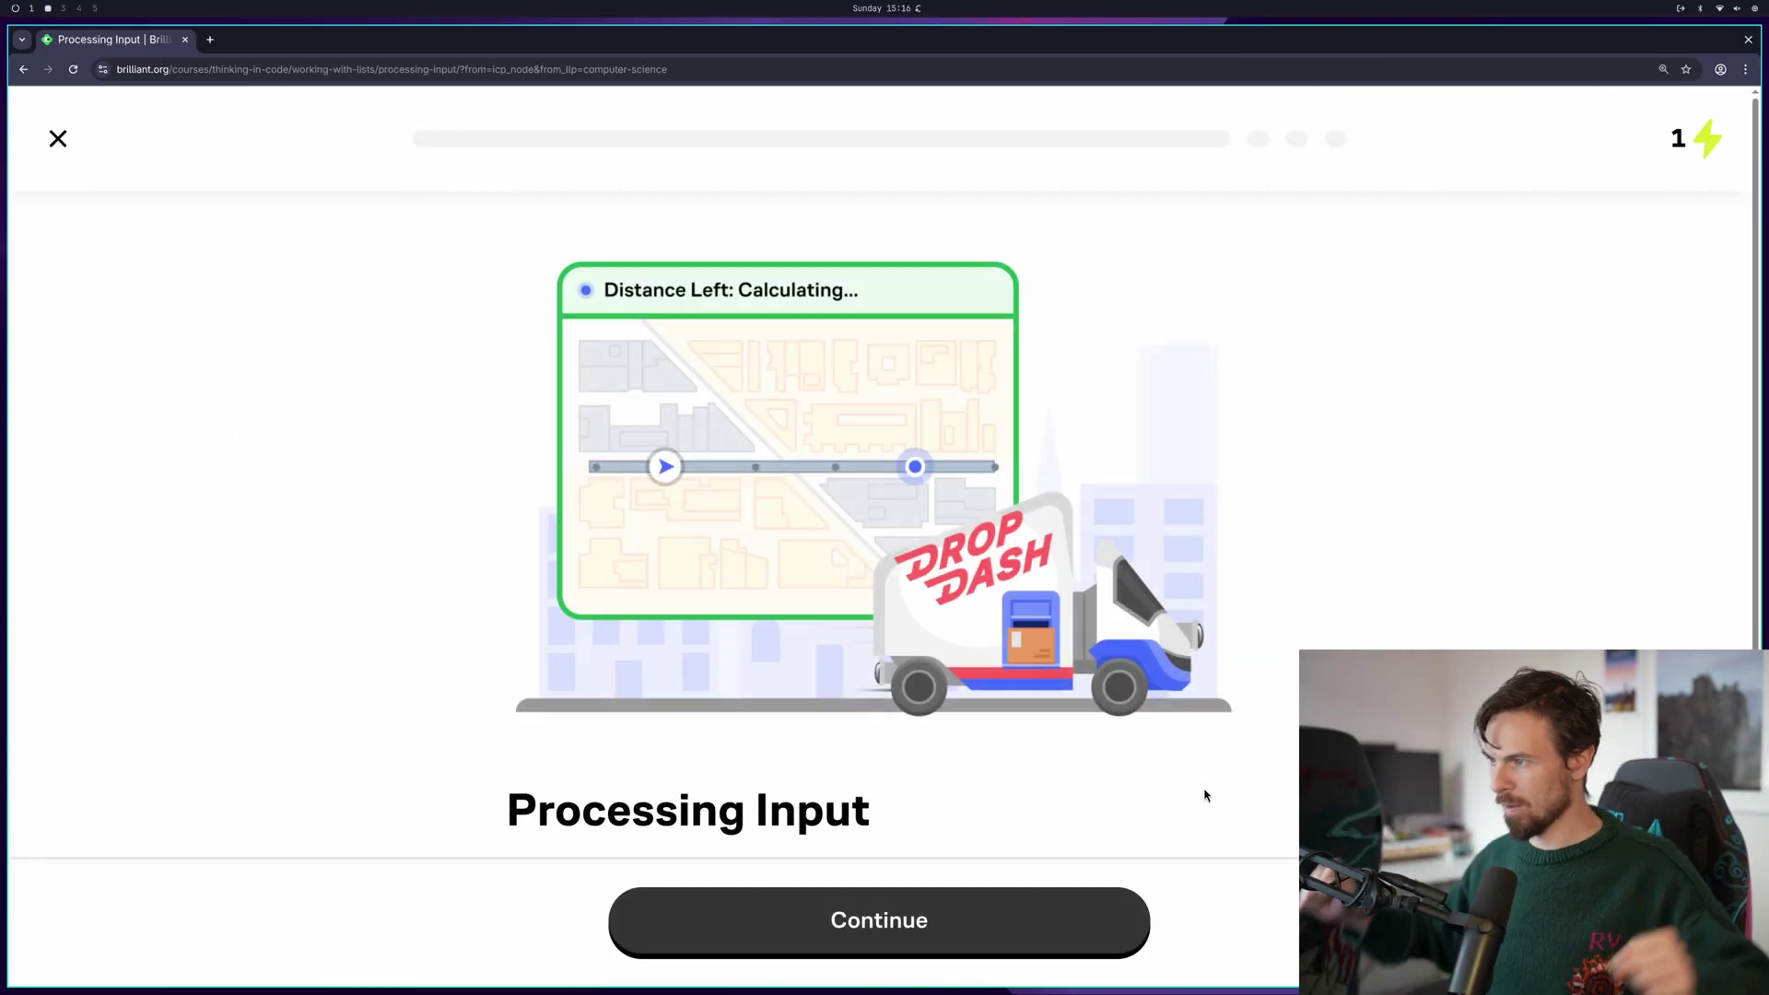
scroll(1138, 773, down, 2)
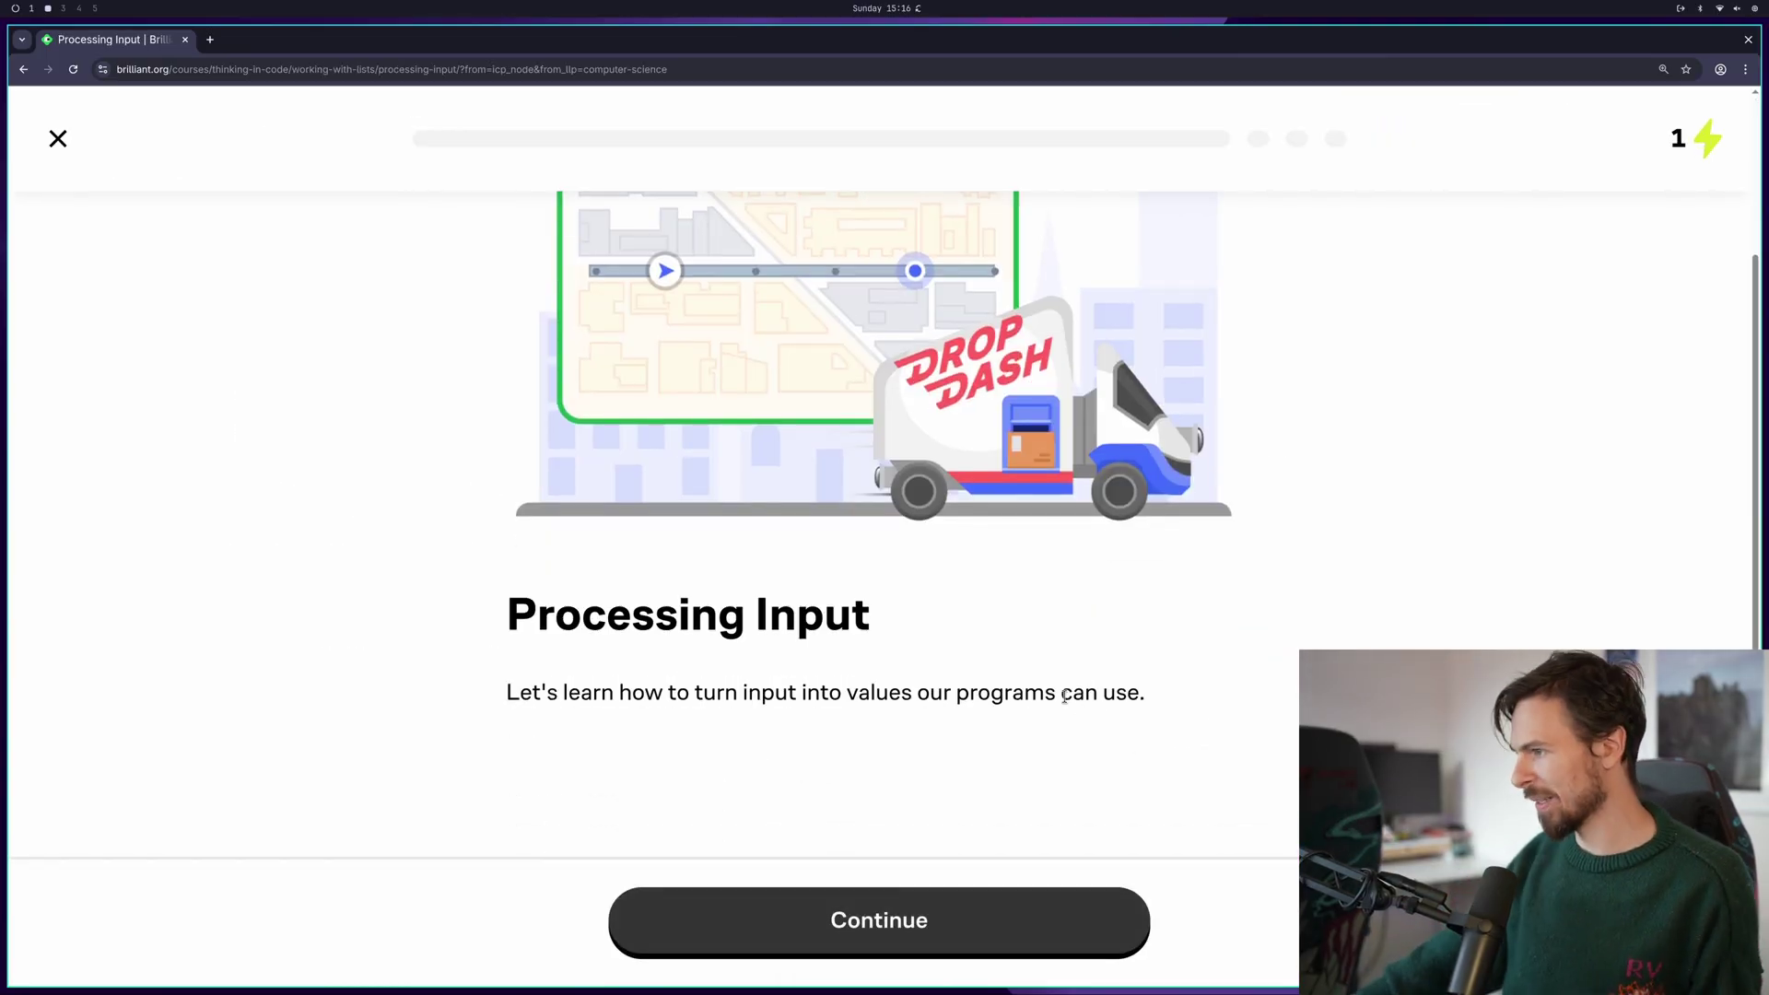
click(906, 924)
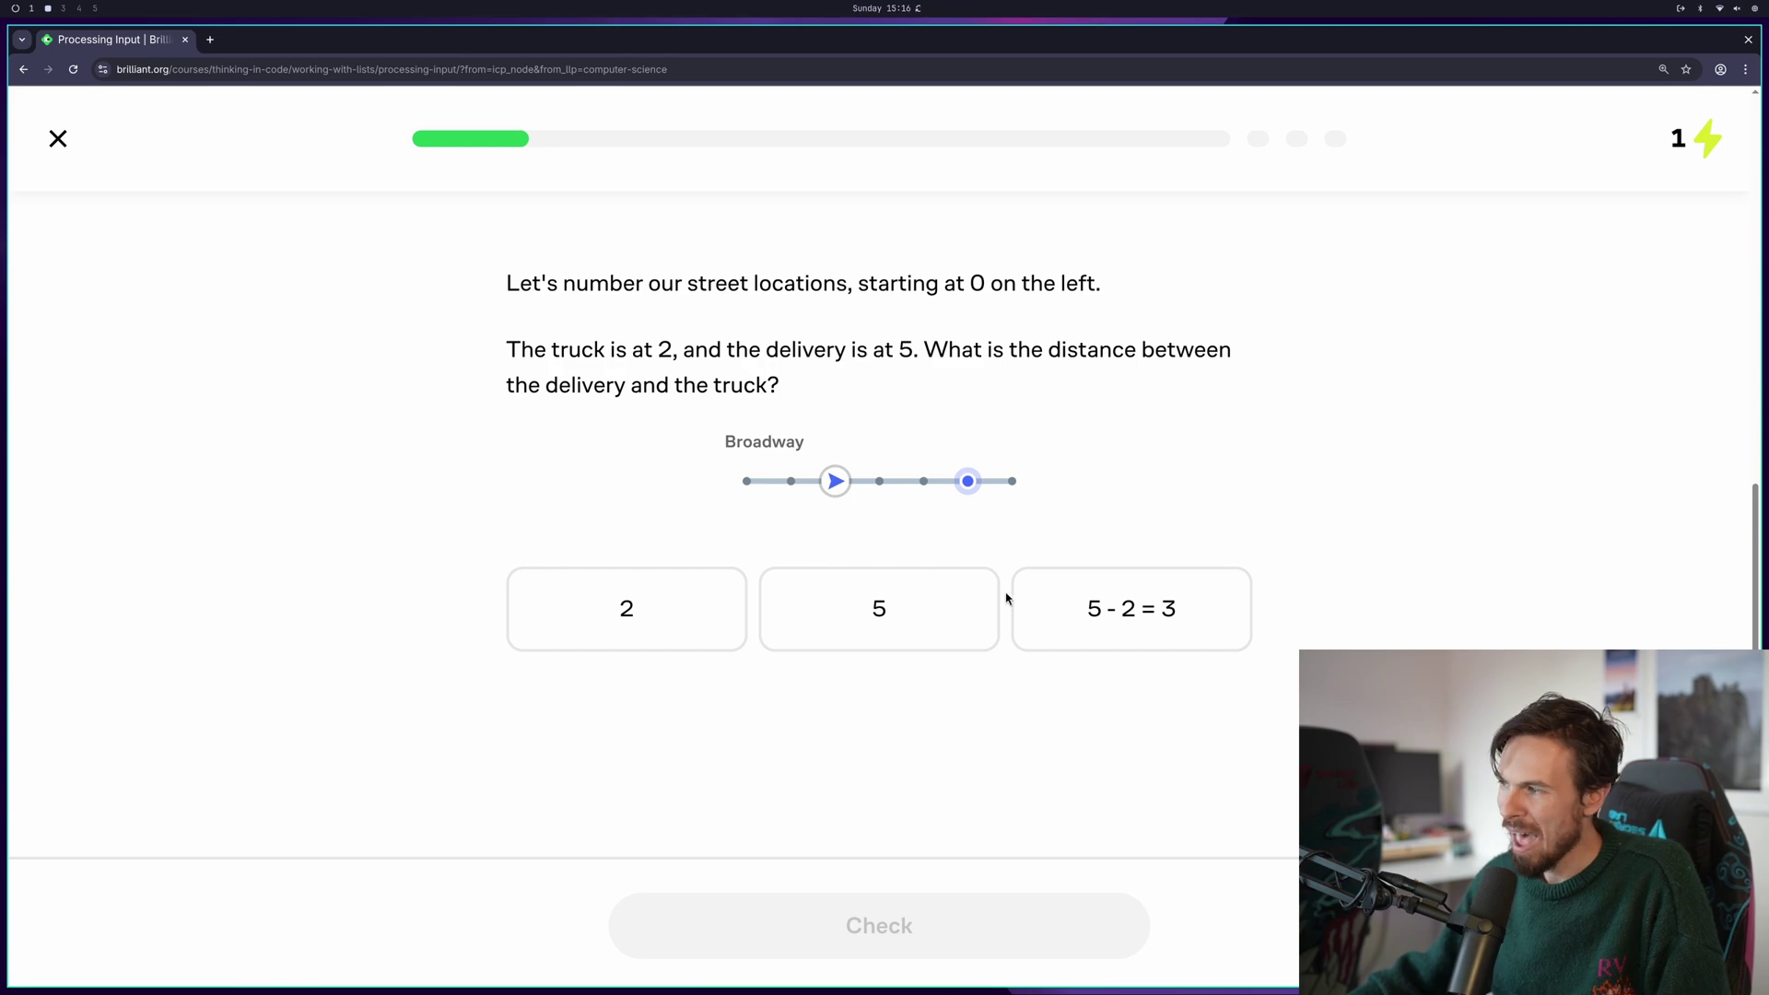
click(1108, 602)
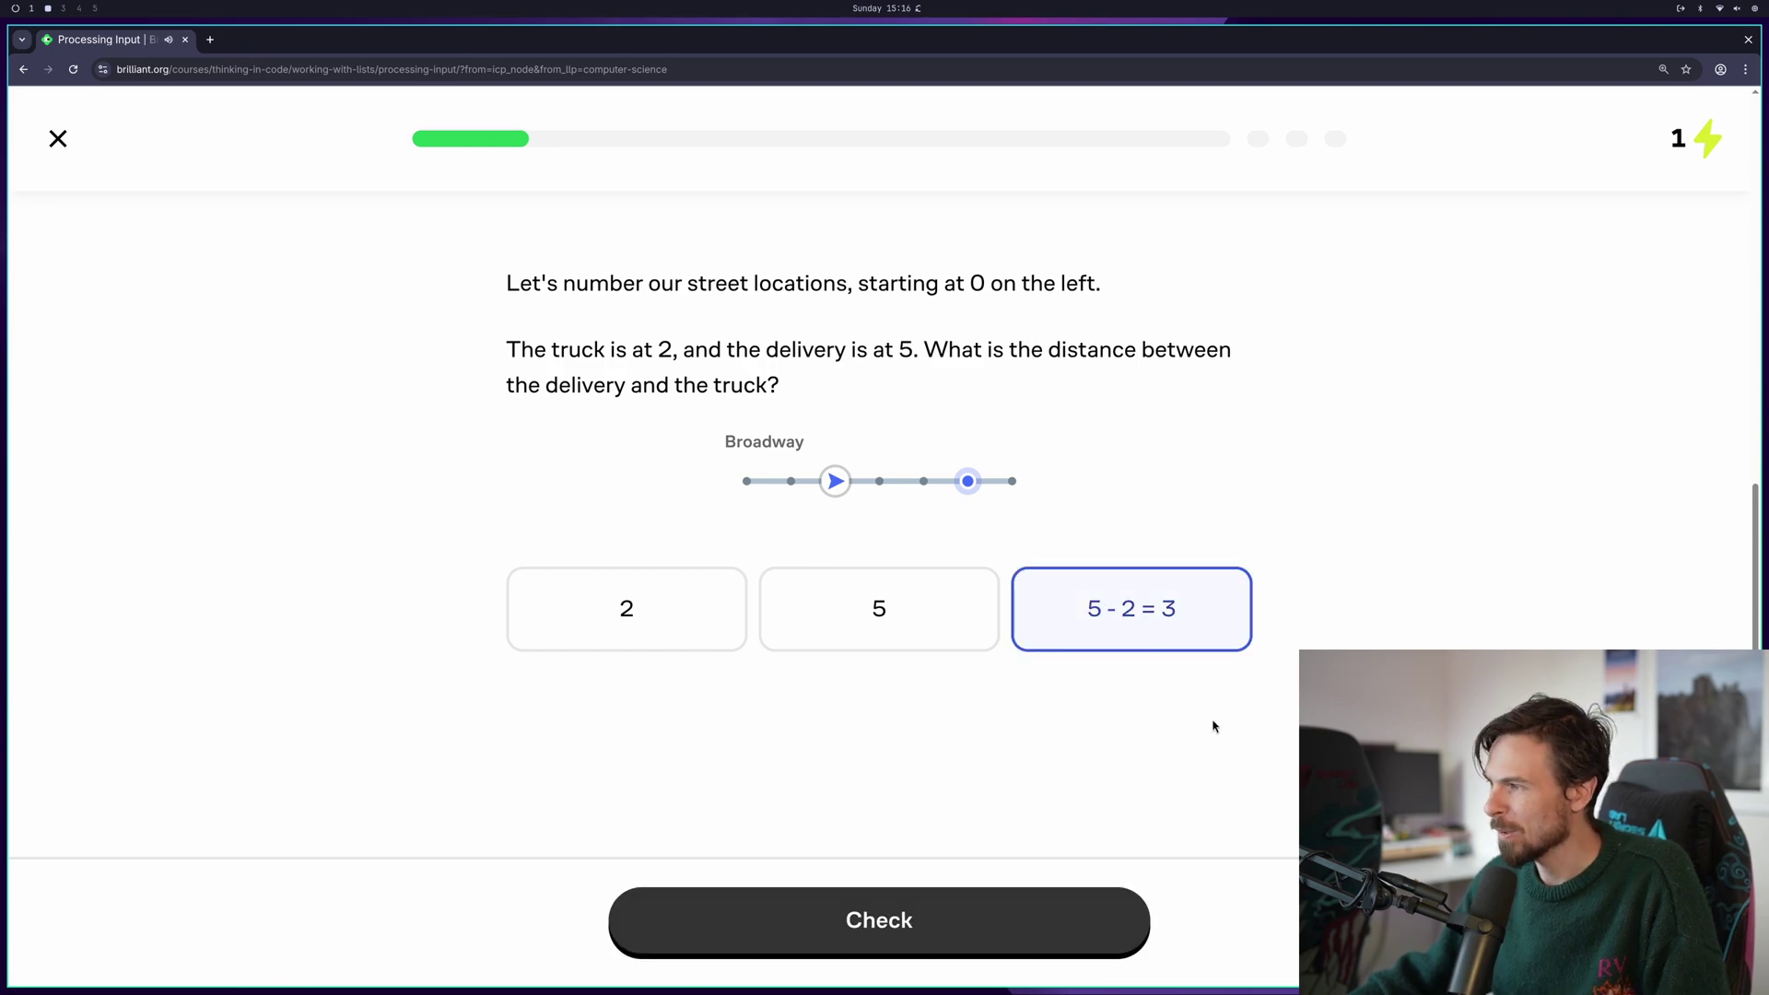
click(959, 931)
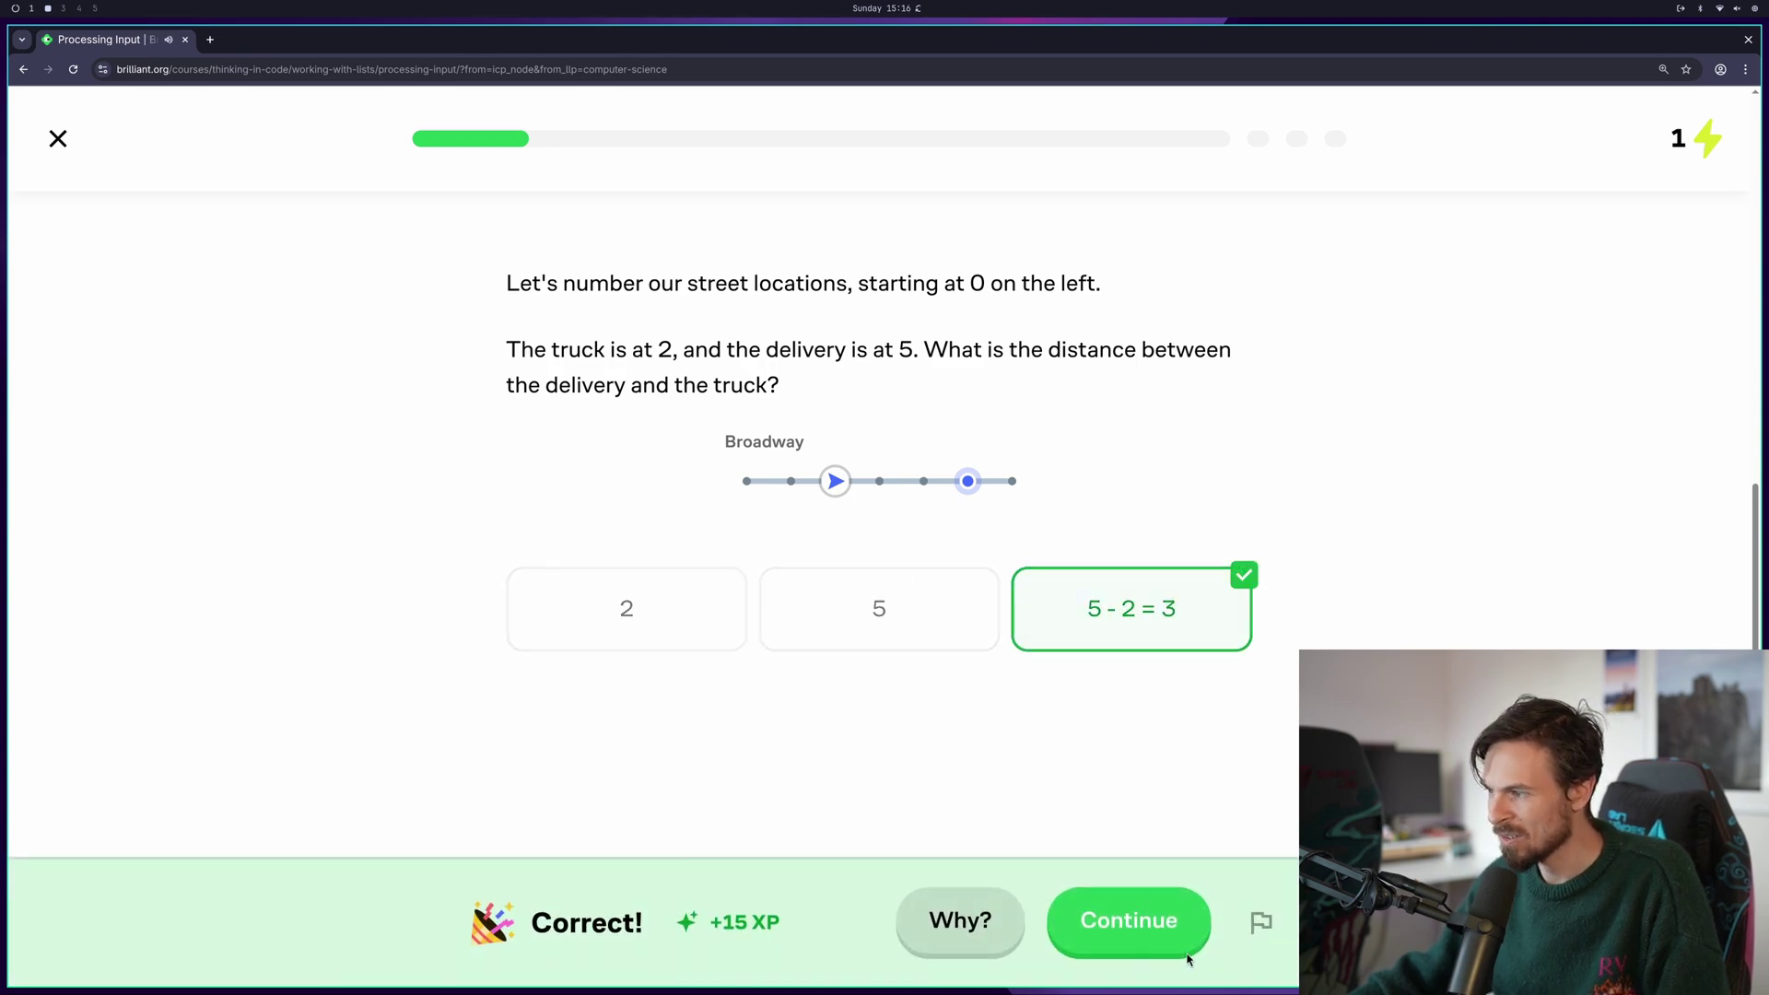
click(1137, 924)
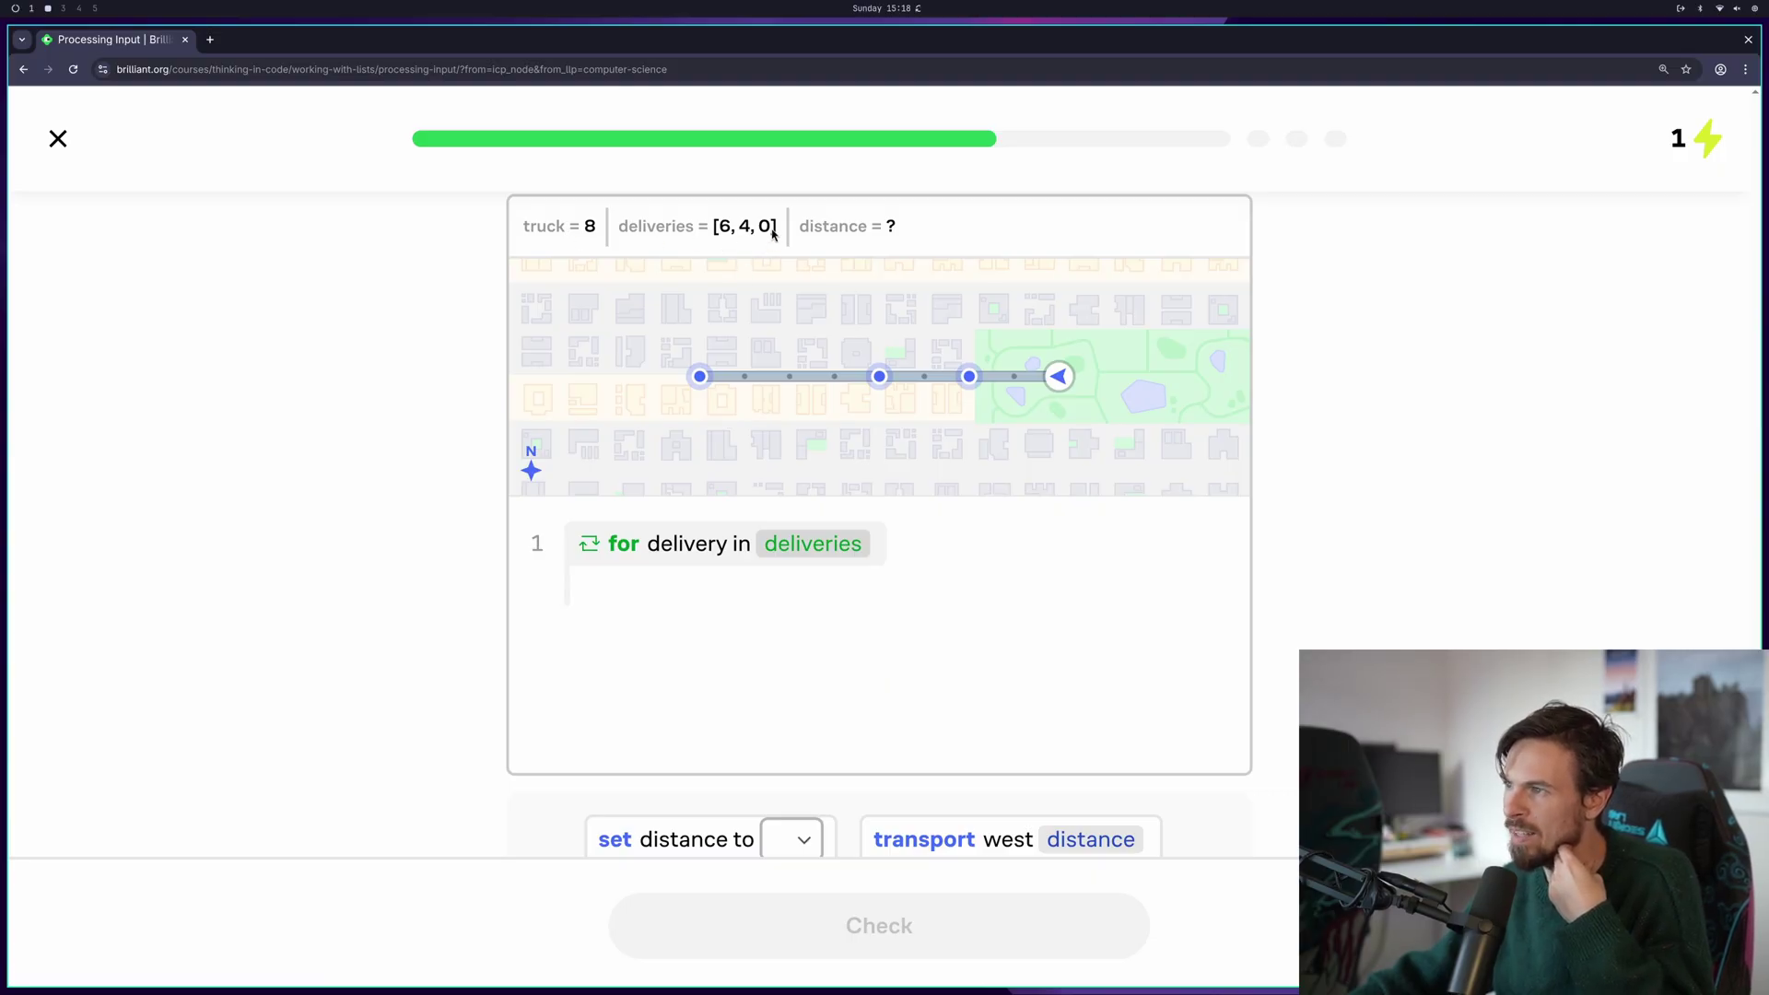
Place the 'set distance to' block on line 2, above transport west
scroll(820, 525, down, 2)
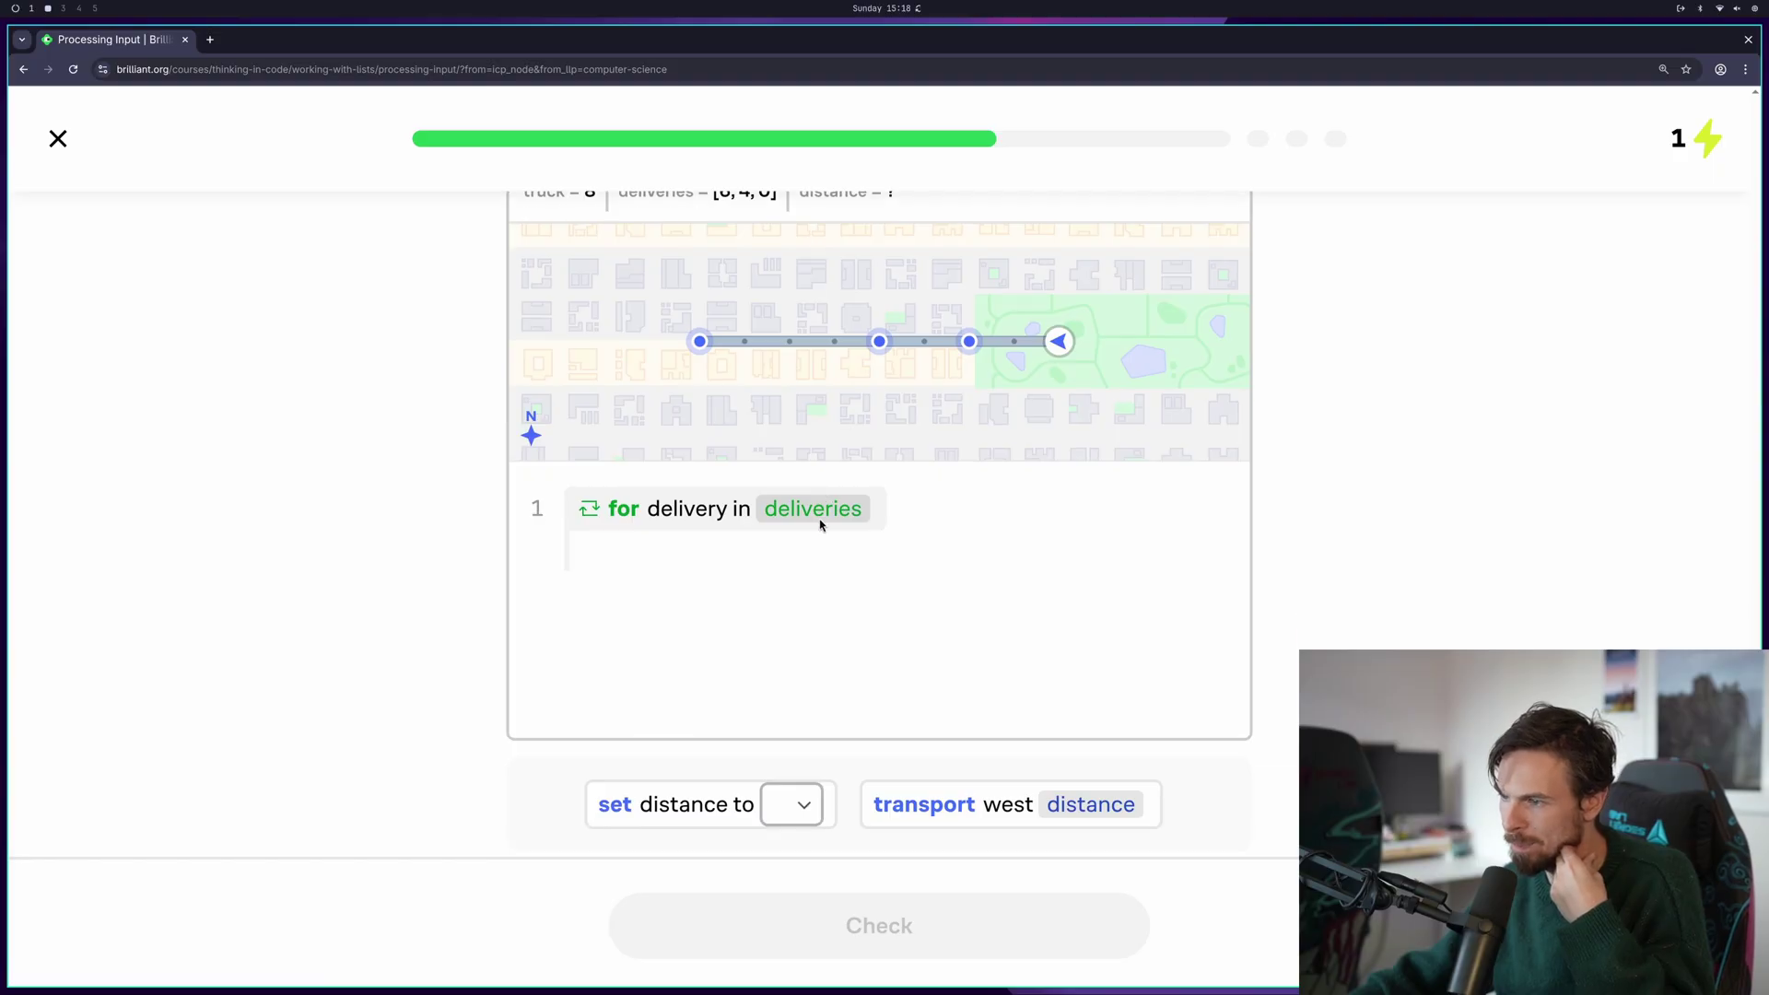
scroll(820, 525, up, 2)
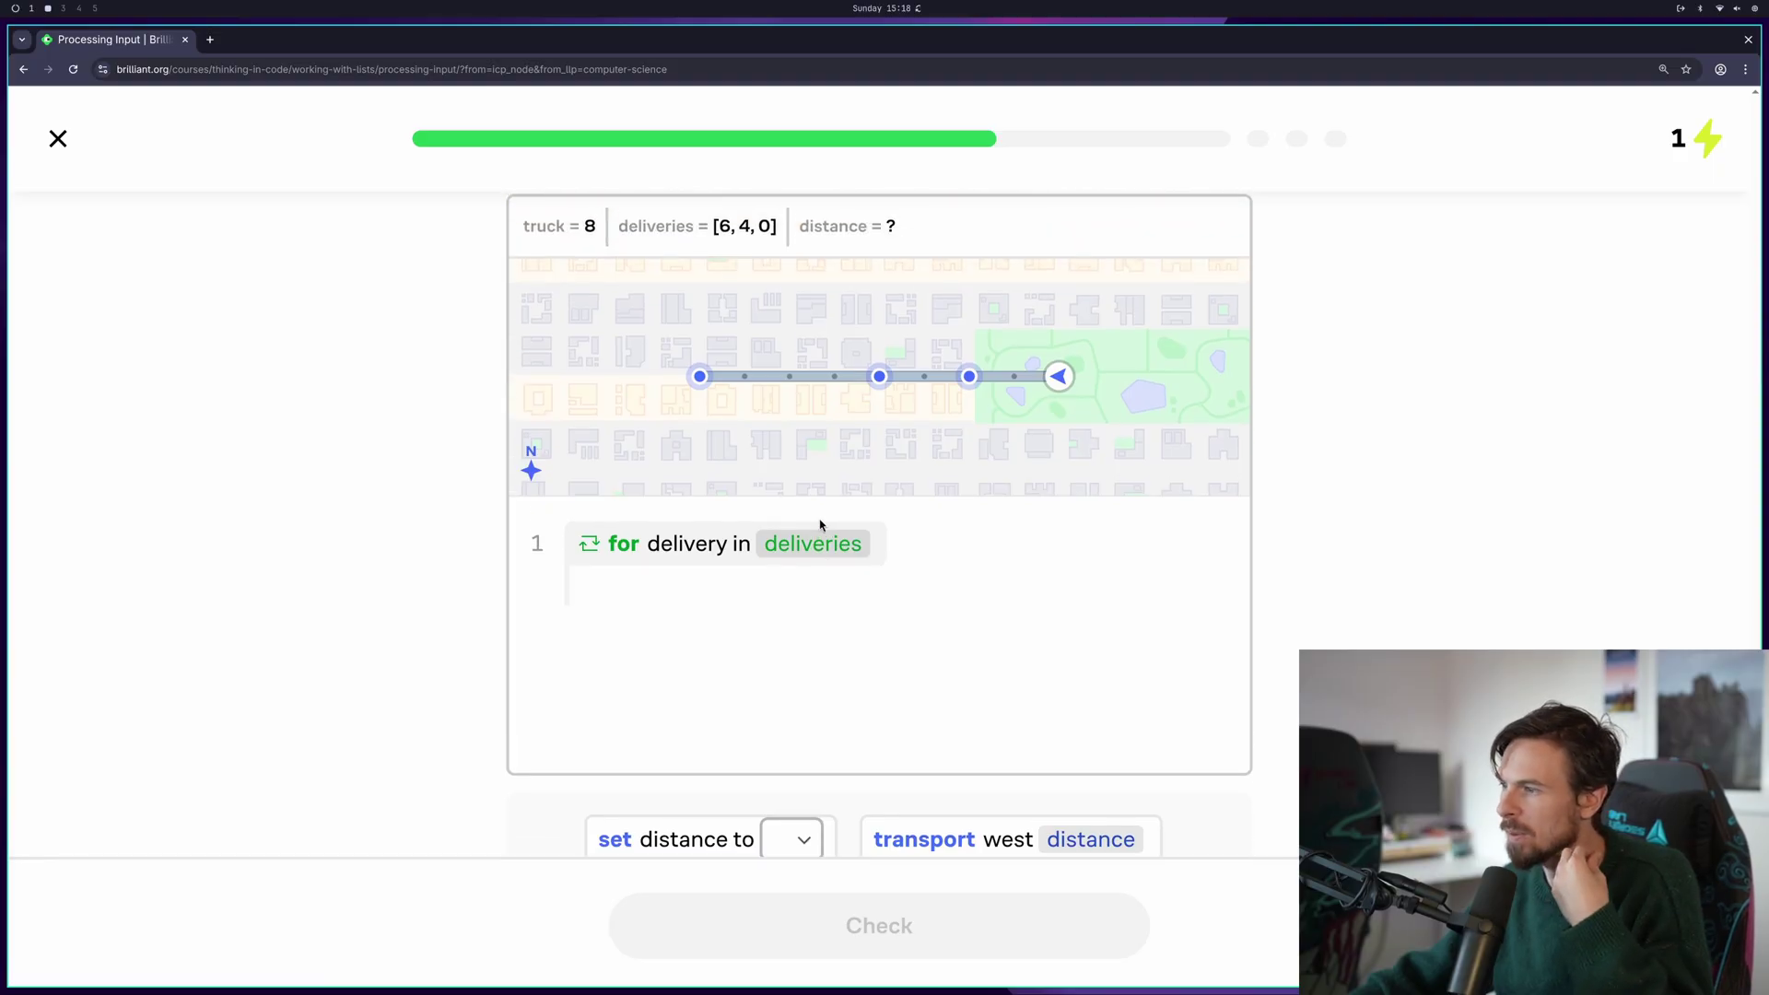
scroll(820, 525, down, 2)
drag(979, 750, 705, 502)
scroll(1106, 390, up, 2)
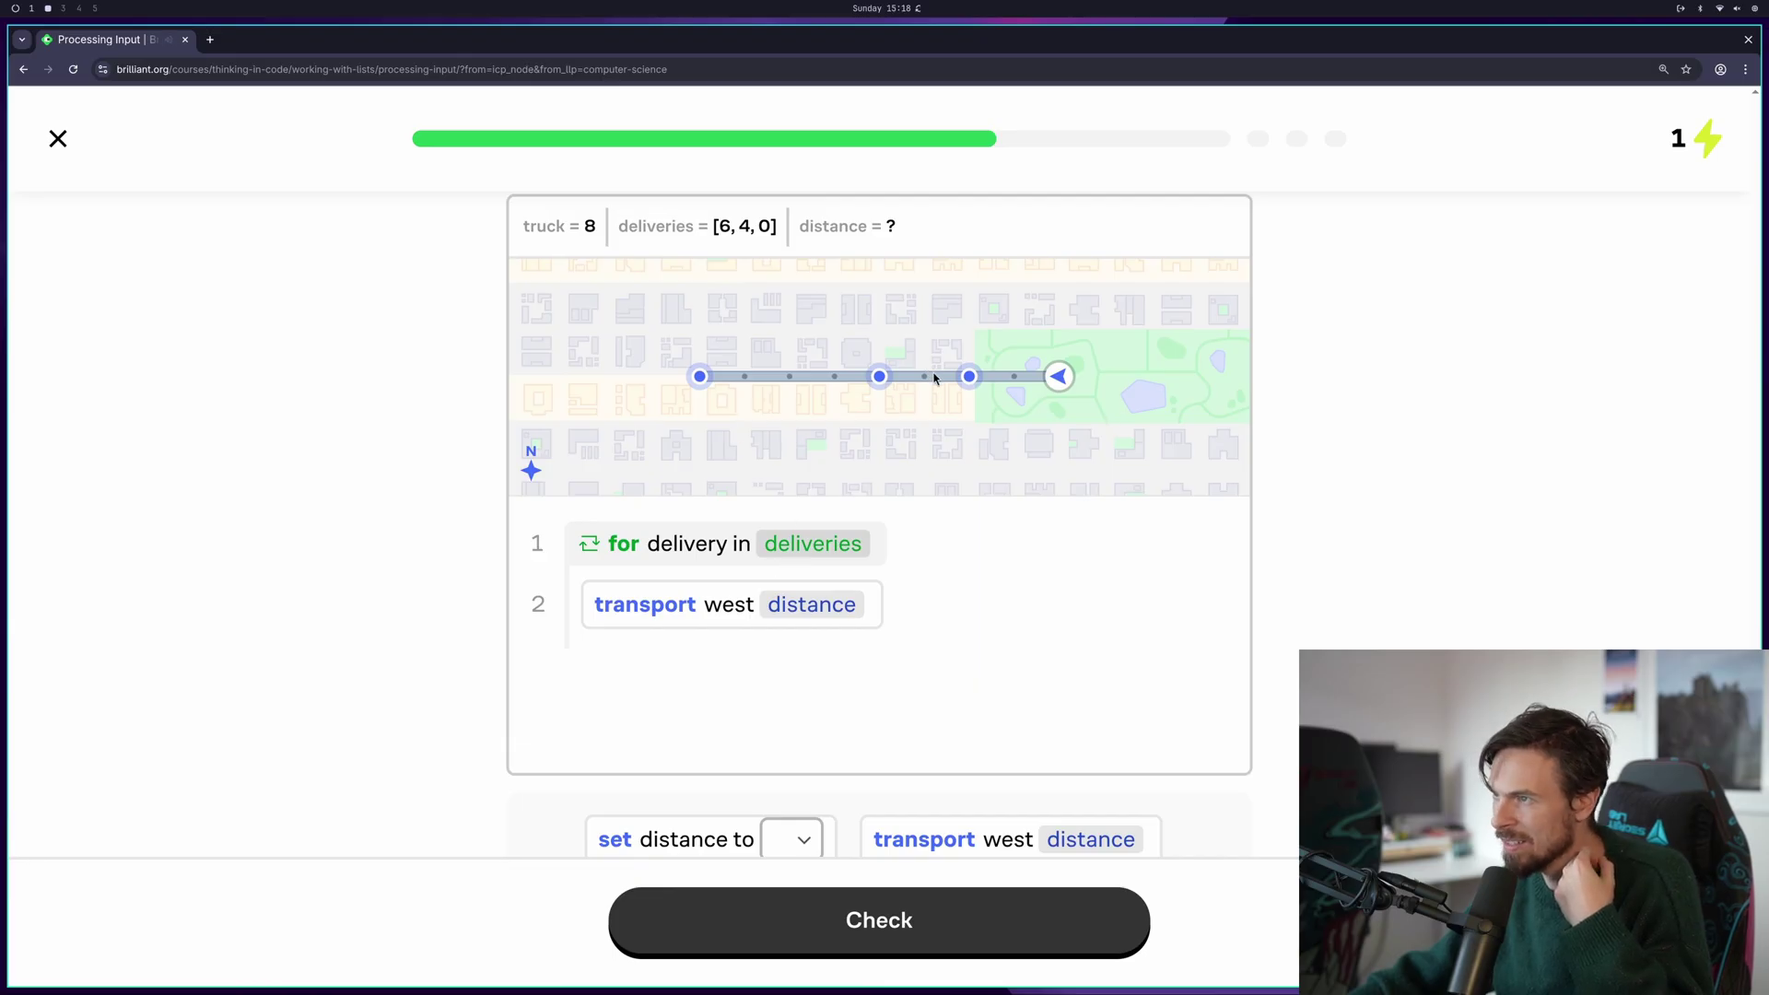
scroll(933, 424, down, 2)
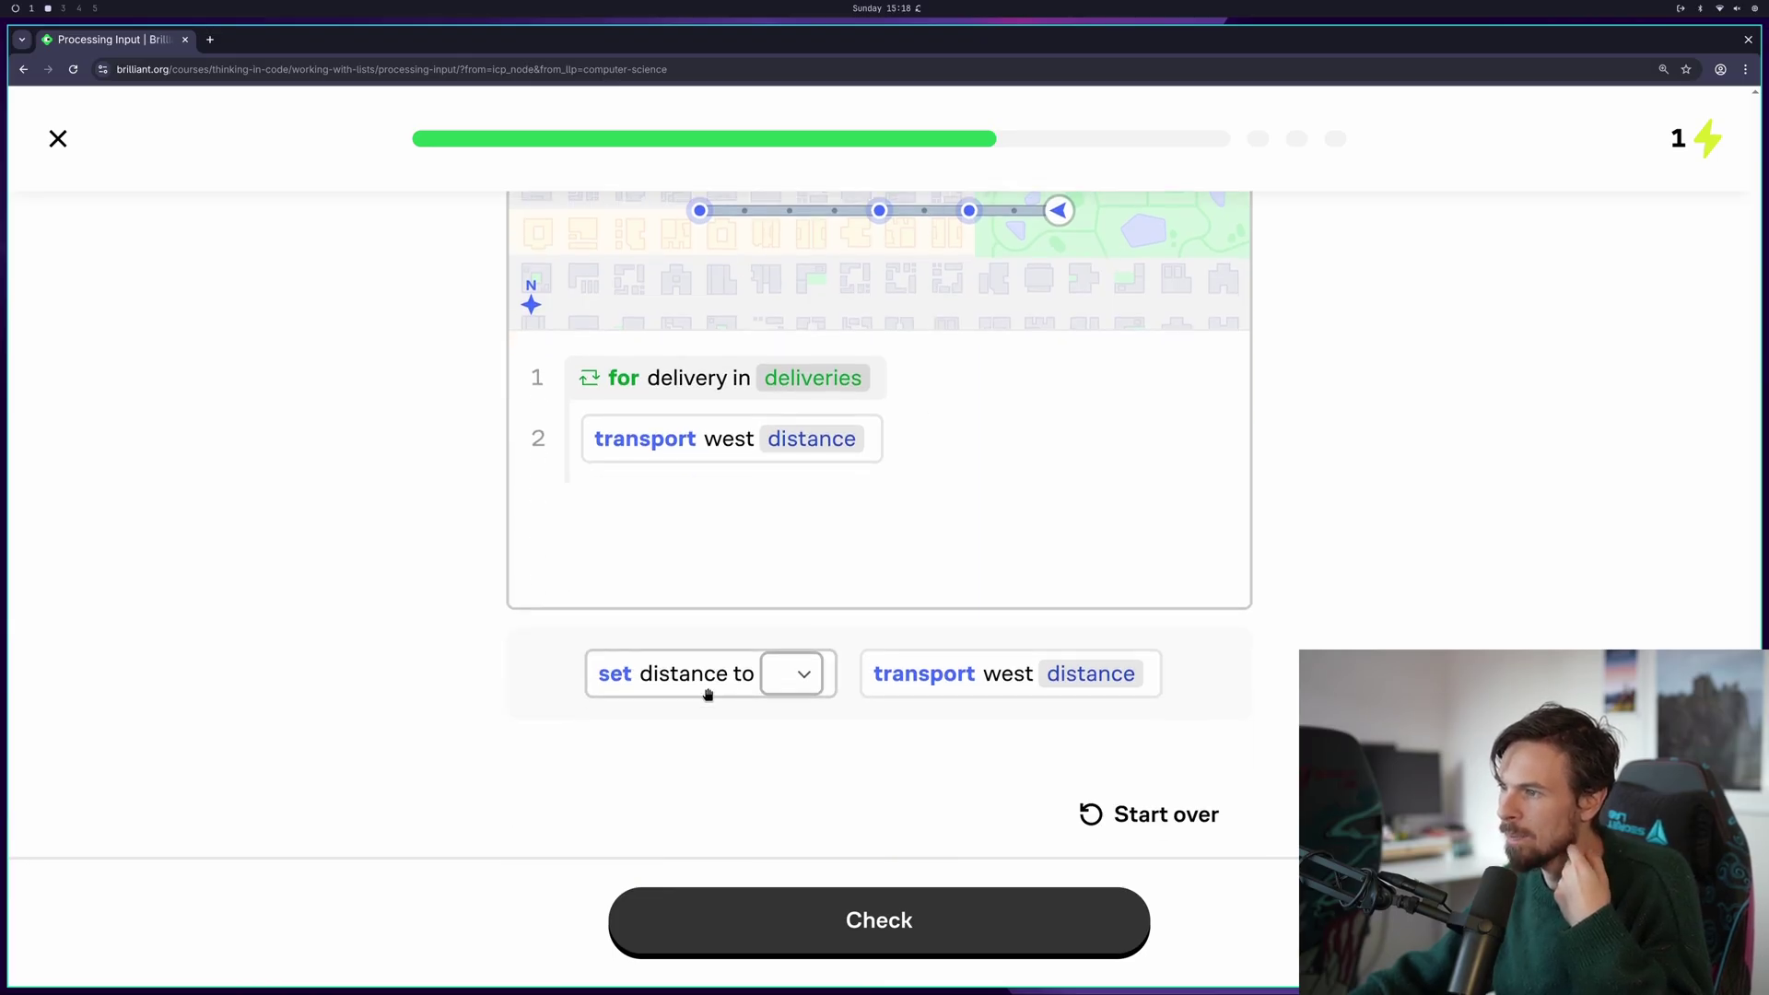
drag(711, 695, 815, 513)
click(815, 513)
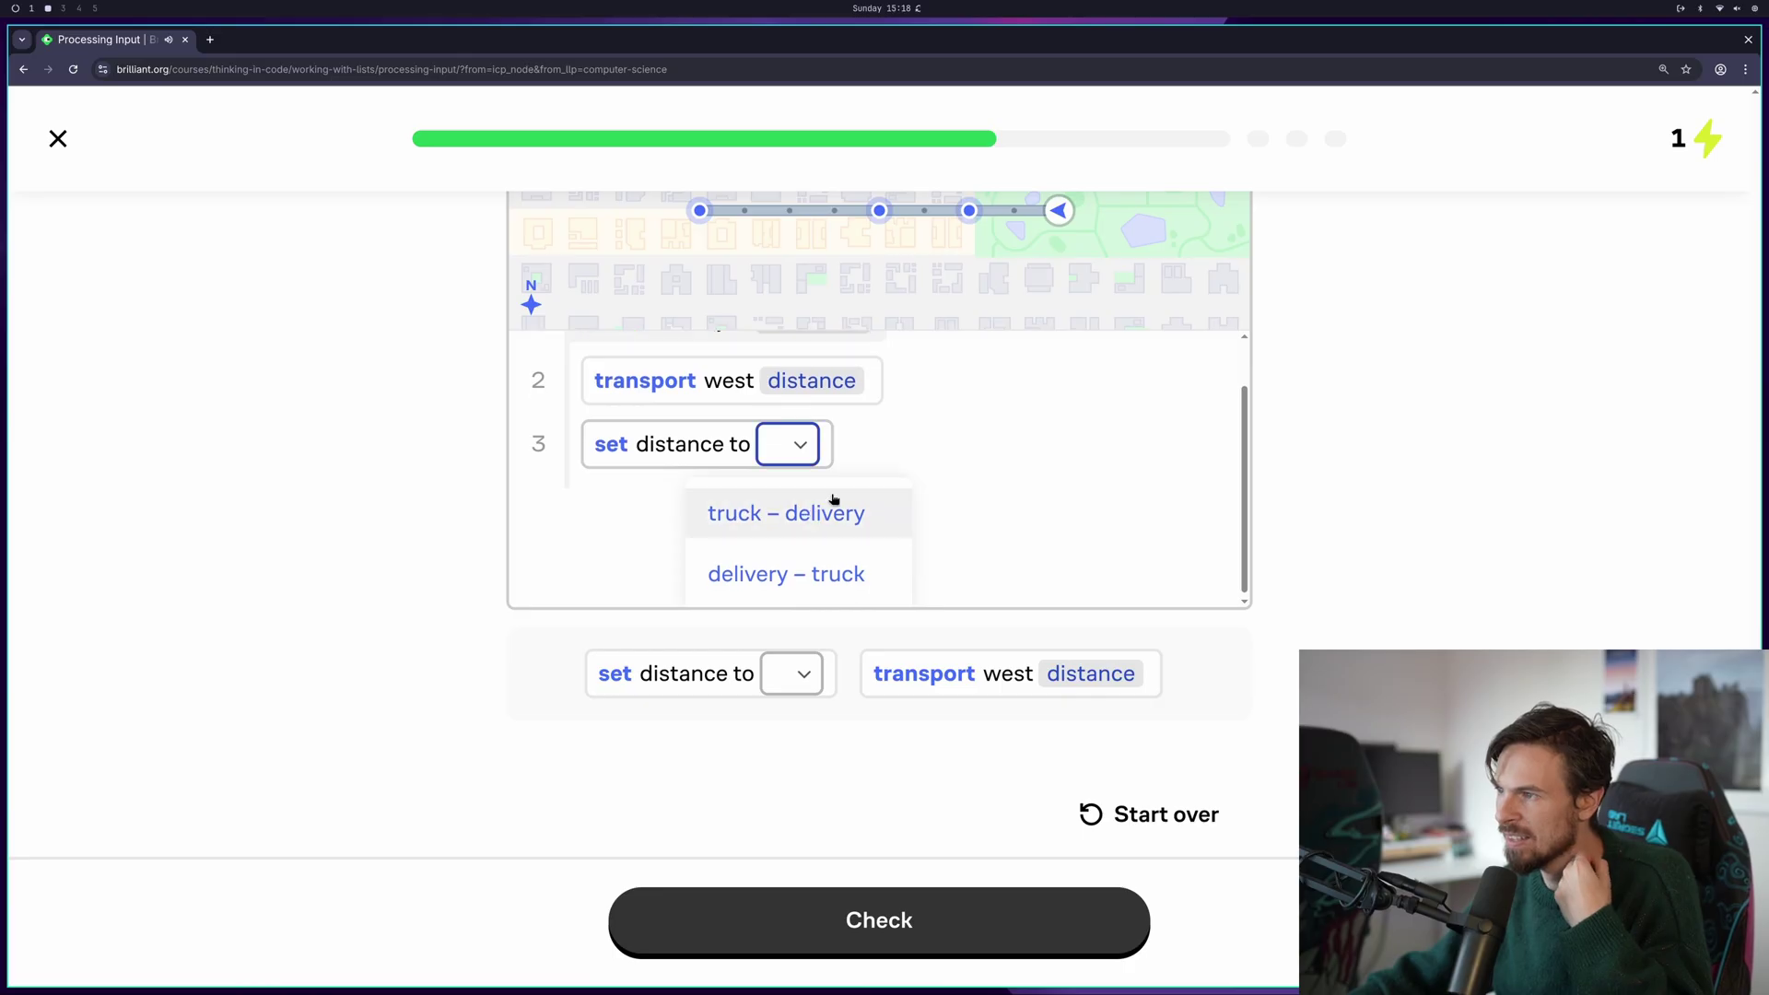
click(920, 498)
drag(672, 513, 774, 424)
scroll(721, 416, up, 4)
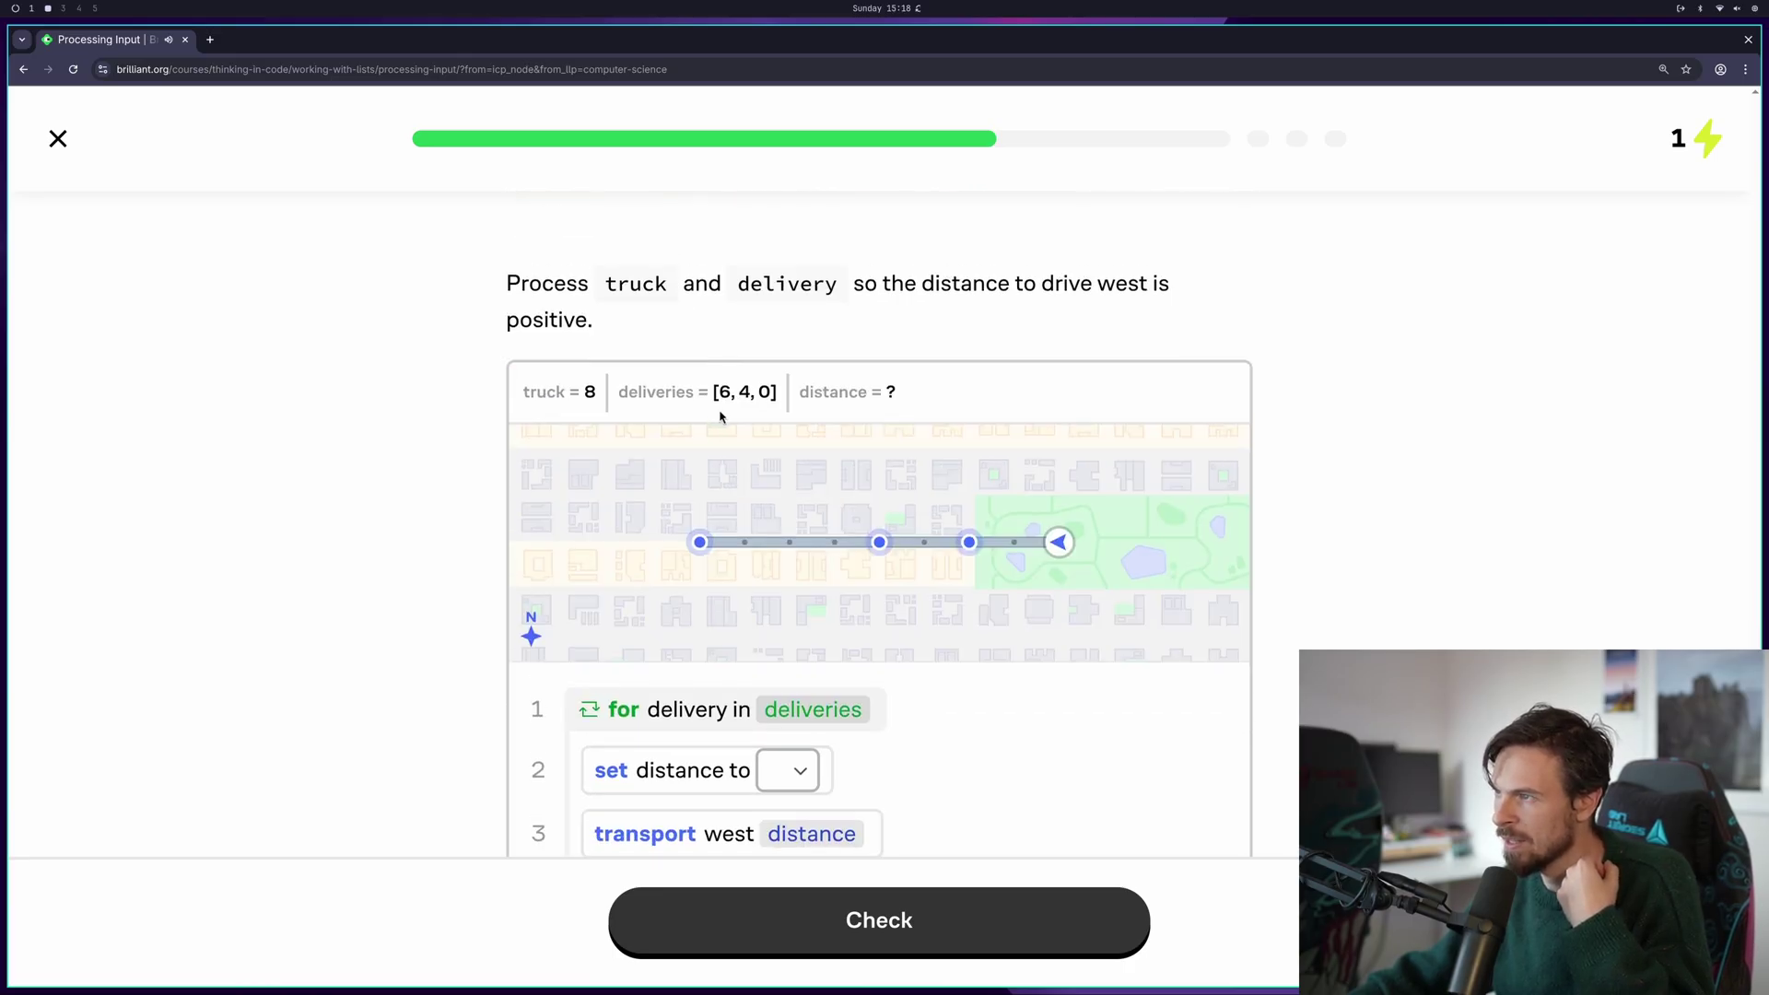
scroll(721, 417, down, 1)
scroll(786, 600, down, 1)
Set distance to 'truck – delivery', check the program, and continue to the summary
click(797, 613)
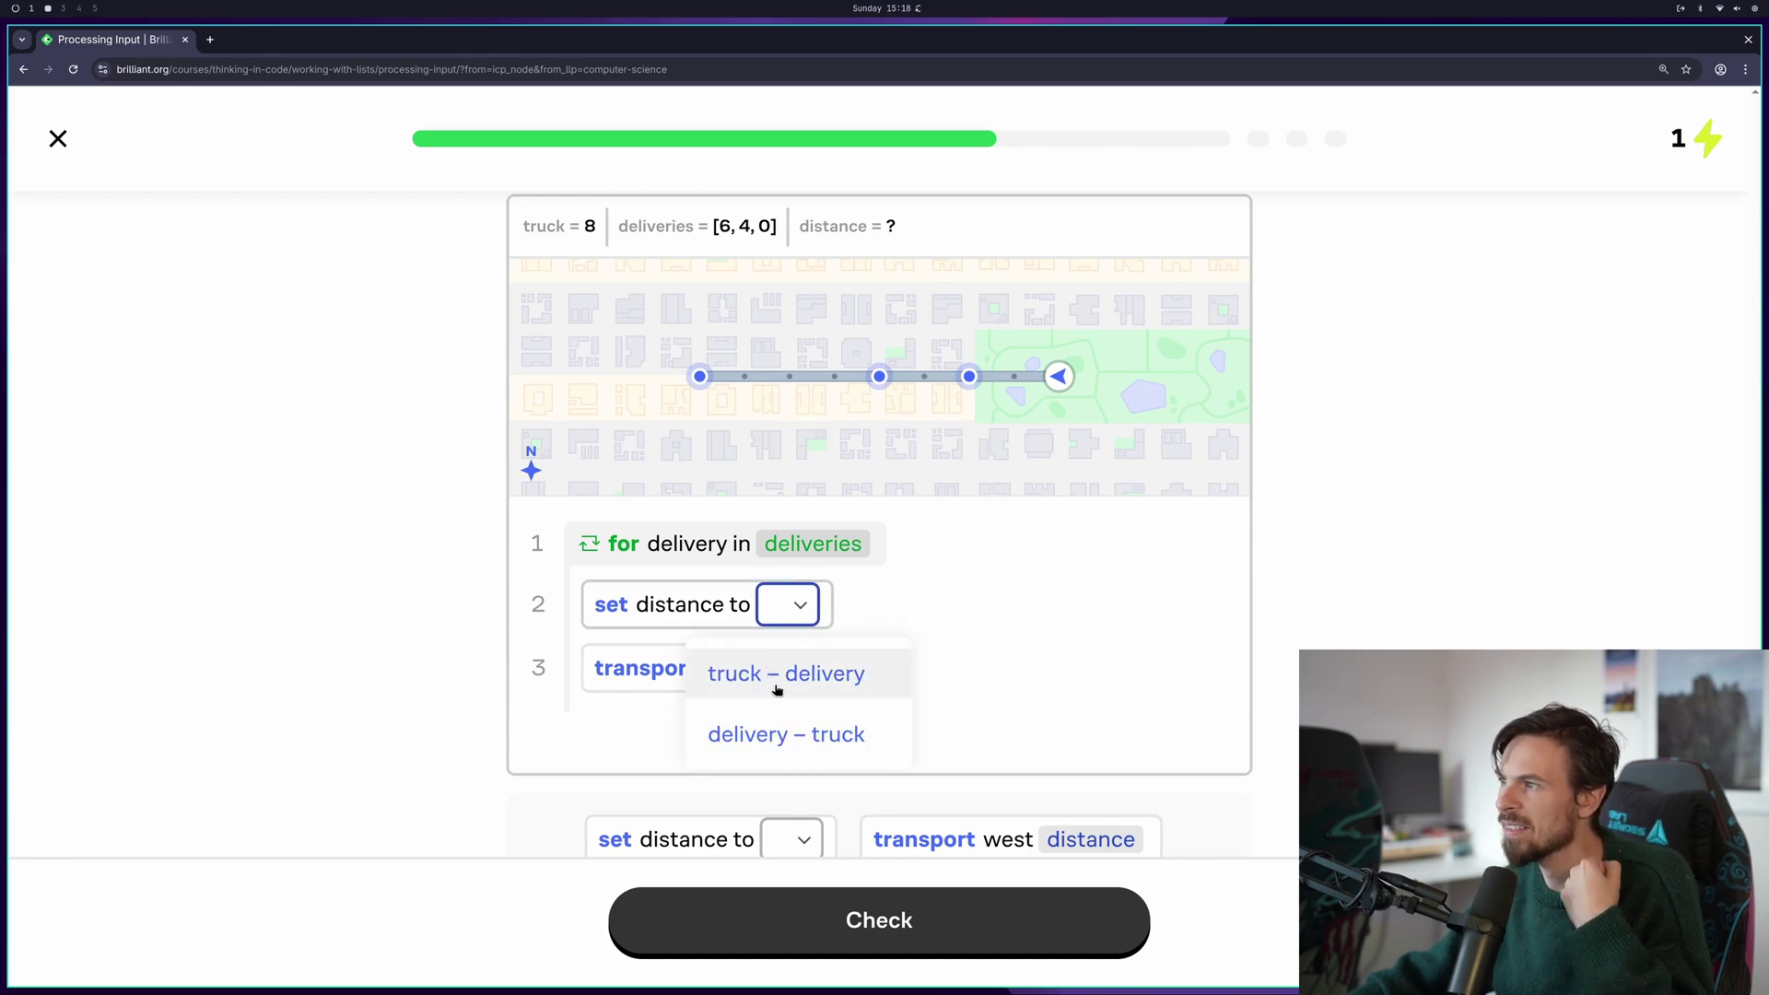
click(811, 683)
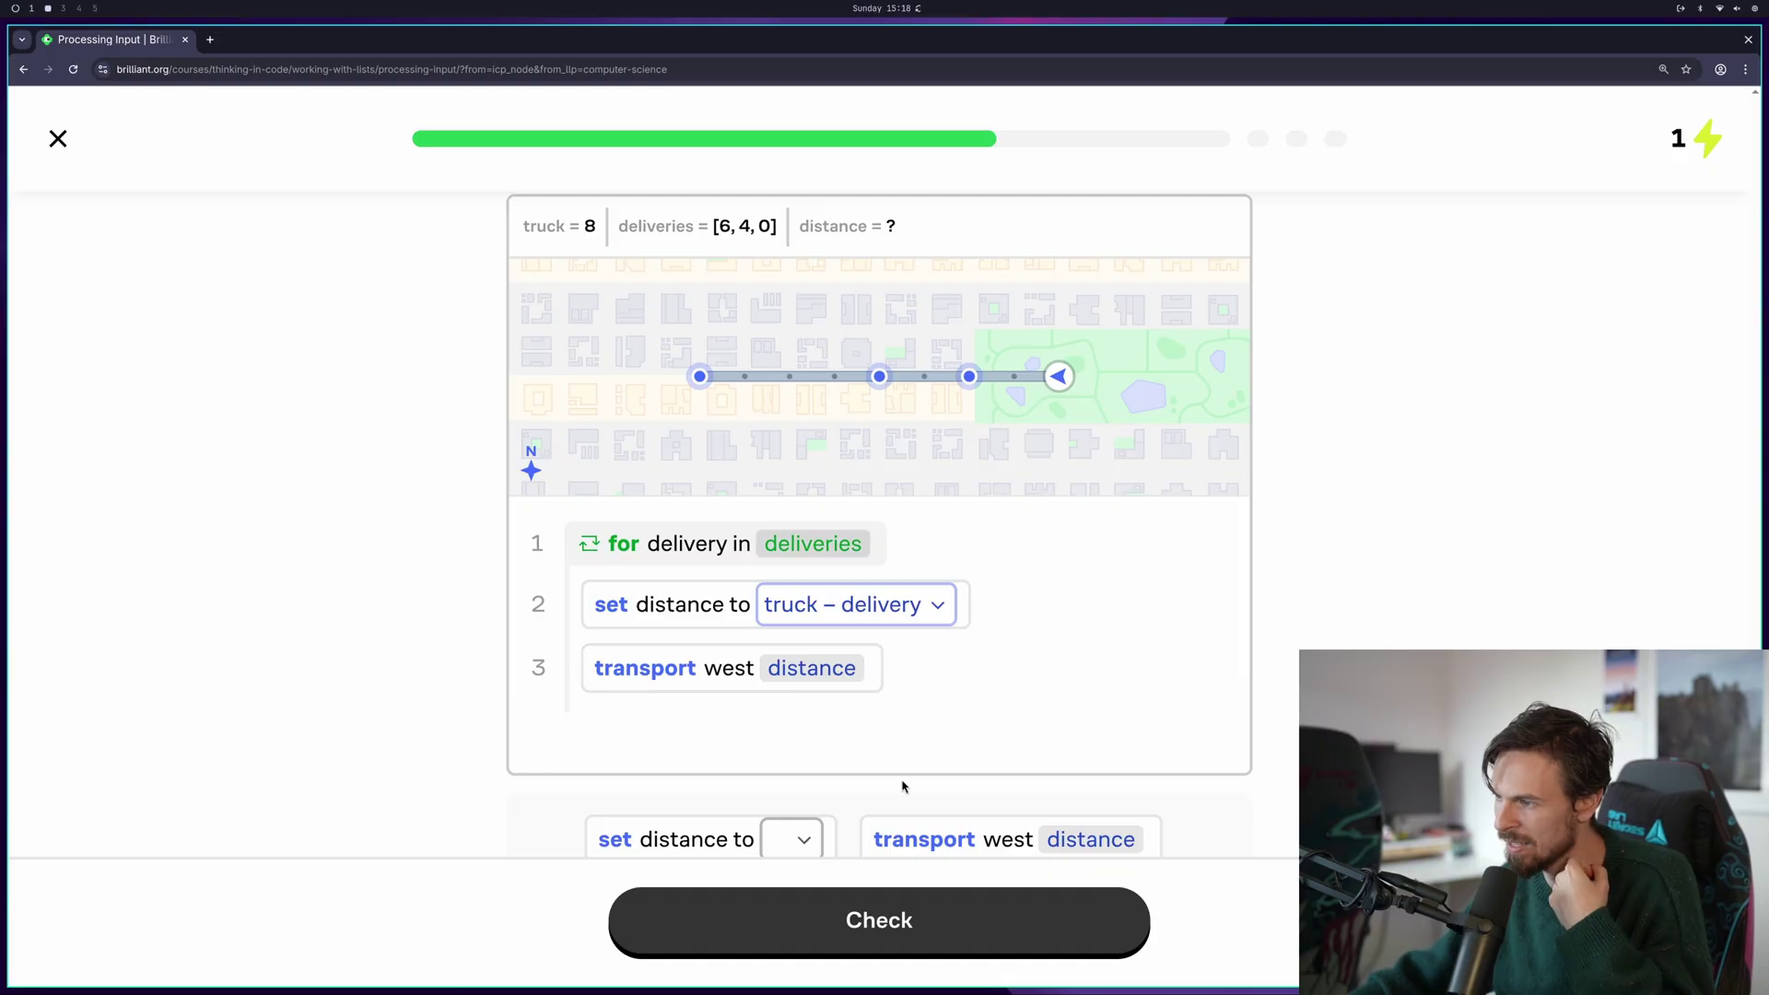
scroll(833, 793, down, 1)
click(857, 919)
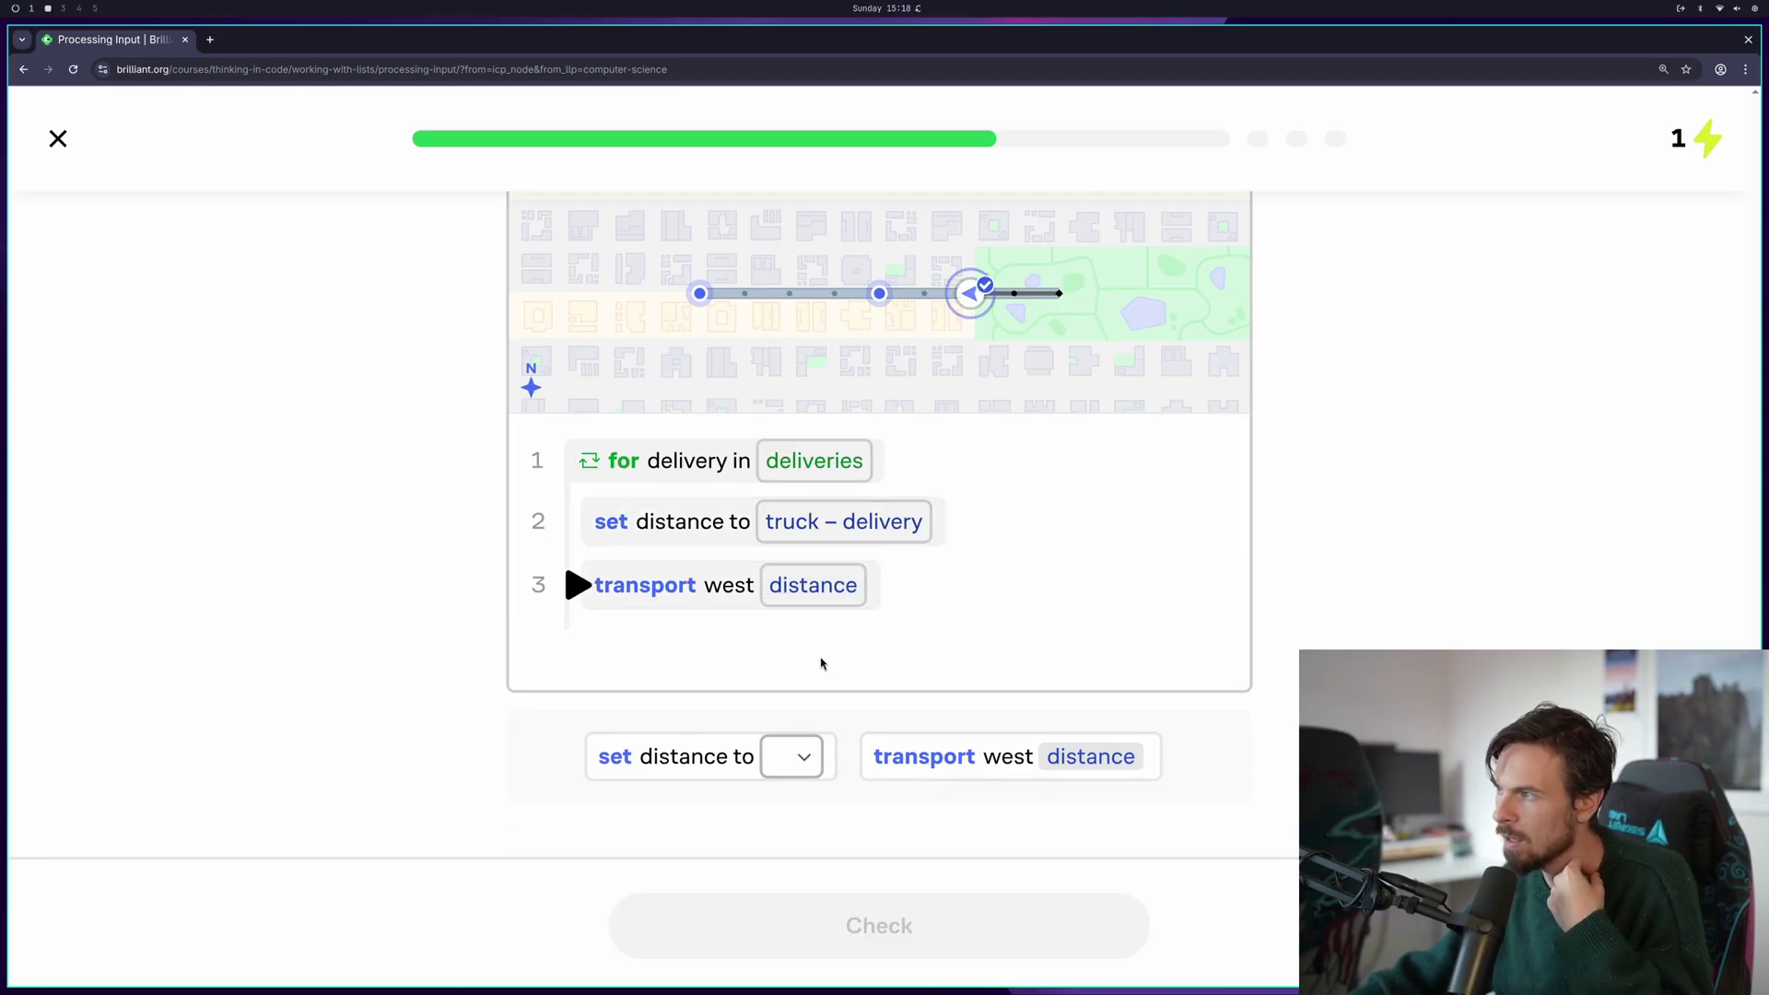
scroll(822, 658, up, 1)
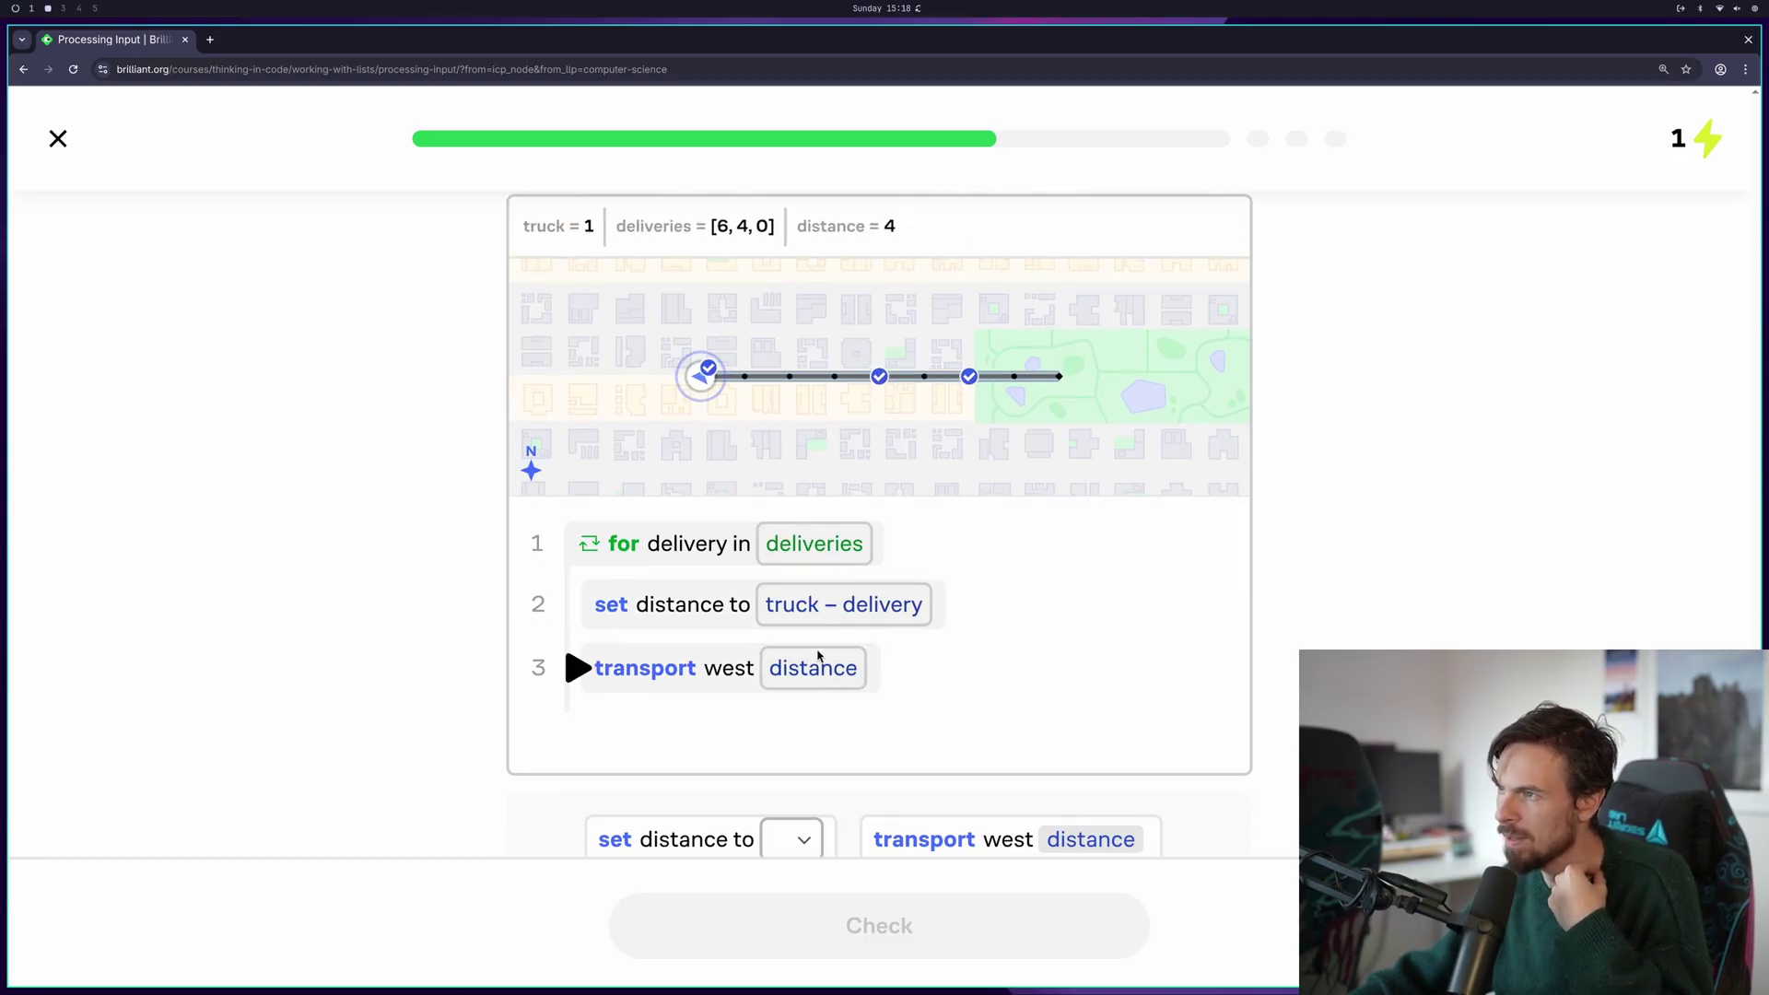
key(Return)
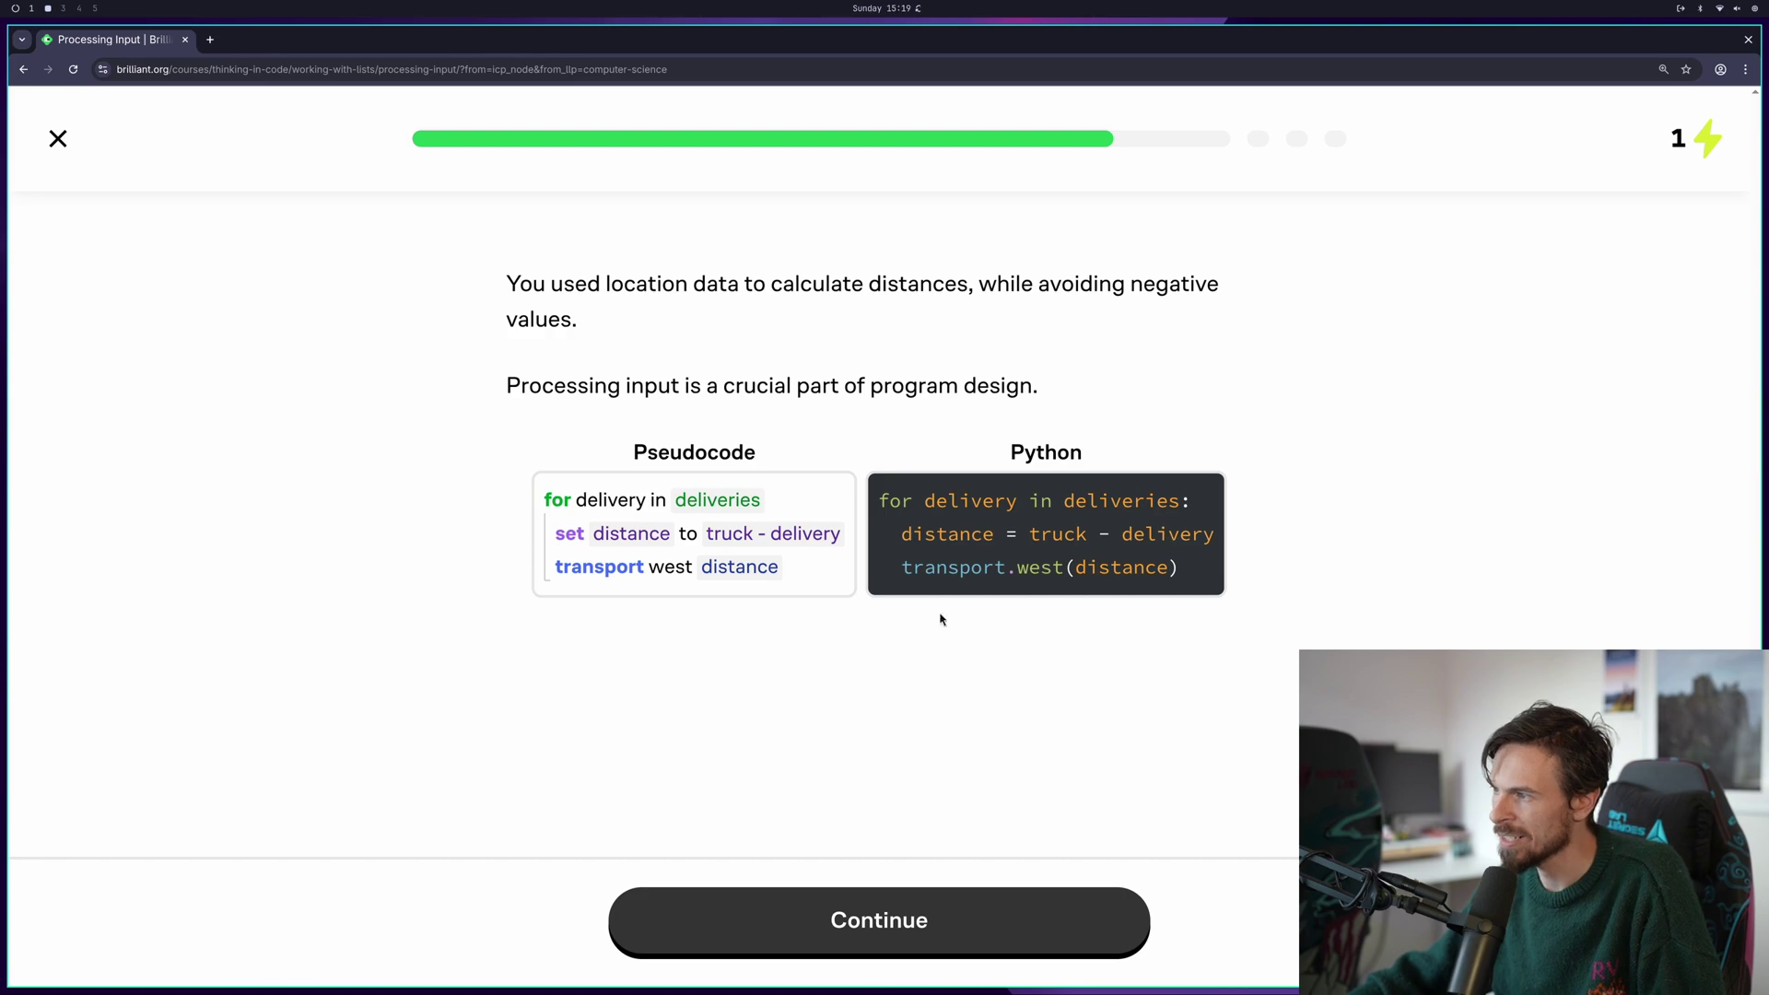
Continue past the Processing Input skill check, then quit the lesson
click(949, 923)
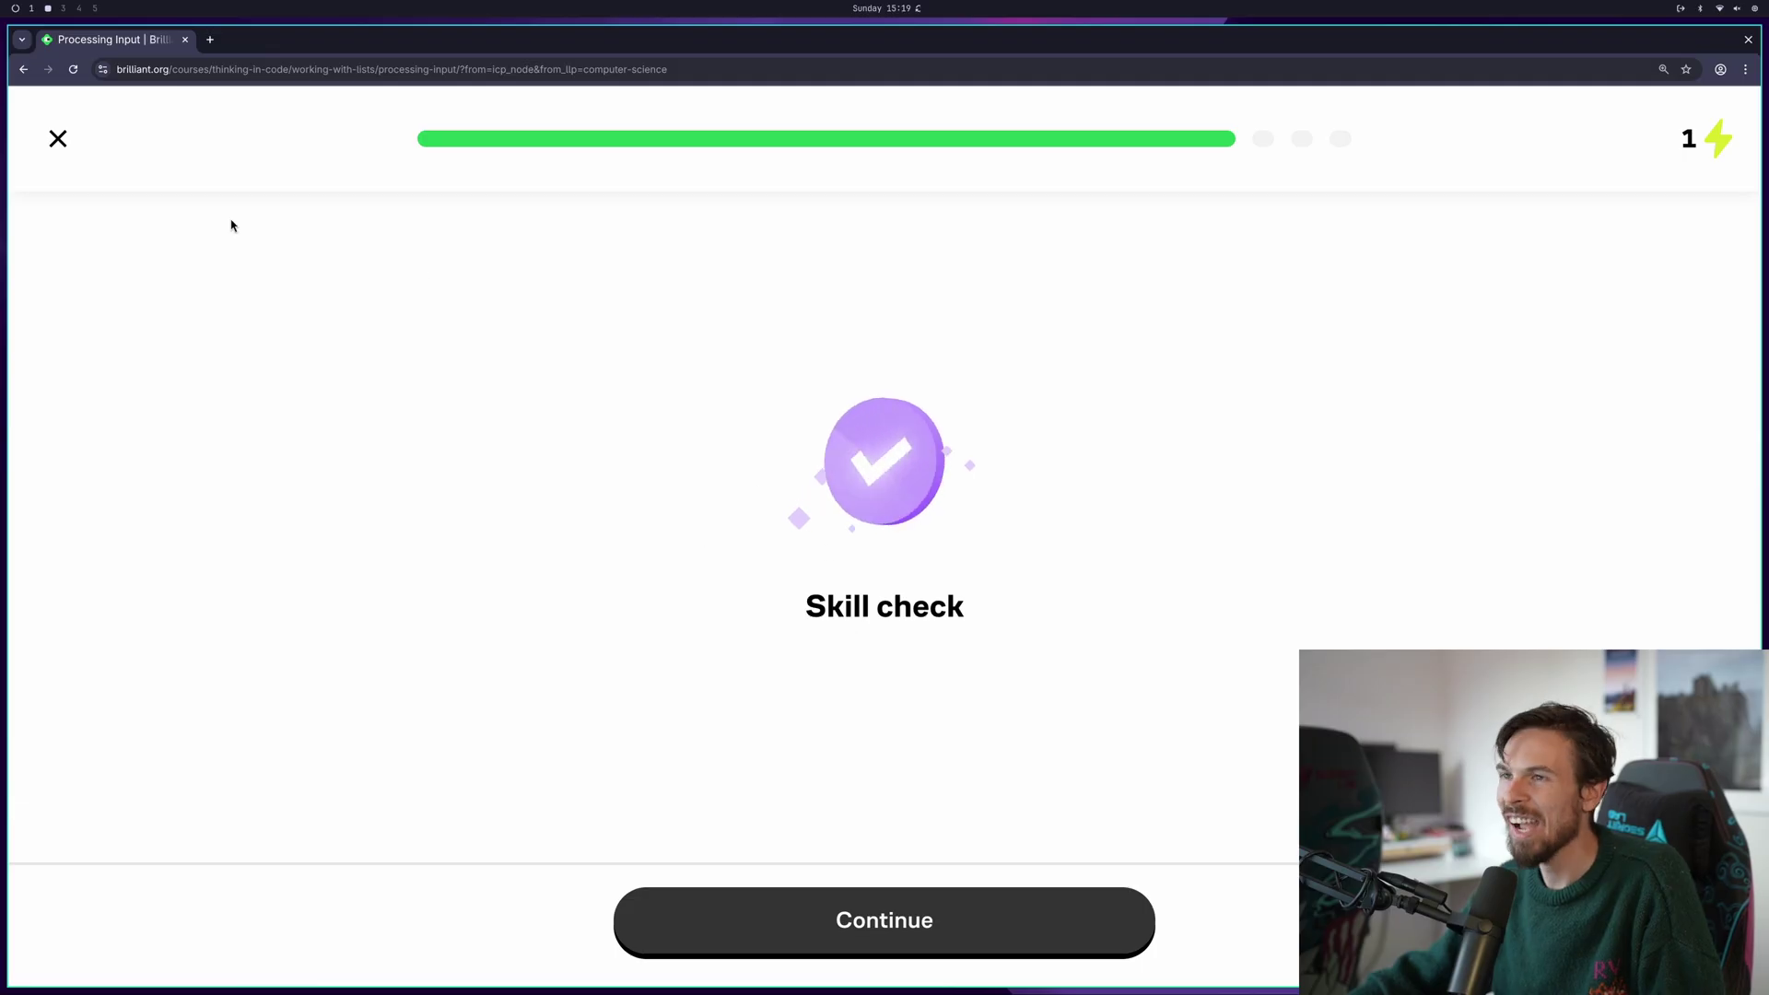
click(58, 139)
click(819, 682)
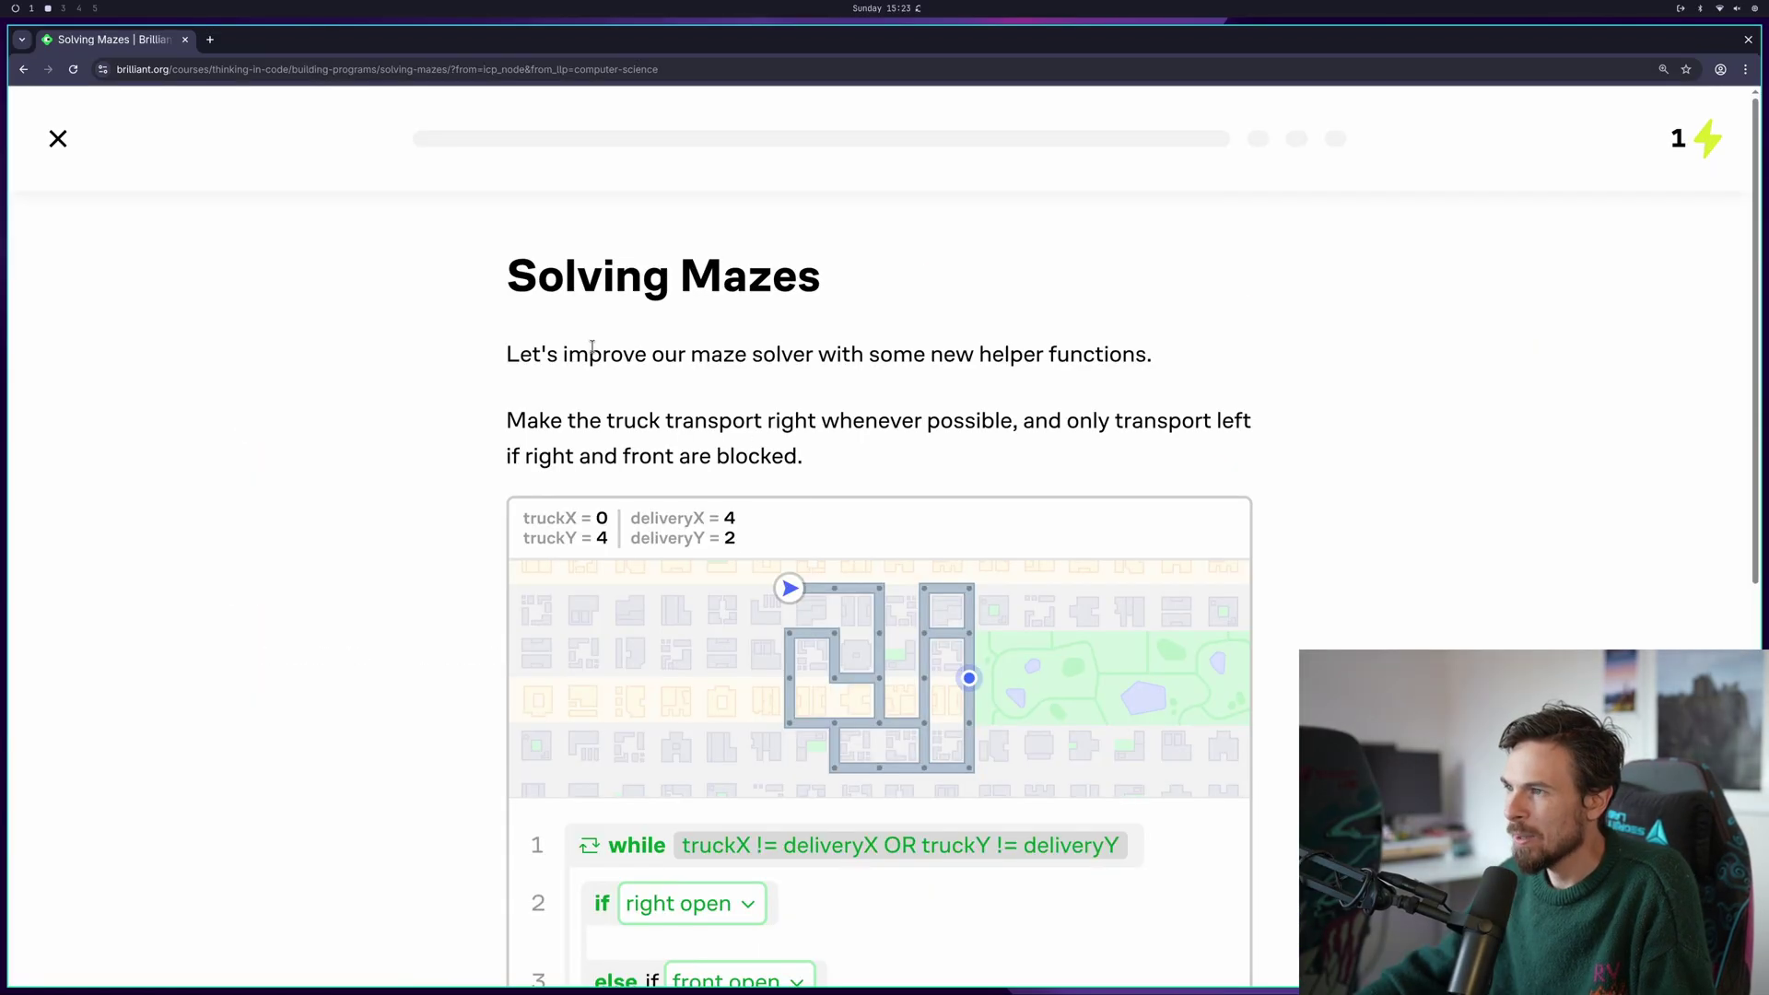
Read through the Solving Mazes task and its while/if/else if/else truck program
drag(564, 281, 821, 304)
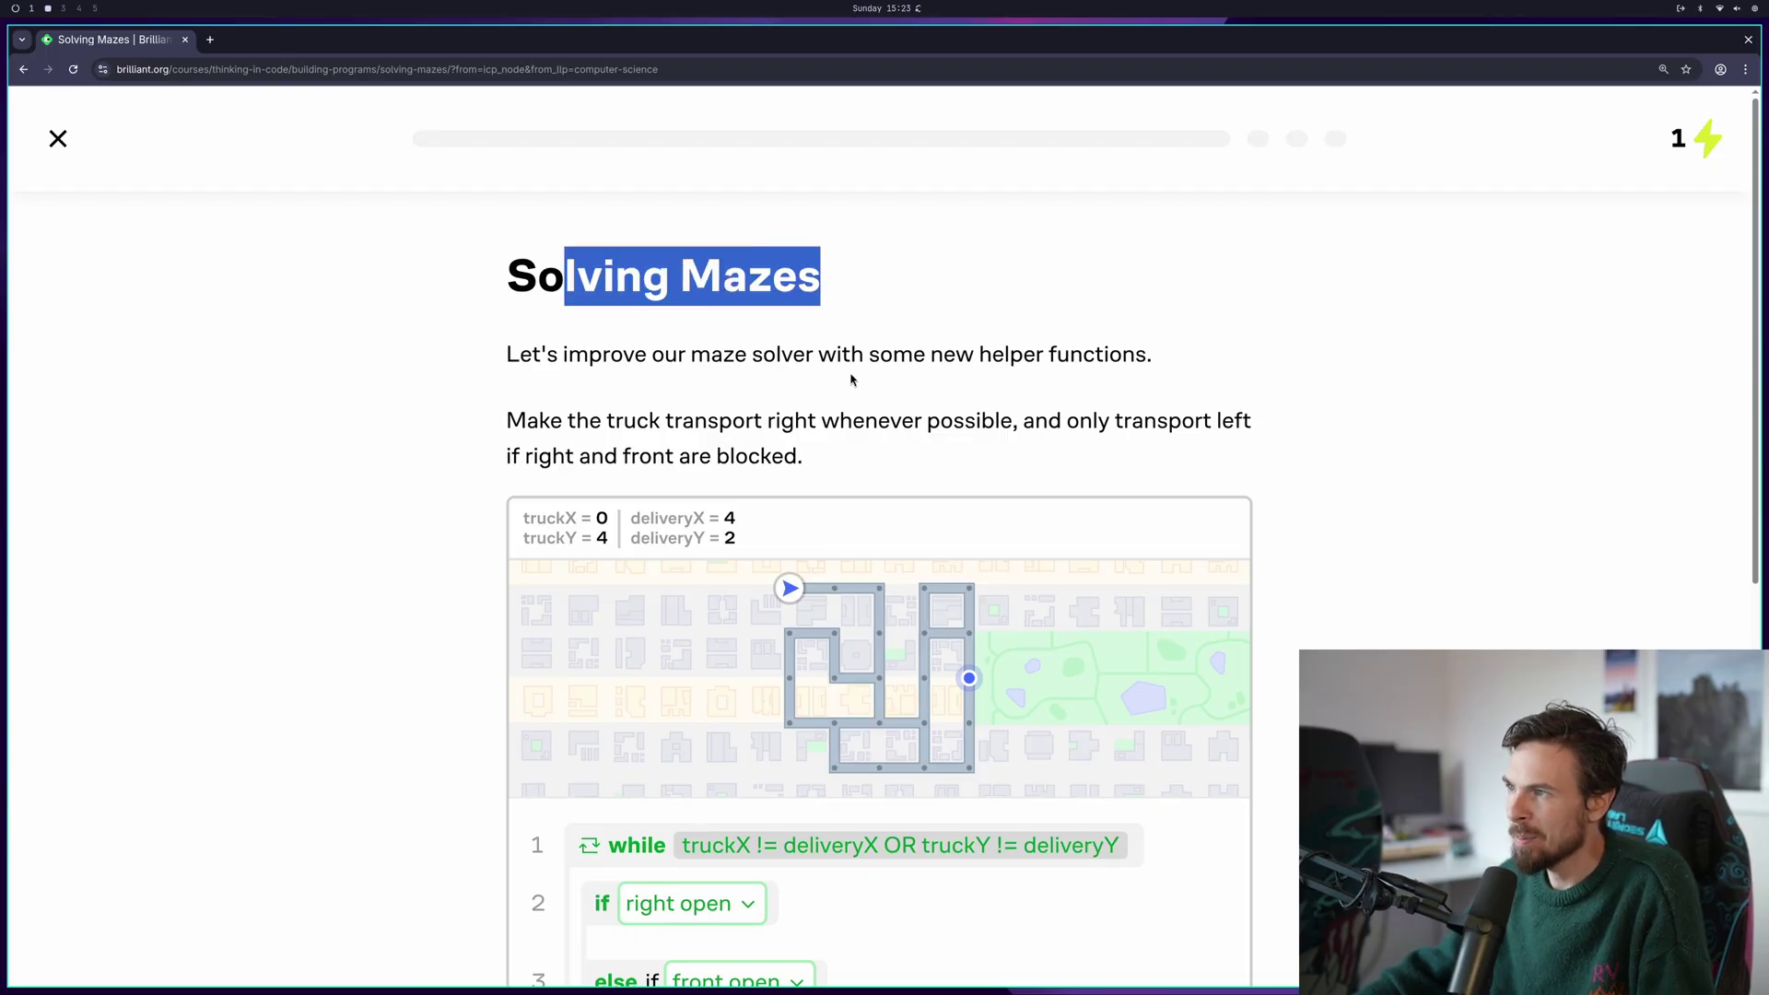
scroll(956, 390, down, 2)
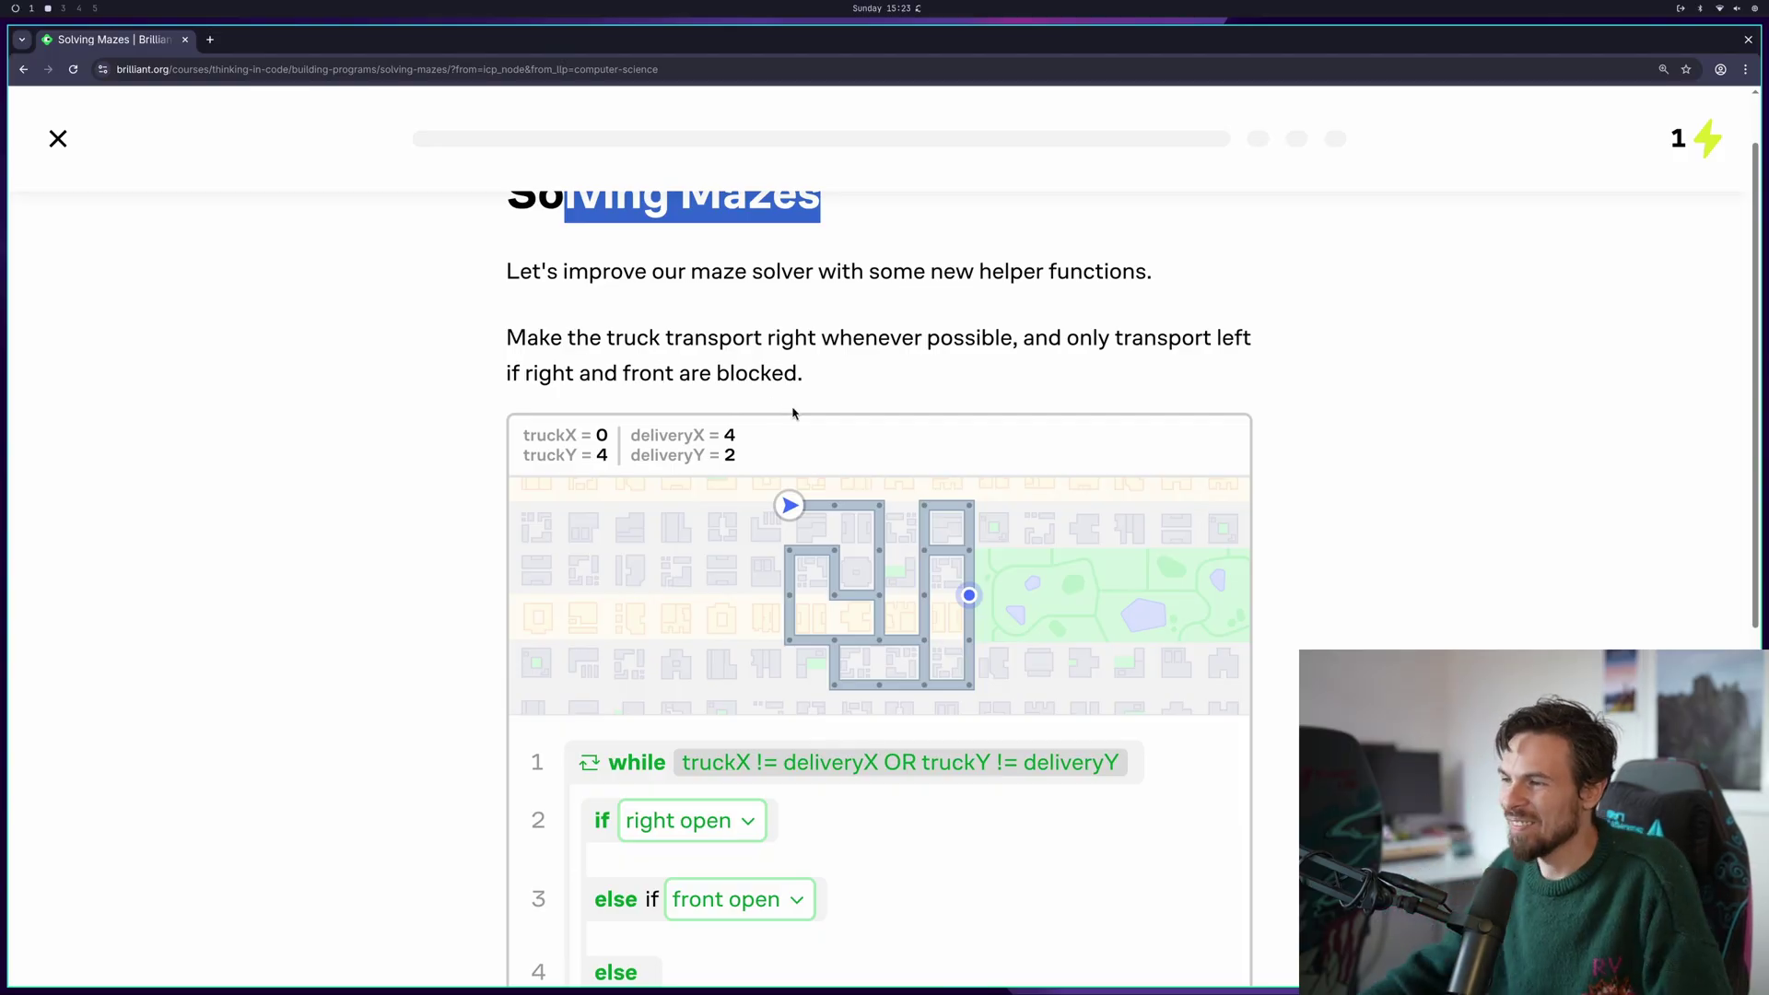
scroll(1098, 532, down, 2)
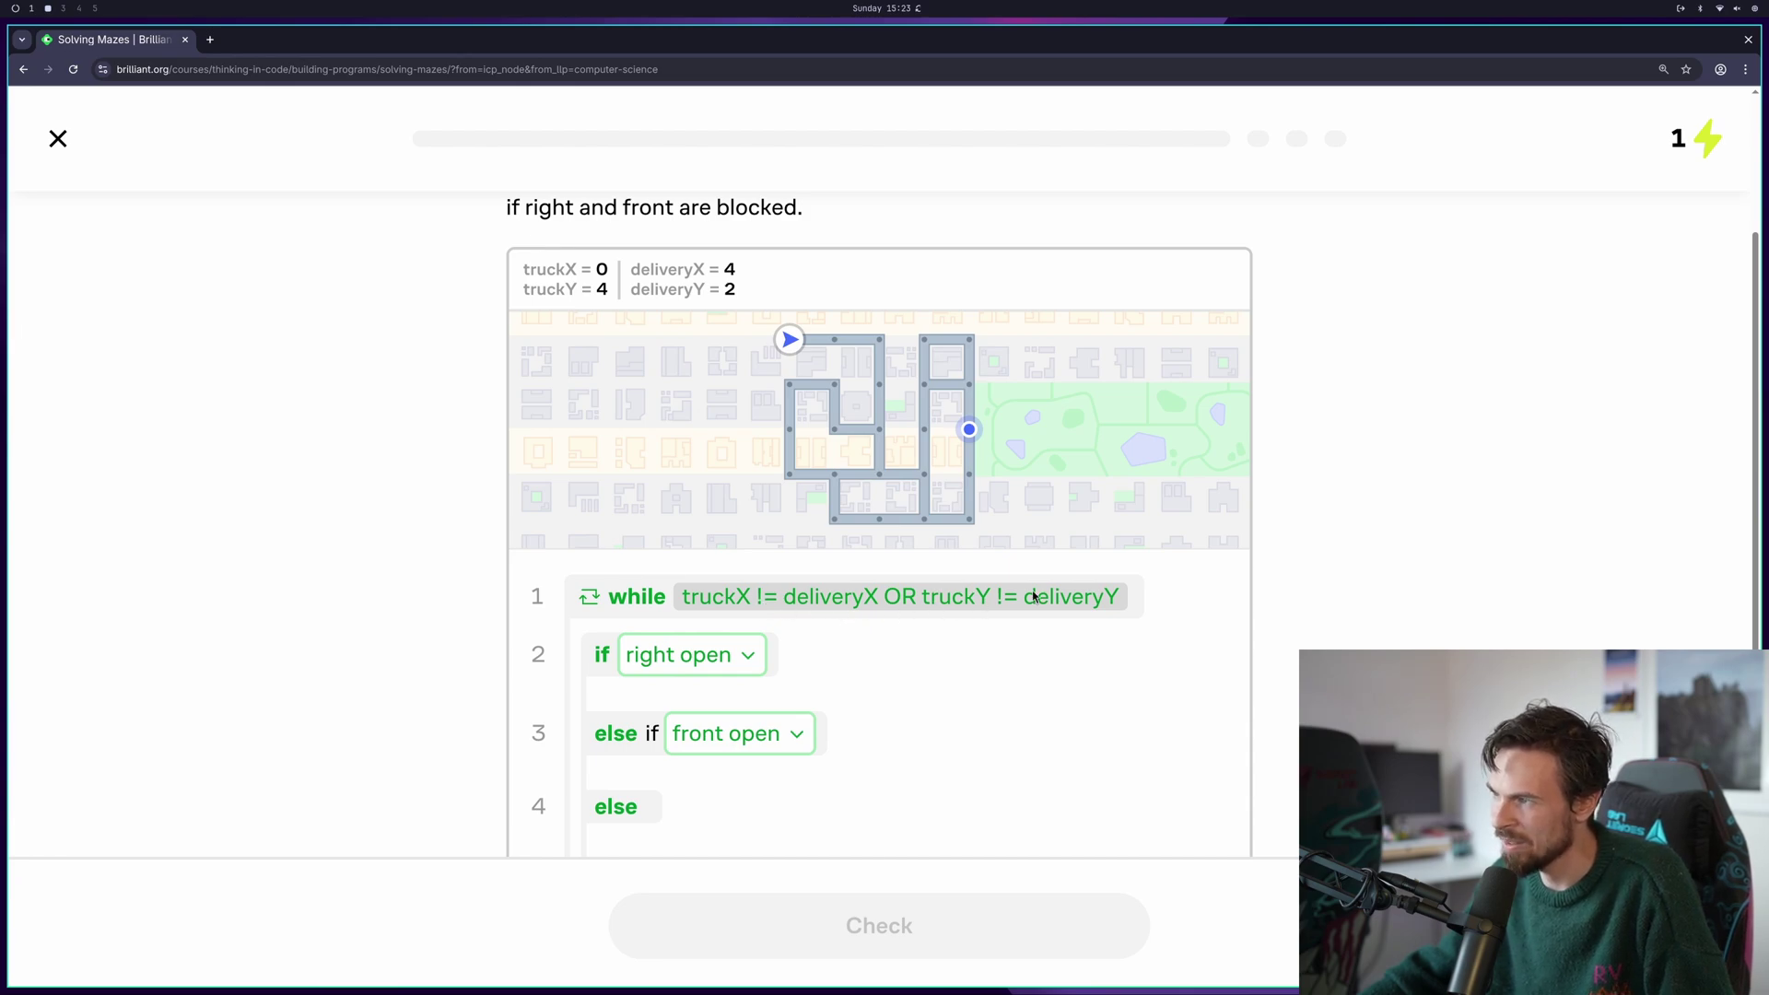
scroll(1067, 599, up, 3)
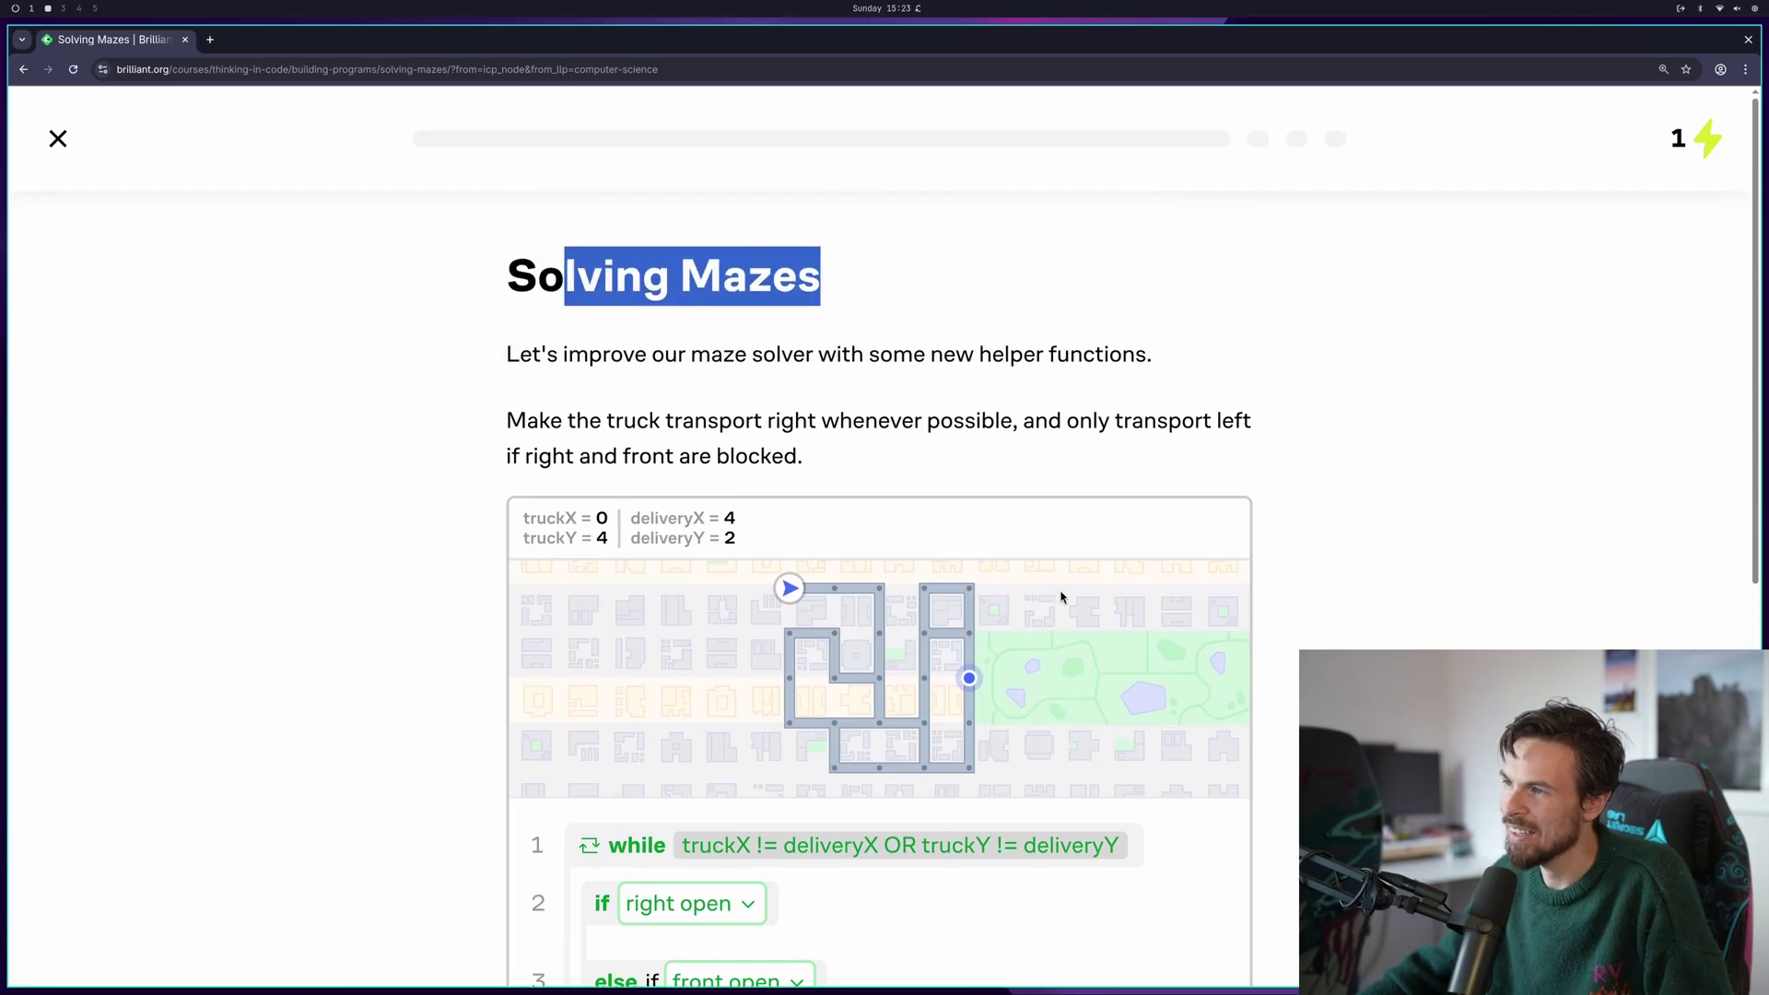
click(1089, 410)
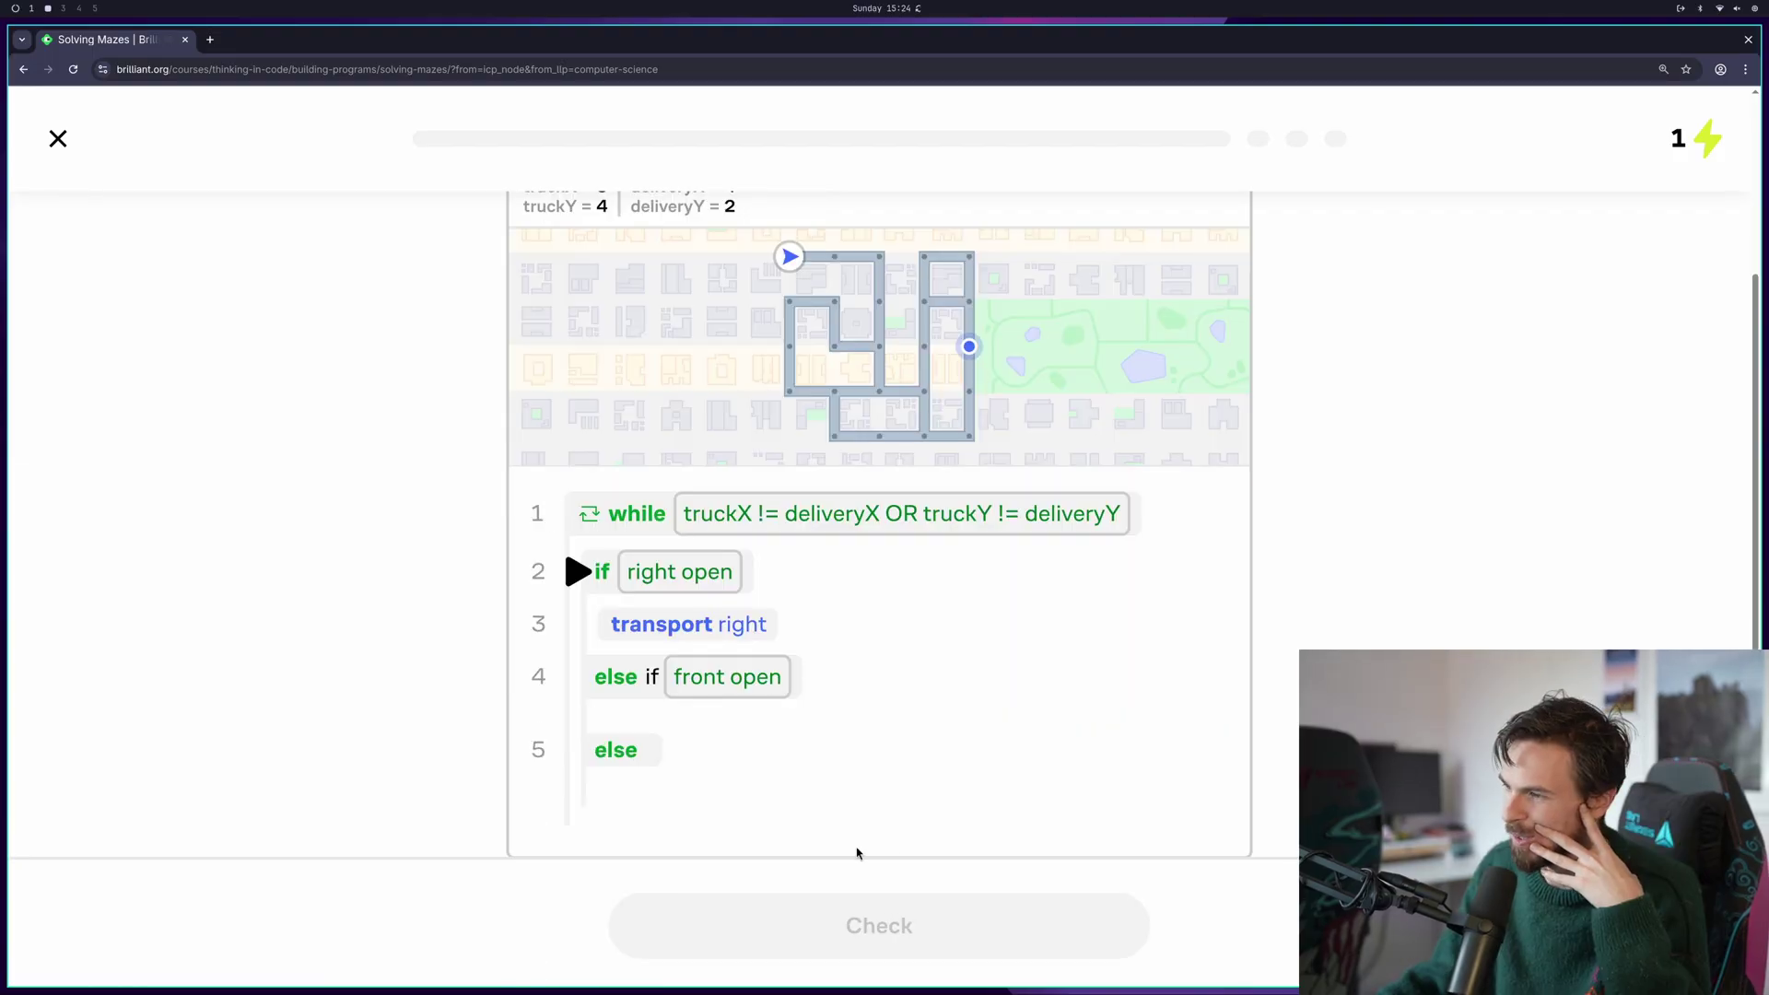
scroll(859, 820, down, 3)
Reset the maze program, put transport right under 'if right open', and check it
click(1133, 816)
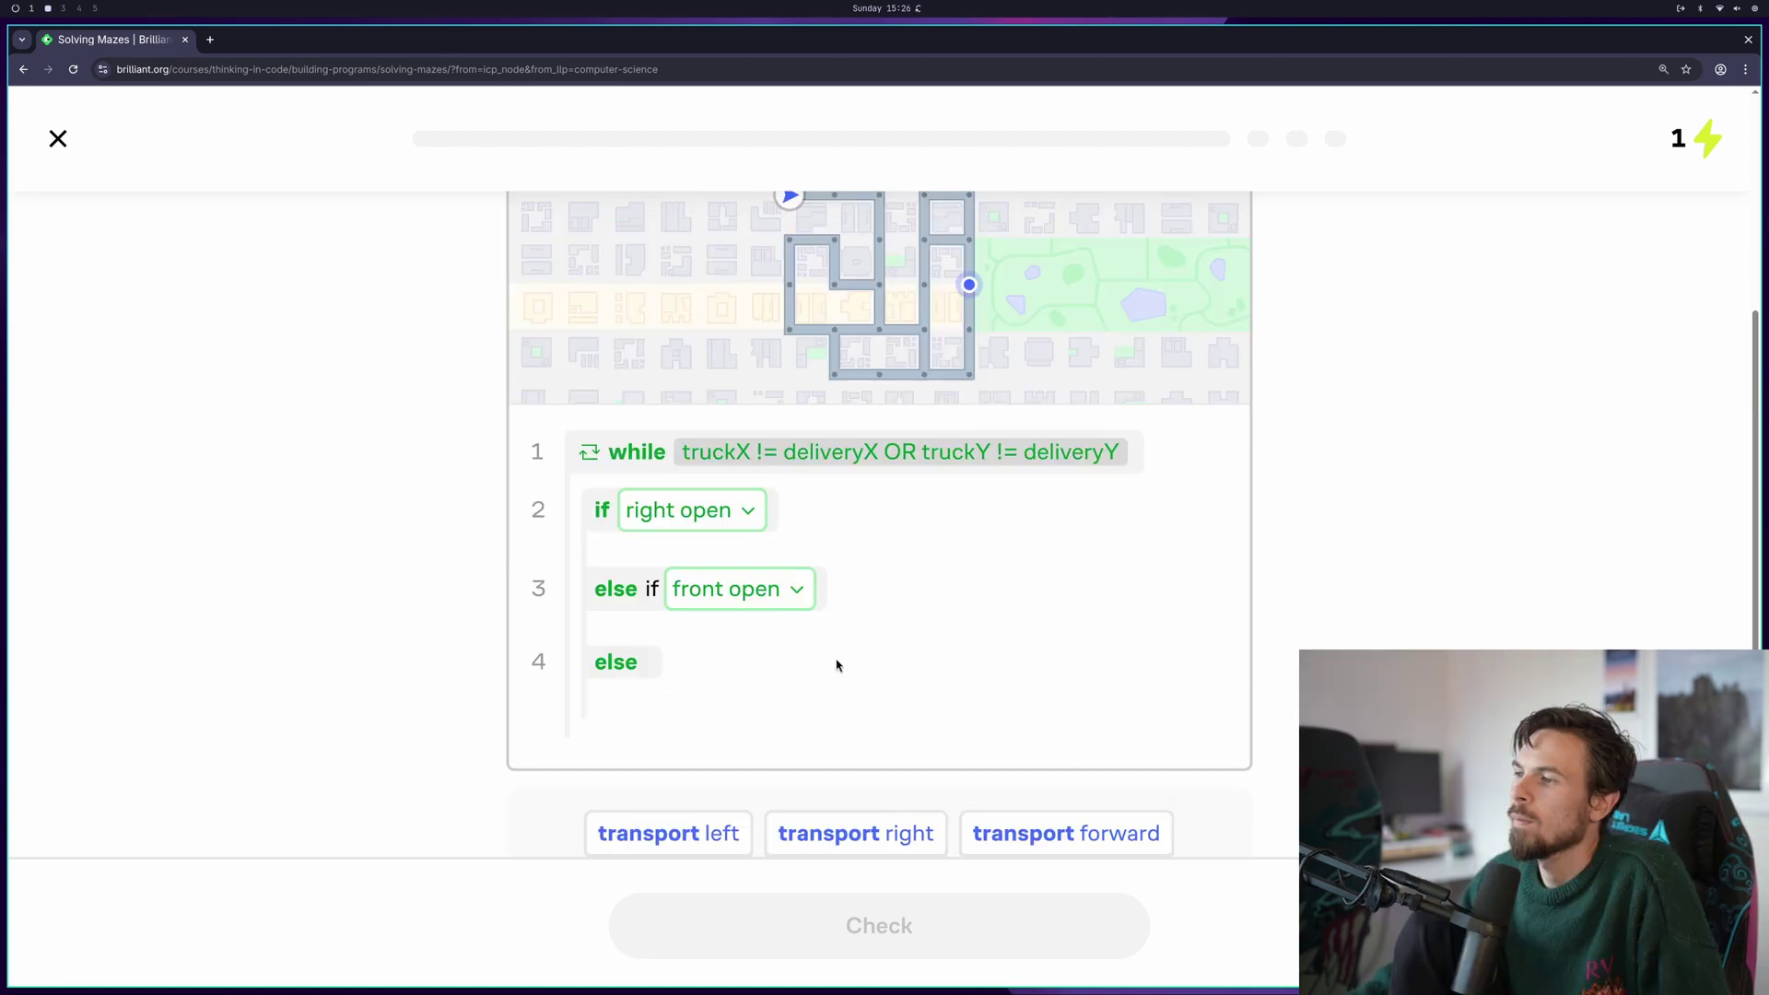
scroll(834, 683, up, 1)
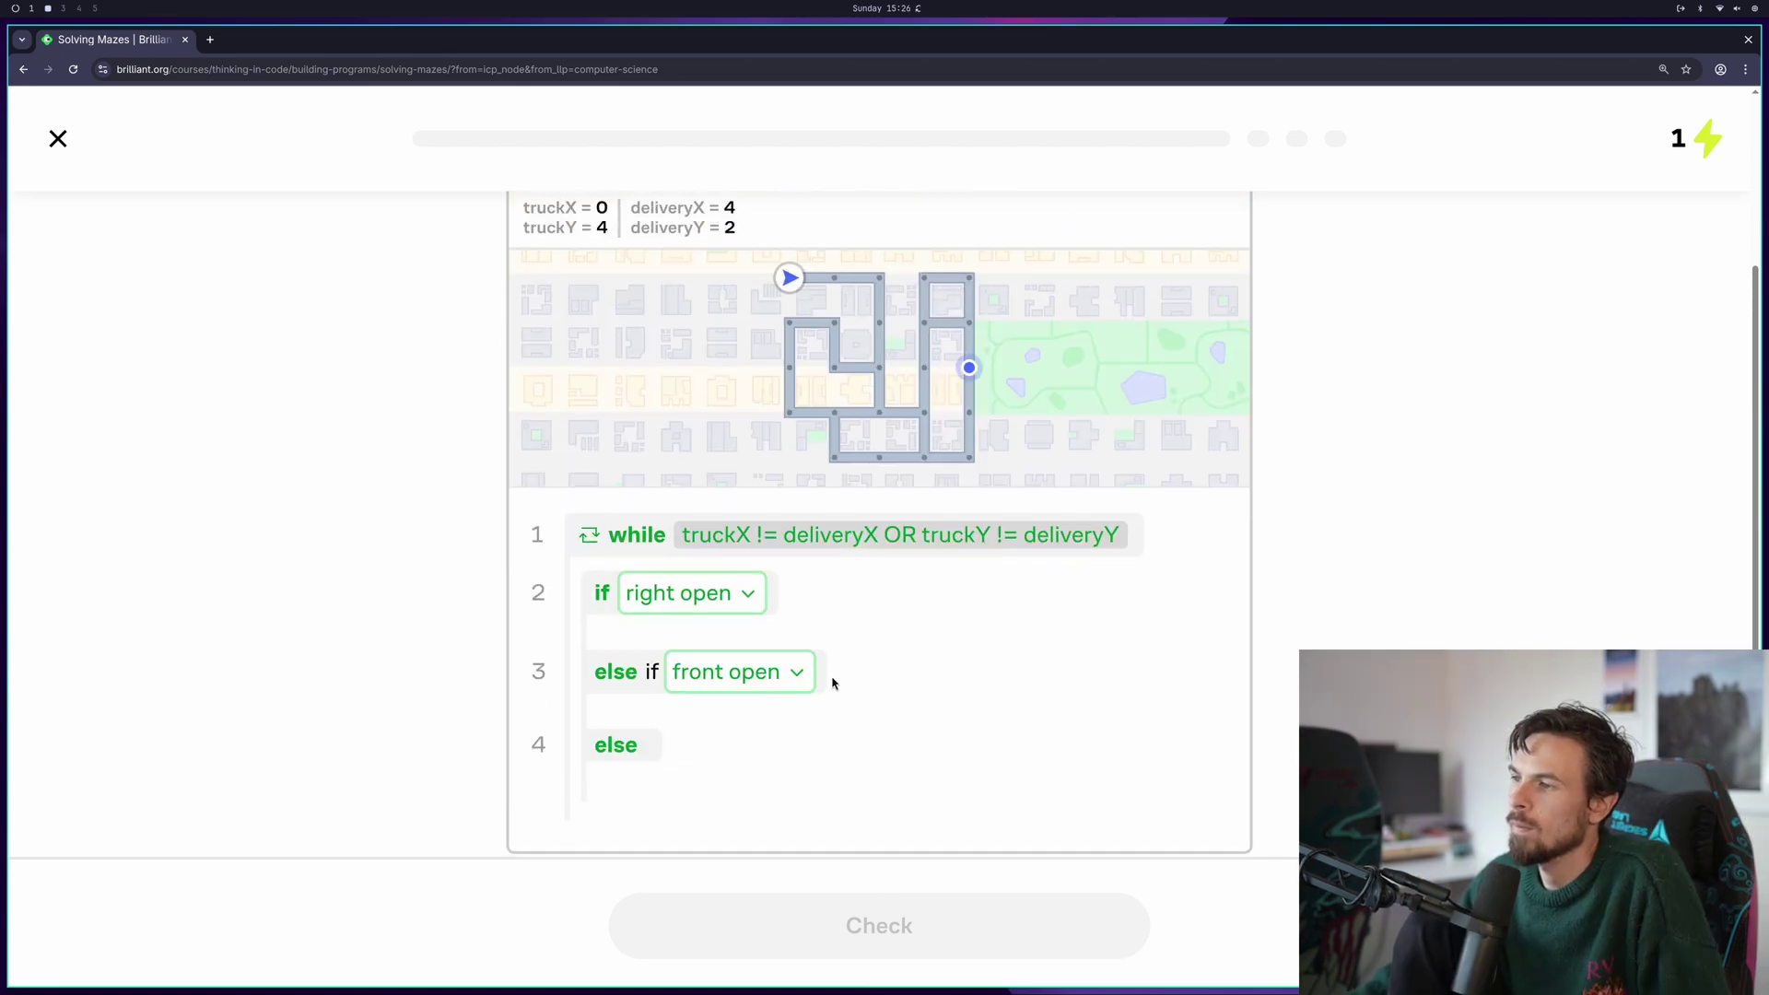
scroll(834, 683, down, 2)
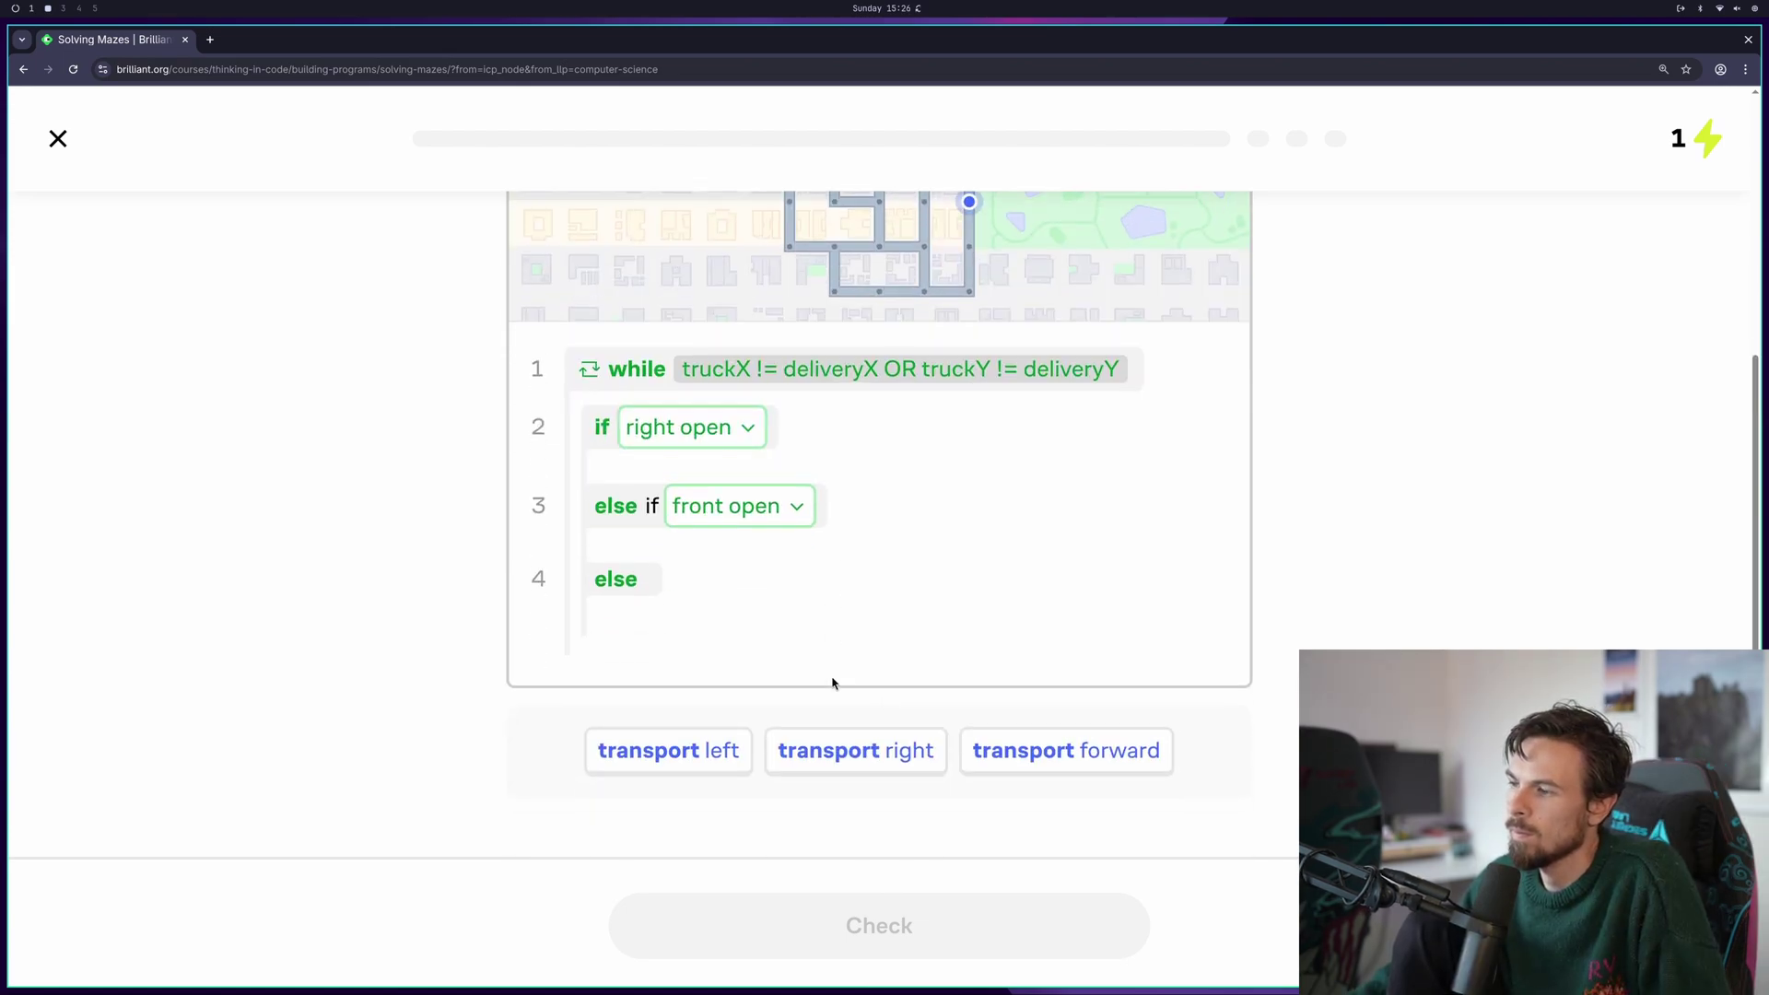
drag(908, 750, 721, 465)
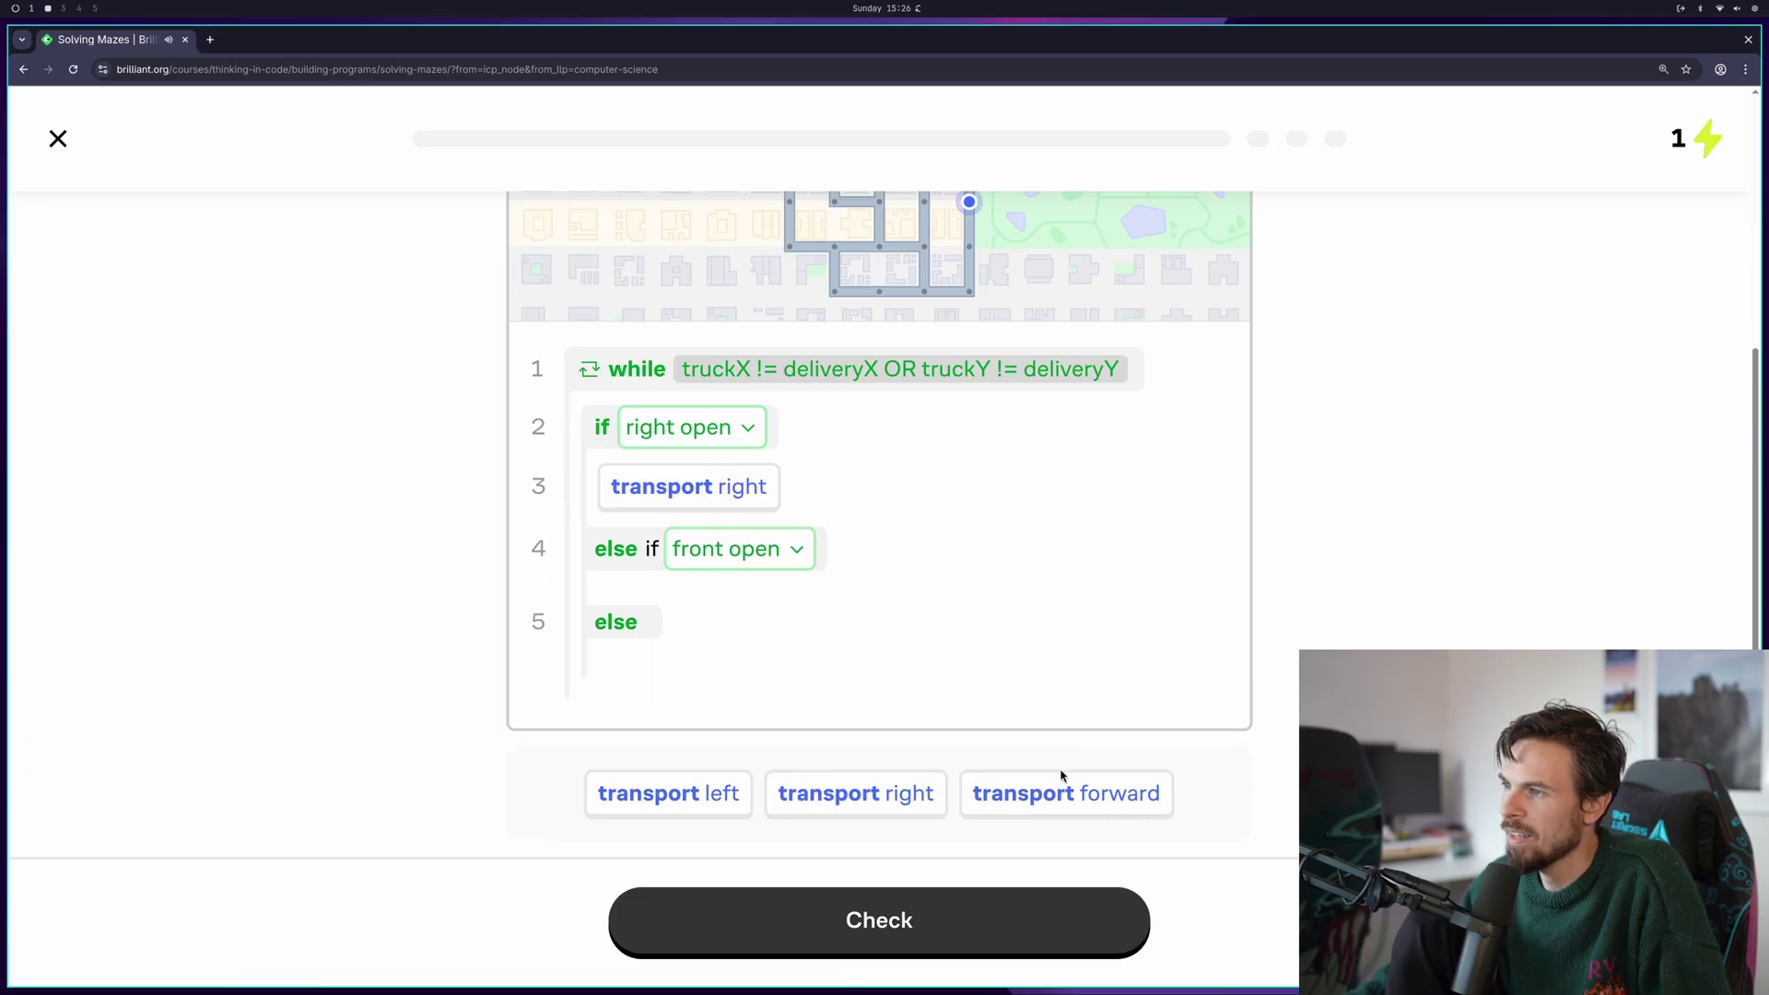
drag(1050, 802, 811, 589)
scroll(810, 589, up, 1)
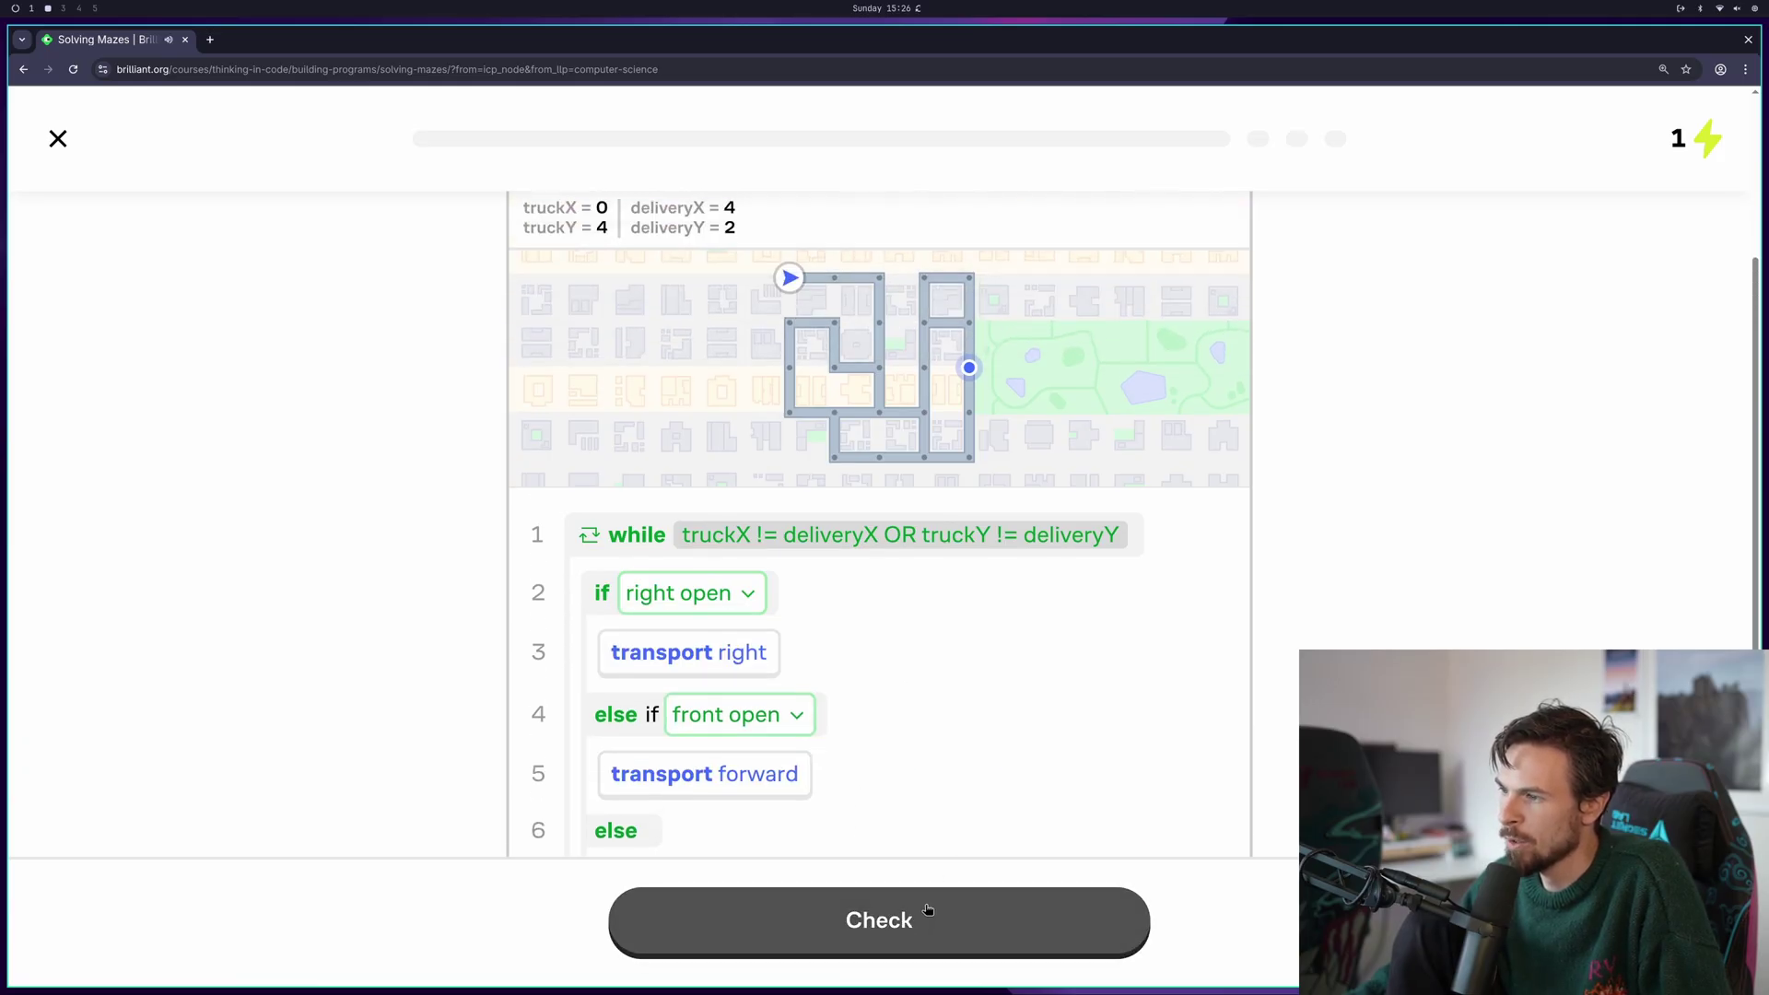
click(920, 927)
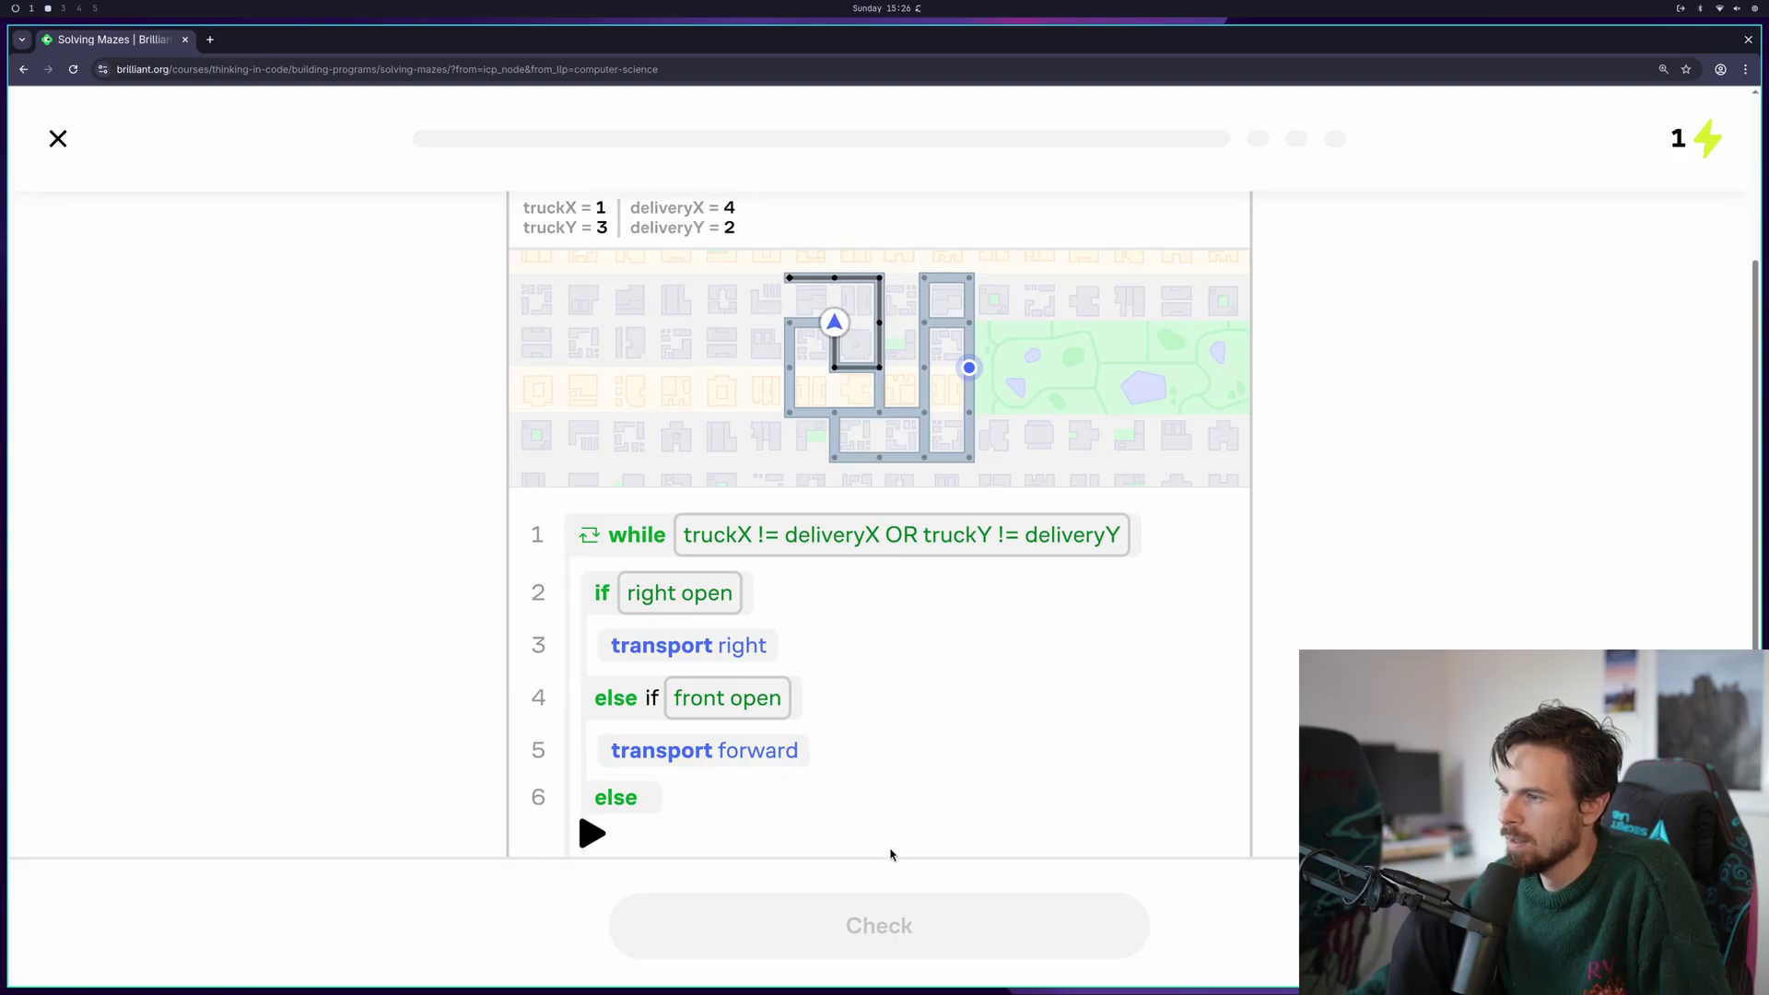
scroll(853, 769, down, 1)
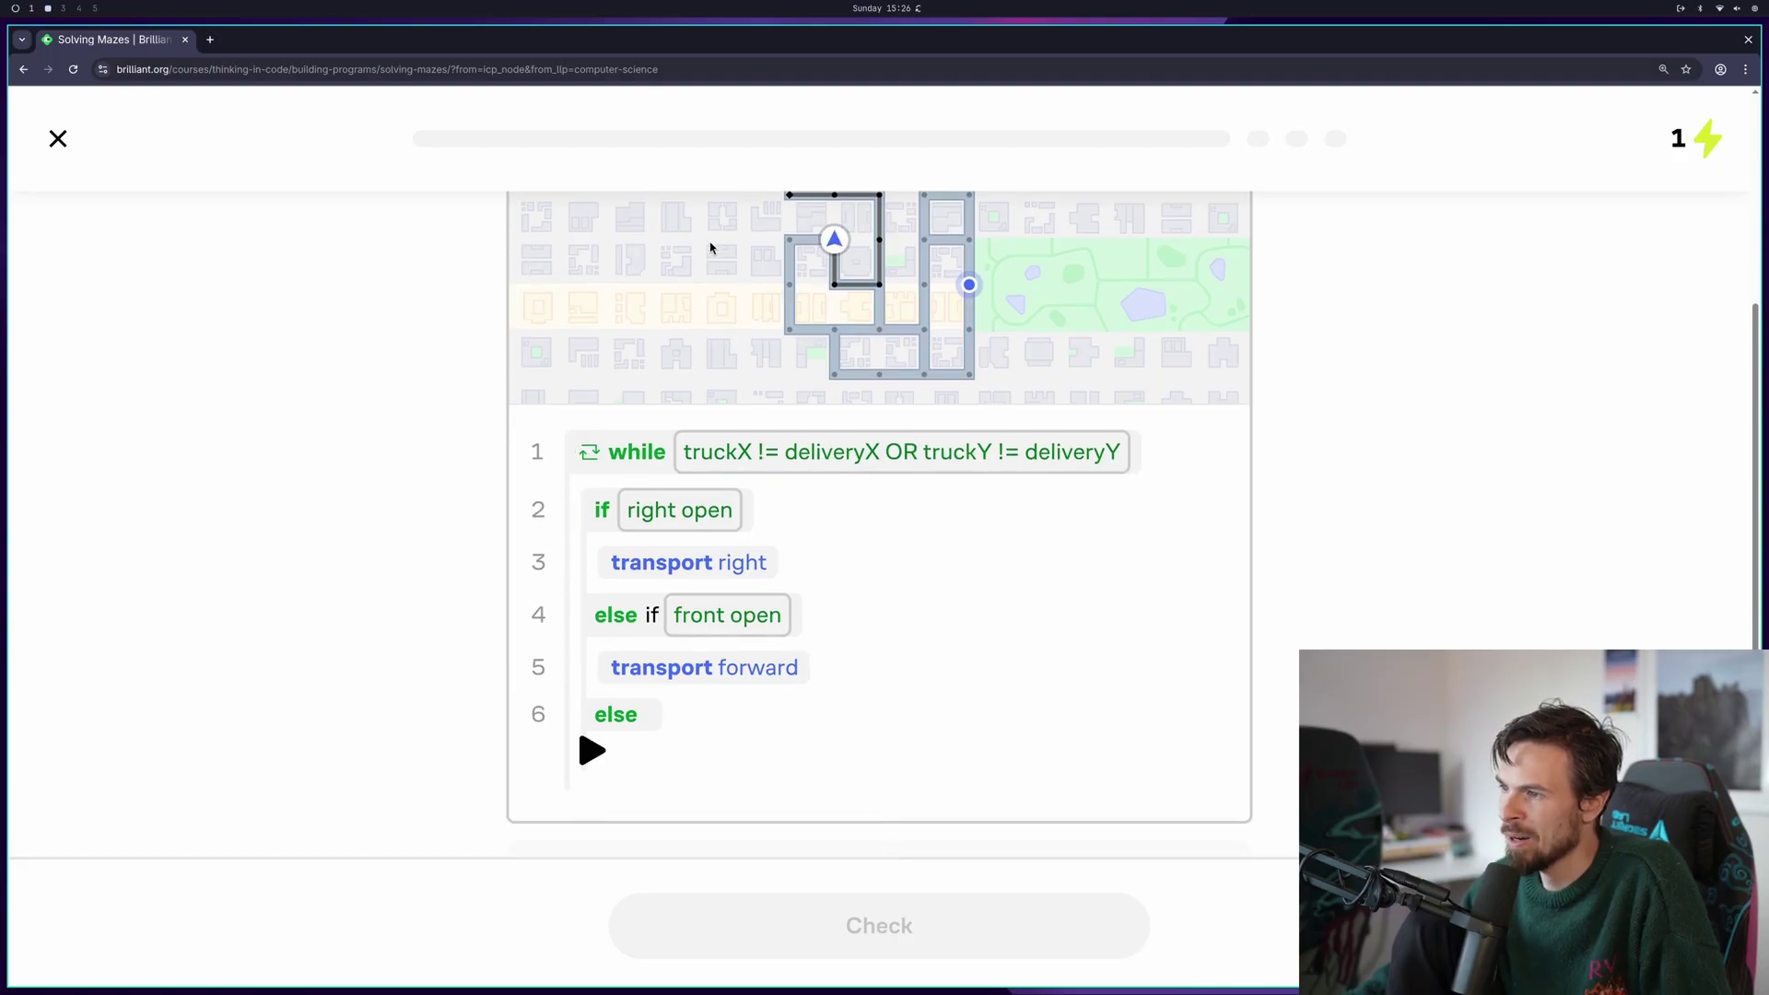
scroll(832, 411, up, 1)
scroll(903, 487, down, 5)
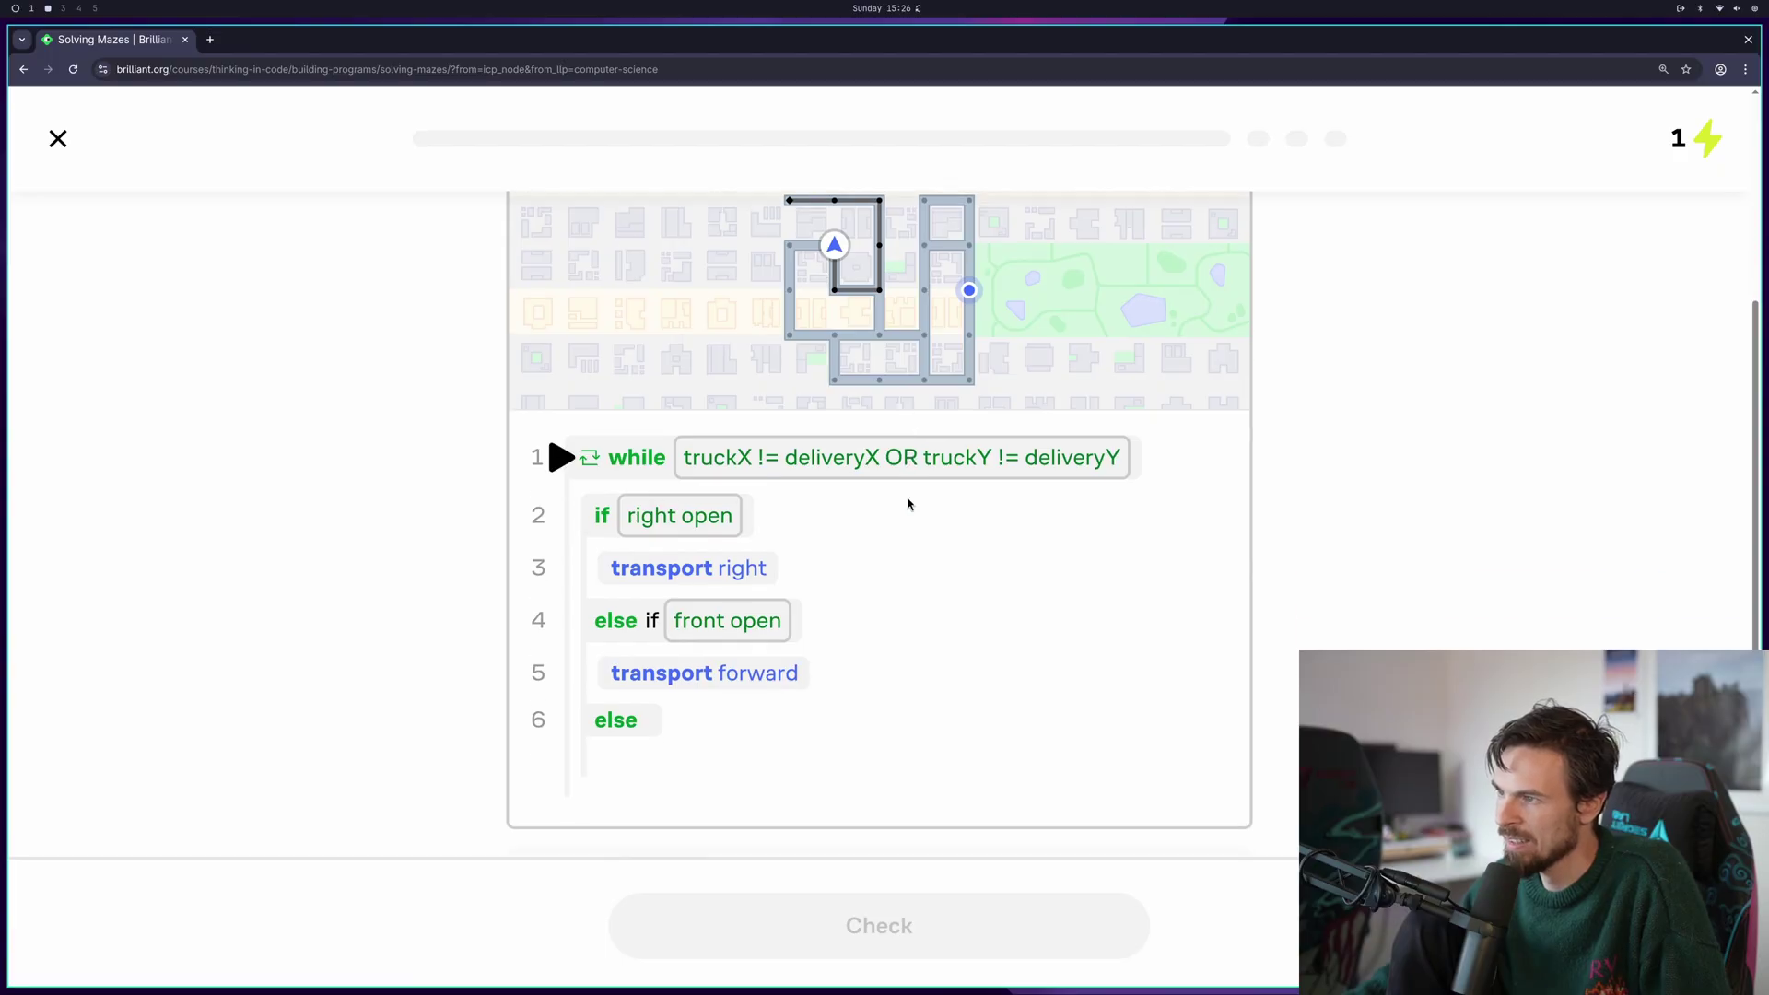
Rebuild with transport right, forward, left under if, else if, else; check and continue
click(1131, 646)
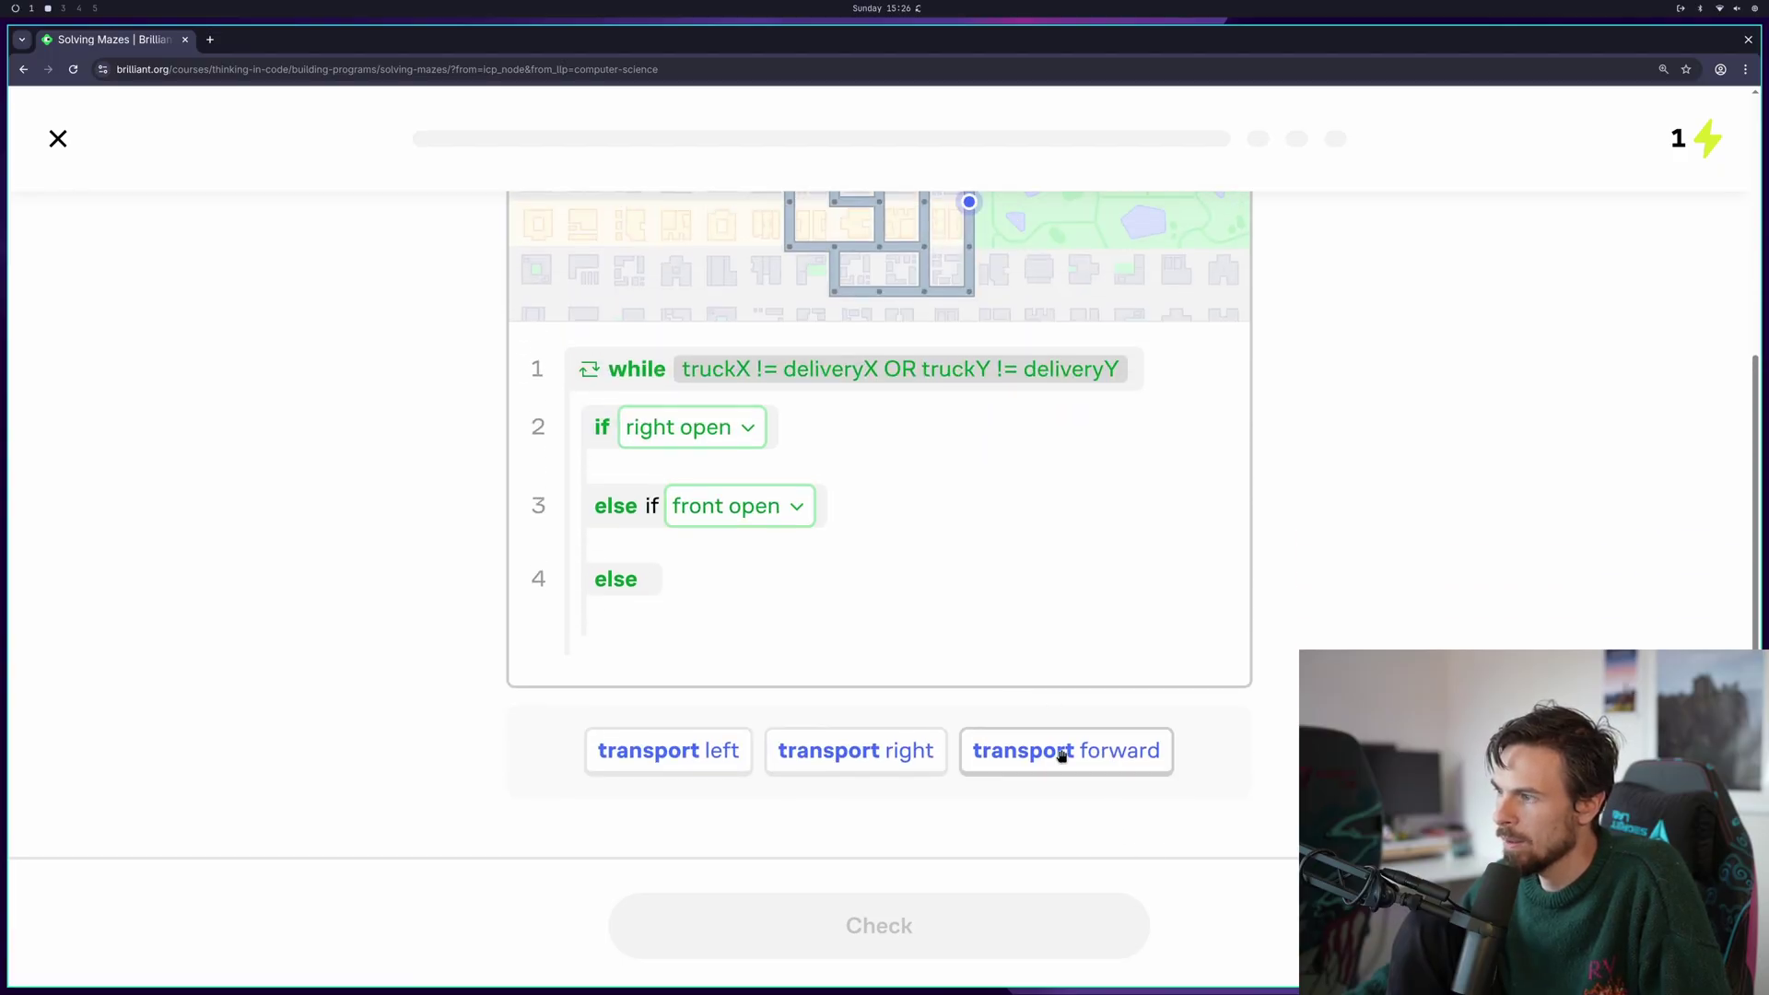
drag(1058, 750, 733, 548)
drag(872, 793, 718, 472)
drag(700, 846, 679, 695)
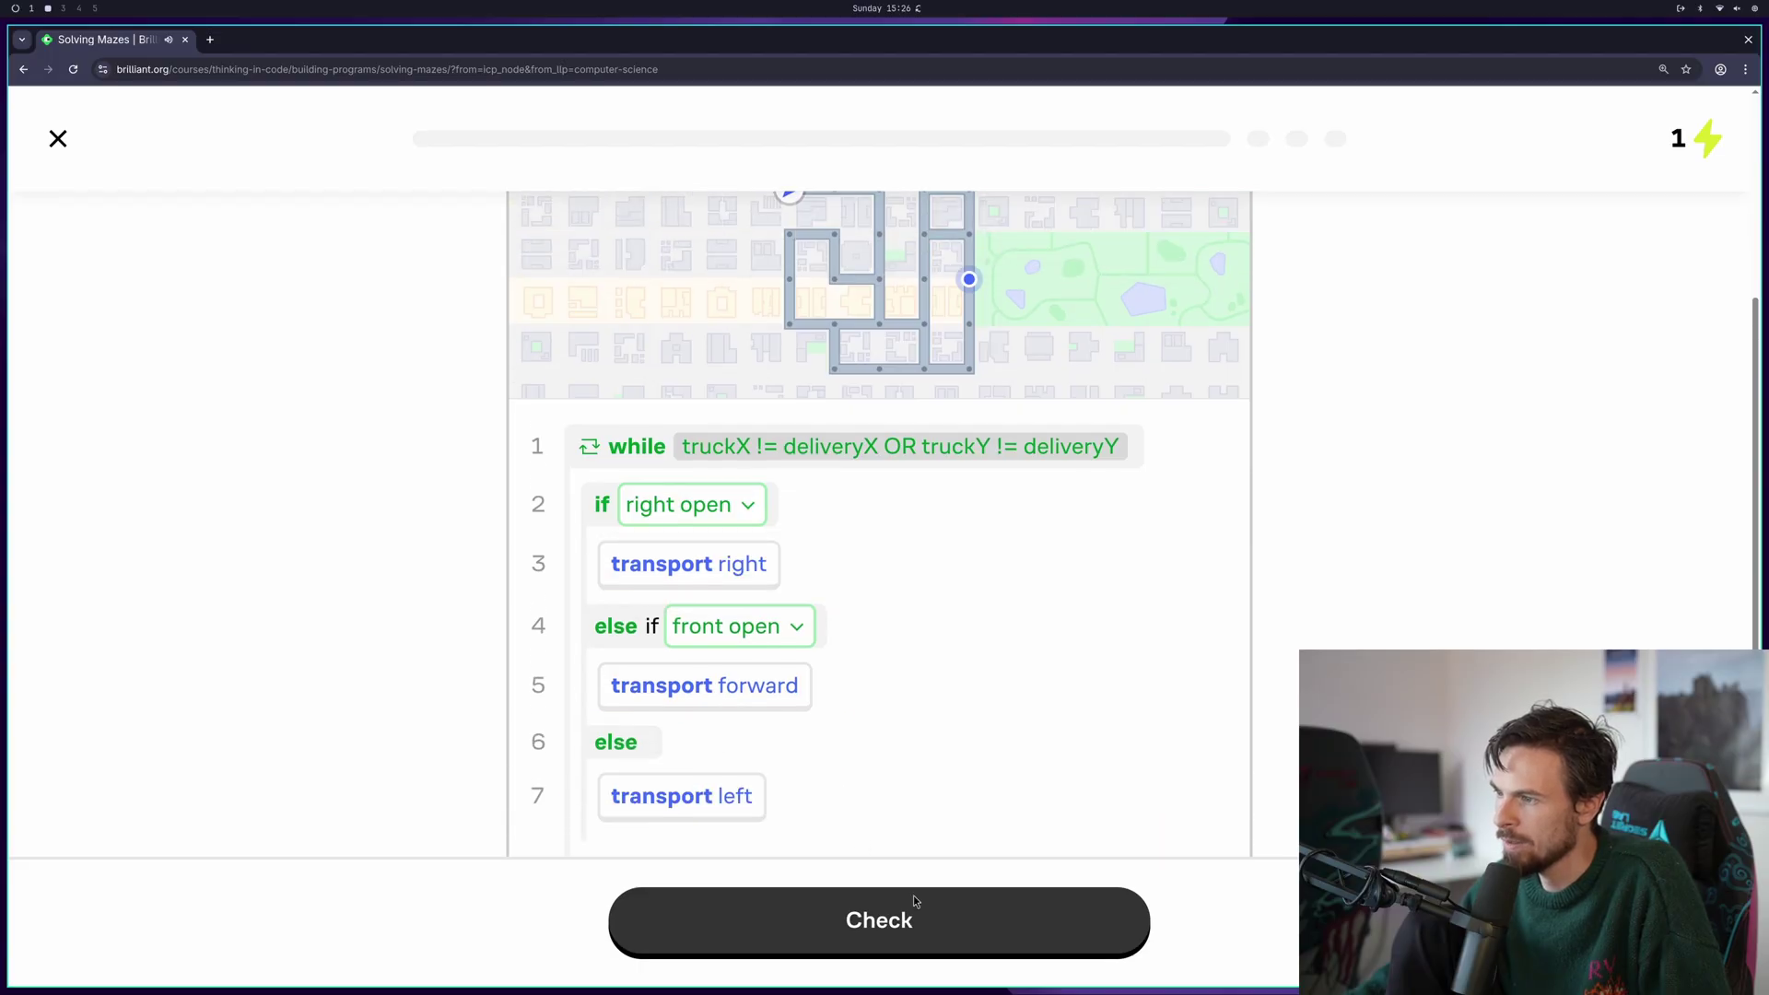
click(914, 894)
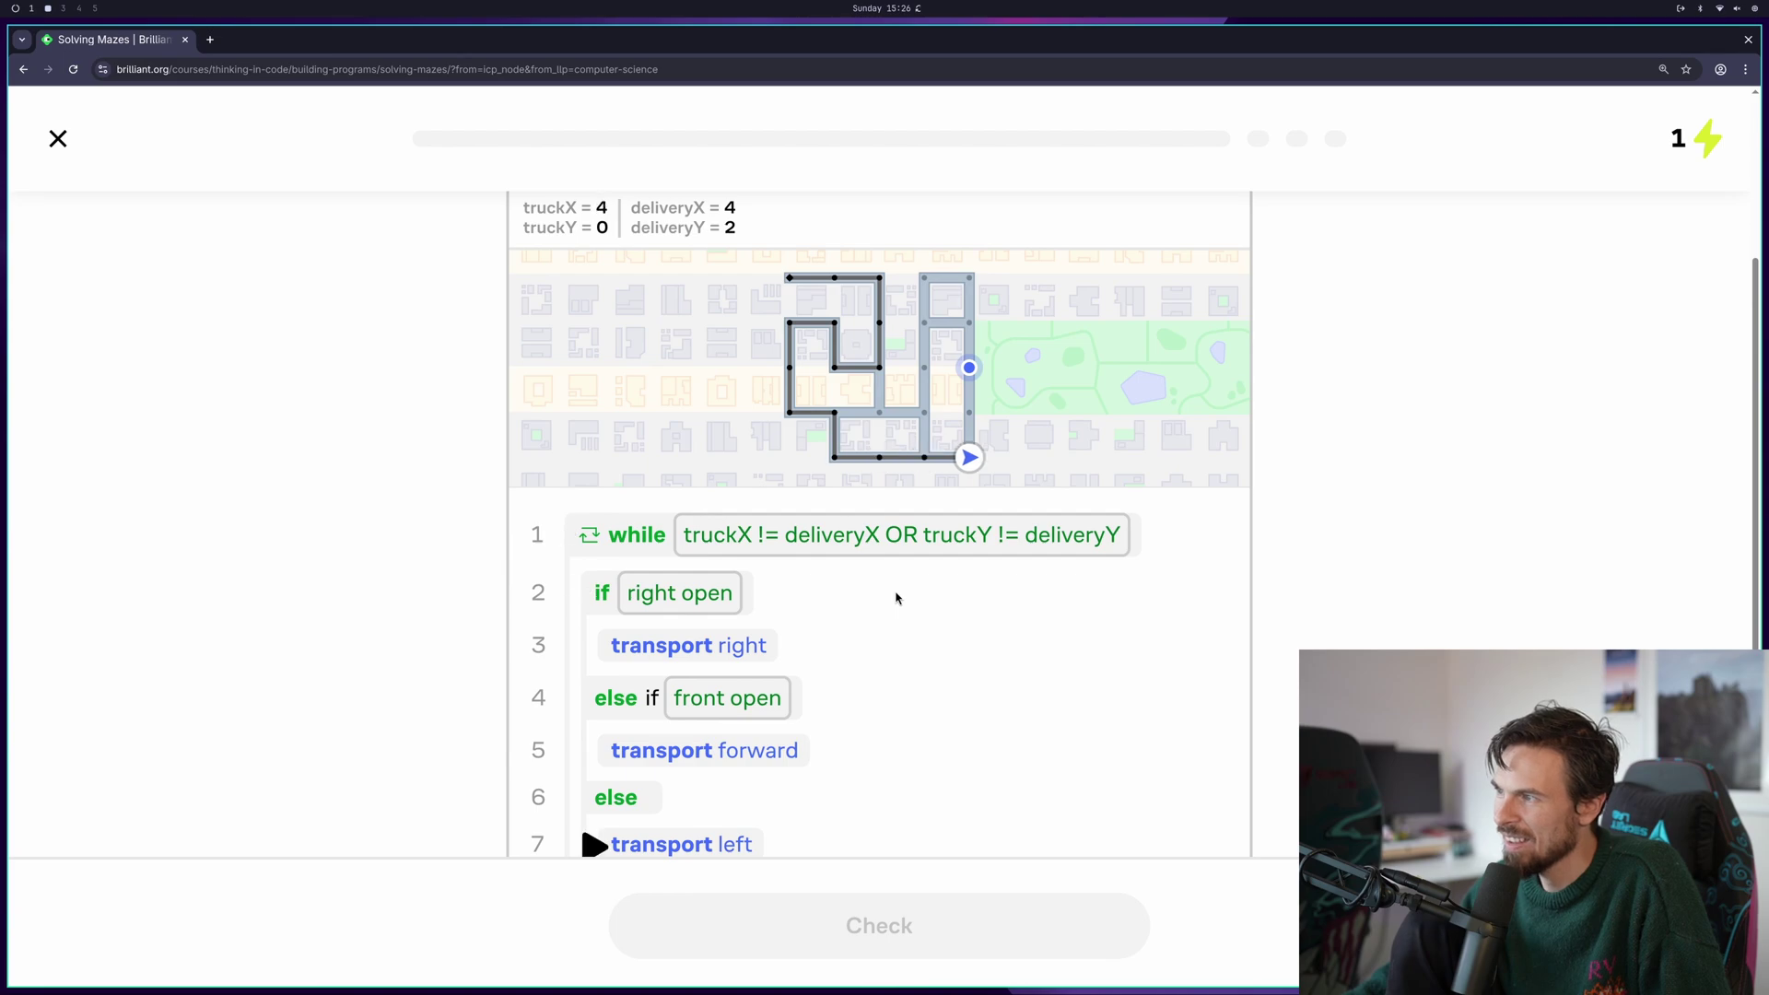
click(1129, 923)
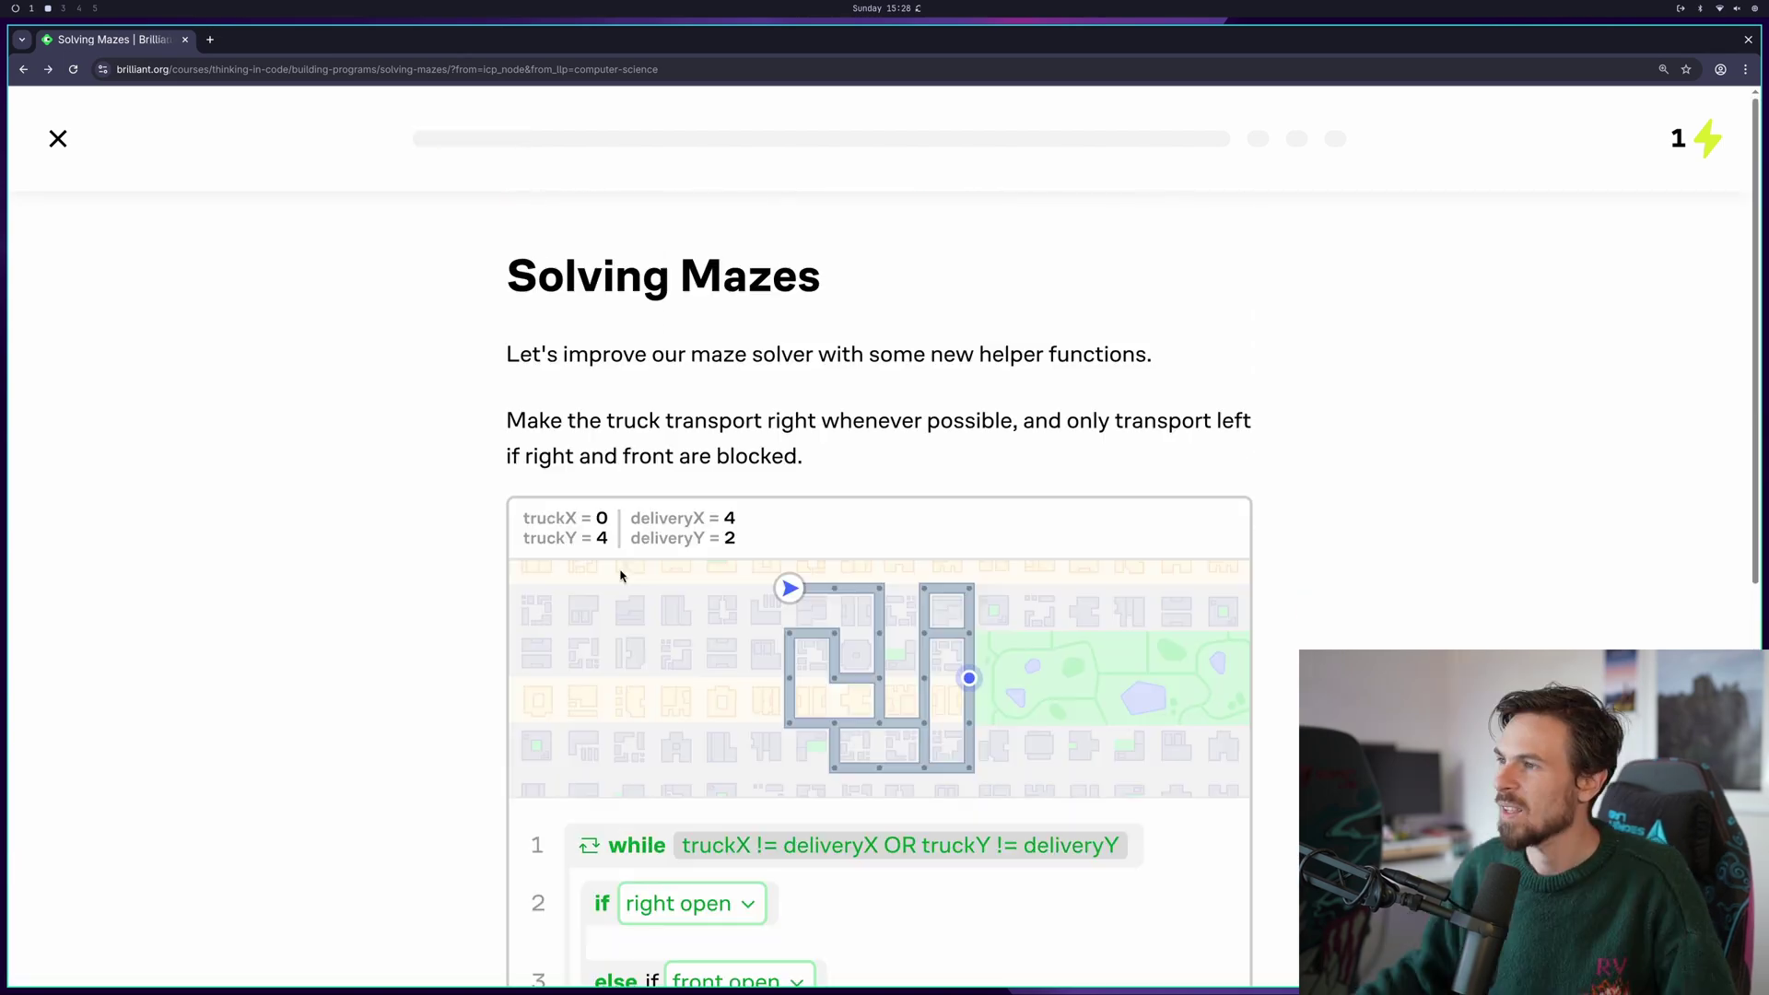
scroll(621, 575, down, 5)
scroll(621, 576, up, 3)
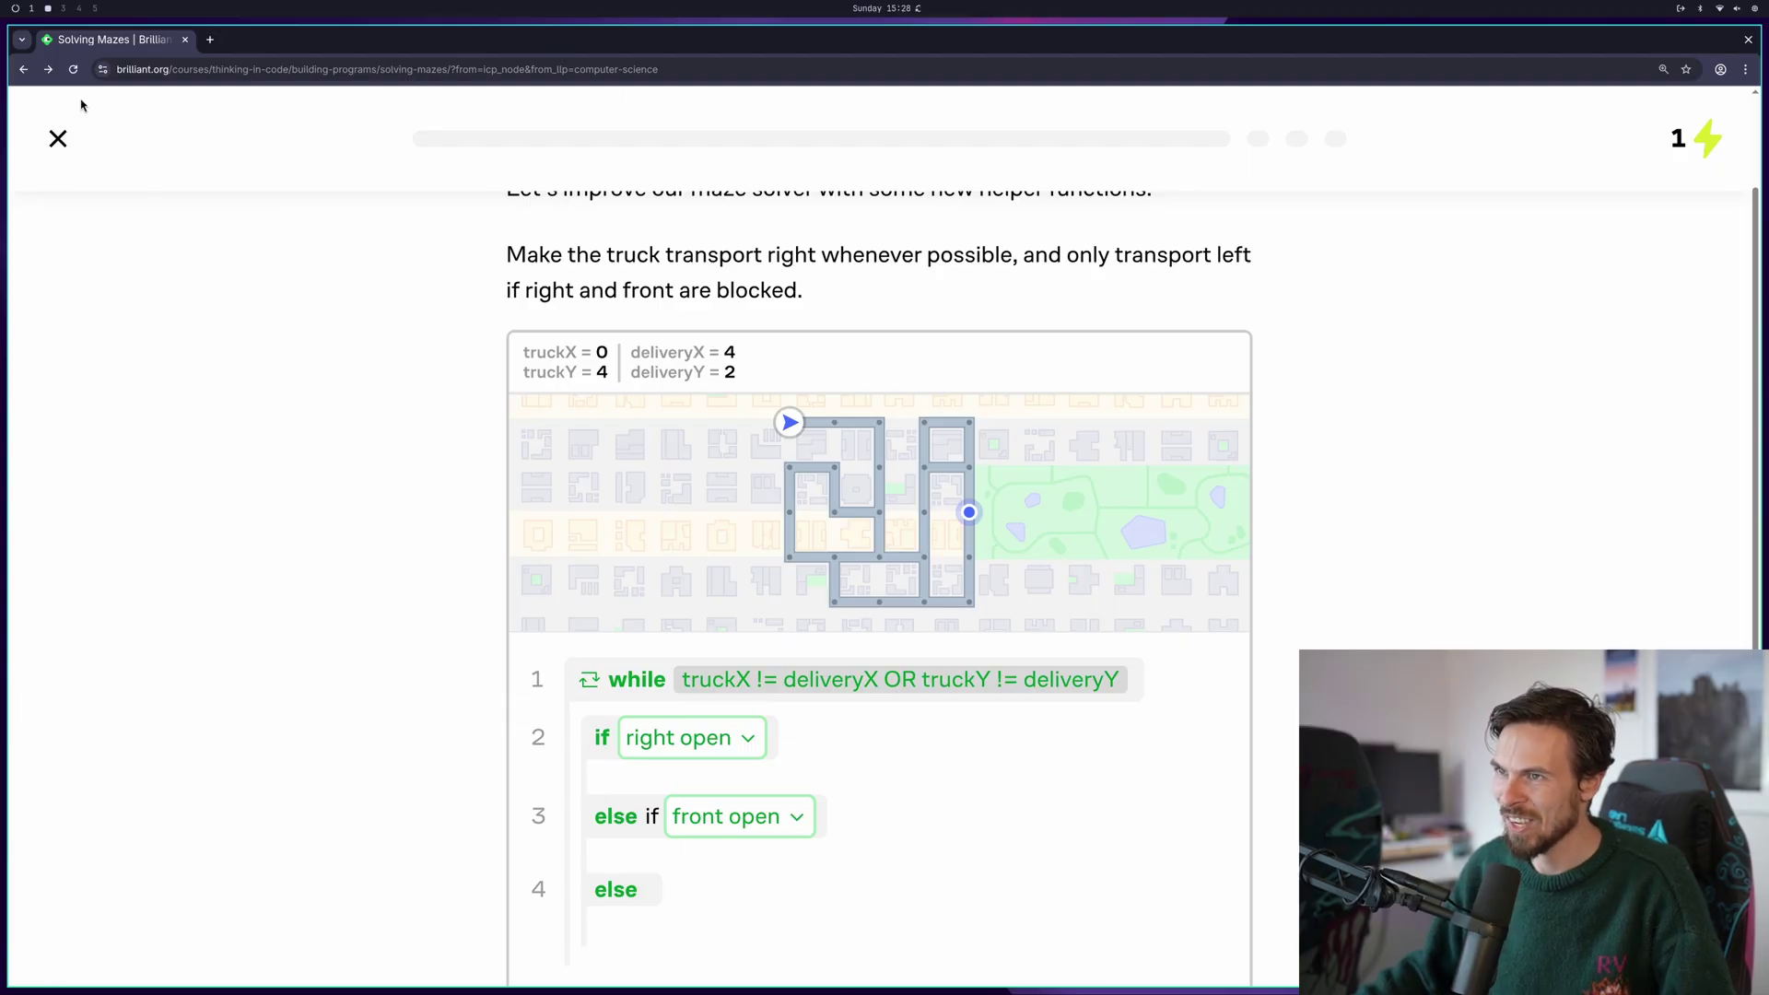
Close the maze lesson and browse the Thinking in Code level path at Level 9 Building Programs
click(57, 138)
drag(554, 659, 436, 645)
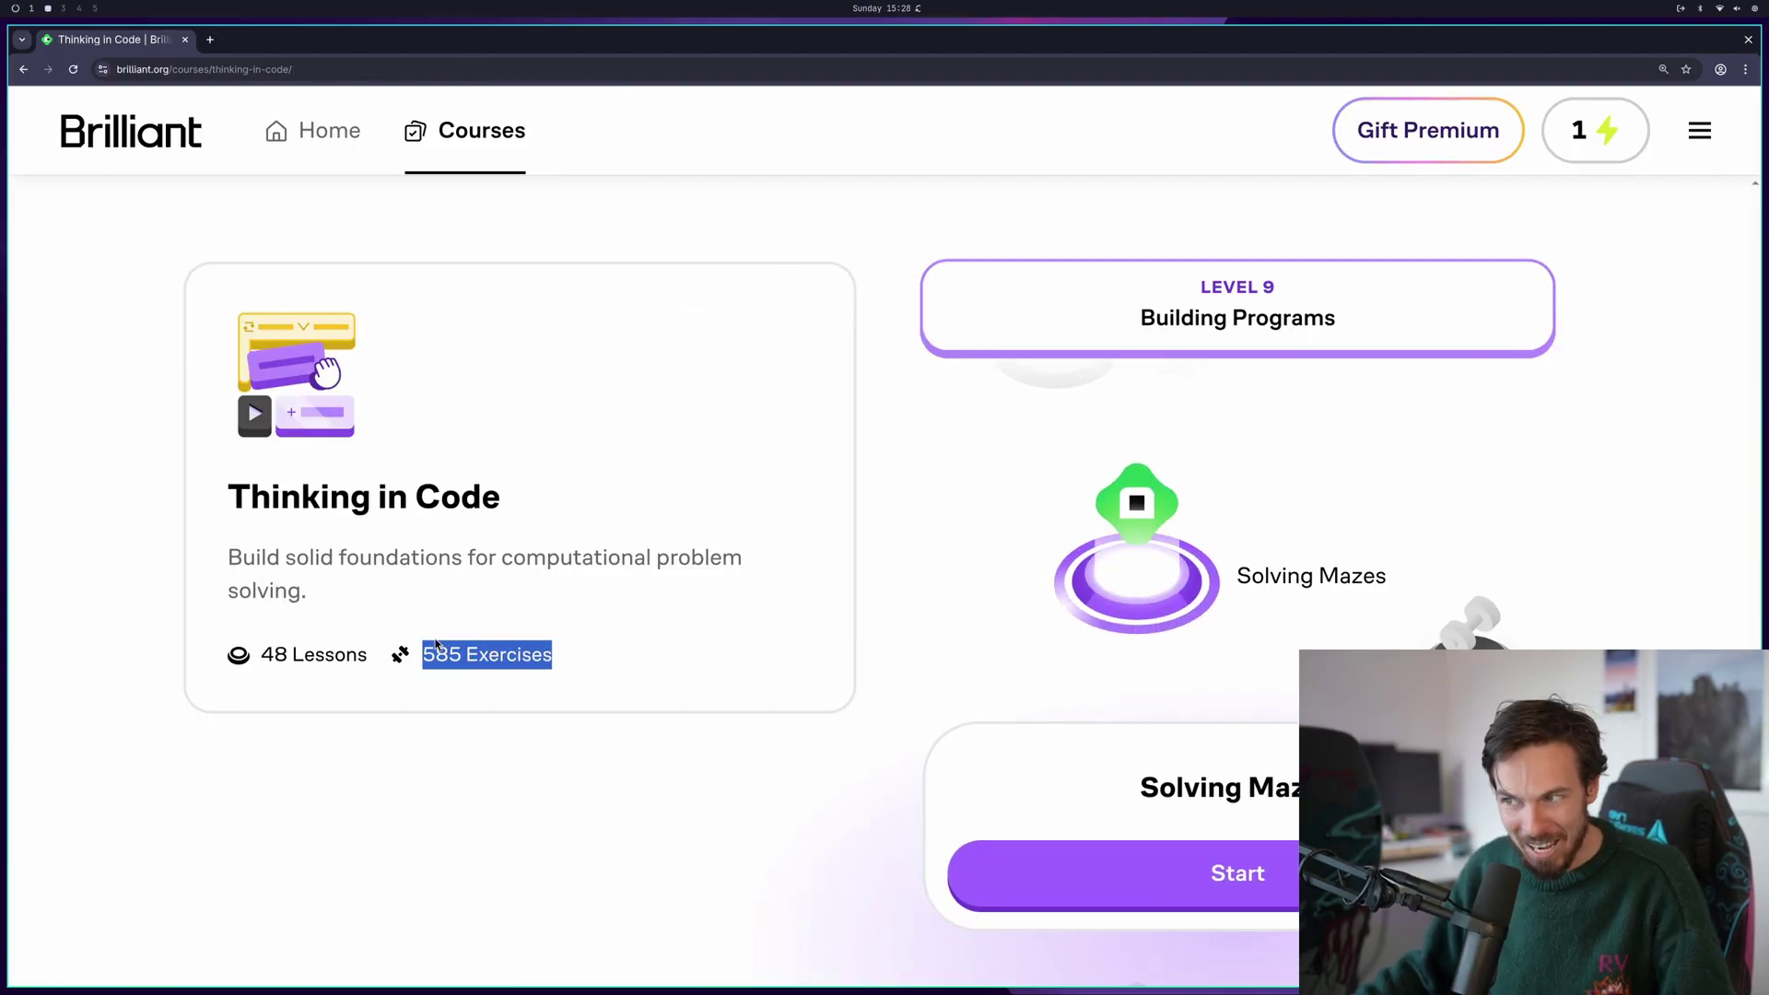
scroll(1062, 485, down, 3)
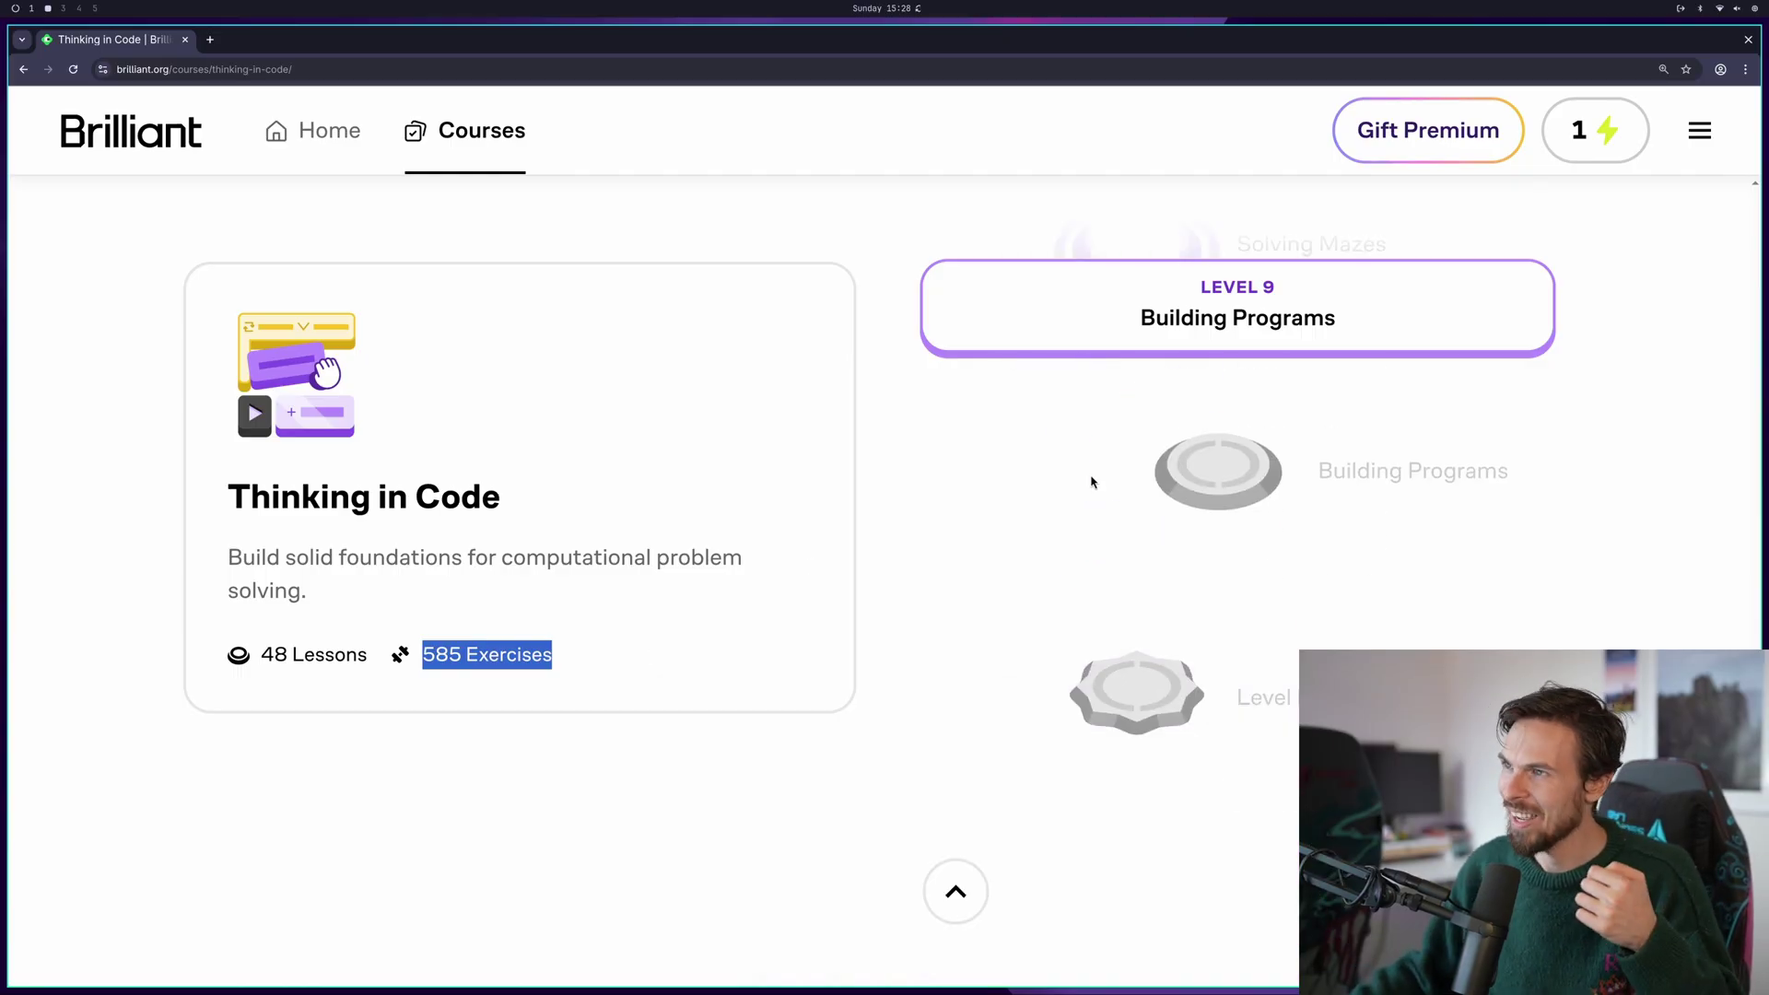
scroll(1092, 481, up, 3)
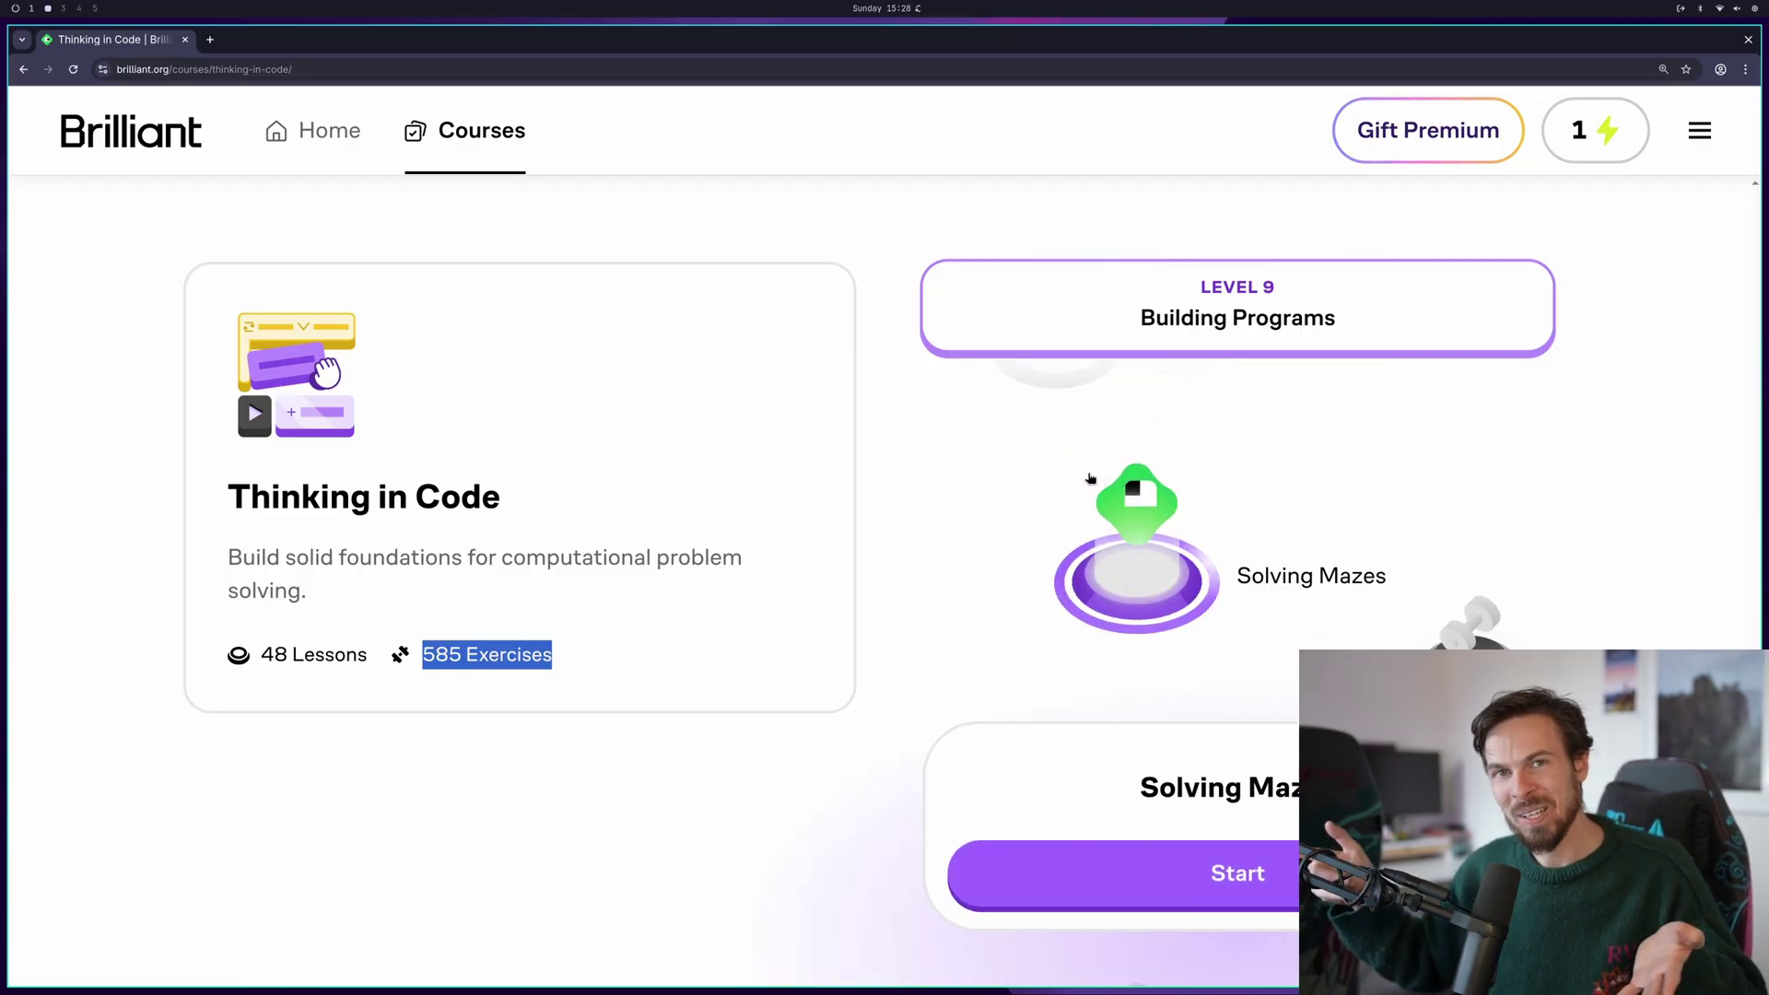